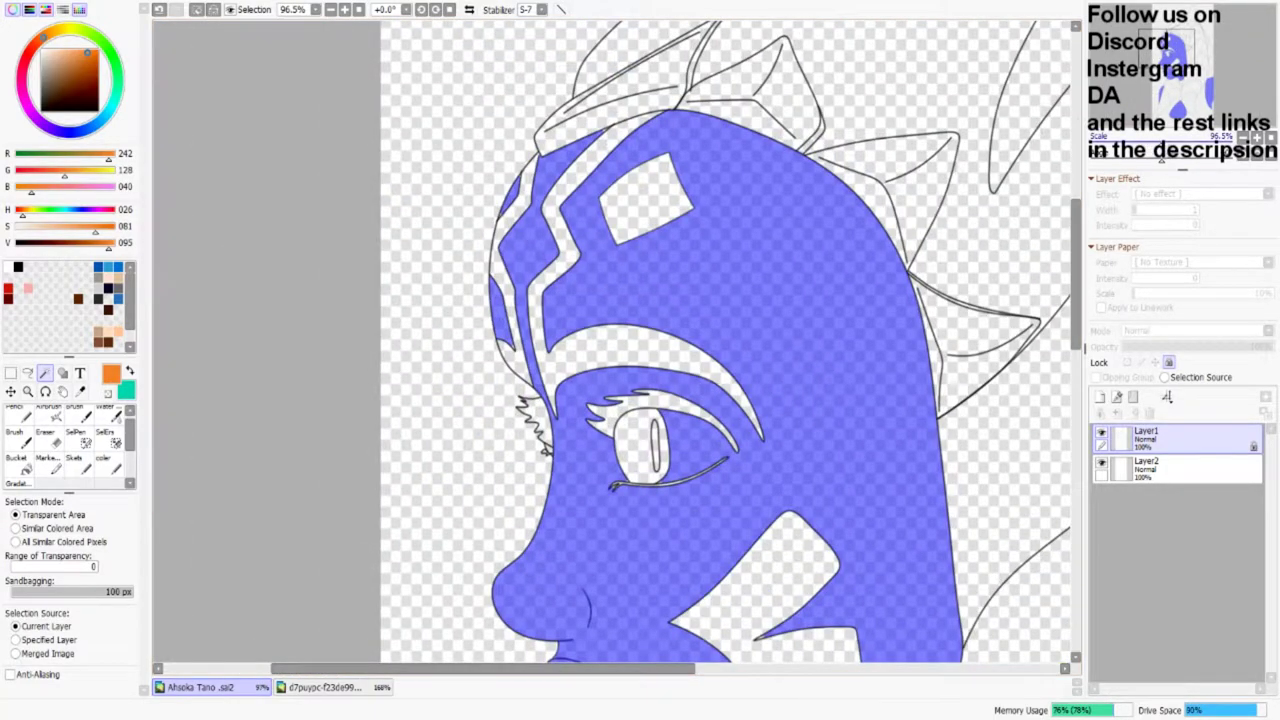
Step: Touch up the skin selection with the SelPen and paint the selected skin areas orange on Layer2 with the color brush
scroll(514, 277, "up", 4)
left_click(76, 437)
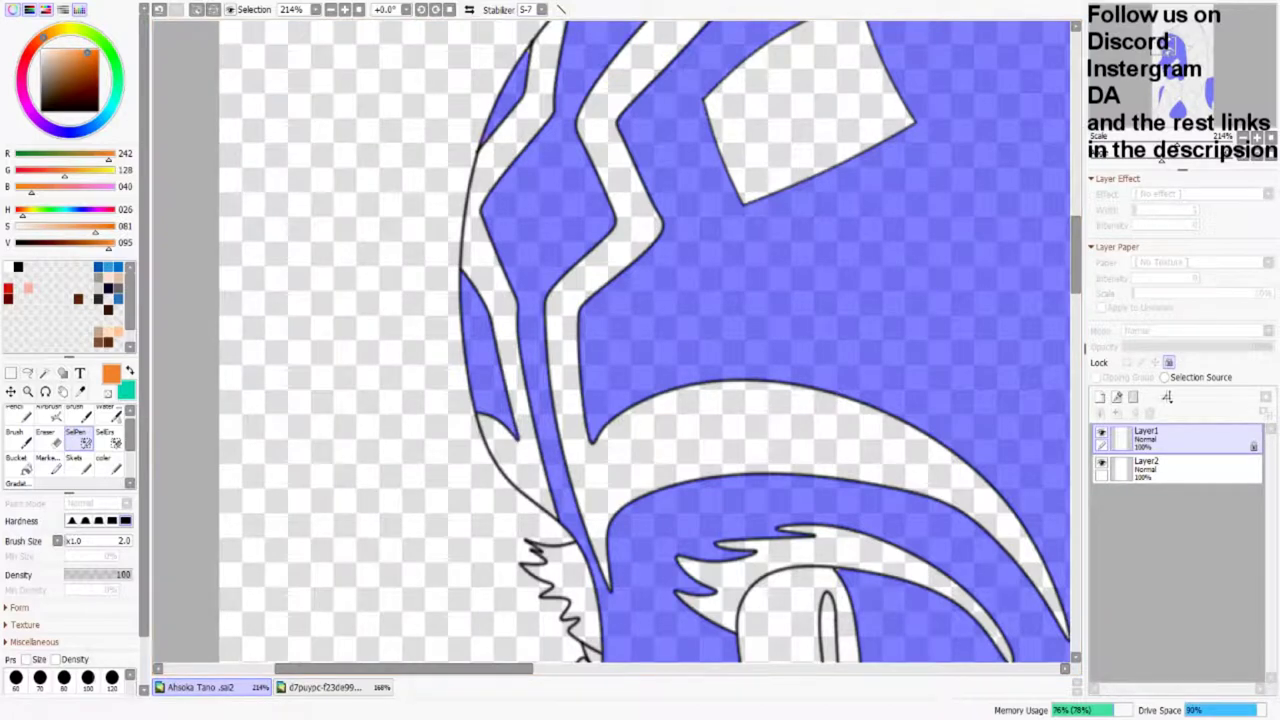
scroll(640, 340, "down", 8)
left_click(1146, 465)
left_click(105, 465)
left_click_drag(560, 250, 491, 334)
left_click_drag(500, 430, 605, 595)
left_click_drag(600, 500, 705, 430)
left_click(101, 242)
left_click_drag(540, 210, 555, 330)
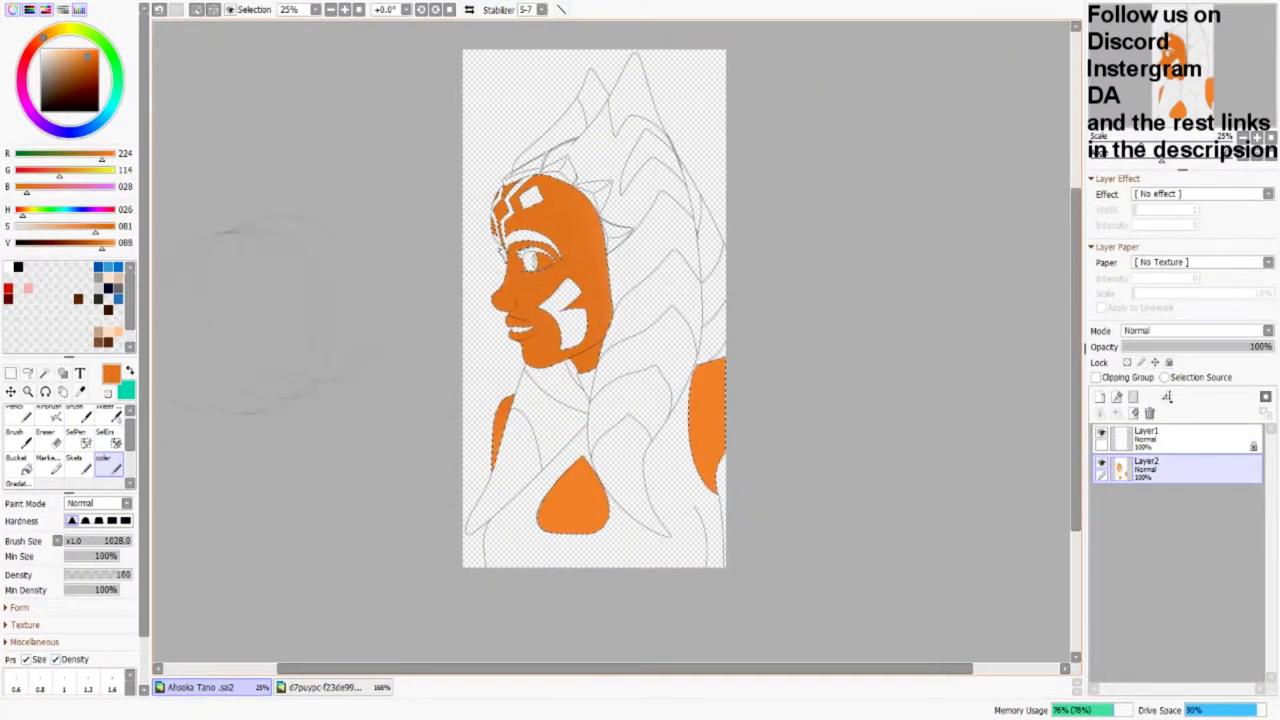
left_click(592, 491, "alt")
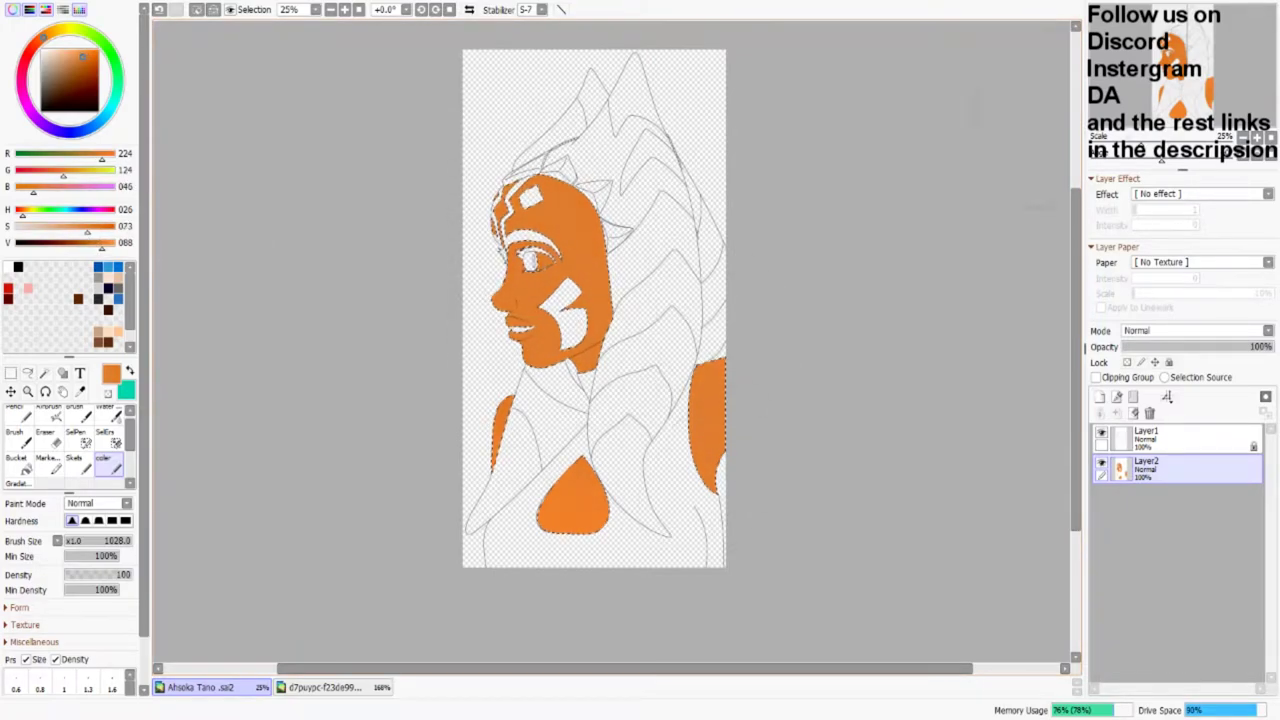
Step: Touch up the orange fill along the neck and face edges on Layer2 with the color brush at size 7
scroll(592, 491, "up", 2)
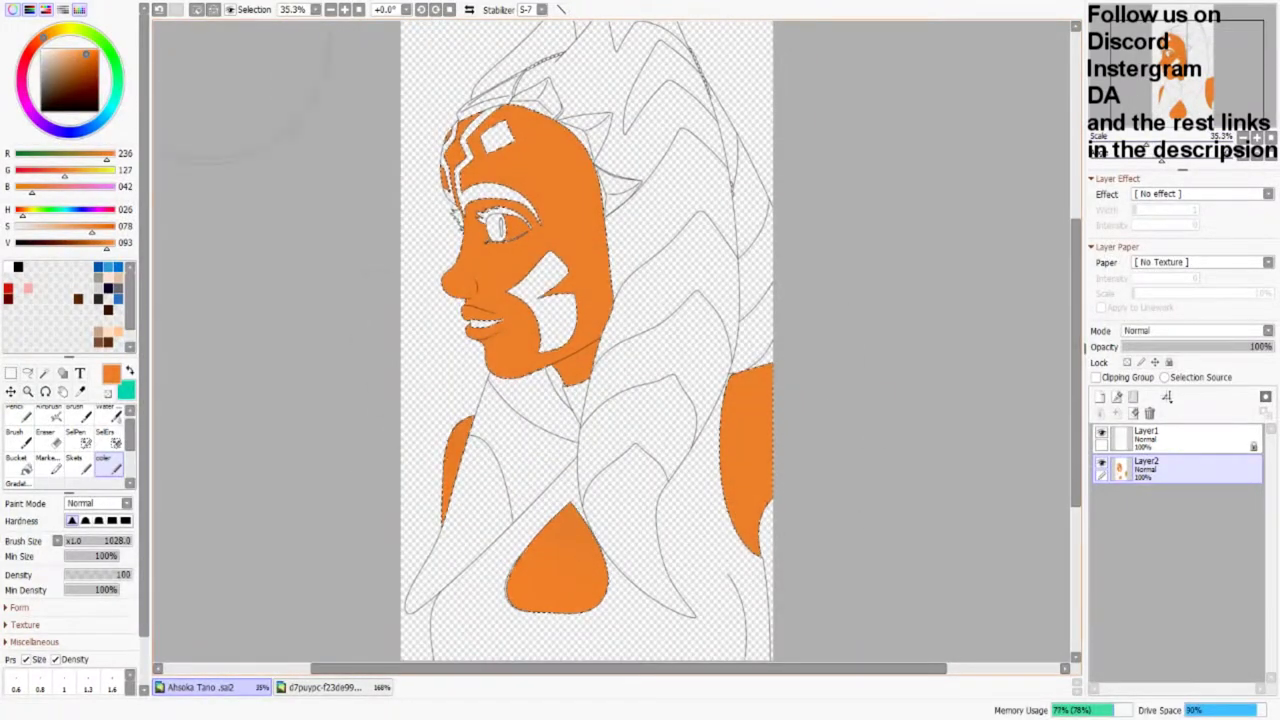
scroll(583, 549, "up", 5)
left_click_drag(745, 150, 637, 190)
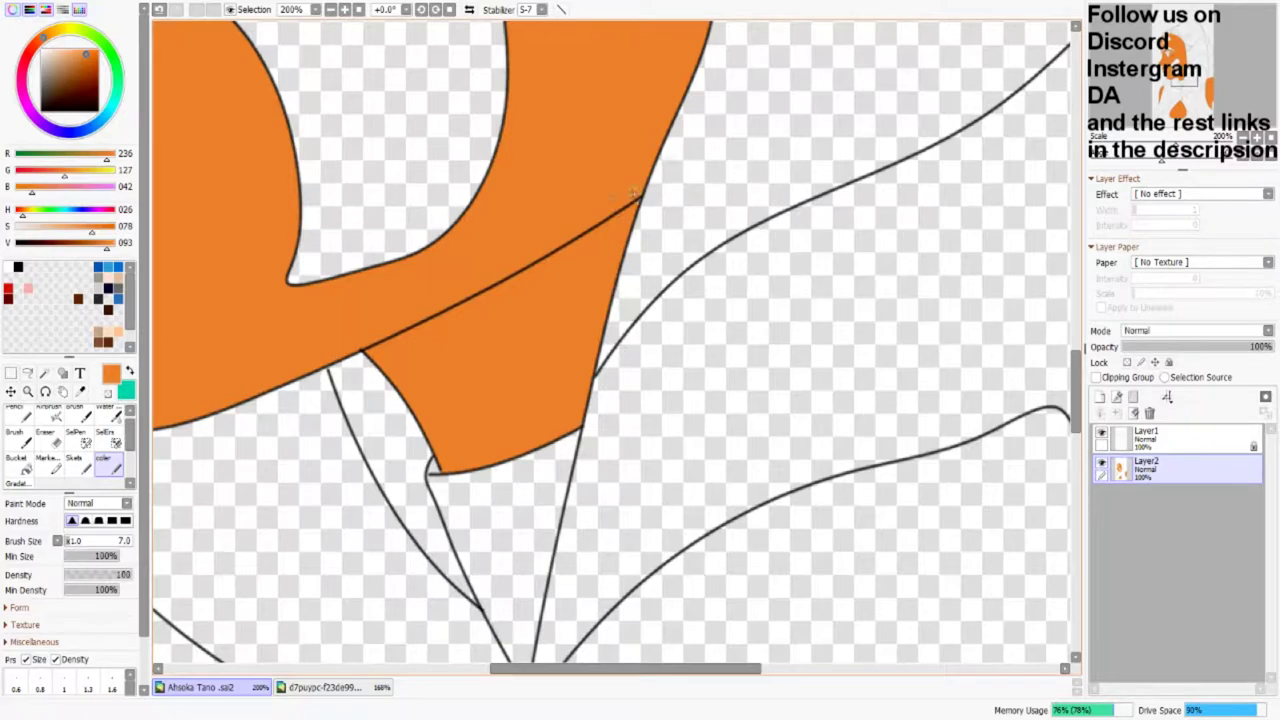
left_click_drag(400, 250, 860, 450)
left_click_drag(346, 457, 600, 680)
scroll(600, 400, "up", 2)
scroll(615, 345, "up", 1)
Step: Clean up the line art on Layer1 at the tip of the upper forehead marking with the Eraser at size 3
left_click(1145, 437)
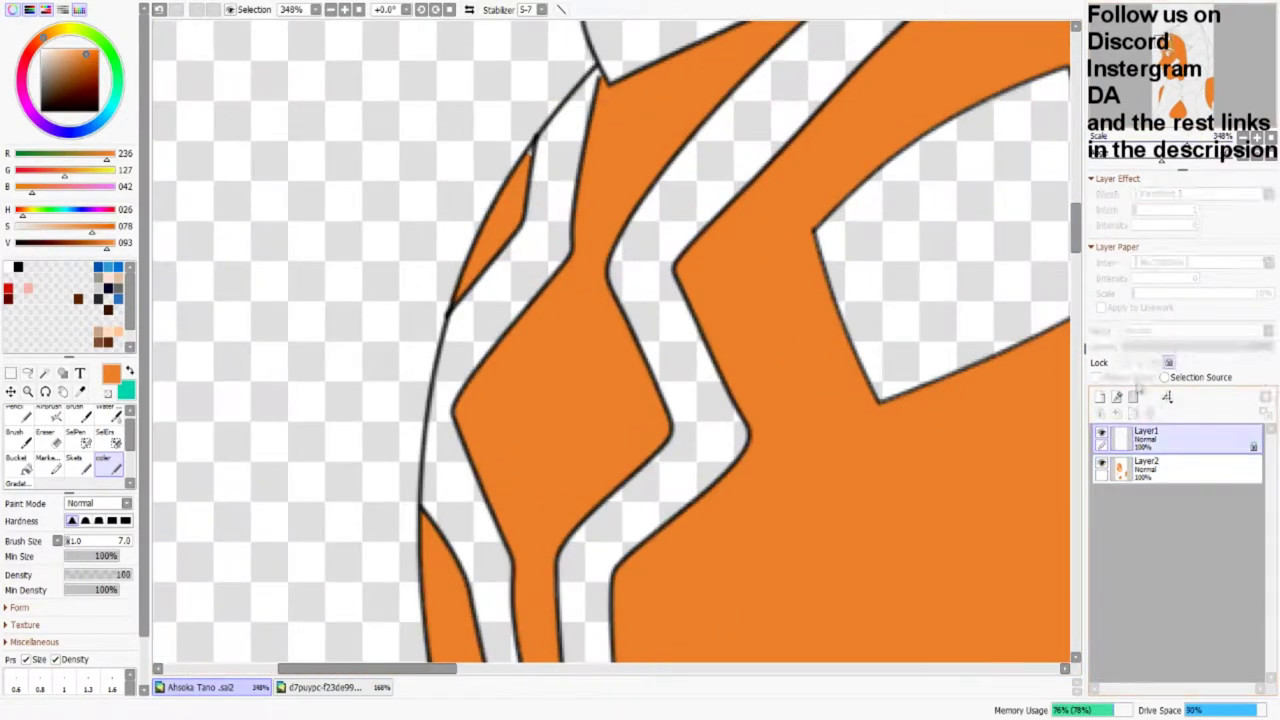
key("e")
left_click_drag(600, 340, 640, 465)
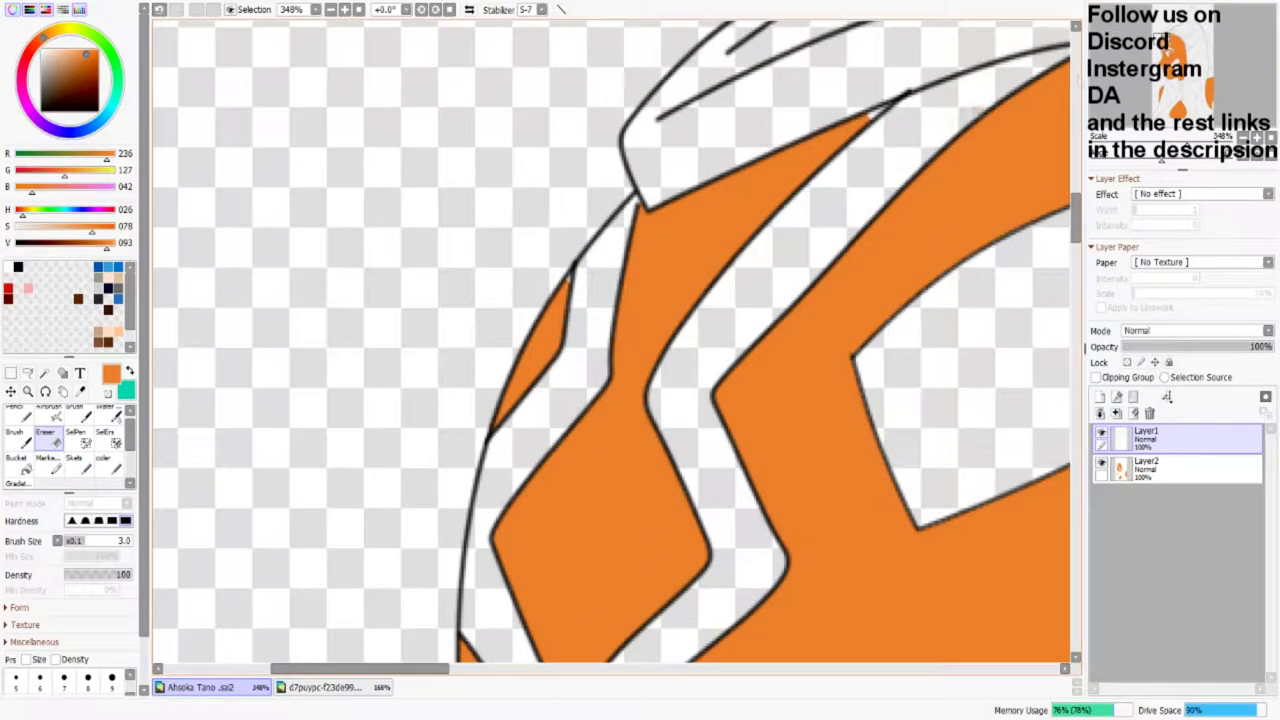
scroll(820, 67, "up", 2)
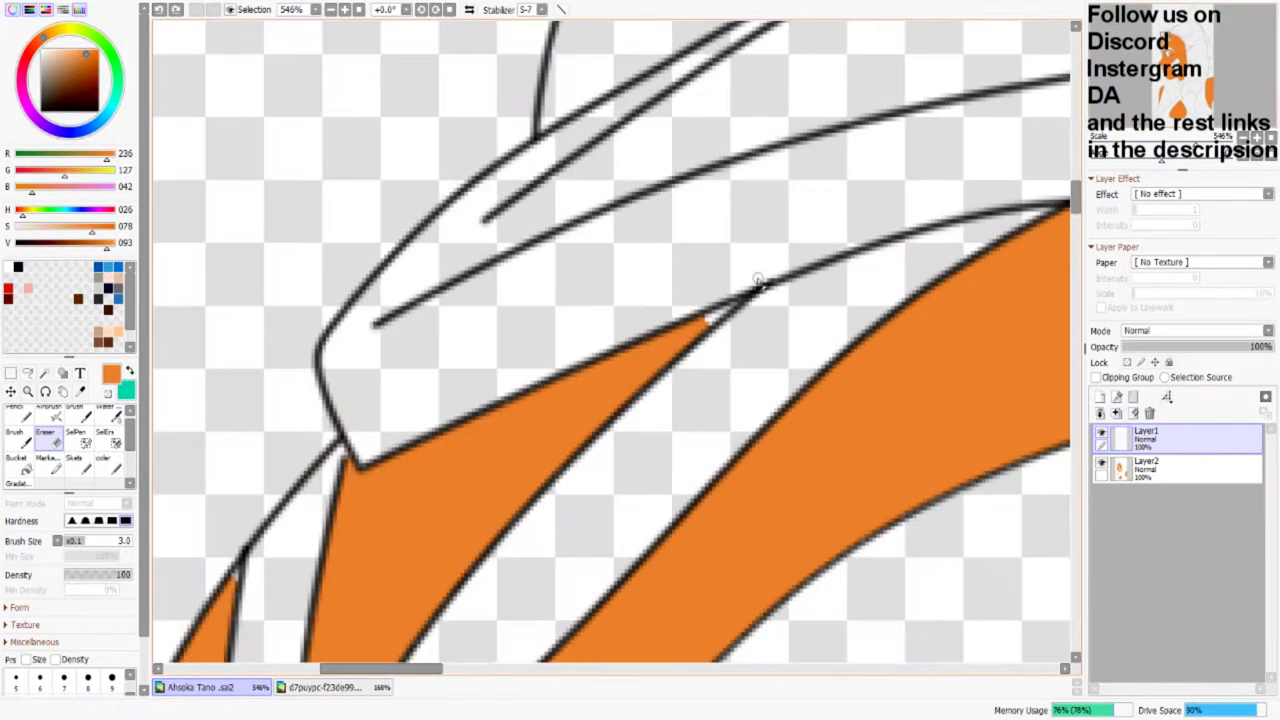
left_click(130, 372)
key("n")
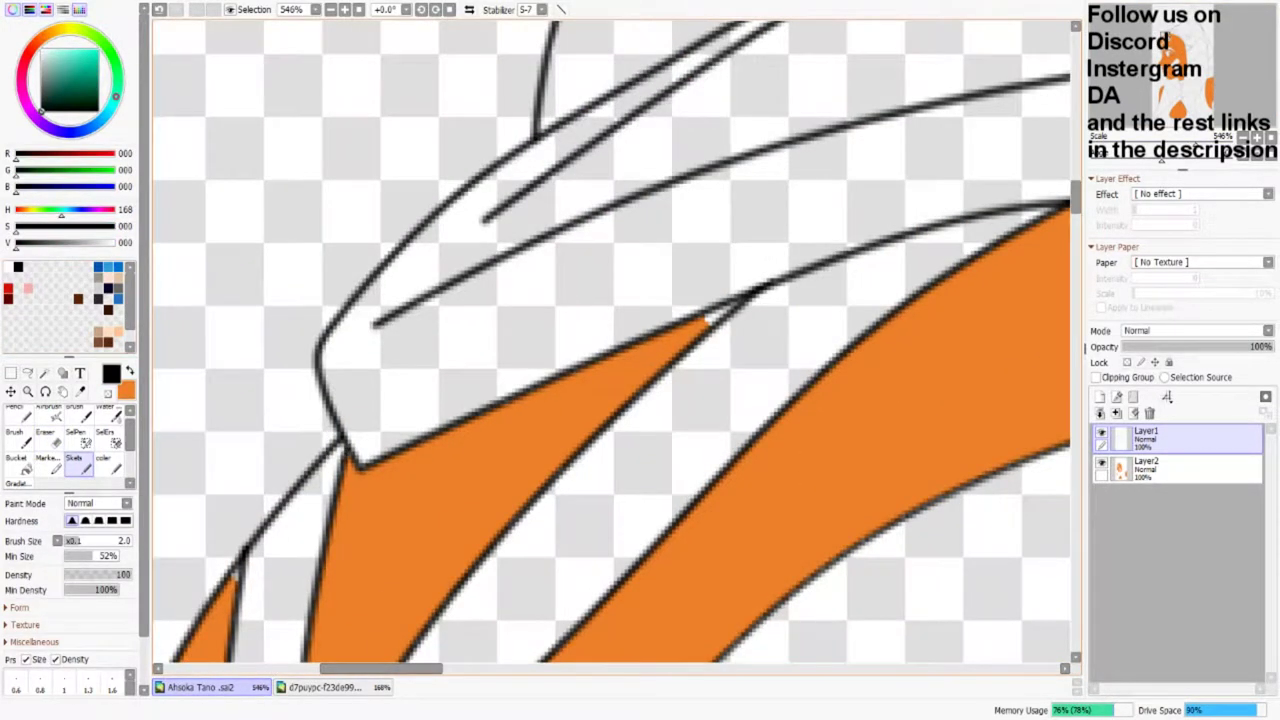
Step: Sample the skin orange and fill the gap at the upper forehead marking's tip on Layer2
left_click(1160, 470)
left_click(695, 295, "alt")
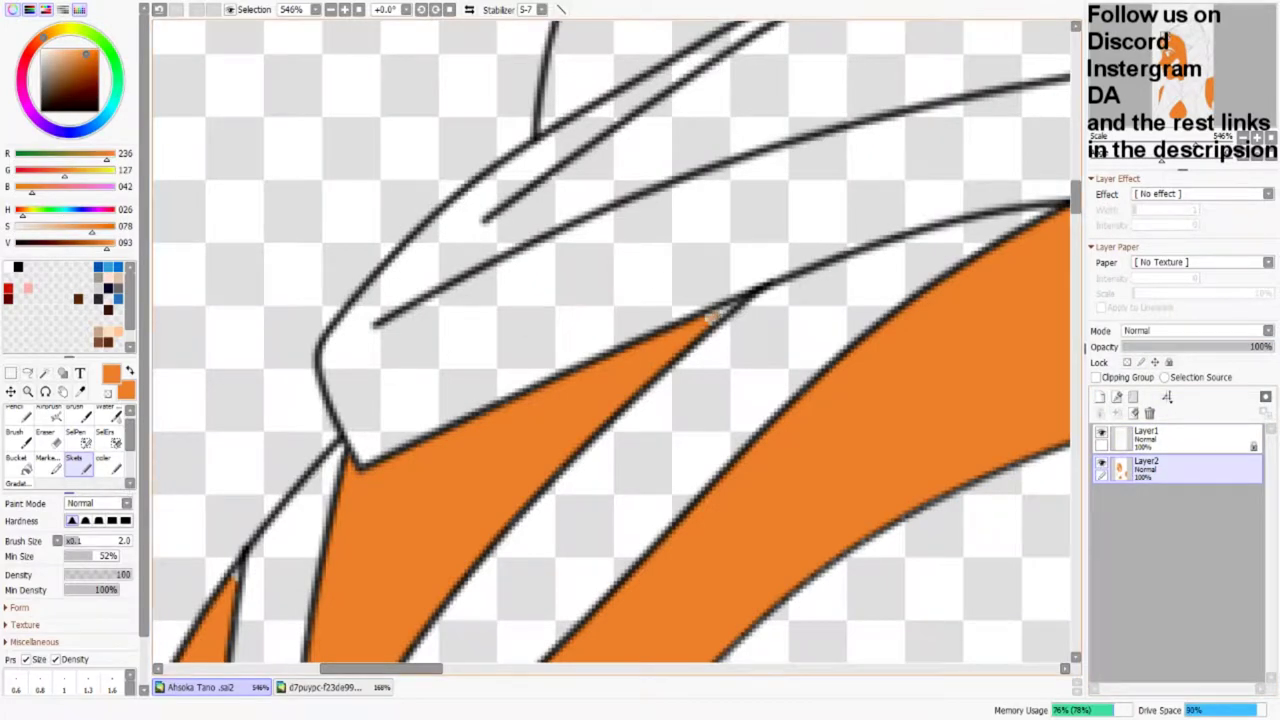
key("c")
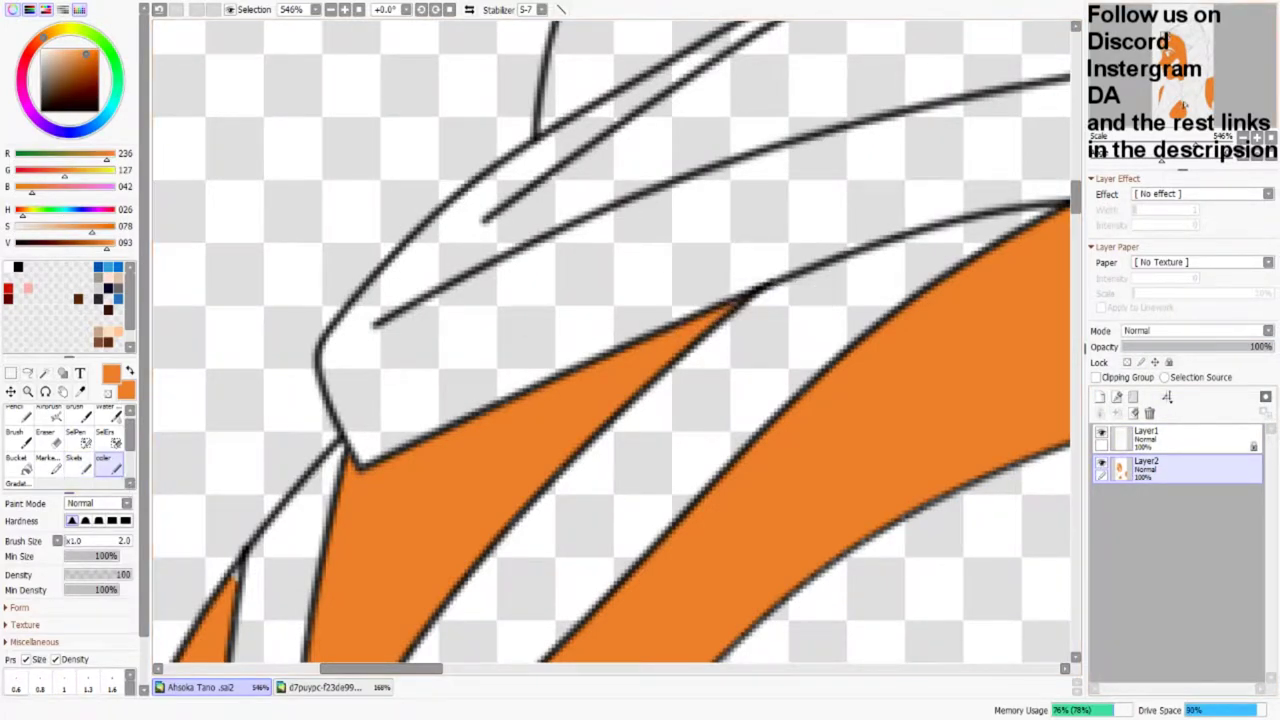
Step: Erase the orange spill around the lower tip of the small forehead marking on Layer2
scroll(735, 200, "left", 5)
scroll(582, 145, "down", 5)
key("e")
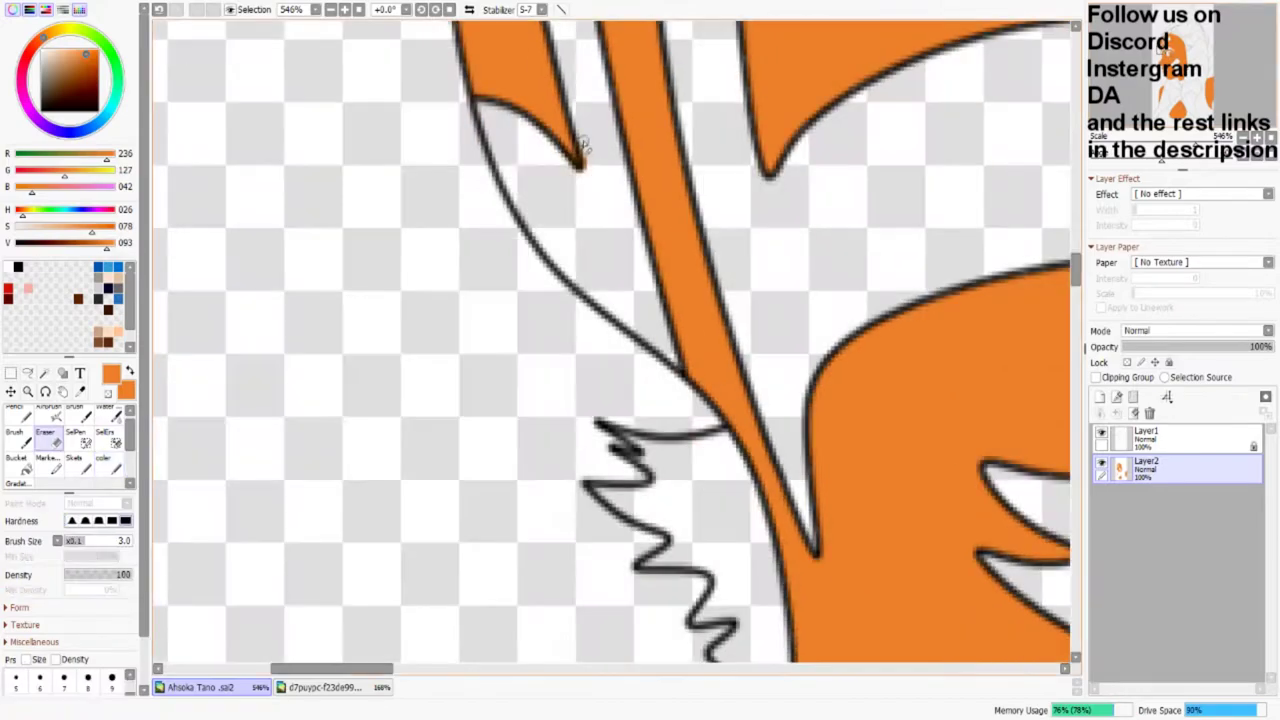
Step: Fill the remaining orange gaps around the eye, neck, shoulders and chest on Layer2 with the color brush at size 2
scroll(576, 176, "right", 5)
key("c")
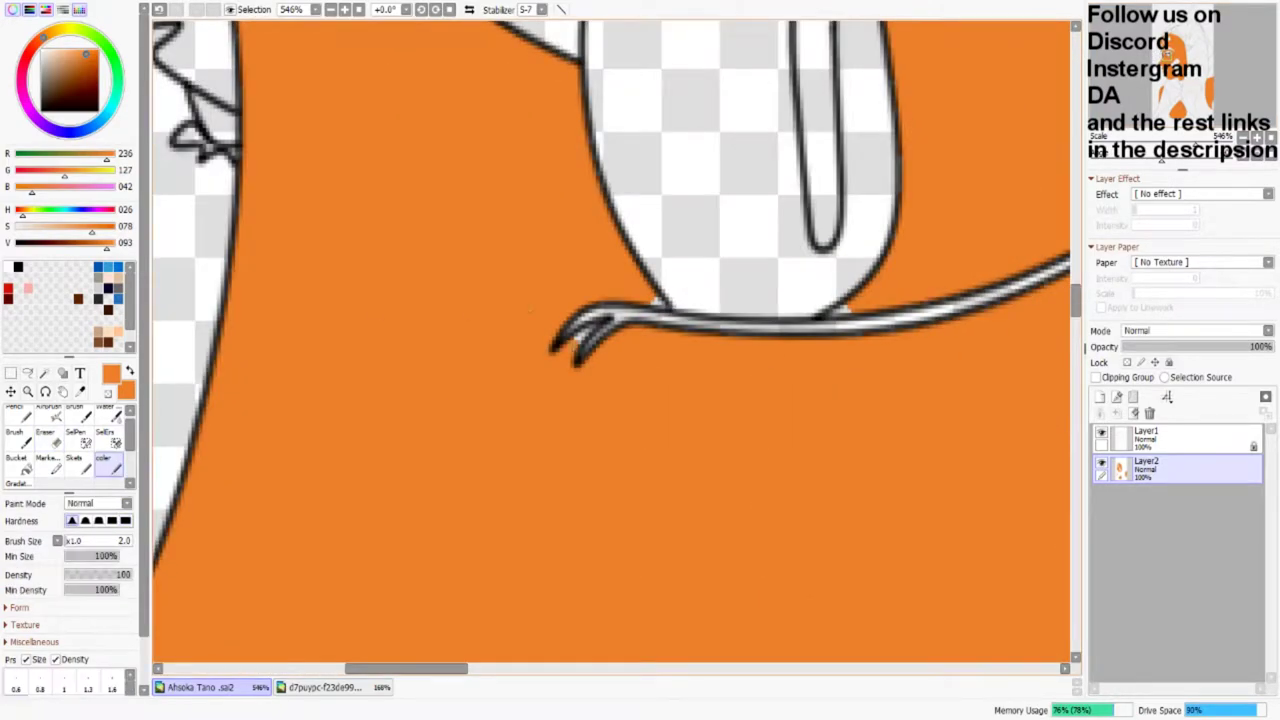
scroll(610, 340, "down", 5)
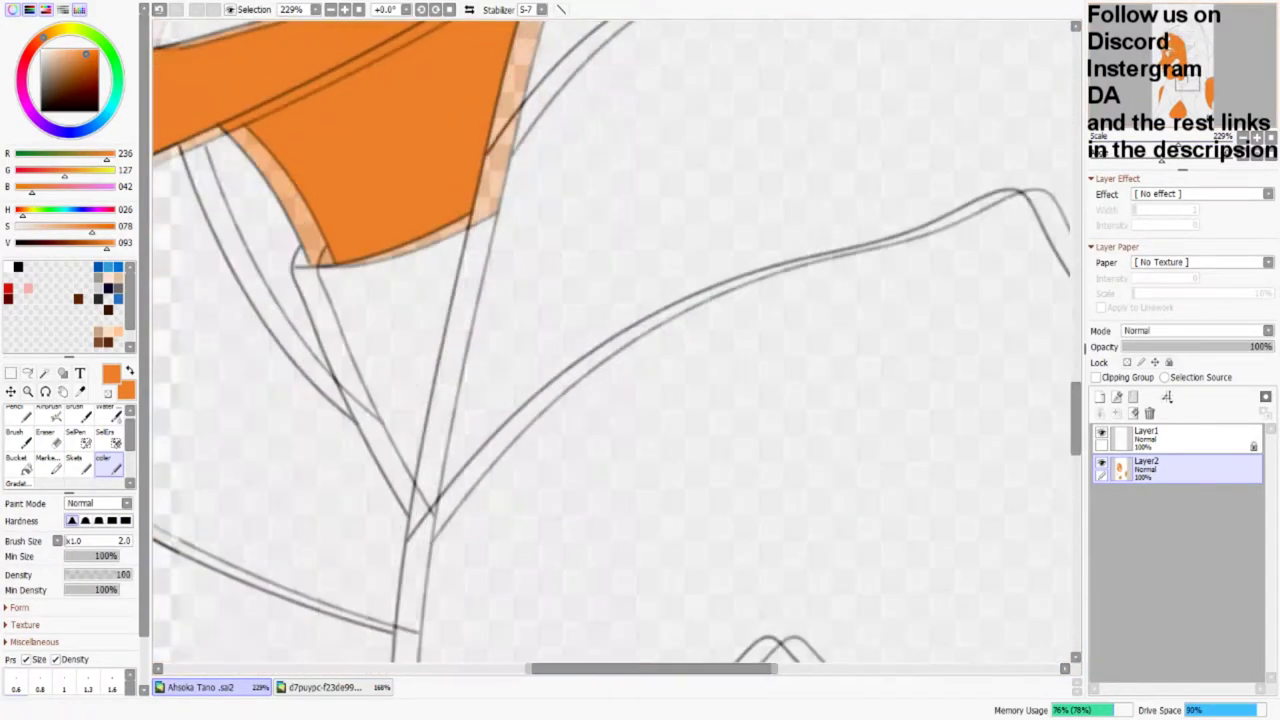
scroll(612, 340, "up", 5)
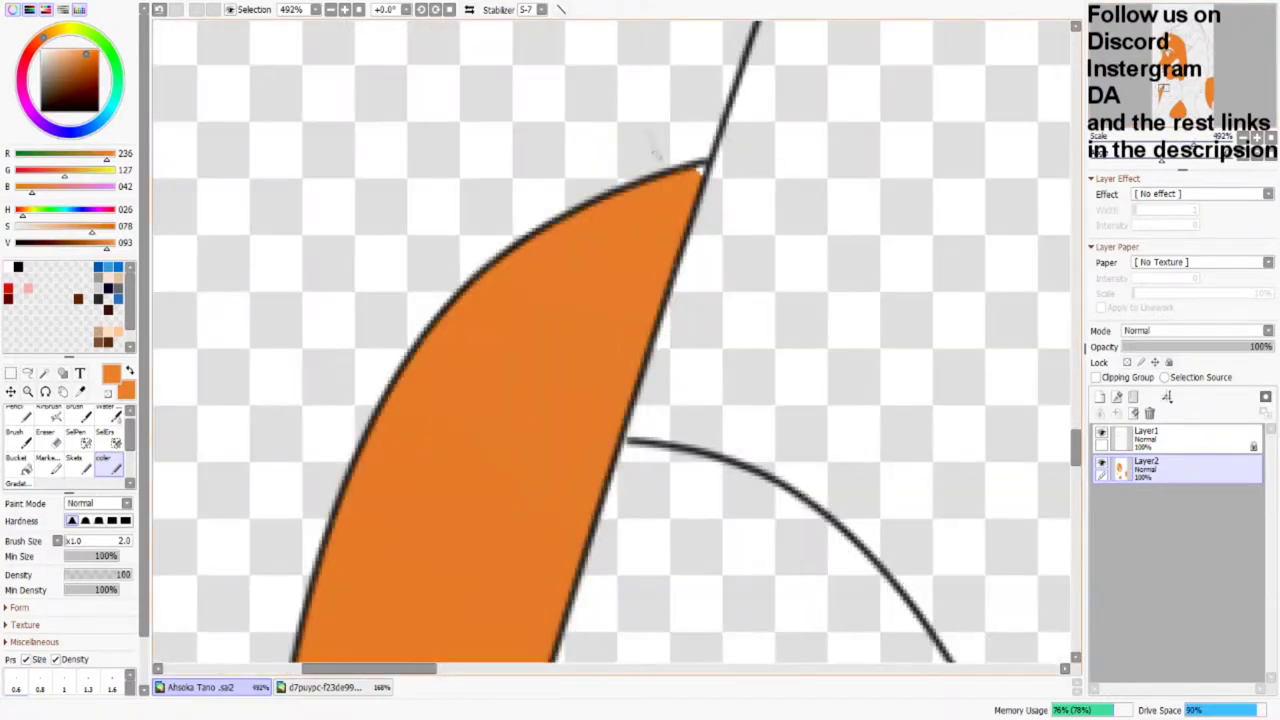
scroll(612, 340, "right", 10)
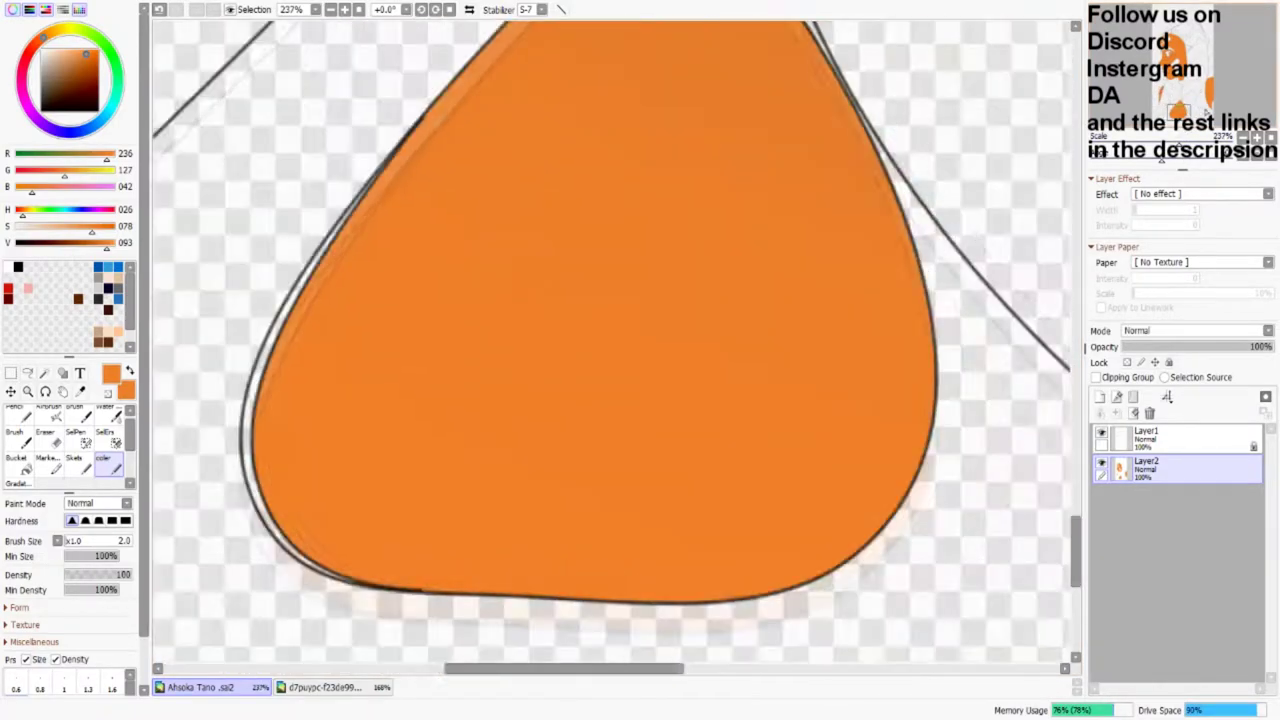
scroll(628, 520, "right", 5)
scroll(628, 520, "up", 5)
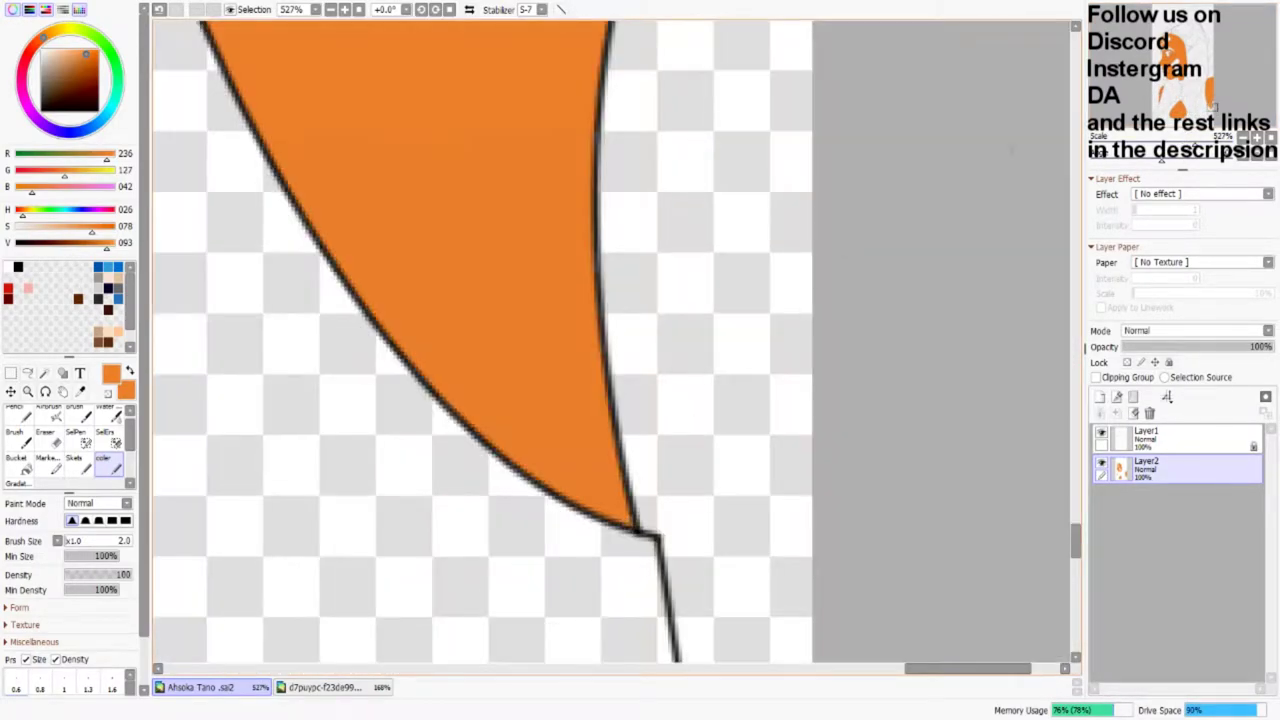
scroll(612, 340, "down", 10)
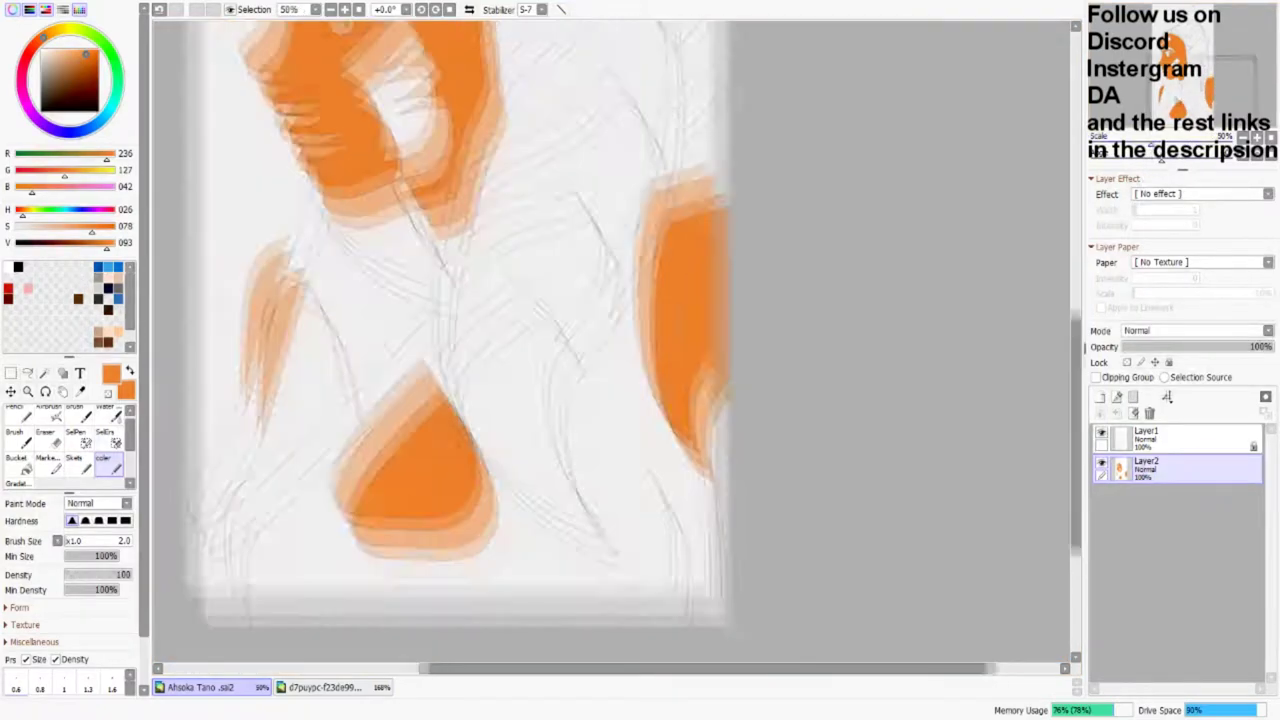
Step: Select the white bands of the head-tails and montrals with the Magic Wand, using the line art on Layer1
scroll(612, 340, "down", 3)
left_click(1180, 437)
left_click(44, 372)
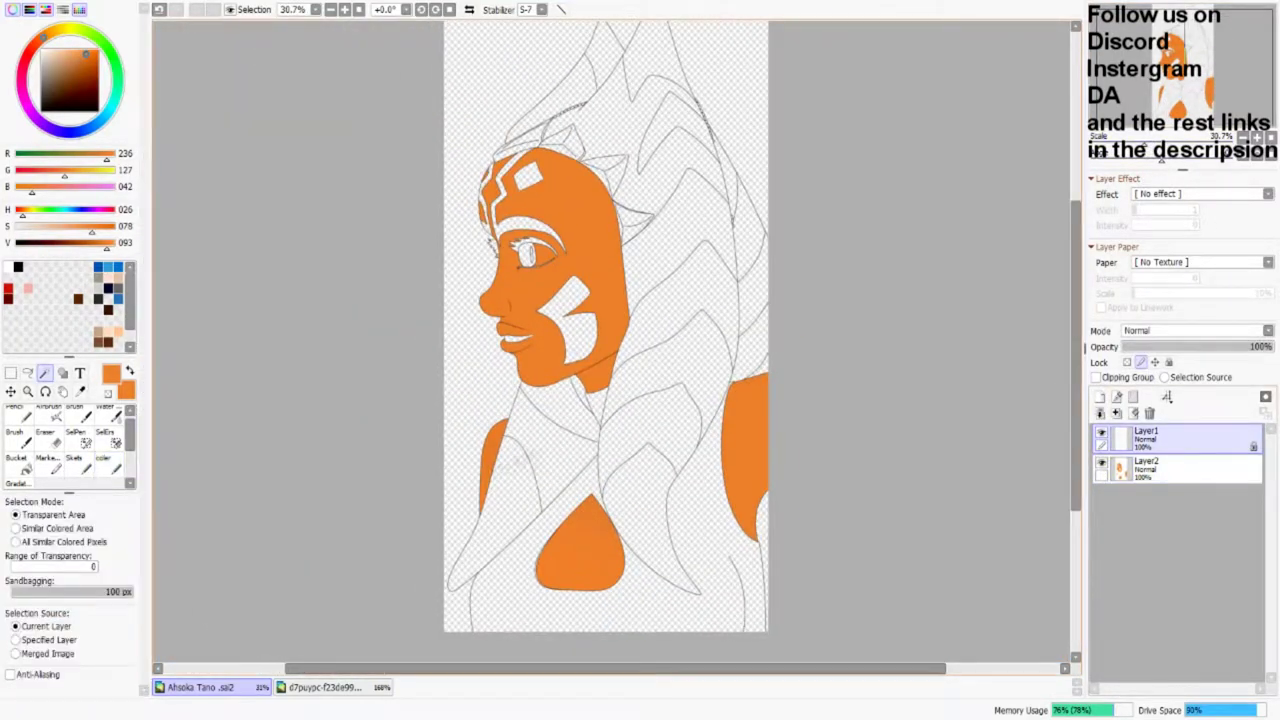
left_click(580, 392)
left_click(650, 435)
left_click(690, 300)
left_click(670, 175)
left_click(655, 110)
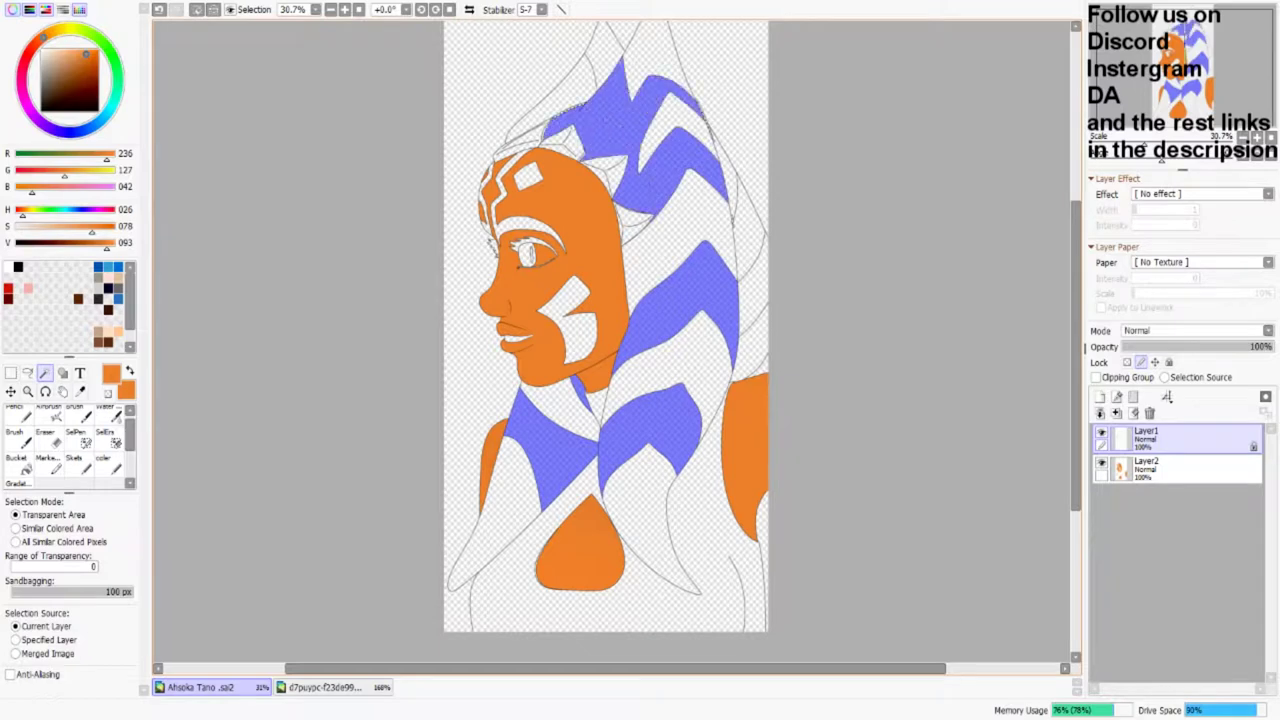
left_click(565, 100)
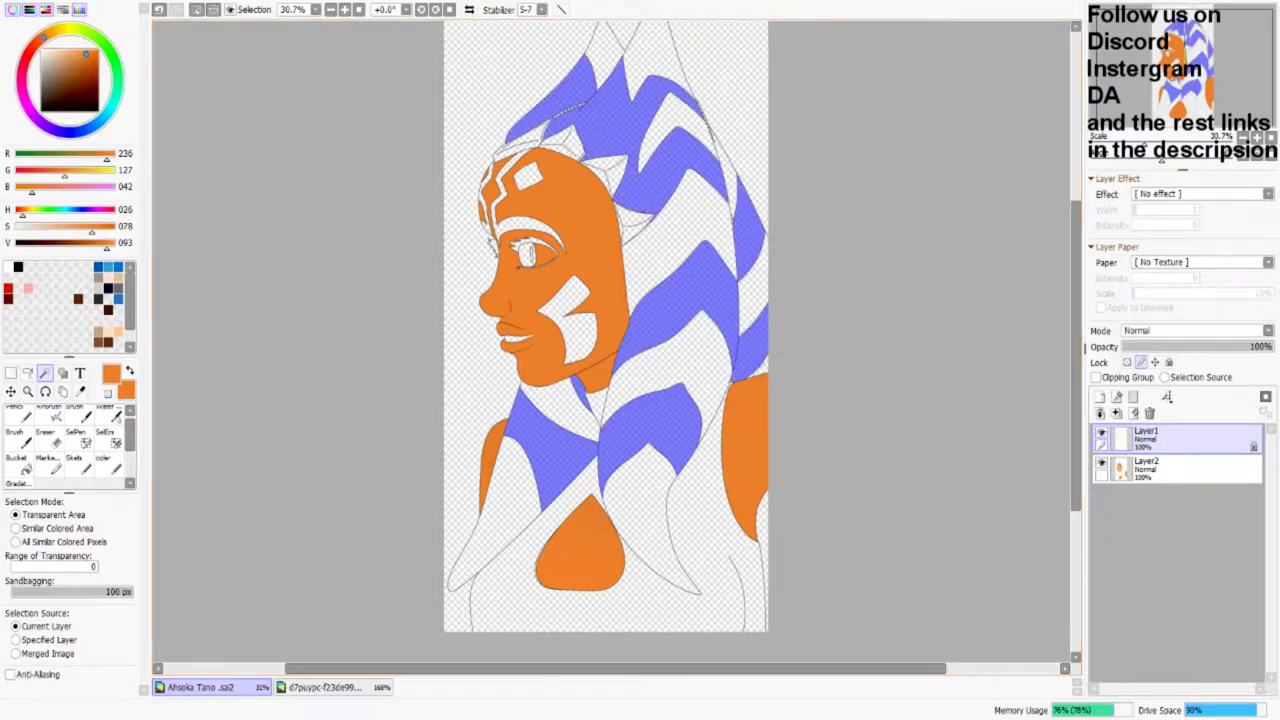
Step: Paint the selected head-tail bands off-white (247, 247, 247) on Layer2 with a large color brush
left_click_drag(1210, 76, 1203, 70)
left_click(1160, 468)
left_click(10, 265)
left_click_drag(114, 246, 109, 246)
key("ctrl+d")
key("b")
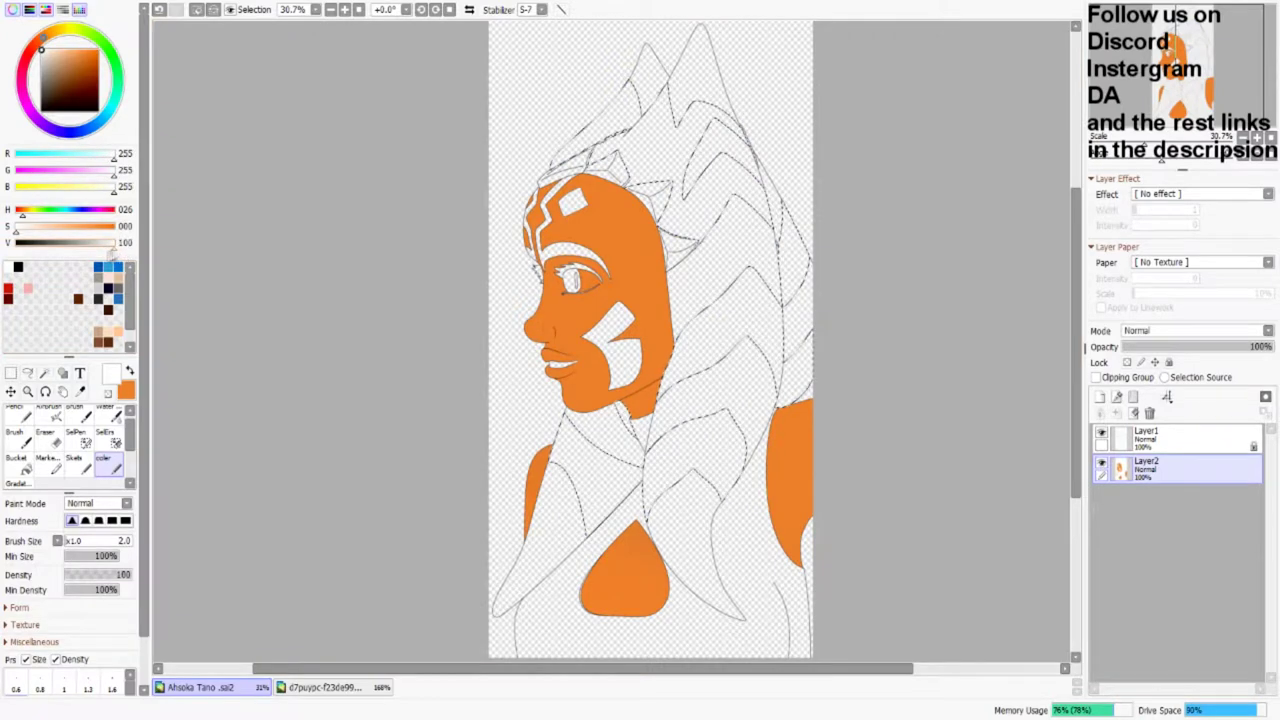
left_click_drag(114, 246, 111, 246)
mouse_move(620, 480)
left_mouse_down()
mouse_move(660, 305)
mouse_move(675, 460)
mouse_move(820, 360)
mouse_move(700, 170)
mouse_move(760, 200)
left_mouse_up()
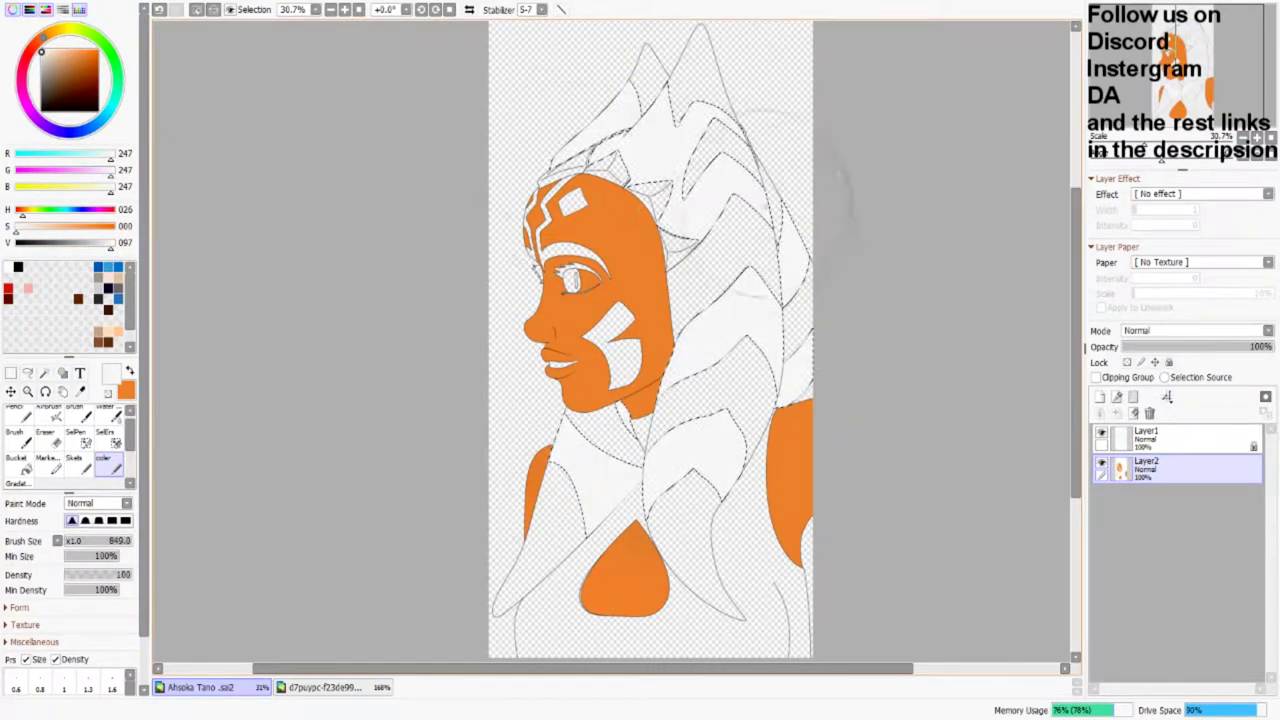
Step: Select the alternate head-tail and montral stripes intended for blue with the Magic Wand, using the line art on Layer1
left_click(99, 268)
left_click(45, 373)
left_click(1146, 432)
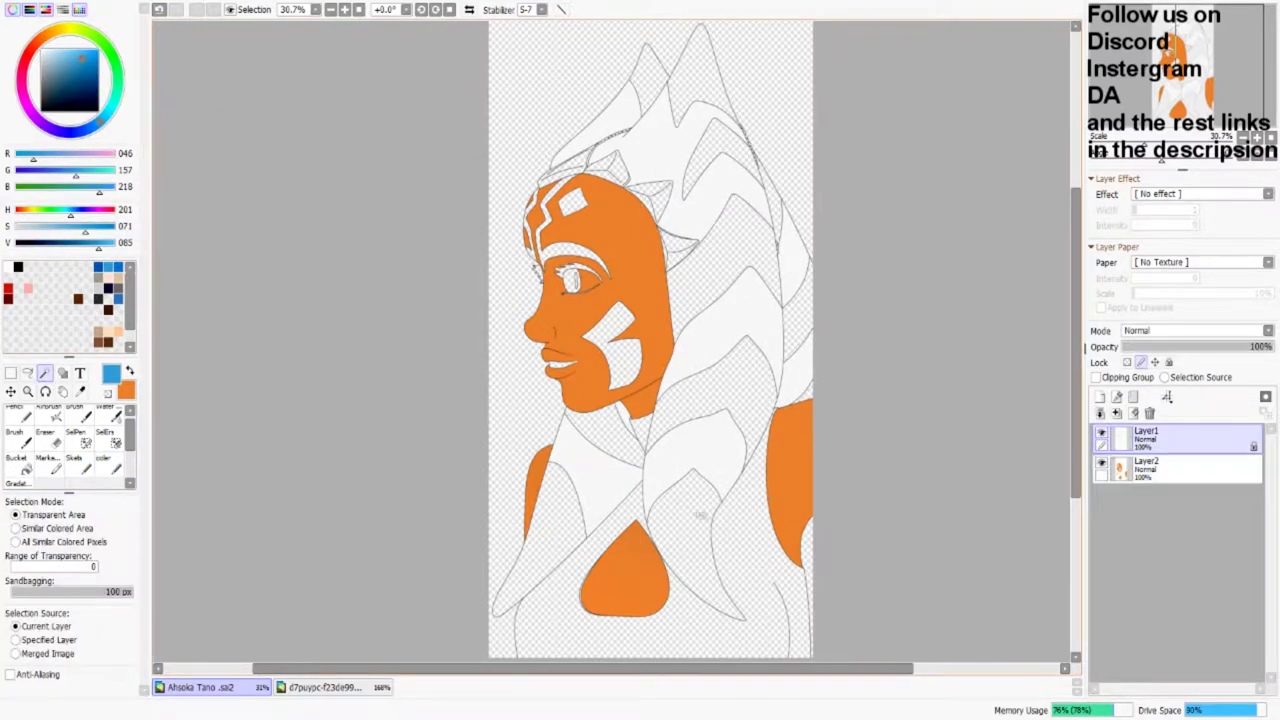
left_click(690, 540)
left_click(712, 400)
left_click(725, 255)
left_click(720, 150)
left_click(680, 70)
left_click(770, 195)
left_click(798, 320)
left_click(805, 392)
left_click(540, 550)
left_click(600, 440)
Step: Paint the selected stripes blue (4, 112, 211) on Layer2, checking the reference image, and clear the selection
left_click(117, 465)
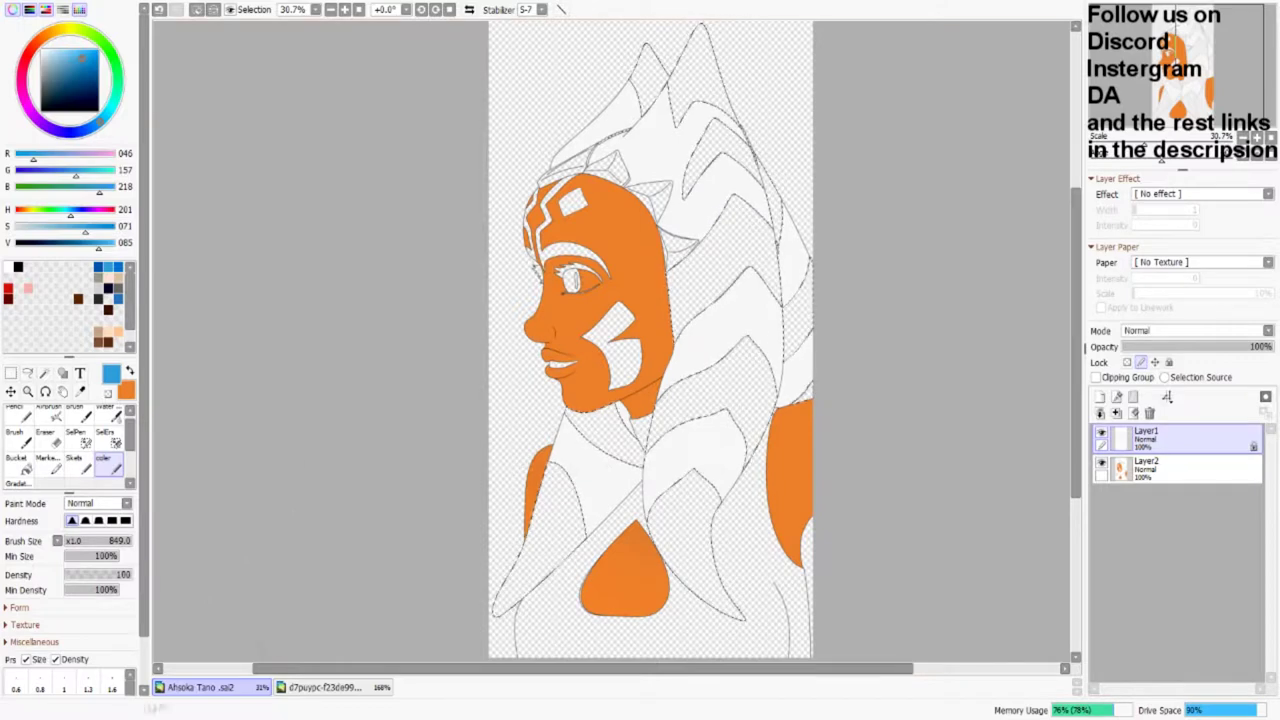
left_click(1146, 465)
mouse_move(560, 430)
left_mouse_down()
mouse_move(590, 510)
mouse_move(530, 560)
mouse_move(800, 220)
left_mouse_up()
left_click(320, 687)
left_click(200, 687)
left_click(91, 60)
mouse_move(520, 580)
left_mouse_down()
mouse_move(590, 450)
mouse_move(690, 420)
mouse_move(700, 570)
mouse_move(700, 300)
left_mouse_up()
key("ctrl+d")
Step: Fill the small blue gaps at the stripe corners and beside the beads, and the orange gap at the cheek marking's inner point
scroll(616, 348, "up", 5)
scroll(616, 348, "up", 3)
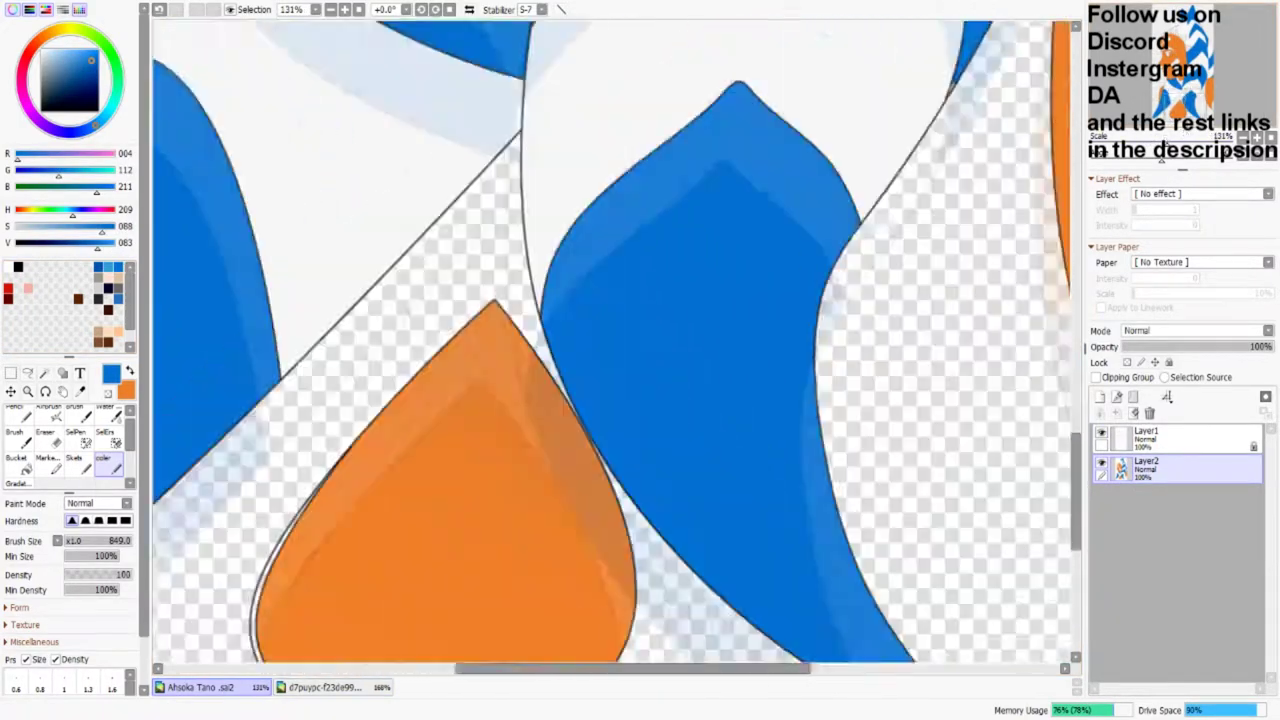
scroll(830, 318, "up", 2)
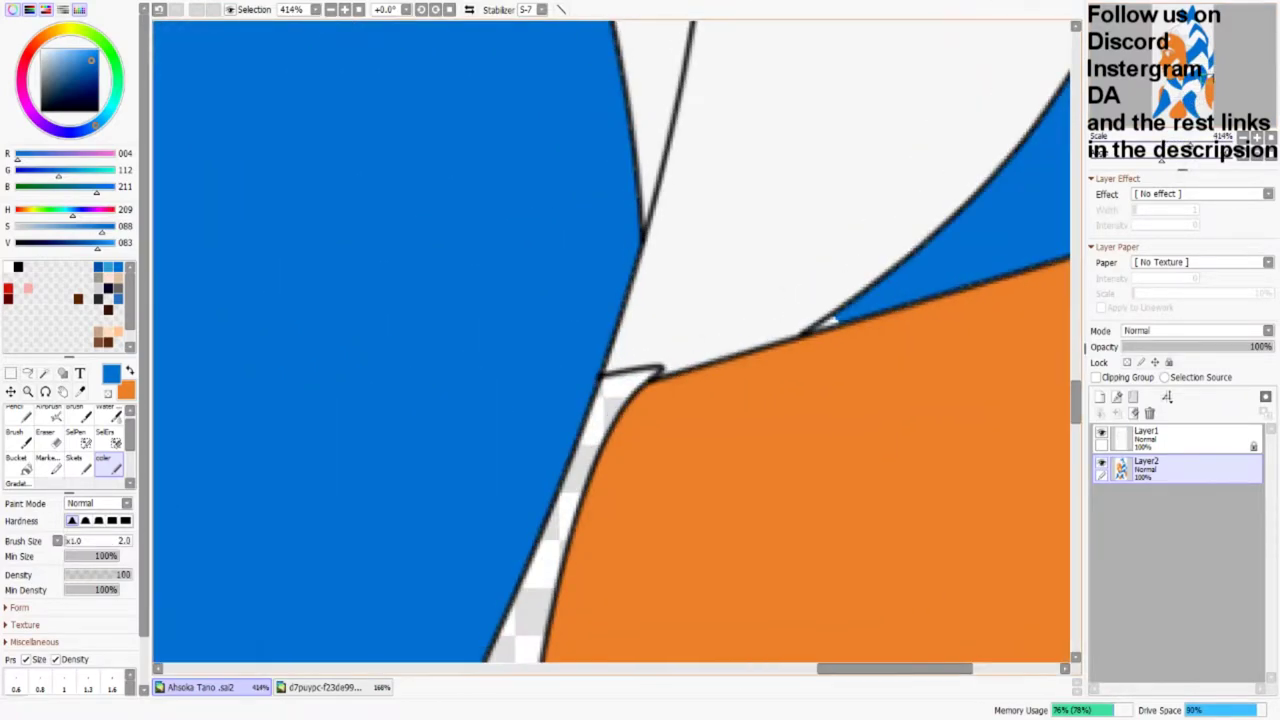
left_click_drag(700, 250, 518, 420)
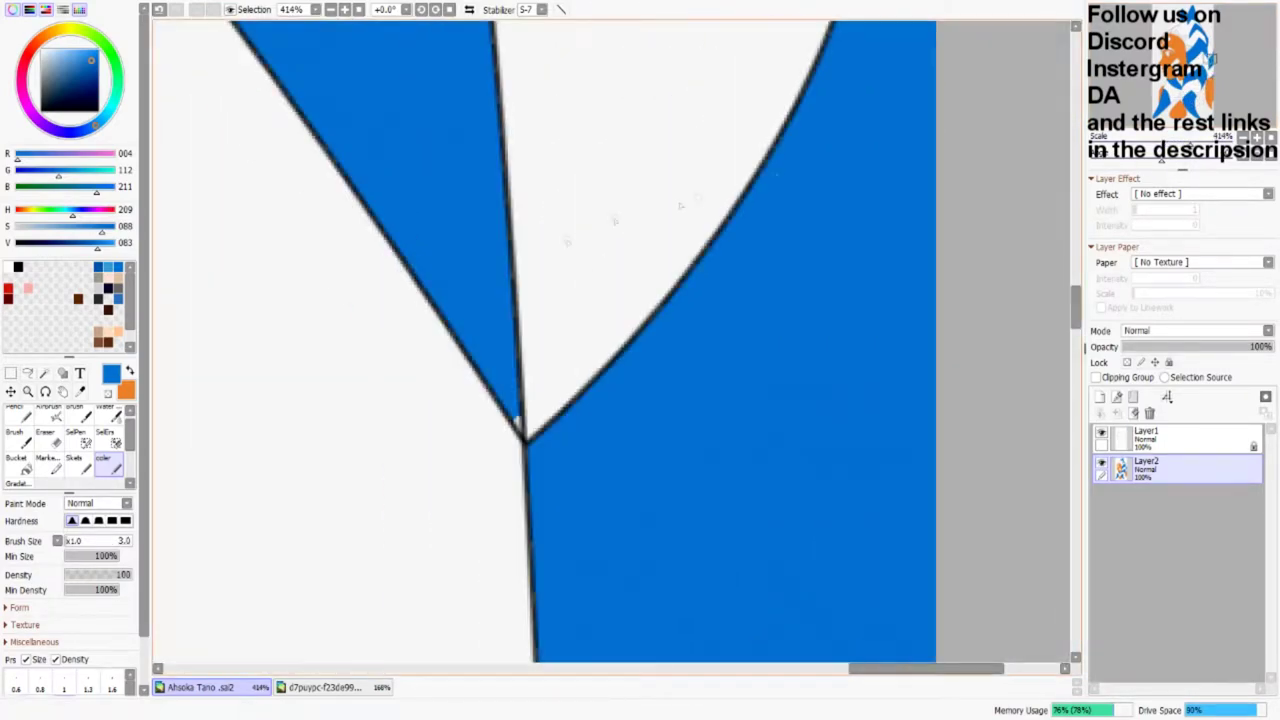
scroll(612, 342, "down", 2)
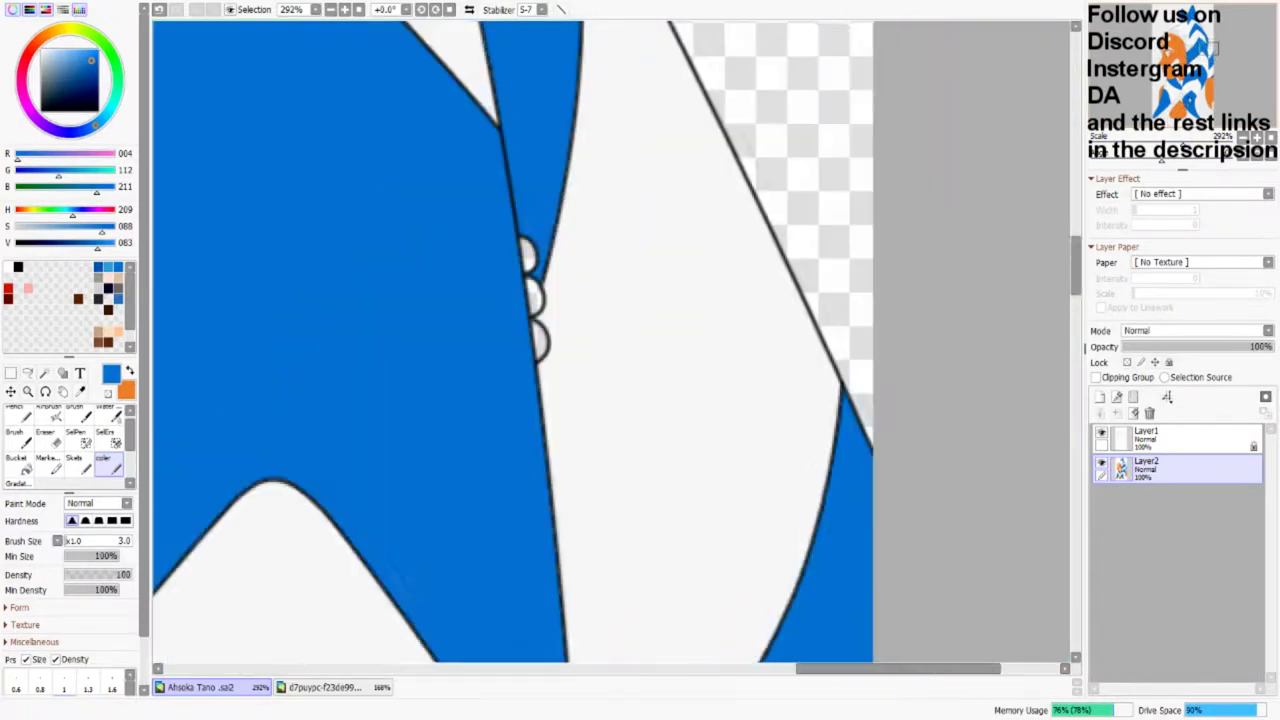
left_click_drag(560, 260, 670, 372)
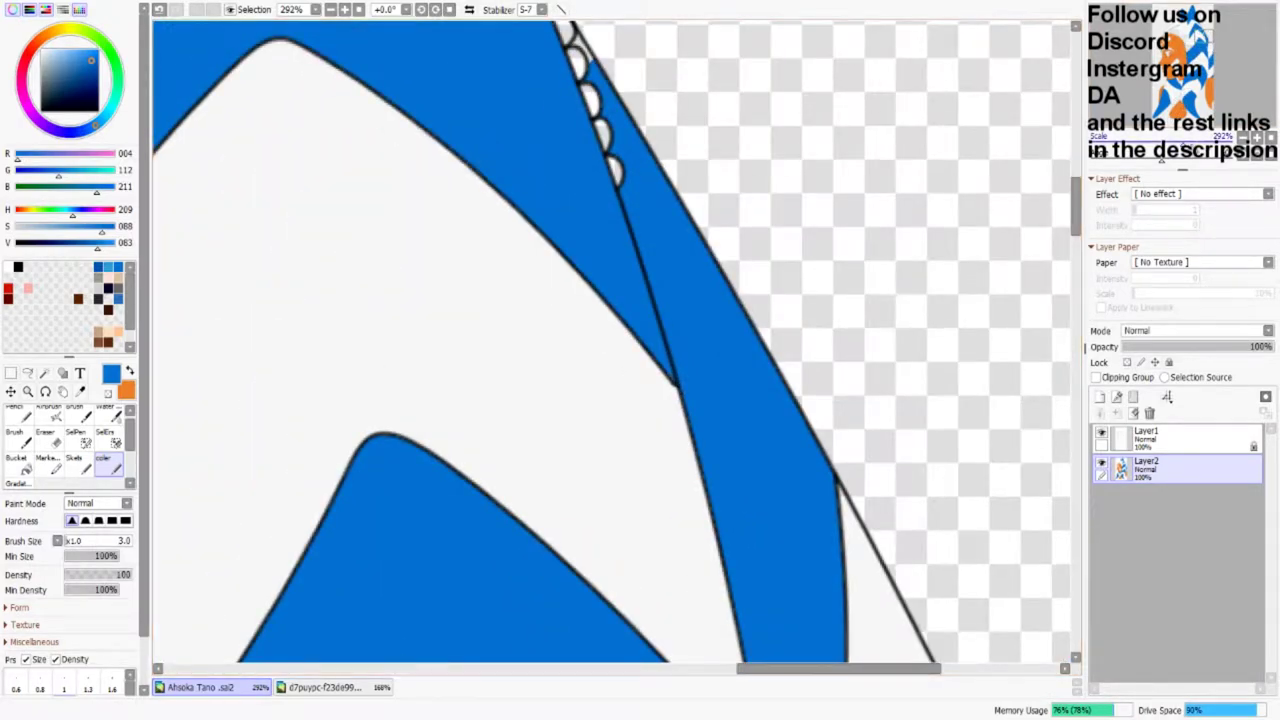
scroll(612, 342, "up", 3)
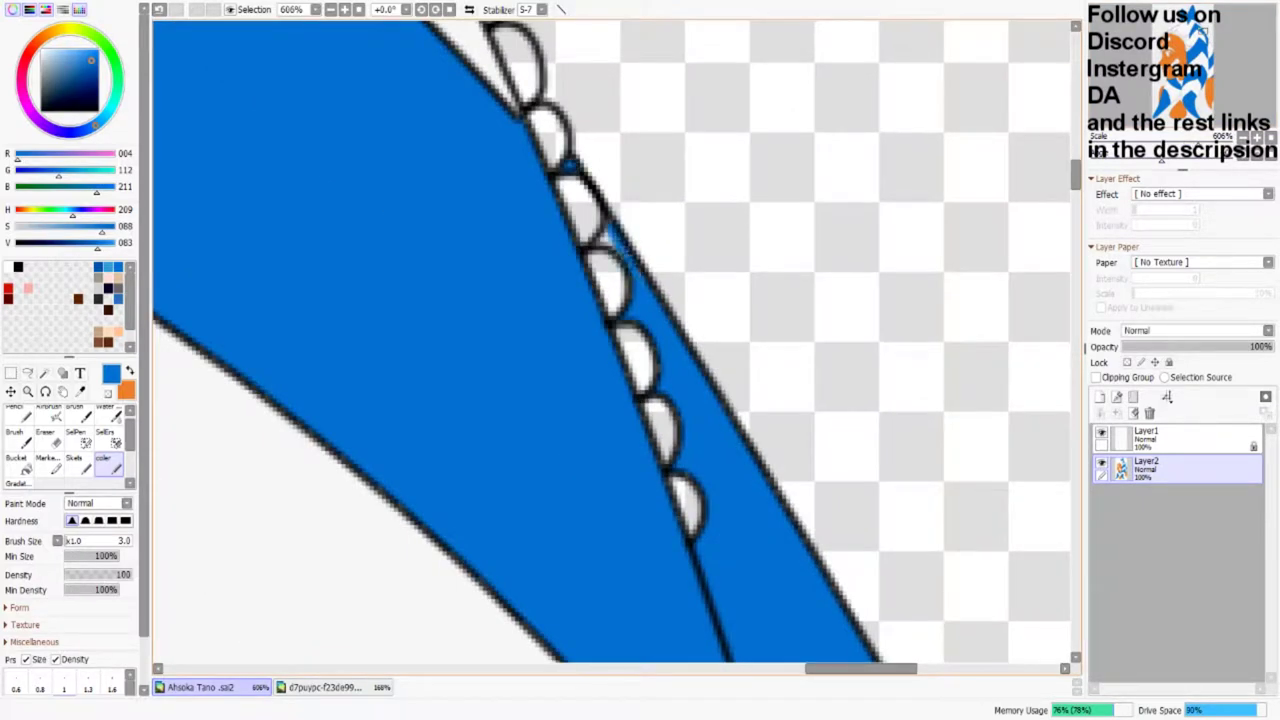
left_click_drag(1185, 85, 1174, 74)
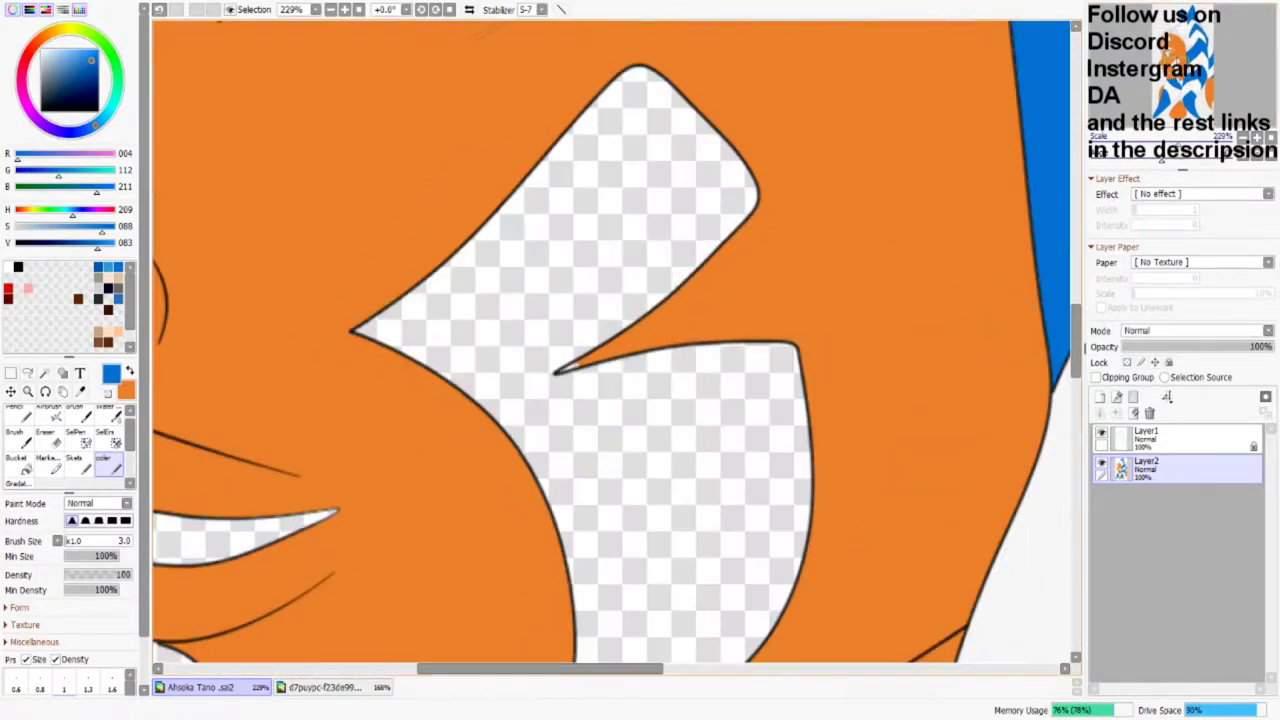
left_click(561, 372, "alt")
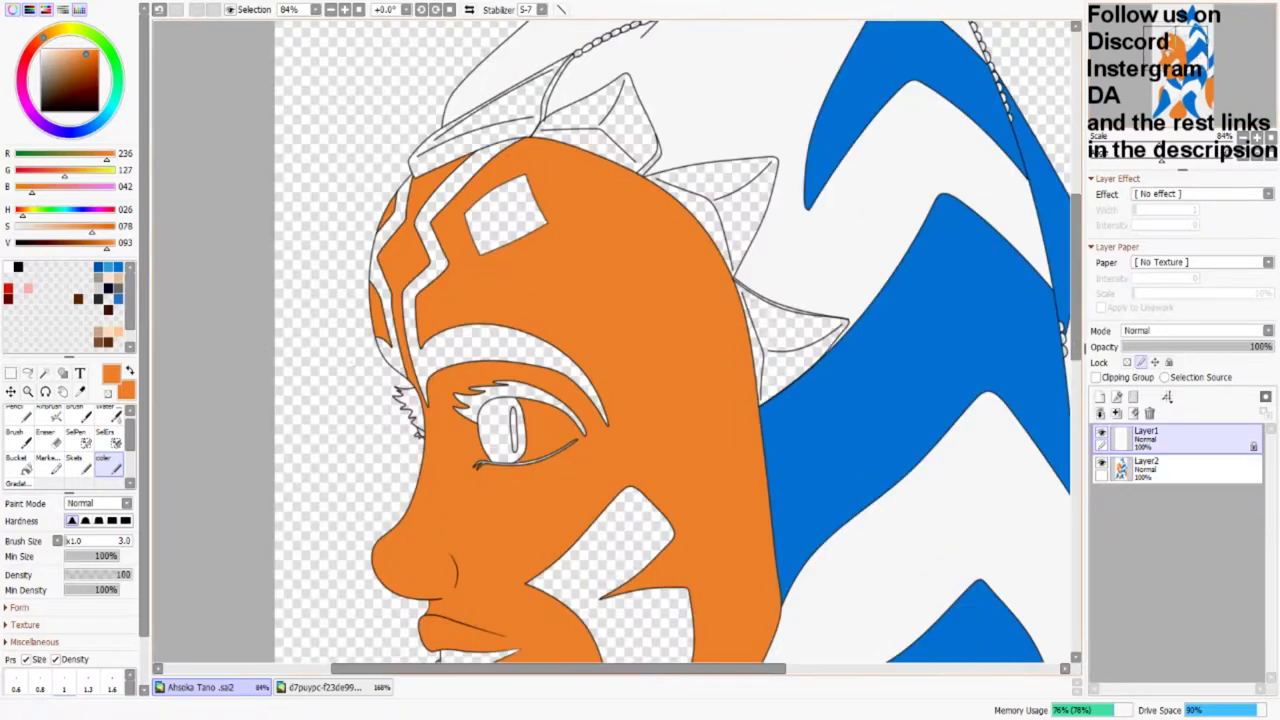
Step: Select the forehead stripes, forehead diamond, brow marking and cheek markings with the Magic Wand, using the line art on Layer1
left_click(44, 372)
left_click(500, 345)
left_click(386, 300)
left_click(497, 225)
left_click(617, 563)
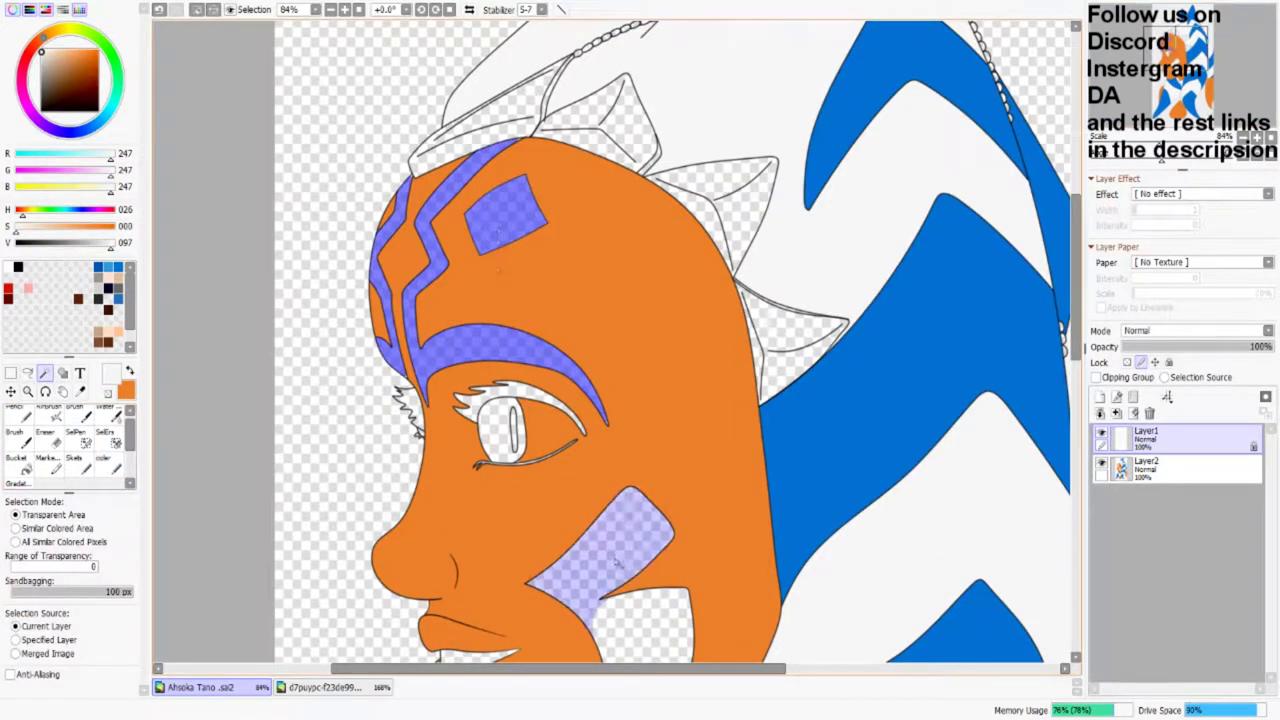
left_click(640, 625)
Step: Paint the selected facial markings off-white (247, 247, 247) on Layer2 with the large color brush, and clear the selection
left_click(1180, 468)
left_click(116, 462)
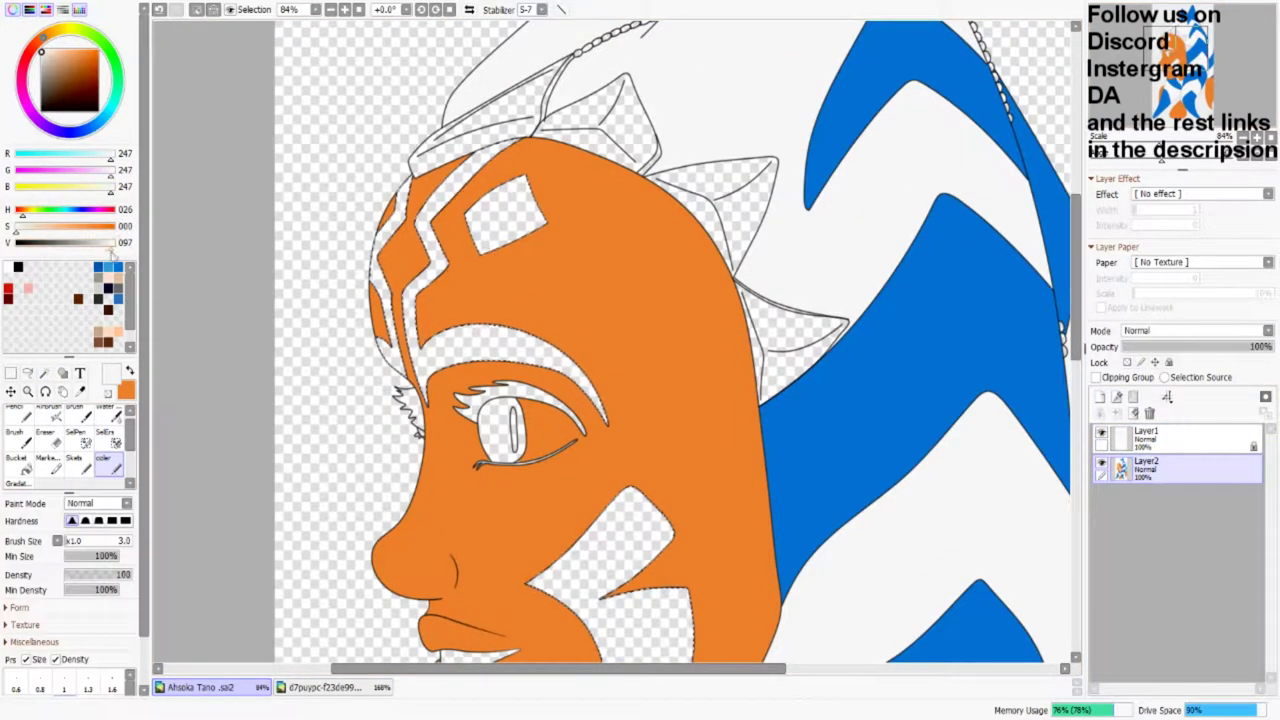
mouse_move(455, 345)
left_mouse_down()
mouse_move(505, 235)
mouse_move(630, 590)
left_mouse_up()
left_click(111, 245)
left_click_drag(485, 372, 500, 200)
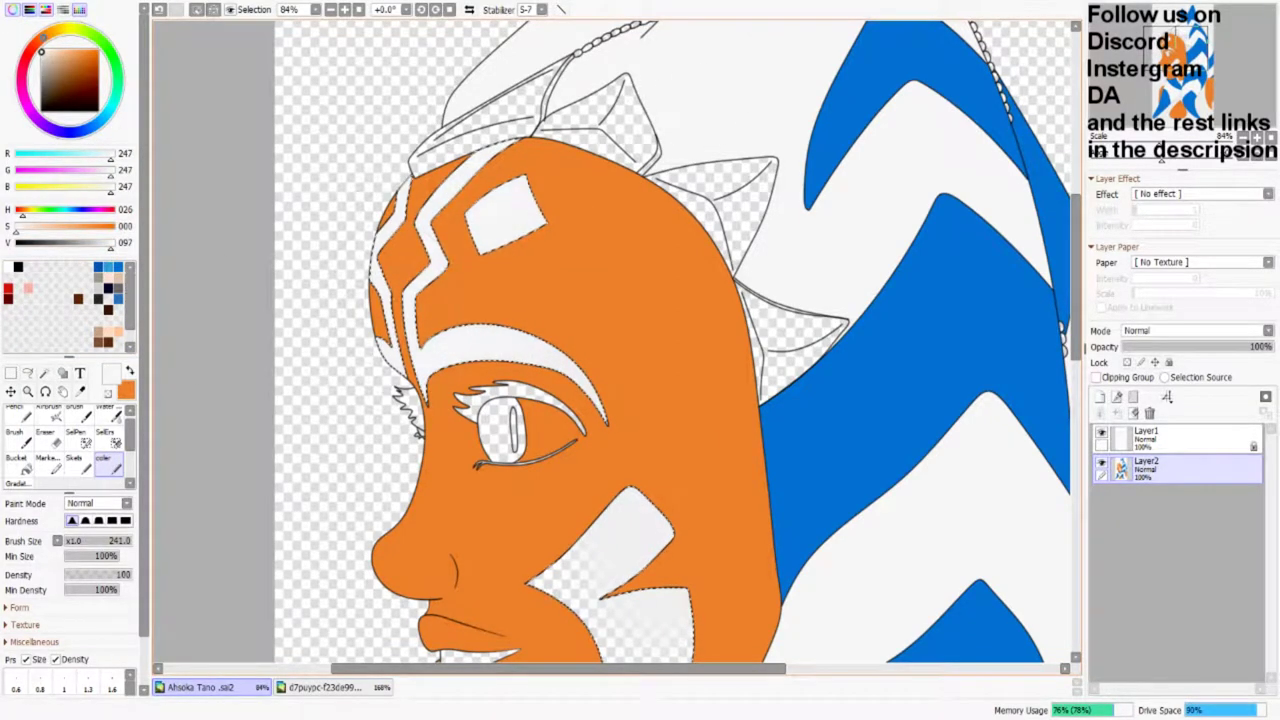
scroll(620, 400, "down", 5)
mouse_move(600, 230)
left_mouse_down()
mouse_move(600, 340)
mouse_move(660, 420)
left_mouse_up()
key("ctrl+d")
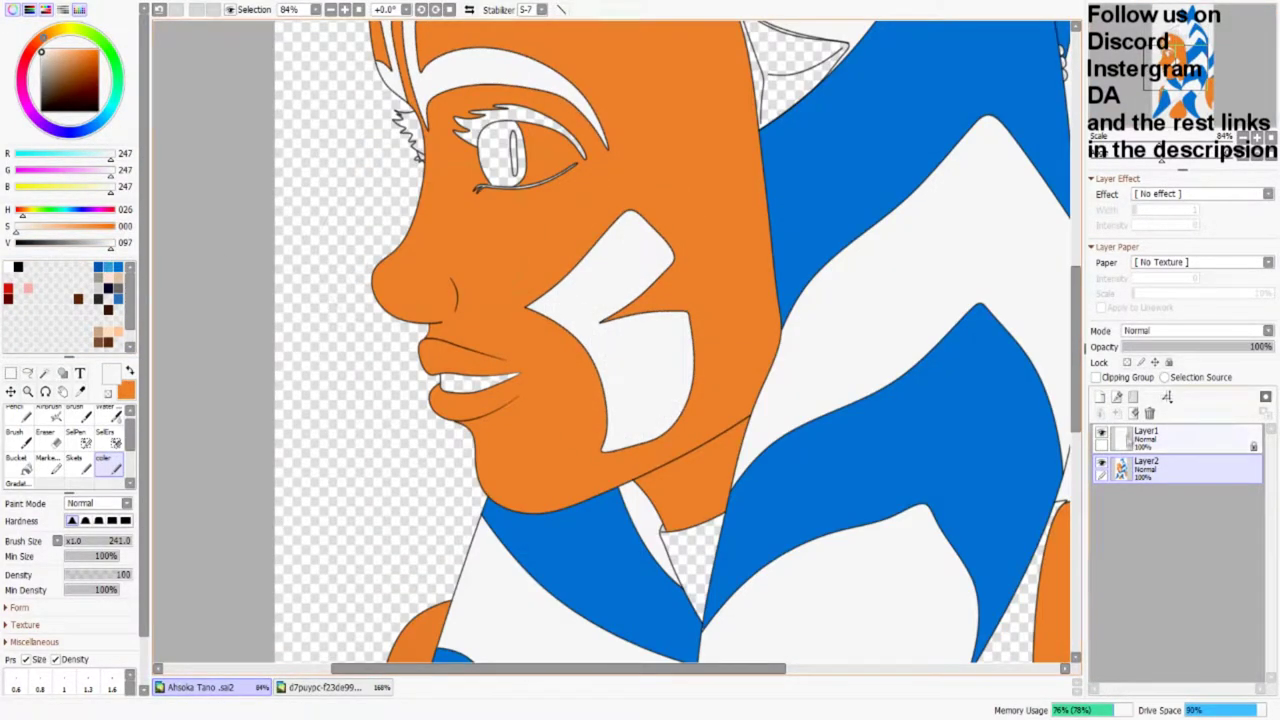
Step: Select the teeth area between the lips with the Magic Wand, using the line art on Layer1
left_click(1146, 436)
left_click(45, 373)
left_click(478, 382)
scroll(478, 382, "up", 5)
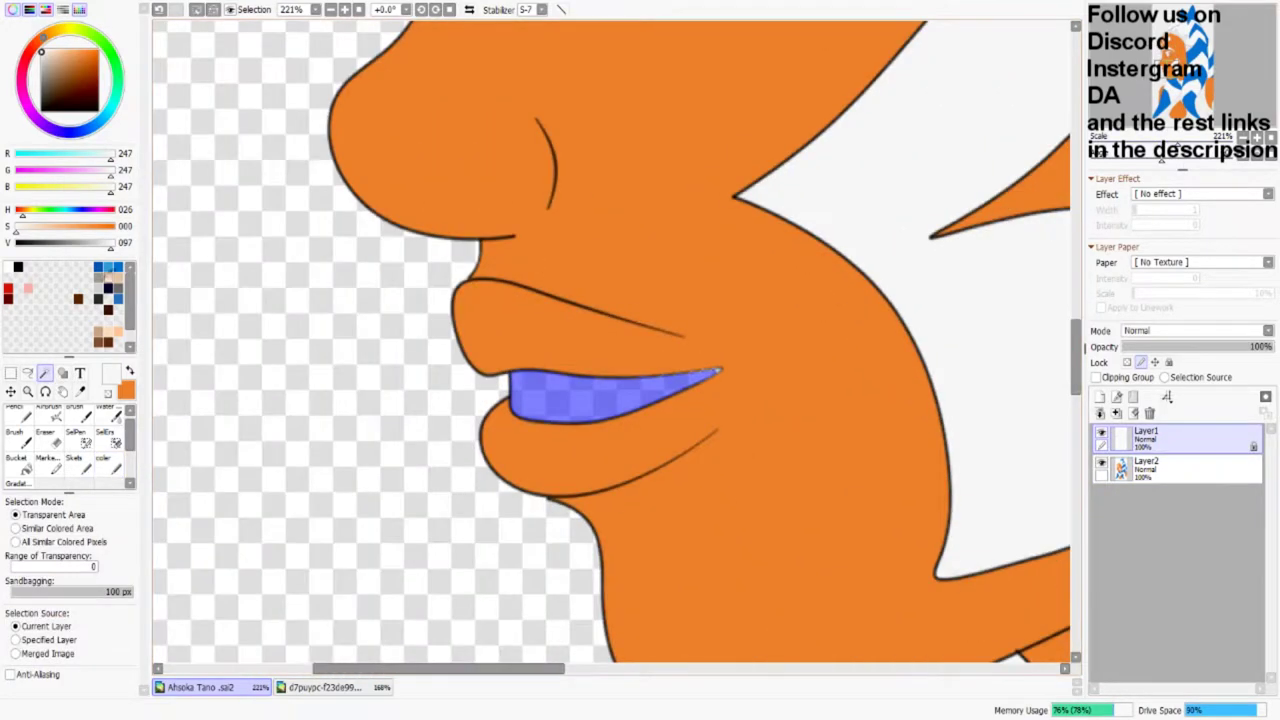
Step: Paint the selected teeth white (255, 255, 255) on Layer2 with the color brush, and clear the selection
left_click_drag(110, 190, 101, 196)
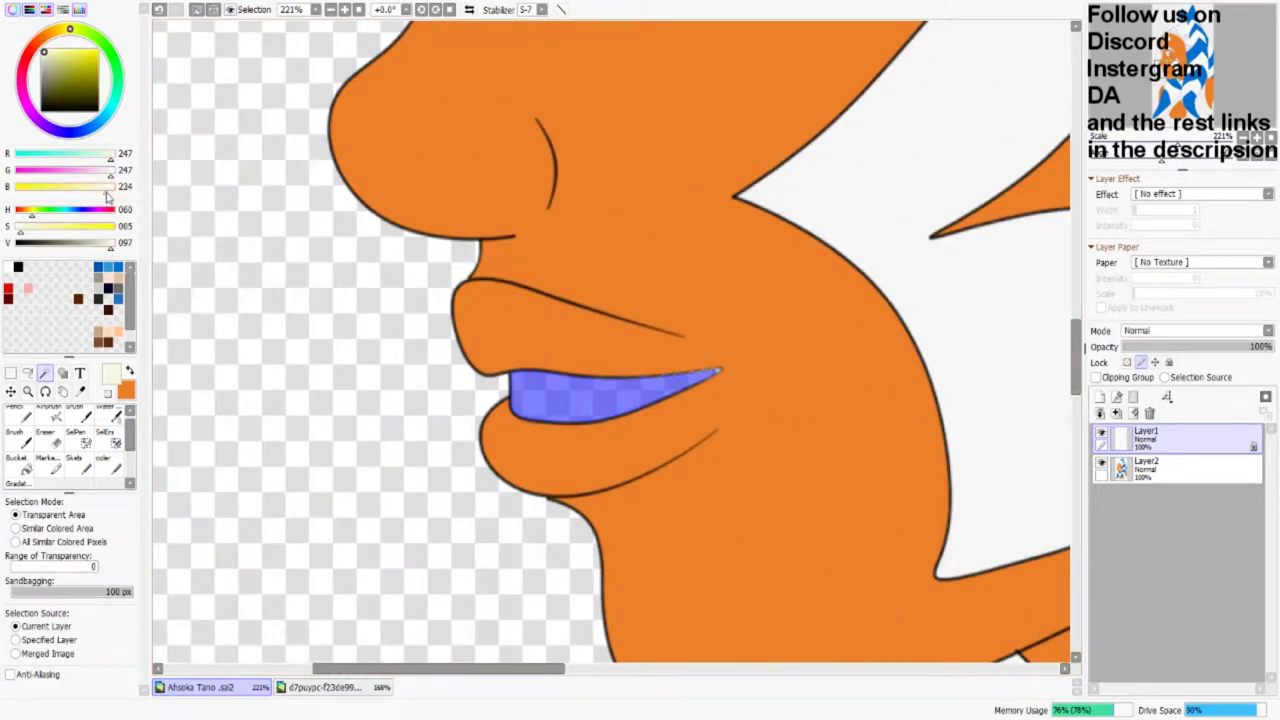
left_click(104, 462)
left_click(1146, 466)
left_click_drag(515, 395, 690, 382)
left_click_drag(530, 405, 676, 395)
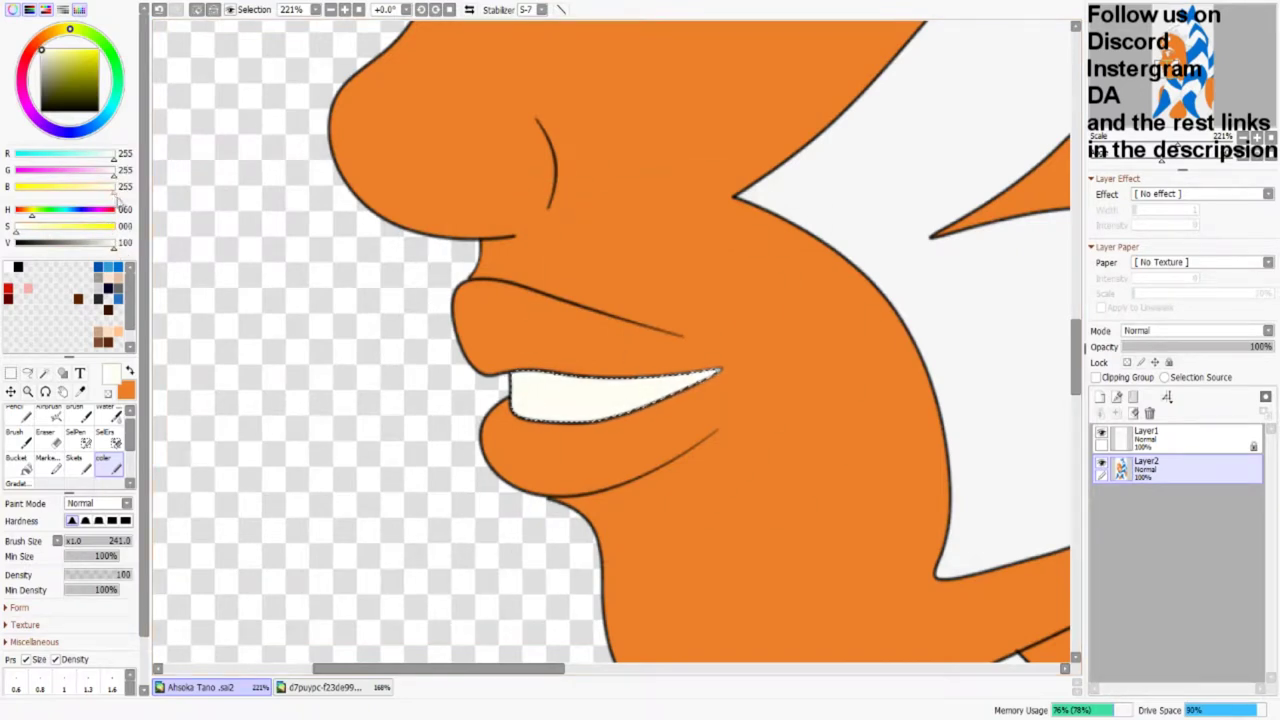
left_click(112, 190)
left_click_drag(592, 368, 714, 370)
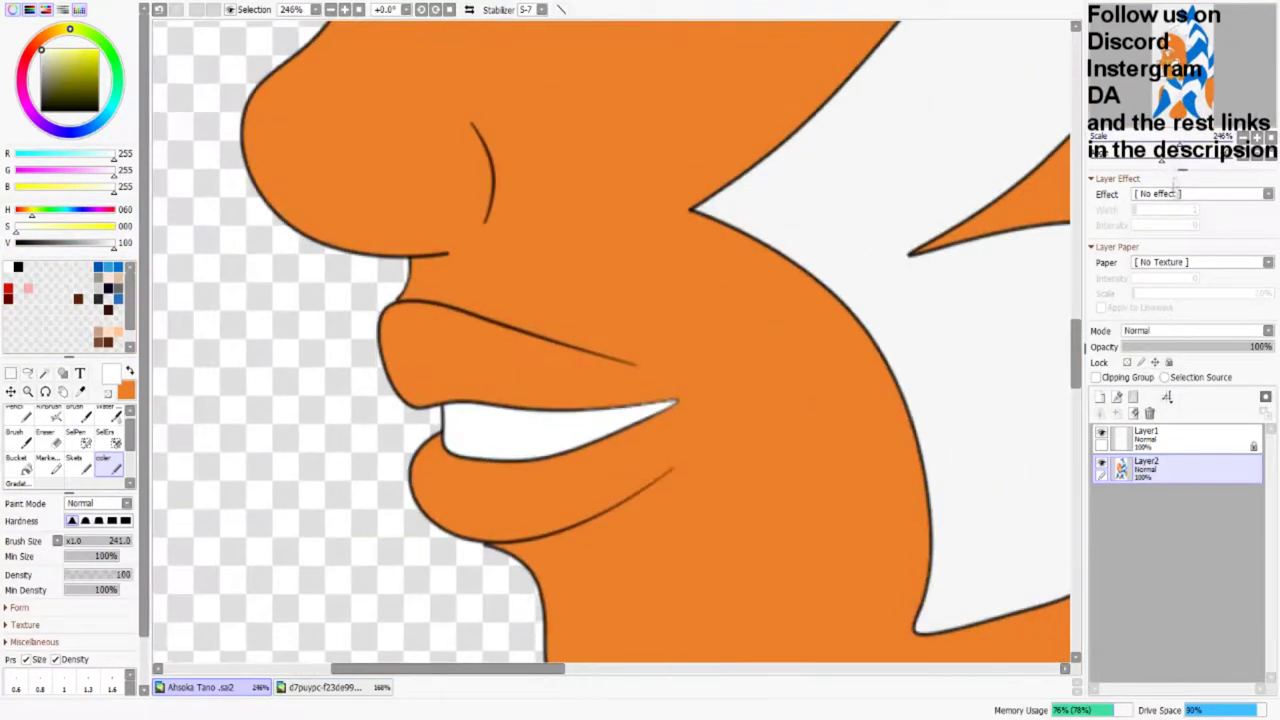
Step: Try drawing a thin black line across the teeth on a new layer above the line art, using the Skets brush at size 2
key("ctrl+plus")
left_click(1100, 397)
left_click(17, 267)
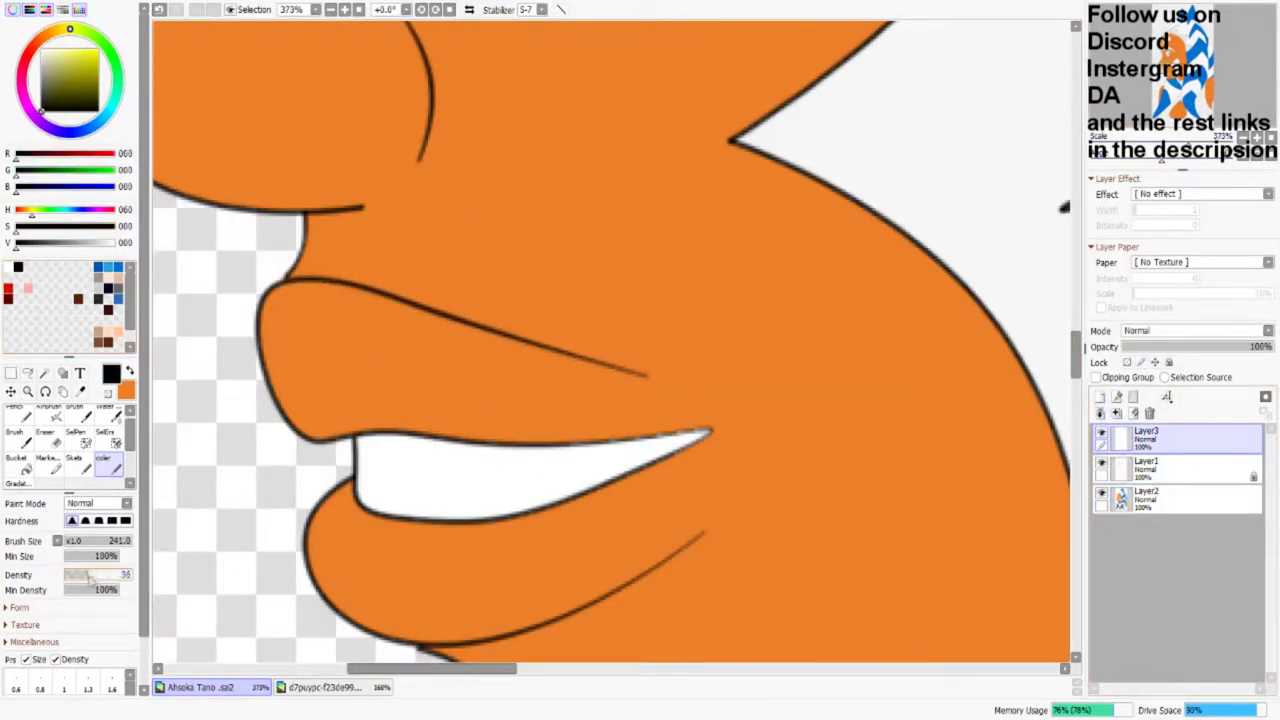
left_click(74, 462)
key("ctrl+z")
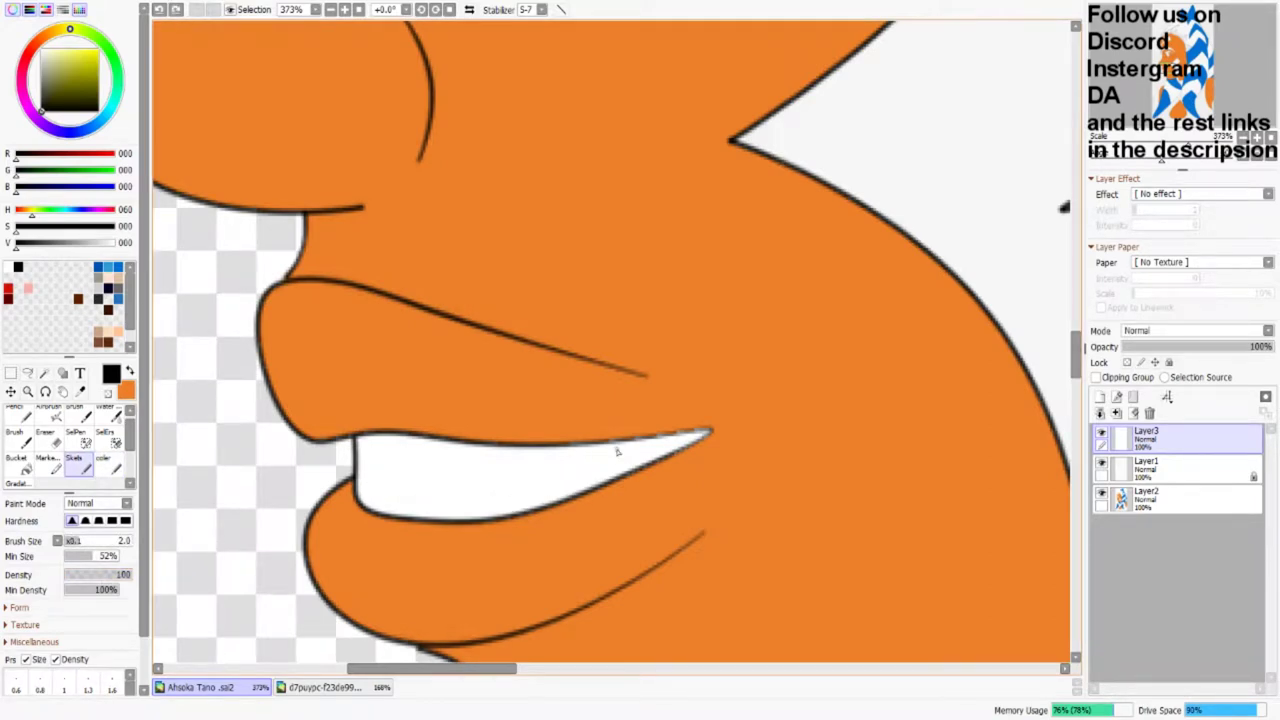
mouse_move(370, 480)
left_mouse_down()
mouse_move(595, 469)
mouse_move(690, 519)
mouse_move(788, 376)
left_mouse_up()
key("ctrl+z")
key("Home")
key("ctrl+z")
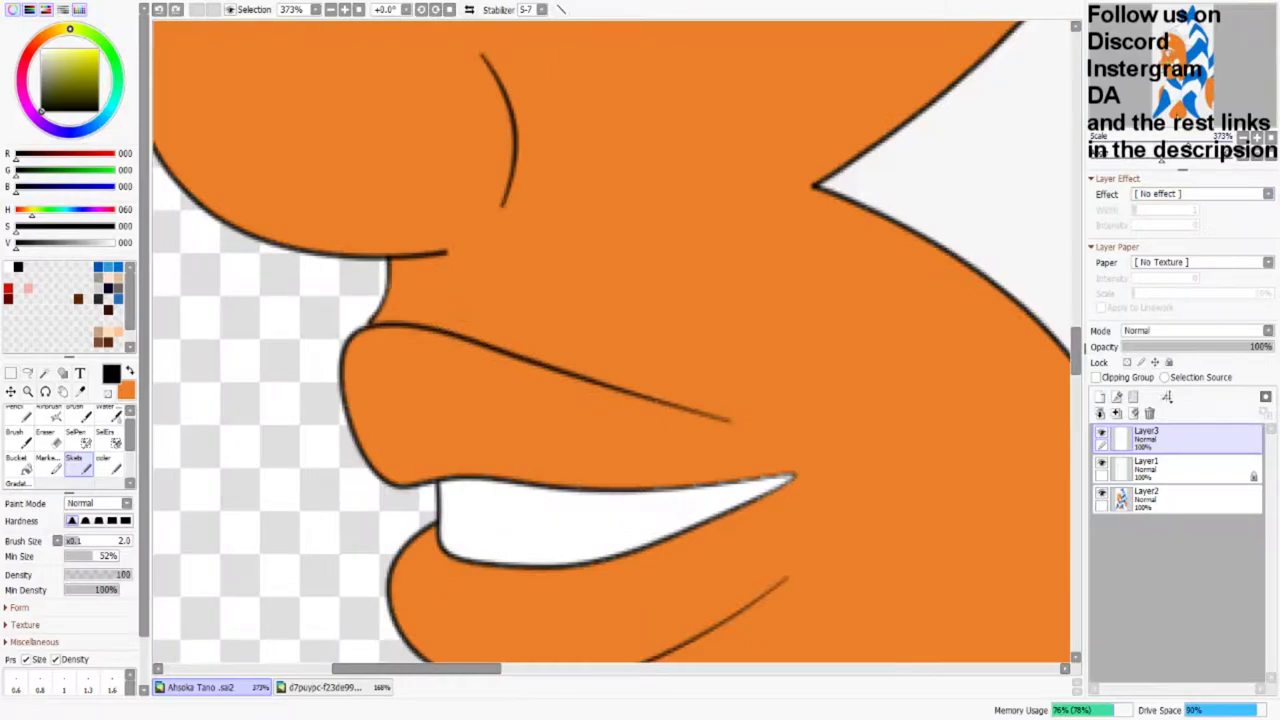
left_click_drag(497, 525, 680, 512)
Step: Delete the new layer holding the black teeth line and make Layer2 active
scroll(615, 340, "down", 5)
scroll(615, 340, "up", 4)
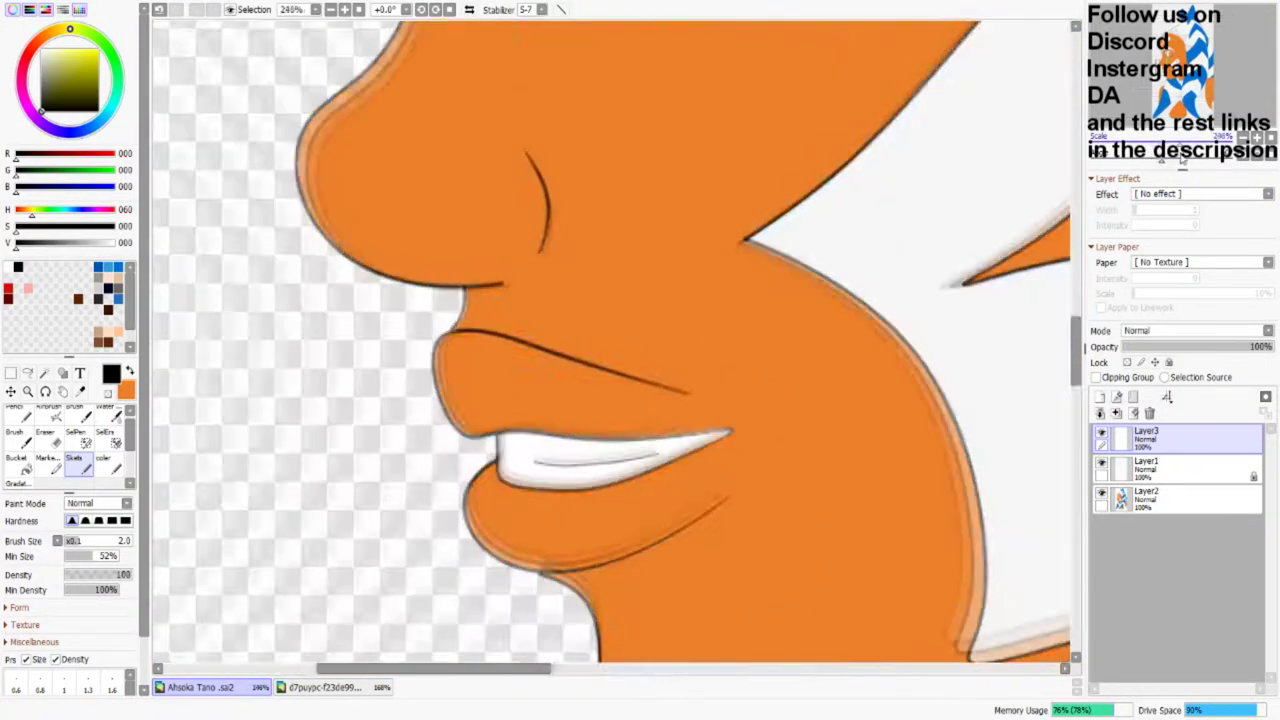
scroll(615, 340, "down", 3)
scroll(615, 340, "down", 1)
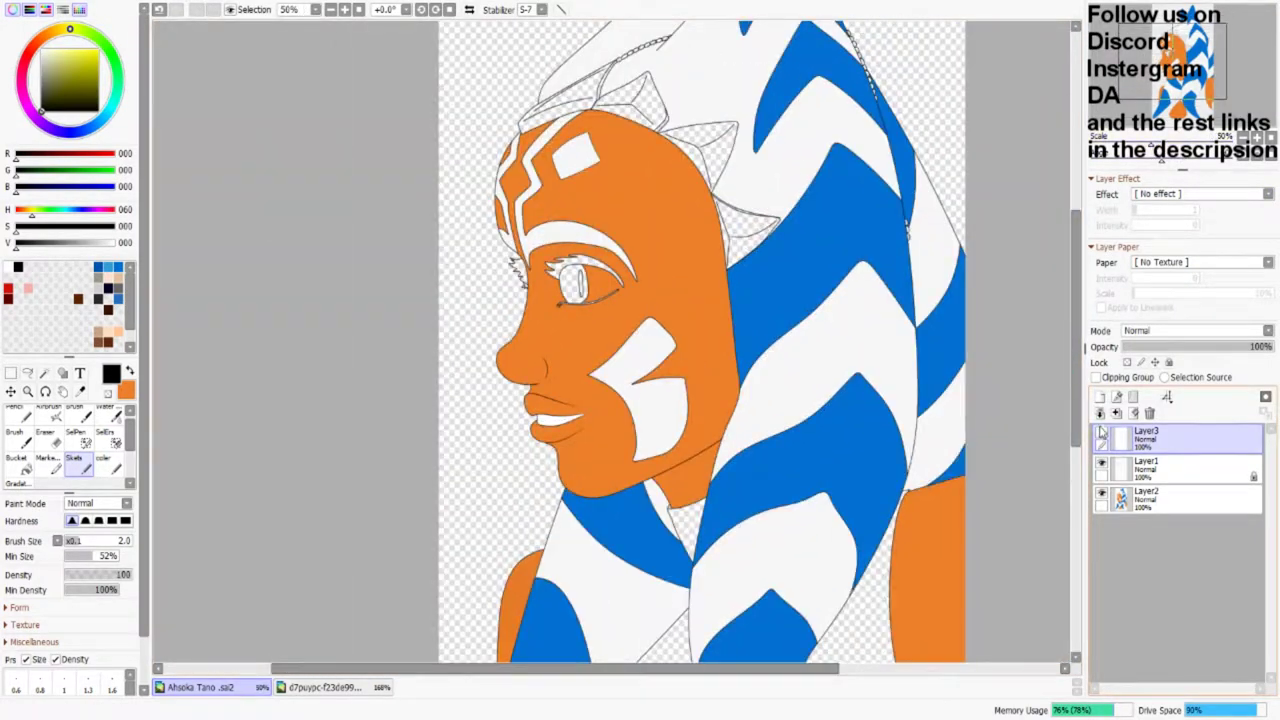
left_click(1149, 413)
left_click(1160, 467)
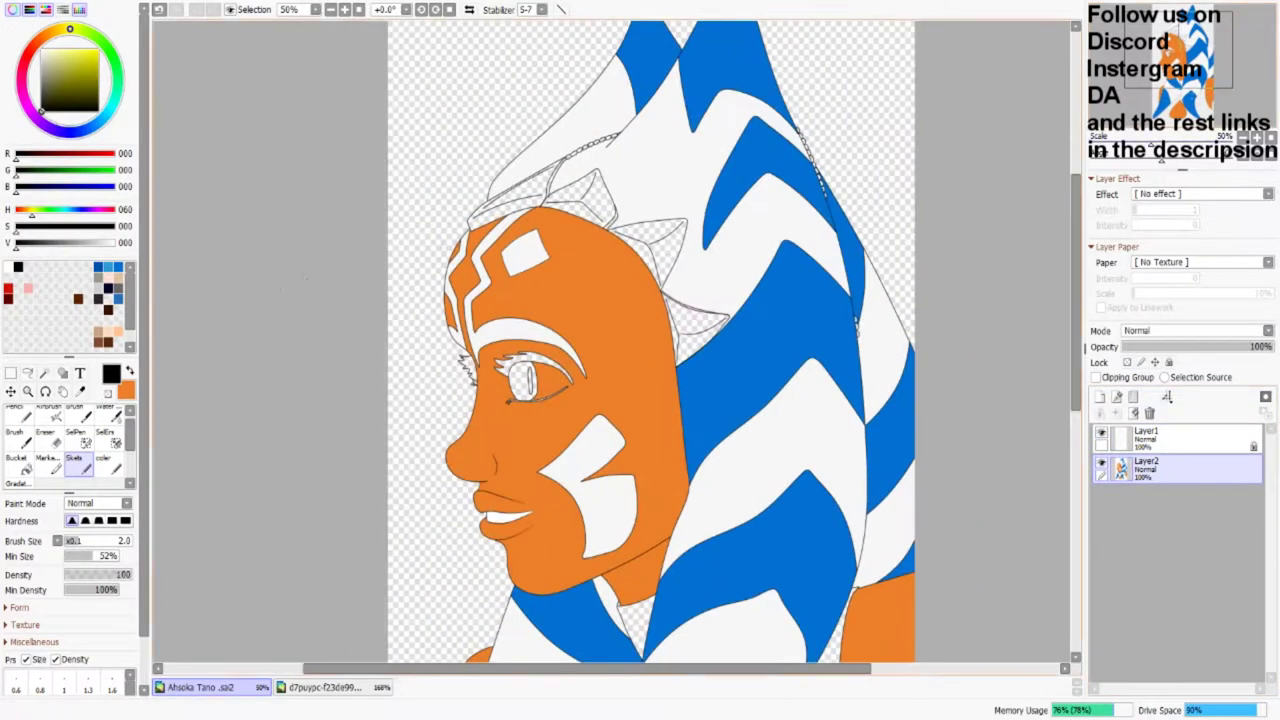
Step: Set the color to grey (186, 186, 186) and select the headdress pieces and bead strings with the Magic Wand, using Layer1
left_click(118, 278)
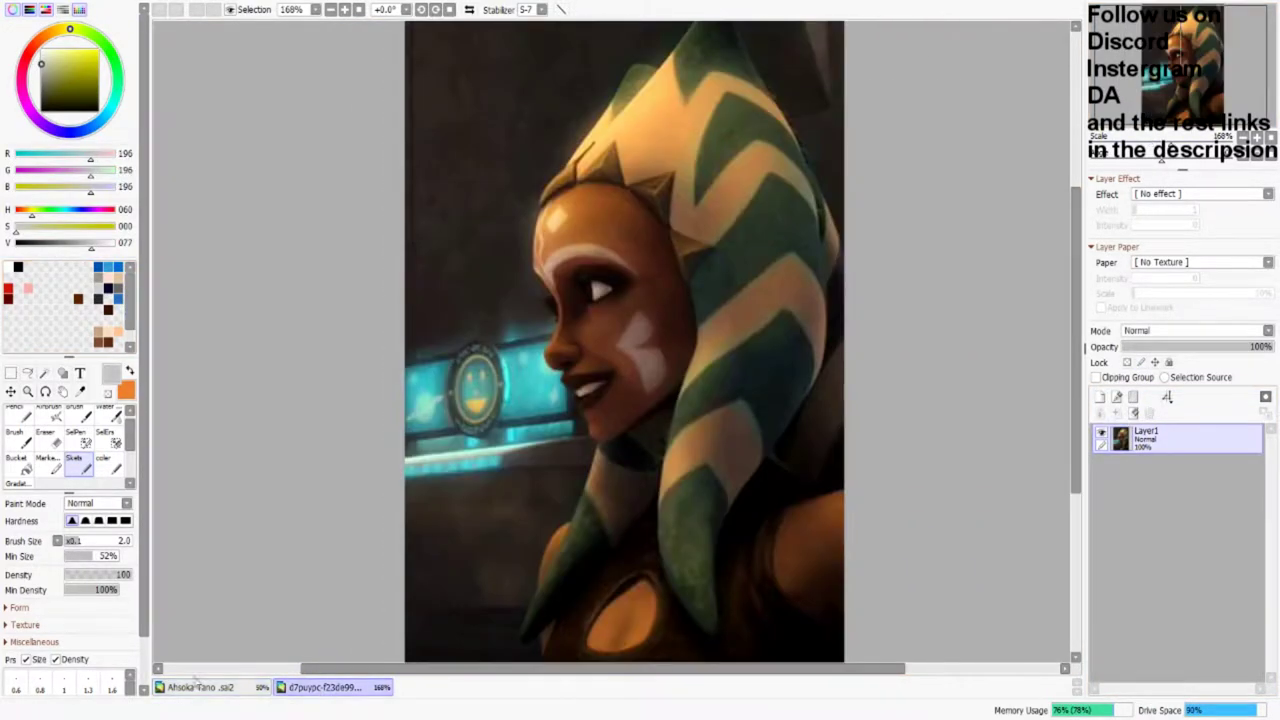
mouse_move(97, 251)
left_mouse_down()
mouse_move(108, 250)
mouse_move(87, 256)
left_mouse_up()
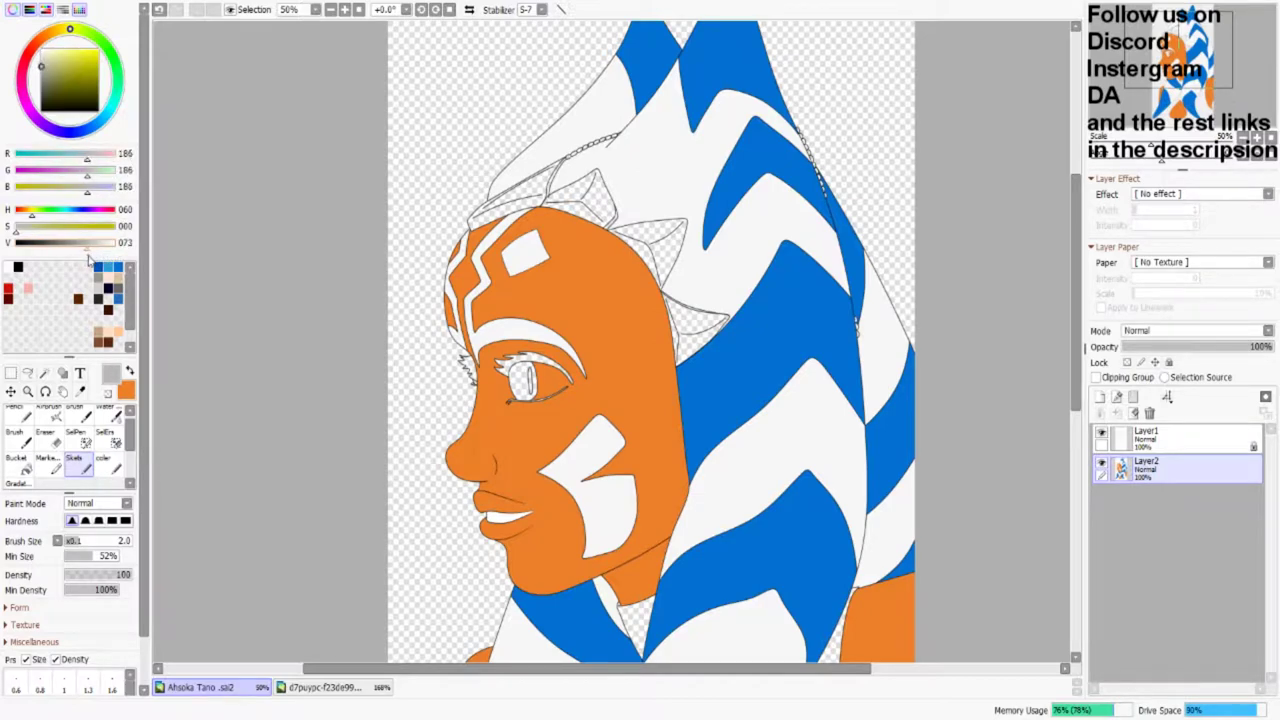
left_click(1180, 437)
key("w")
left_click(700, 330)
left_click(650, 245)
left_click(590, 200)
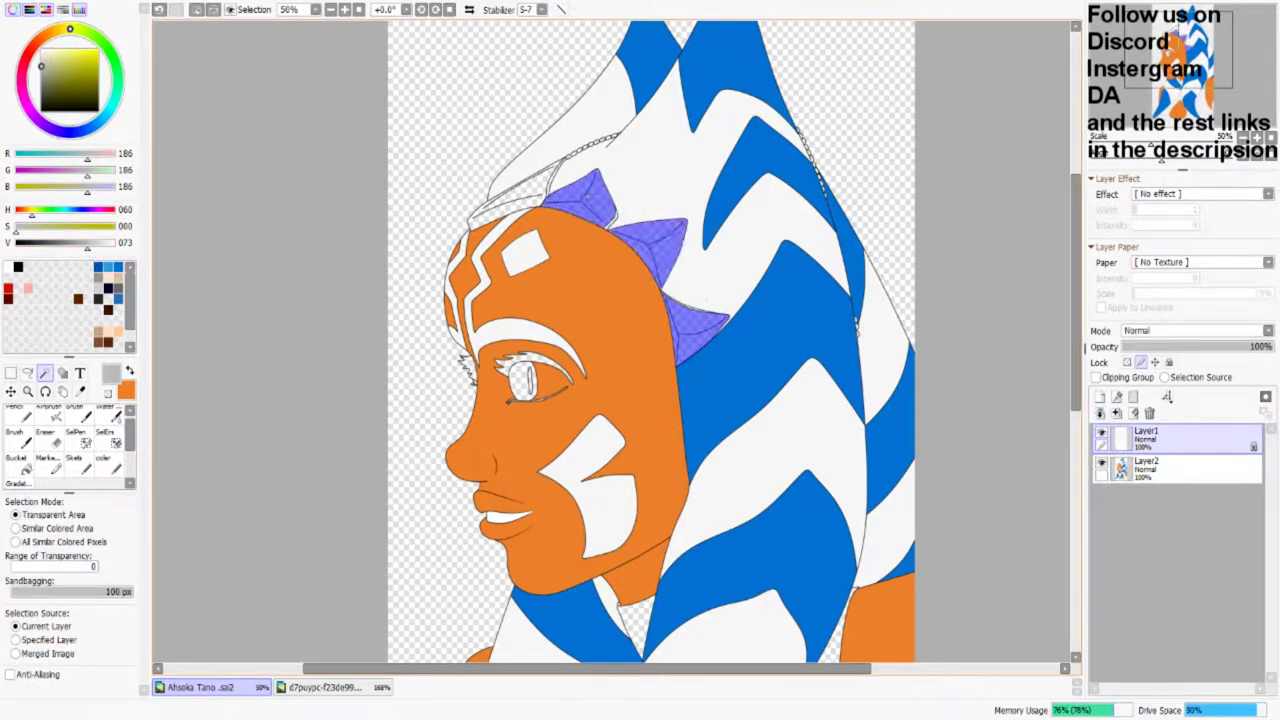
scroll(520, 200, "up", 4)
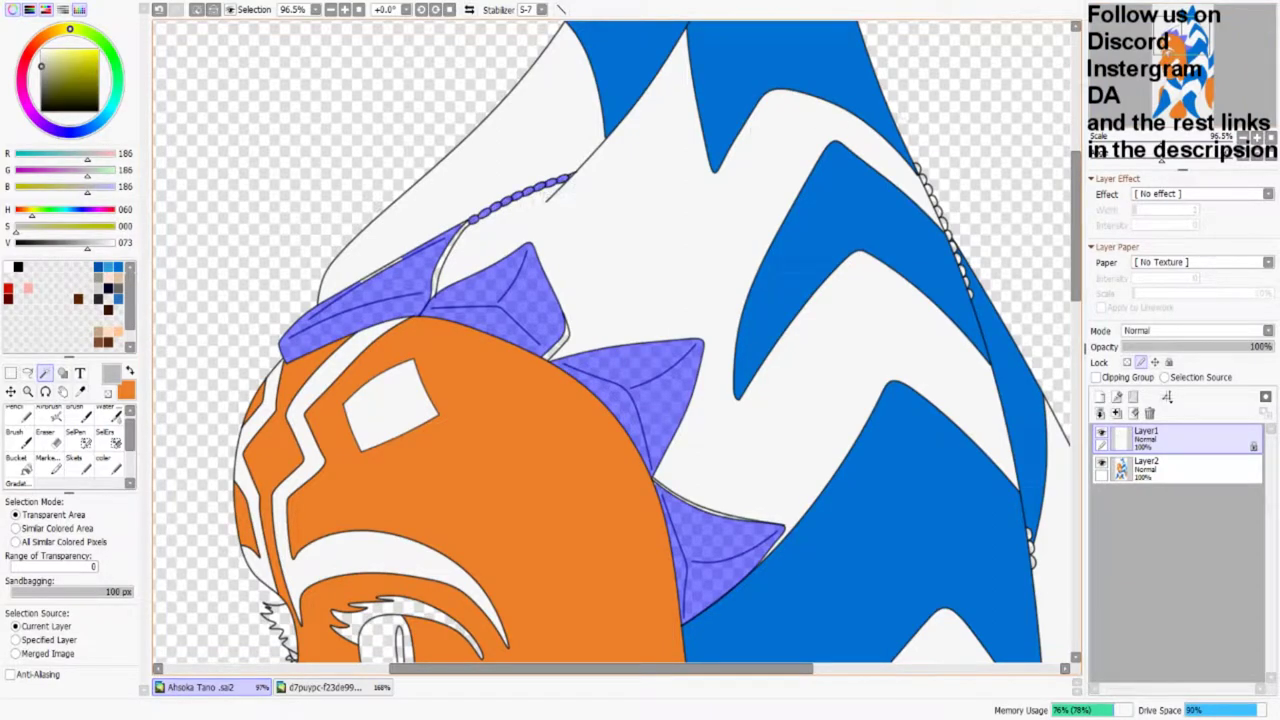
scroll(930, 160, "up", 4)
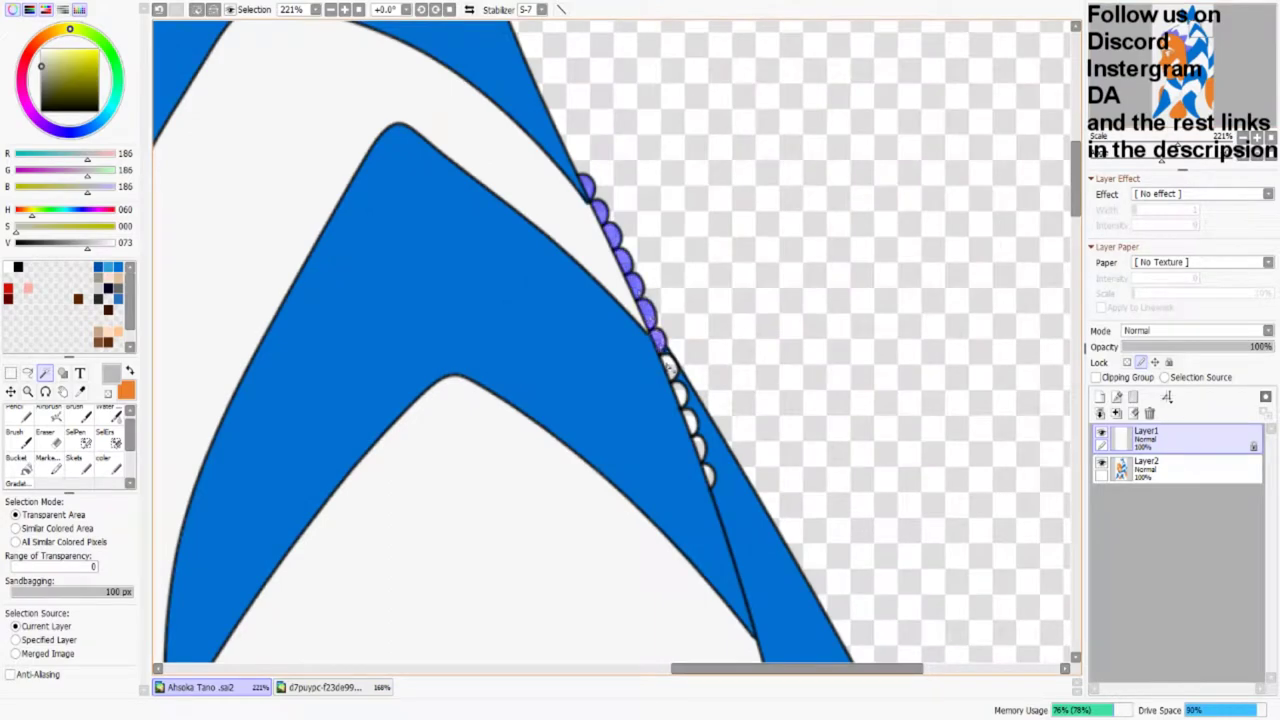
scroll(616, 340, "down", 5)
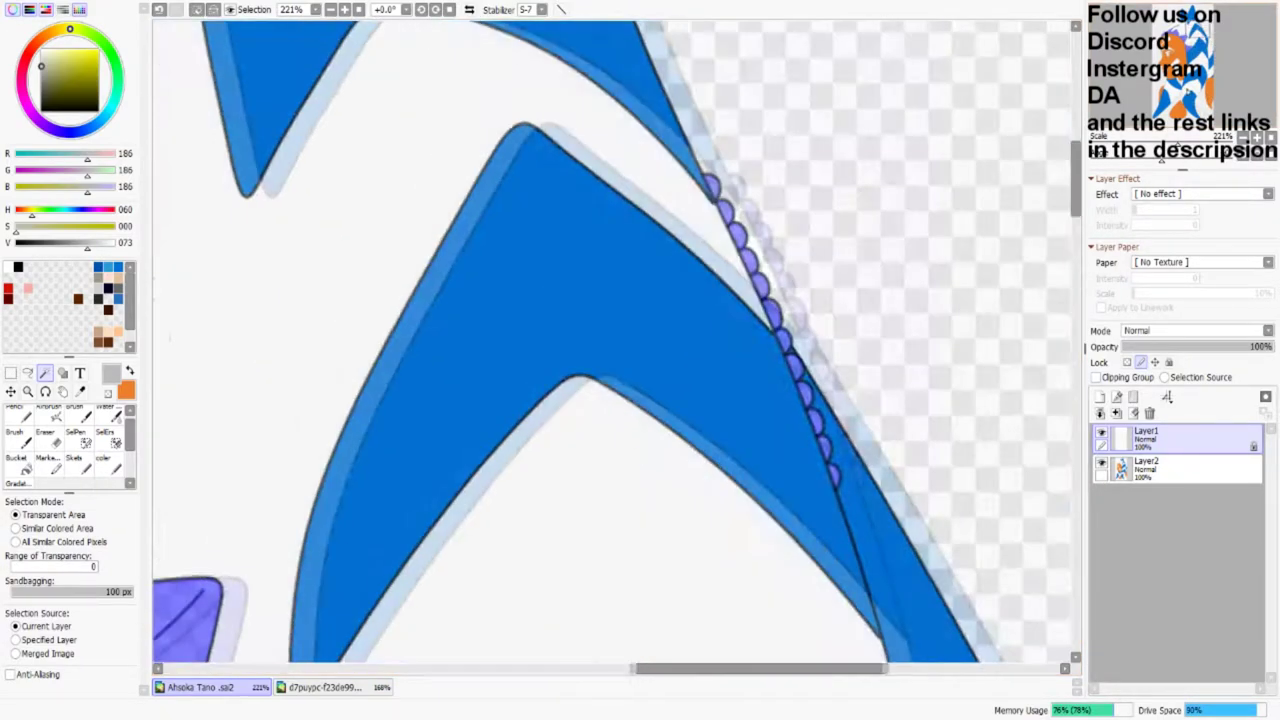
scroll(622, 395, "up", 3)
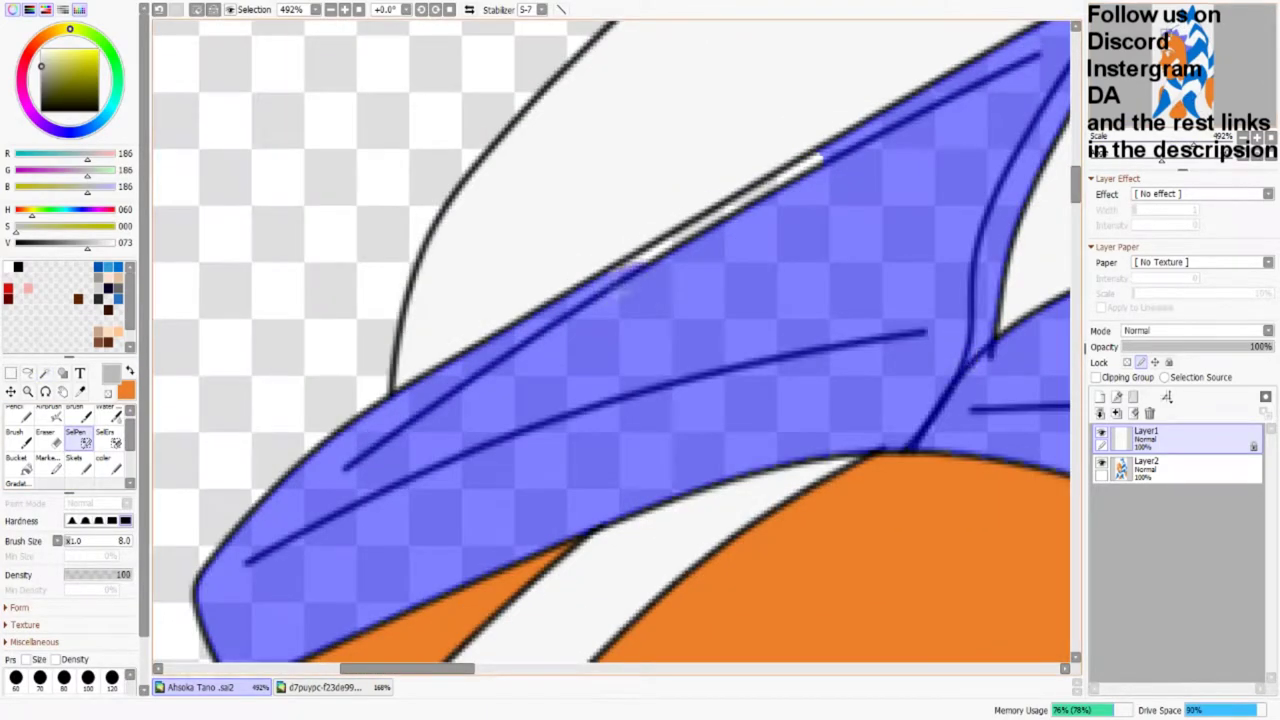
Step: Add the thin unselected strips along the edges of the headdress pieces to the selection with the SelPen
left_click_drag(699, 228, 789, 196)
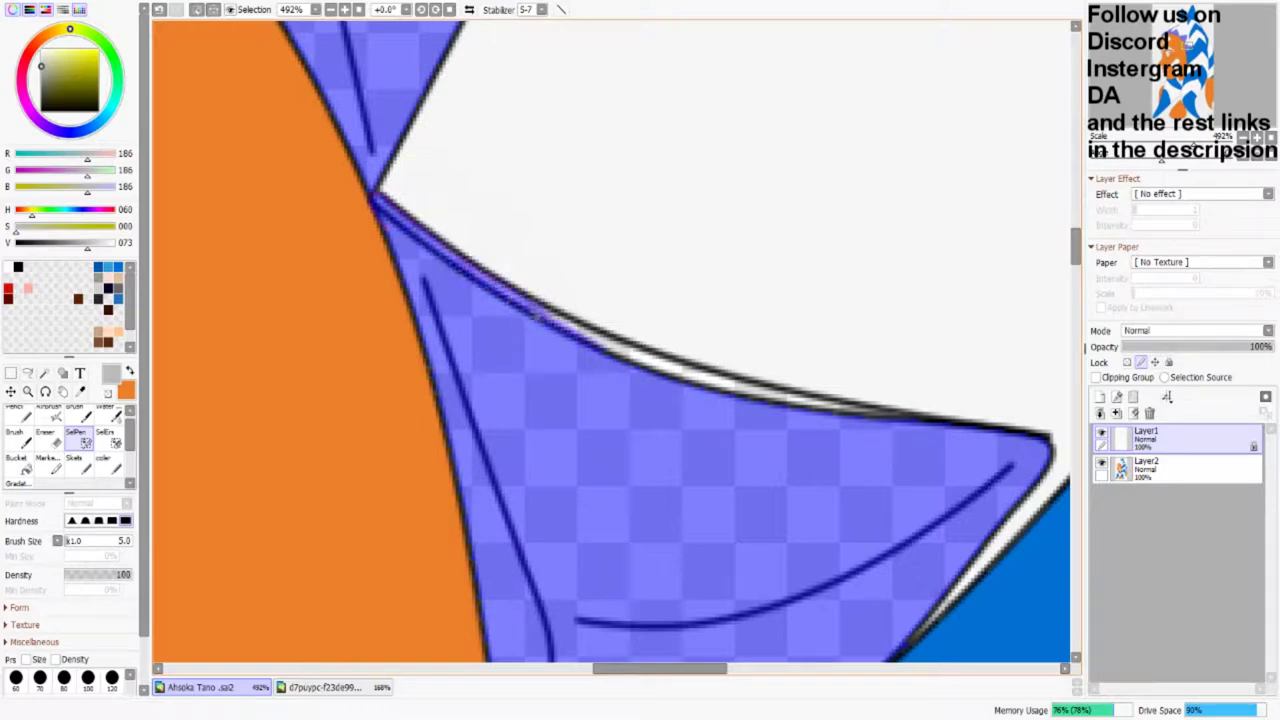
left_click_drag(539, 315, 698, 383)
left_click_drag(615, 352, 630, 355)
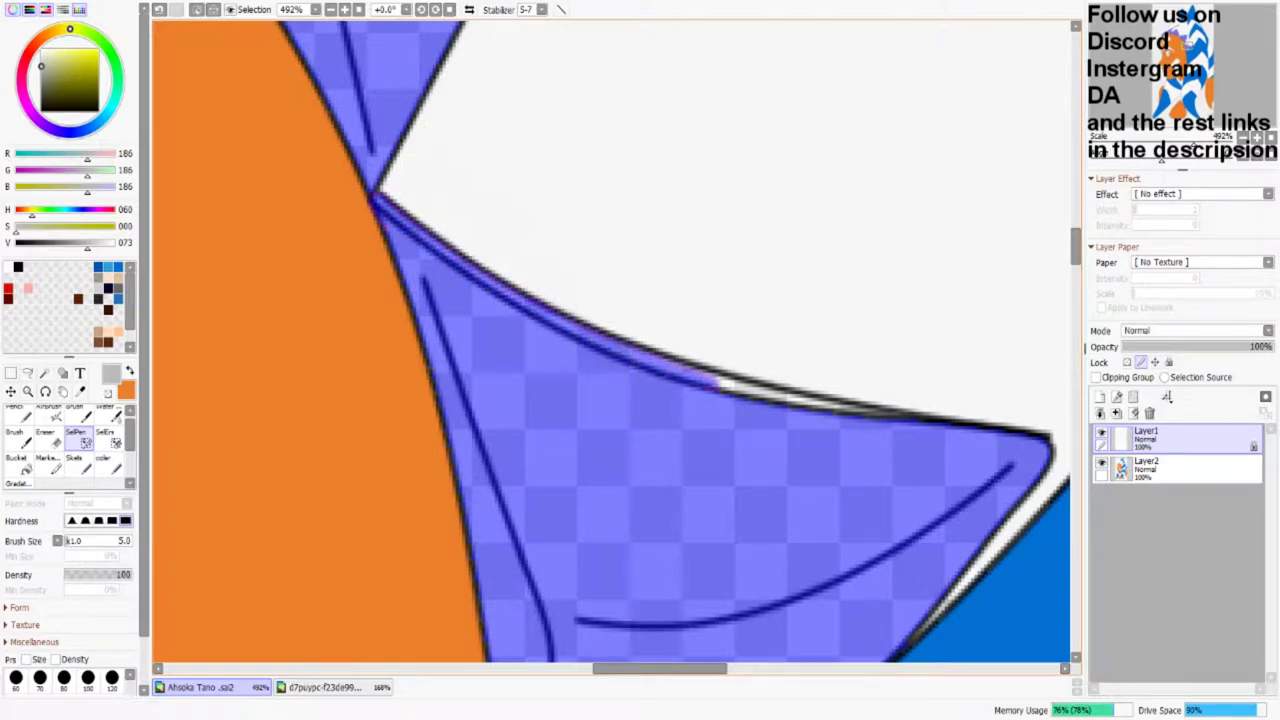
left_click_drag(718, 384, 812, 403)
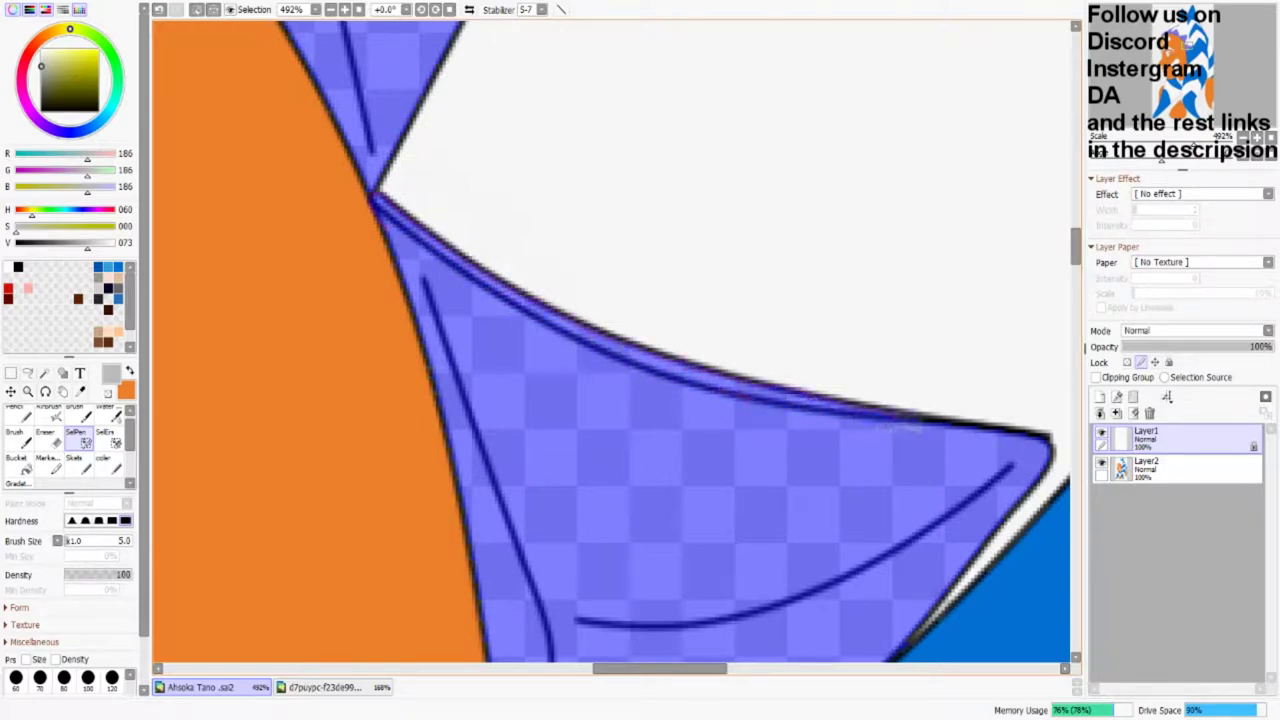
scroll(588, 340, "down", 8)
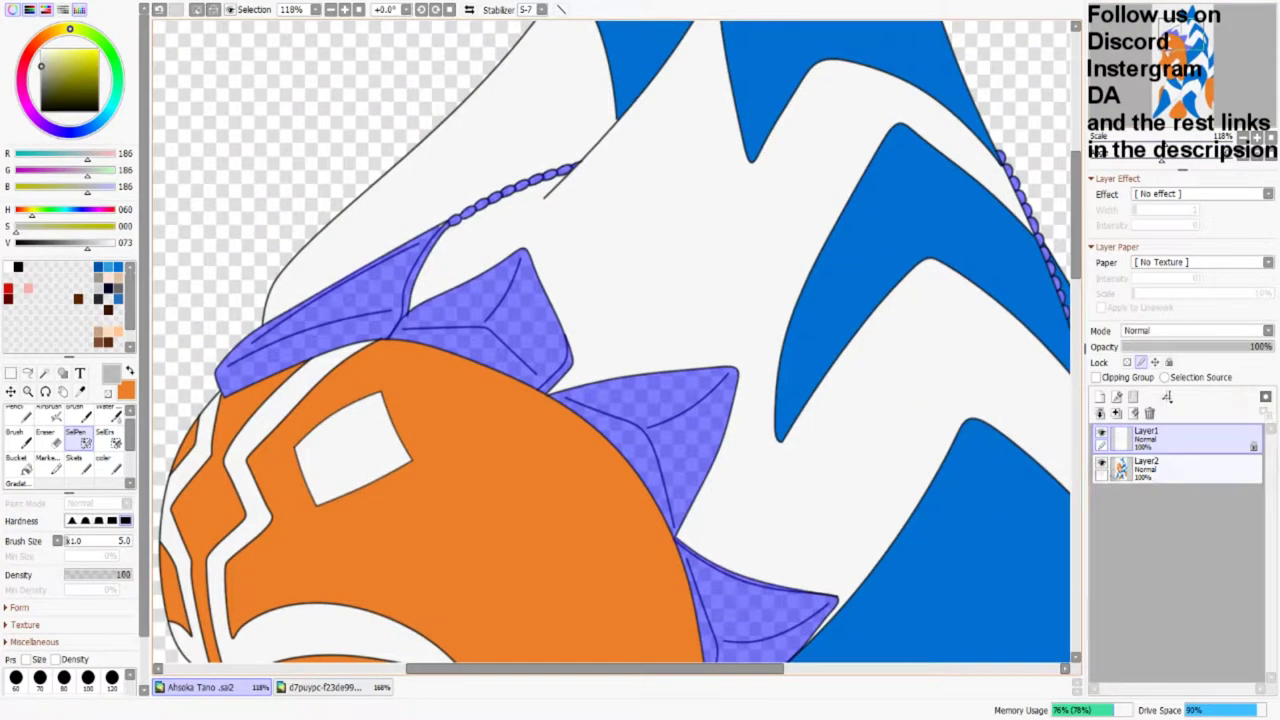
Step: Paint the selected headdress pieces and beads grey (186, 186, 186) on Layer2 with the color brush at size 241, and clear the selection
left_click(1146, 466)
left_click(103, 462)
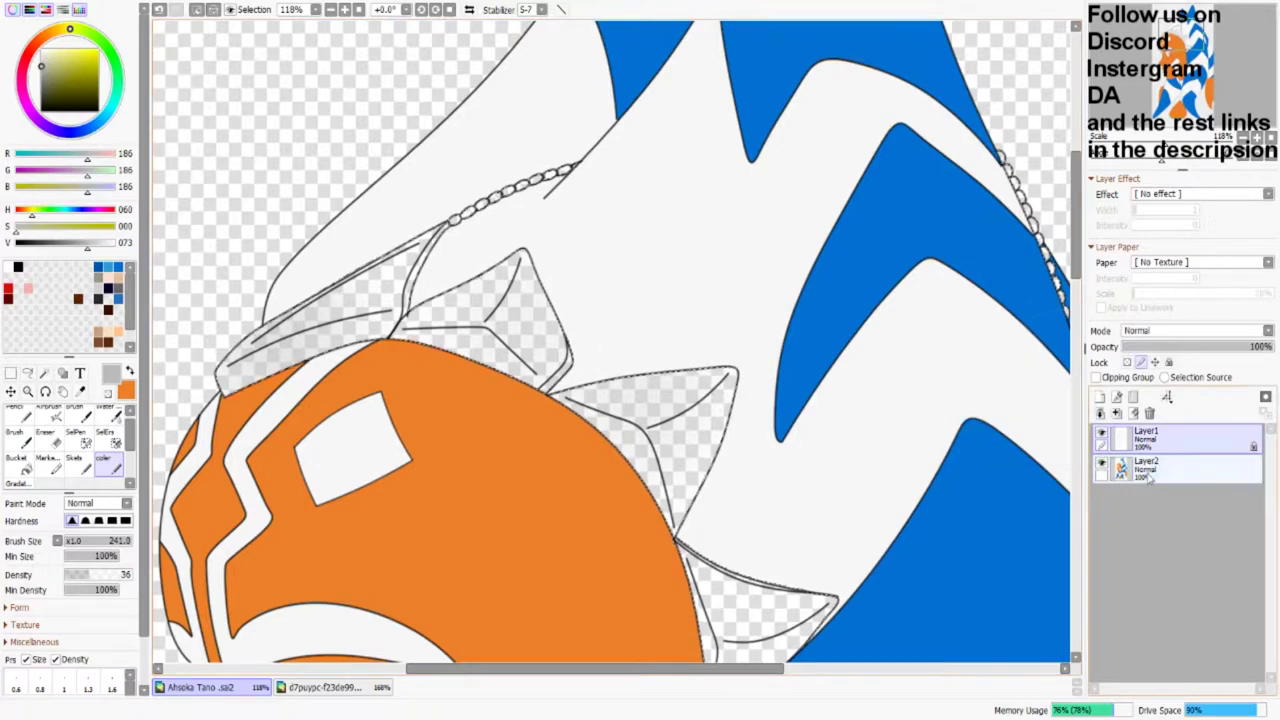
left_click_drag(260, 350, 420, 290)
mouse_move(240, 370)
left_mouse_down()
mouse_move(430, 280)
mouse_move(610, 410)
mouse_move(720, 560)
left_mouse_up()
scroll(690, 257, "down", 5)
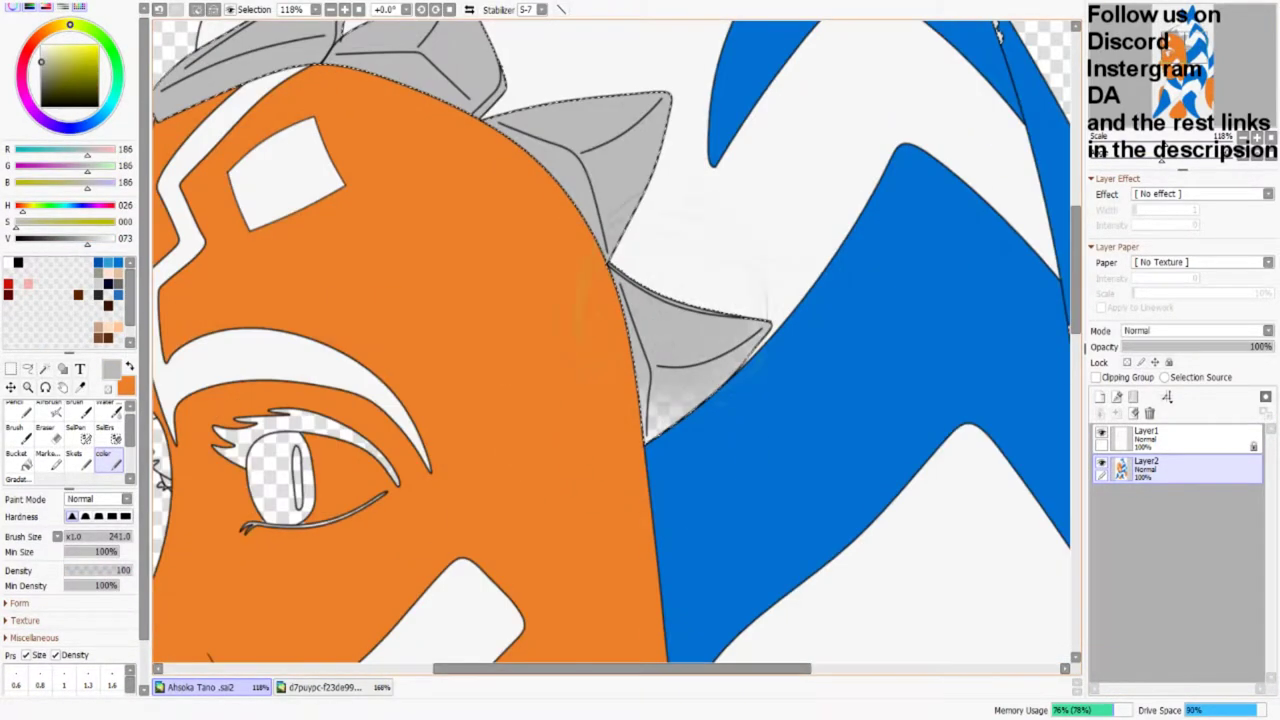
scroll(690, 257, "up", 4)
scroll(690, 257, "right", 3)
scroll(610, 340, "down", 3)
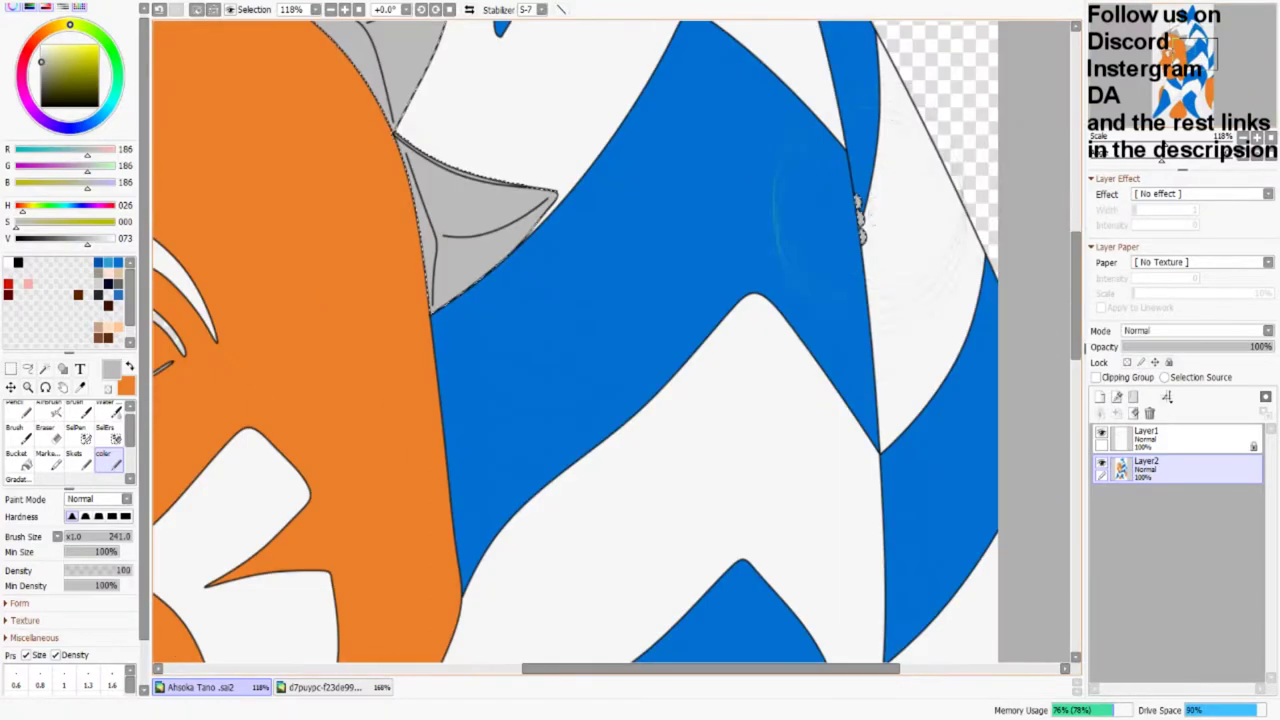
scroll(610, 340, "down", 5)
scroll(655, 340, "down", 3)
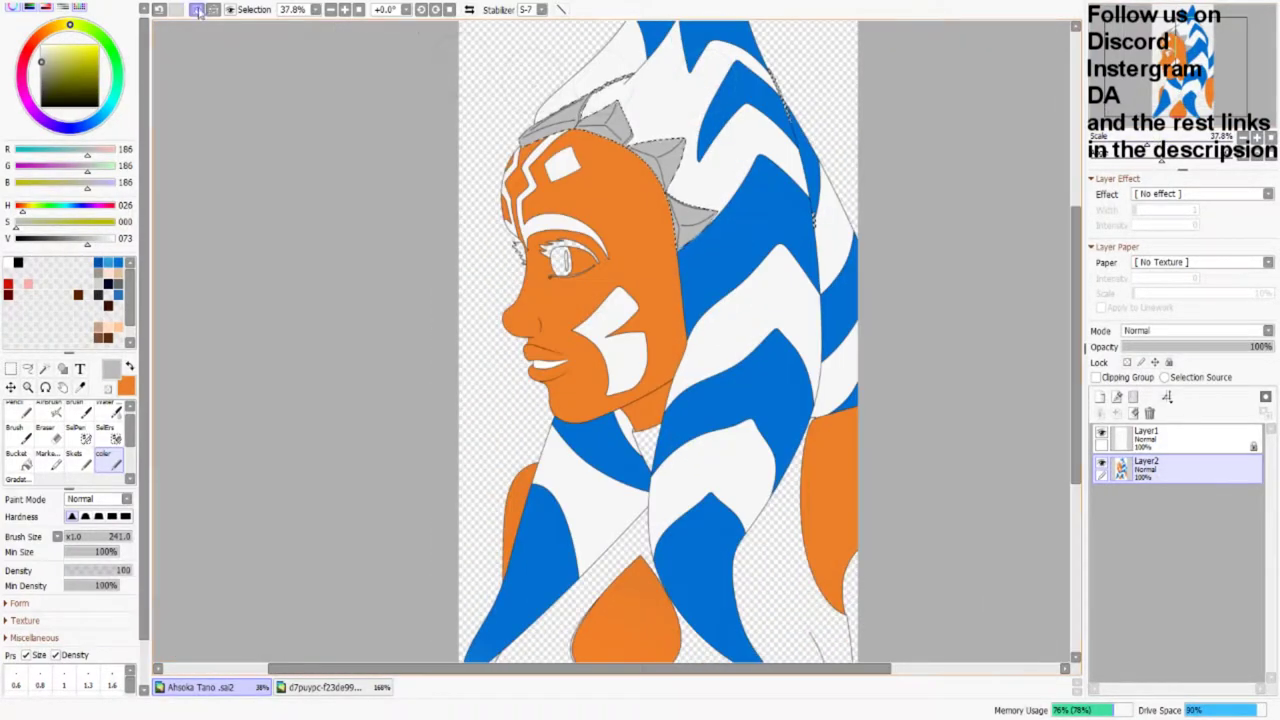
Step: Set the color to dark red (128, 30, 30) and select the top and collar areas with the Magic Wand, using Layer1
left_click(8, 285)
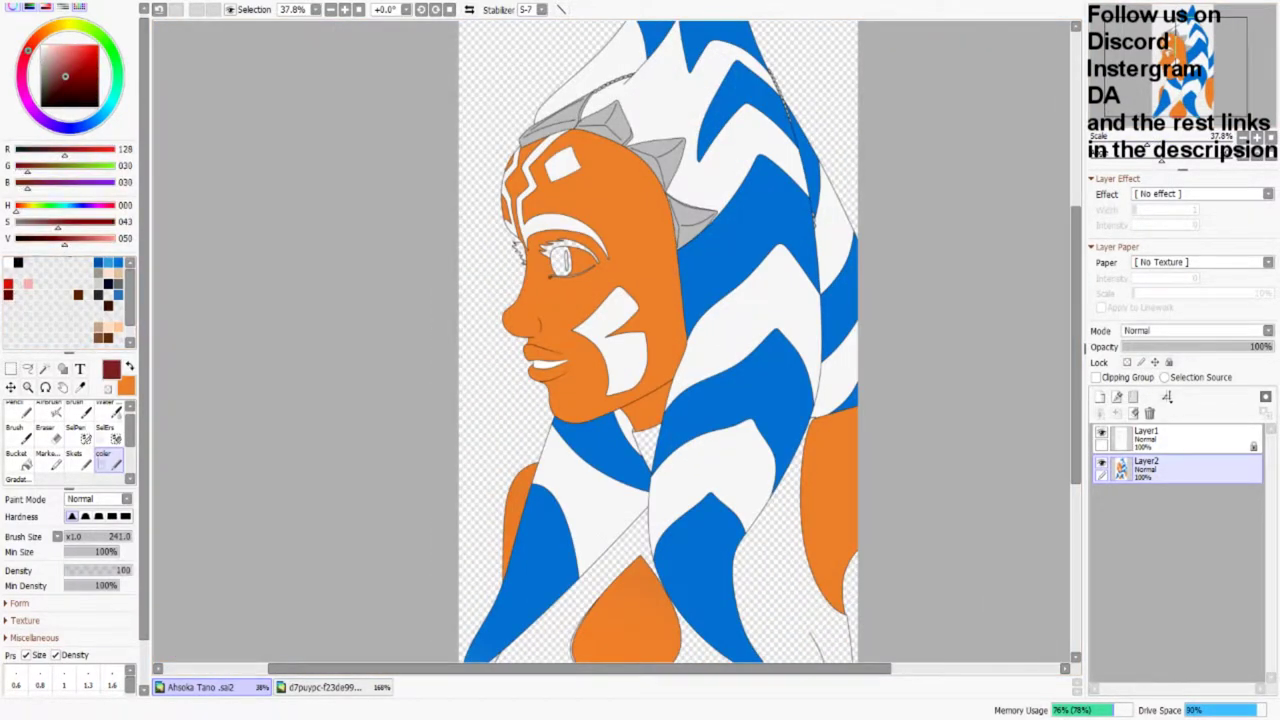
scroll(675, 340, "down", 2)
left_click(44, 372)
left_click(660, 440)
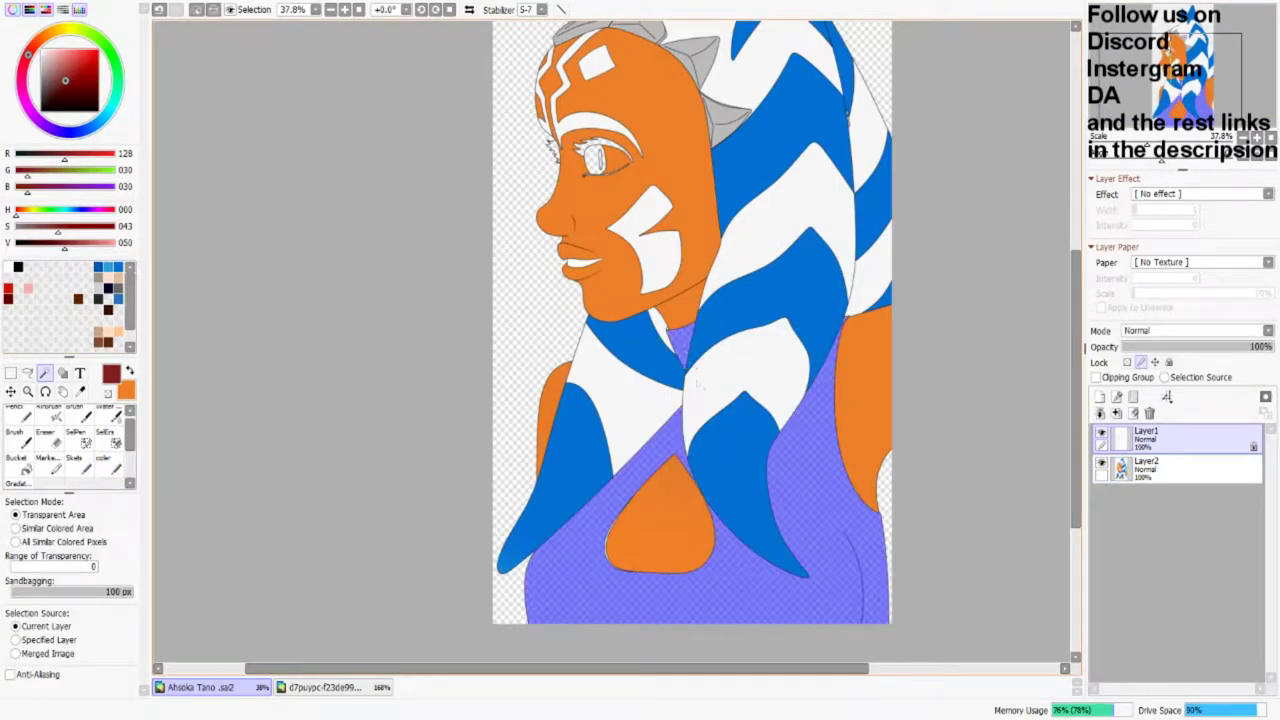
Step: Paint the selected top and collar dark red (128, 30, 30) on Layer2 with the color brush at size 464, and clear the selection
left_click(1146, 467)
left_click(103, 462)
mouse_move(560, 540)
left_mouse_down()
mouse_move(575, 590)
mouse_move(720, 560)
mouse_move(697, 555)
mouse_move(810, 430)
mouse_move(850, 520)
left_mouse_up()
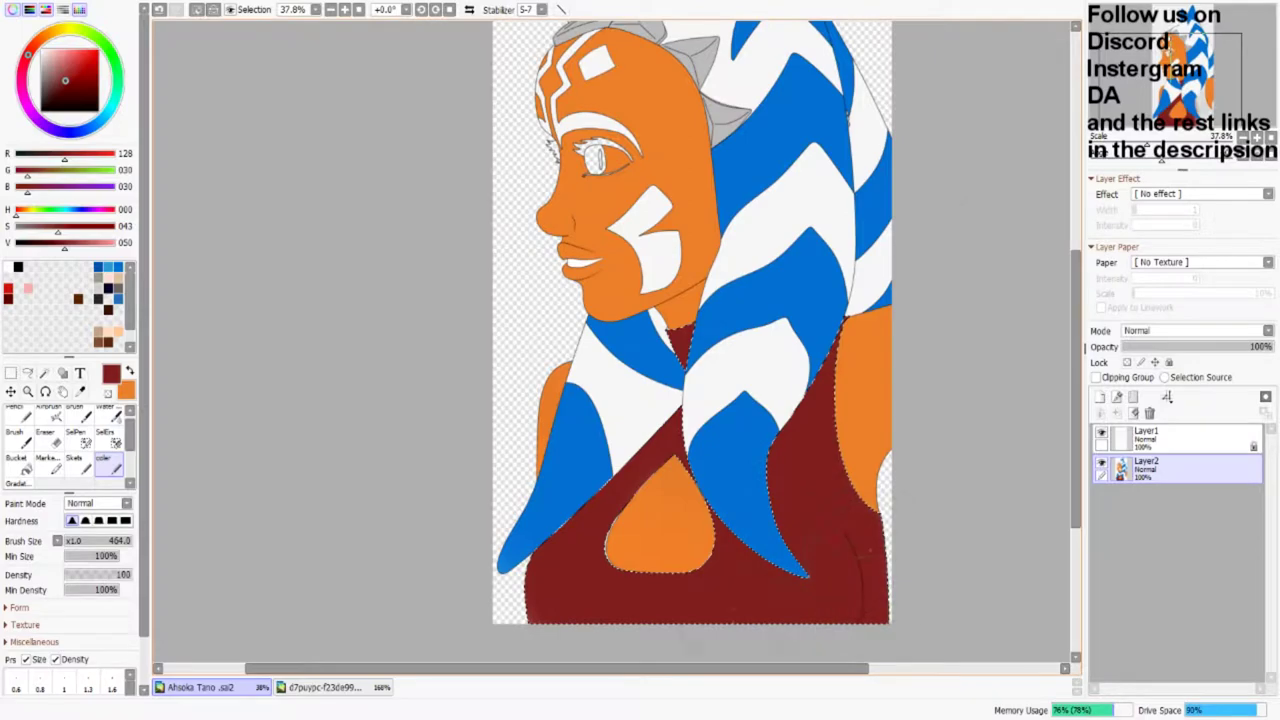
scroll(666, 298, "up", 5)
left_click(715, 450, "alt")
key("ctrl+d")
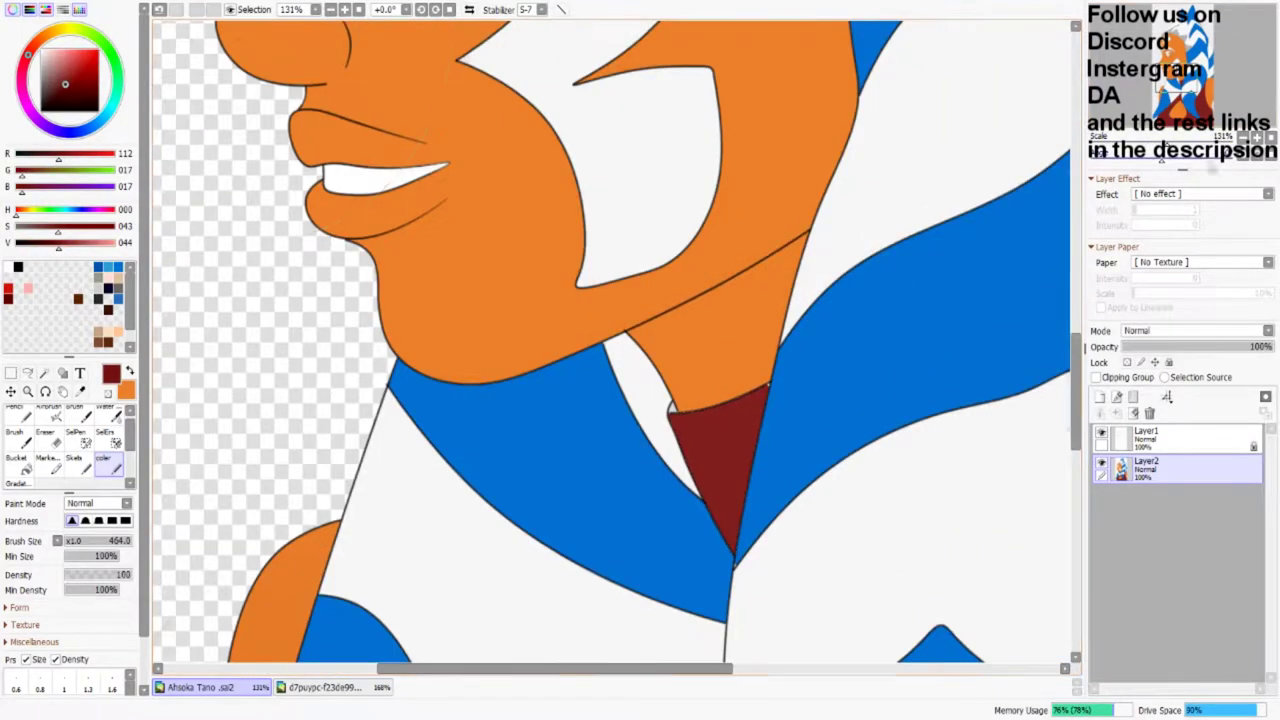
Step: Touch up the small gaps along the collar and stripe edges on Layer2 in dark red and blue with the color brush at size 3
scroll(700, 410, "up", 4)
left_click_drag(640, 393, 612, 398)
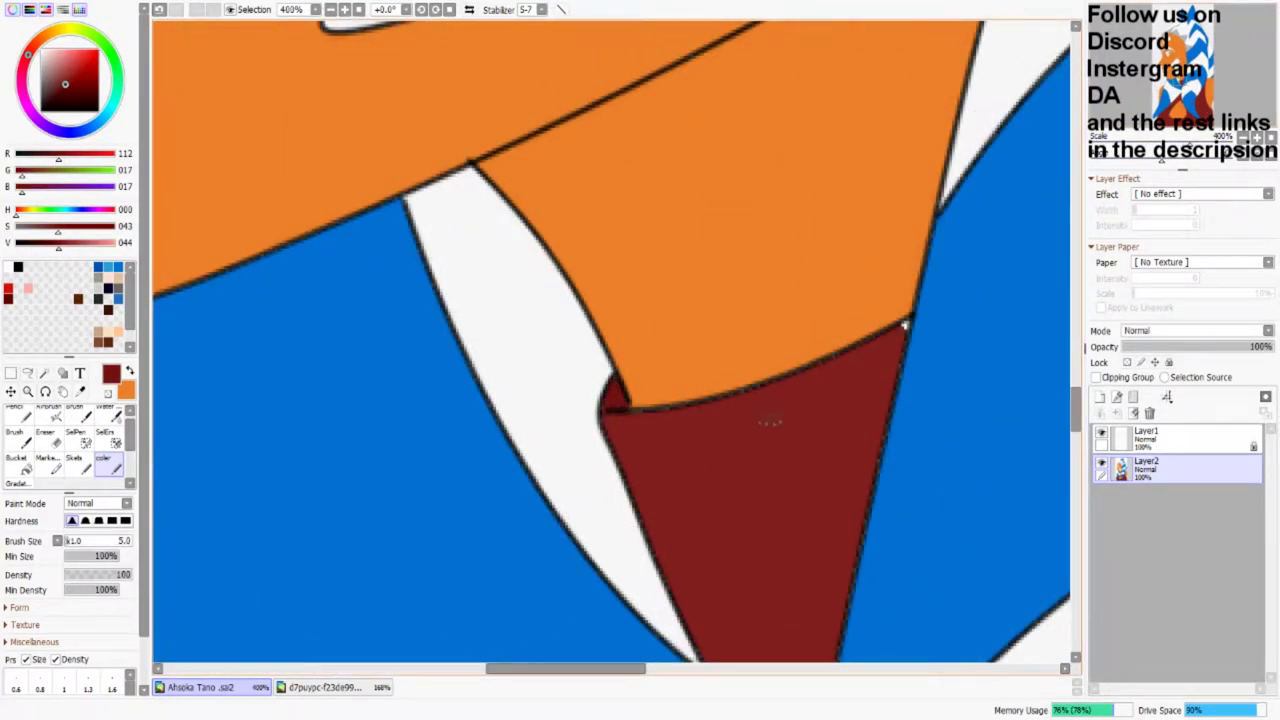
left_click(746, 476, "alt")
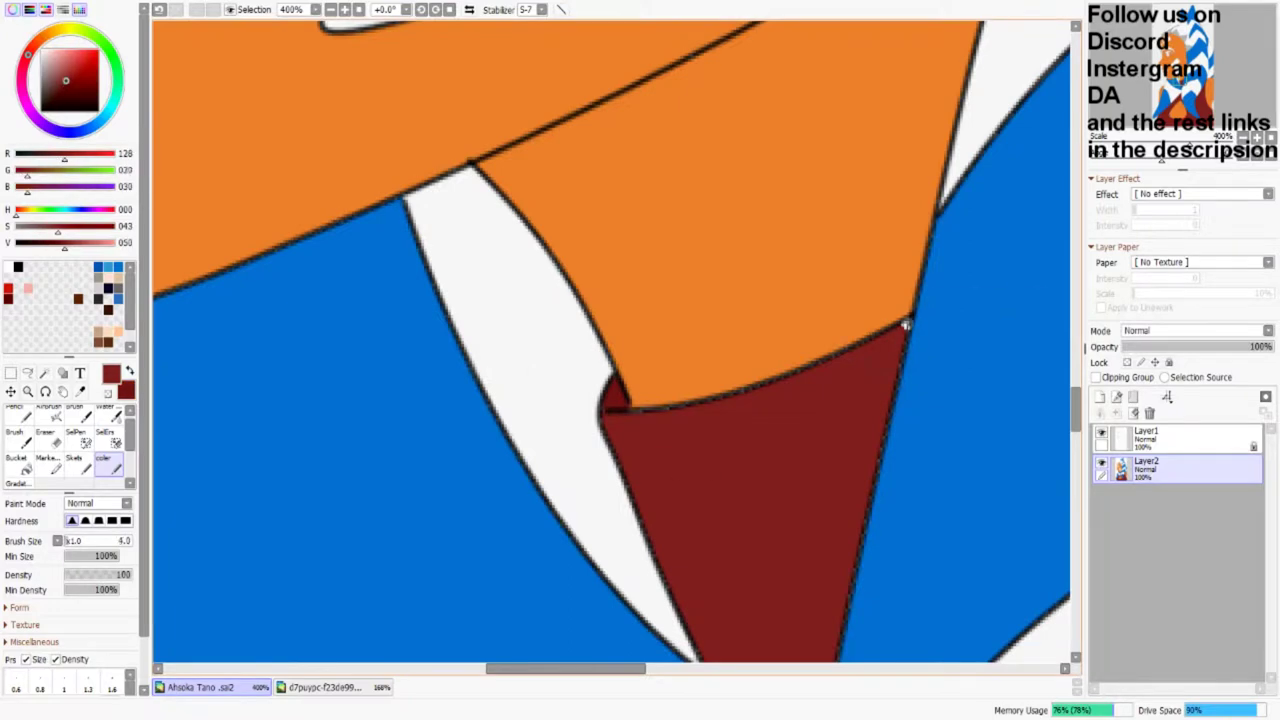
scroll(882, 343, "down", 5)
key("bracketleft")
left_click_drag(862, 195, 926, 302)
left_click(880, 209, "alt")
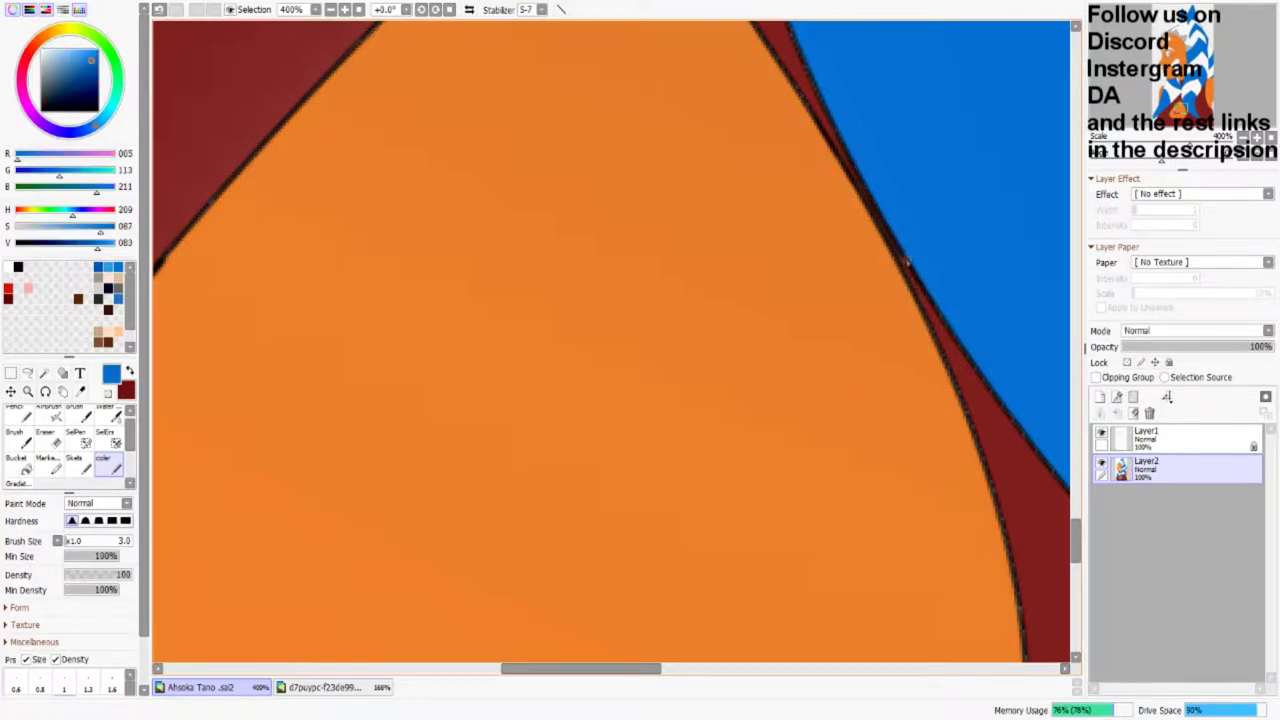
Step: Paint the thin gap along the orange shoulder's edge dark red (114, 19, 19) on a new layer below Layer2, with the color brush at size 41
scroll(612, 340, "down", 3)
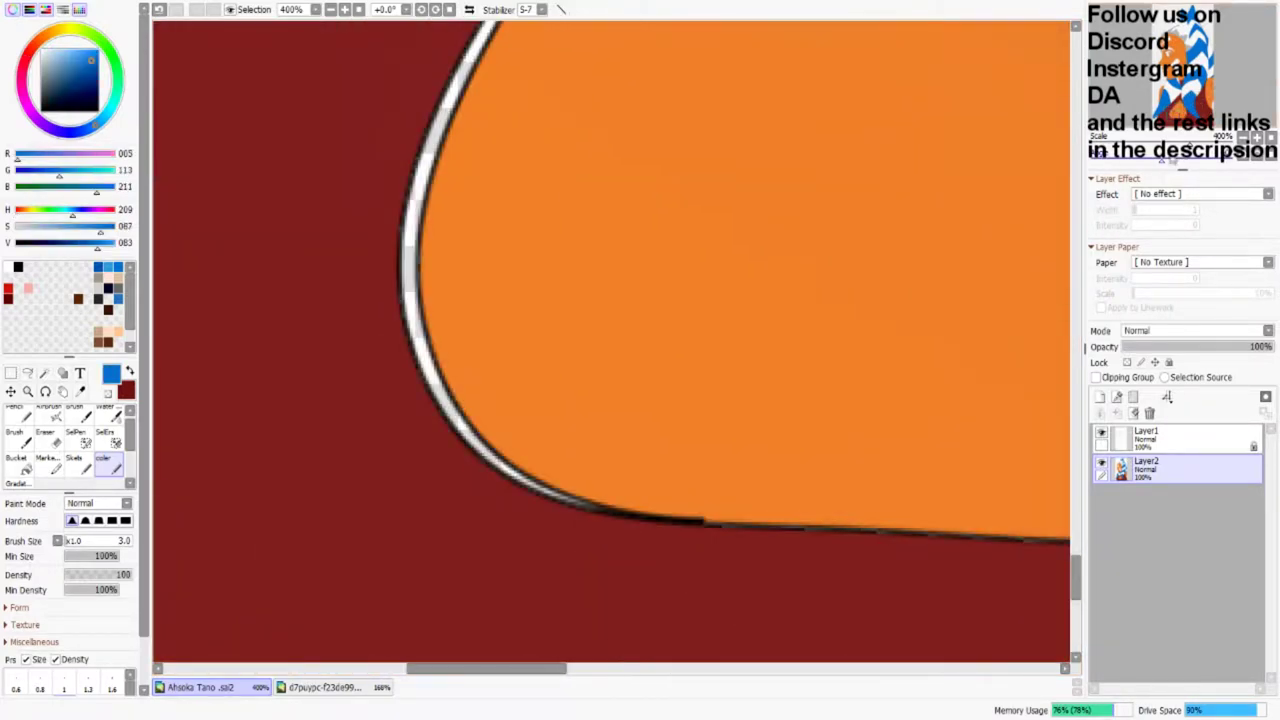
left_click(396, 485, "alt")
left_click(1100, 397)
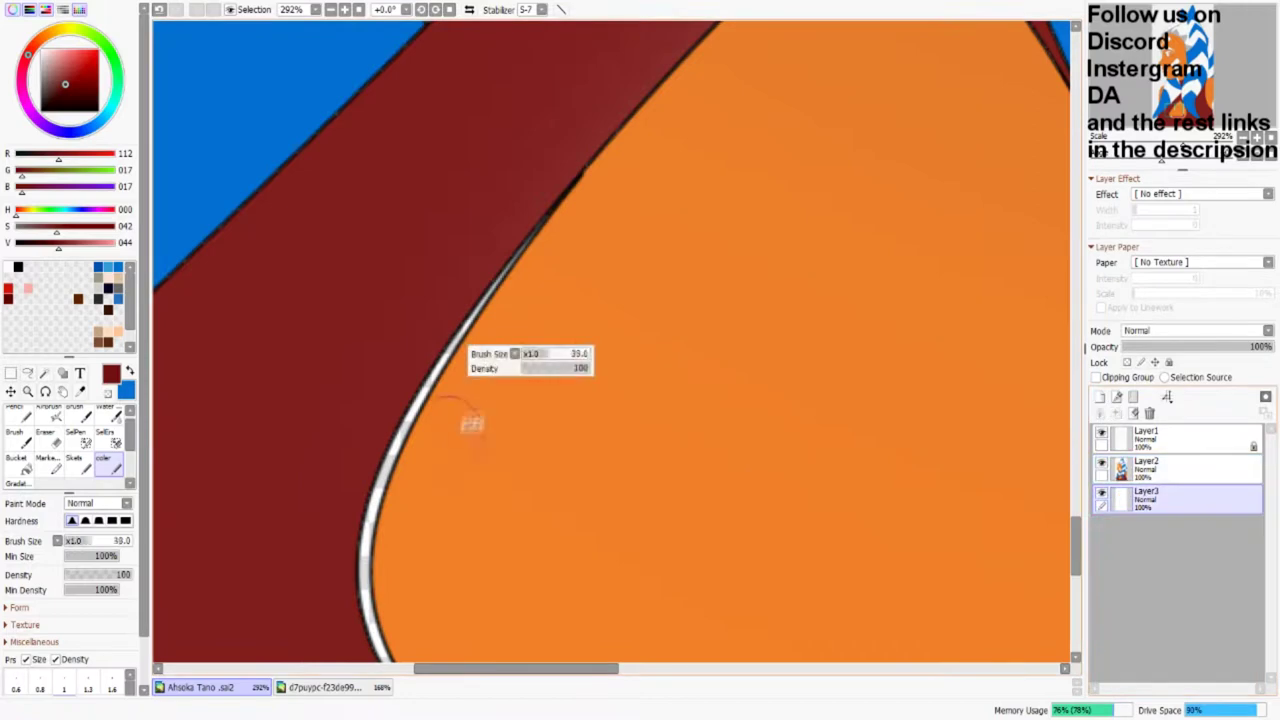
left_click_drag(380, 500, 548, 216)
left_click(1150, 467)
left_click(425, 224, "alt")
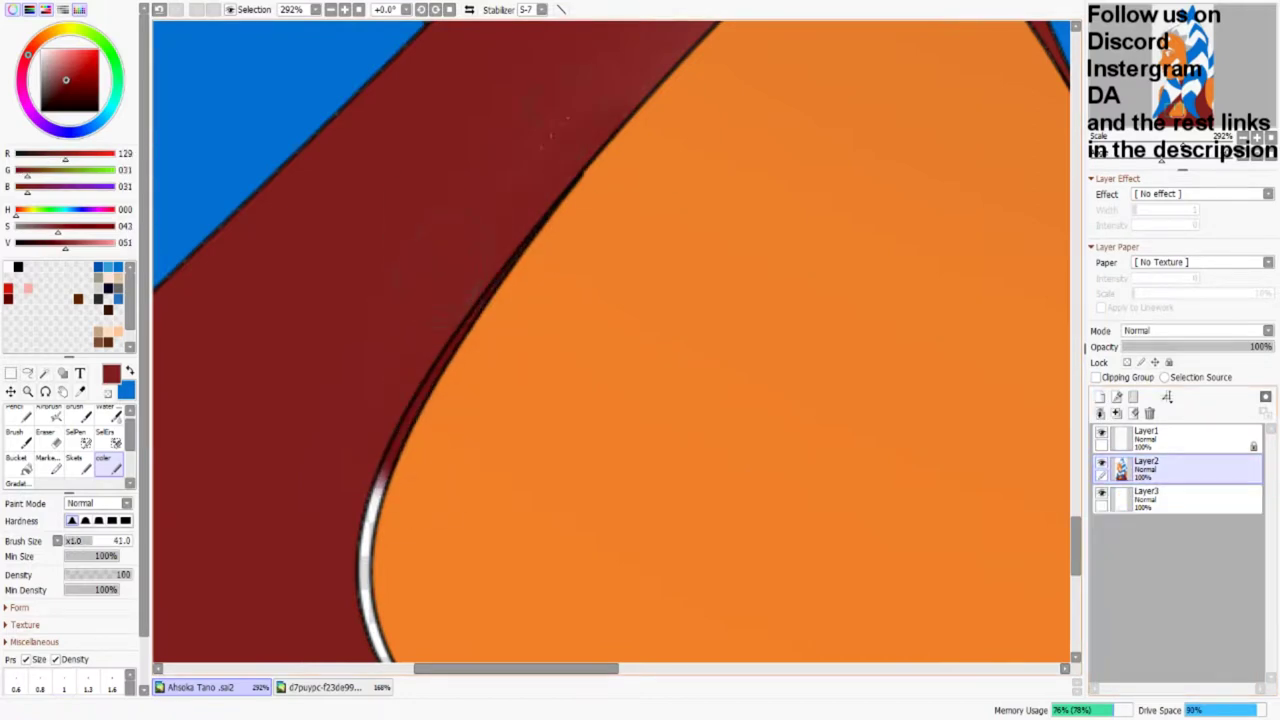
left_click(1150, 497)
left_click(340, 520, "alt")
left_click_drag(382, 650, 362, 475)
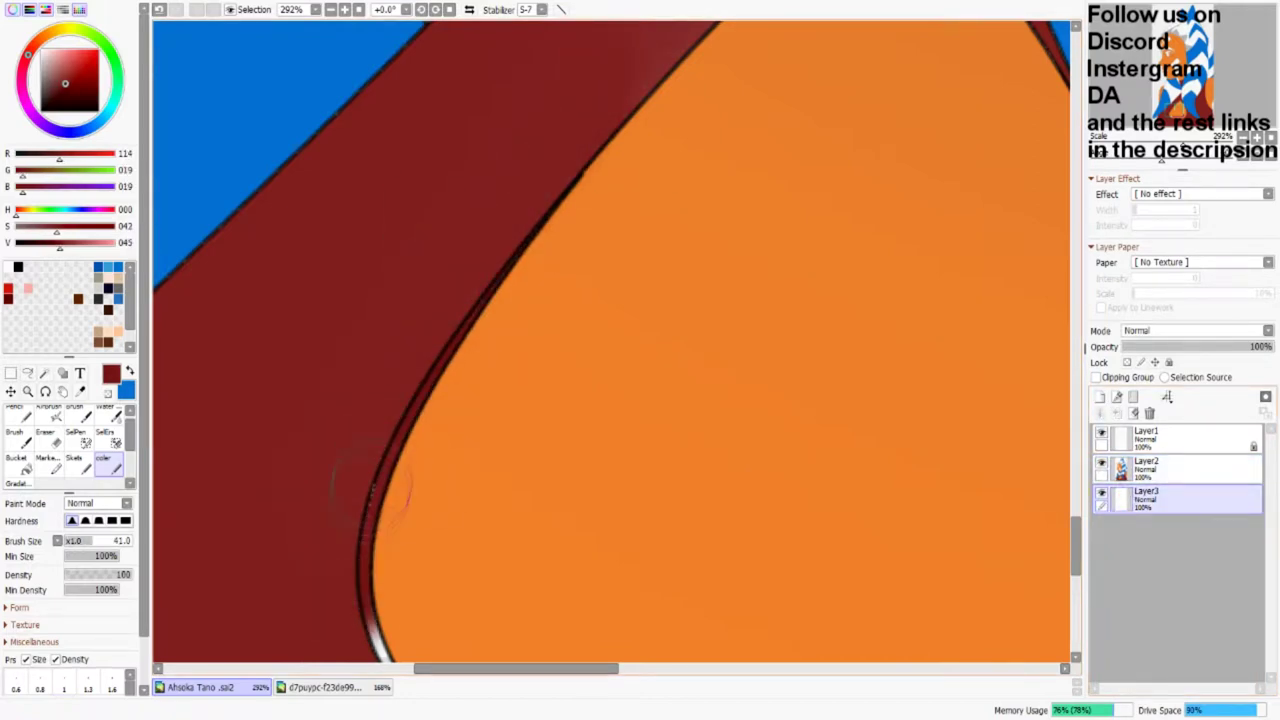
Step: Clean up the thick doubled line under the orange shoulder on Layer1 with the Eraser at size 3, hiding Layer2 and Layer3
scroll(610, 340, "down", 5)
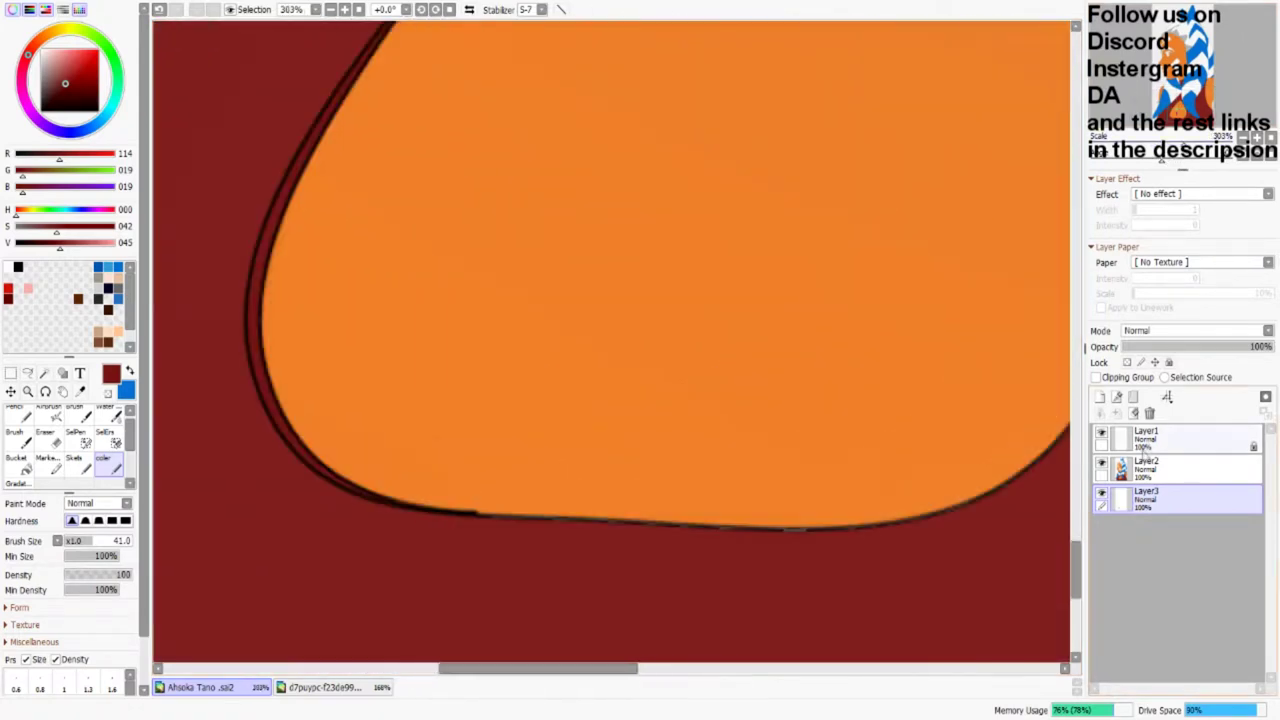
left_click(1145, 440)
scroll(500, 370, "up", 2)
key("e")
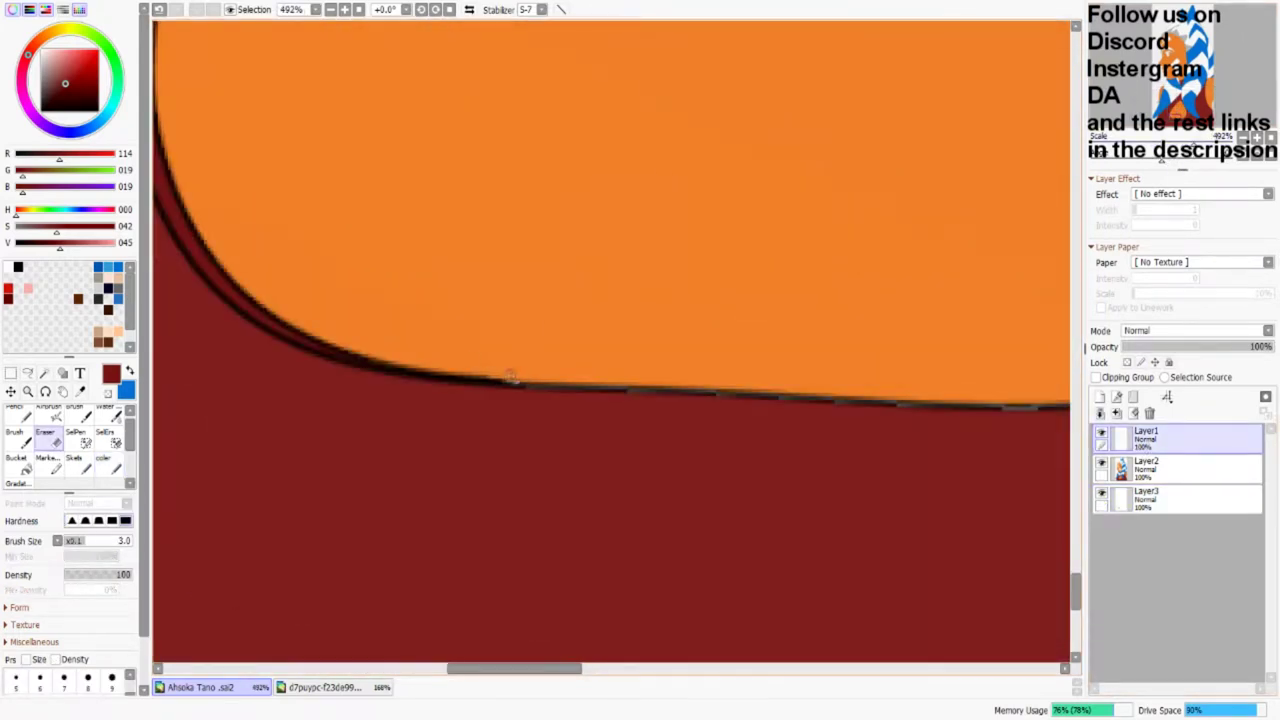
left_click_drag(457, 354, 576, 190)
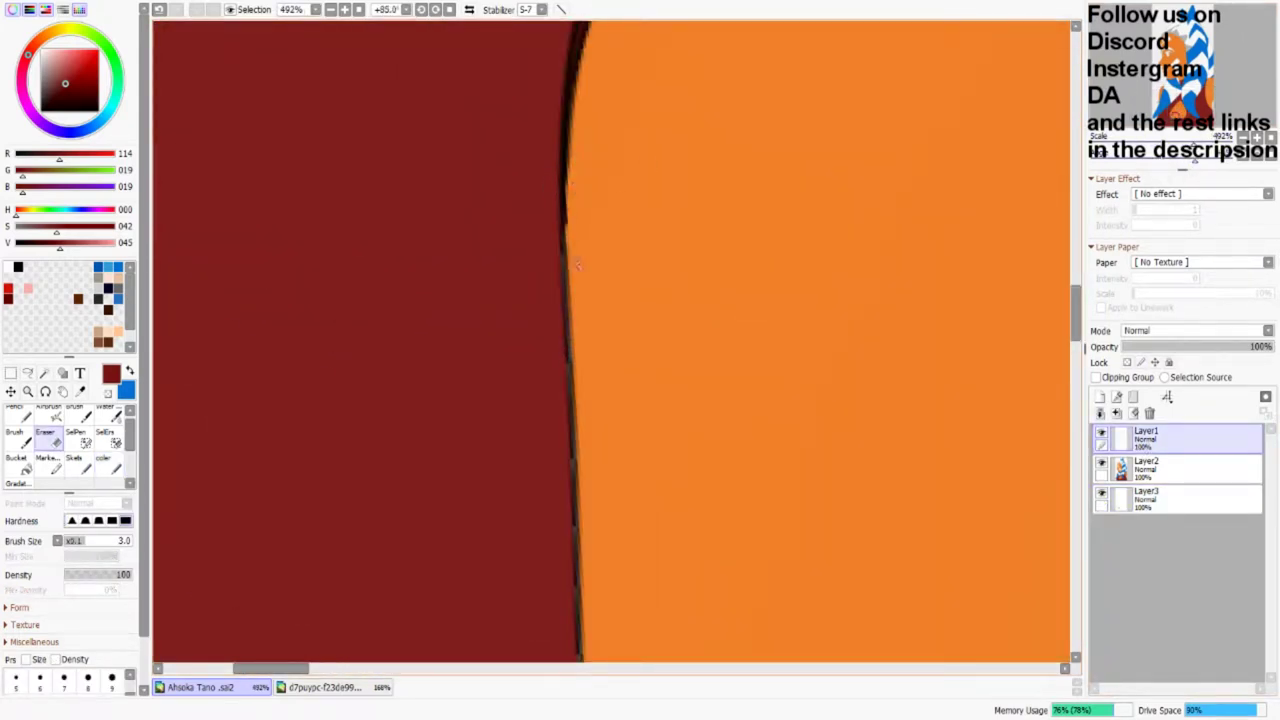
left_click(1101, 465)
left_click(1101, 495)
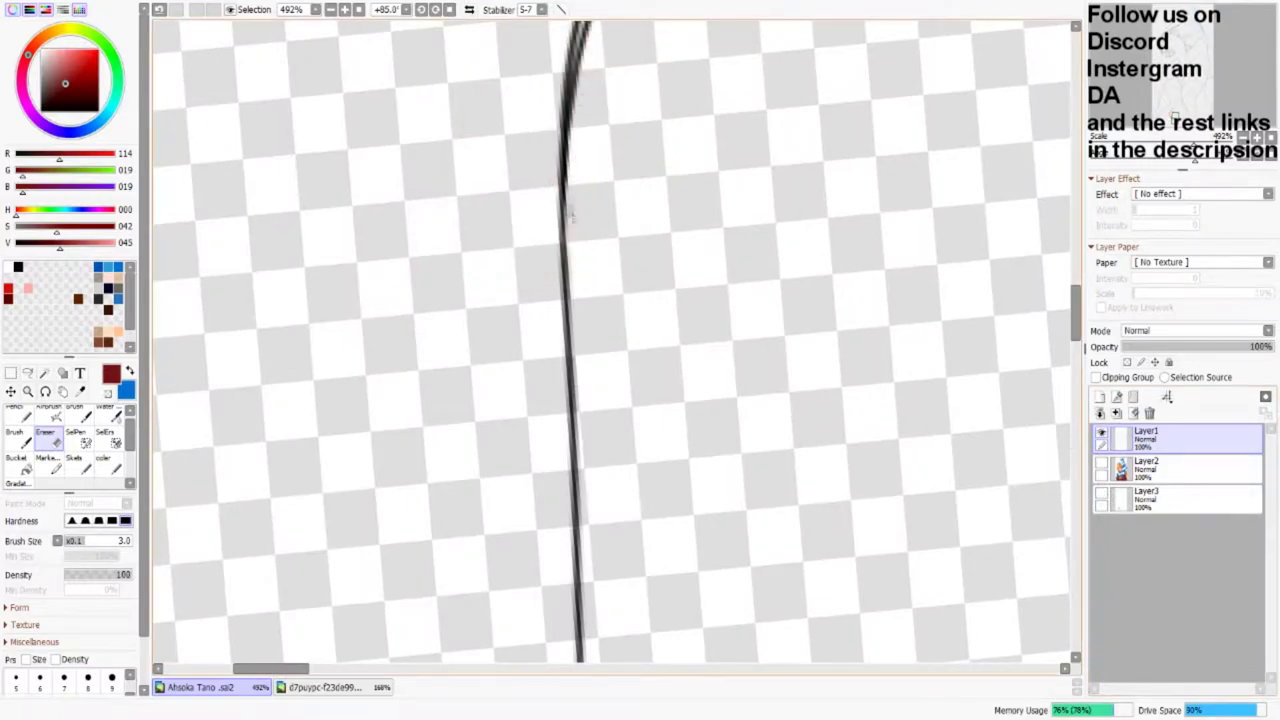
left_click_drag(1176, 120, 1175, 107)
scroll(1175, 107, "up", 2)
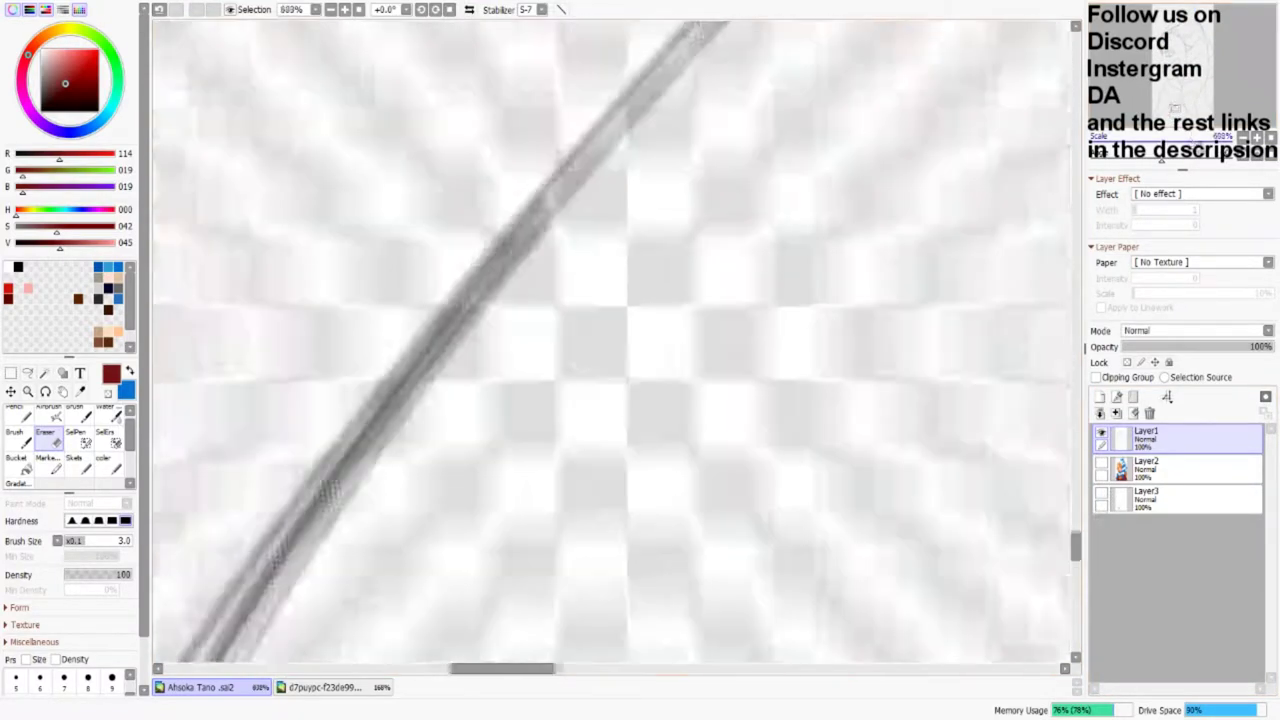
scroll(1175, 107, "down", 5)
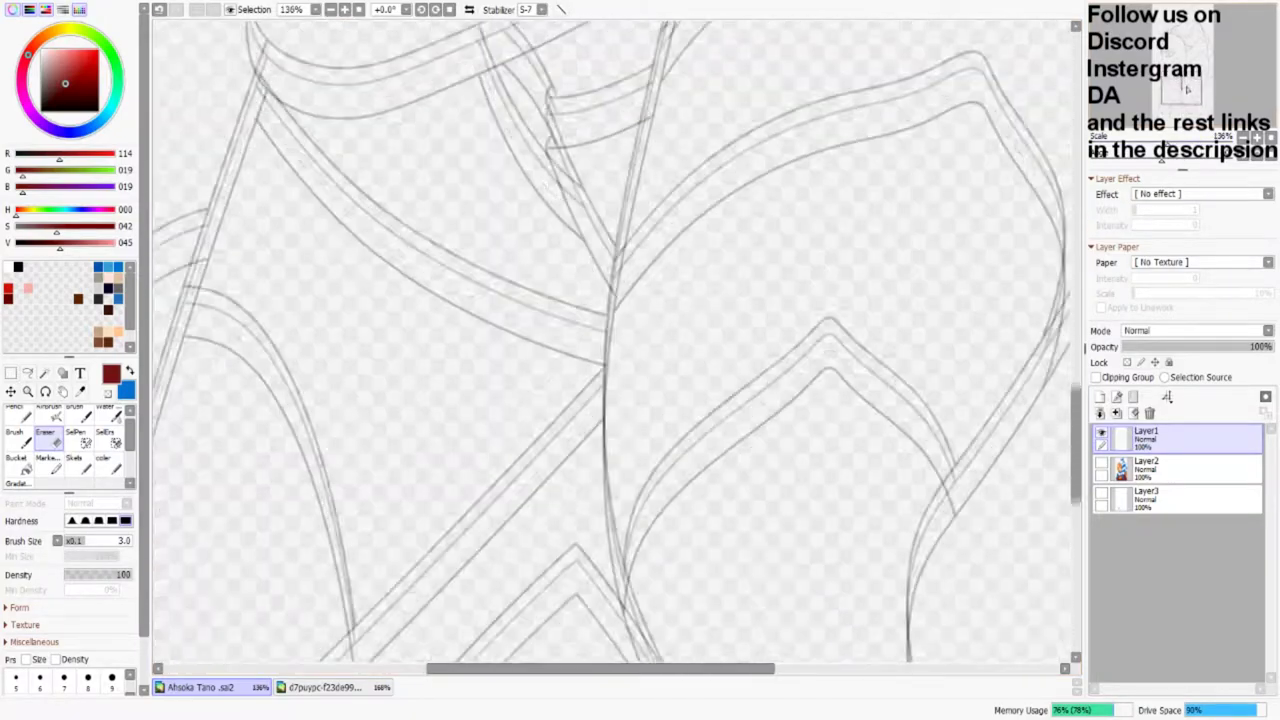
Step: Show the color layers again and merge Layer2 down into Layer3
left_click_drag(1187, 89, 1186, 100)
left_click(1101, 462)
left_click(1180, 468)
left_click(1117, 413)
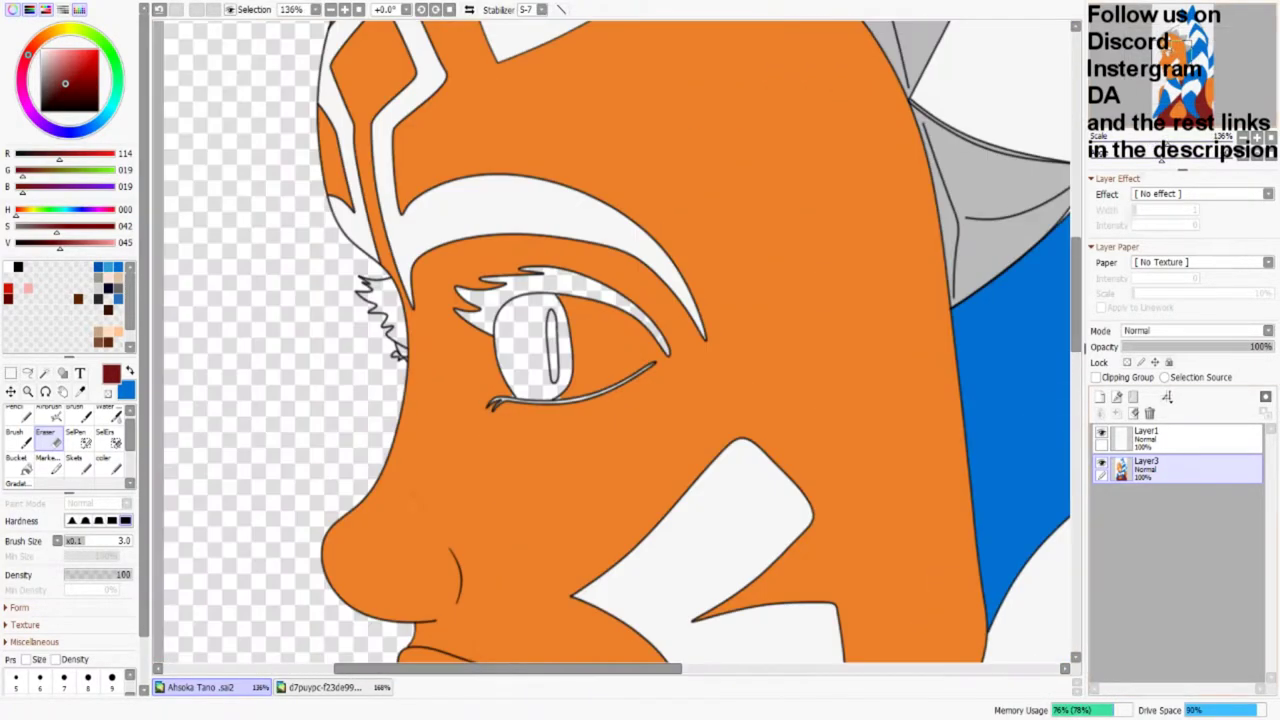
Step: Select the eyelash areas of both eyes with the Magic Wand on Layer1
left_click(1145, 438)
left_click(45, 373)
left_click(385, 310)
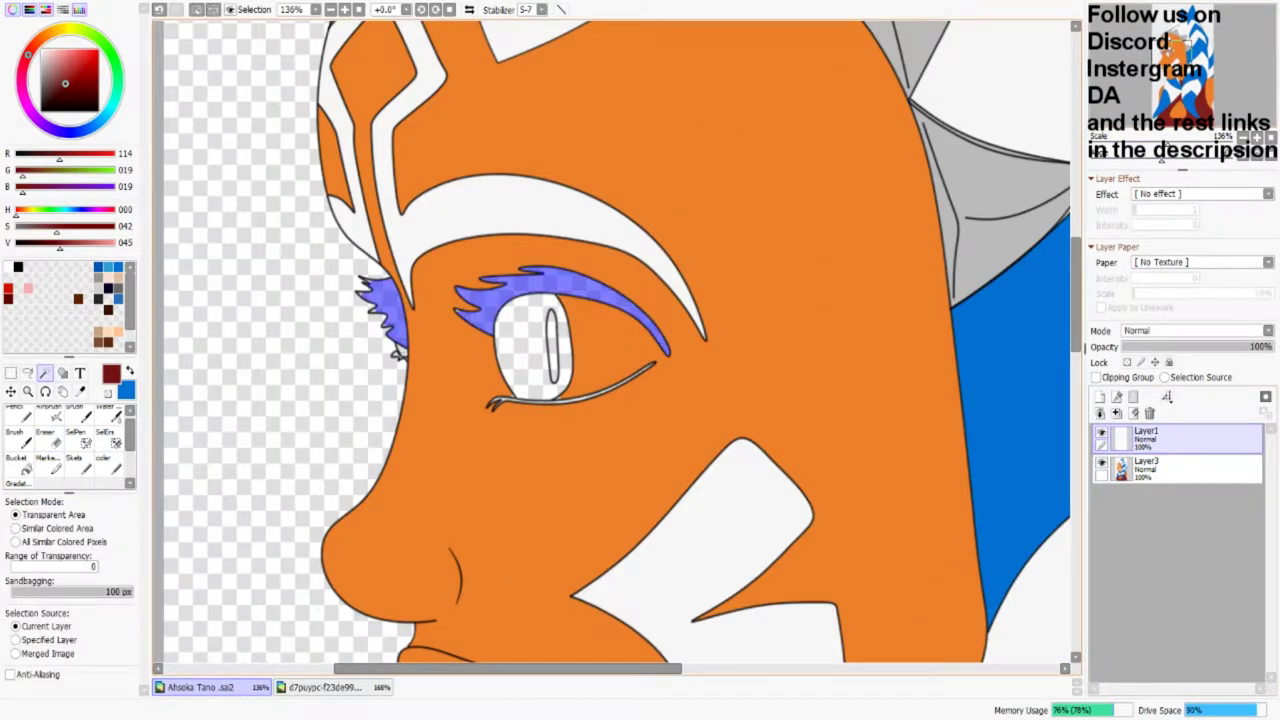
left_click(560, 300)
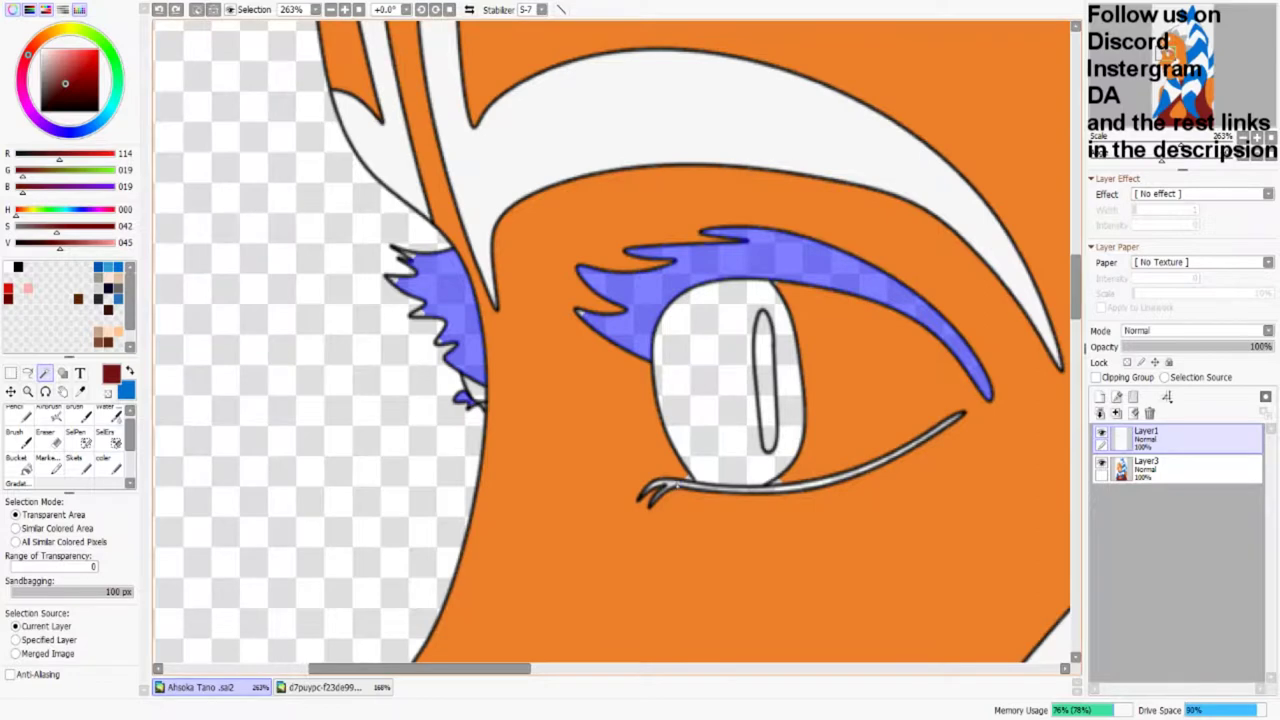
Step: Paint the selected eyelashes black (0, 0, 0) on a new layer below Layer3 with the color brush, and clear the selection
left_click(1100, 397)
left_click(116, 465)
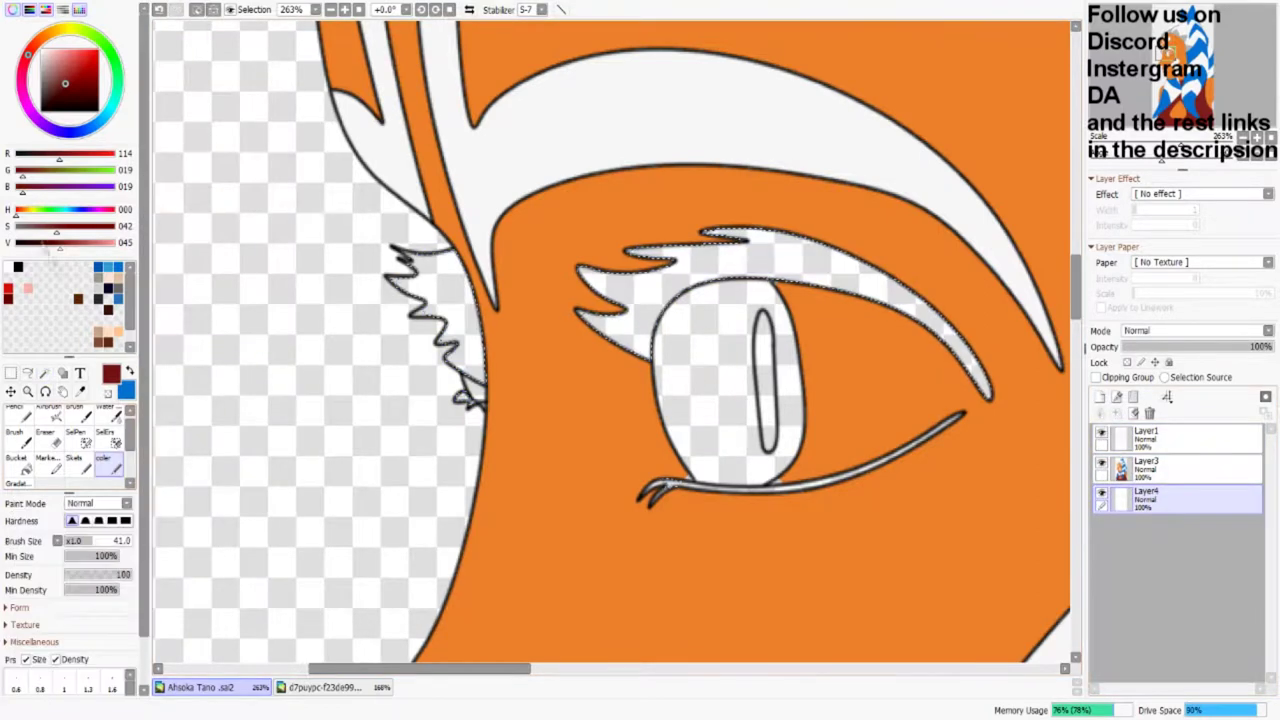
left_click(17, 266)
left_click_drag(410, 265, 465, 380)
mouse_move(590, 300)
left_mouse_down()
mouse_move(680, 267)
mouse_move(920, 312)
mouse_move(985, 390)
left_mouse_up()
key("ctrl+d")
Step: Paint over the remaining gaps in the upper, lower and far eyelashes in black on Layer4 with the color brush at size 22
left_click_drag(600, 290, 680, 320)
mouse_move(685, 272)
left_mouse_down()
mouse_move(790, 240)
mouse_move(895, 302)
mouse_move(860, 468)
mouse_move(628, 487)
left_mouse_up()
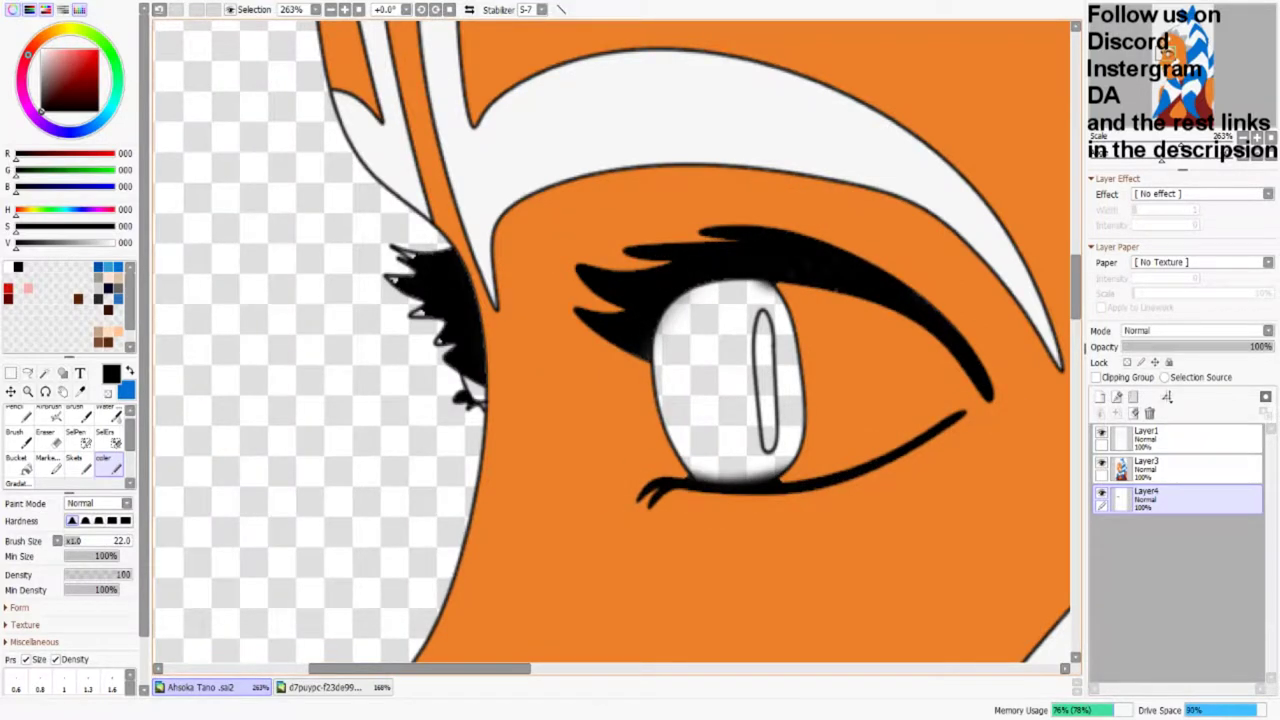
mouse_move(440, 255)
left_mouse_down()
mouse_move(406, 245)
mouse_move(438, 333)
mouse_move(466, 350)
mouse_move(472, 418)
left_mouse_up()
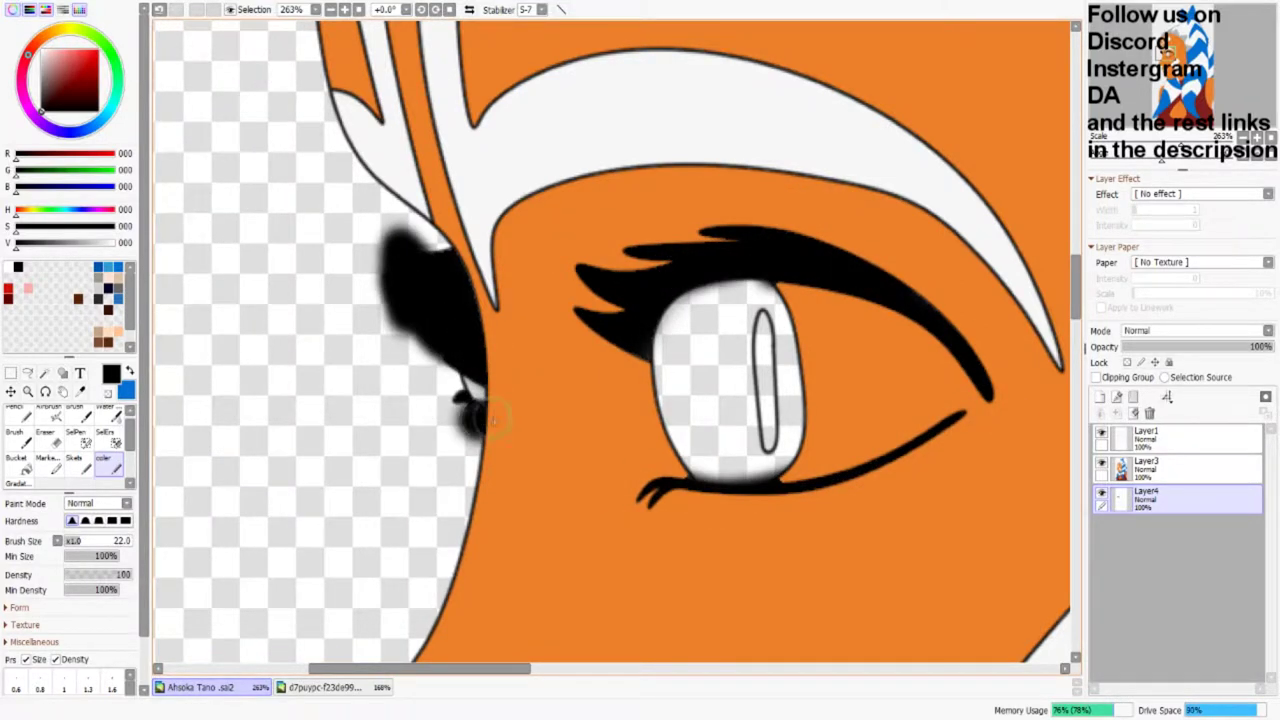
Step: Delete the black overflow outside the far eyelashes from Layer4 using a Magic Wand selection of the background on Layer1, and clear the selection
left_click(1146, 440)
key("w")
left_click(300, 400)
left_click(1146, 497)
key("Delete")
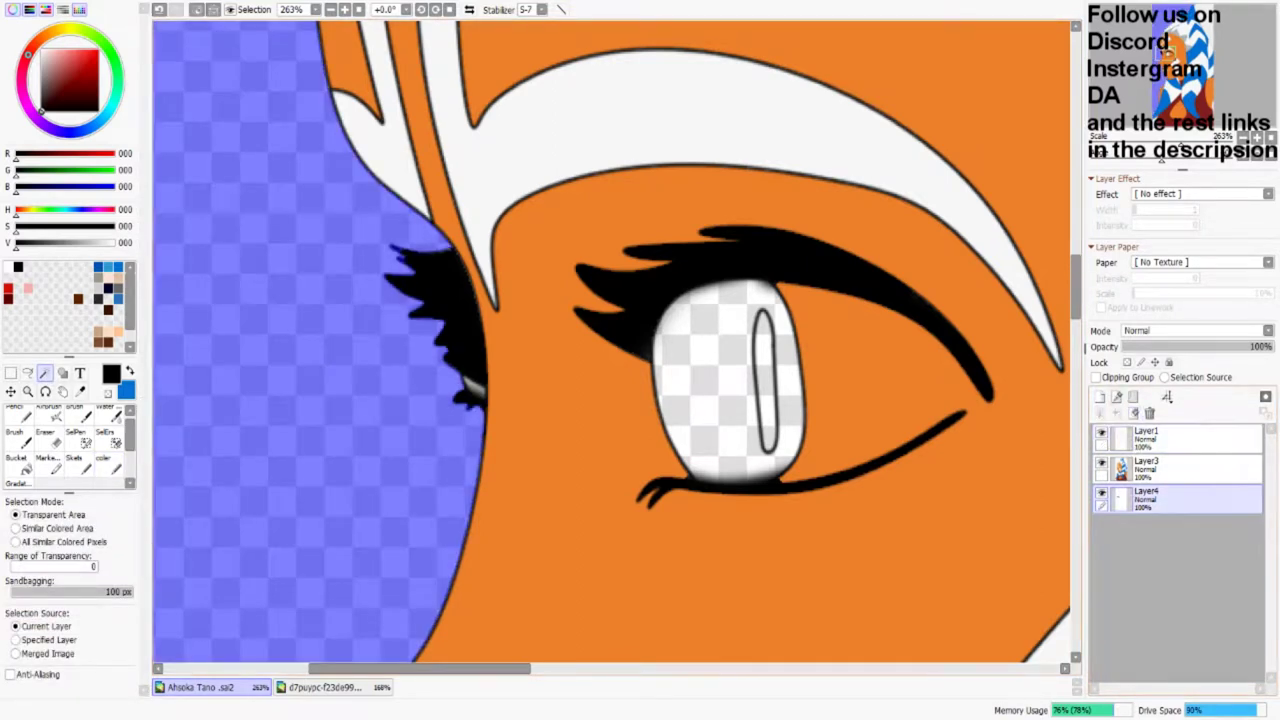
key("ctrl+d")
Step: Delete the black paint in the small gap between the far lashes and the face from Layer4, and clear the selection
left_click(1146, 440)
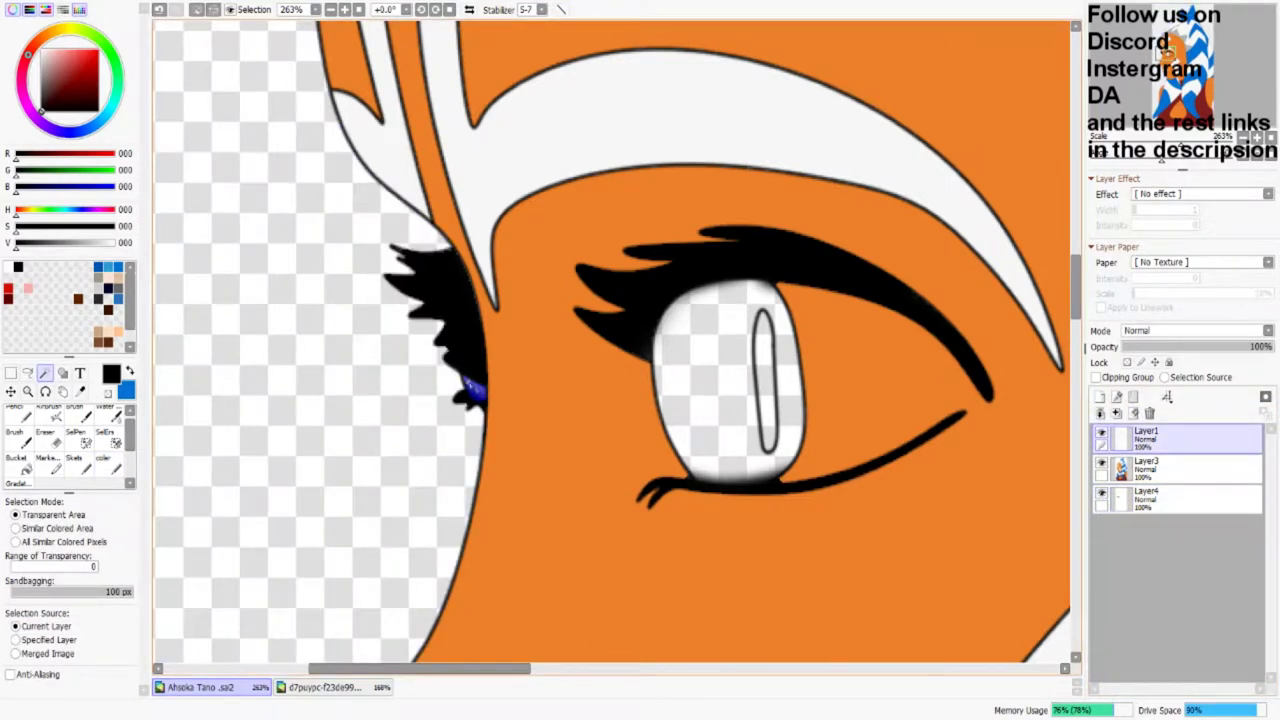
left_click(1146, 497)
key("Delete")
key("ctrl+d")
Step: Paint the lid edges above and below the iris black on Layer4 with the color brush at size 22
key("b")
mouse_move(690, 298)
left_mouse_down()
mouse_move(660, 388)
mouse_move(775, 290)
left_mouse_up()
left_click_drag(695, 478, 782, 470)
Step: Touch up the edge of the far eyelashes in black on Layer4 with the color brush at size 1
scroll(346, 336, "up", 3)
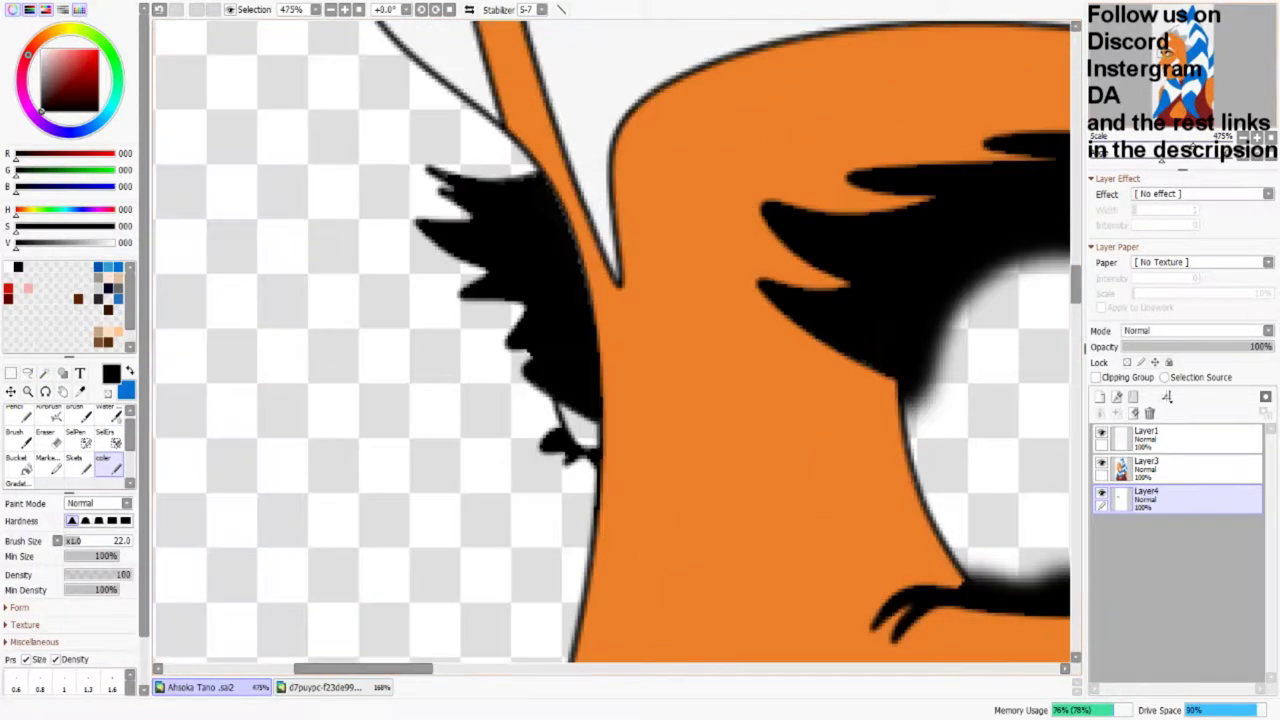
key("bracketleft")
key("bracketleft")
key("bracketleft")
key("bracketleft")
key("bracketleft")
key("bracketleft")
key("bracketleft")
key("bracketleft")
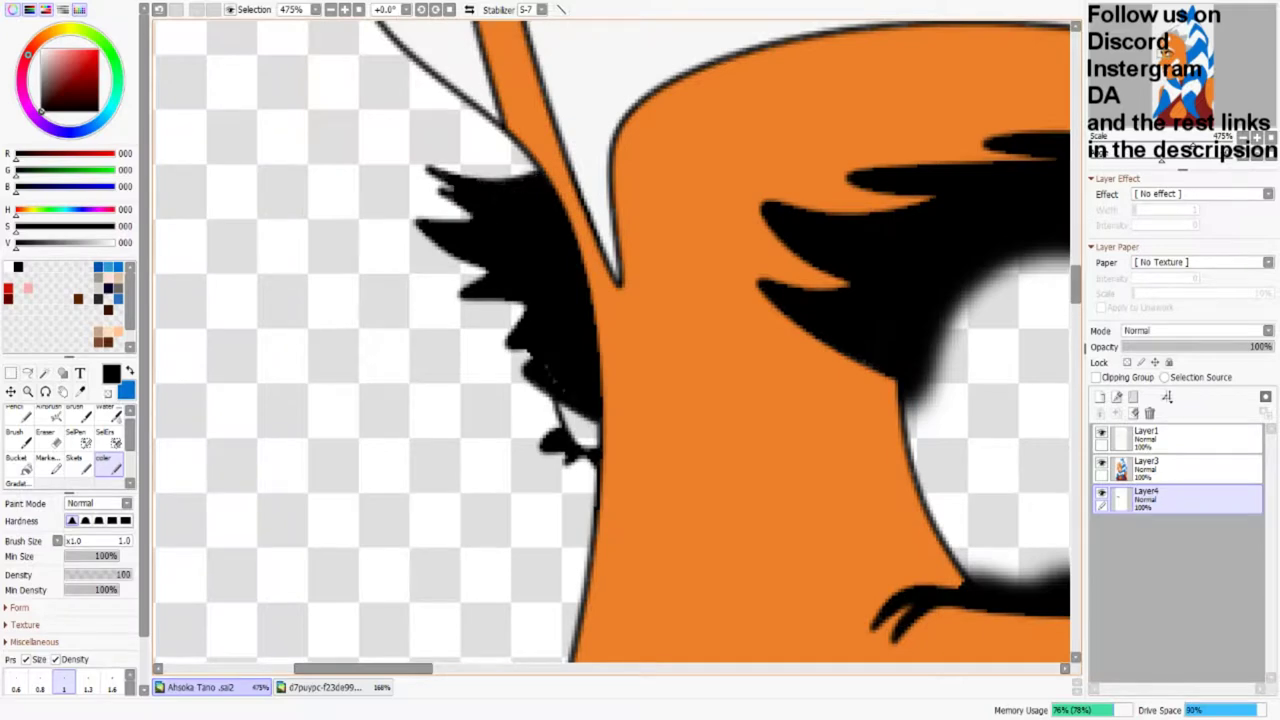
Step: Lower Layer4's opacity to 47% to check the lash edges against the orange skin, and restore it to 100%
left_click_drag(1268, 346, 1192, 346)
key("e")
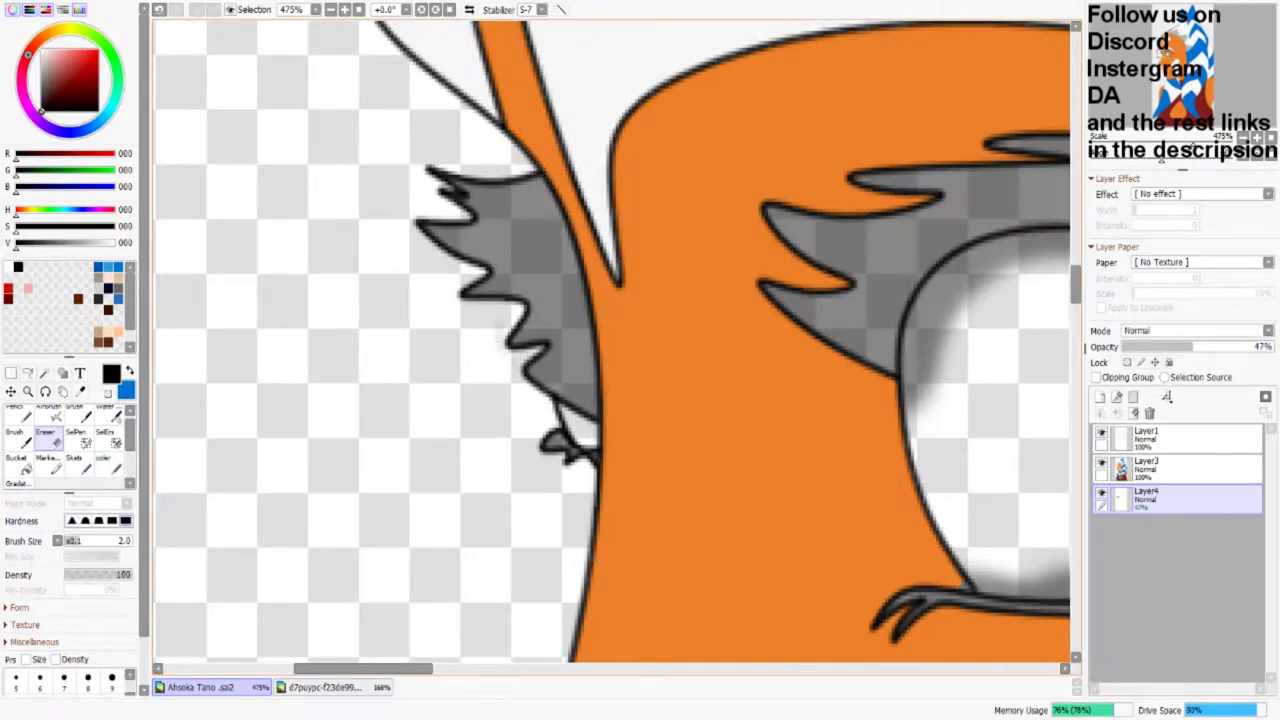
left_click(1165, 55)
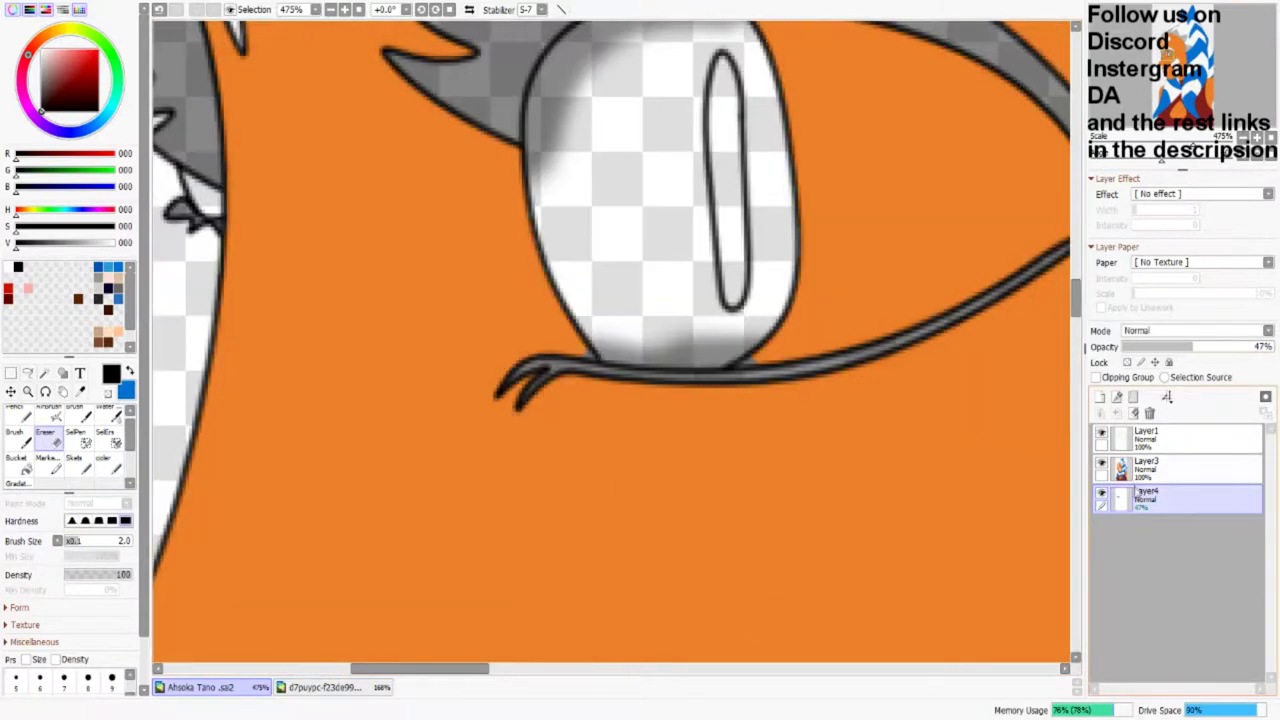
left_click(1180, 468)
left_click(400, 500, "alt")
left_click(117, 466)
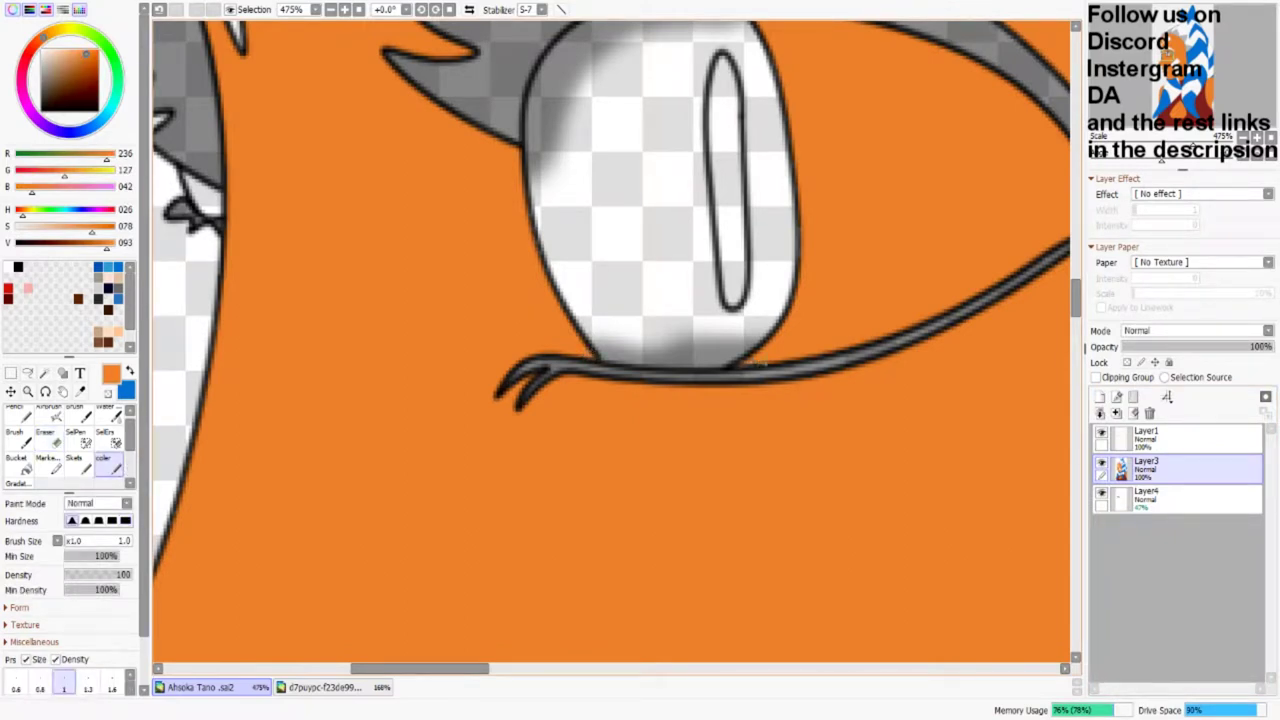
left_click(1180, 498)
left_click_drag(1192, 346, 1268, 346)
Step: Clear the black overflow inside the iris from Layer4 using a Magic Wand selection on Layer1, and merge Layer3 down into Layer4
left_click(1180, 438)
left_click(44, 372)
left_click(650, 200)
left_click(1180, 498)
scroll(502, 292, "down", 1)
scroll(502, 292, "up", 2)
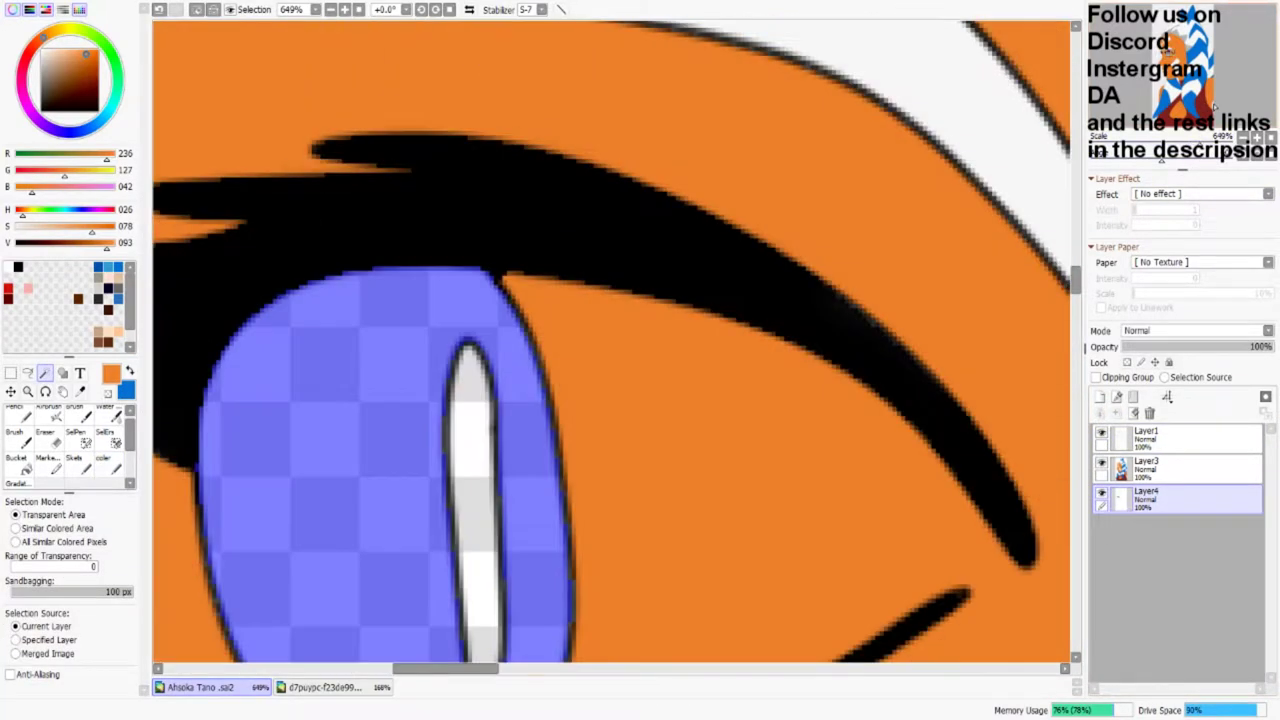
key("ctrl+d")
left_click(1118, 413)
Step: Paint the pupil black (1, 1, 1) on a new layer below Layer4 with the color brush
left_click(116, 466)
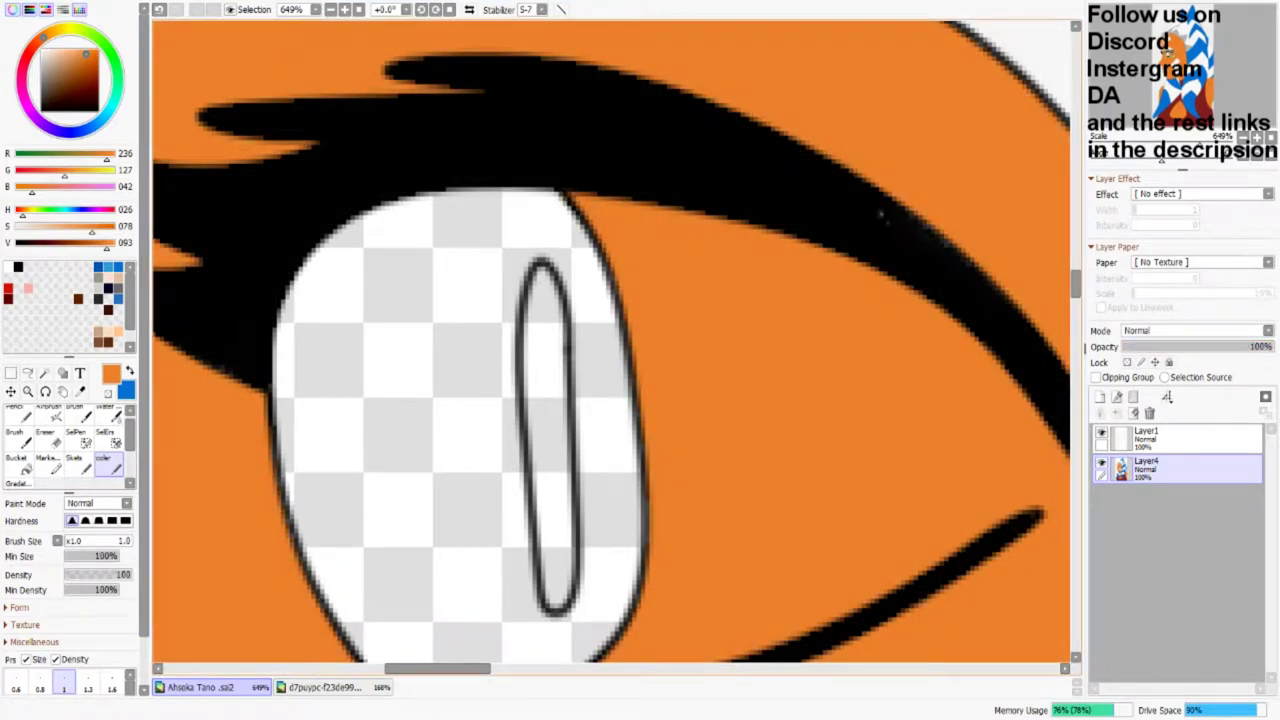
left_click(890, 245, "alt")
left_click(1100, 397)
left_click_drag(545, 245, 548, 600)
Step: Delete the black overflow around the pupil from Layer5 using a Magic Wand selection of the iris, and clear the selection
left_click(1180, 468)
left_click(44, 373)
left_click(409, 406)
left_click(1180, 498)
left_click(1133, 412)
key("ctrl+z")
left_click(1180, 438)
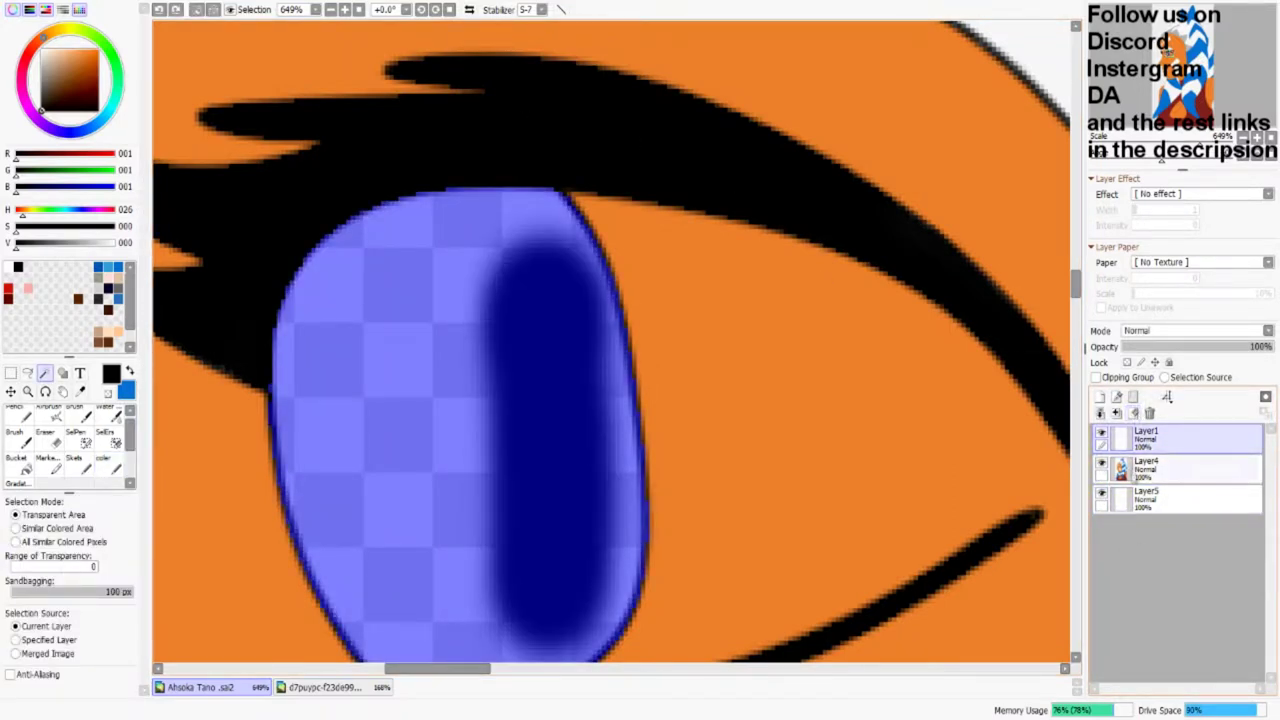
key("ctrl+y")
key("ctrl+d")
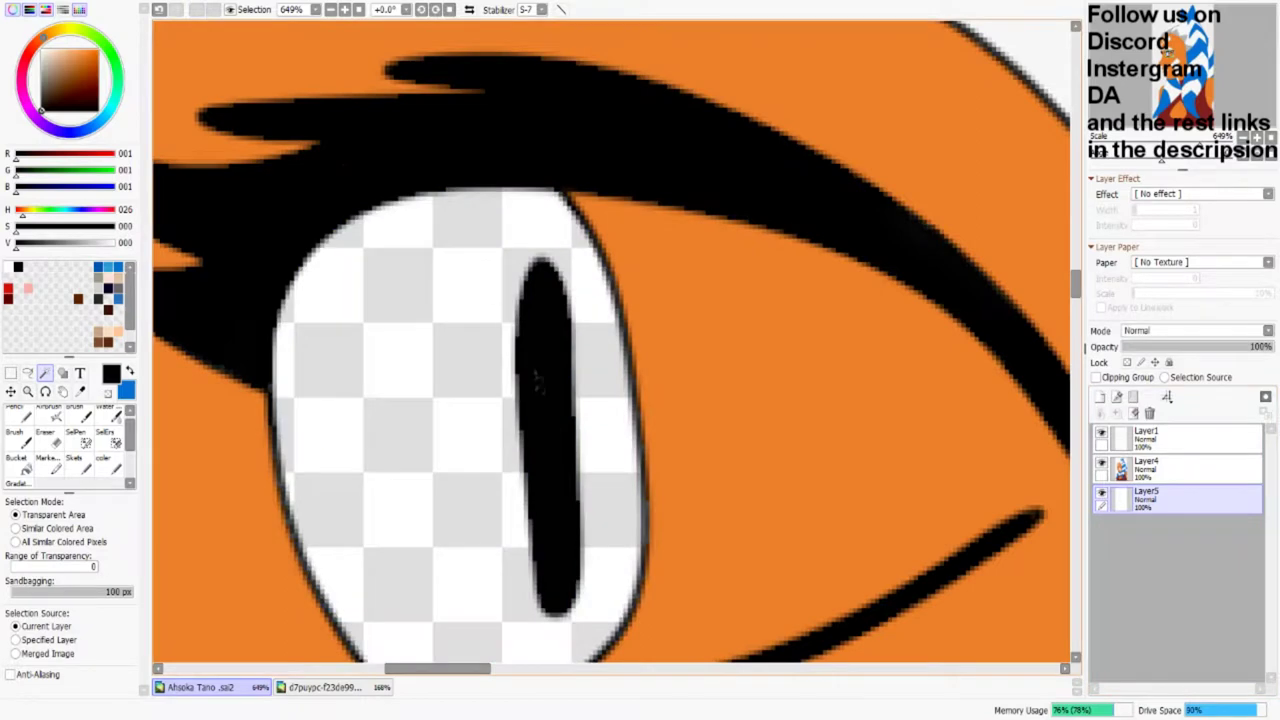
Step: Merge Layer4 down into Layer5 and touch up the pupil's edges in black with the color brush at size 3
left_click(1125, 468)
left_click(1118, 411)
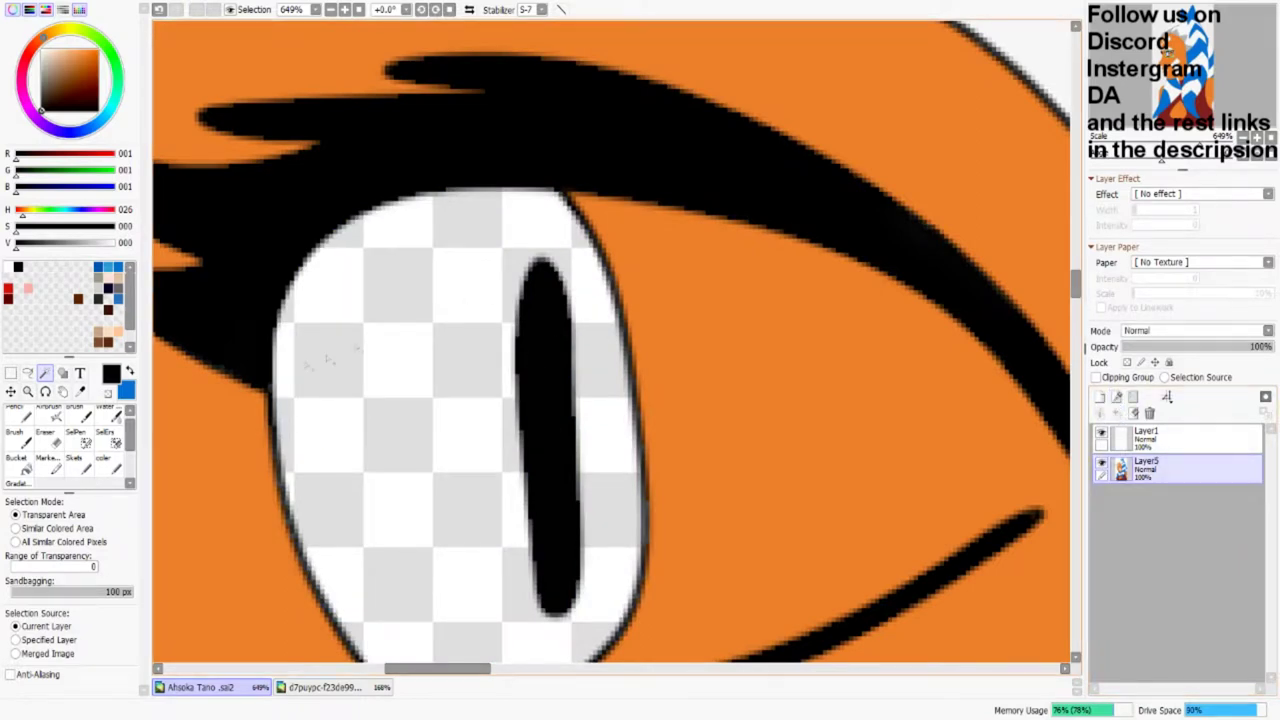
left_click(105, 462)
left_click_drag(529, 391, 552, 603)
left_click_drag(570, 300, 574, 500)
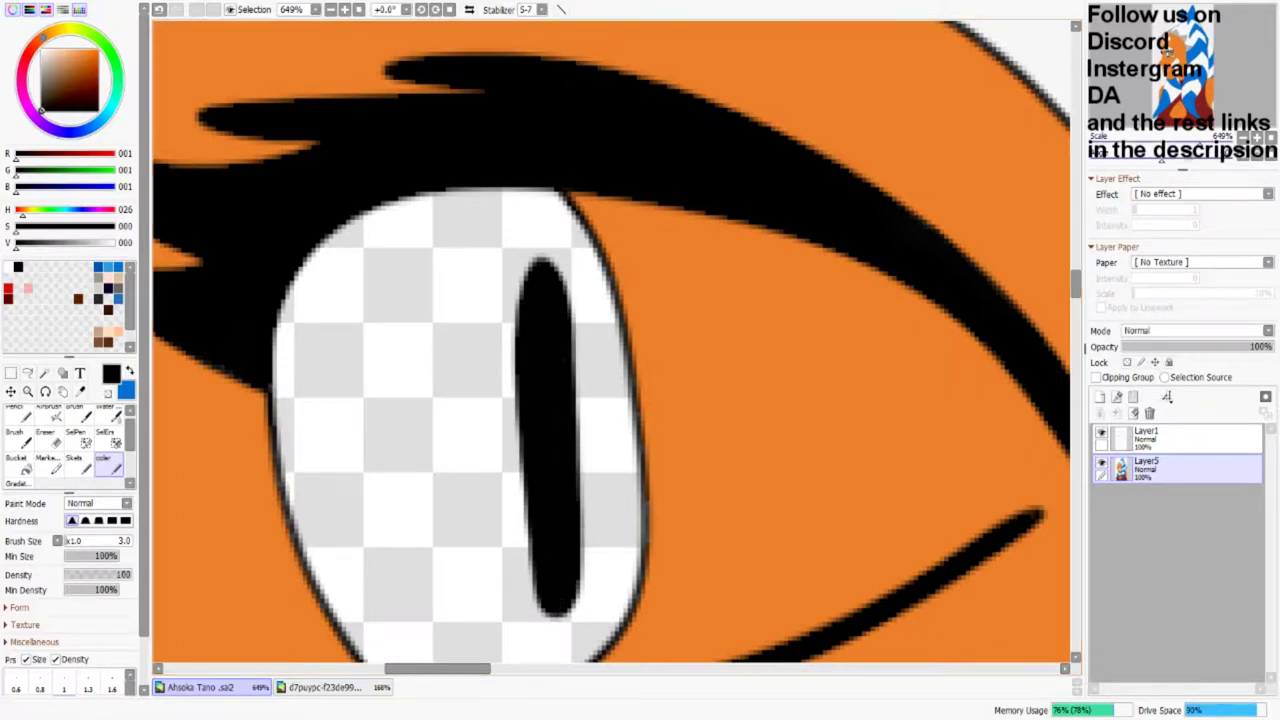
Step: Set the color to light blue (46, 157, 218) and select the iris with the Magic Wand on Layer1
scroll(564, 392, "down", 5)
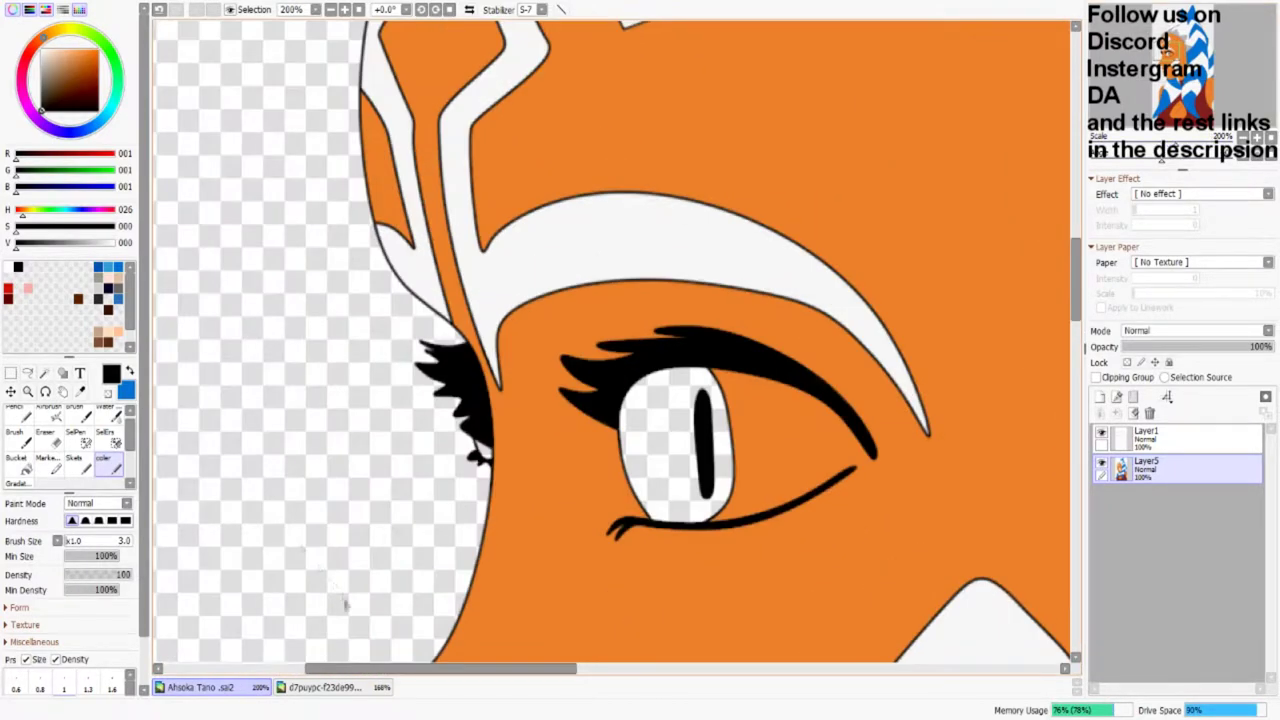
left_click(320, 687)
left_click(200, 687)
left_click(118, 267)
left_click(1146, 437)
key("w")
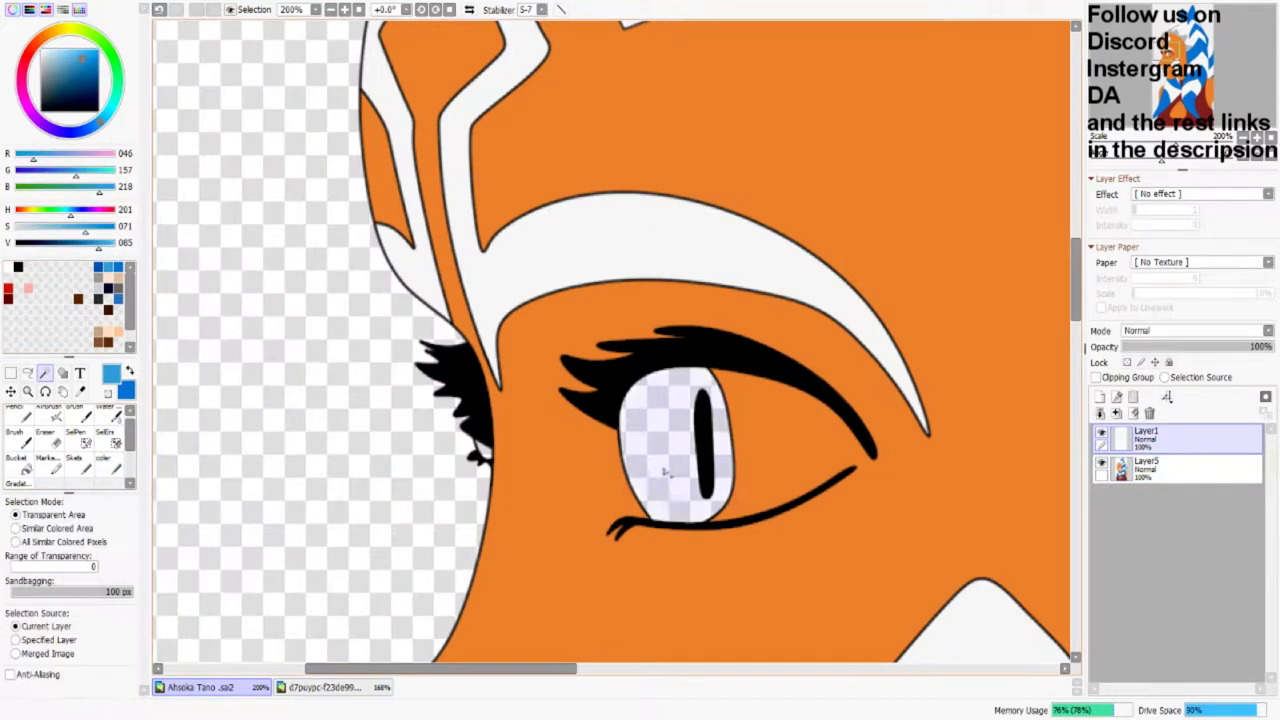
left_click(660, 470)
Step: Paint the iris and the small visible sliver of the far eye light blue (46, 157, 218) on Layer5 with the color brush
key("b")
left_click(1146, 467)
left_click_drag(640, 400, 715, 500)
left_click_drag(700, 390, 700, 520)
left_click_drag(484, 448, 486, 458)
left_click_drag(680, 518, 716, 518)
Step: Set the color to white (255, 255, 255), select the near eye's white with the Magic Wand on Layer1, and trim the selection at the outer corner
scroll(617, 347, "down", 3)
scroll(617, 347, "up", 4)
left_click(1146, 437)
scroll(610, 340, "up", 2)
left_click(1146, 467)
key("x")
key("w")
left_click(1146, 437)
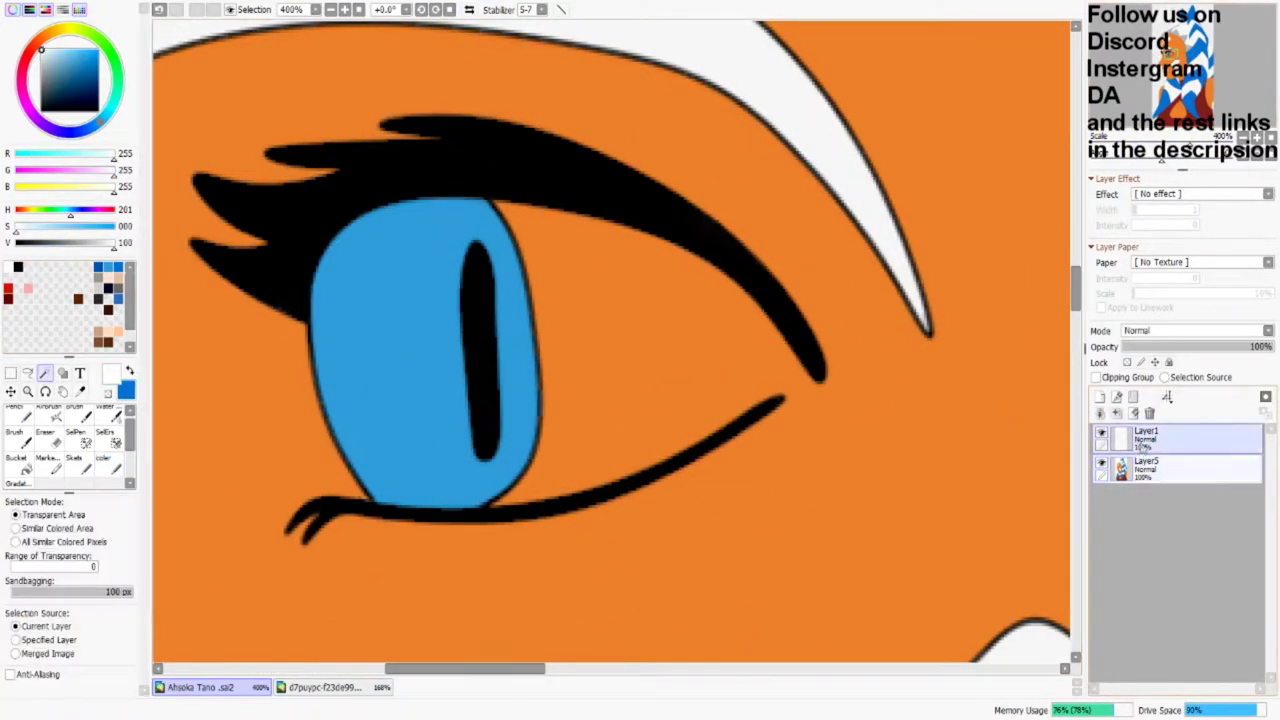
left_click(682, 386)
key("e")
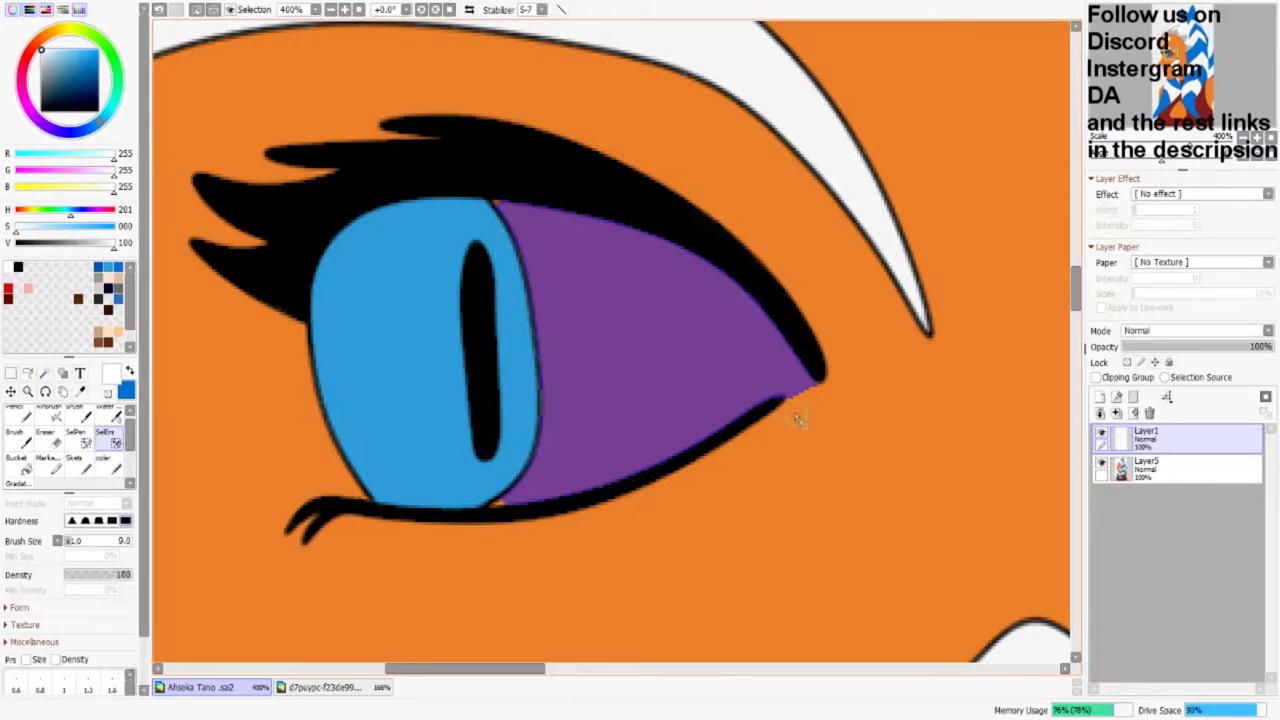
scroll(843, 337, "up", 1)
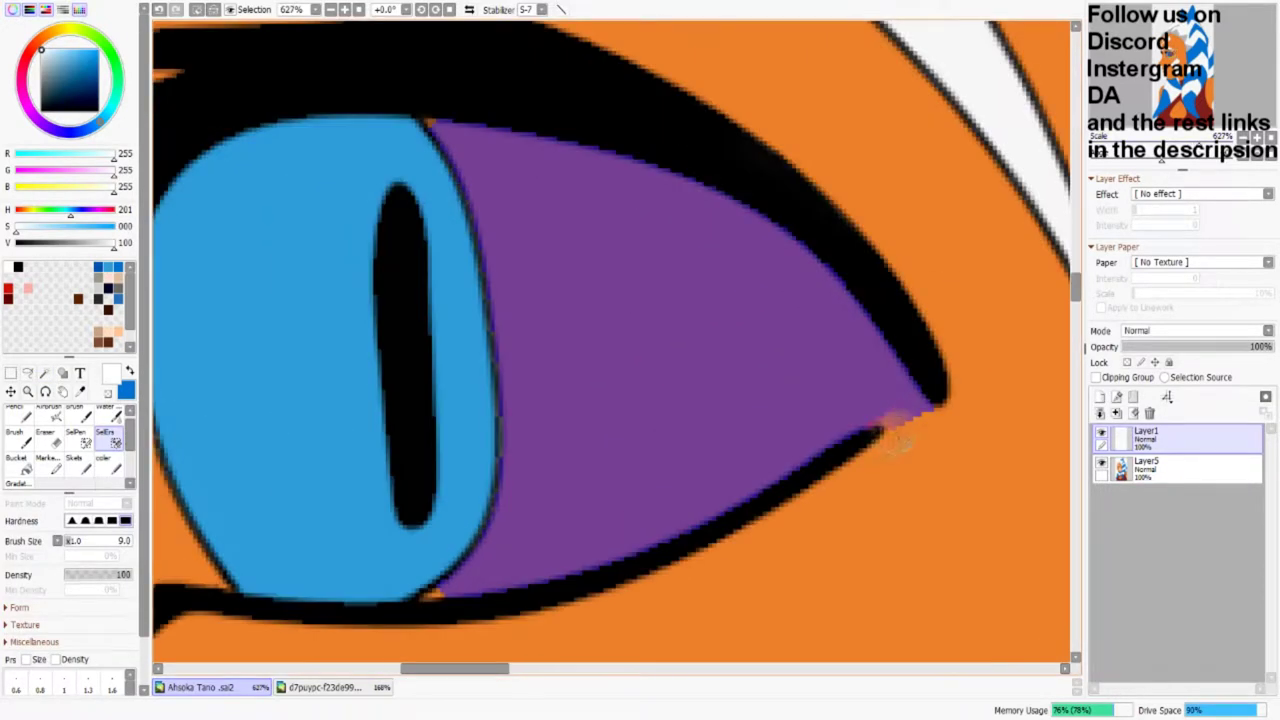
Step: Paint the selected white of the near eye white on Layer5 with the color brush, and clear the selection
left_click(1146, 467)
left_click(107, 464)
mouse_move(500, 180)
left_mouse_down()
mouse_move(620, 300)
mouse_move(754, 206)
mouse_move(885, 410)
left_mouse_up()
left_click_drag(930, 368, 885, 412)
key("ctrl+d")
Step: Fill the leftover orange gaps where the eye white meets the iris outline with white on Layer5, using the color brush at size 2
key("bracketleft")
key("bracketleft")
key("bracketleft")
key("bracketleft")
key("bracketleft")
key("bracketleft")
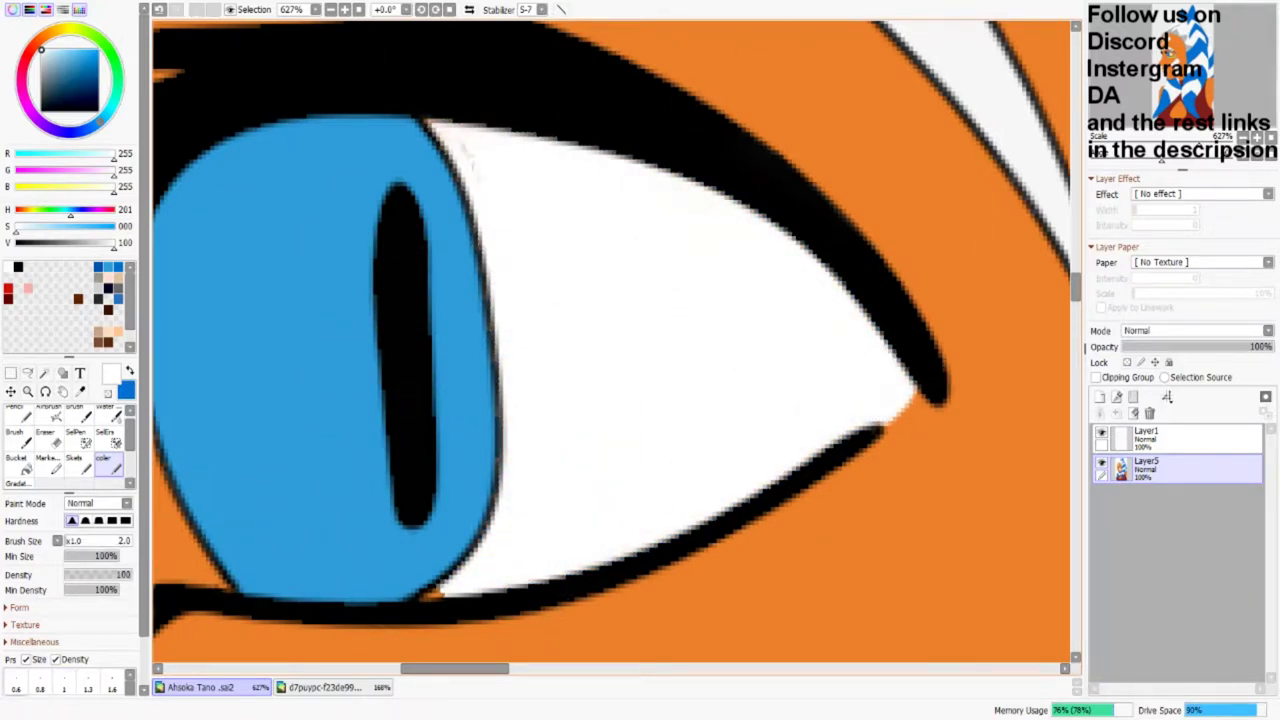
left_click_drag(425, 598, 715, 443)
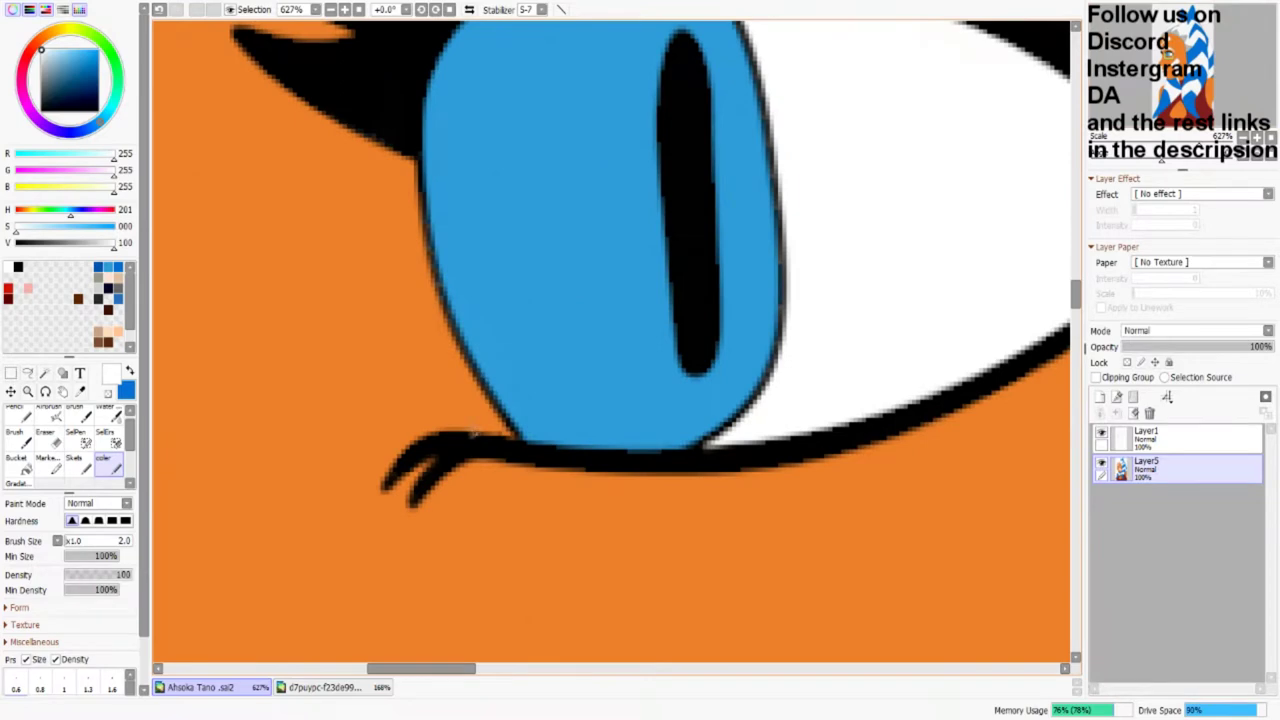
mouse_move(470, 415)
left_mouse_down()
mouse_move(446, 325)
mouse_move(478, 392)
left_mouse_up()
mouse_move(460, 356)
left_mouse_down()
mouse_move(510, 436)
mouse_move(464, 372)
left_mouse_up()
Step: Select the small lower lashes at the iris's lower corner on Layer1 with the selection pen, then cut and paste them onto a new layer
mouse_move(1228, 137)
left_mouse_down()
mouse_move(1160, 137)
mouse_move(1205, 137)
left_mouse_up()
left_click(1146, 437)
left_click(76, 431)
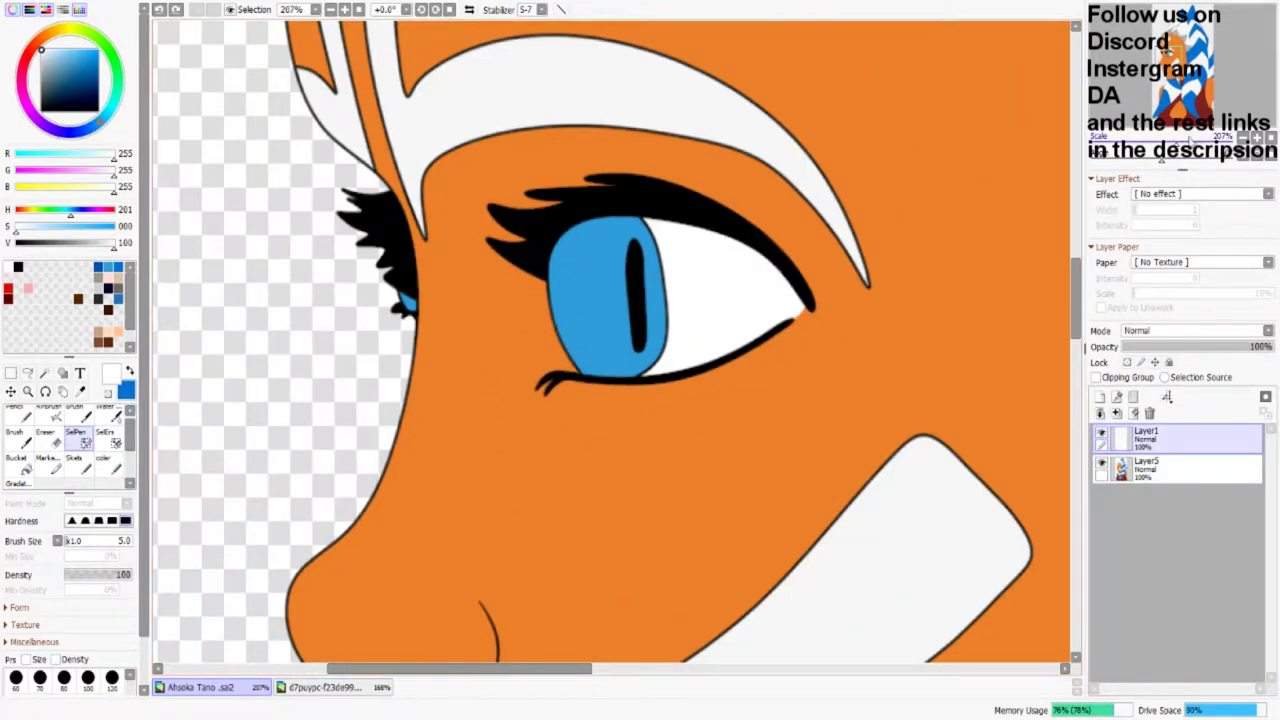
mouse_move(445, 450)
left_mouse_down()
mouse_move(530, 412)
mouse_move(545, 445)
mouse_move(515, 444)
mouse_move(551, 440)
mouse_move(541, 443)
left_mouse_up()
key("ctrl")
key("e")
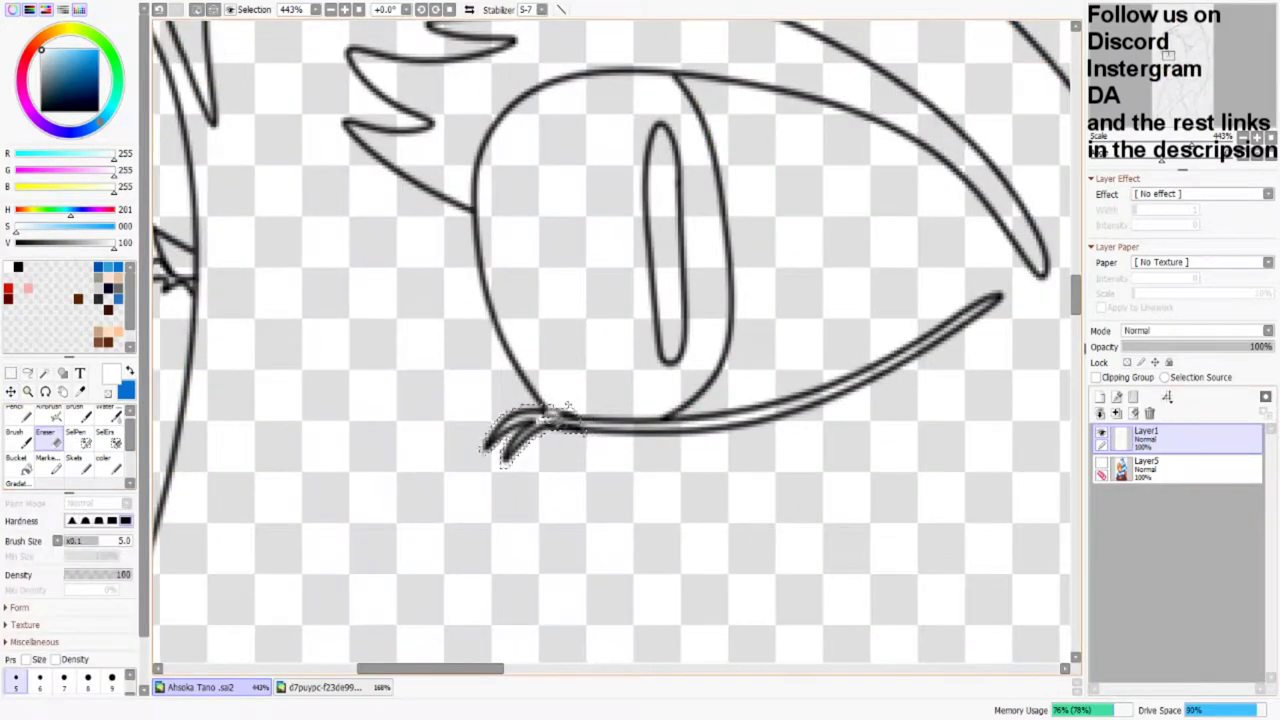
key("Delete")
key("ctrl+d")
key("ctrl+v")
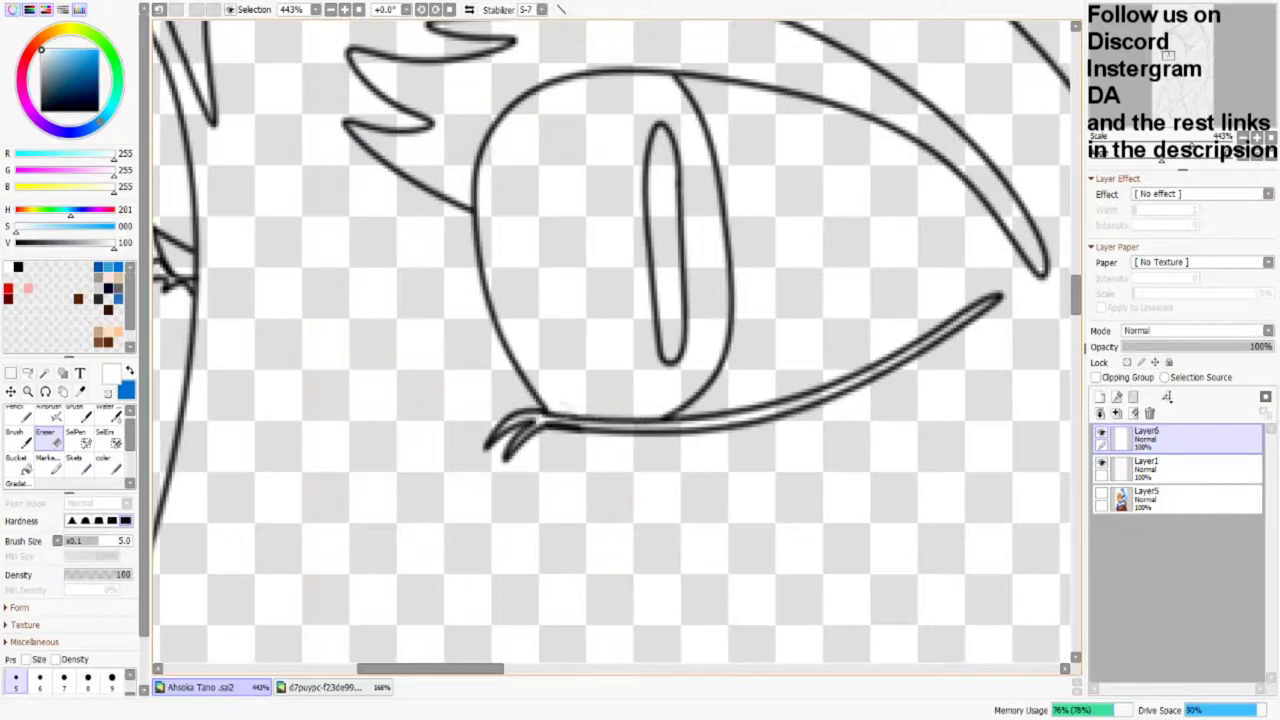
Step: Adjust the shape of the pasted lower lashes with a freeform transform and merge their layer down into Layer1
scroll(658, 300, "up", 3)
key("ctrl")
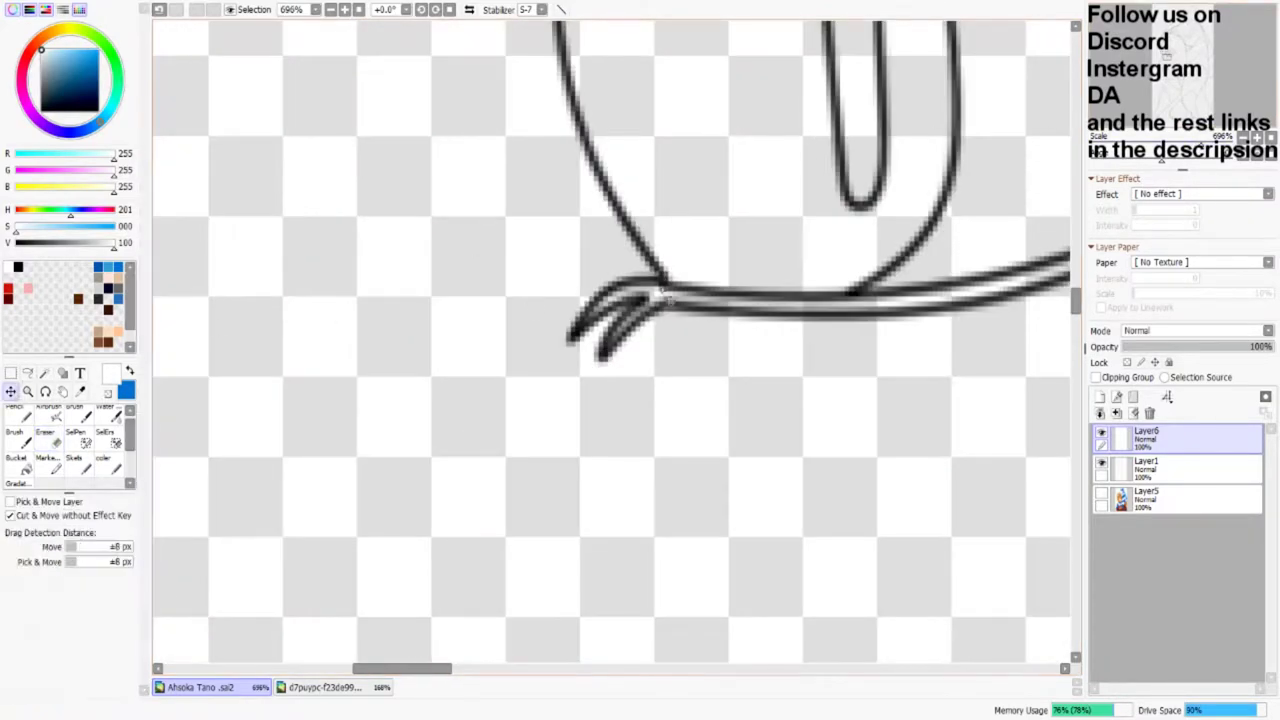
key("ctrl+t")
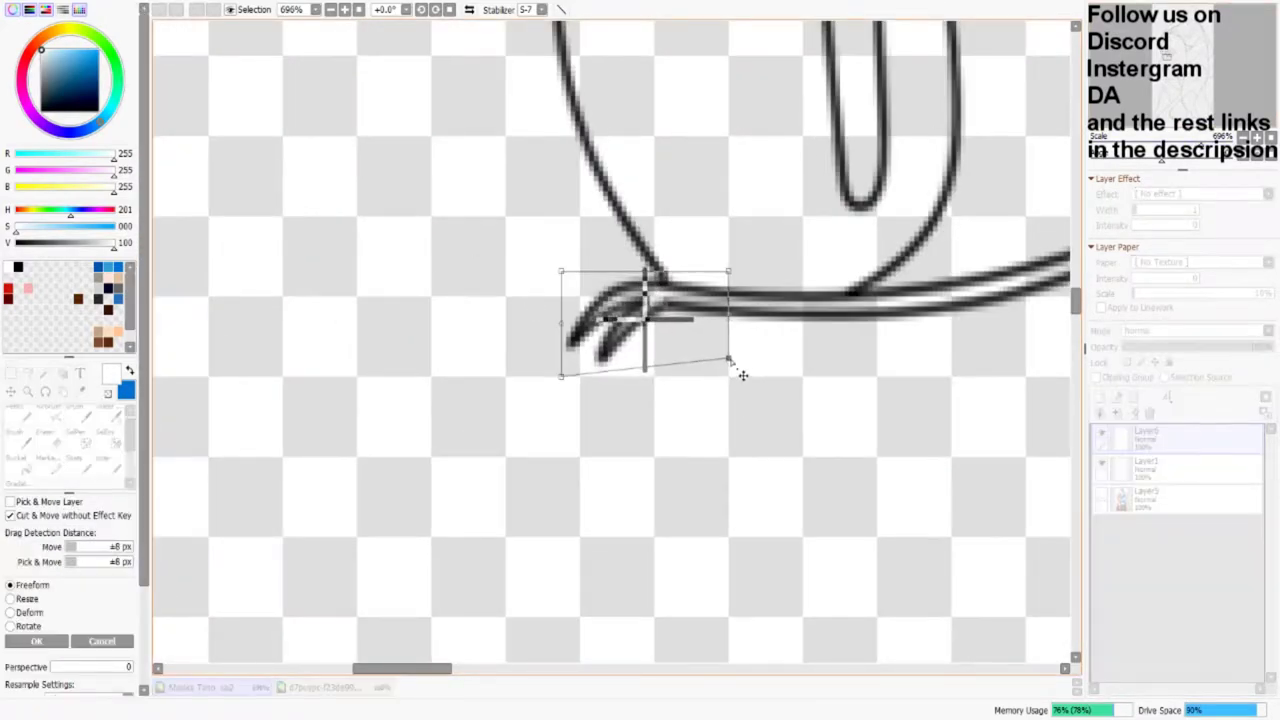
key("Escape")
key("ctrl+t")
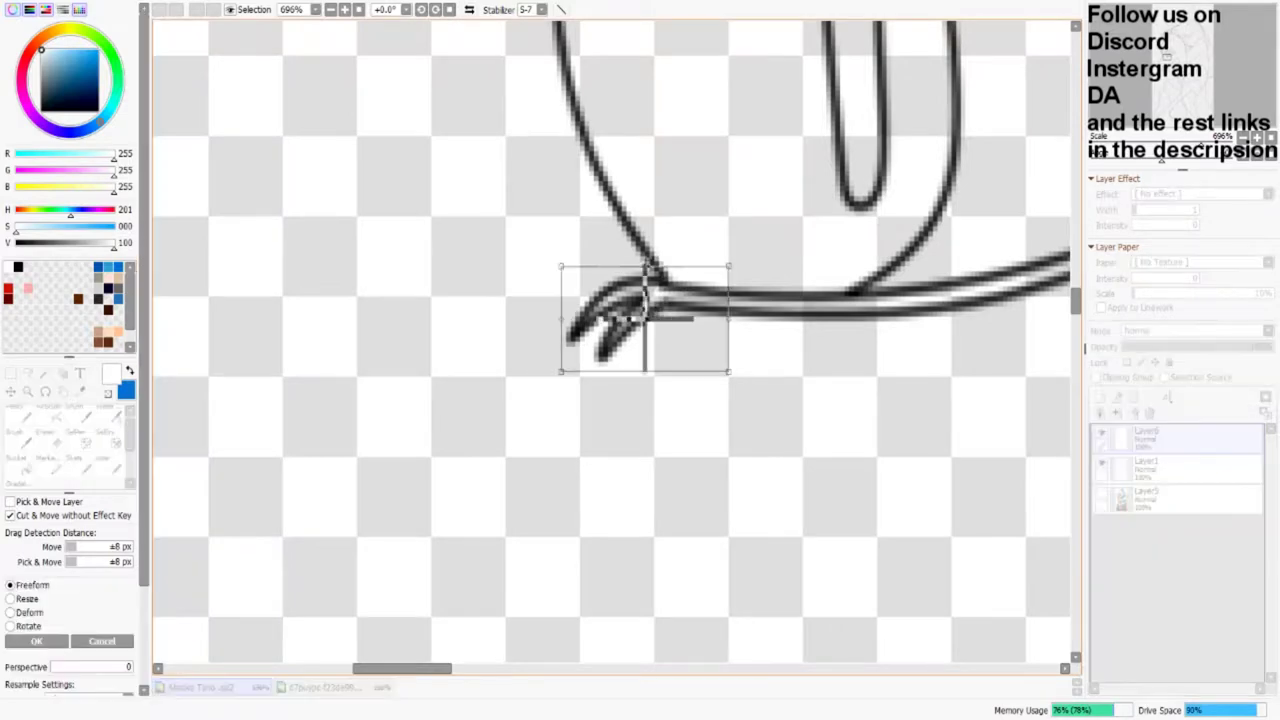
key("Escape")
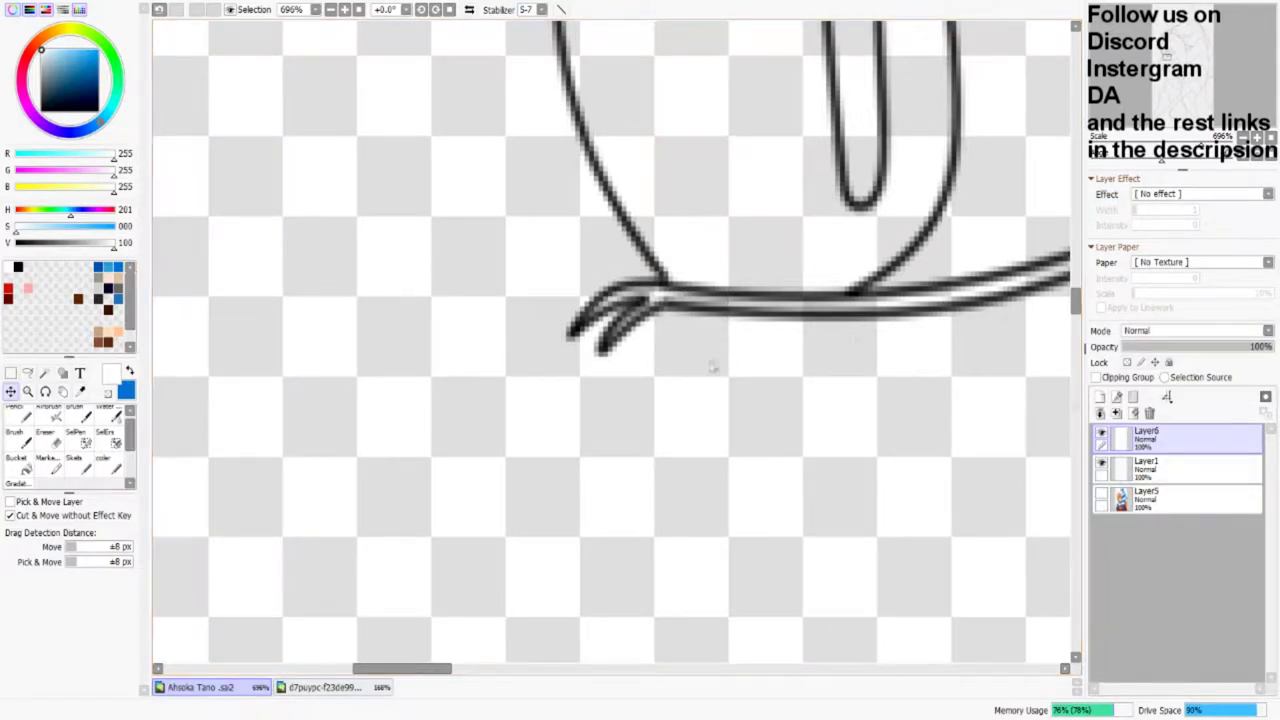
left_click(1117, 412)
Step: Show Layer5 again and fill the small lower lashes with black on it, using the color brush down to size 2
left_click(1101, 462)
left_click(1180, 467)
left_click(429, 291, "alt")
key("n")
mouse_move(530, 312)
left_mouse_down()
mouse_move(603, 270)
mouse_move(660, 292)
left_mouse_up()
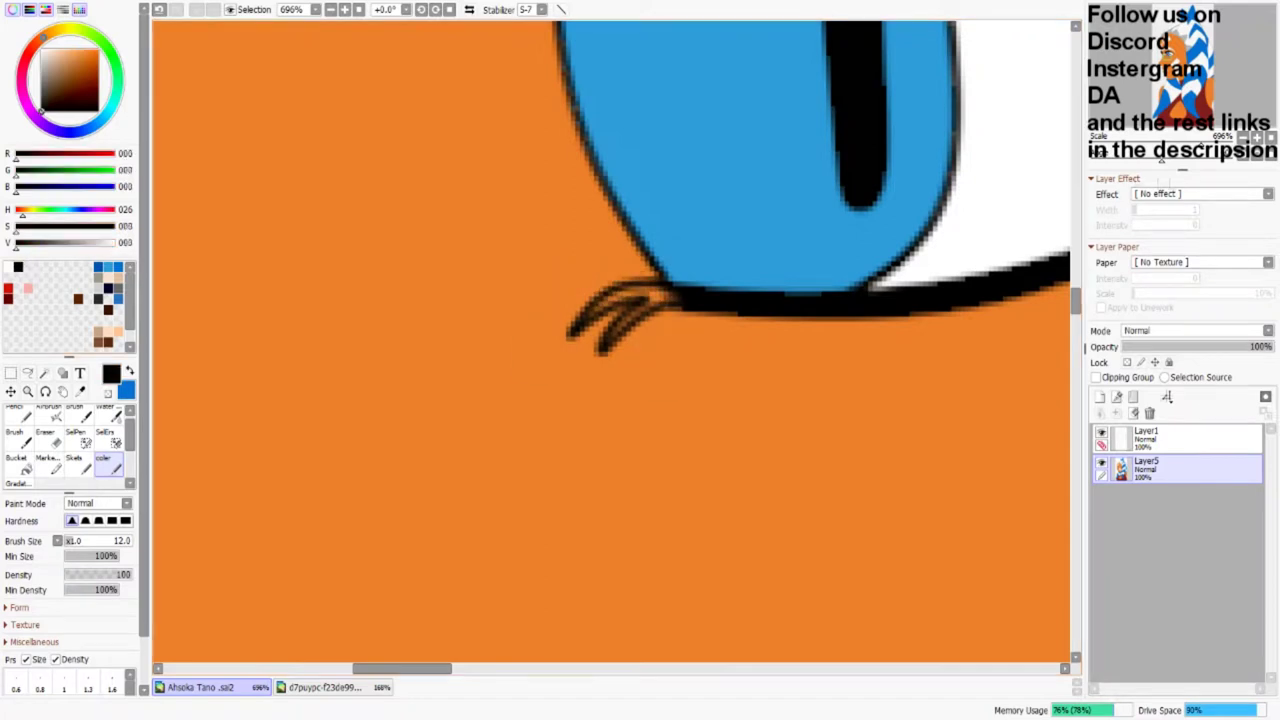
scroll(616, 340, "up", 3)
mouse_move(605, 185)
left_mouse_down()
mouse_move(612, 350)
mouse_move(632, 200)
mouse_move(555, 290)
left_mouse_up()
left_click_drag(555, 240, 550, 390)
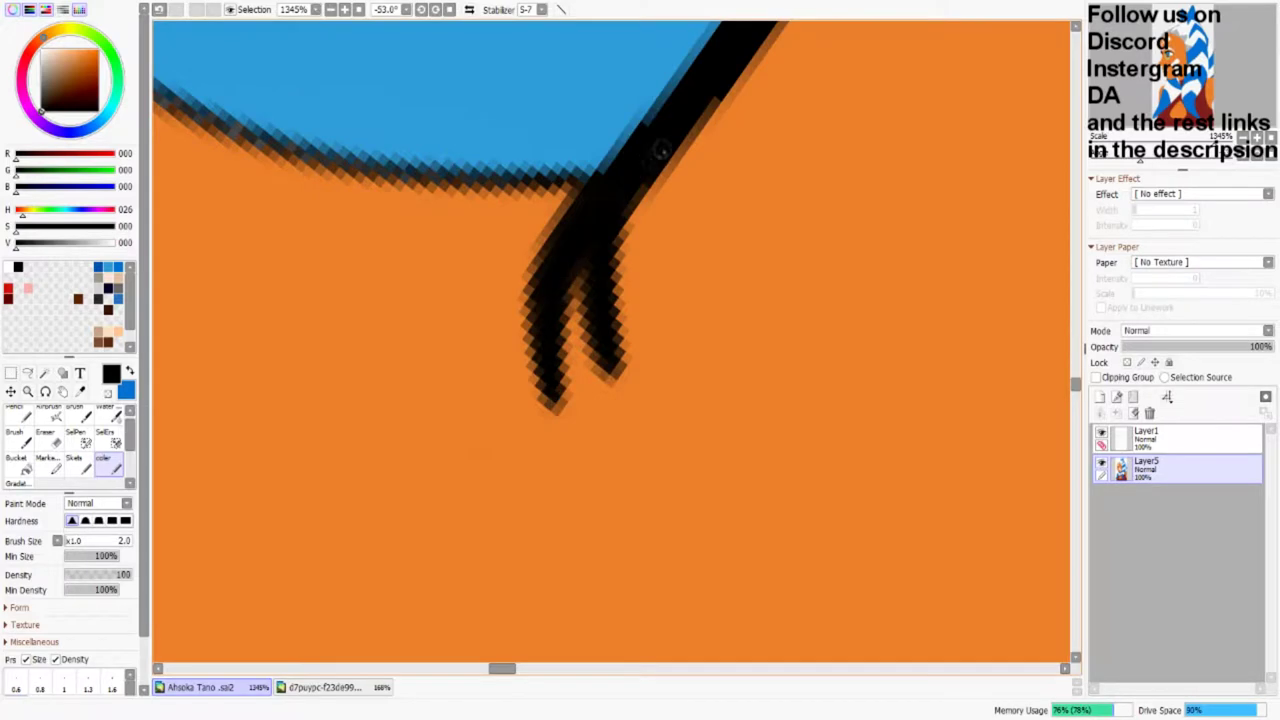
key("Home")
Step: Pick white from the eye and touch up the upper corner where the eye white meets the iris, using the color brush at size 2
scroll(624, 336, "down", 3)
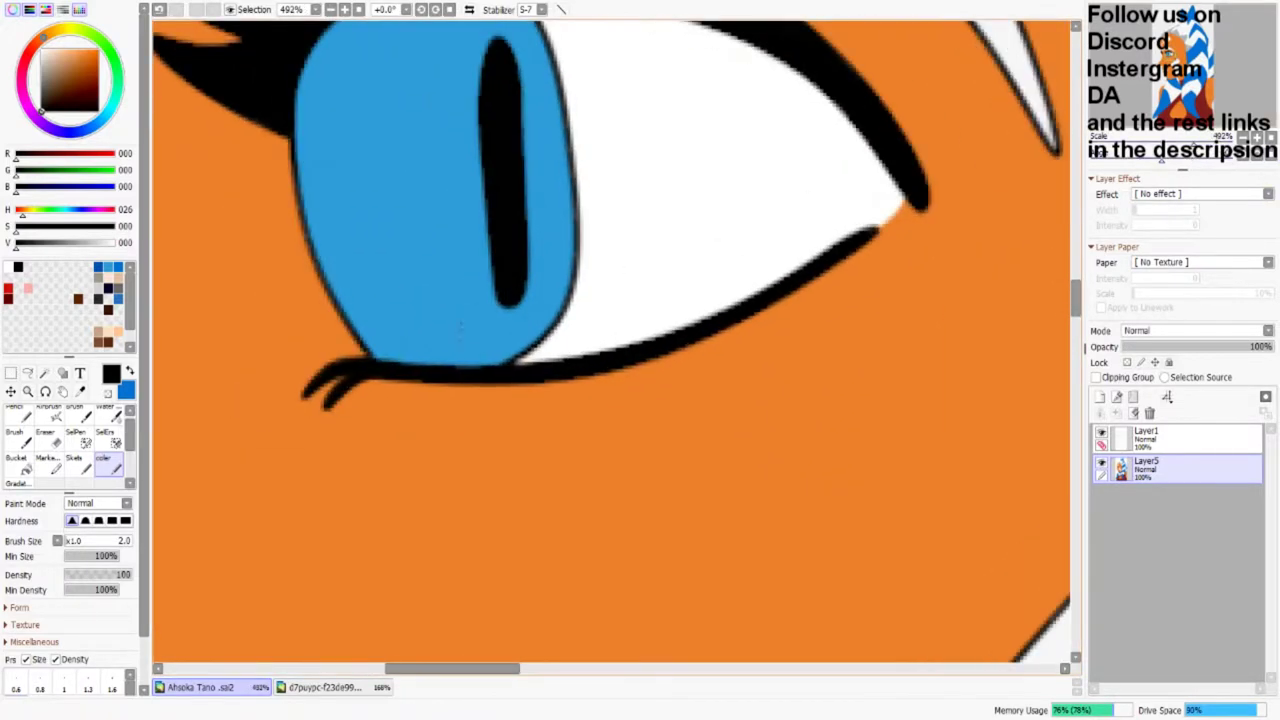
scroll(490, 372, "up", 3)
left_click(775, 298, "alt")
key("bracketleft")
key("bracketleft")
key("bracketleft")
key("bracketright")
scroll(616, 340, "up", 5)
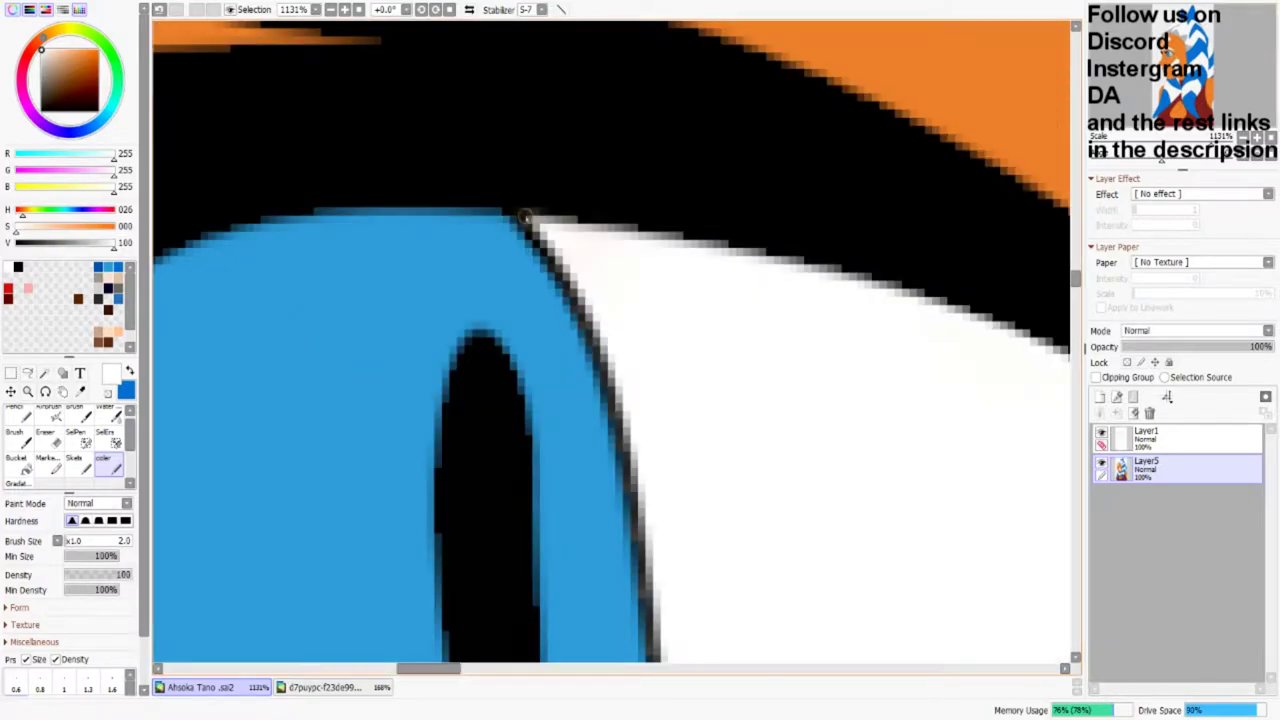
scroll(616, 340, "down", 10)
scroll(616, 340, "up", 1)
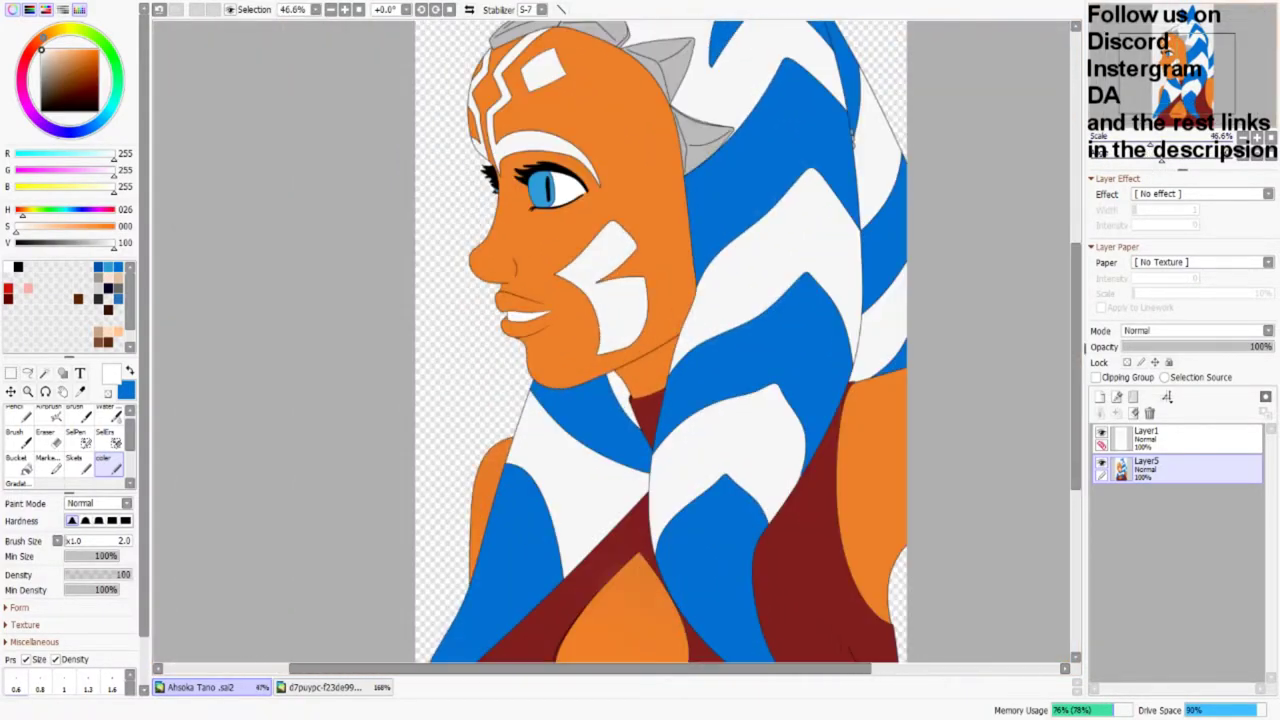
scroll(535, 438, "up", 5)
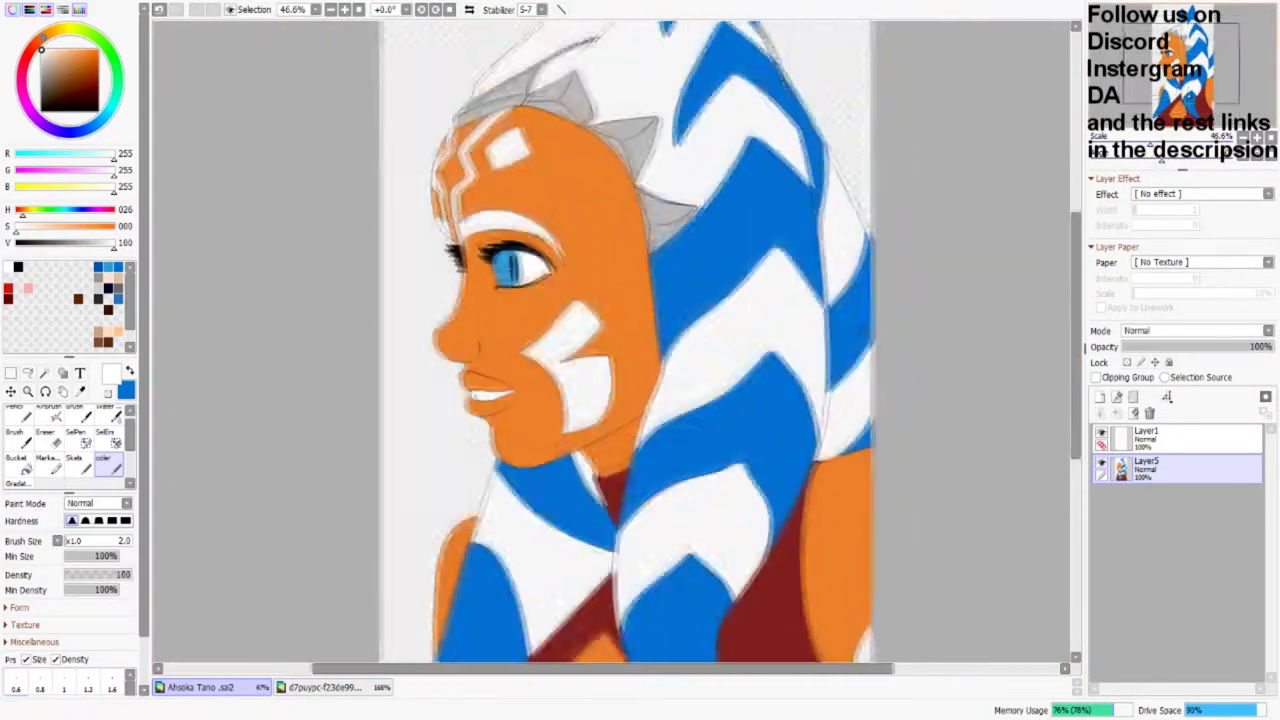
scroll(616, 340, "up", 4)
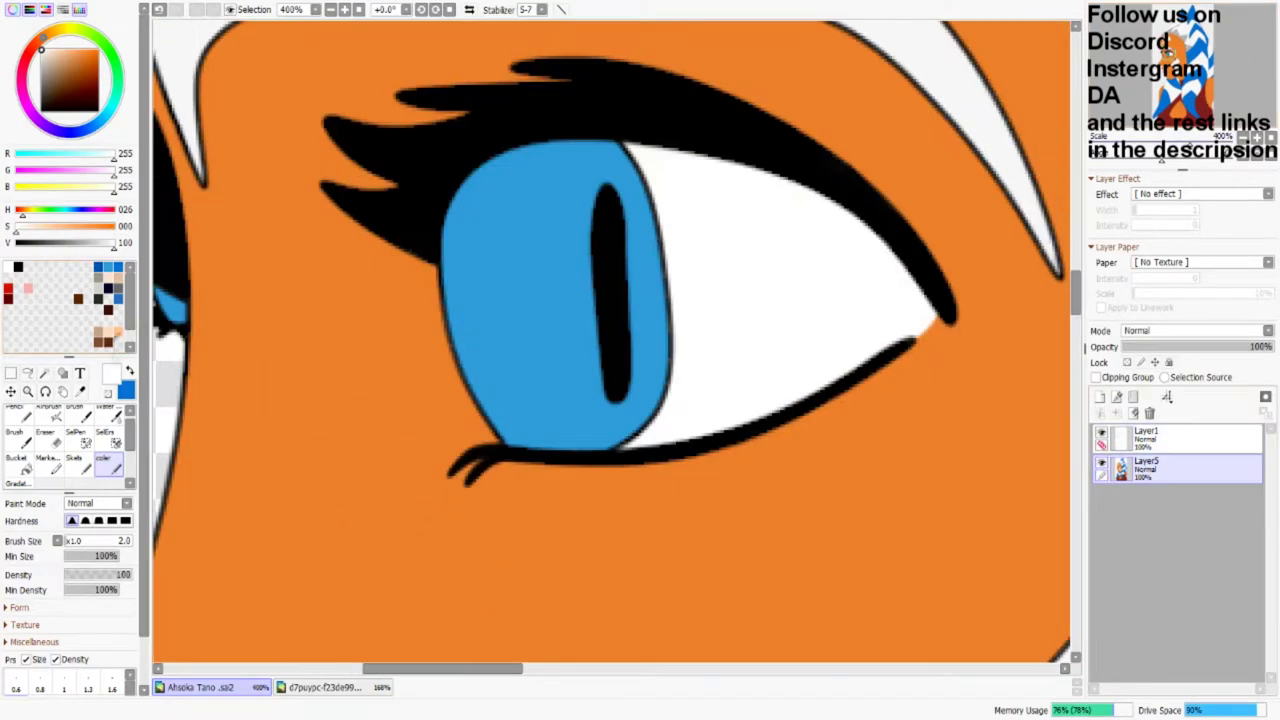
Step: Set the color to dark blue (0, 83, 176), select the iris with the Magic Wand on Layer1, and return to the color brush on Layer5
left_click(104, 268)
left_click(1146, 435)
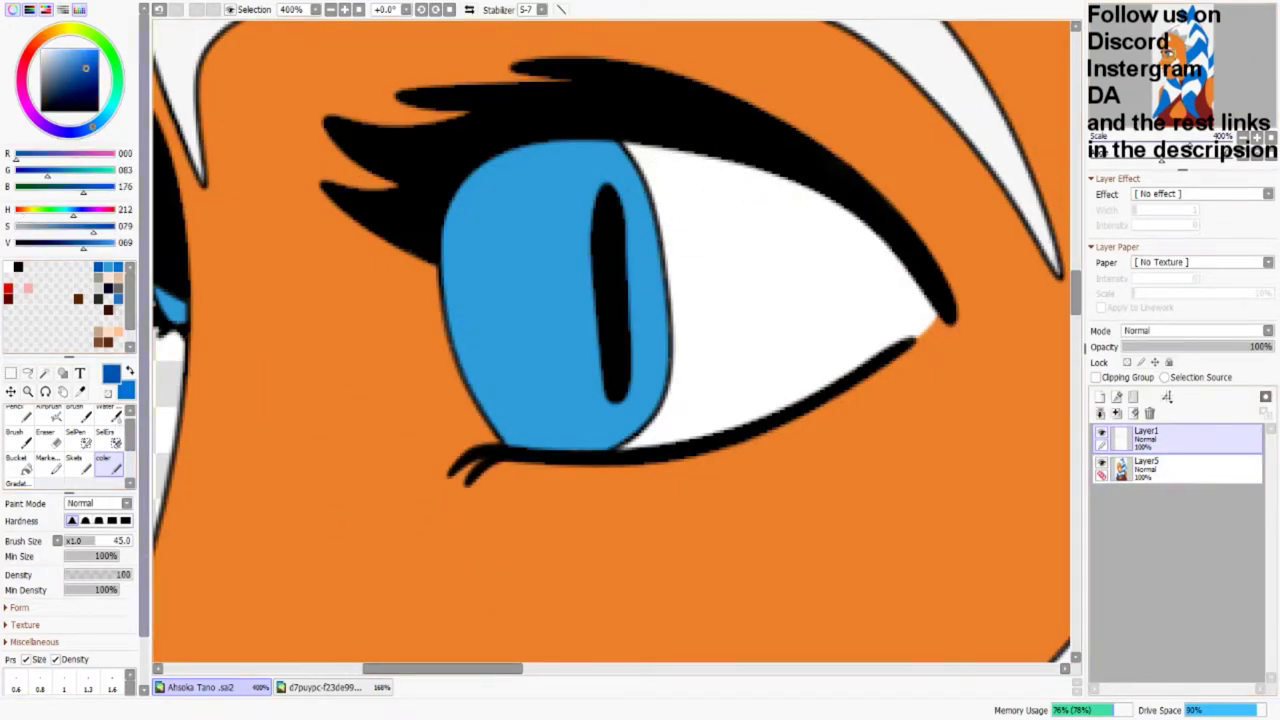
key("g")
left_click(650, 340)
key("b")
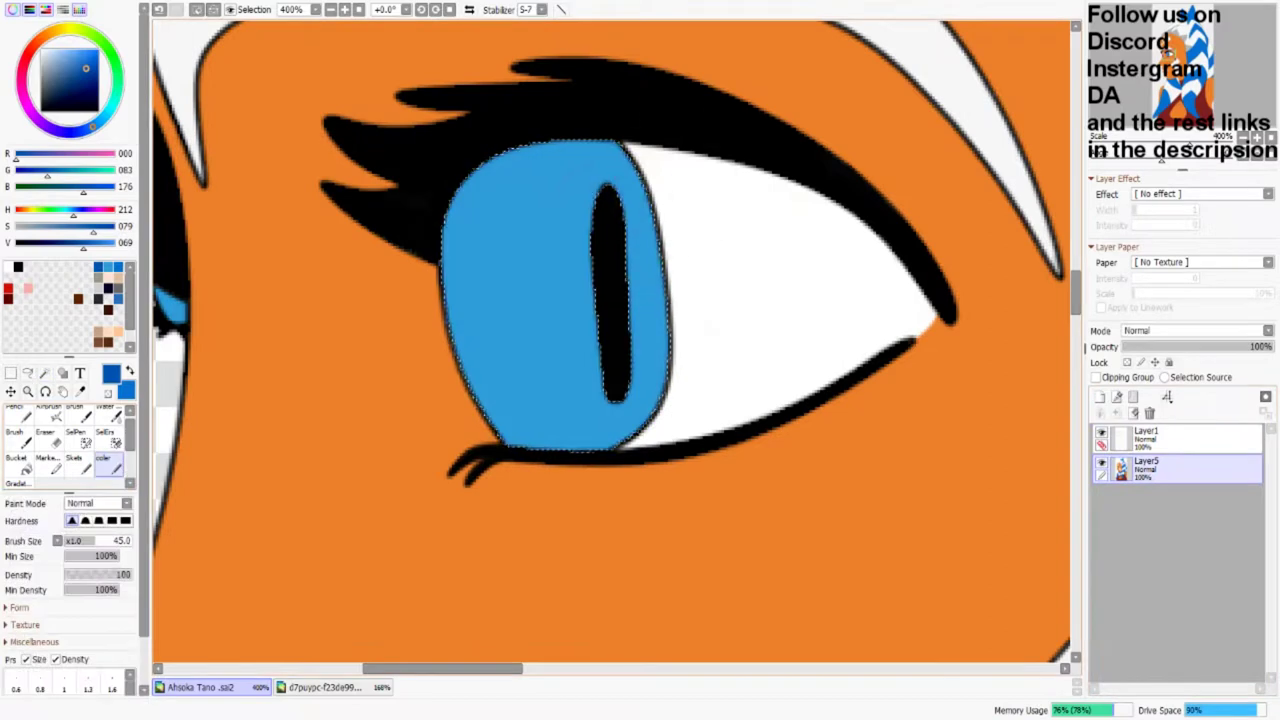
Step: Shade the upper part and pupil side of the iris with soft dark blue, using the color brush at size 146
scroll(612, 340, "down", 3)
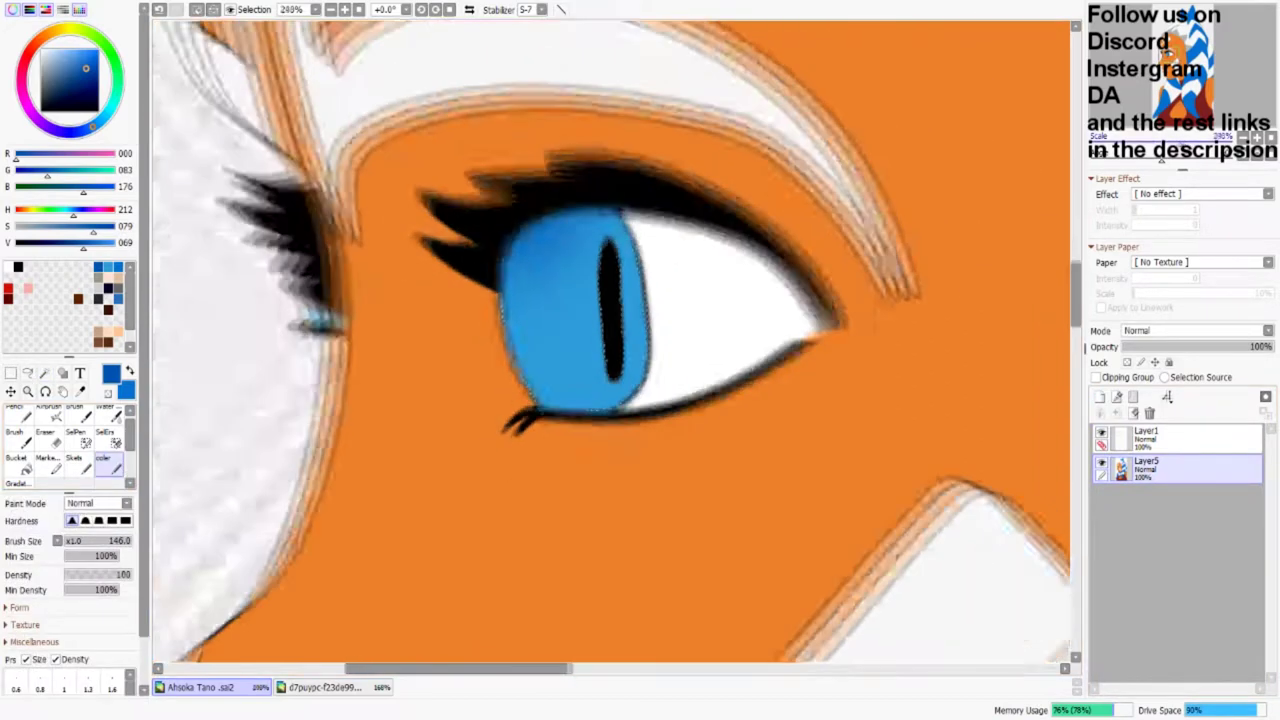
mouse_move(587, 145)
left_mouse_down()
mouse_move(630, 270)
mouse_move(560, 250)
left_mouse_up()
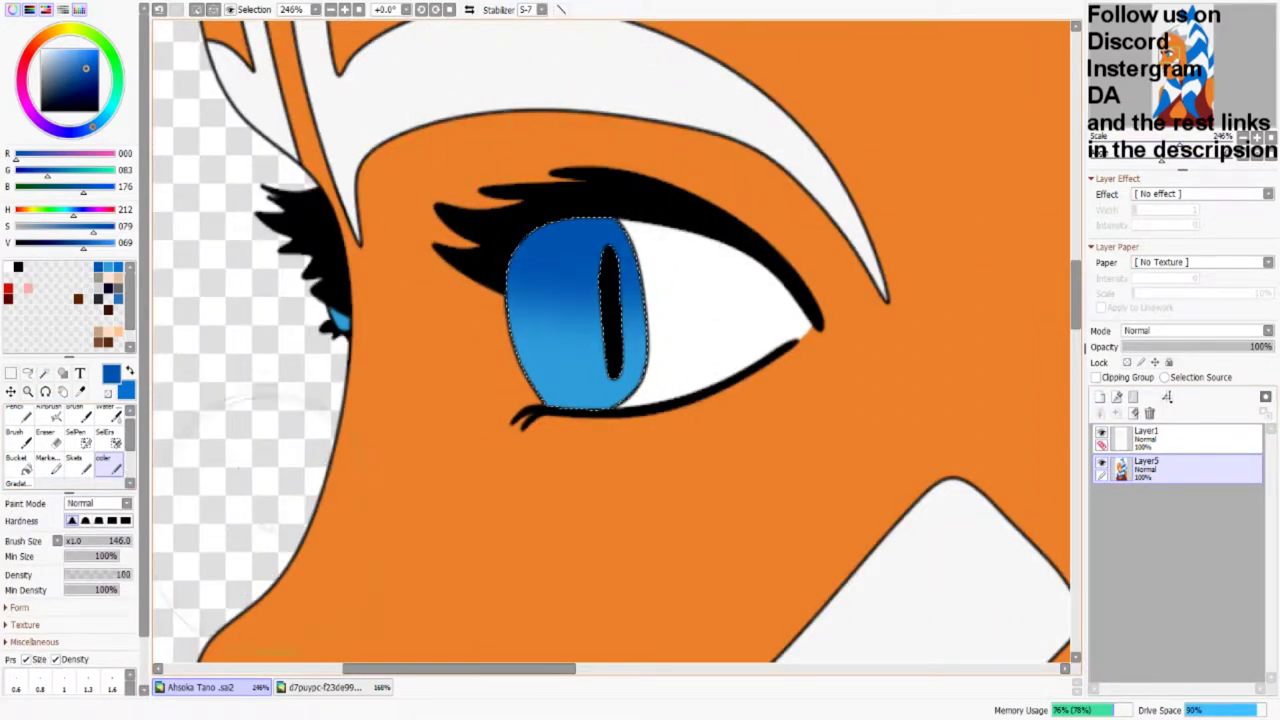
mouse_move(540, 300)
left_mouse_down()
mouse_move(520, 270)
mouse_move(605, 236)
mouse_move(620, 255)
mouse_move(560, 260)
left_mouse_up()
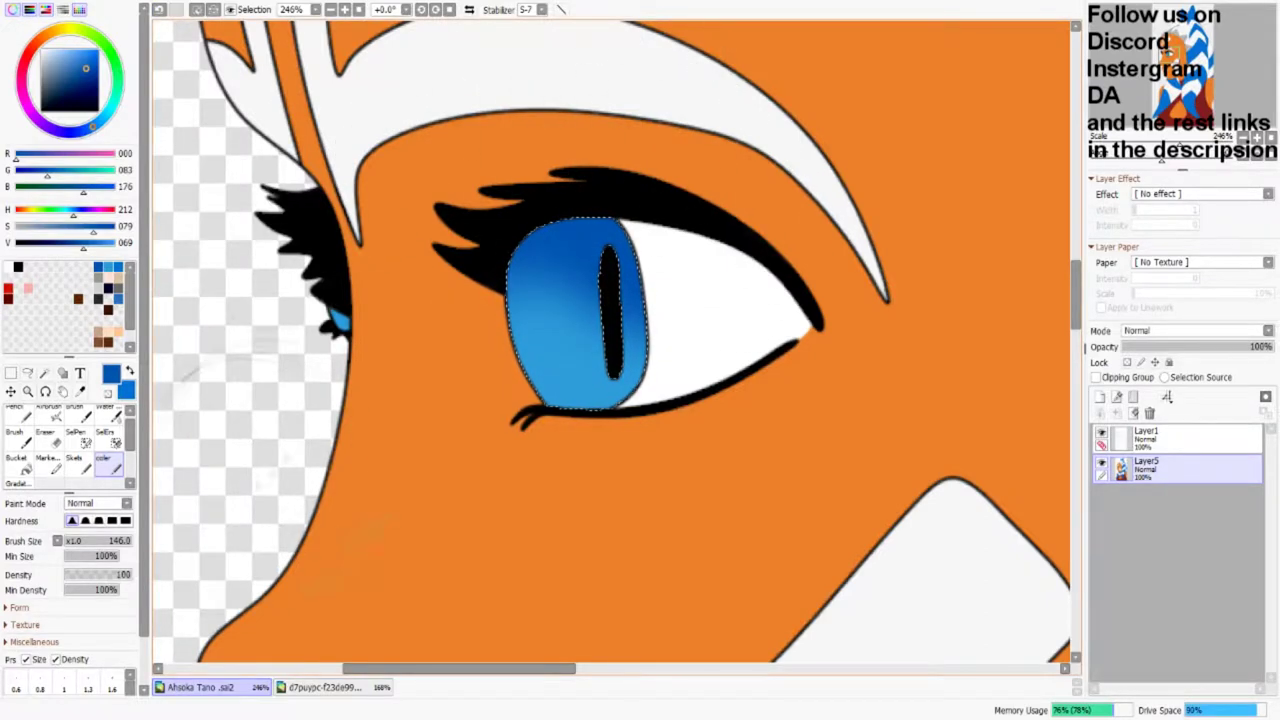
Step: Lighten the lower part of the iris with a paler blue (88, 172, 218) at brush size 146, and clear the selection
left_click(560, 330, "alt")
left_click_drag(86, 230, 69, 230)
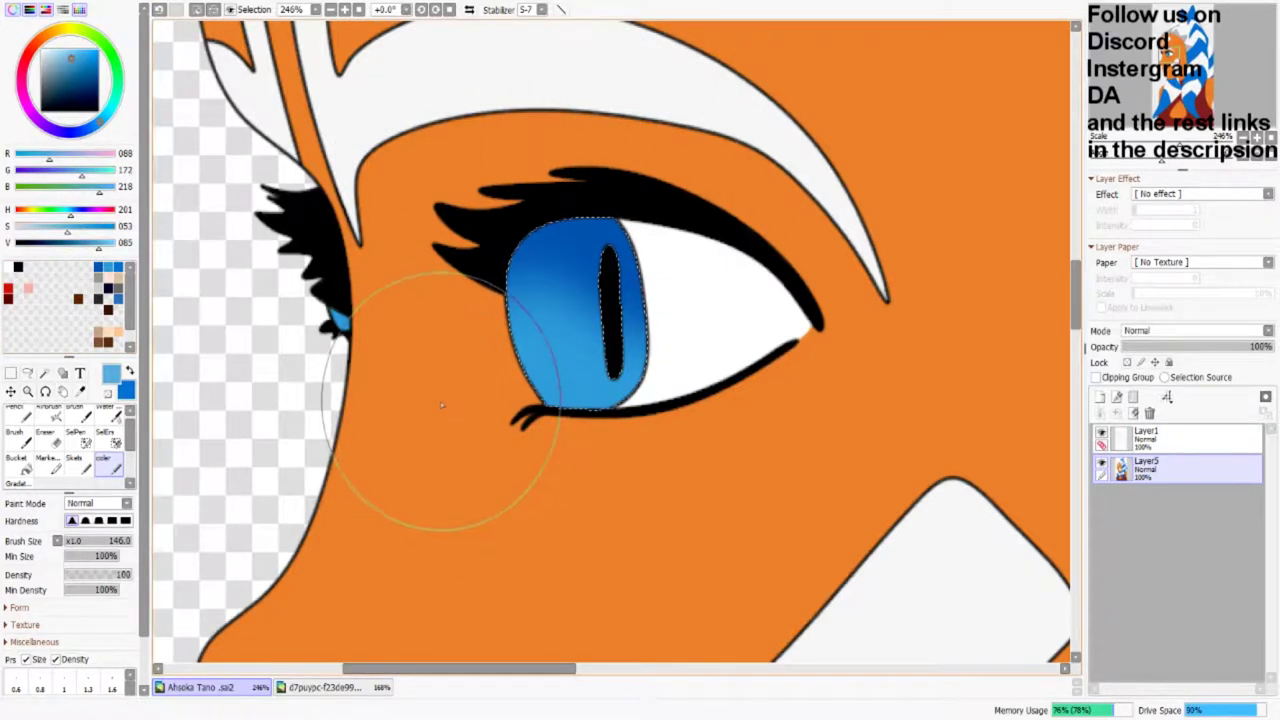
scroll(610, 334, "up", 2)
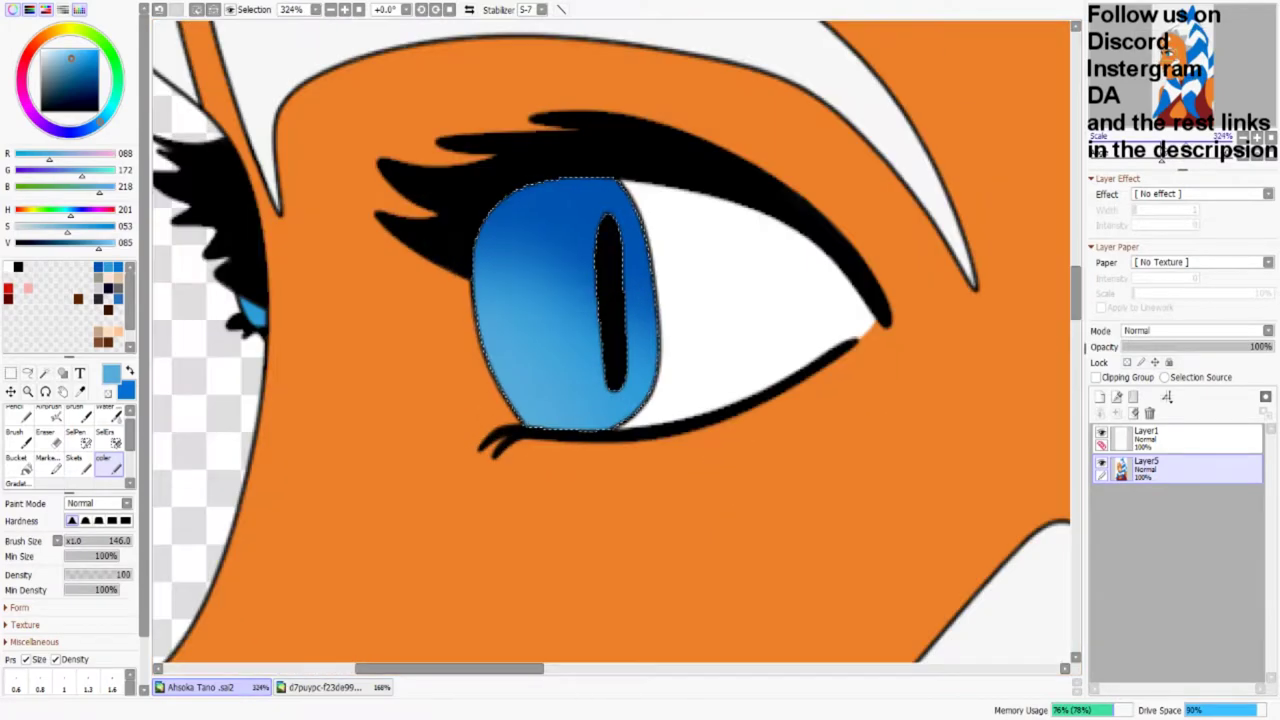
key("ctrl+d")
Step: Select the far eye's visible sliver with the Magic Wand on Layer1 and shade it in dark and light blue on Layer5
left_click(1180, 440)
key("w")
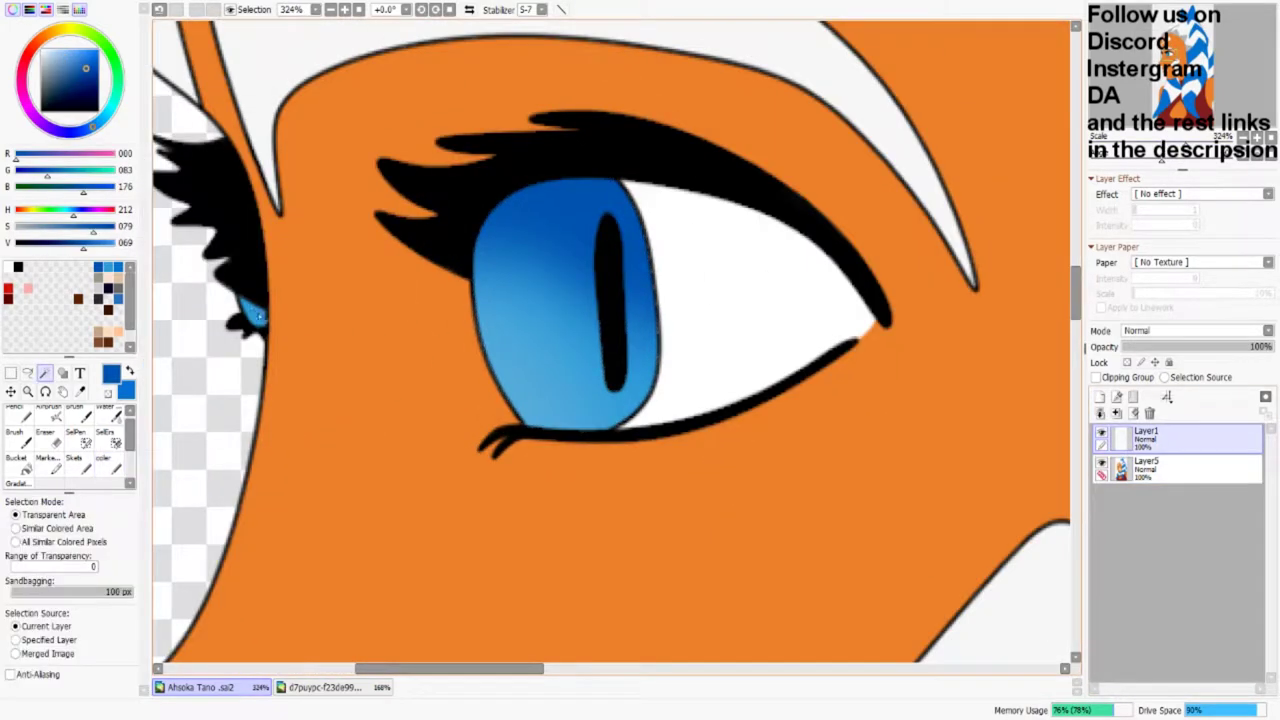
left_click(131, 372)
key("b")
left_click(252, 314)
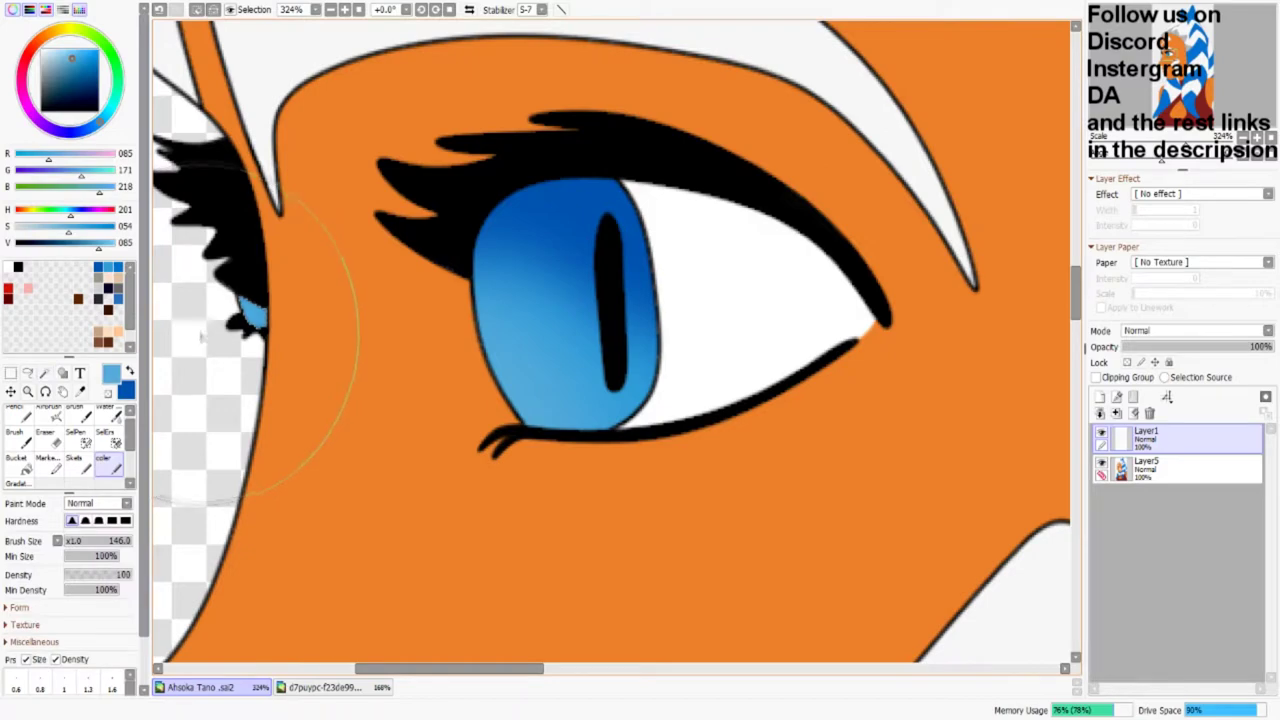
left_click(1180, 468)
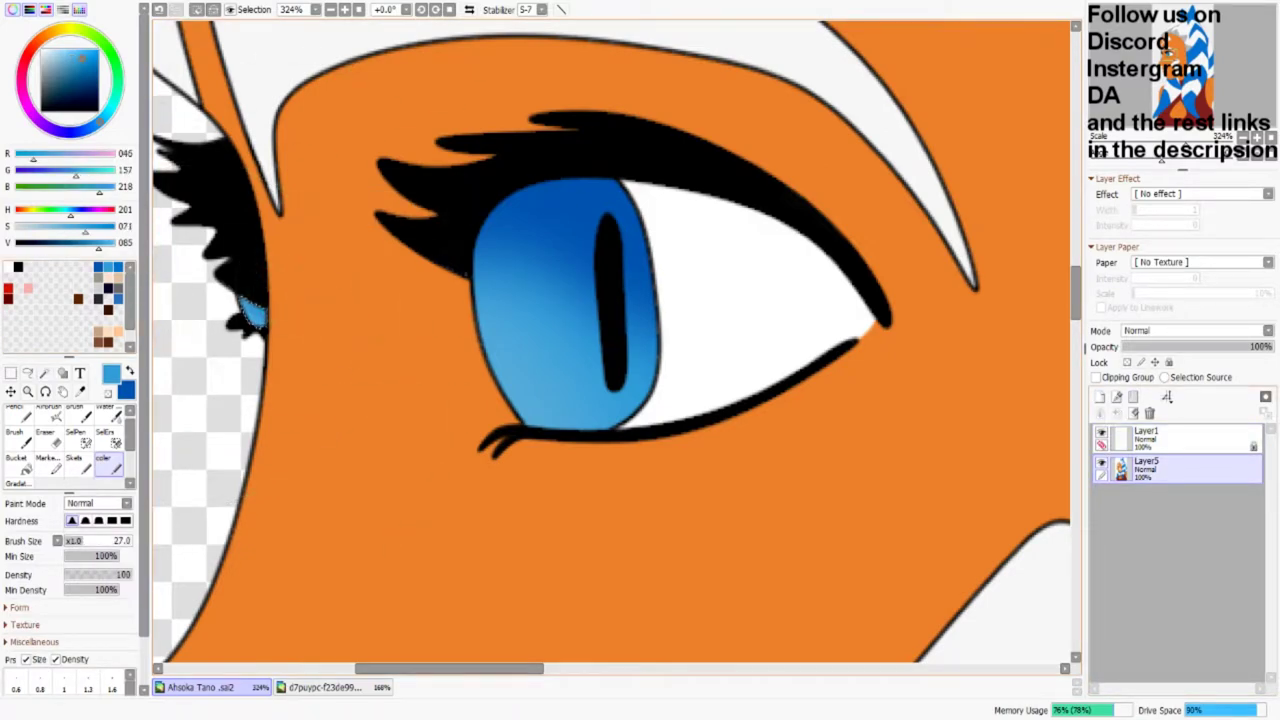
Step: Add a new layer above Layer1, select the iris and pupil with the Magic Wand on Layer1, and return to the new layer
scroll(615, 340, "down", 3)
scroll(615, 340, "up", 2)
key("ctrl+shift+n")
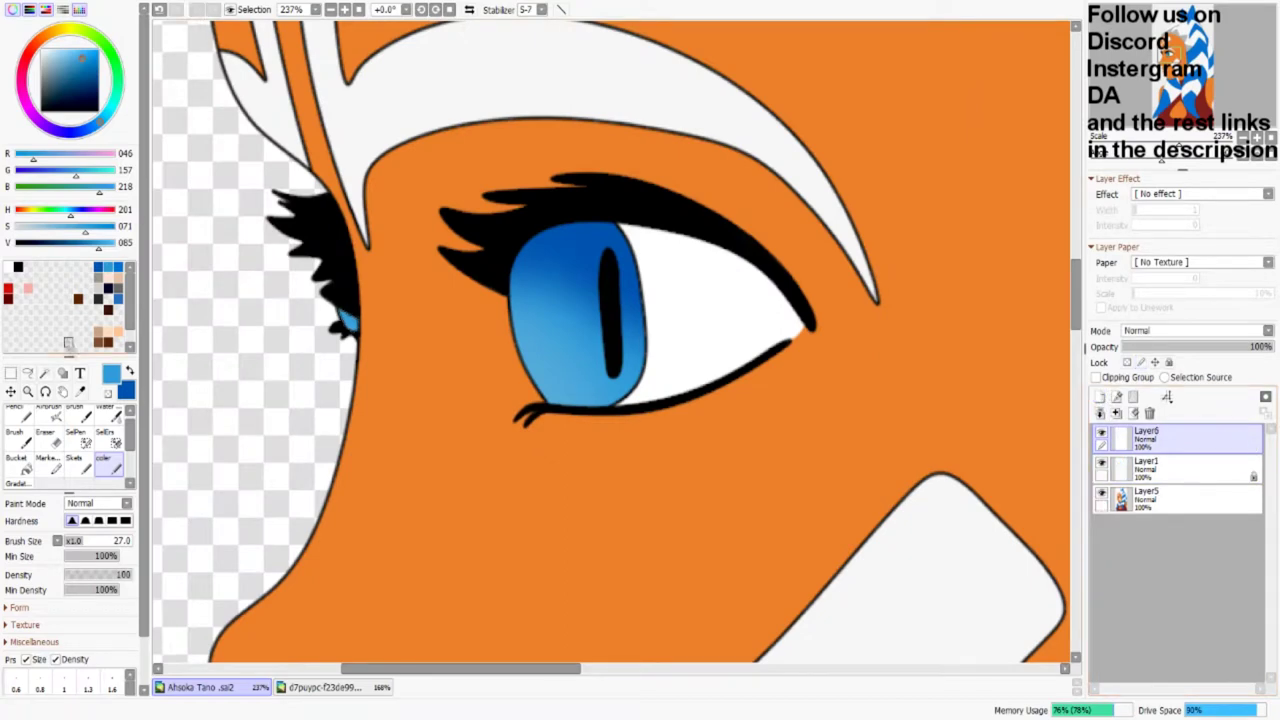
left_click(44, 372)
left_click(1180, 466)
left_click(575, 320)
left_click(1180, 436)
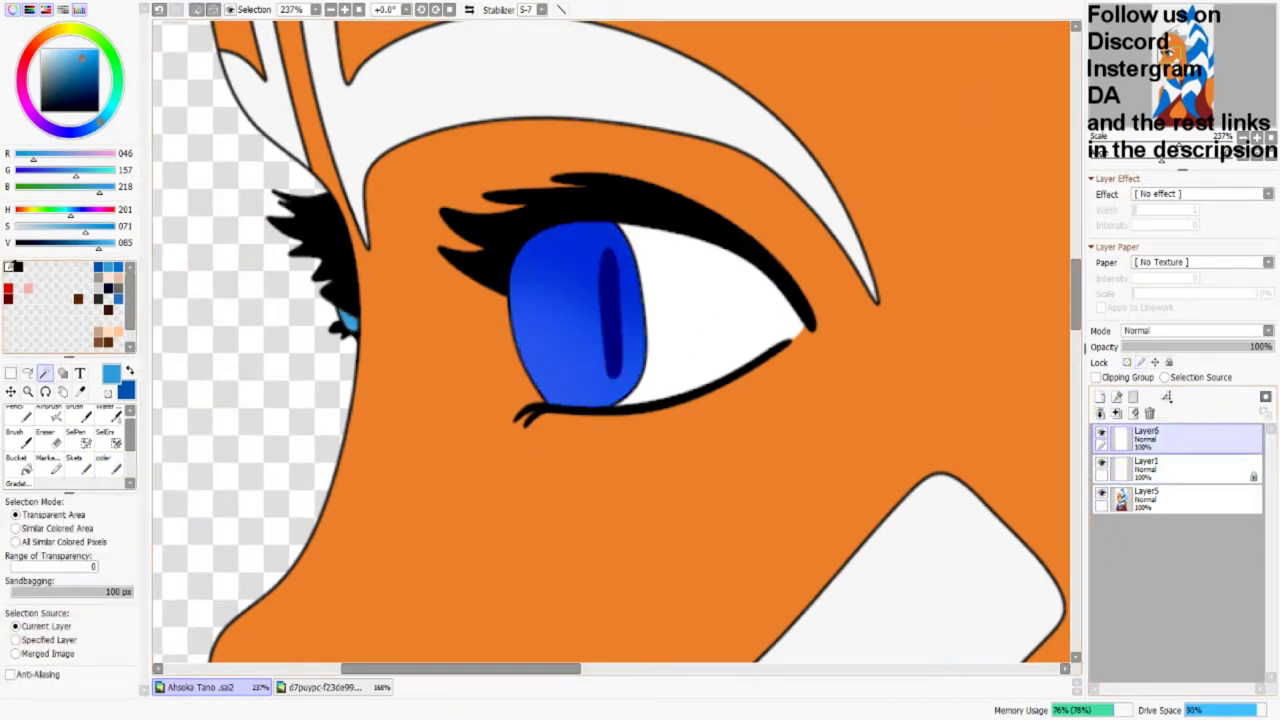
Step: Paint a soft white glow in the lower part of the iris on Layer6 with the color brush at size 58
key("b")
left_click_drag(543, 386, 552, 394)
key("ctrl+z")
scroll(586, 318, "down", 2)
left_click_drag(640, 300, 660, 300)
scroll(561, 373, "down", 5)
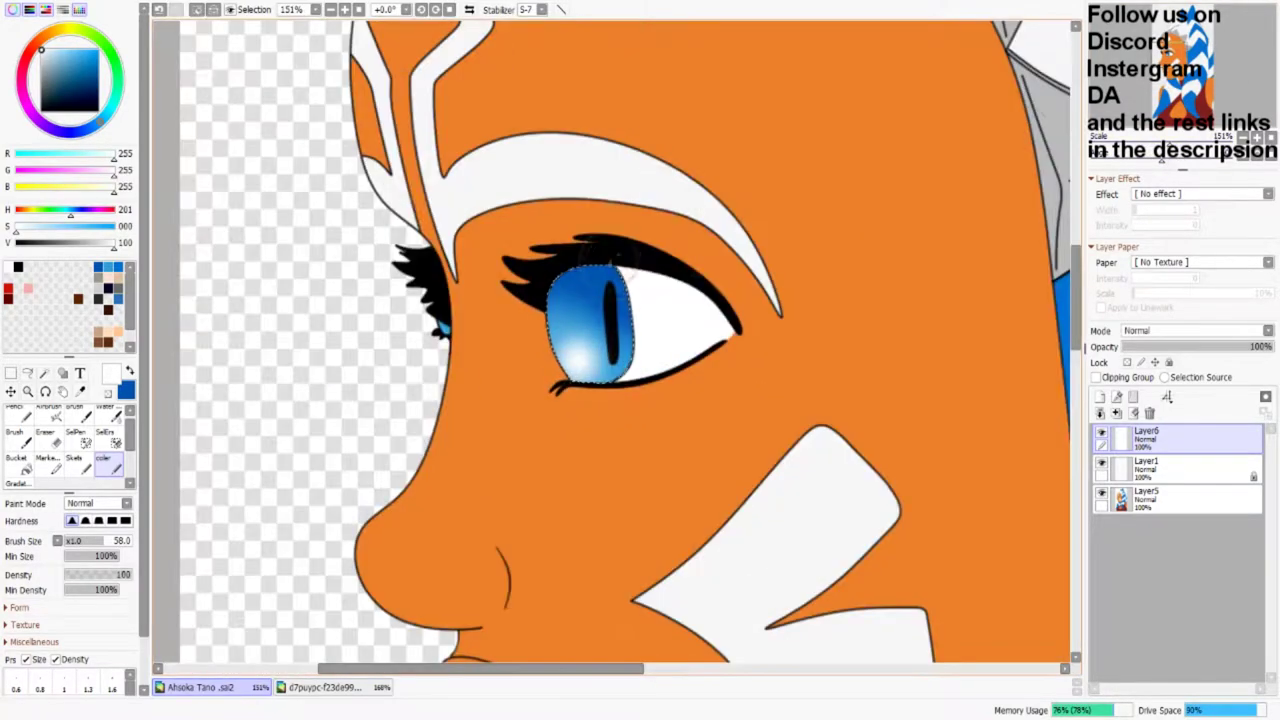
Step: Try a soft white glow on the upper iris and pupil on Layer6 with the color brush at sizes 184 and 78
scroll(561, 373, "down", 2)
scroll(517, 274, "up", 5)
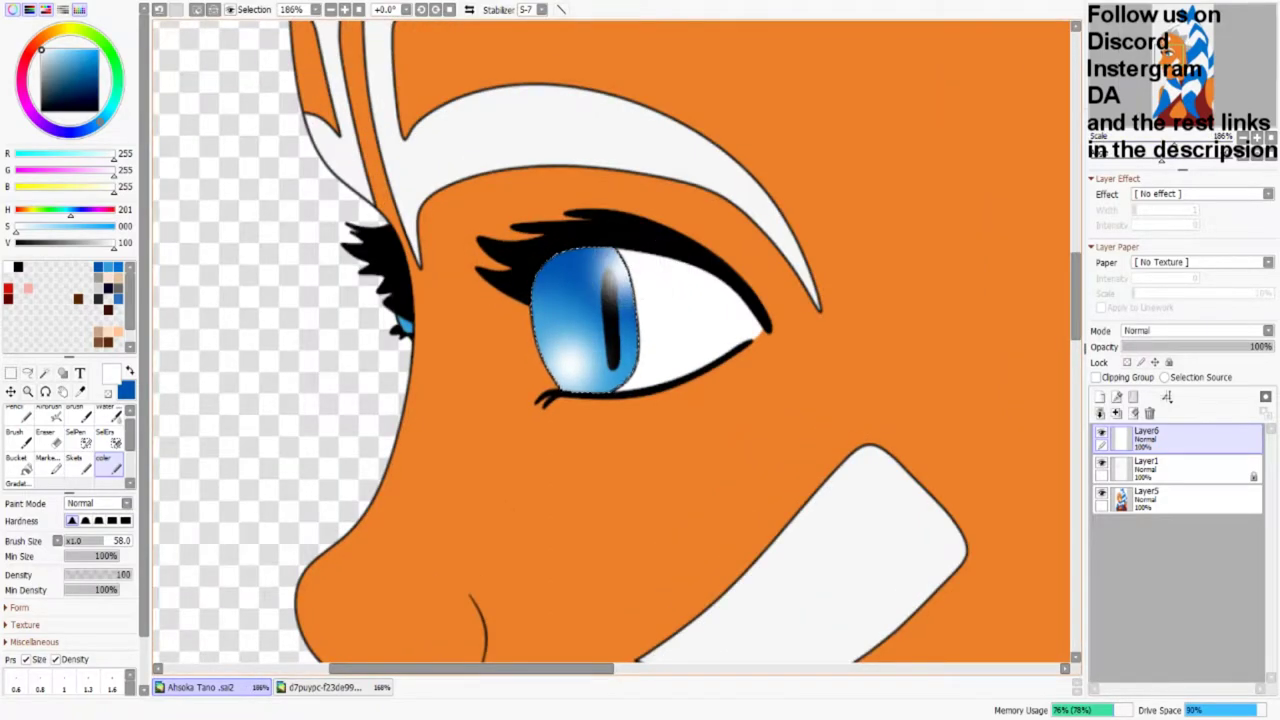
scroll(600, 310, "down", 5)
scroll(650, 290, "up", 2)
left_click_drag(690, 282, 720, 281)
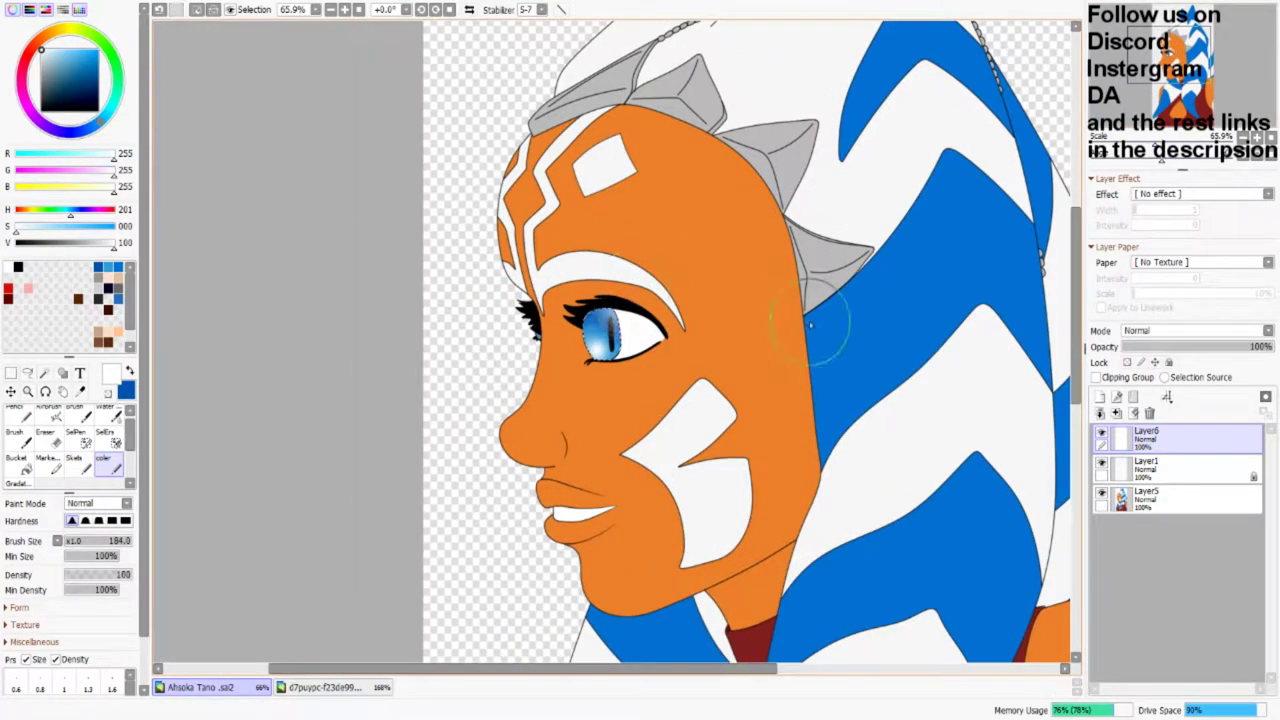
scroll(615, 325, "up", 3)
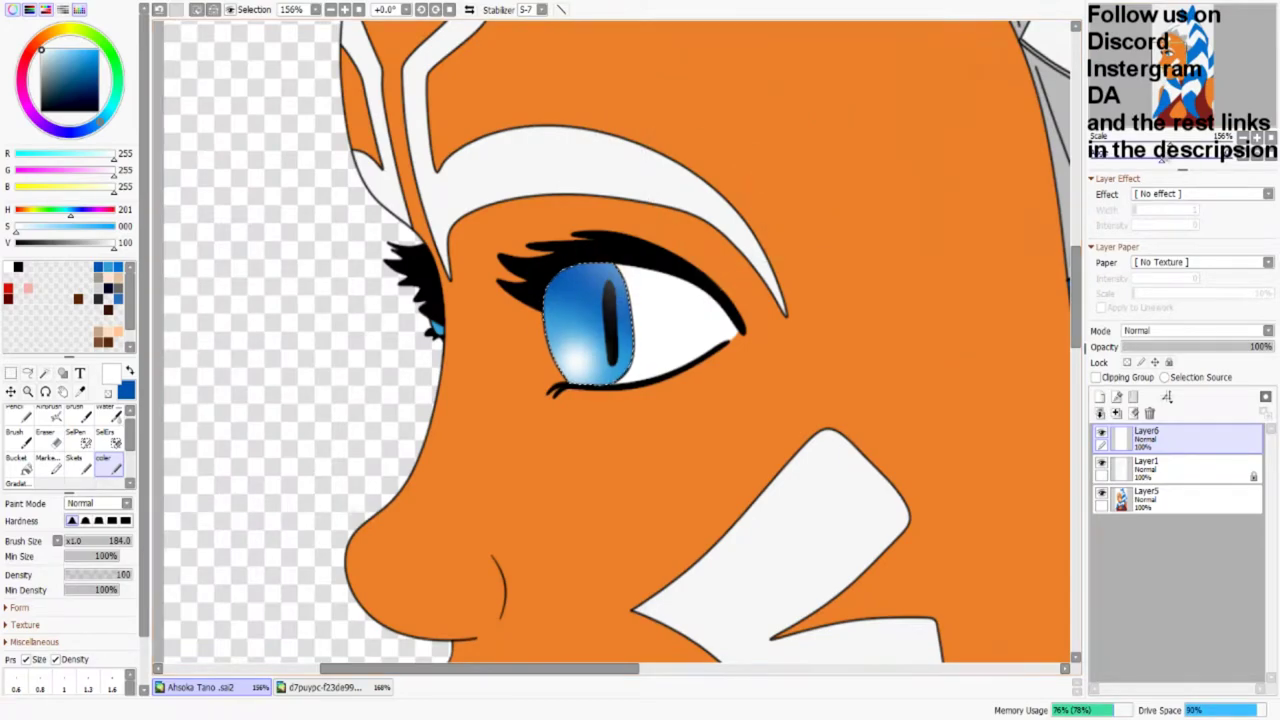
scroll(612, 328, "down", 4)
scroll(612, 328, "up", 1)
left_click_drag(642, 277, 627, 277)
scroll(627, 277, "down", 1)
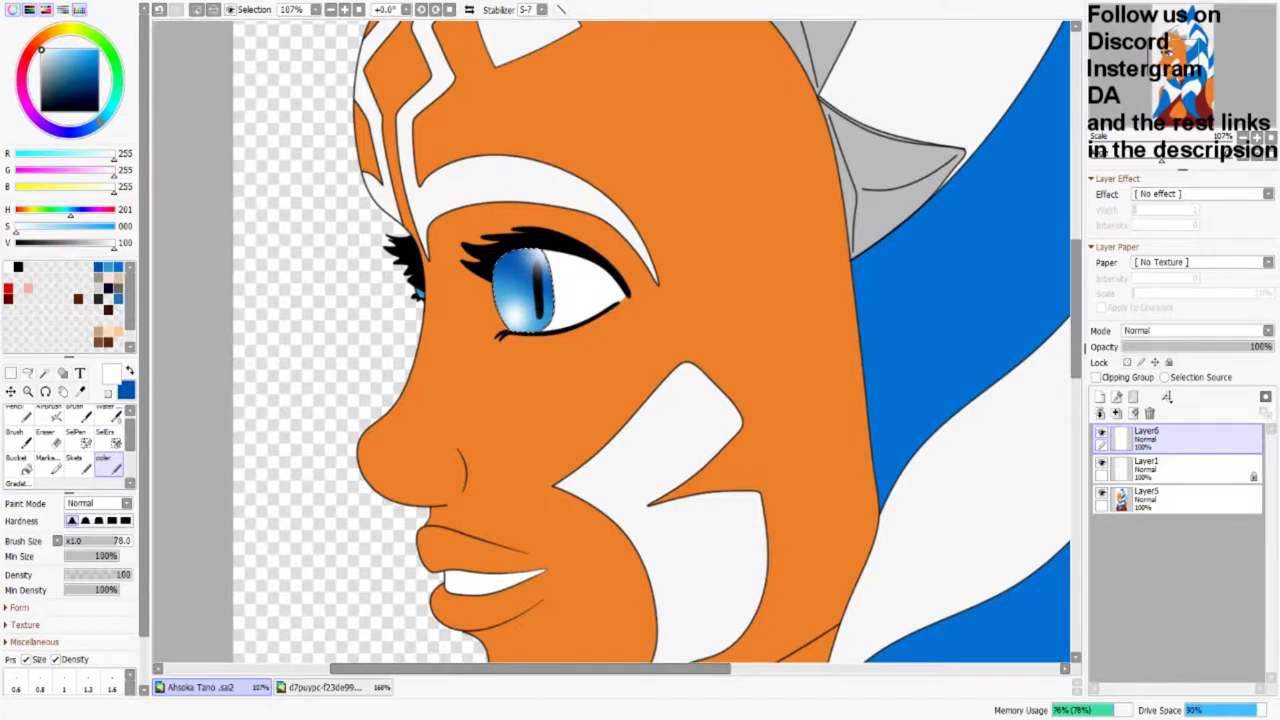
scroll(522, 440, "down", 3)
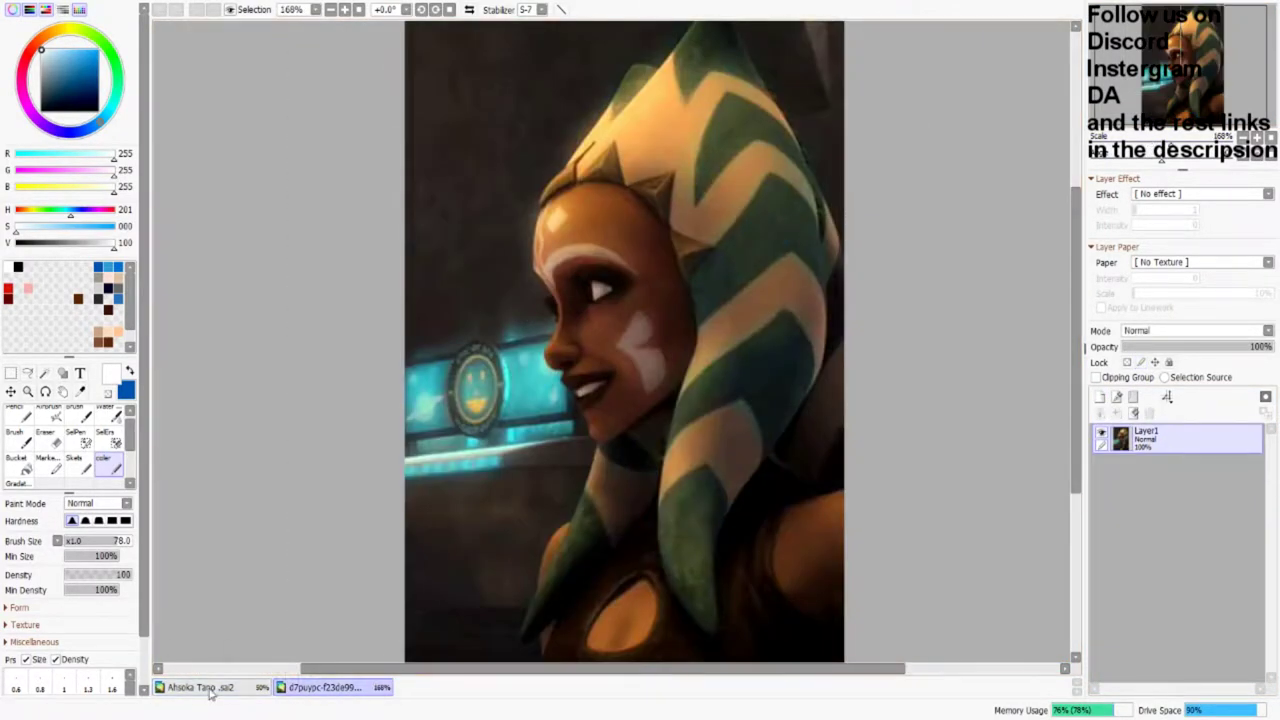
Step: Return to the Ahsoka Tano drawing, duplicate Layer5, darken the copy, hide the original, and keep Layer6 visible
left_click(205, 688)
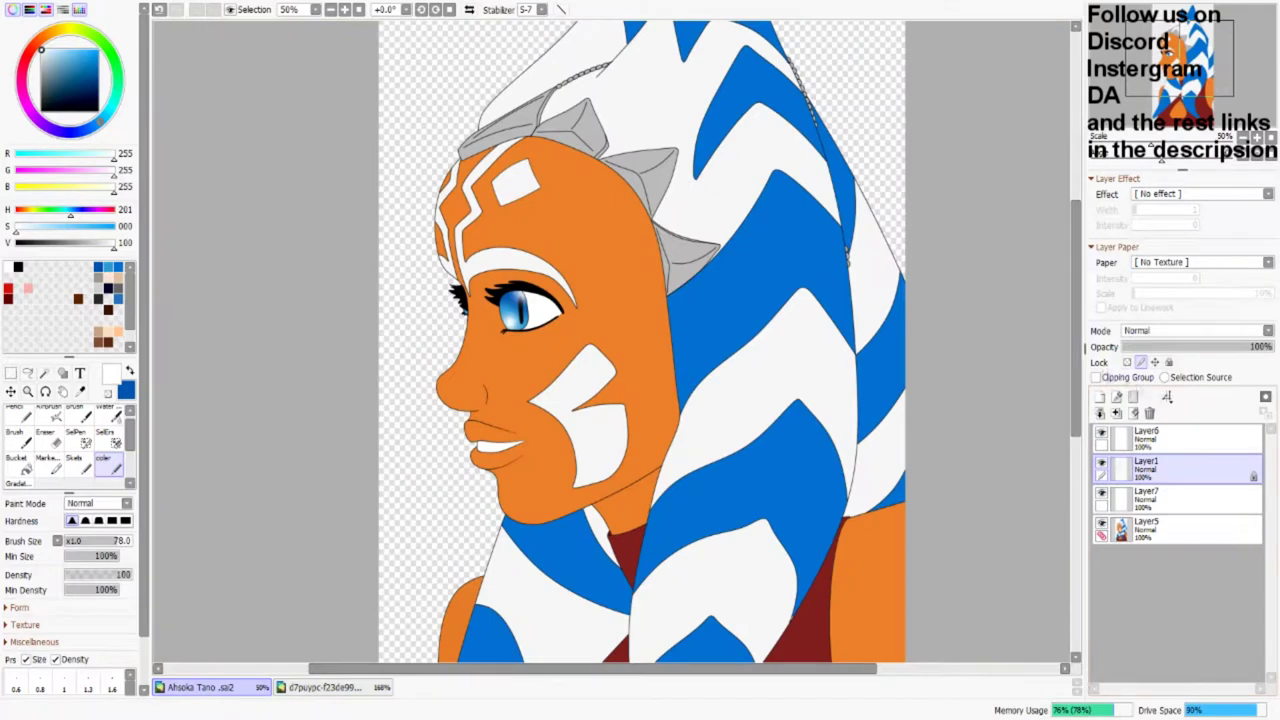
key("e")
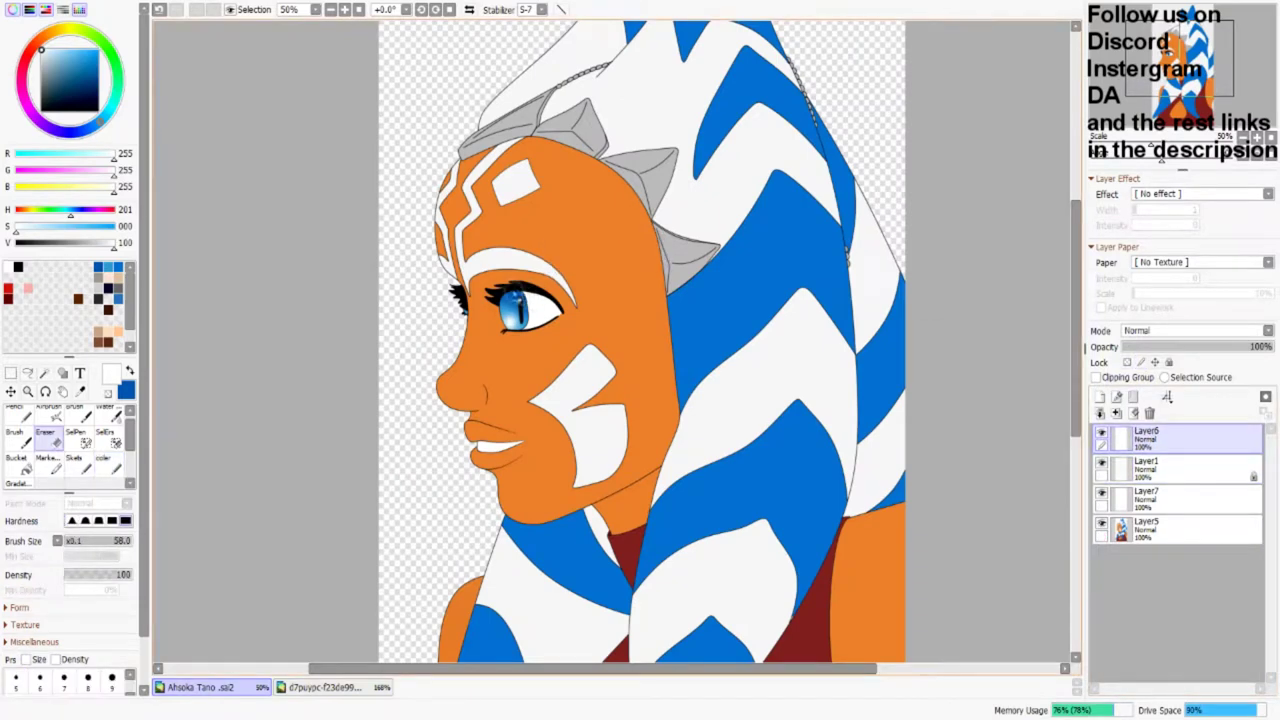
left_click(1180, 530)
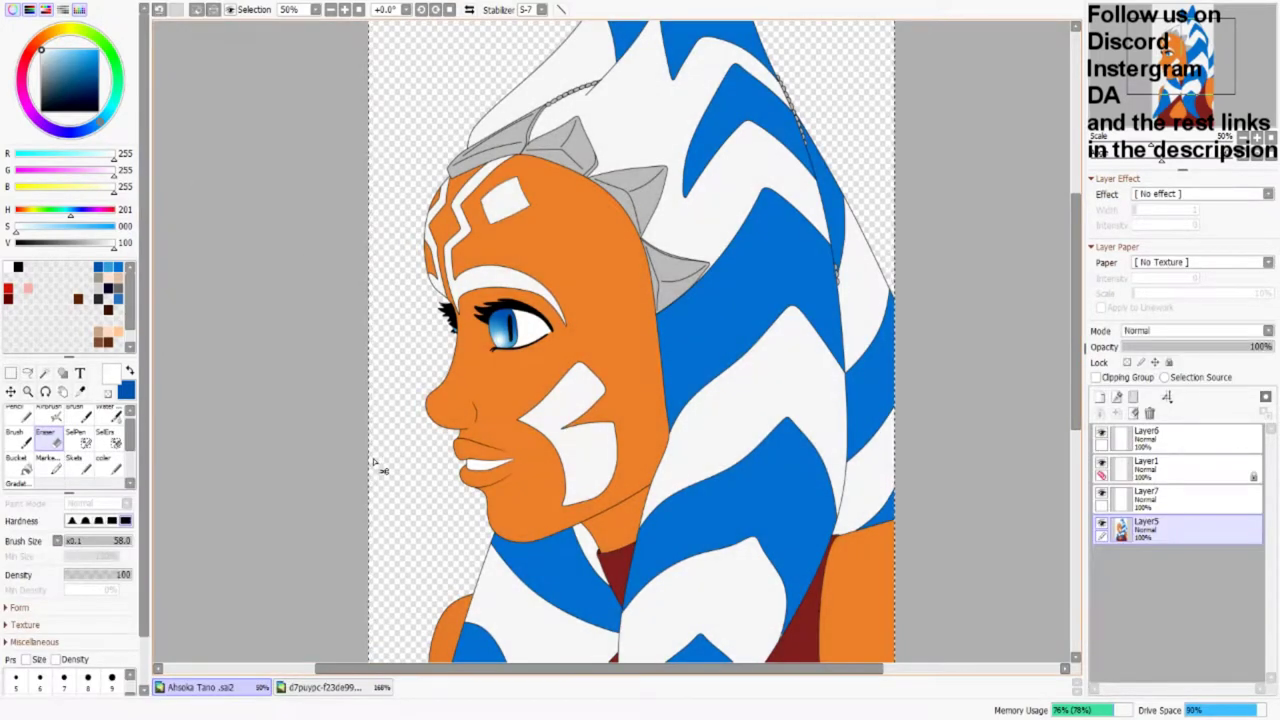
left_click(1100, 412)
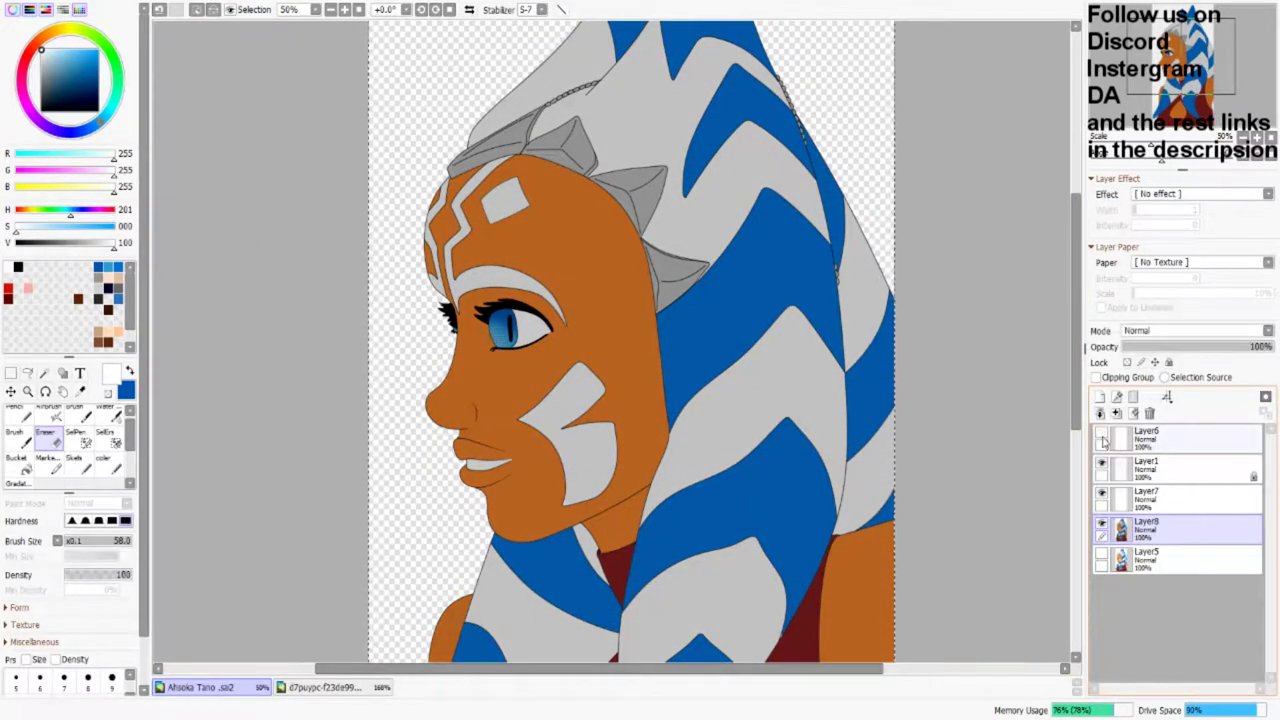
left_click(1110, 440)
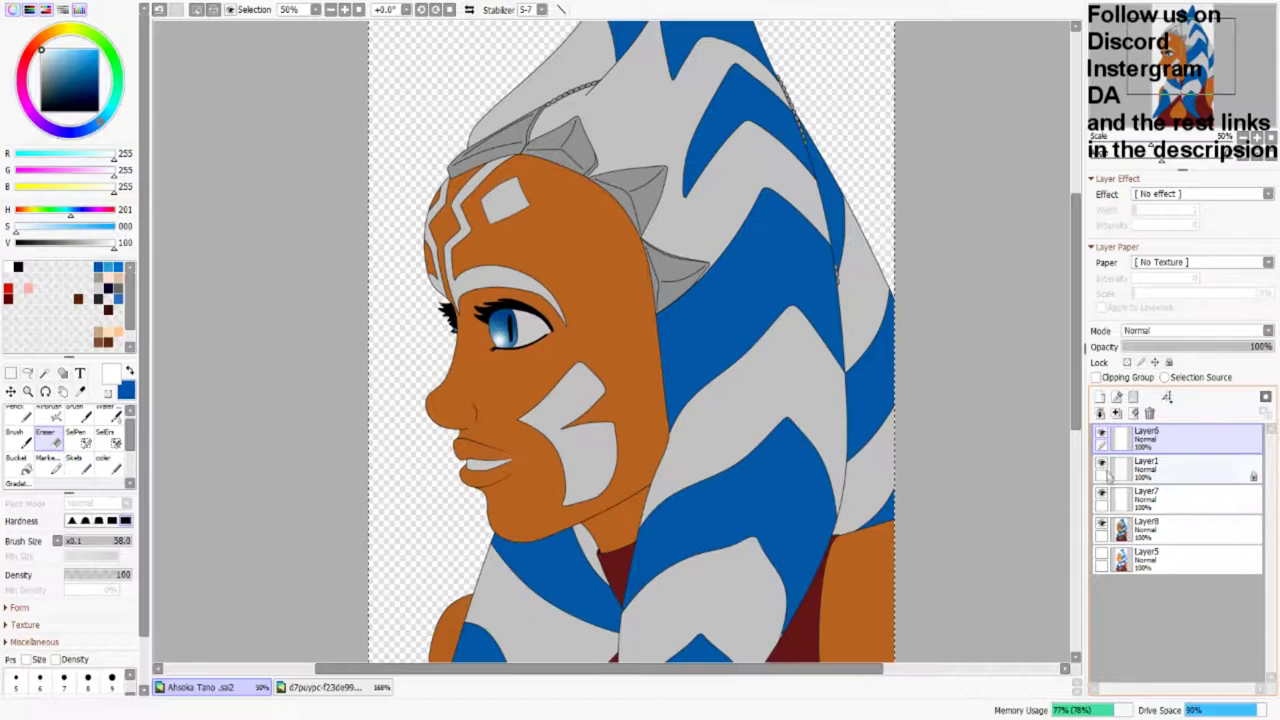
Step: Clear the old selection and select the face, forehead markings and eye white with the Magic Wand on Layer1
left_click(1146, 468)
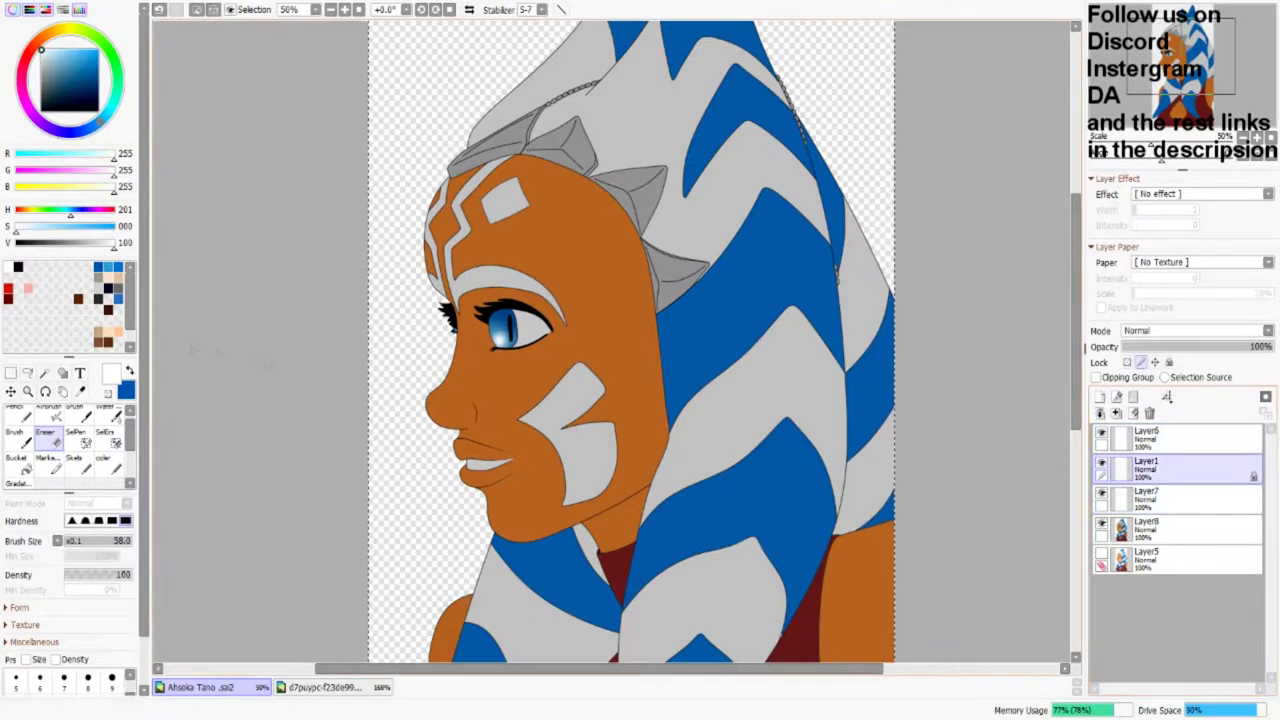
left_click(44, 372)
left_click(600, 400)
key("ctrl+d")
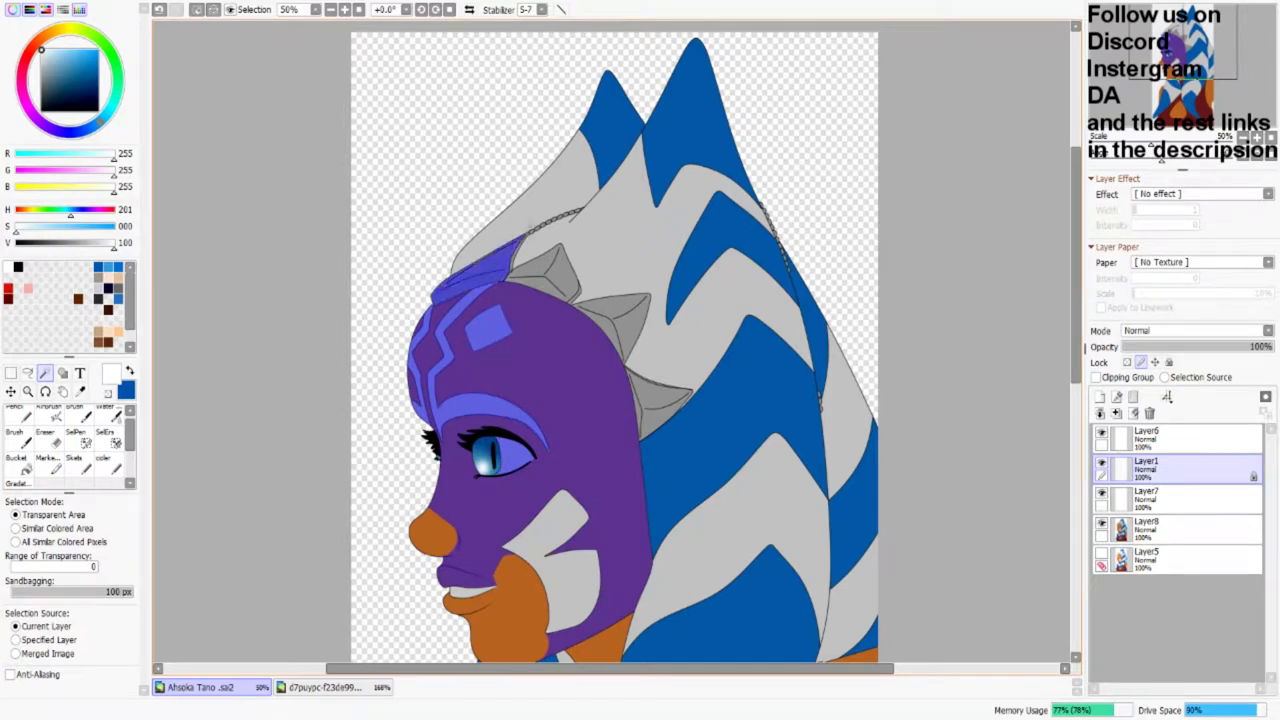
left_click(345, 687)
key("ctrl+Tab")
Step: Add the front of the headdress, both horn tips and the grey headband pieces to the selection with Magic Wand and SelPen at size 112
left_click(584, 234)
left_click(560, 206)
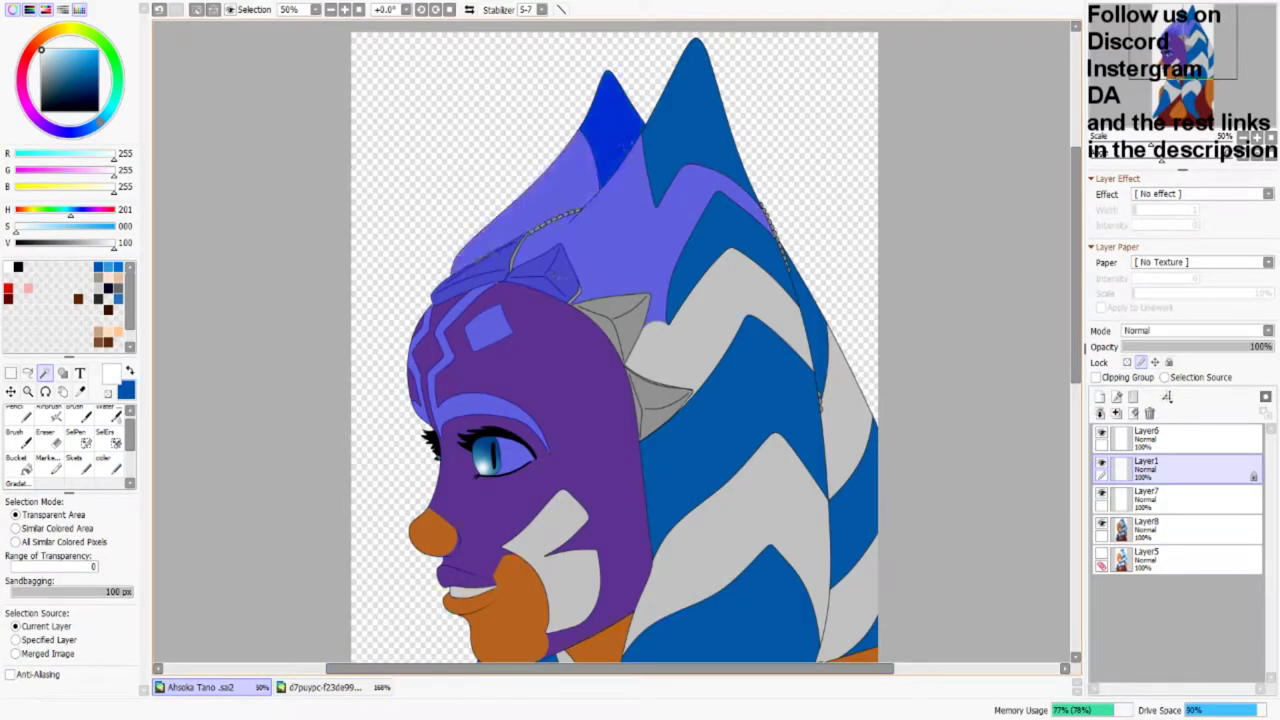
left_click(695, 115)
left_click(76, 436)
left_click_drag(520, 265, 490, 268)
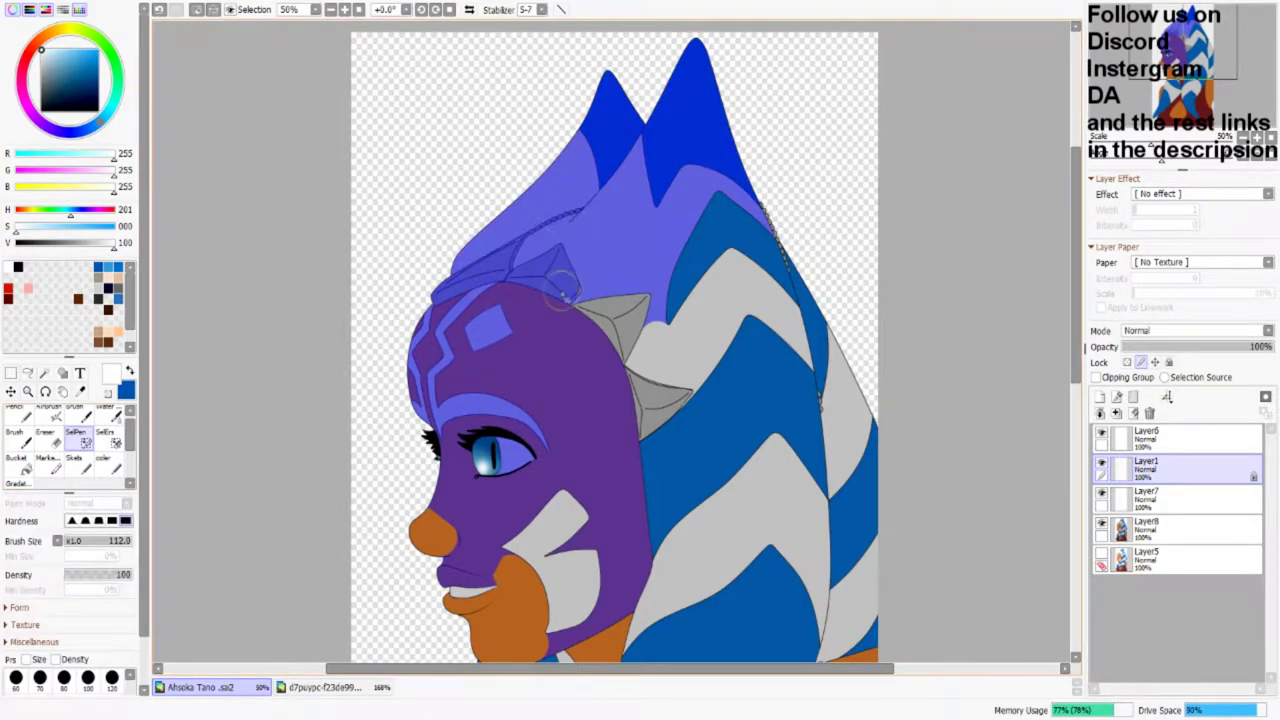
mouse_move(590, 305)
left_mouse_down()
mouse_move(654, 265)
mouse_move(674, 285)
mouse_move(738, 195)
left_mouse_up()
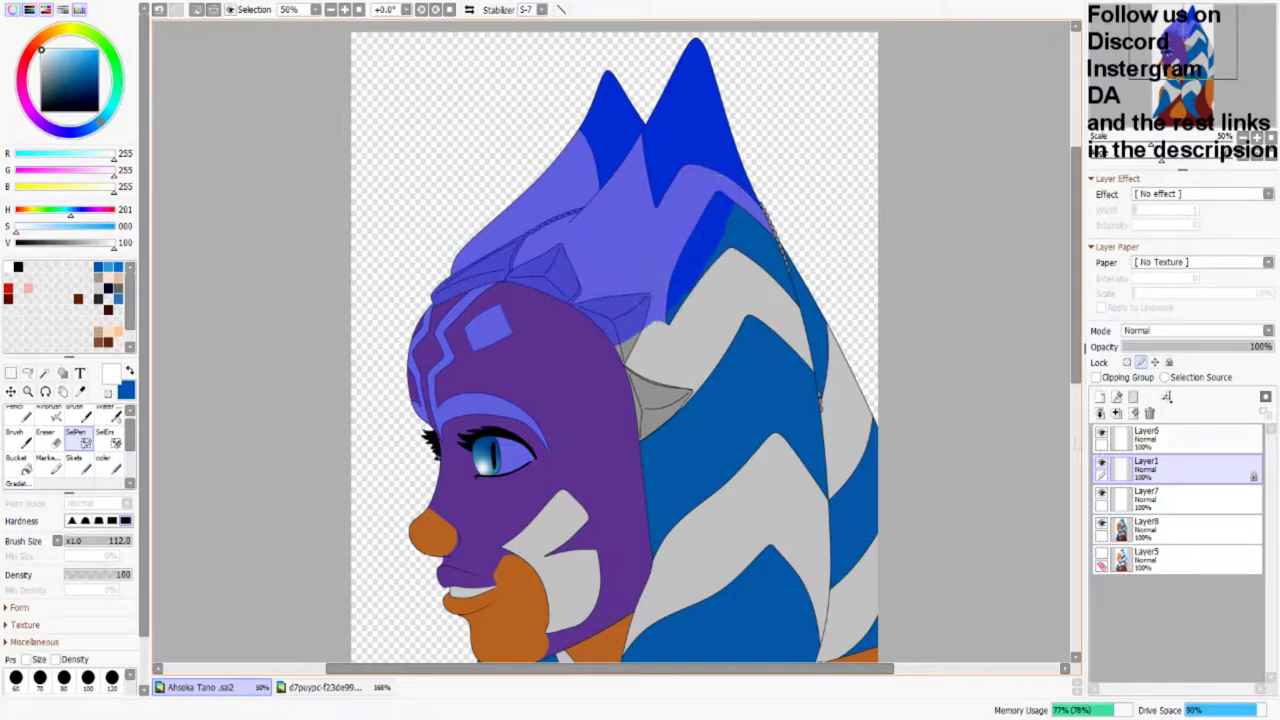
Step: Add the upper blue and white headdress stripes and the remaining headband spikes to the selection with the Magic Wand
key("w")
left_click(735, 290)
left_click(655, 392)
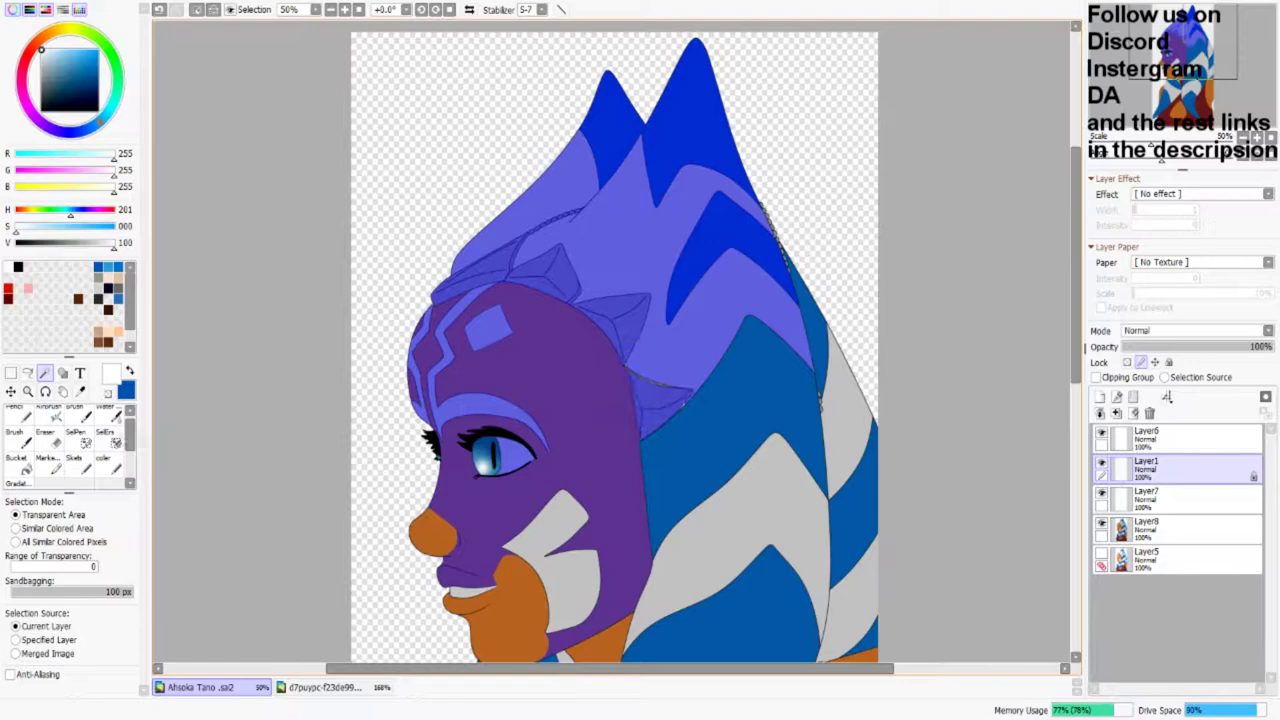
key("s")
key("w")
left_click(665, 405)
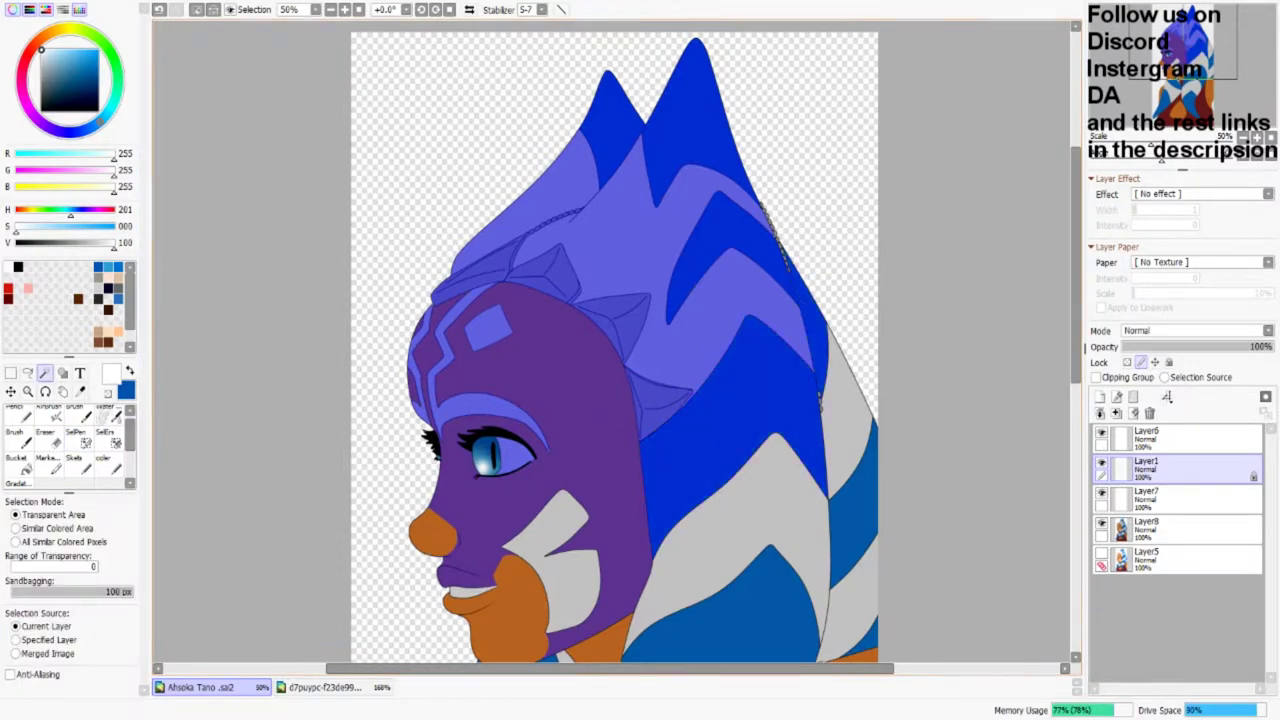
Step: Paint the bead string along the headdress's back edge into the selection with the SelPen at size 7
key("s")
scroll(750, 166, "up", 6)
key("bracketleft")
key("bracketleft")
key("bracketleft")
key("bracketleft")
key("bracketleft")
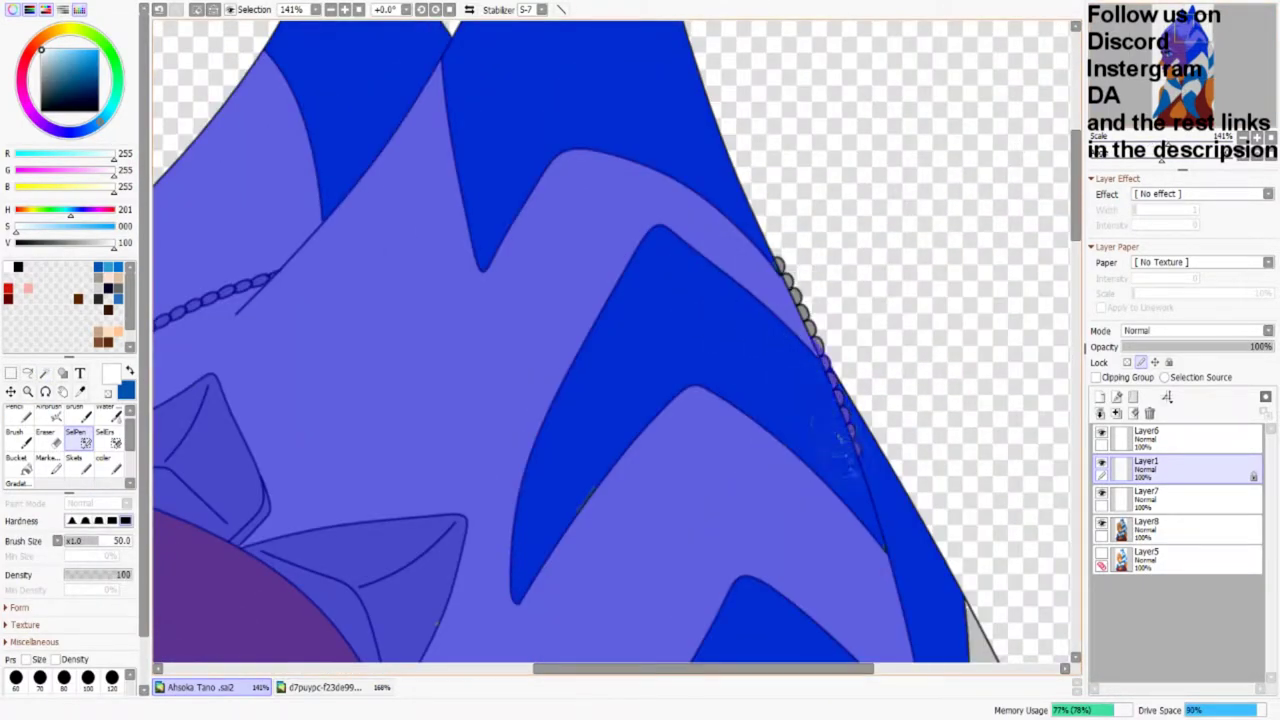
scroll(802, 367, "up", 5)
left_click_drag(604, 325, 578, 325)
left_click(590, 320)
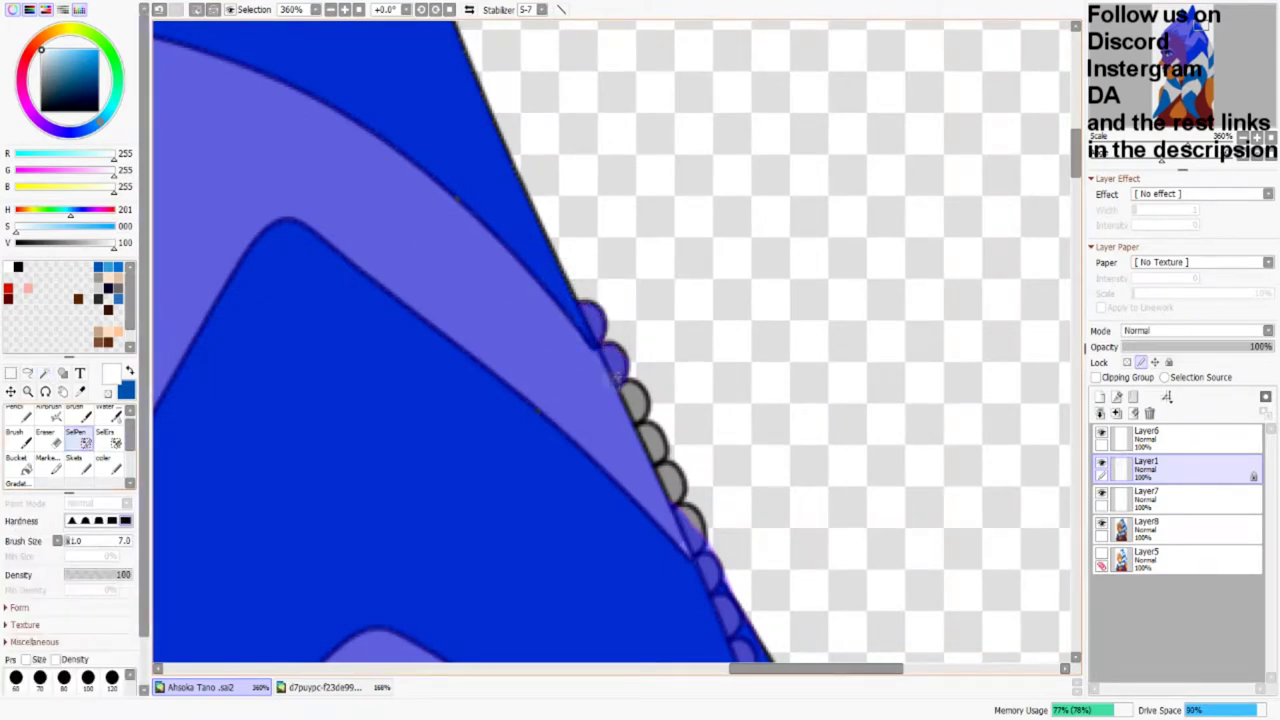
scroll(630, 390, "down", 3)
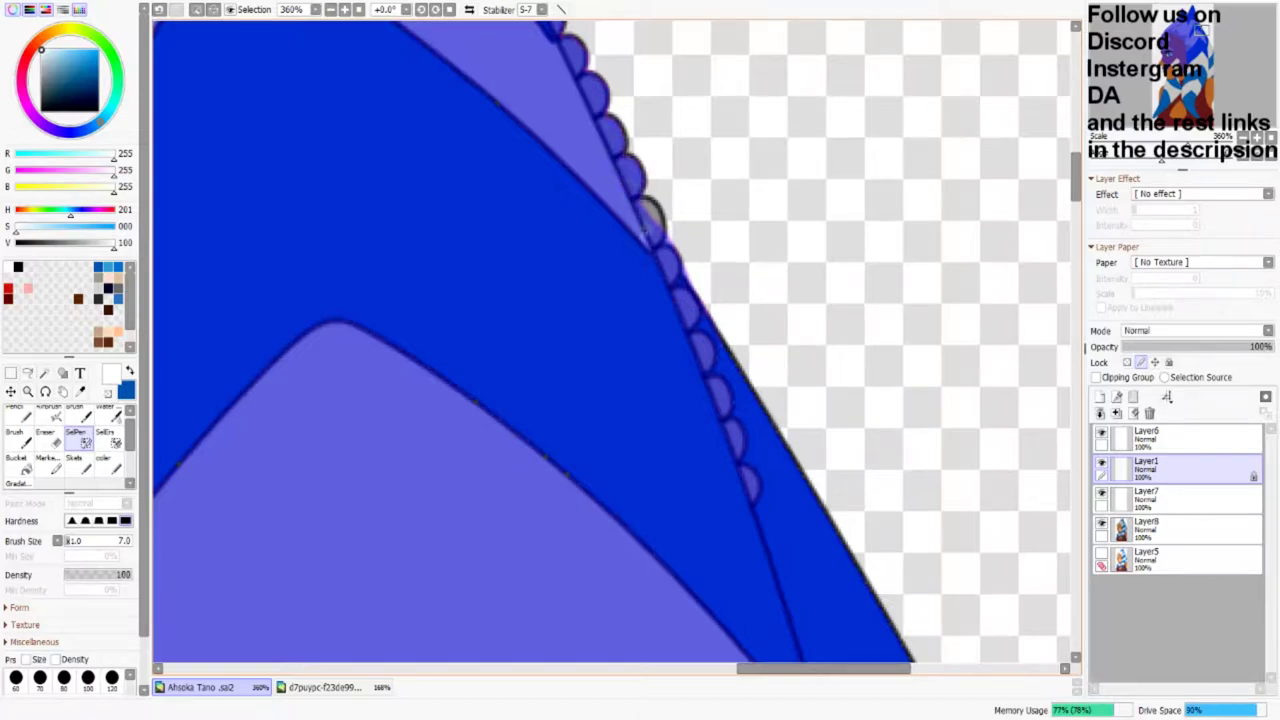
scroll(855, 371, "down", 7)
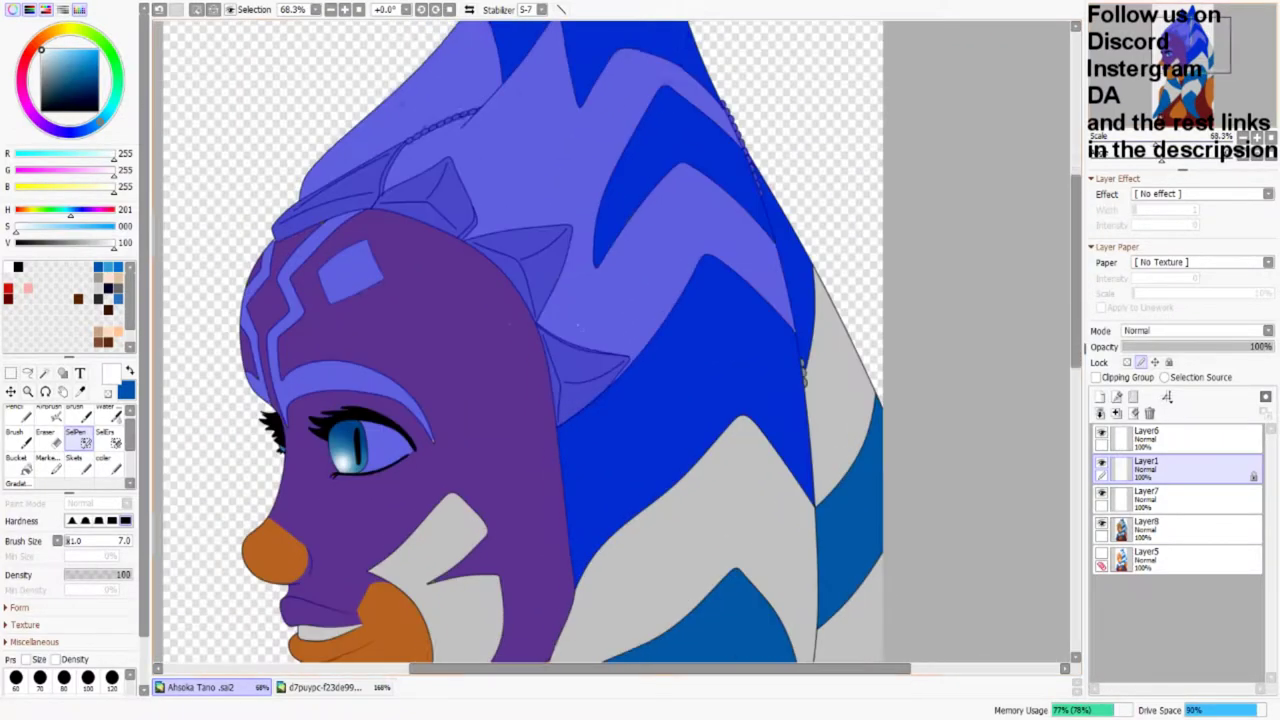
Step: Add the rear headdress stripes, the large white chevron and the remaining beads to the selection
key("w")
left_click(855, 371)
left_click(850, 560)
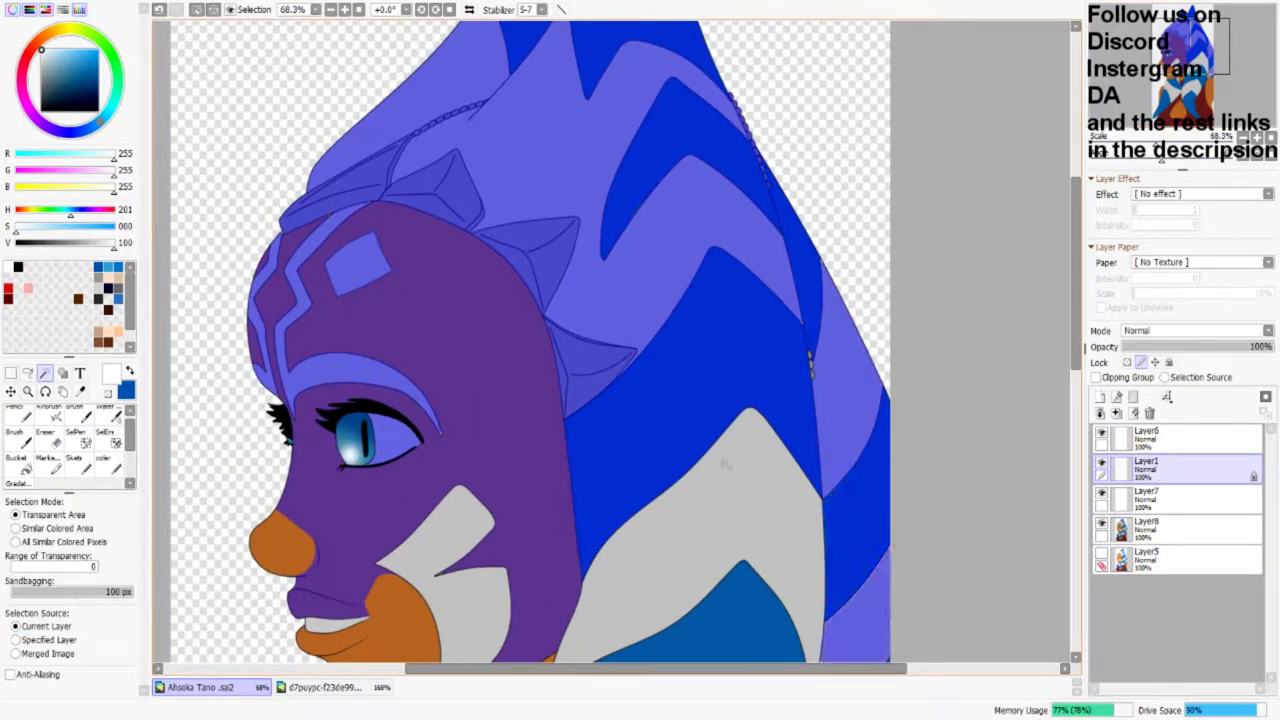
left_click(726, 464)
left_click_drag(810, 360, 830, 255)
key("s")
scroll(830, 253, "down", 3)
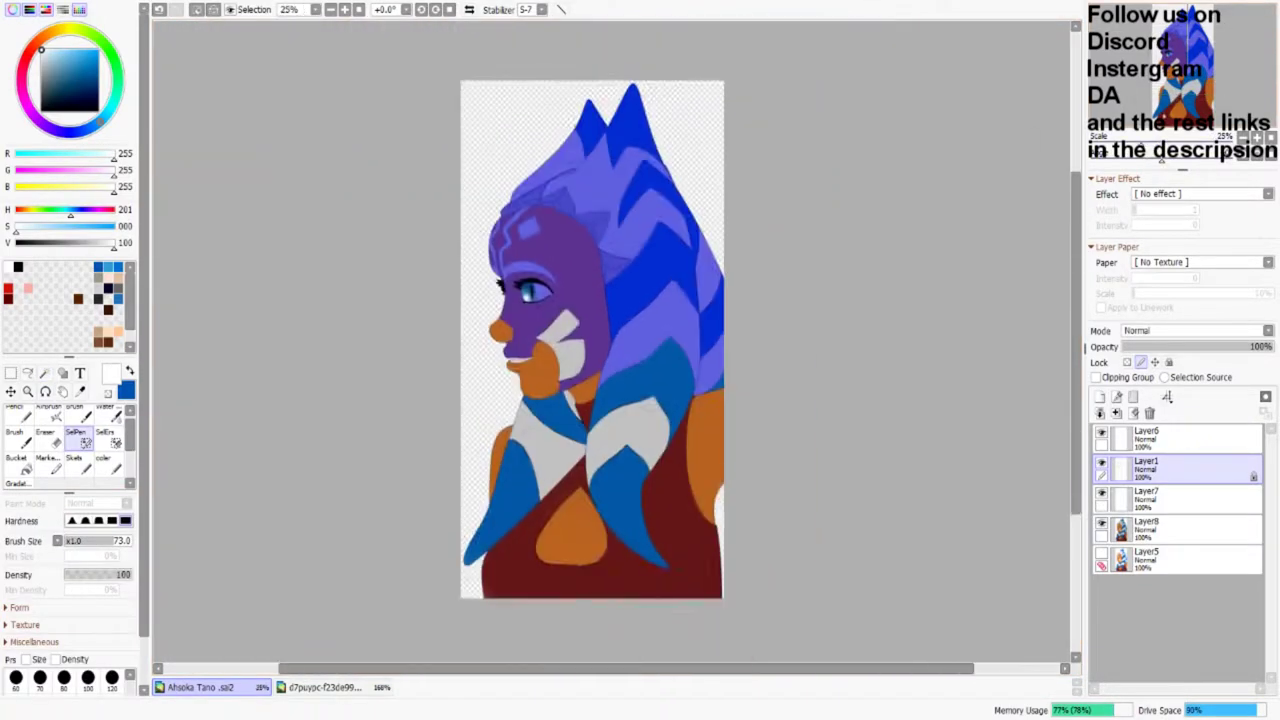
Step: Add the stripes of both front head-tails, the nose and the shoulders to the selection with the Magic Wand
key("w")
left_click(608, 458)
left_click(555, 408)
left_click(510, 467)
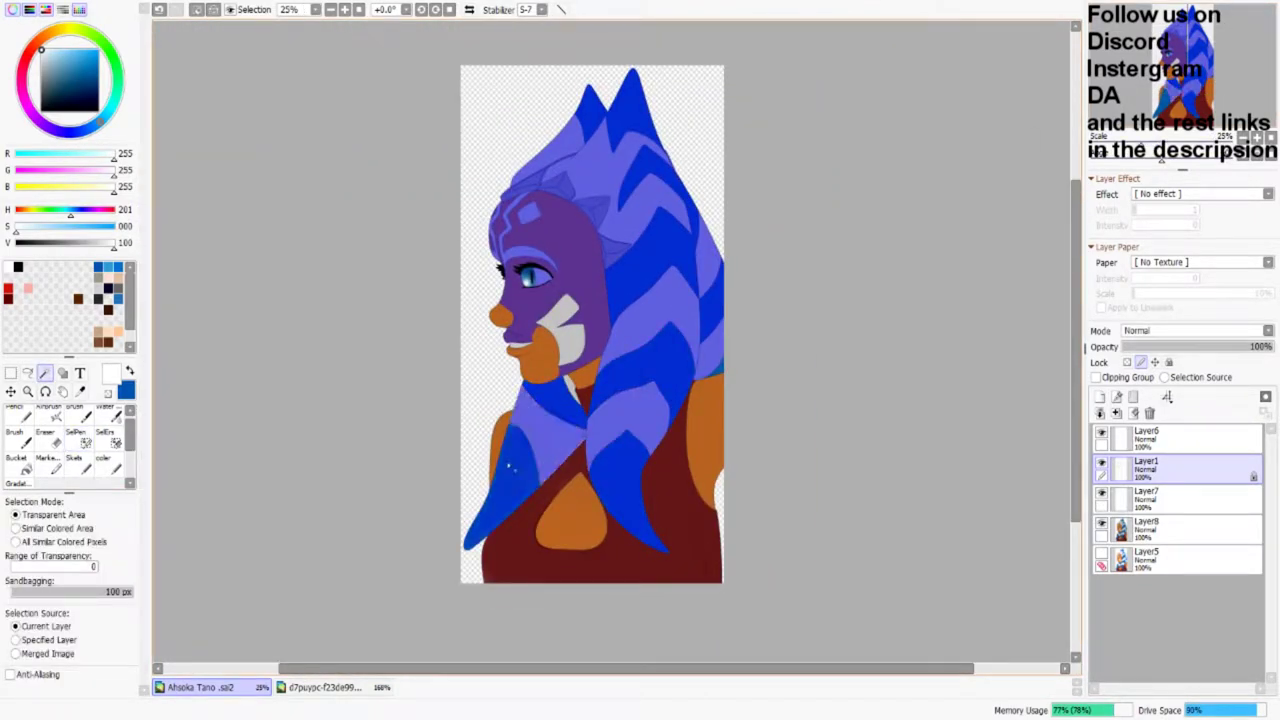
scroll(722, 409, "up", 3)
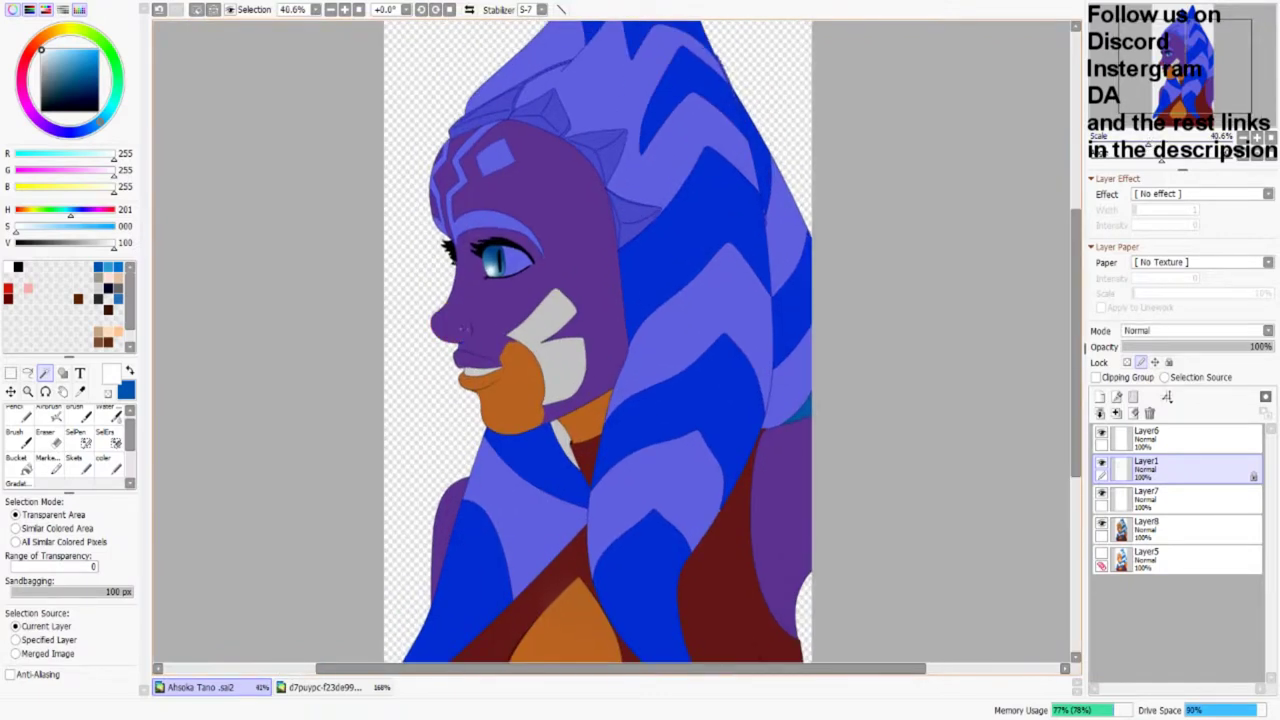
scroll(722, 409, "down", 2)
Step: Paint soft white light over the forehead, horns and headdress on Layer7 with the color brush at size 252
left_click(1150, 497)
left_click(112, 458)
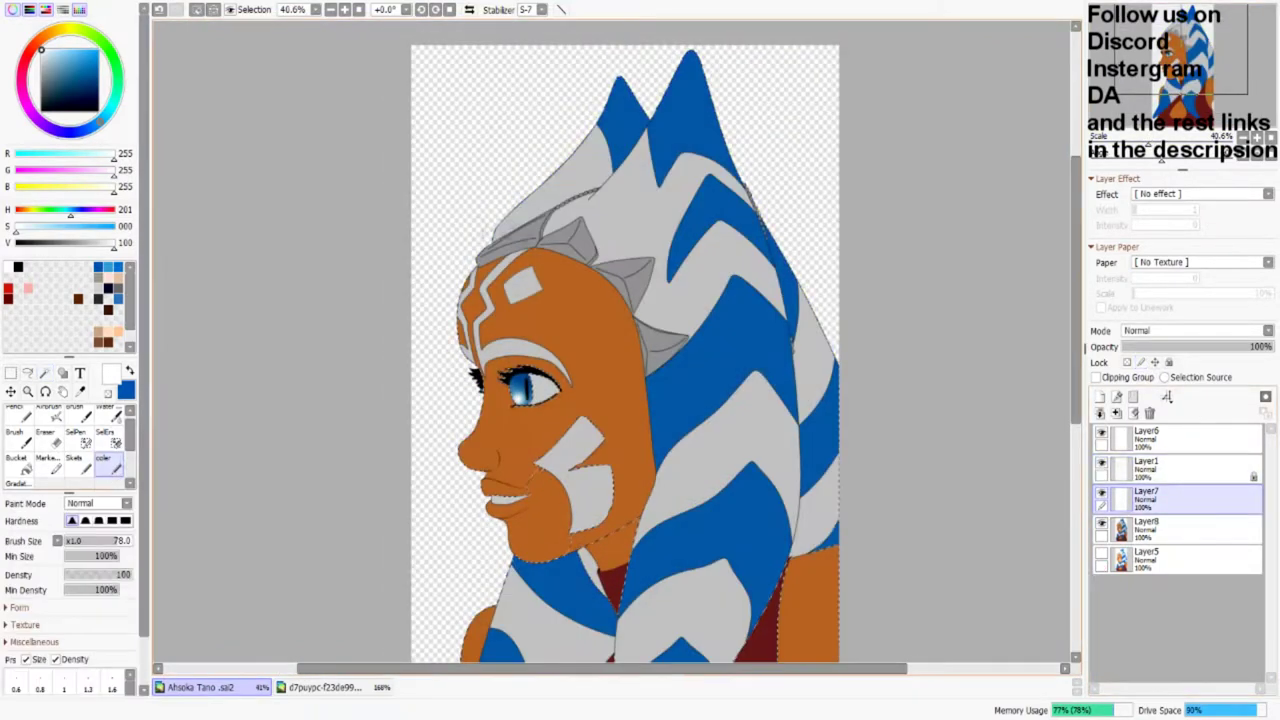
left_click_drag(480, 250, 520, 250)
mouse_move(455, 290)
left_mouse_down()
mouse_move(500, 225)
mouse_move(655, 95)
mouse_move(661, 60)
mouse_move(690, 80)
left_mouse_up()
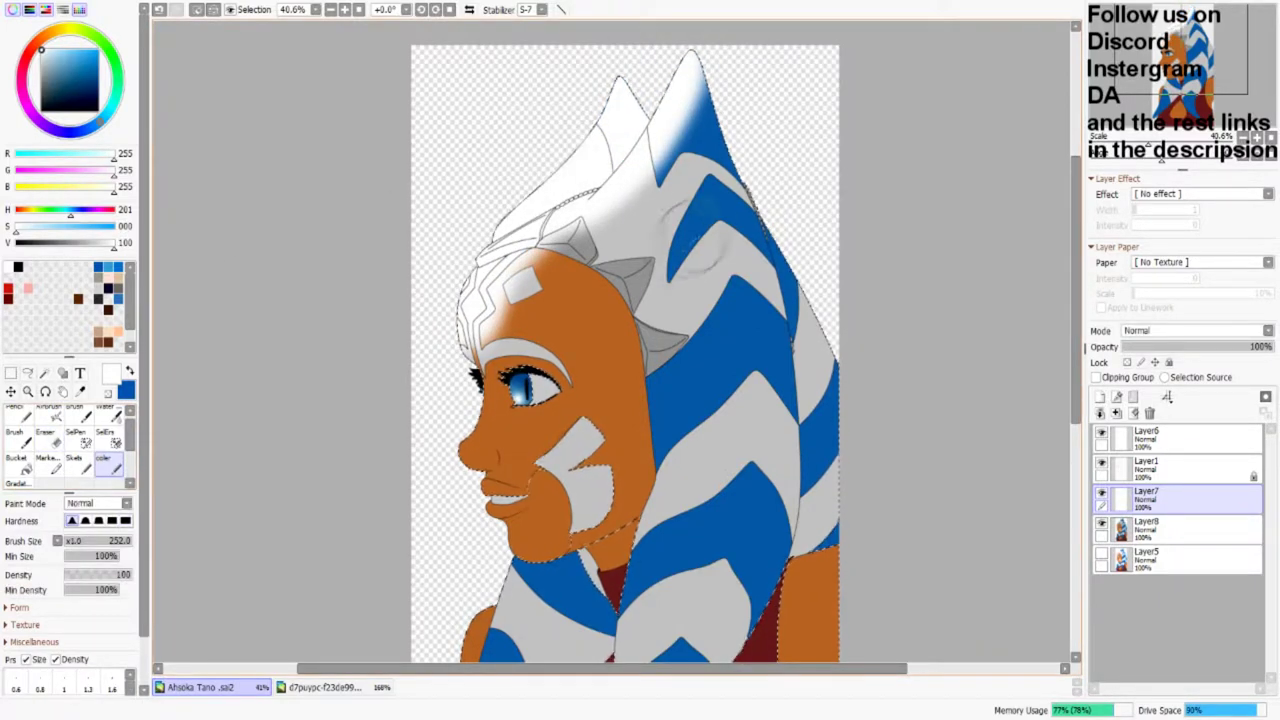
left_click_drag(700, 150, 673, 124)
left_click_drag(752, 176, 795, 380)
left_click_drag(660, 275, 660, 215)
mouse_move(668, 155)
left_mouse_down()
mouse_move(690, 400)
mouse_move(600, 560)
mouse_move(650, 290)
mouse_move(645, 110)
mouse_move(640, 385)
left_mouse_up()
Step: Set Layer7's blending mode to Shade/Shine and its opacity to 28%
key("ctrl+minus")
mouse_move(522, 318)
left_mouse_down()
mouse_move(500, 351)
mouse_move(537, 294)
mouse_move(510, 420)
mouse_move(455, 505)
mouse_move(522, 288)
left_mouse_up()
scroll(1200, 332, "down", 6)
left_click_drag(1203, 347, 1163, 350)
scroll(627, 338, "up", 5)
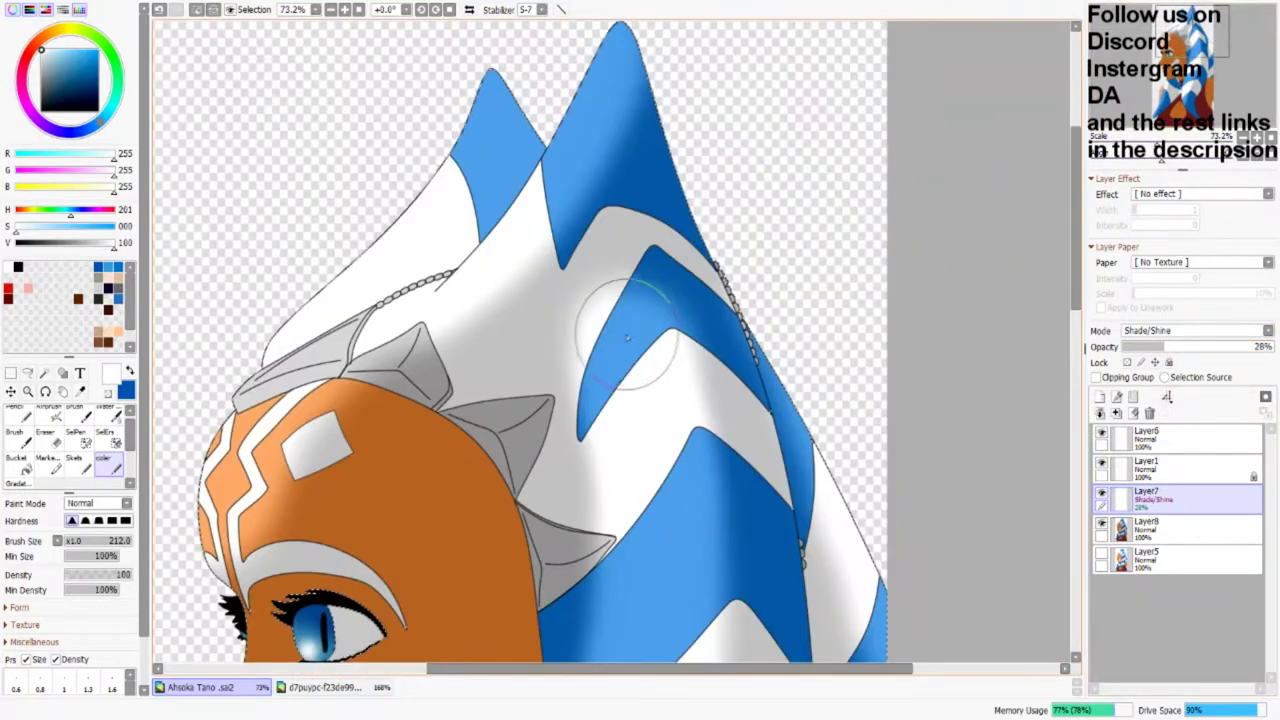
Step: Try lightening more of the headdress stripes with the color brush at size 212 and blending them with the water brush at size 93
left_click_drag(627, 338, 600, 210)
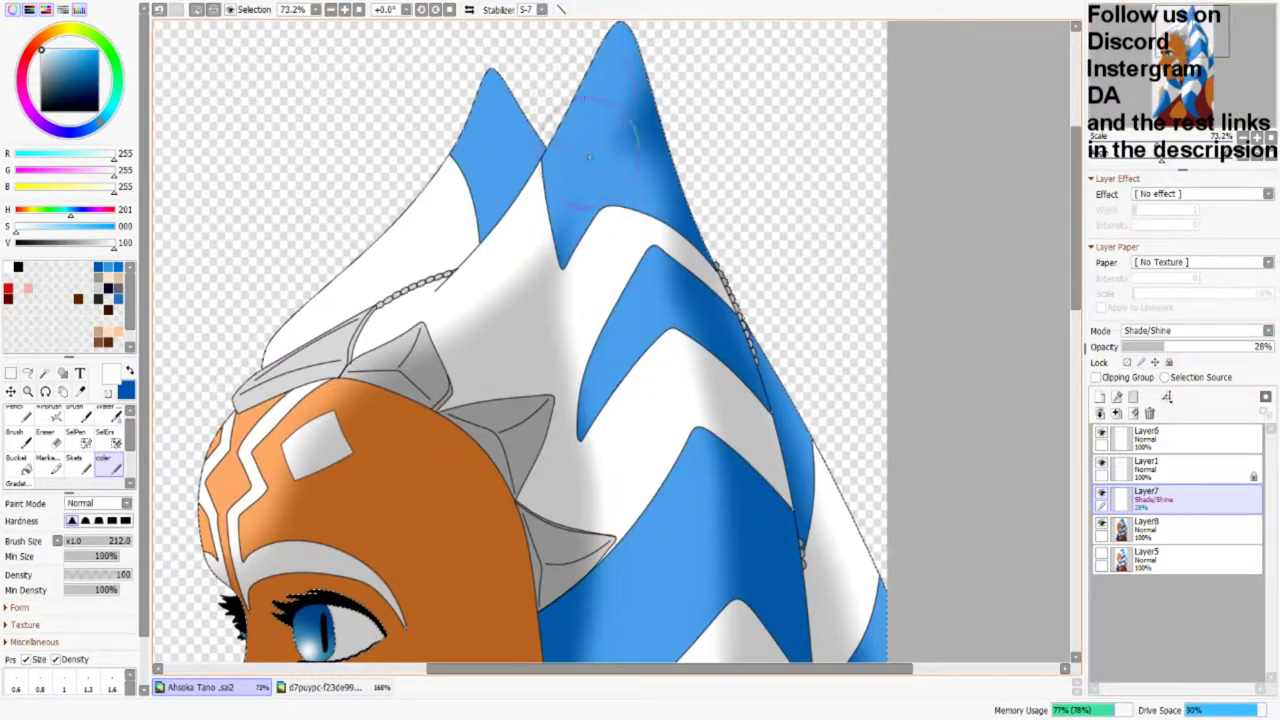
left_click(116, 413)
left_click_drag(737, 390, 760, 560)
key("bracketleft")
key("bracketleft")
key("bracketleft")
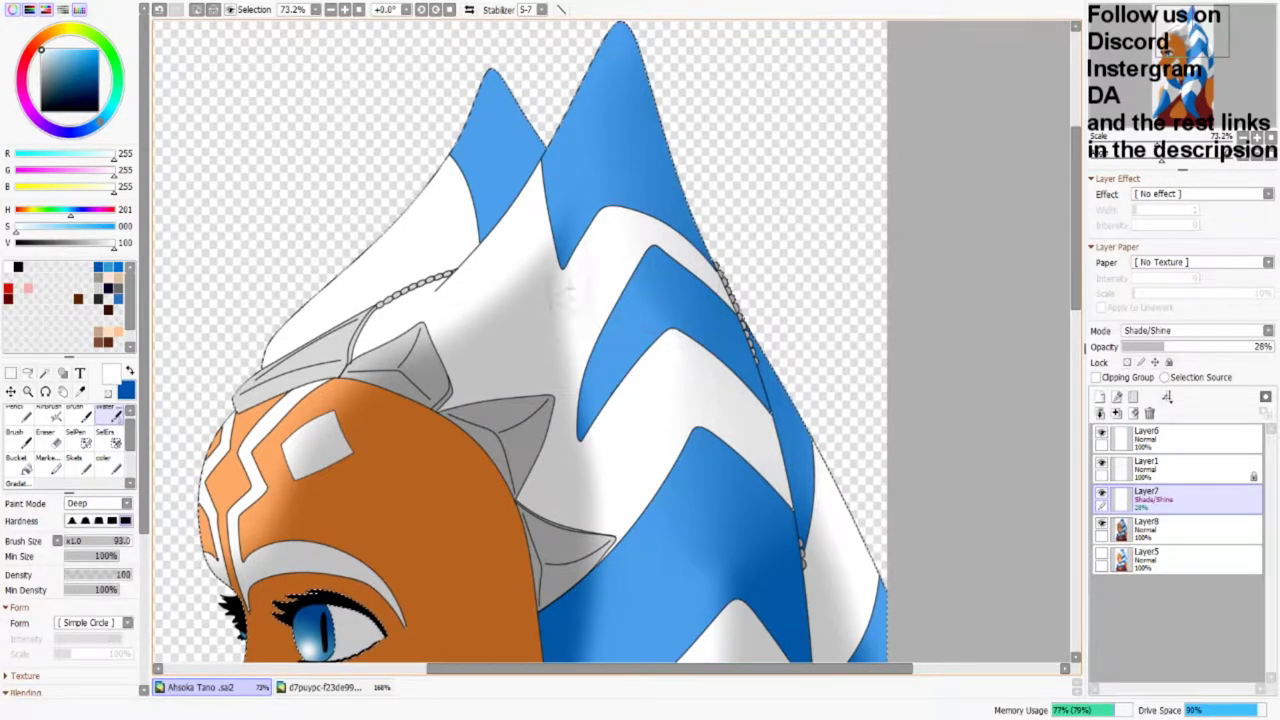
mouse_move(548, 250)
left_mouse_down()
mouse_move(400, 370)
mouse_move(530, 320)
left_mouse_up()
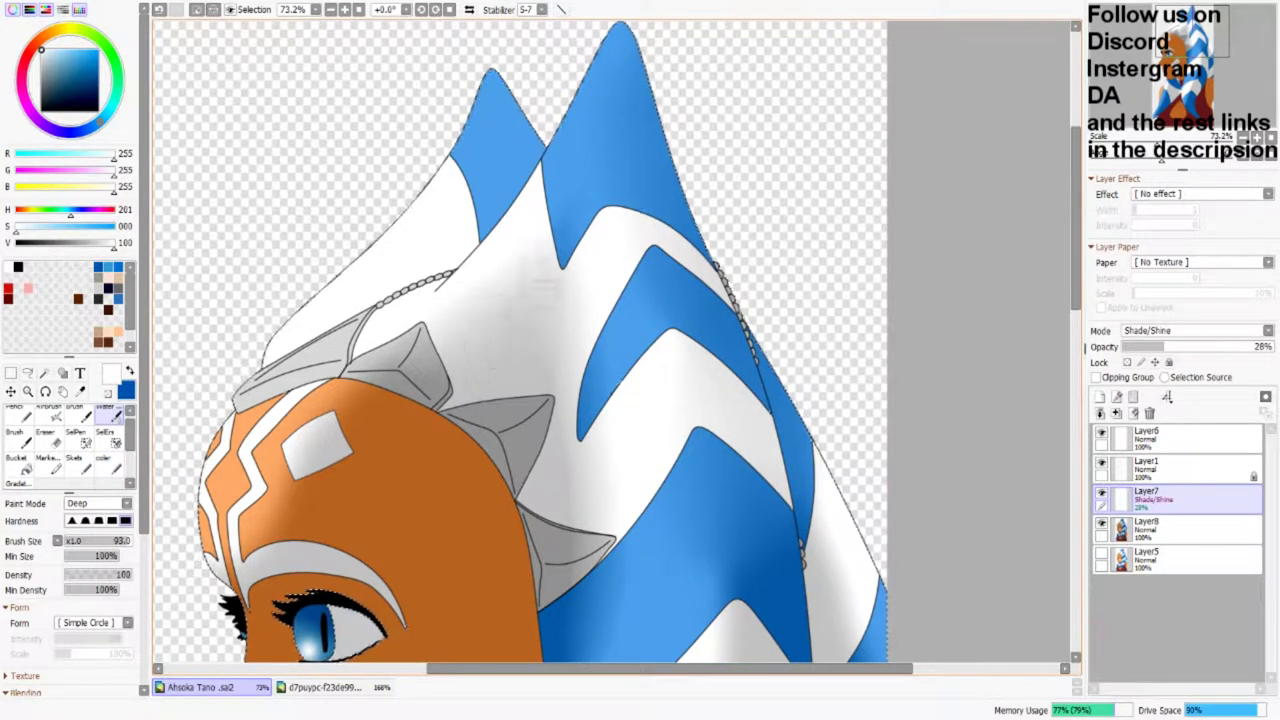
Step: Try brightening the forehead with the color brush at size 212, and undo back to the first light pass
left_click(118, 466)
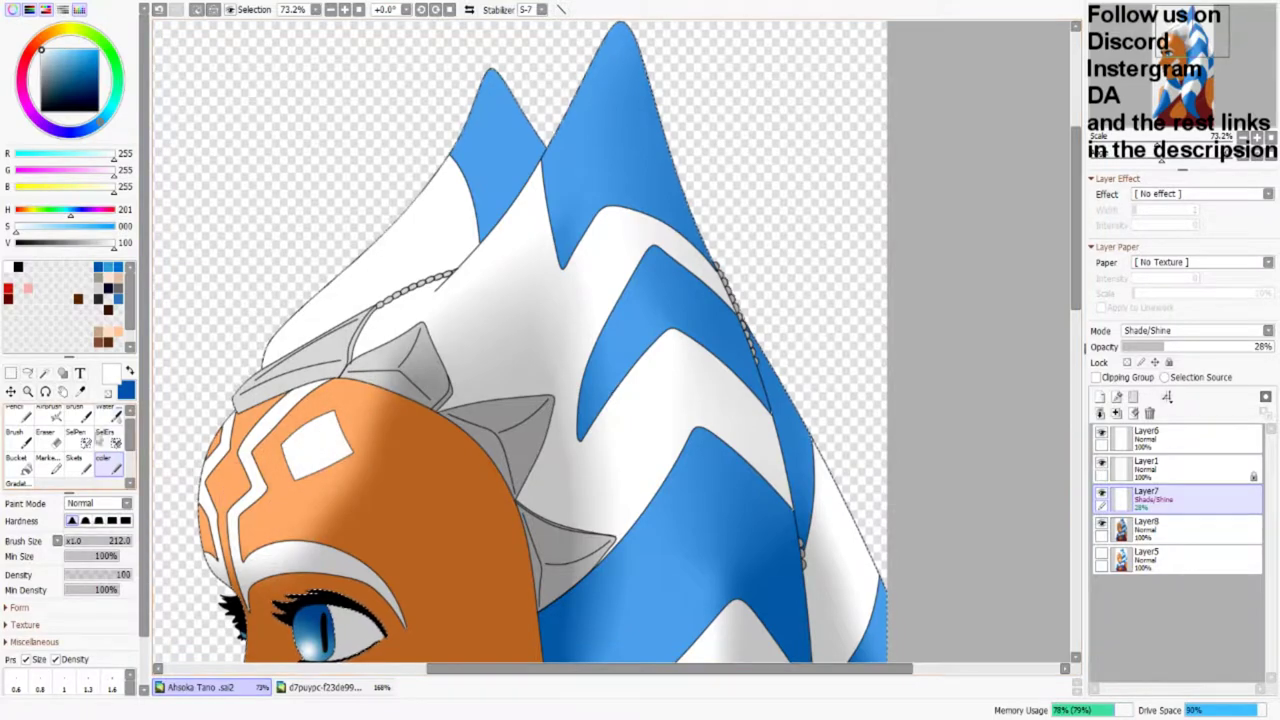
scroll(520, 340, "down", 2)
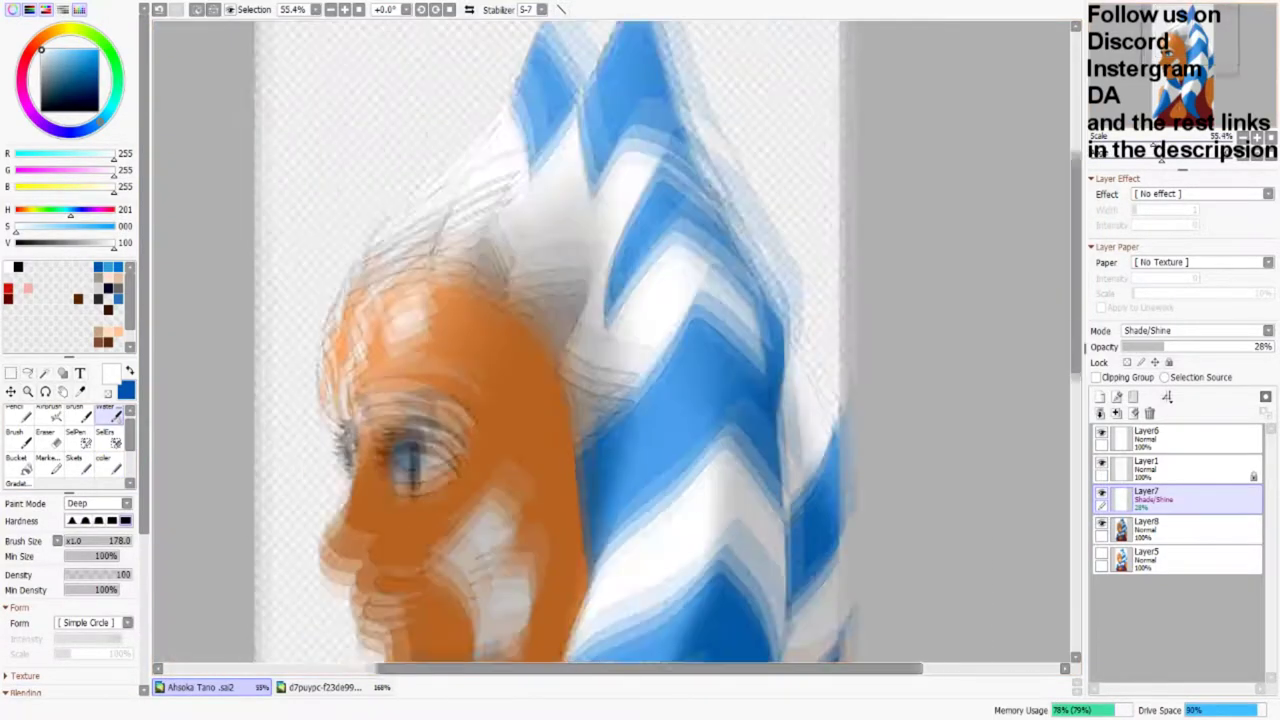
mouse_move(360, 300)
left_mouse_down()
mouse_move(430, 160)
mouse_move(360, 250)
left_mouse_up()
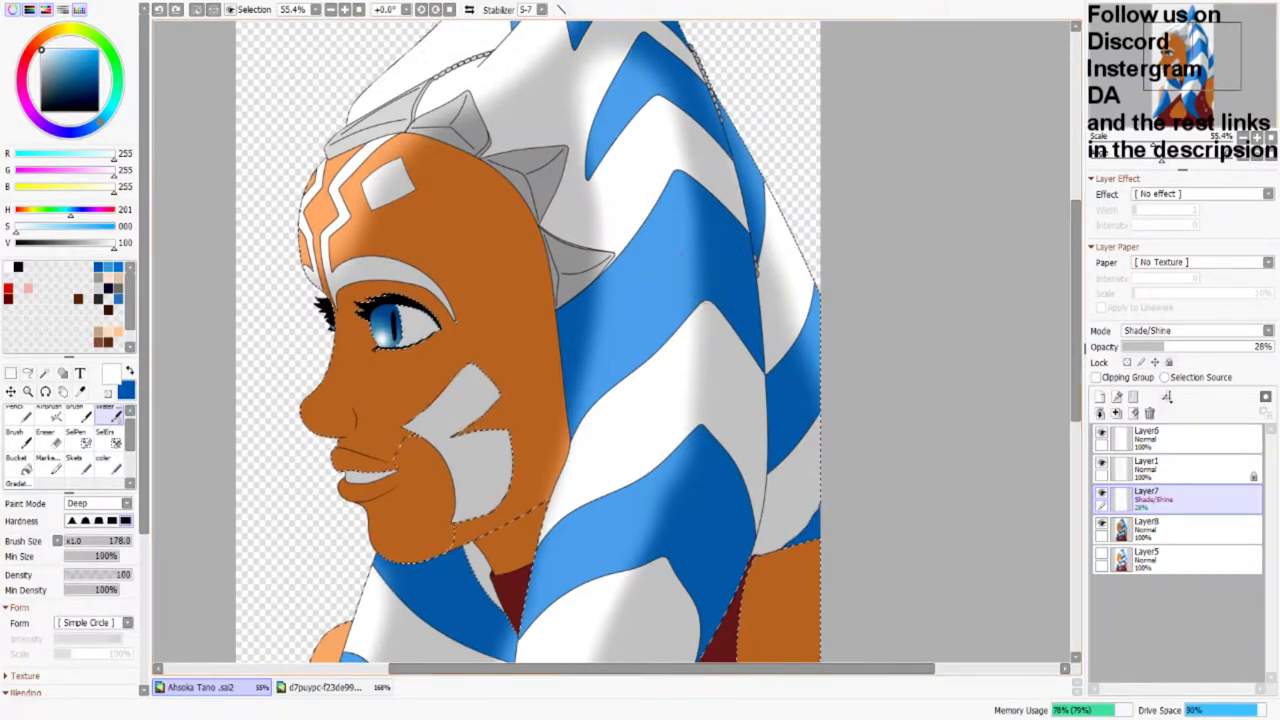
Step: Lighten the upper headdress stripes and blue tip with the color brush at size 137, and blend them with the water brush
scroll(573, 200, "up", 4)
scroll(573, 200, "down", 2)
key("b")
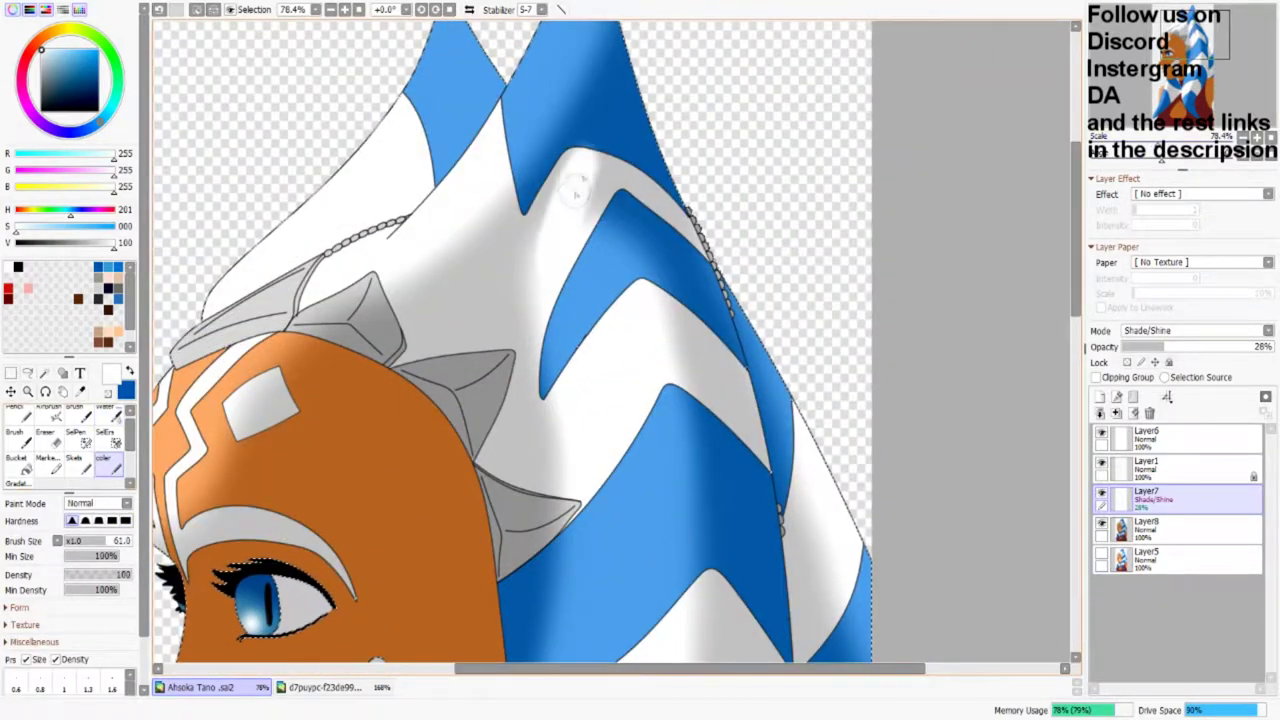
left_click_drag(573, 200, 650, 204)
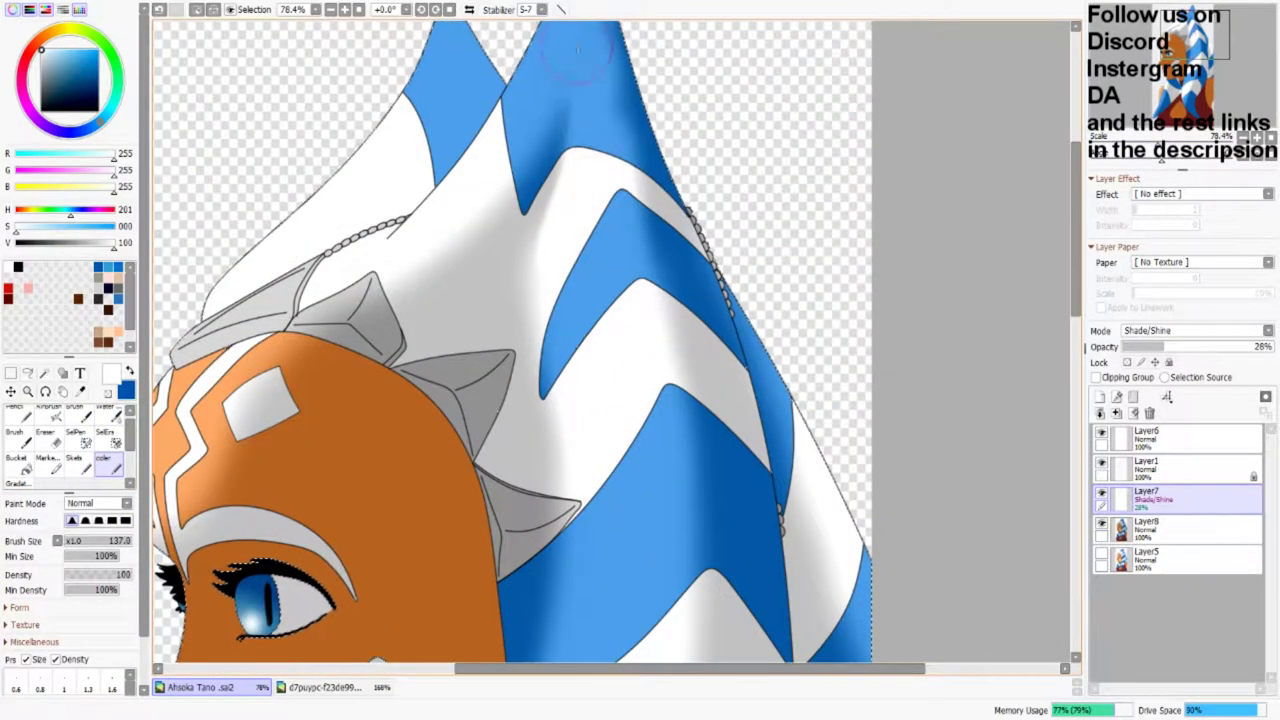
key("c")
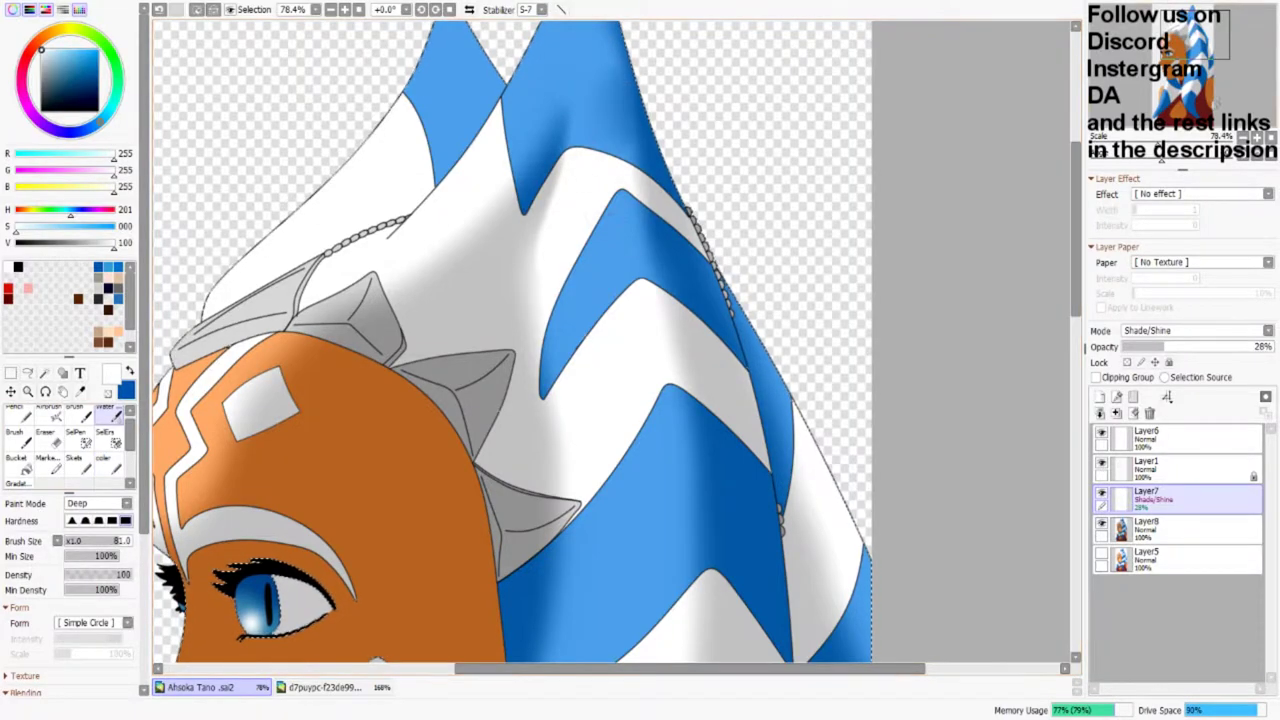
scroll(613, 105, "down", 10)
mouse_move(613, 425)
left_mouse_down()
mouse_move(700, 420)
mouse_move(613, 425)
left_mouse_up()
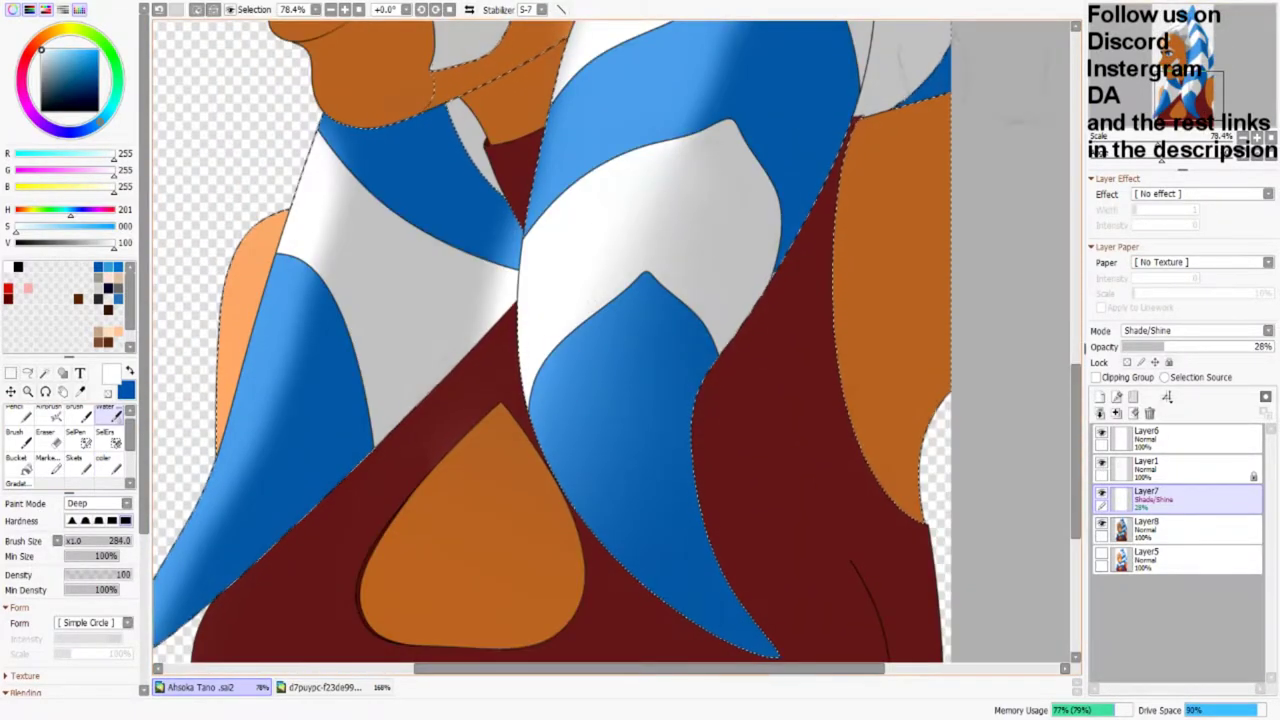
Step: Brighten the forehead on Layer7 with the color brush at size 286 and blend it with the water brush at size 284
scroll(613, 425, "down", 5)
key("c")
key("bracketright")
key("bracketright")
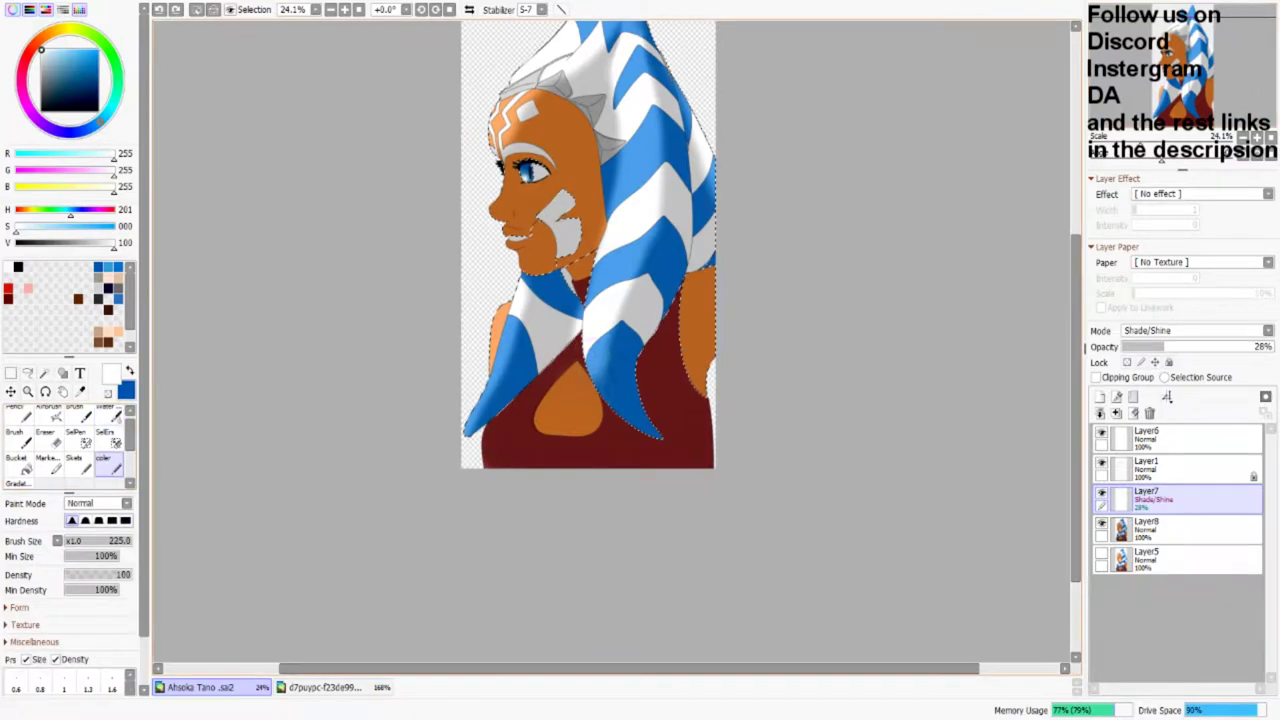
scroll(613, 425, "up", 1)
key("bracketright")
mouse_move(540, 130)
left_mouse_down()
mouse_move(585, 260)
mouse_move(560, 190)
mouse_move(520, 200)
left_mouse_up()
scroll(568, 168, "up", 4)
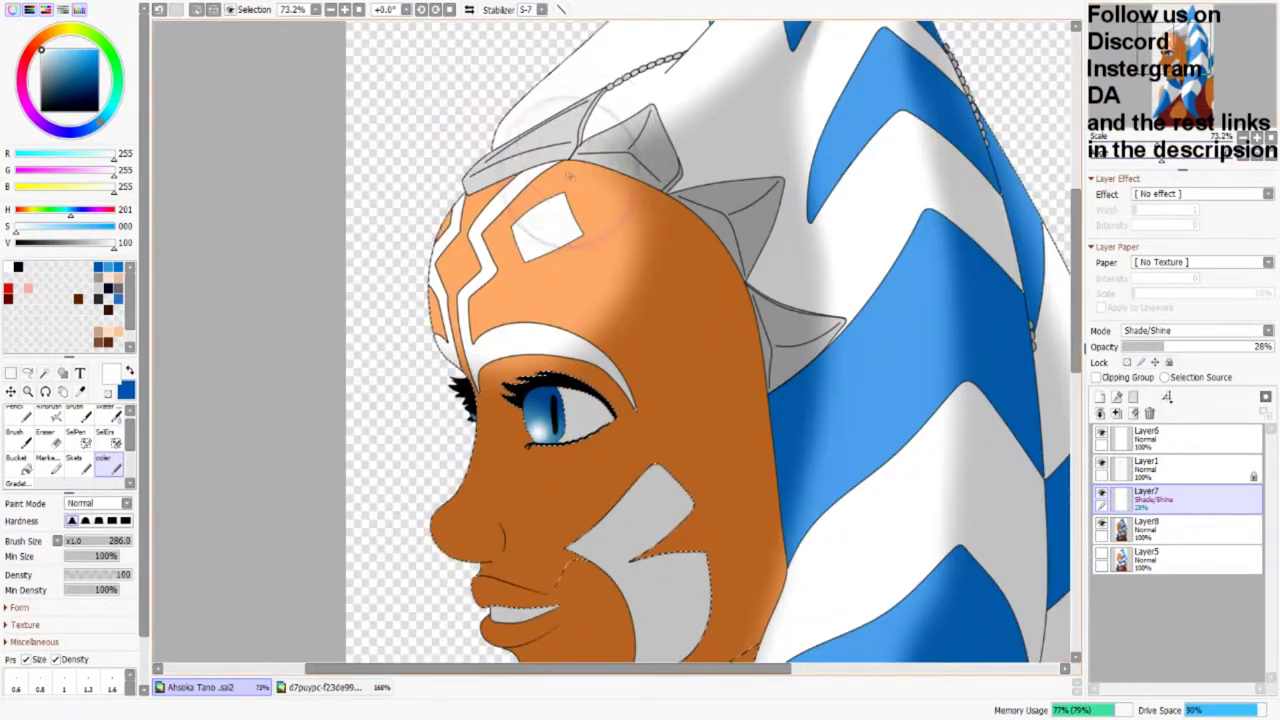
key("w")
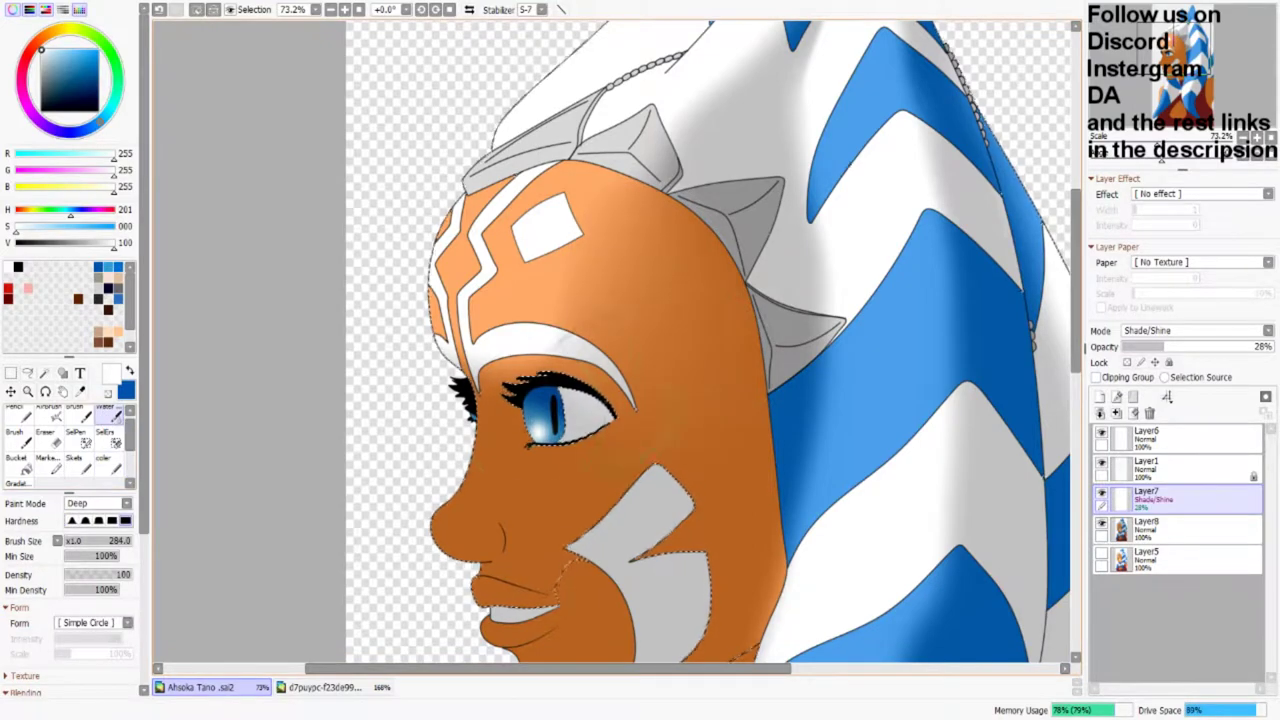
Step: Erase the excess light around the eye and below the brow marking with the eraser at size 91
key("e")
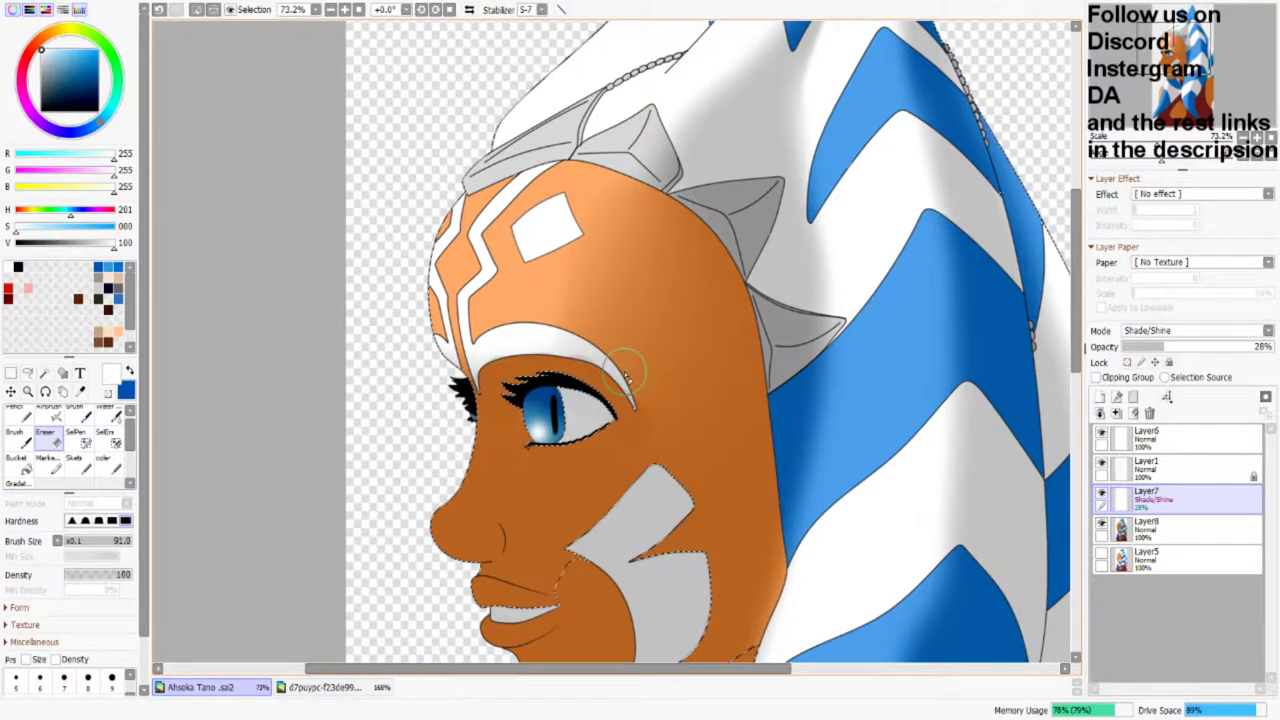
scroll(623, 372, "up", 2)
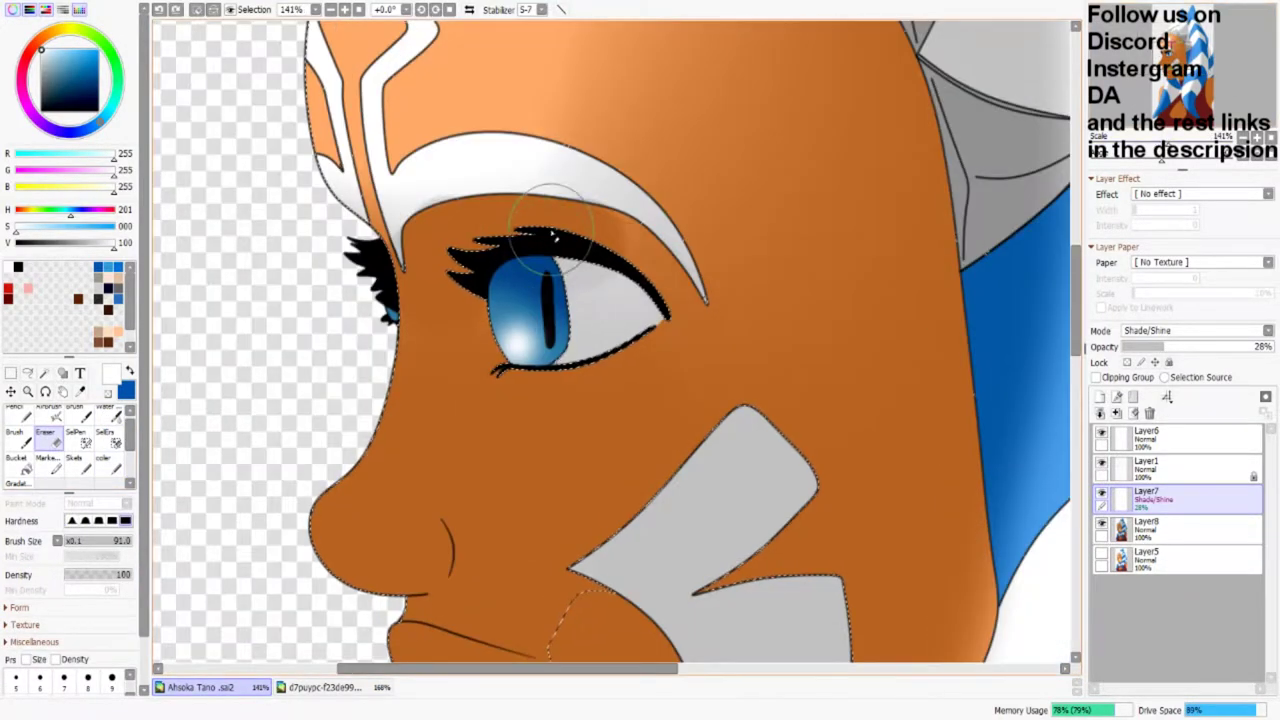
key("Delete")
key("Delete")
key("Delete")
key("Delete")
key("Delete")
key("Page_Up")
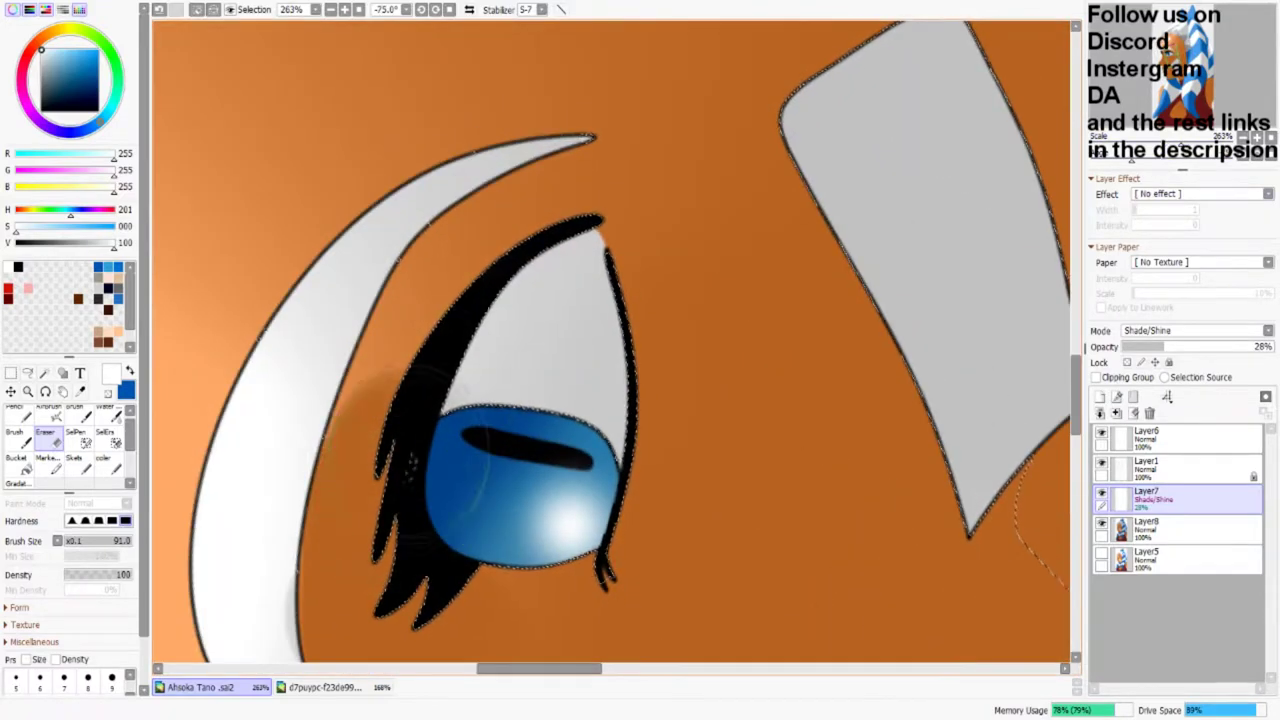
key("Home")
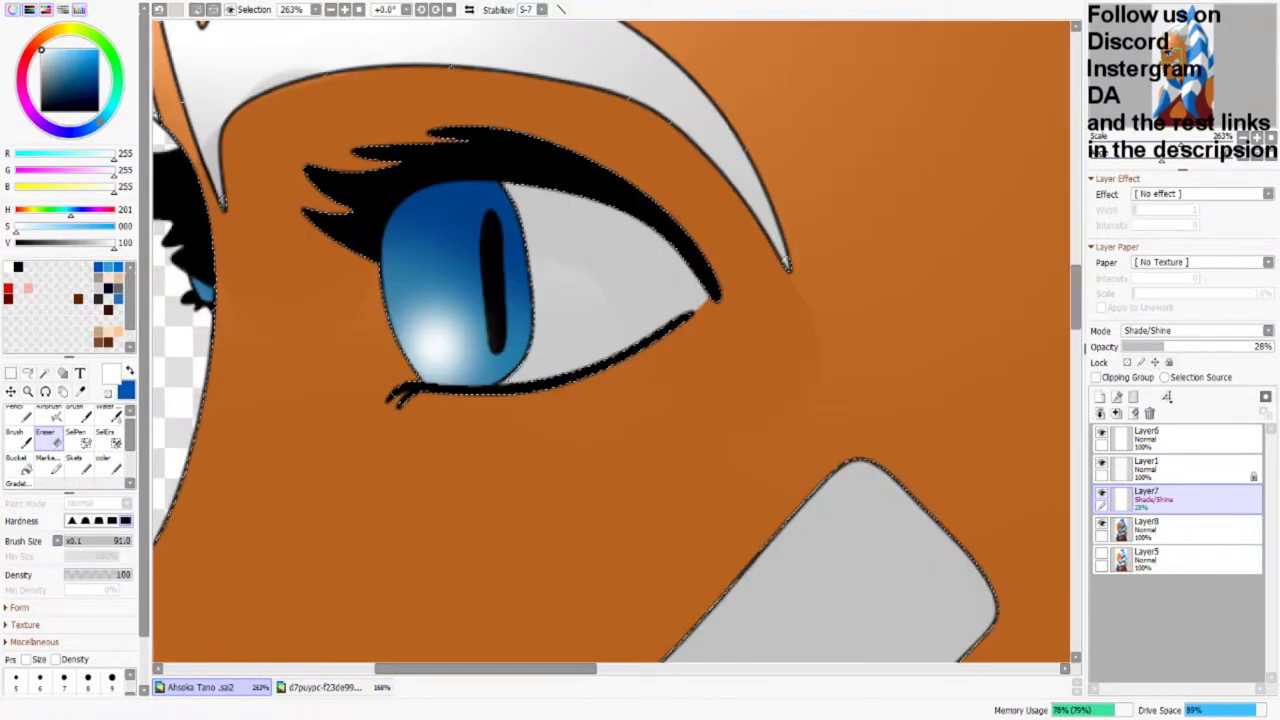
Step: Brighten the inner end of the brow marking and the skin just beneath it with the color brush at size 24
key("s")
key("b")
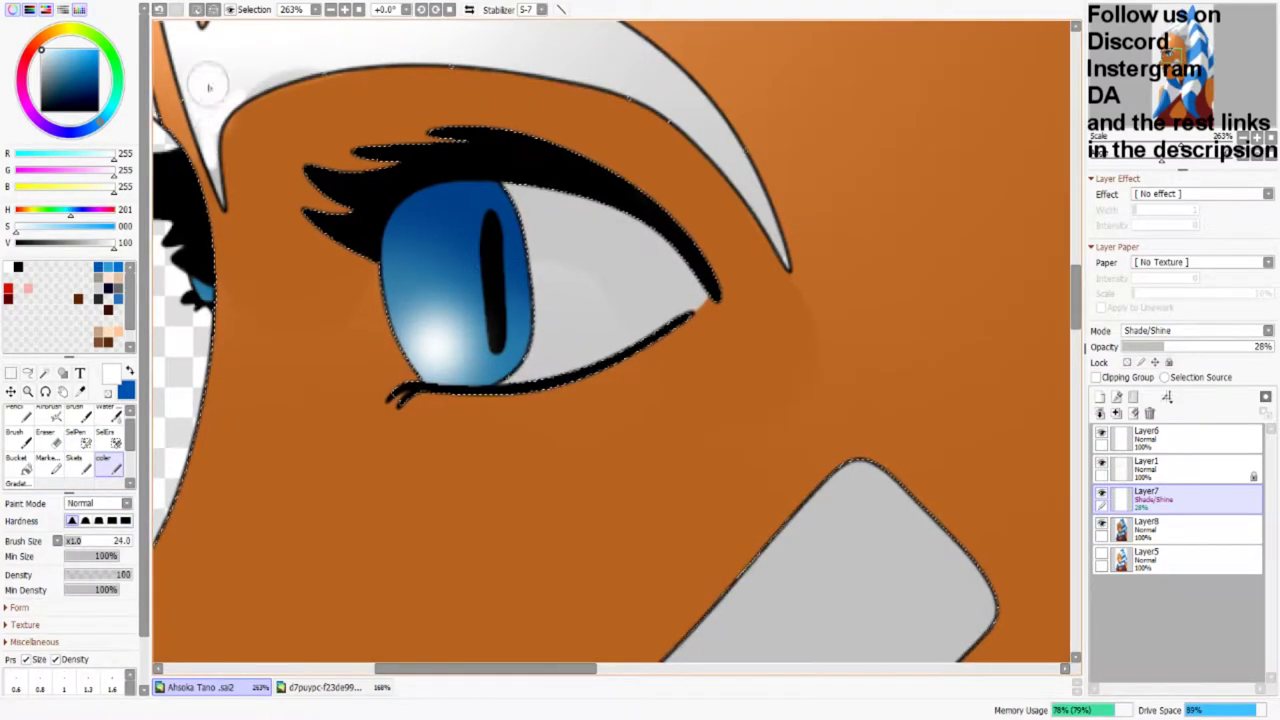
key("q")
key("b")
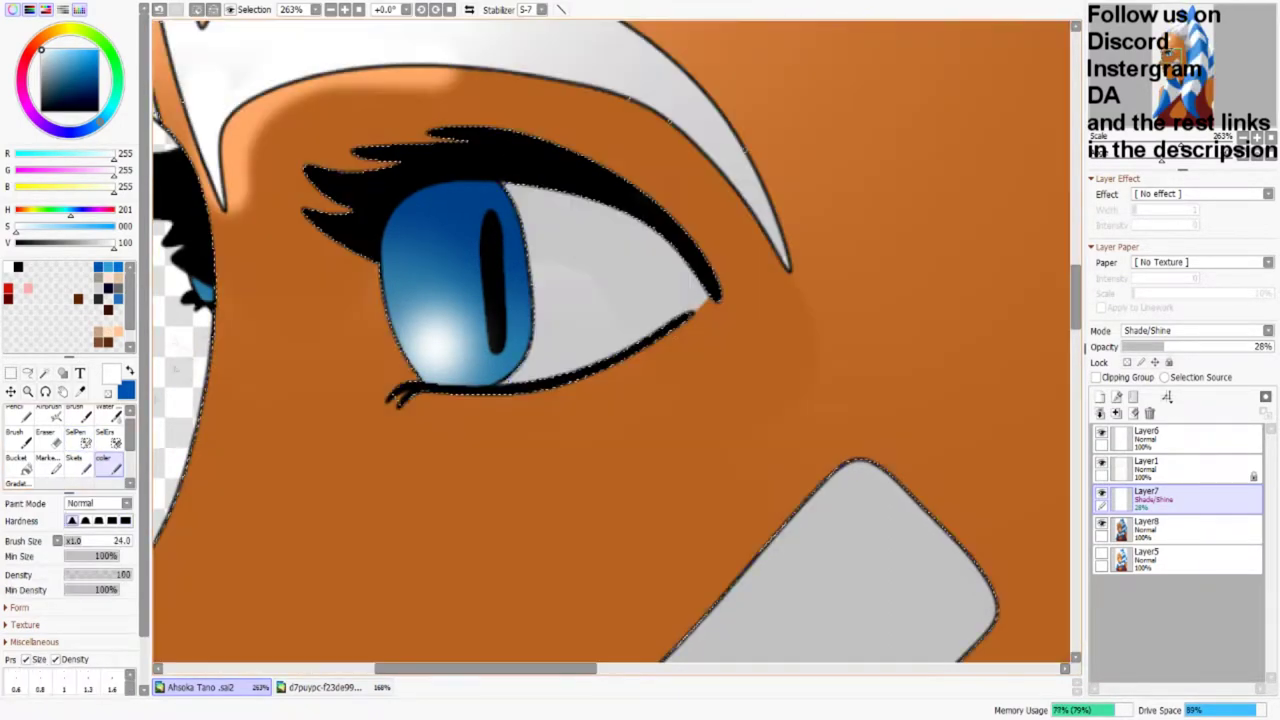
Step: Erase stray light beside the eye with the eraser at size 235 and smooth the area with the water brush at size 284
scroll(581, 176, "up", 3)
key("q")
key("e")
scroll(612, 340, "down", 3)
scroll(612, 340, "right", 3)
left_click_drag(592, 495, 720, 495)
scroll(600, 214, "down", 4)
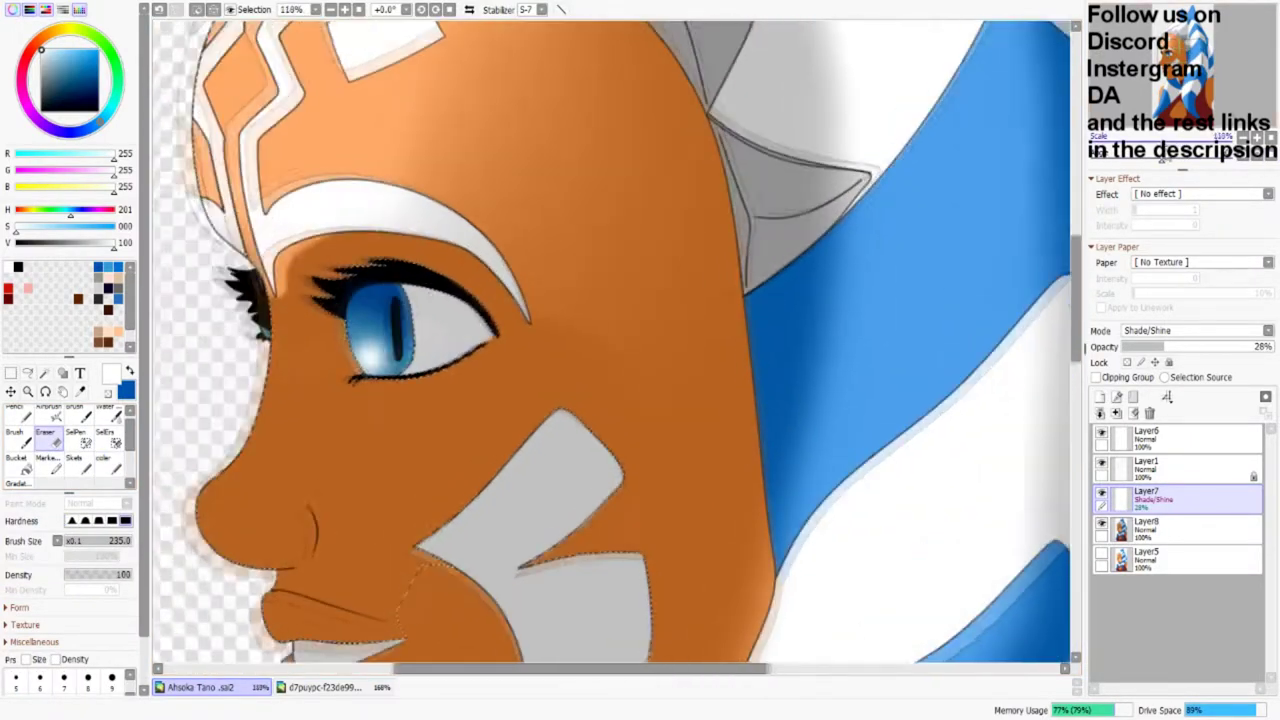
key("w")
scroll(571, 330, "up", 4)
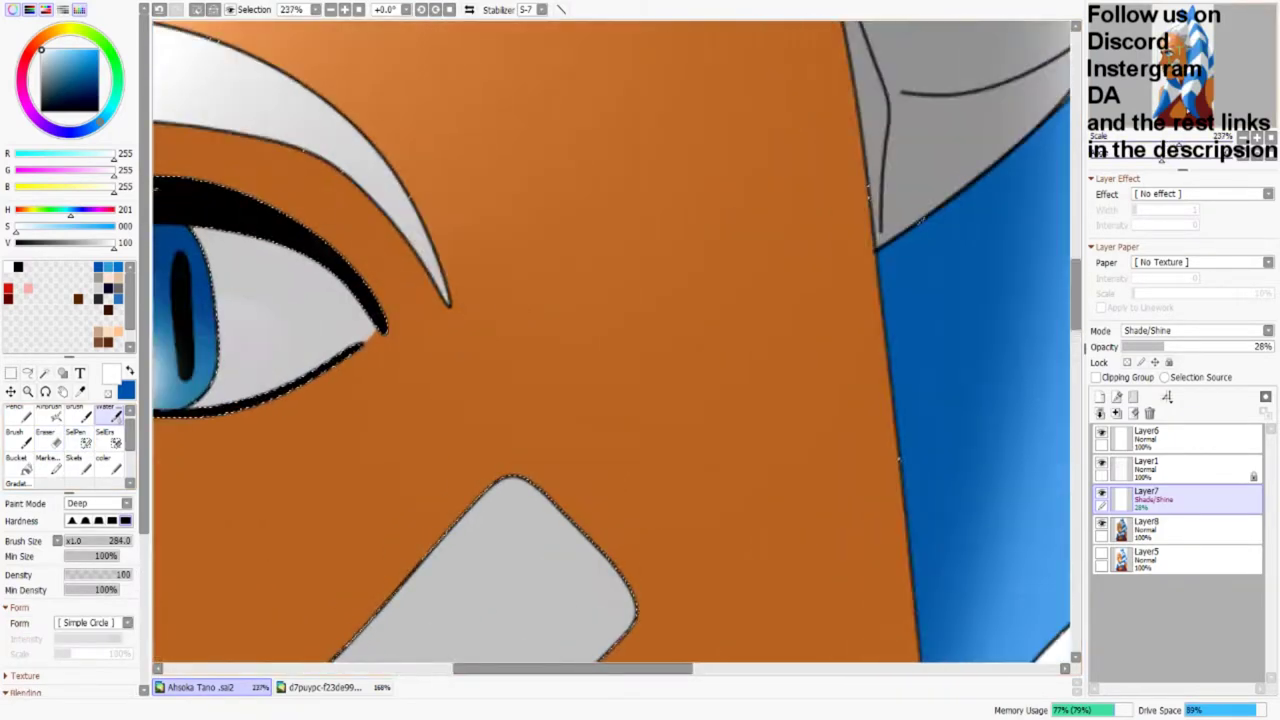
Step: Paint light on the narrow skin strip between the inner brow markings with the color brush at size 24
scroll(571, 330, "left", 3)
scroll(571, 330, "up", 2)
key("q")
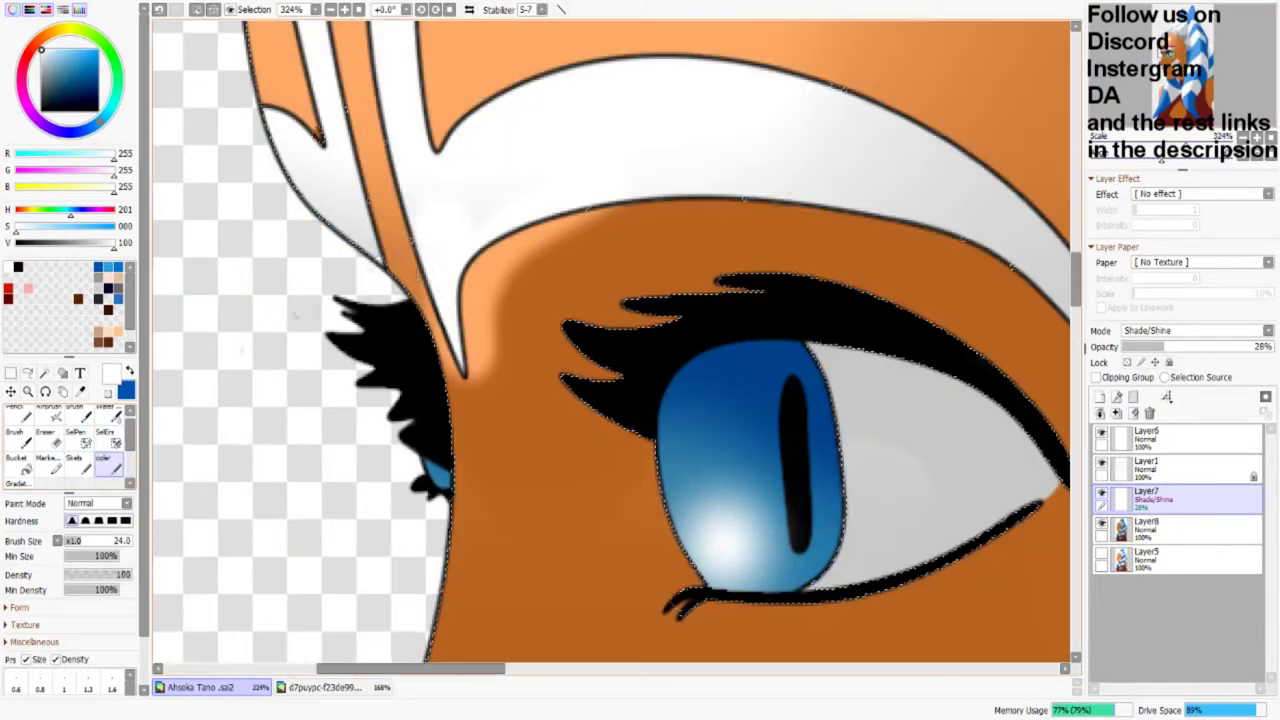
key("b")
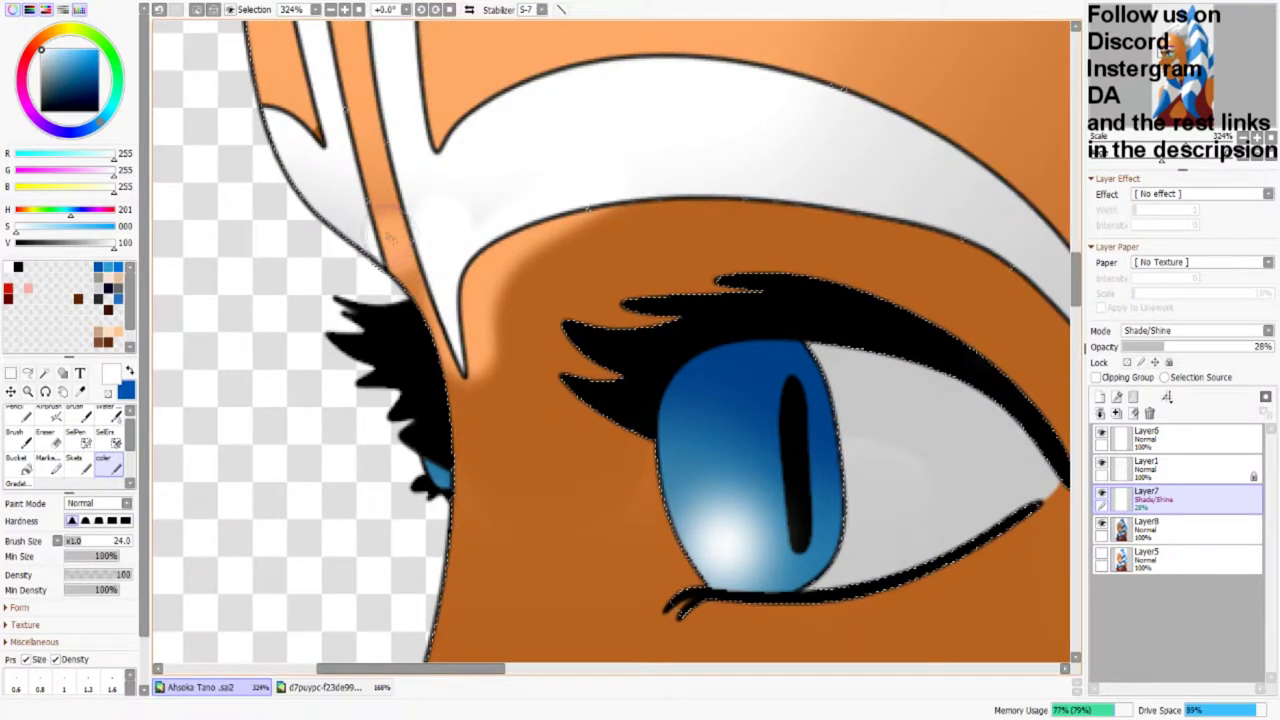
Step: Erase the light on the skin below the inner brow with the eraser at size 27, and soften the brow tip with the water brush at size 25
key("e")
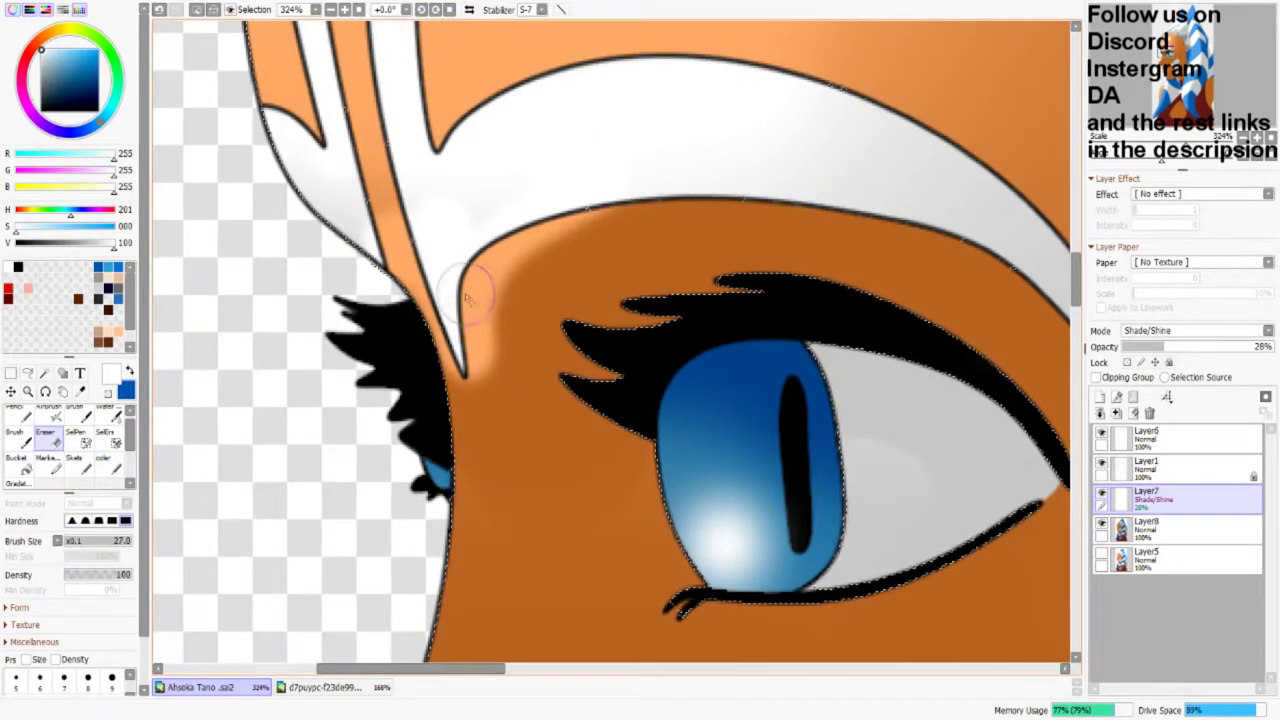
left_click_drag(495, 275, 598, 224)
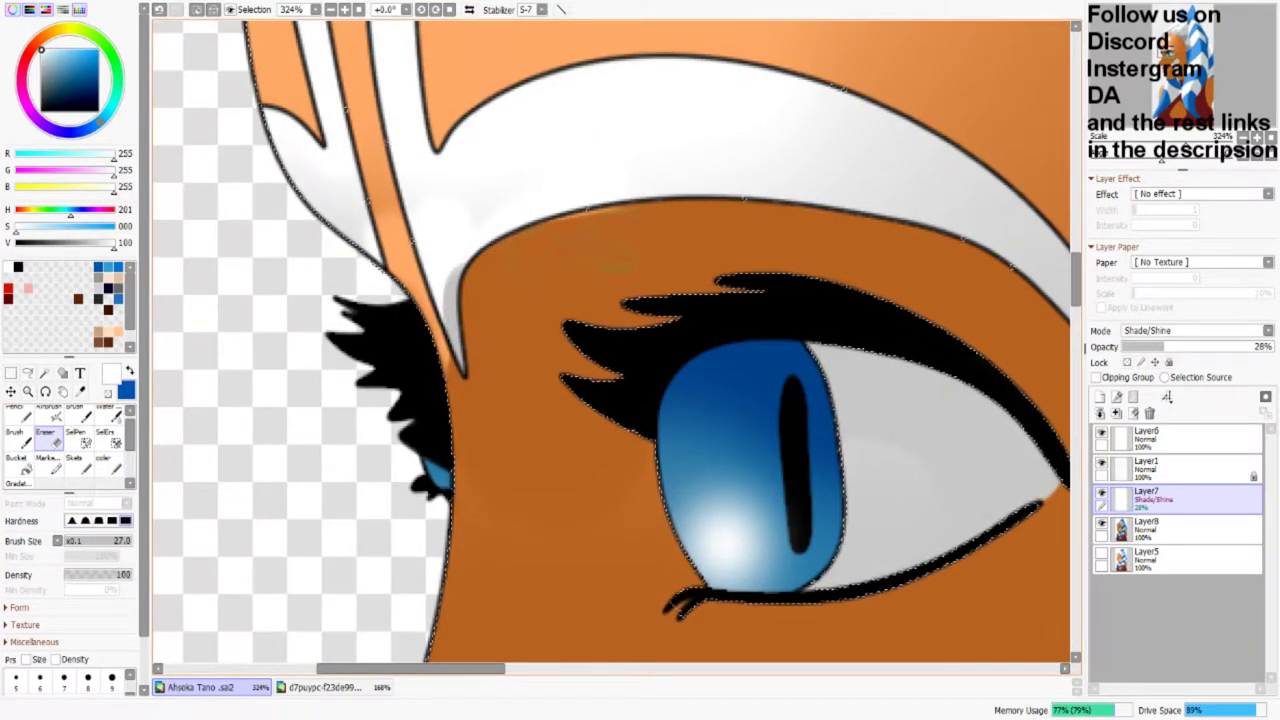
left_click_drag(383, 308, 410, 306)
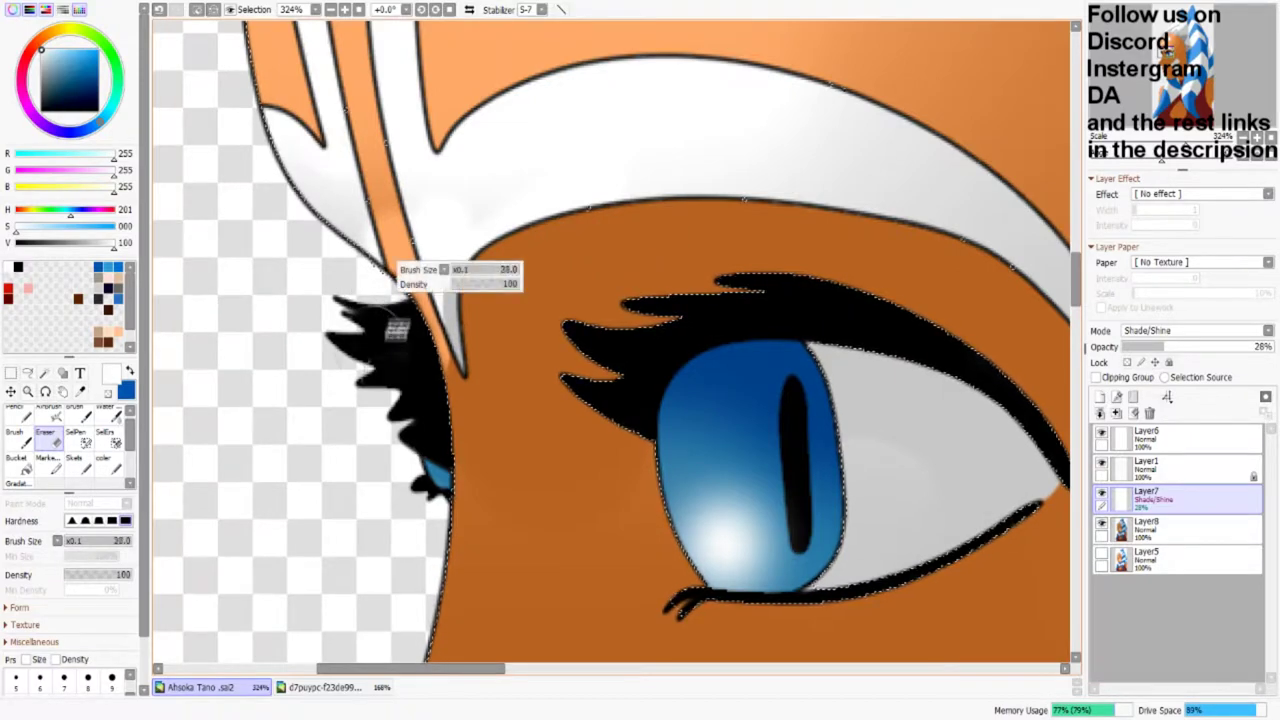
left_click_drag(497, 322, 520, 320)
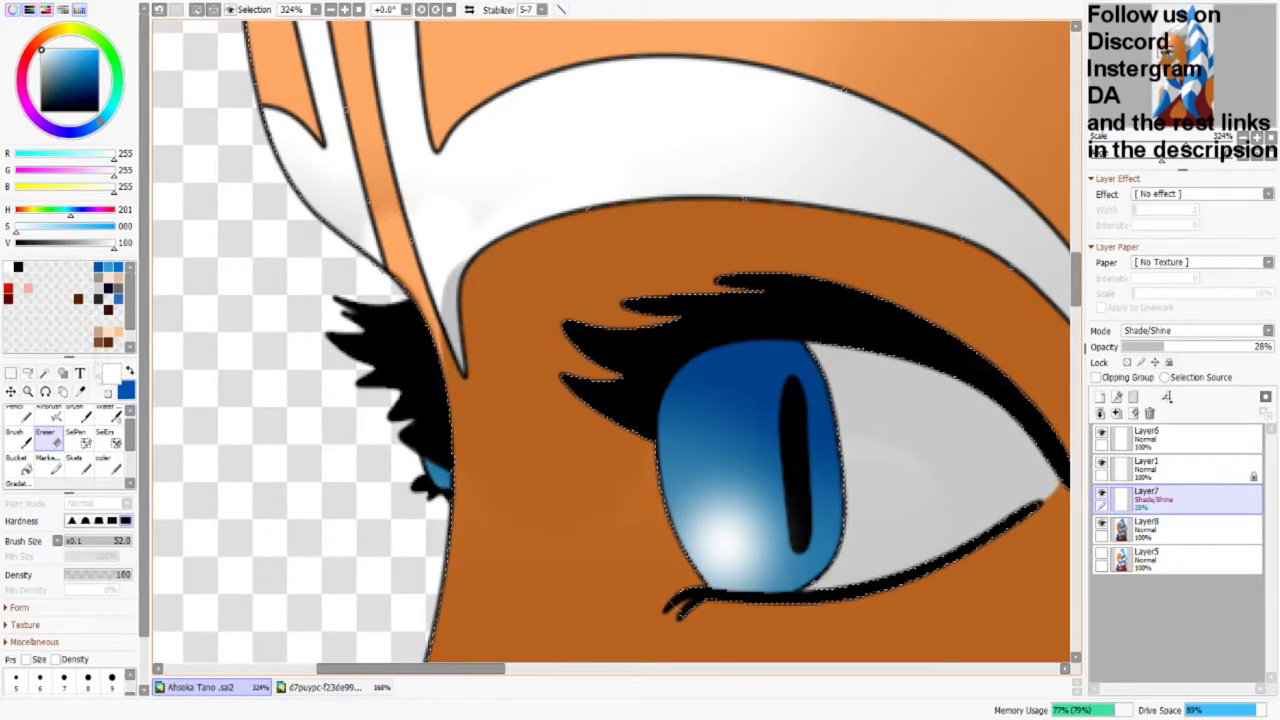
key("w")
scroll(610, 340, "down", 5)
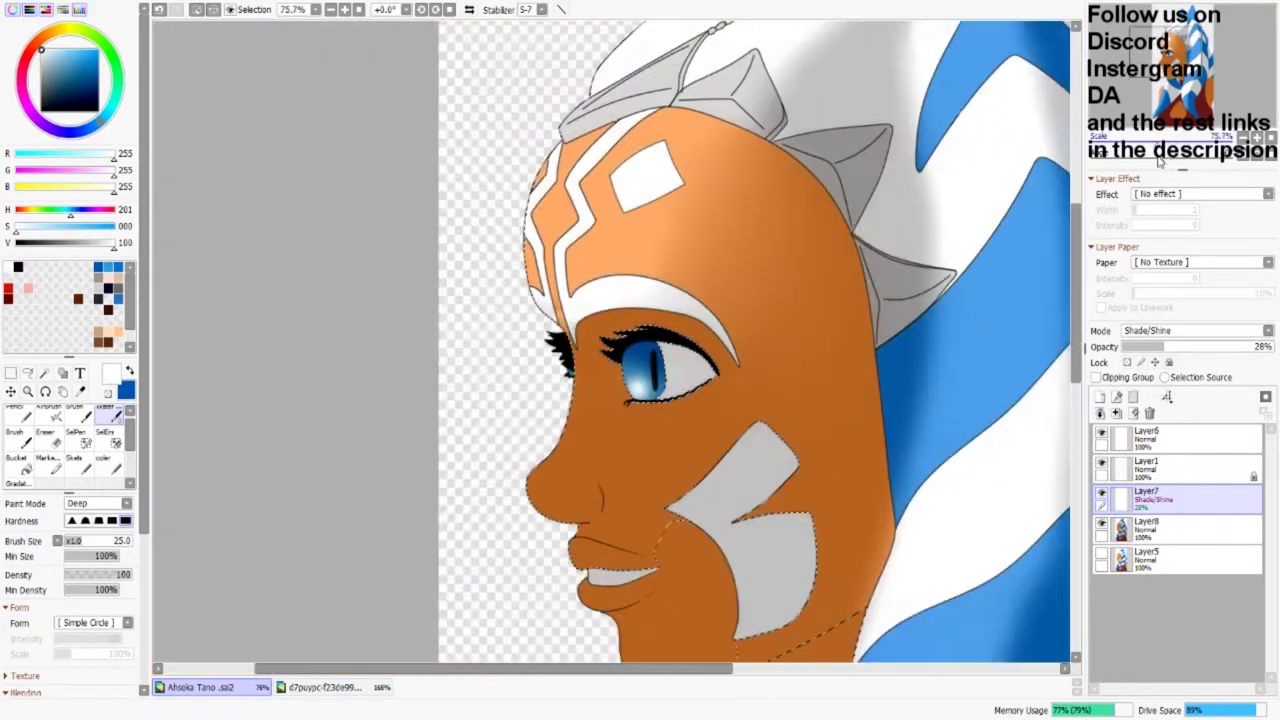
Step: Paint soft light along the nose bridge and nose tip with the color brush at size 115
scroll(610, 340, "up", 3)
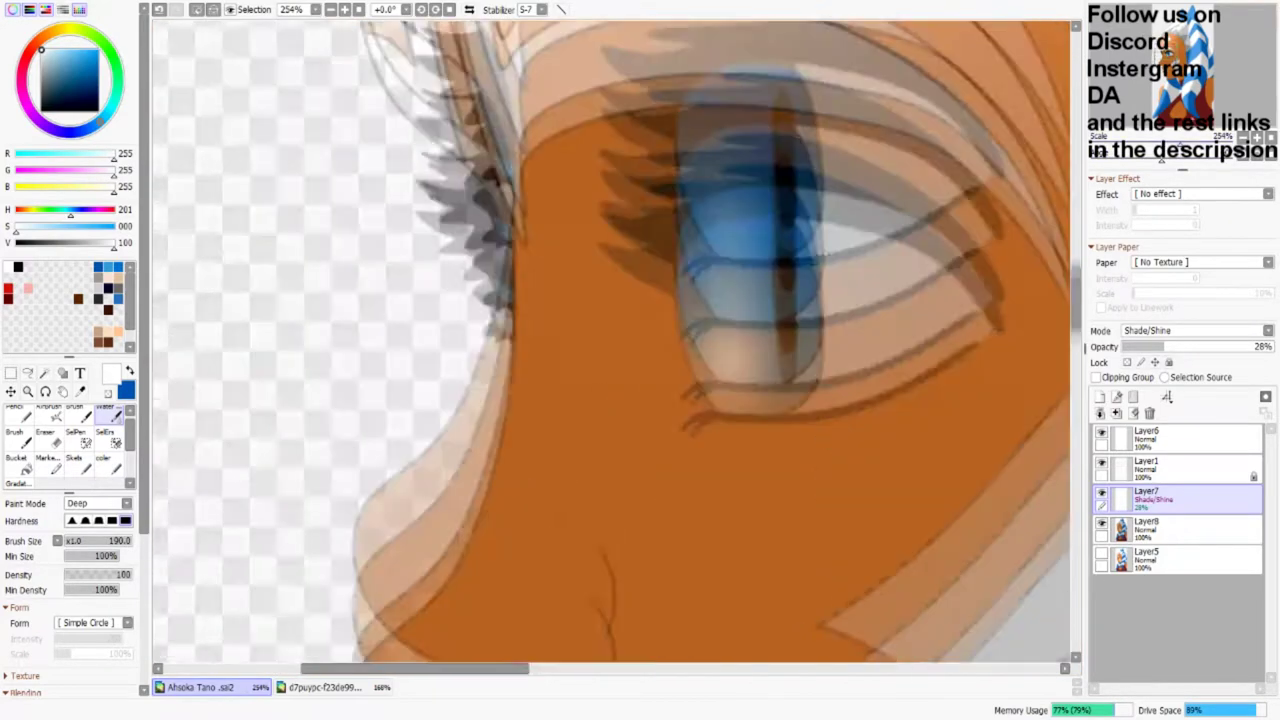
key("c")
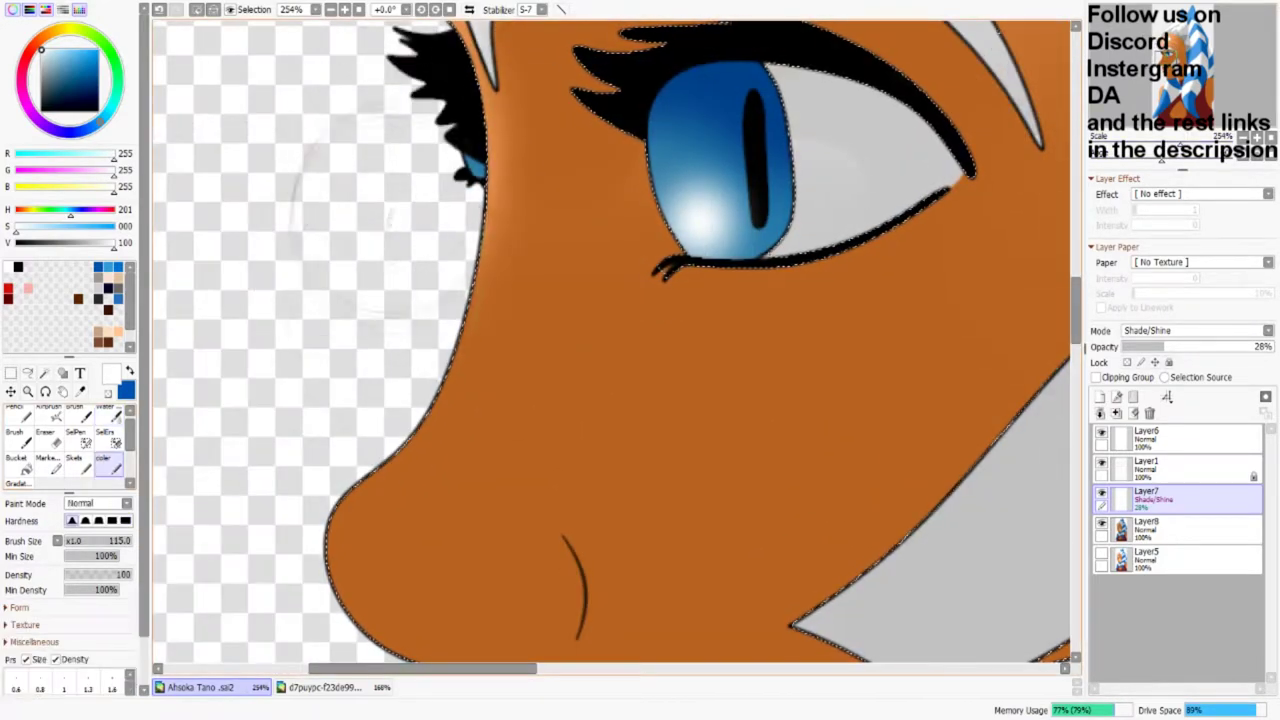
scroll(394, 106, "down", 1)
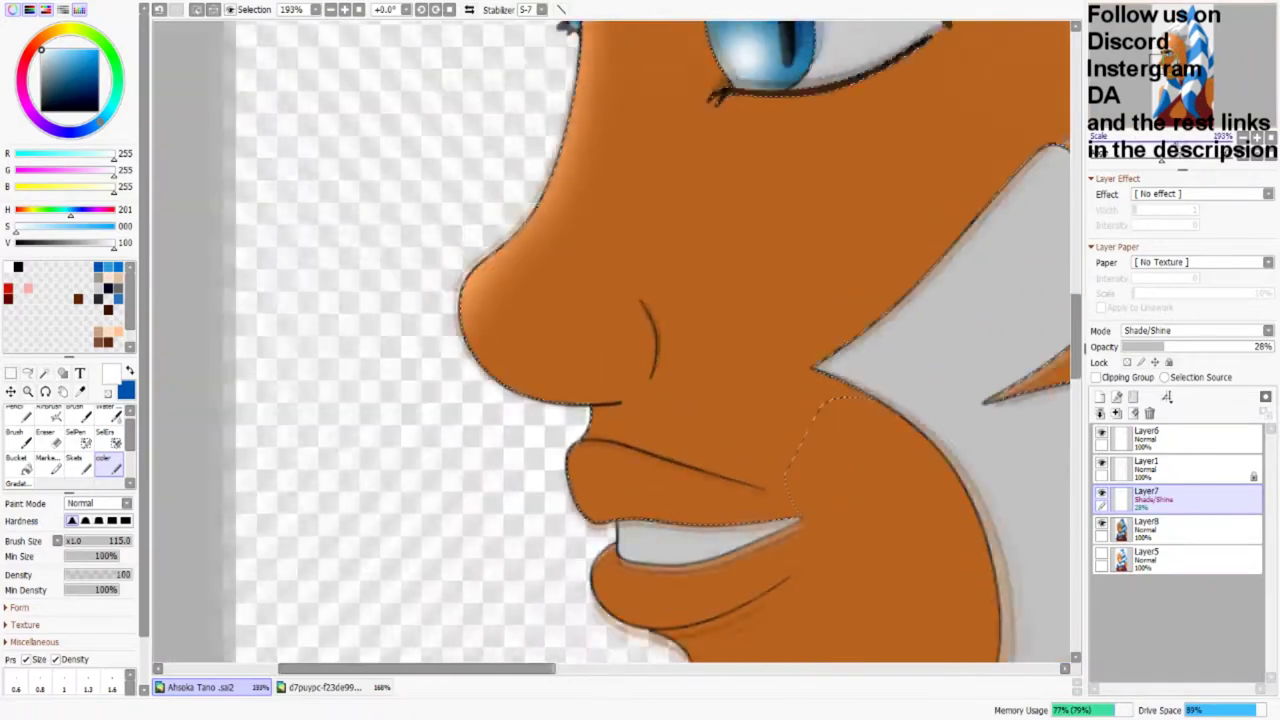
Step: Add light to the nostril with the color brush at size 36 and density 33, and blend it with the water brush at size 18
key("bracketleft")
key("bracketleft")
key("bracketleft")
key("bracketleft")
key("bracketleft")
key("bracketleft")
key("bracketleft")
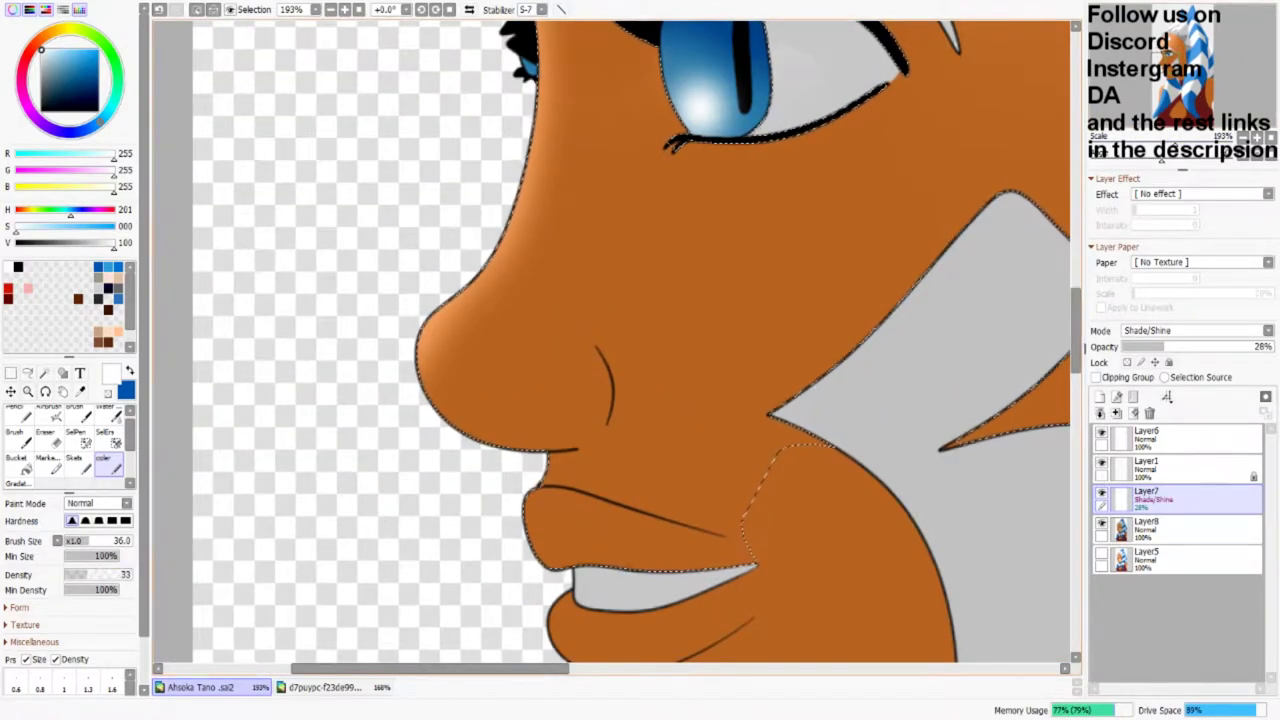
mouse_move(562, 314)
left_mouse_down()
mouse_move(606, 381)
mouse_move(606, 432)
left_mouse_up()
left_click(104, 411)
left_click_drag(562, 314, 600, 405)
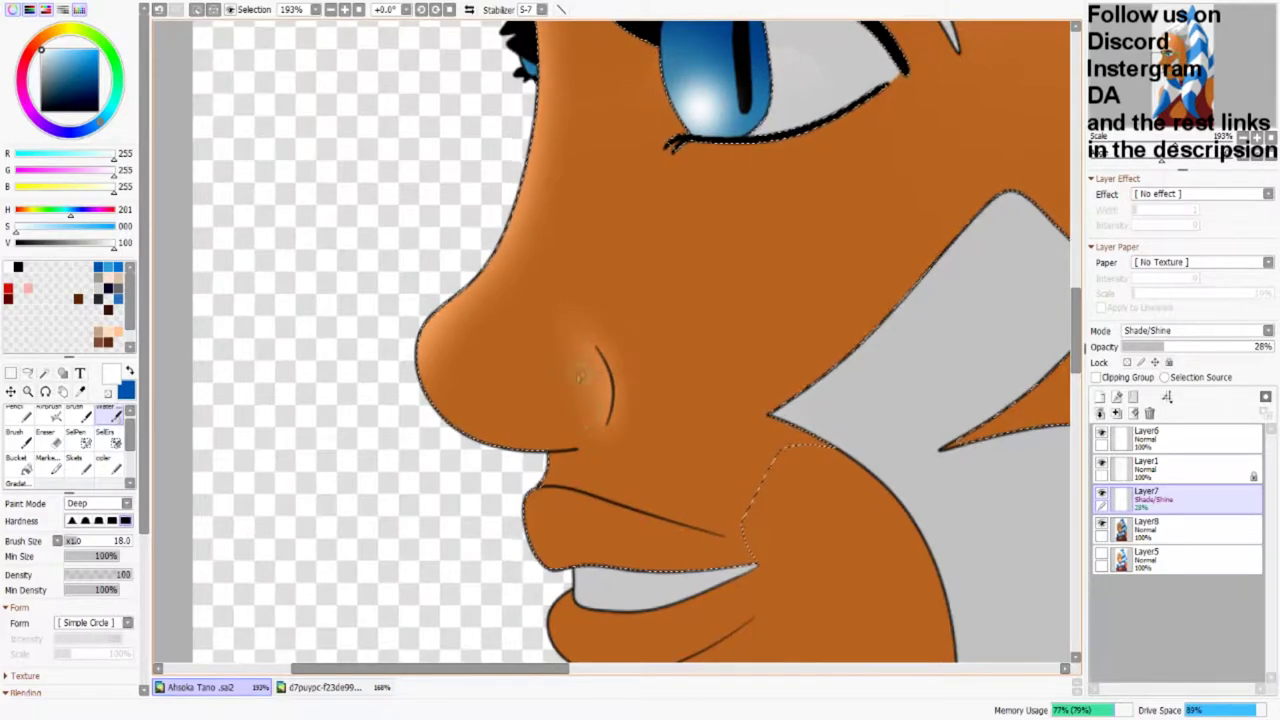
Step: Erase the light that spills past the nostril line and smooth the remaining light with the water brush at size 18
scroll(614, 340, "up", 3)
key("e")
mouse_move(640, 355)
left_mouse_down()
mouse_move(590, 300)
mouse_move(625, 470)
left_mouse_up()
key("e")
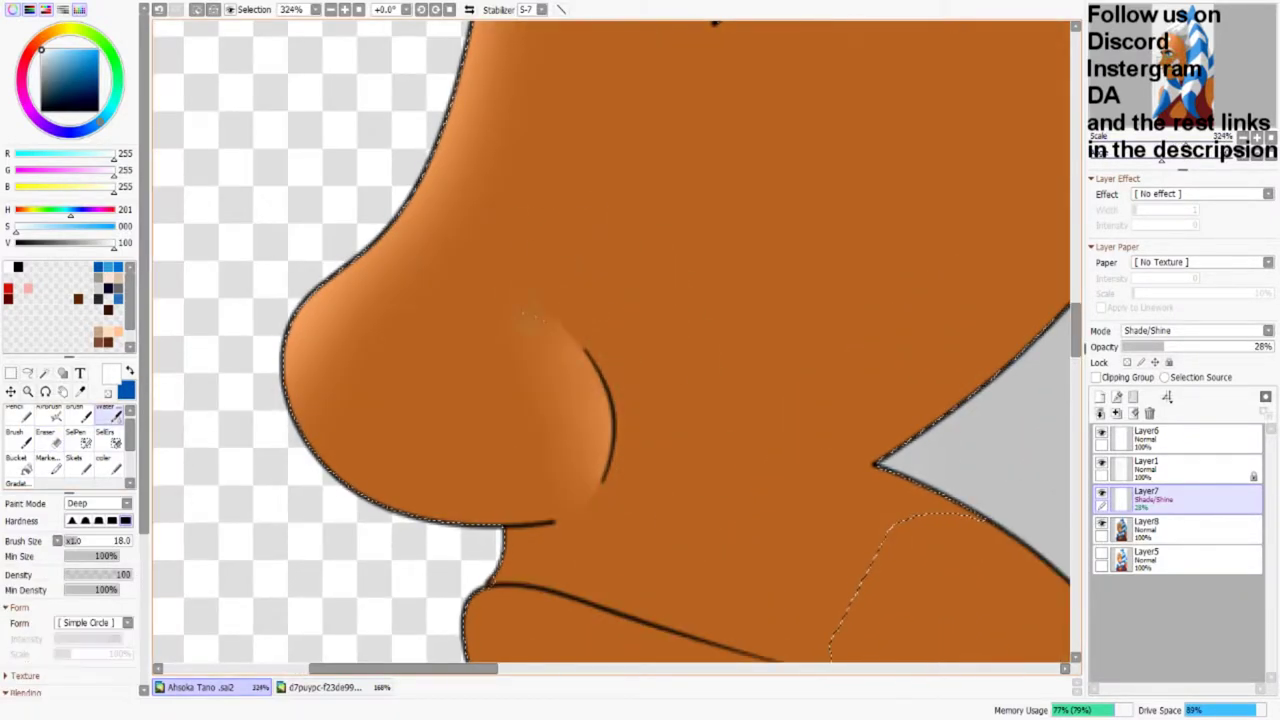
scroll(565, 427, "down", 4)
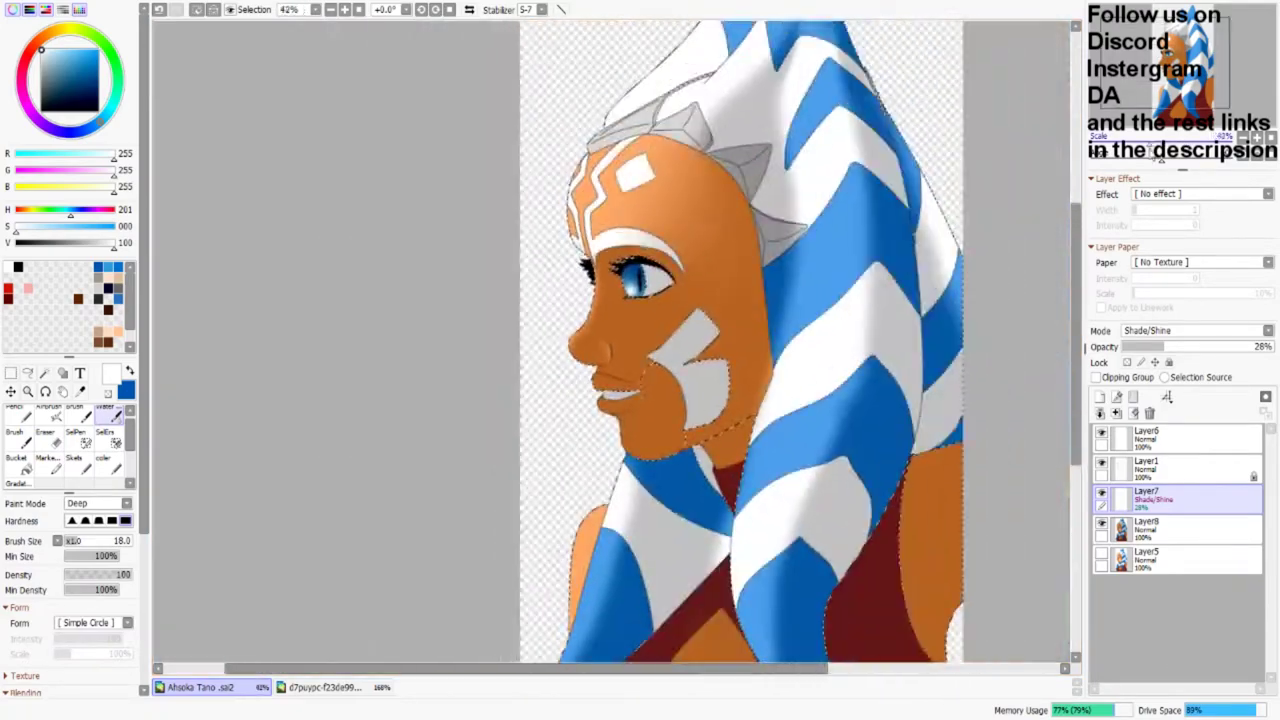
Step: Blend the light across the upper white and blue headdress stripes with the water brush at size 113
scroll(565, 427, "up", 2)
scroll(565, 427, "down", 5)
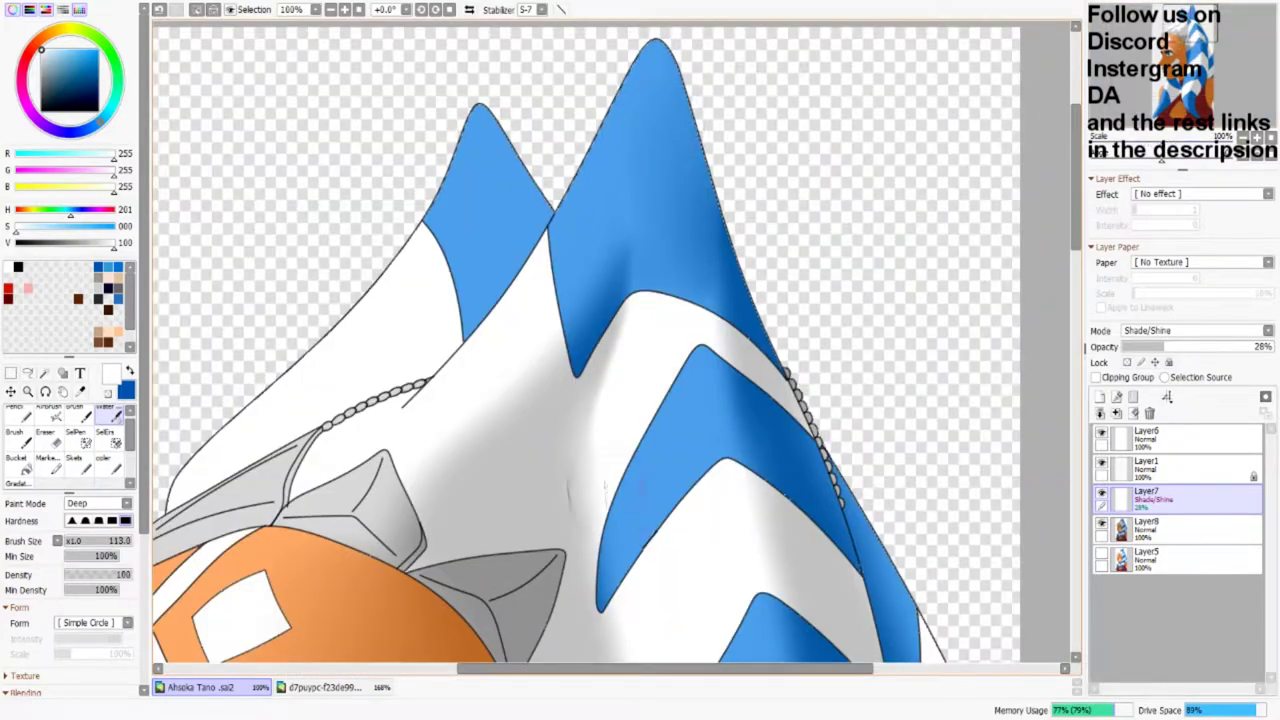
mouse_move(604, 480)
left_mouse_down()
mouse_move(642, 368)
mouse_move(681, 315)
mouse_move(643, 405)
mouse_move(698, 500)
mouse_move(705, 240)
left_mouse_up()
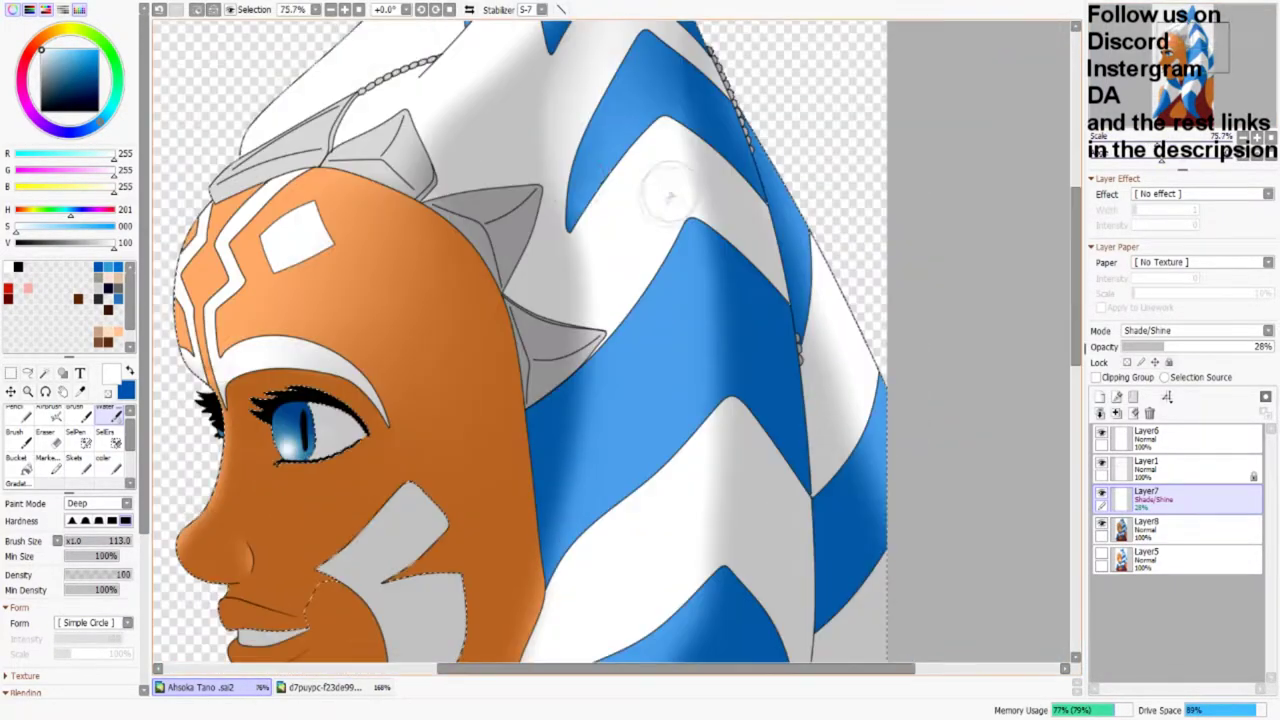
mouse_move(657, 186)
left_mouse_down()
mouse_move(577, 183)
mouse_move(578, 248)
left_mouse_up()
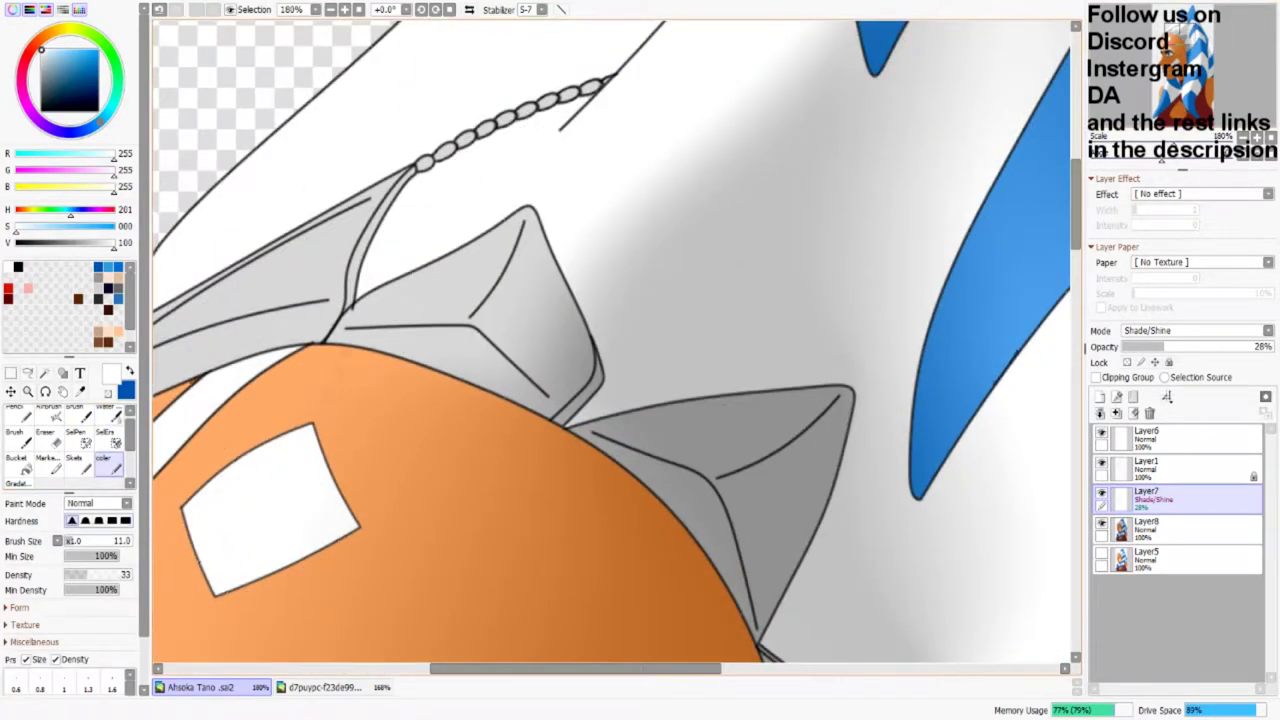
Step: Lighten the dark spot in the orange gap under the grey headband on Layer7 with the color brush at size 11 and density 100
left_click(46, 373)
left_click(1146, 467)
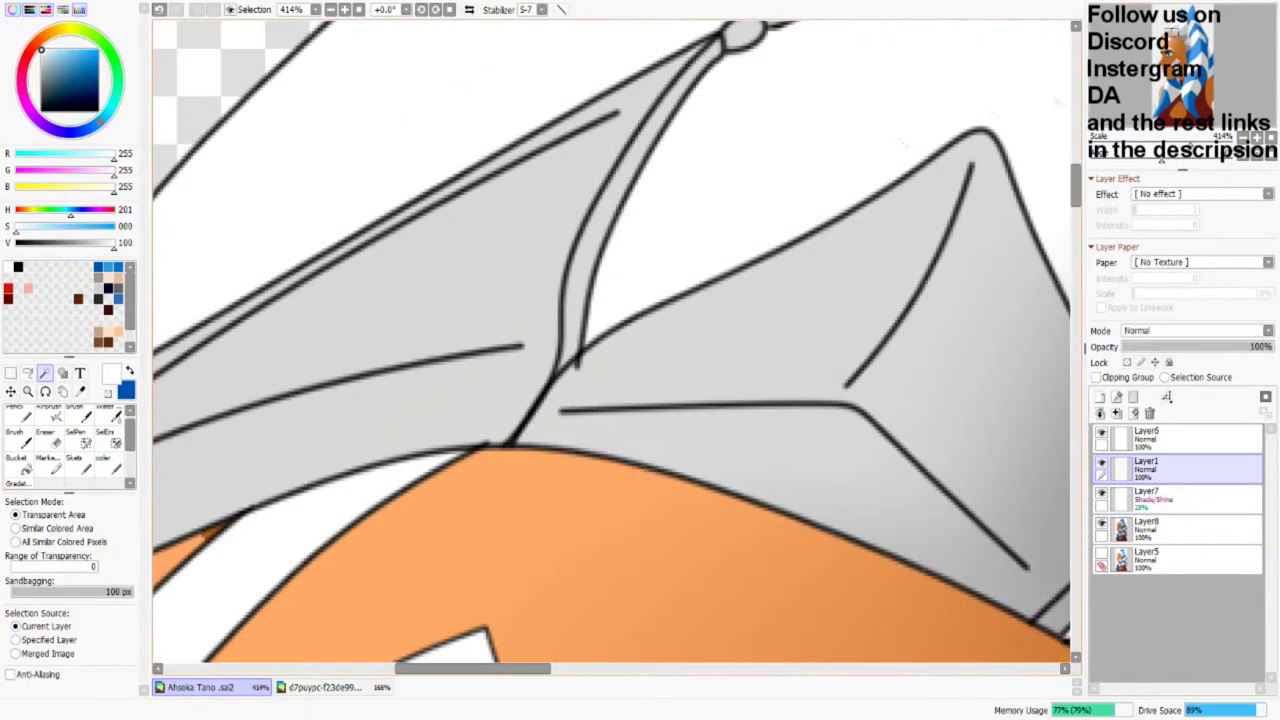
key("e")
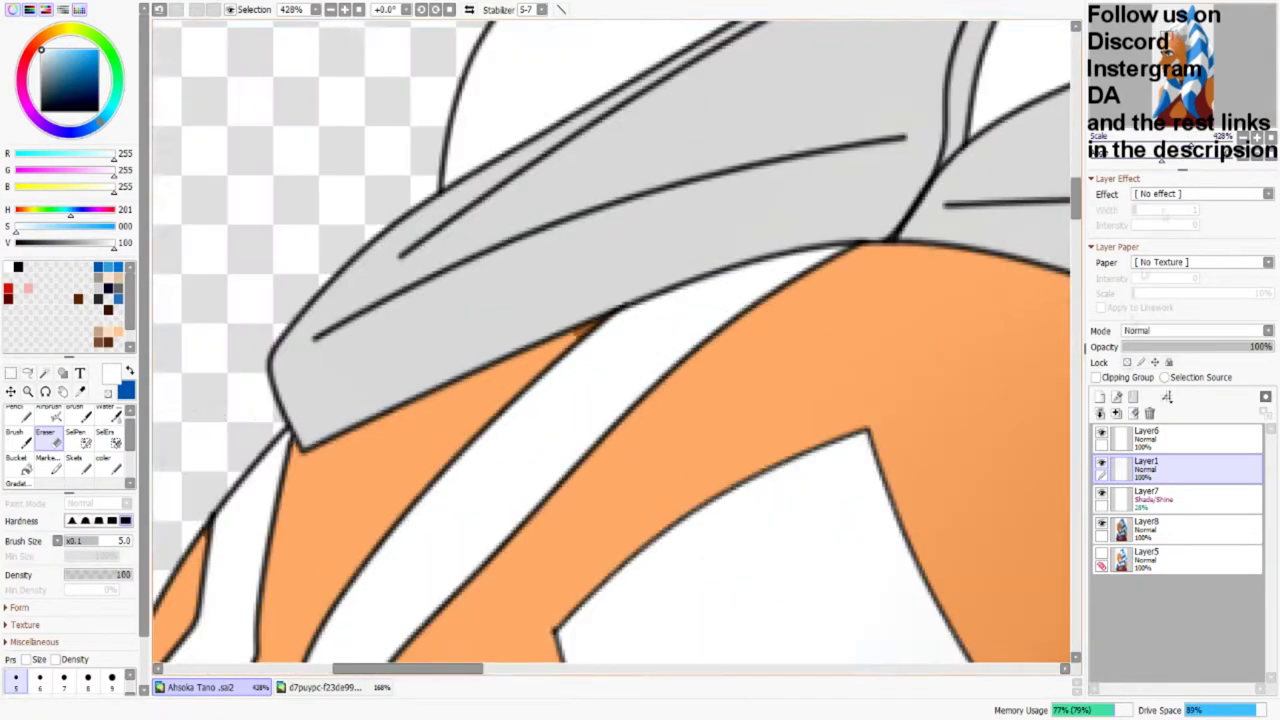
left_click(1146, 437)
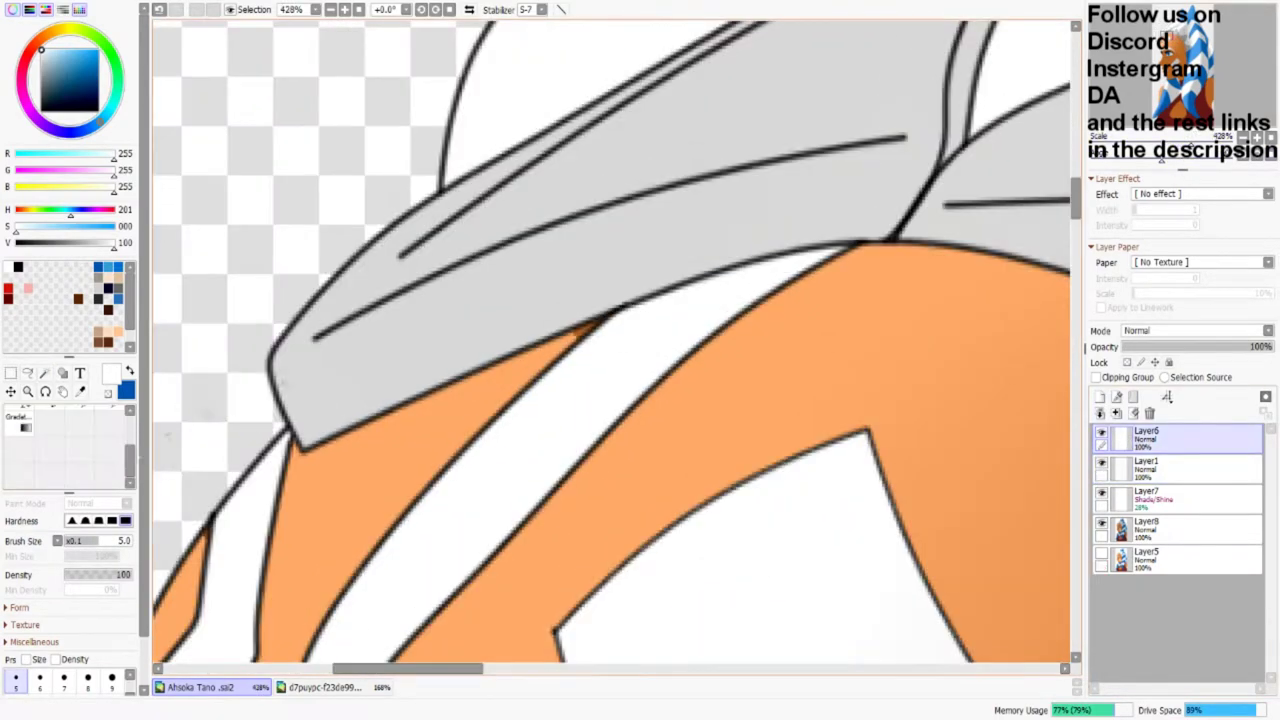
left_click(1146, 467)
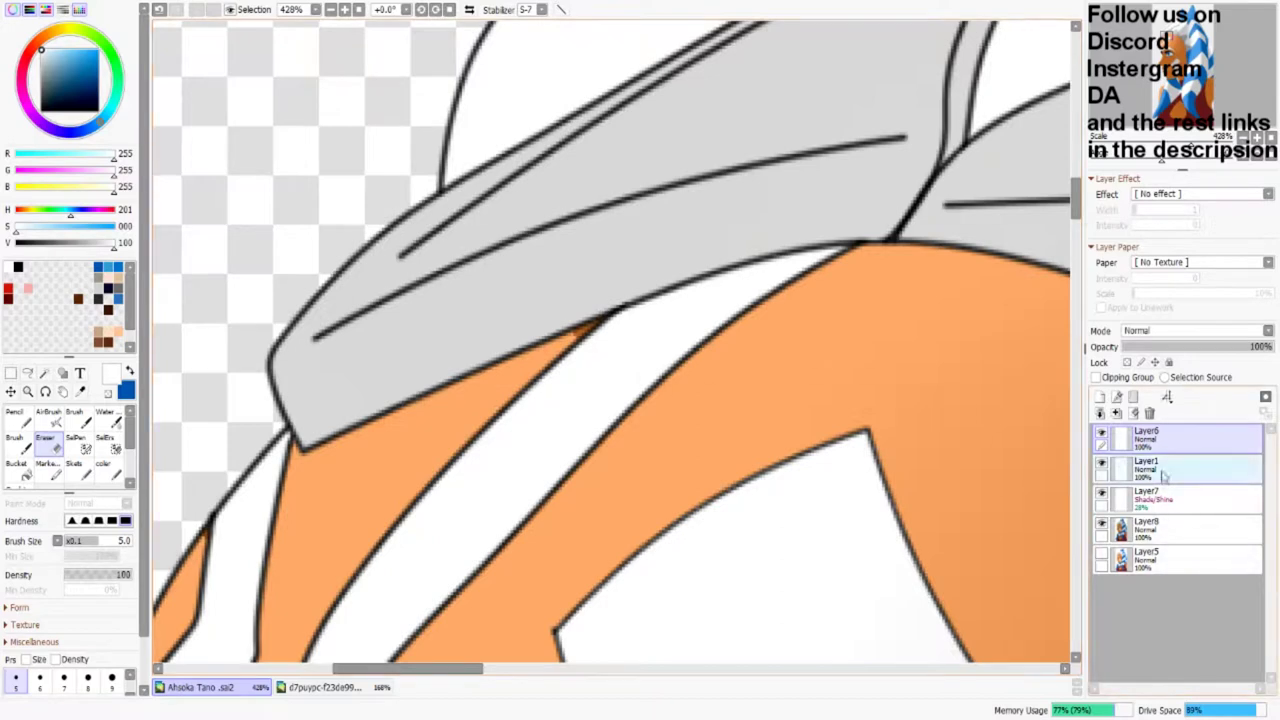
left_click(1146, 497)
left_click(104, 465)
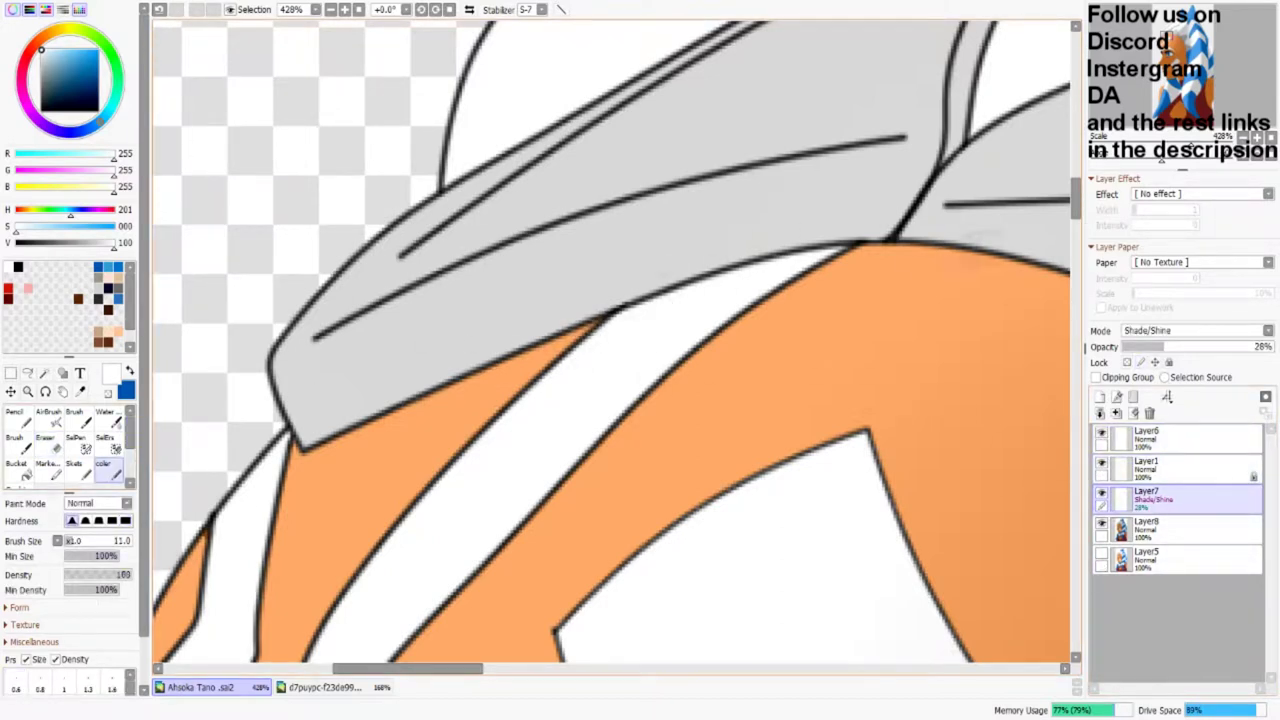
Step: Blend the light on the white headdress area above the grey spikes with the water brush at size 138
left_click_drag(140, 430, 520, 135)
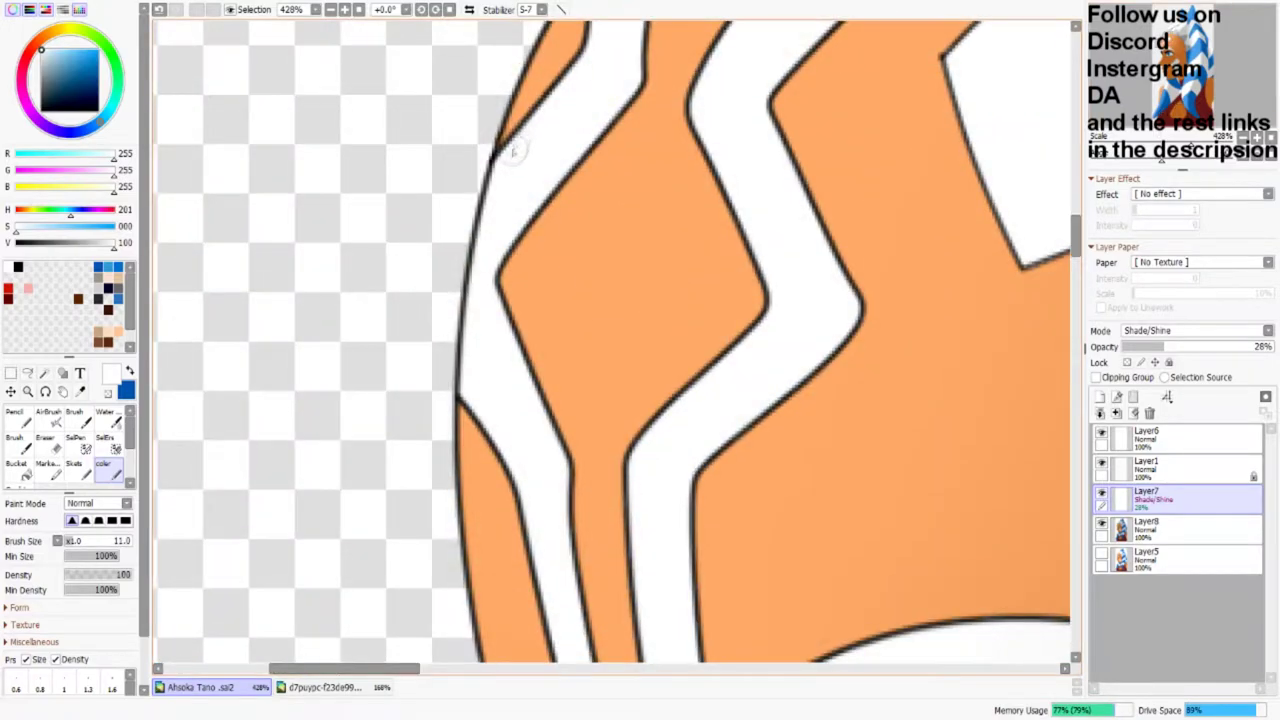
left_click_drag(987, 131, 567, 421)
key("w")
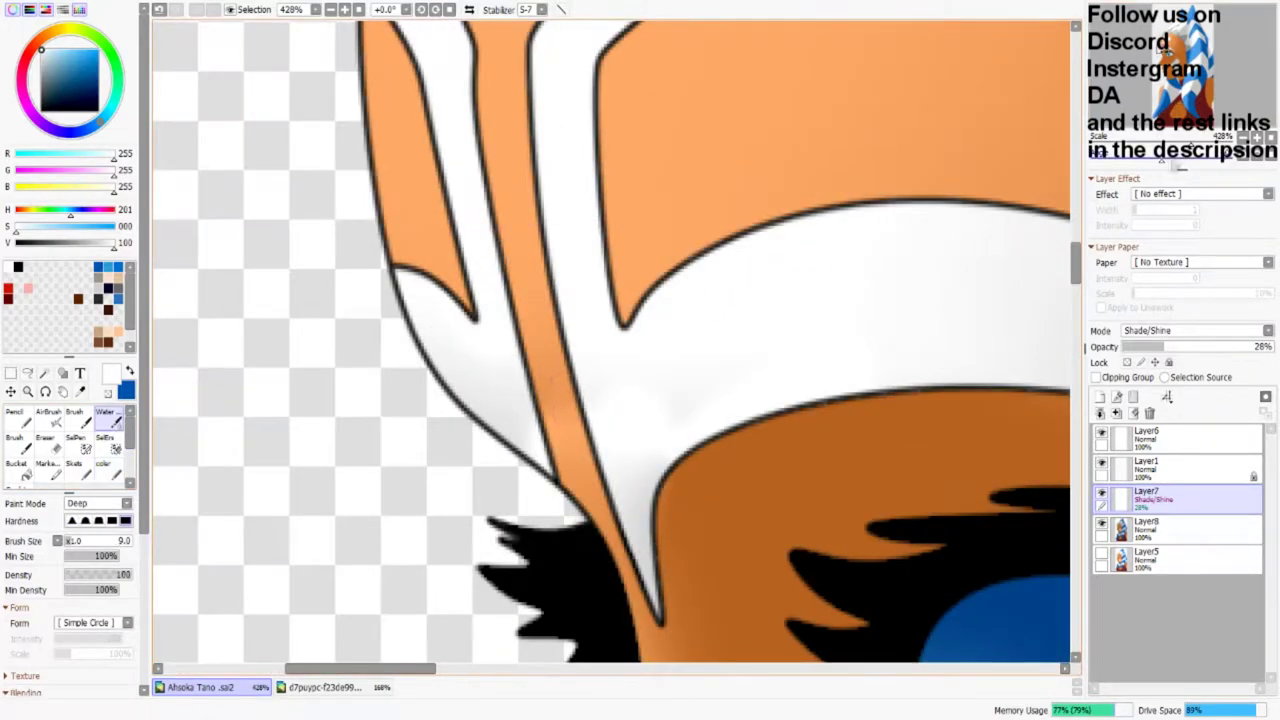
scroll(612, 340, "down", 8)
scroll(612, 340, "up", 3)
scroll(612, 340, "up", 3)
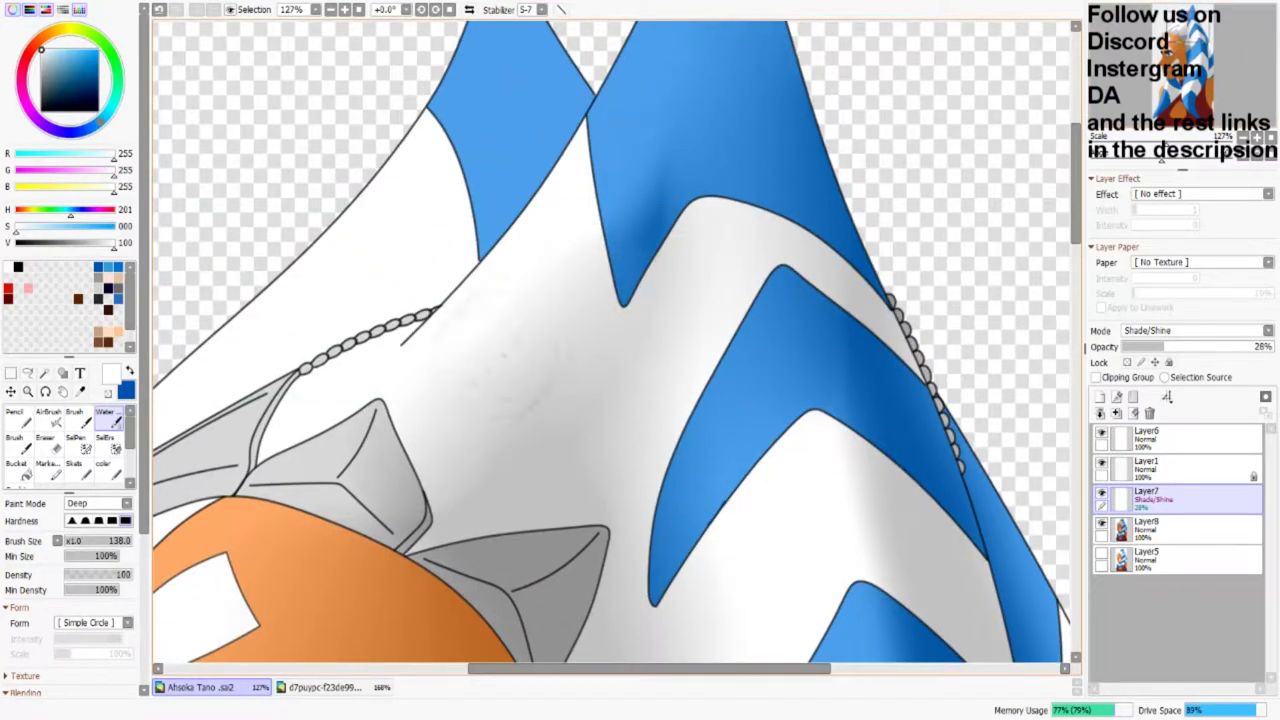
scroll(471, 381, "down", 4)
key("Delete")
key("Delete")
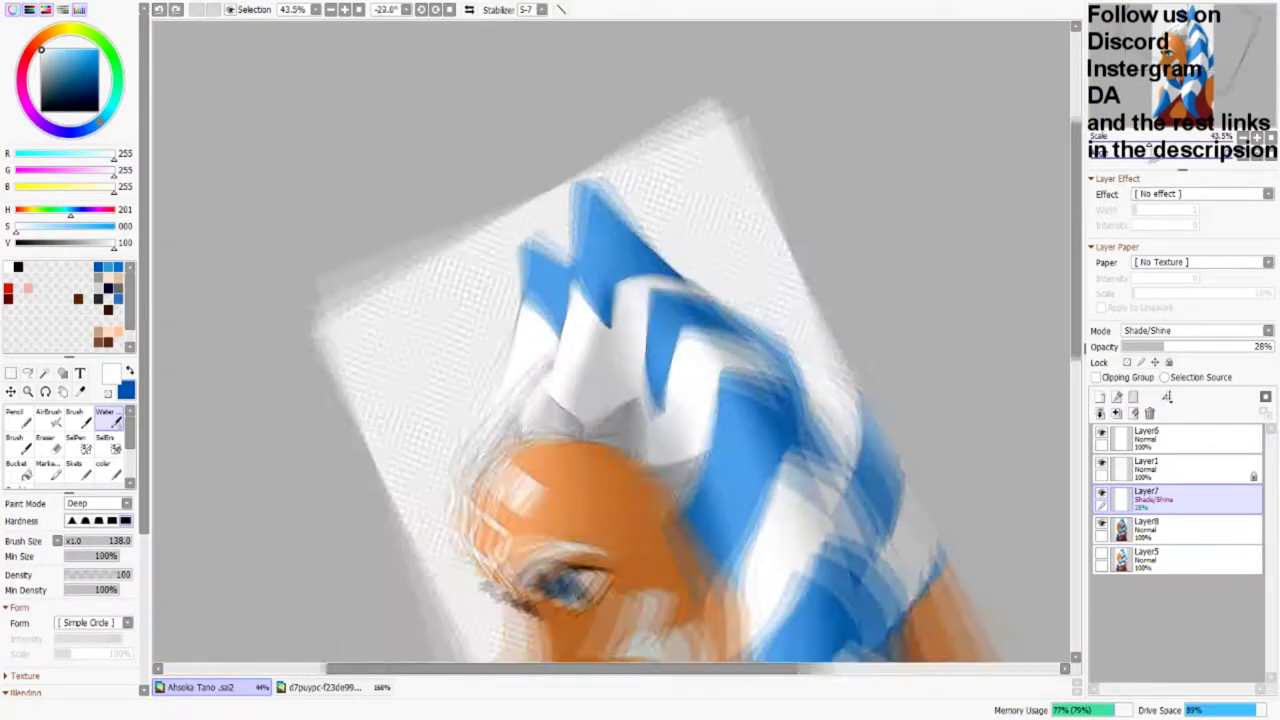
key("Home")
scroll(500, 280, "up", 8)
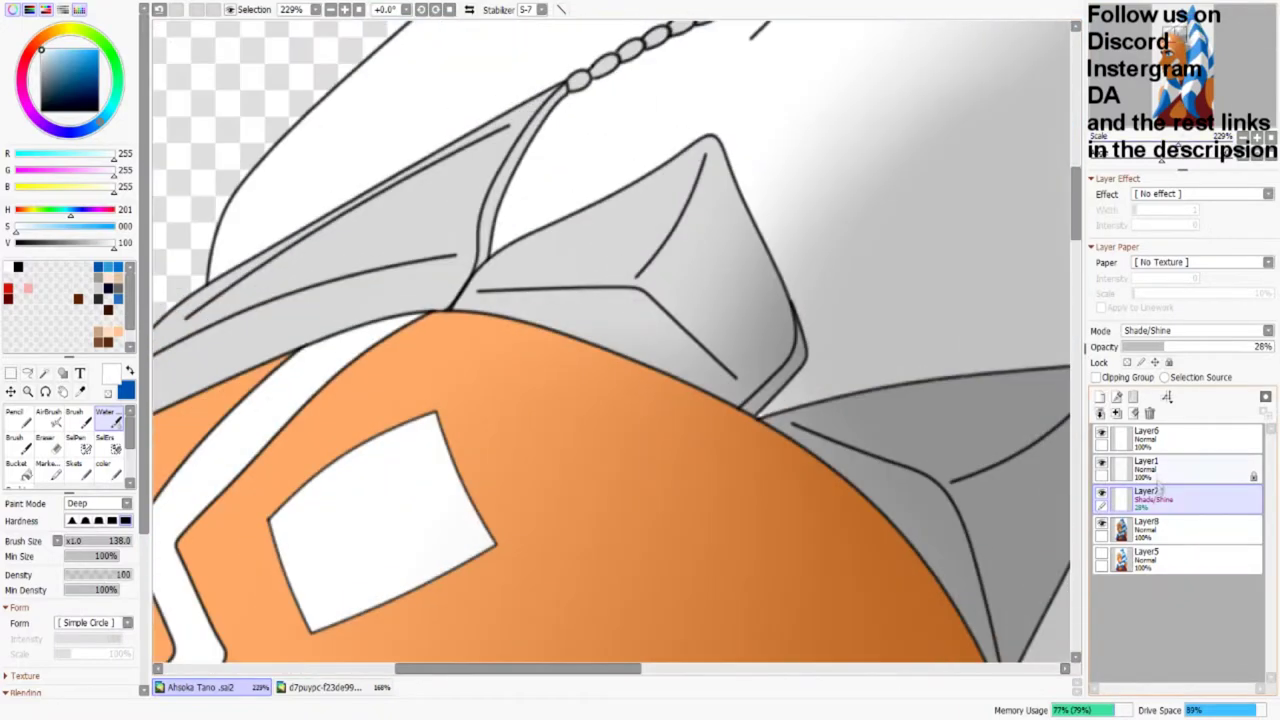
left_click(1160, 467)
left_click(44, 372)
left_click(723, 300)
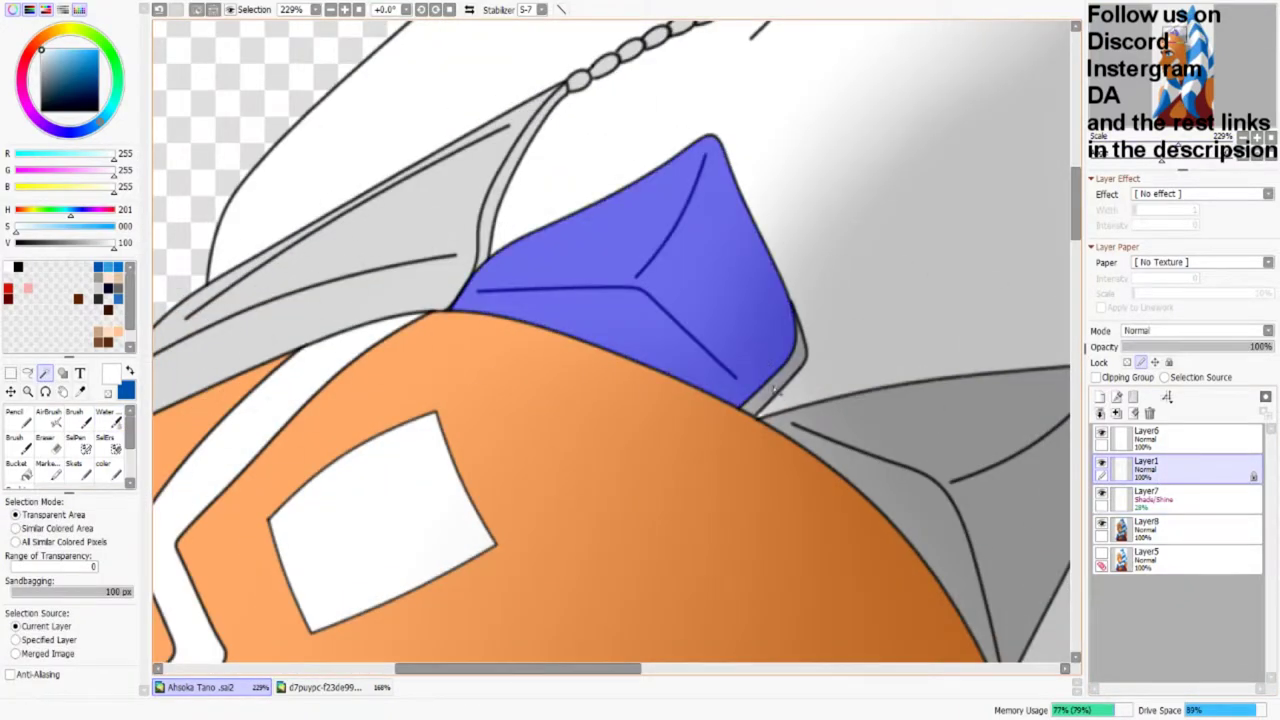
left_click(794, 297)
left_click_drag(794, 297, 394, 107)
left_click(640, 300)
key("ctrl+d")
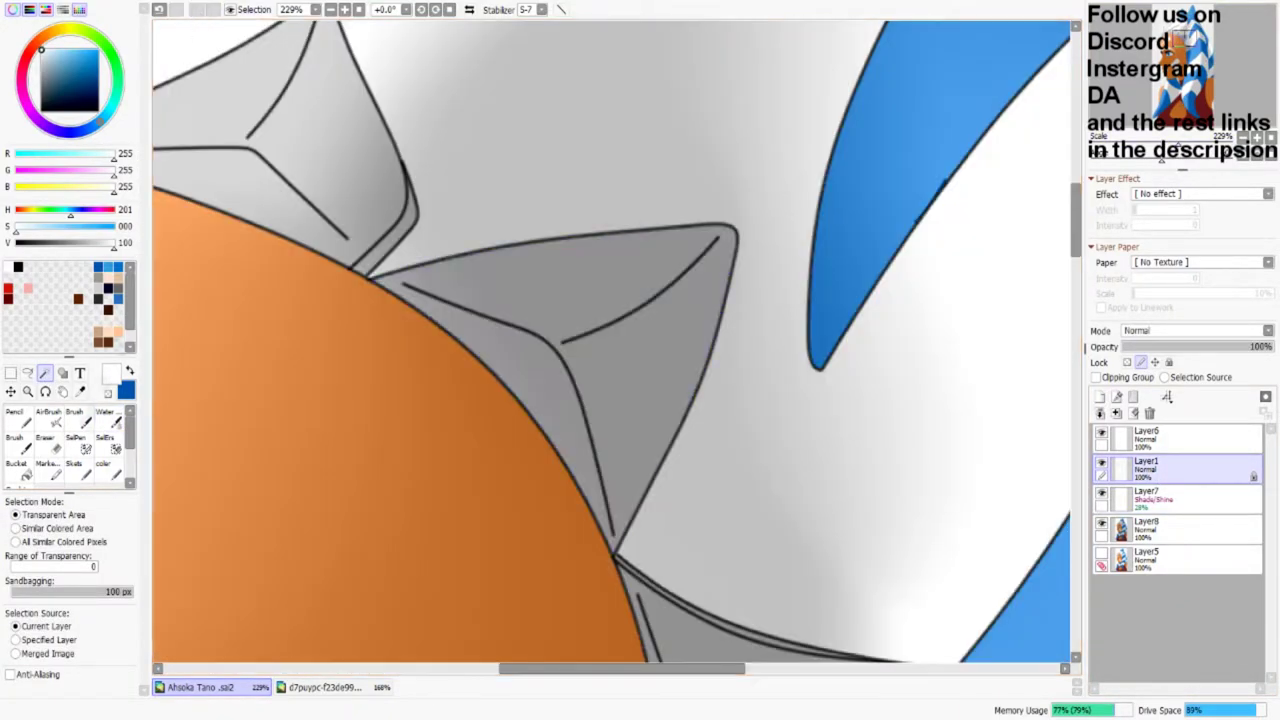
Step: Start a selection along the inner ridge line of the middle grey spike's upper facet with the selection pen at size 12
left_click(75, 440)
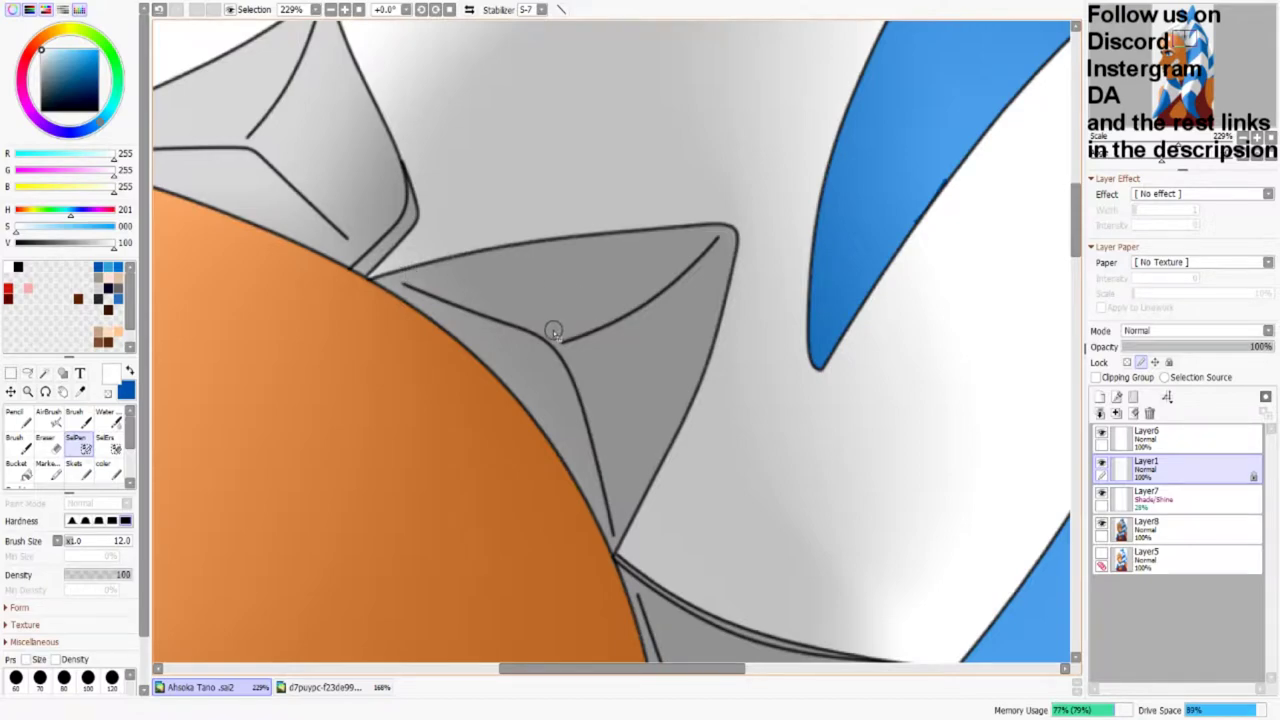
mouse_move(558, 333)
left_mouse_down()
mouse_move(618, 312)
mouse_move(710, 238)
mouse_move(660, 243)
left_mouse_up()
mouse_move(1180, 160)
left_mouse_down()
mouse_move(1137, 160)
mouse_move(1185, 140)
left_mouse_up()
key("bracketleft")
key("bracketleft")
key("bracketleft")
key("bracketleft")
key("bracketleft")
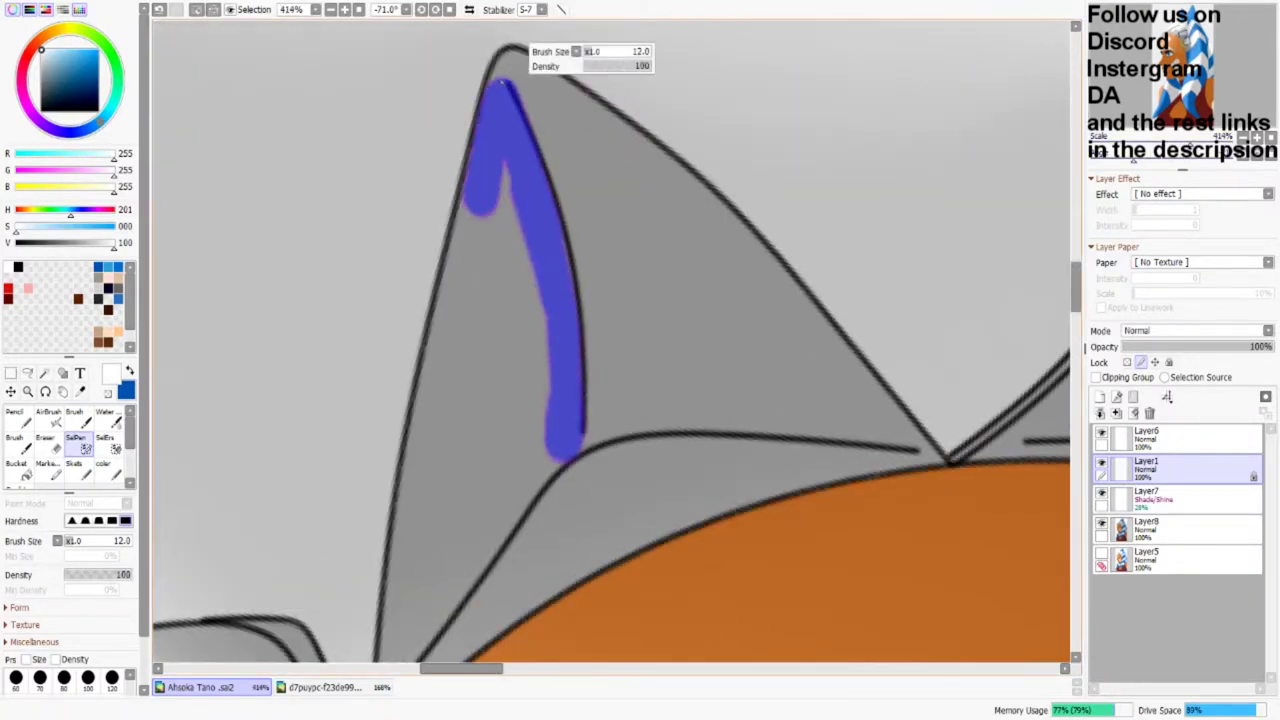
Step: Extend the selection over most of the middle spike's upper facet, up to its outlines, with the selection pen at size 15
mouse_move(476, 166)
left_mouse_down()
mouse_move(428, 395)
mouse_move(445, 455)
mouse_move(501, 170)
mouse_move(524, 205)
mouse_move(543, 295)
mouse_move(543, 430)
mouse_move(520, 480)
left_mouse_up()
left_click_drag(1137, 160, 1165, 160)
mouse_move(650, 300)
left_mouse_down()
mouse_move(520, 455)
mouse_move(602, 392)
mouse_move(560, 420)
left_mouse_up()
mouse_move(345, 518)
left_mouse_down()
mouse_move(378, 490)
mouse_move(455, 470)
left_mouse_up()
mouse_move(352, 512)
left_mouse_down()
mouse_move(432, 430)
mouse_move(510, 412)
left_mouse_up()
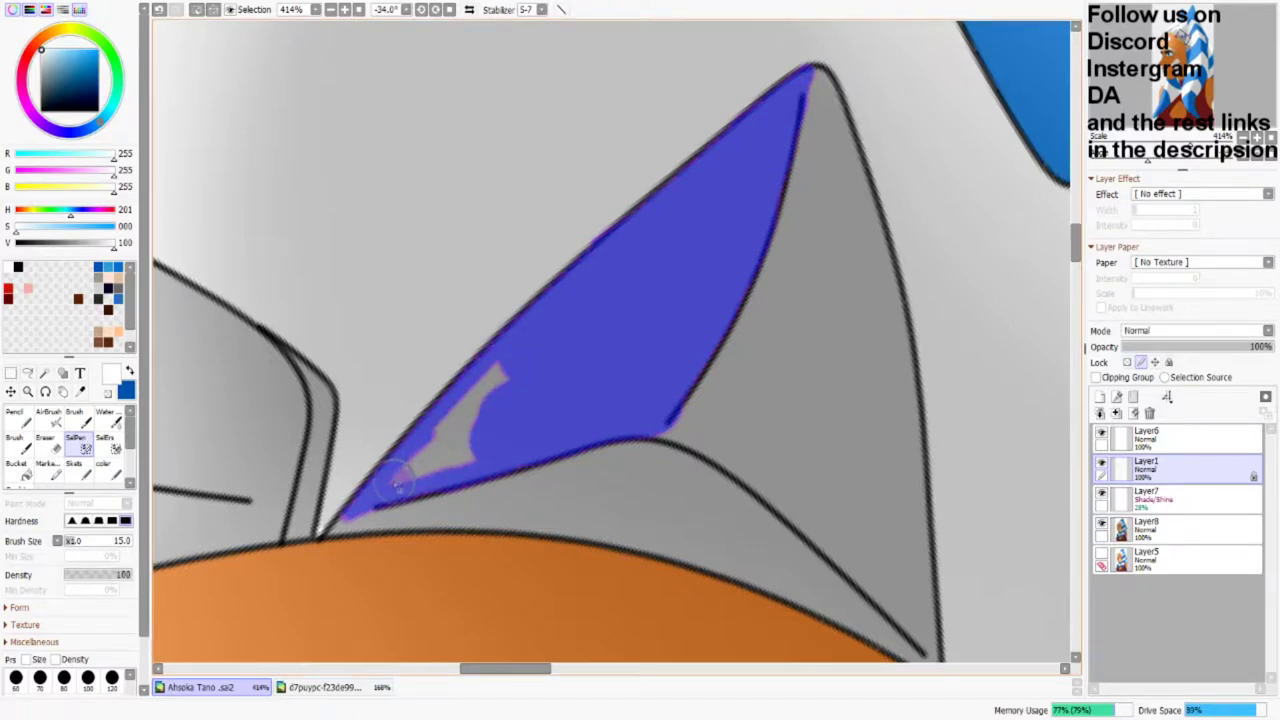
Step: Fill the remaining gap in the facet selection and refine its edges with the selection pen at size 7
mouse_move(395, 478)
left_mouse_down()
mouse_move(497, 433)
mouse_move(500, 372)
left_mouse_up()
left_click_drag(440, 432, 487, 380)
key("bracketleft")
key("bracketleft")
key("bracketleft")
key("bracketleft")
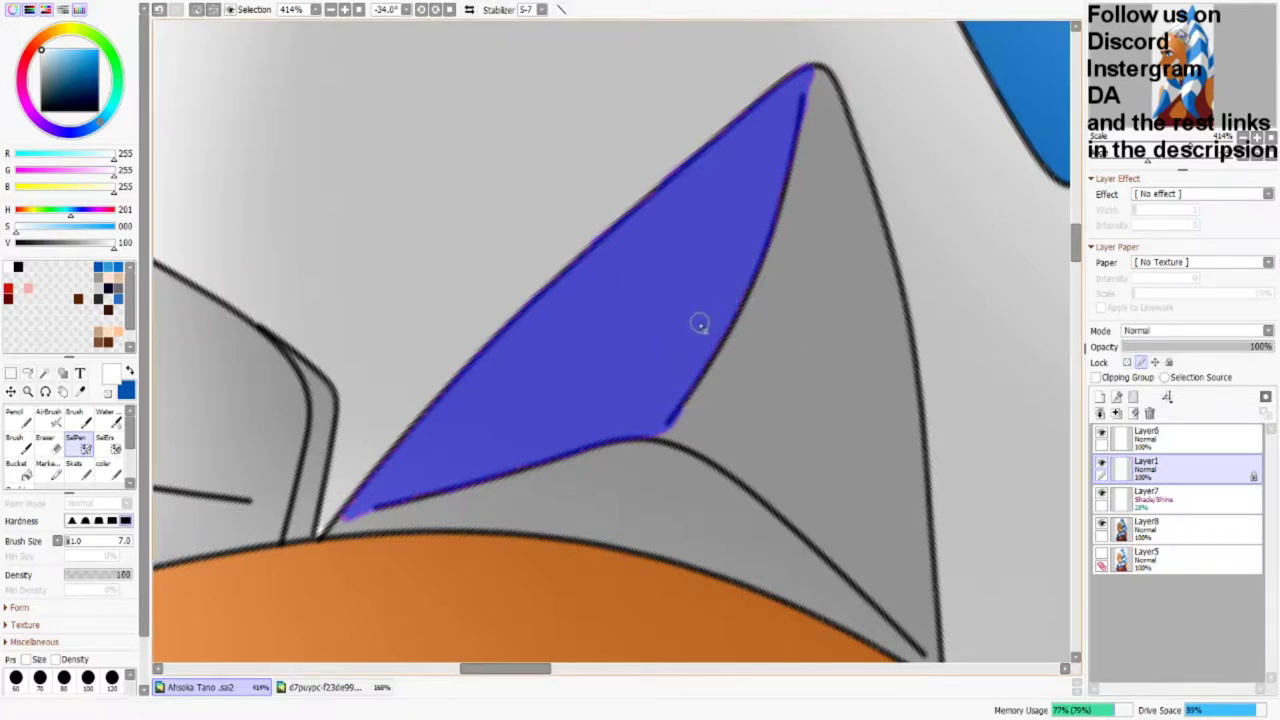
Step: Paint white light across the selected facet of the middle spike on Layer7 with the color brush at size 83
key("Delete")
scroll(616, 340, "down", 4)
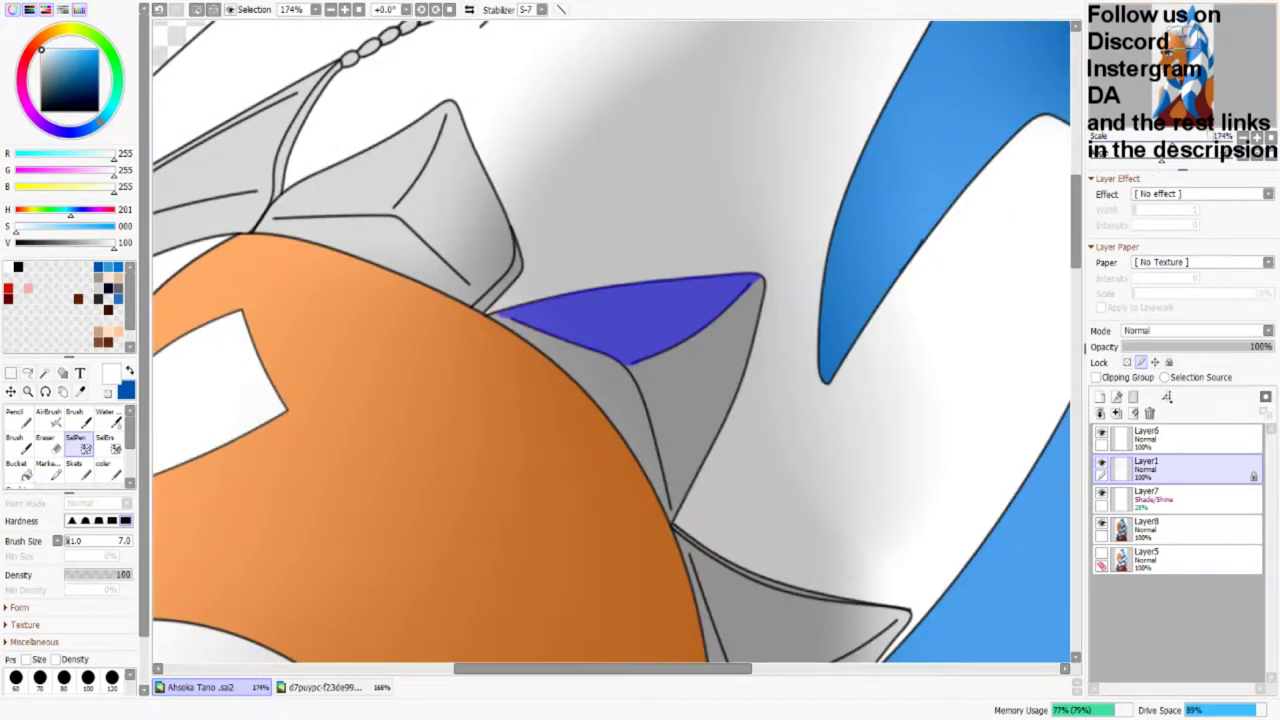
left_click(1145, 497)
left_click(103, 470)
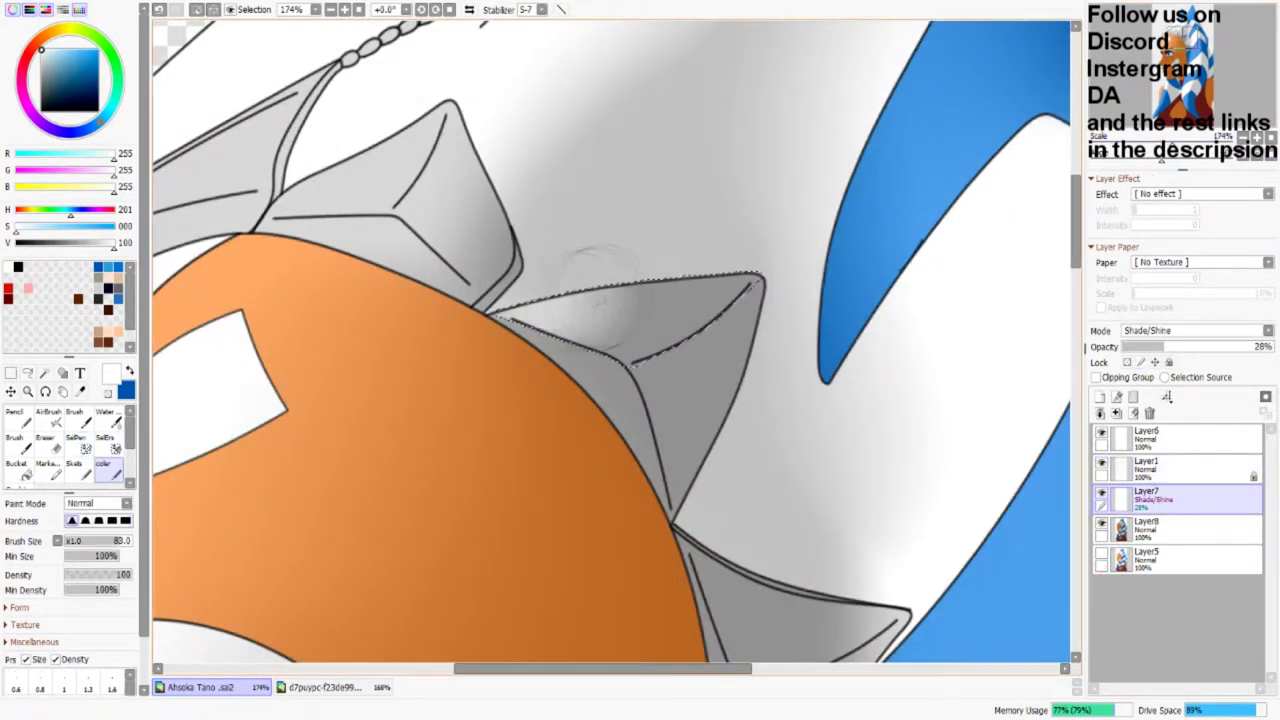
mouse_move(707, 279)
left_mouse_down()
mouse_move(651, 267)
mouse_move(568, 300)
mouse_move(718, 250)
mouse_move(678, 244)
mouse_move(634, 277)
left_mouse_up()
scroll(700, 300, "up", 5)
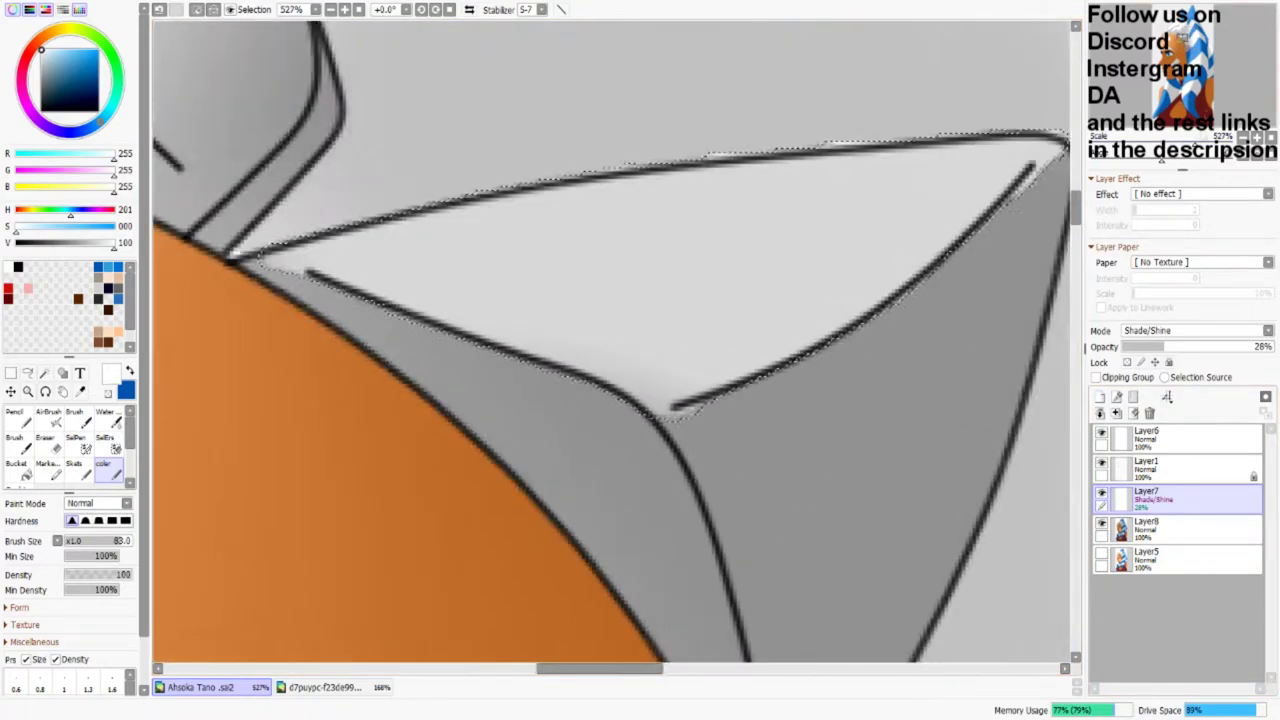
Step: Erase the light along the upper and ridge edges of the selected facet with the eraser at size 121, leaving a central highlight
key("e")
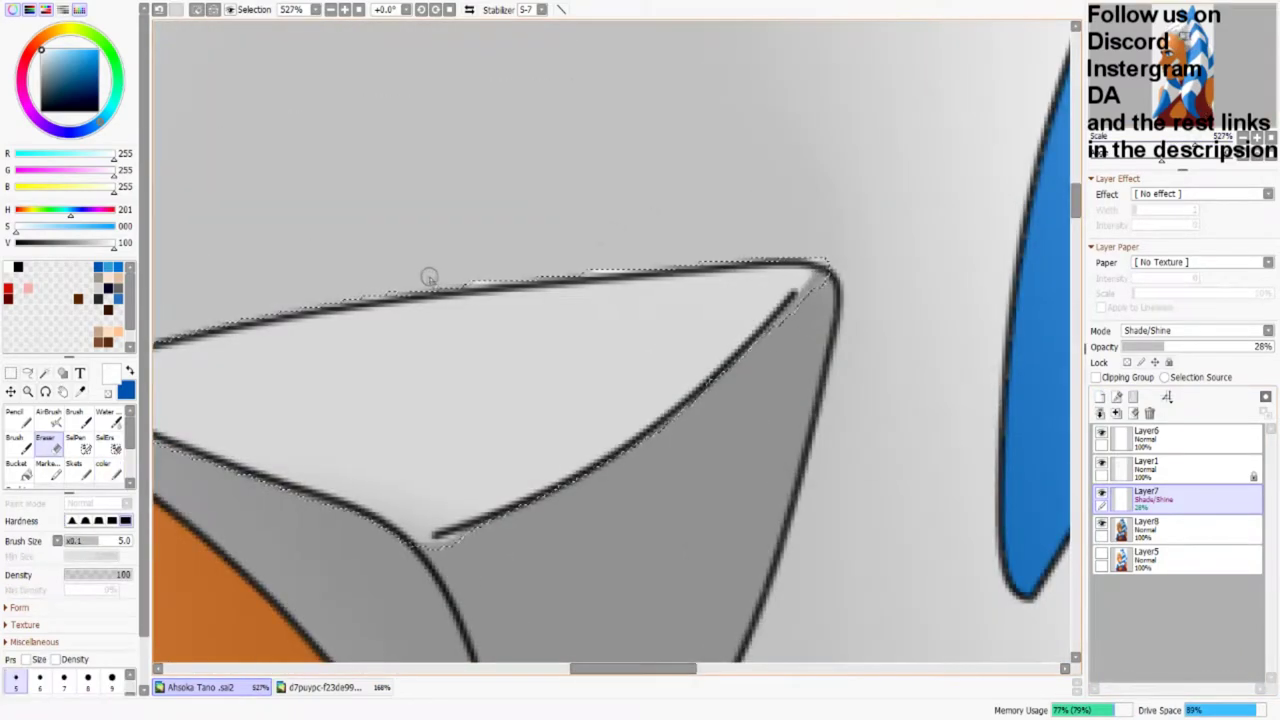
scroll(540, 436, "down", 3)
scroll(650, 360, "down", 2)
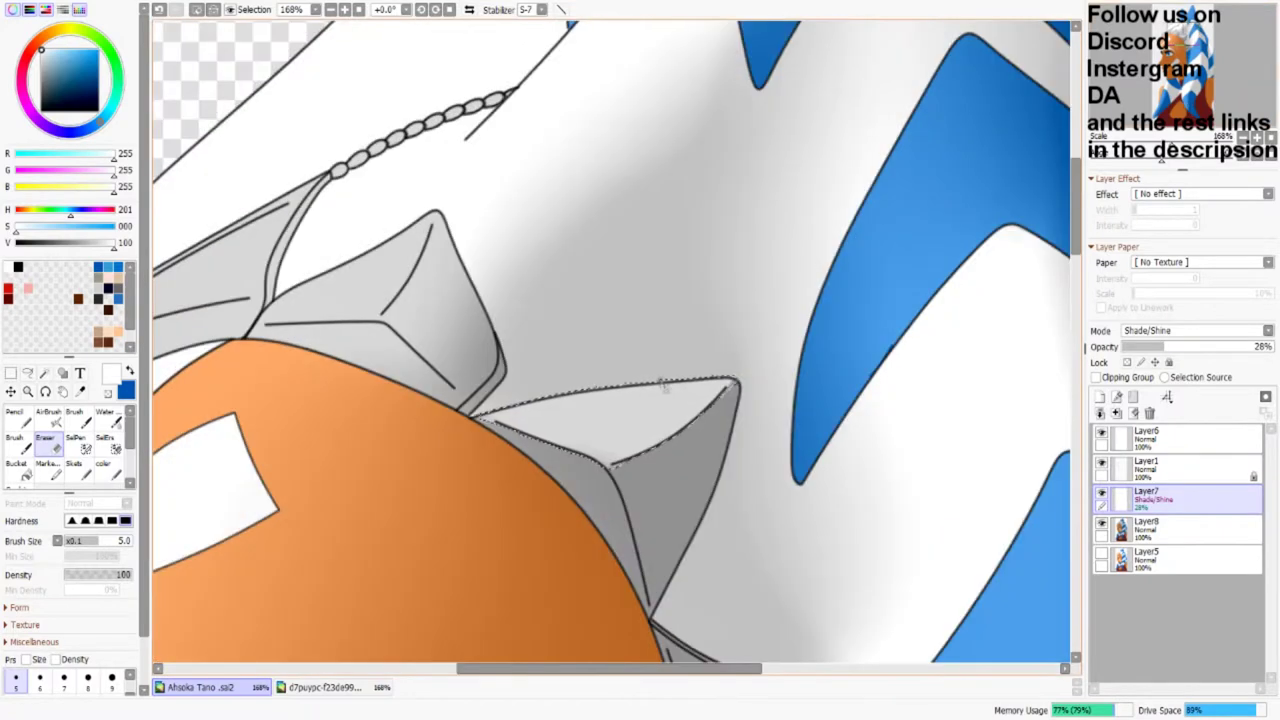
left_click_drag(577, 290, 706, 289)
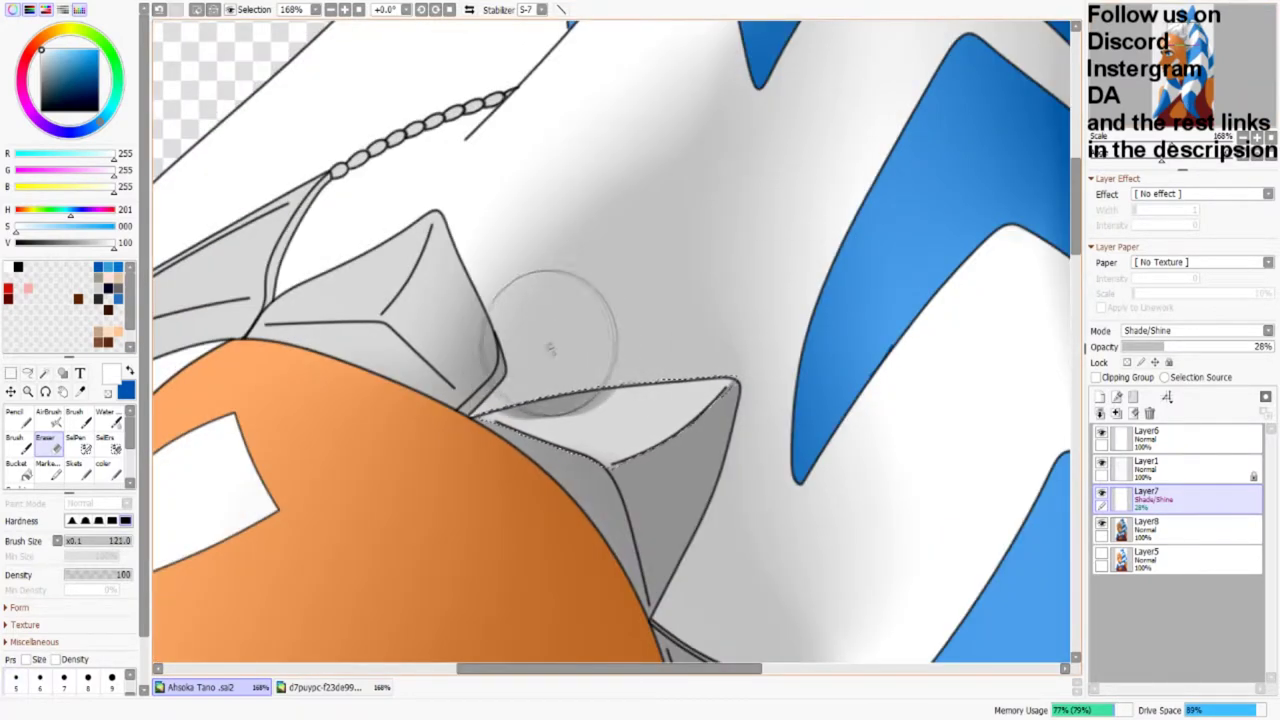
left_click_drag(586, 323, 634, 343)
left_click_drag(700, 470, 622, 466)
Step: Blend the facet's highlight into the grey with the water brush, reducing it to size 15, and clear the selection
key("w")
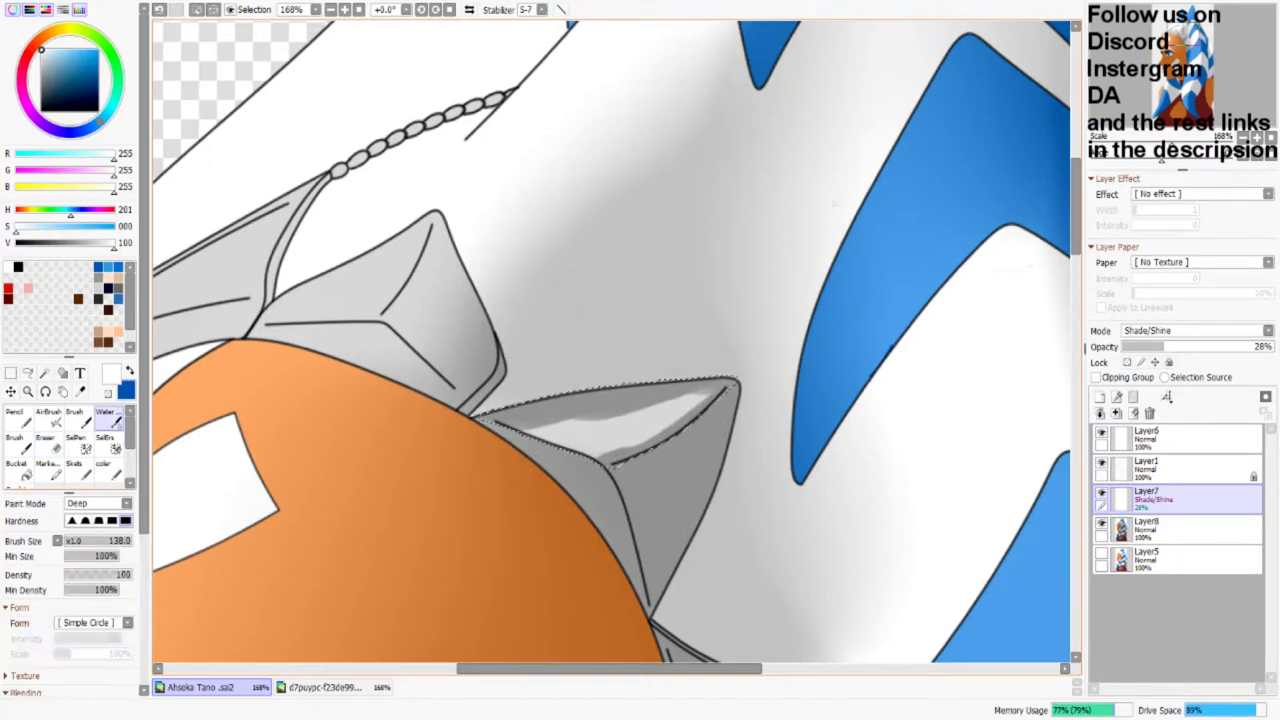
mouse_move(528, 452)
left_mouse_down()
mouse_move(585, 300)
mouse_move(591, 314)
mouse_move(522, 445)
mouse_move(600, 200)
mouse_move(626, 240)
mouse_move(624, 420)
mouse_move(650, 200)
mouse_move(510, 480)
mouse_move(560, 329)
mouse_move(666, 245)
mouse_move(598, 425)
left_mouse_up()
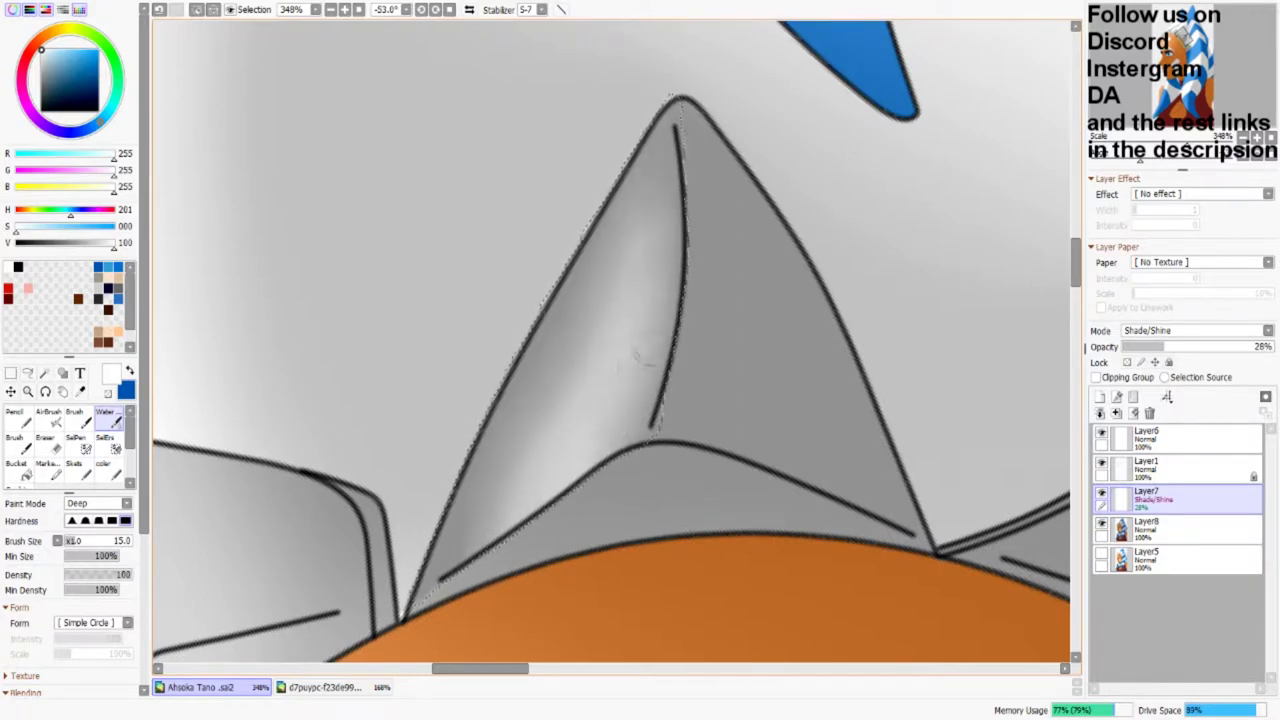
key("Home")
scroll(617, 346, "down", 2)
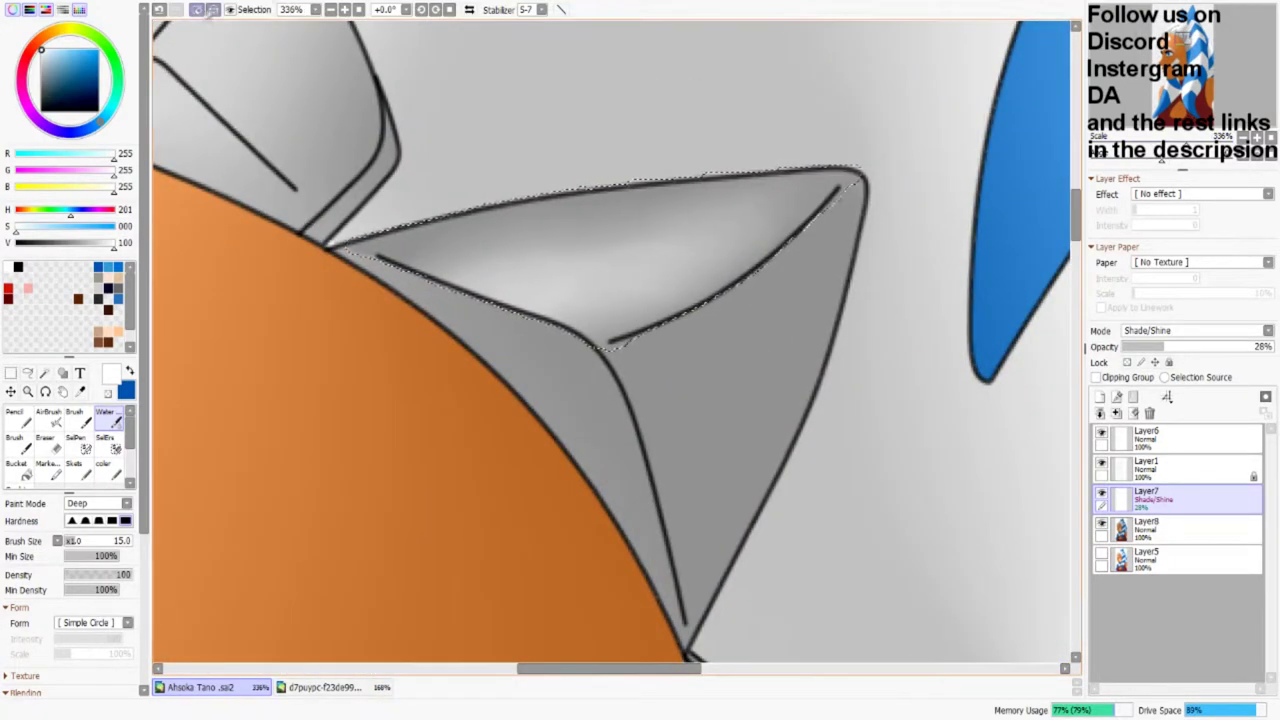
key("ctrl+d")
Step: Set the color to black and clean up stray light around the middle spike's upper facet with the eraser
left_click(601, 414, "alt")
left_click_drag(72, 242, 14, 242)
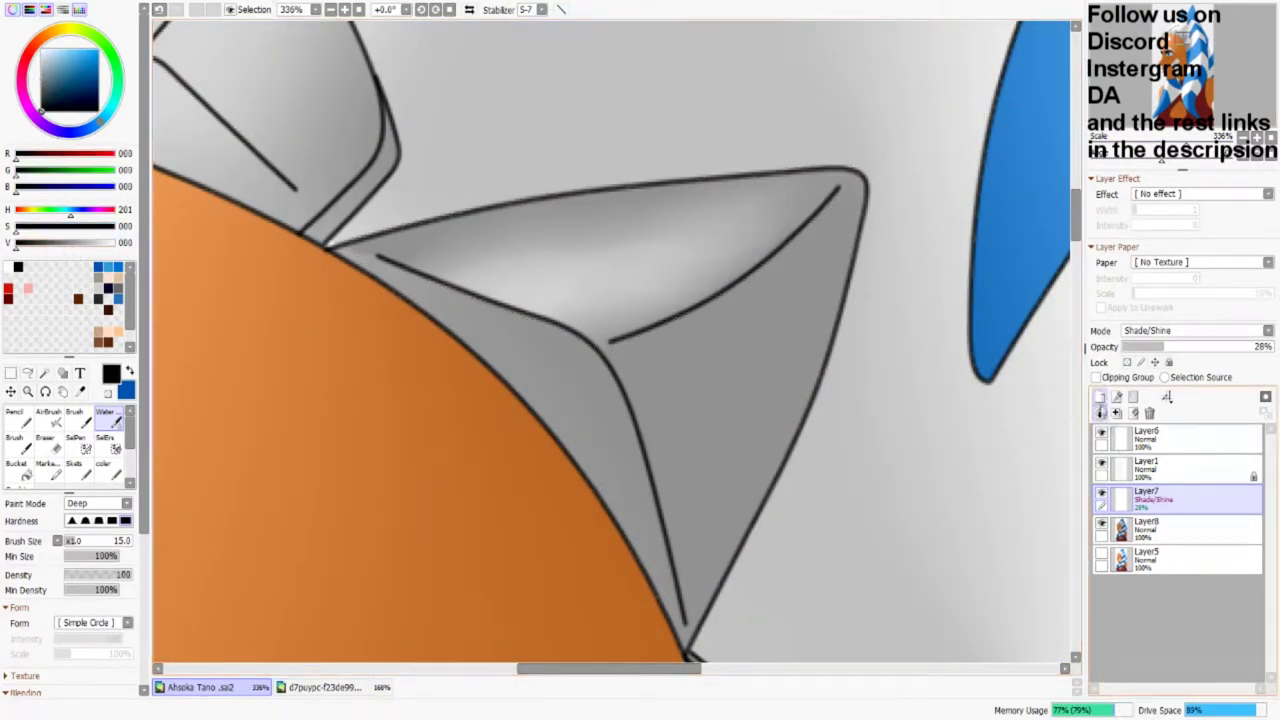
left_click(1190, 140)
left_click_drag(1150, 136, 1182, 136)
key("e")
mouse_move(651, 191)
left_mouse_down()
mouse_move(615, 235)
mouse_move(634, 212)
left_mouse_up()
key("bracketleft")
key("bracketleft")
key("bracketleft")
mouse_move(690, 110)
left_mouse_down()
mouse_move(718, 200)
mouse_move(677, 171)
left_mouse_up()
key("bracketright")
key("bracketright")
key("bracketright")
key("bracketright")
key("bracketright")
key("bracketright")
key("bracketright")
Step: Restore white as the color and erase the line overshoot at the lowest spike's tip on Layer1 with the eraser at size 4
left_click_drag(1150, 152, 1165, 170)
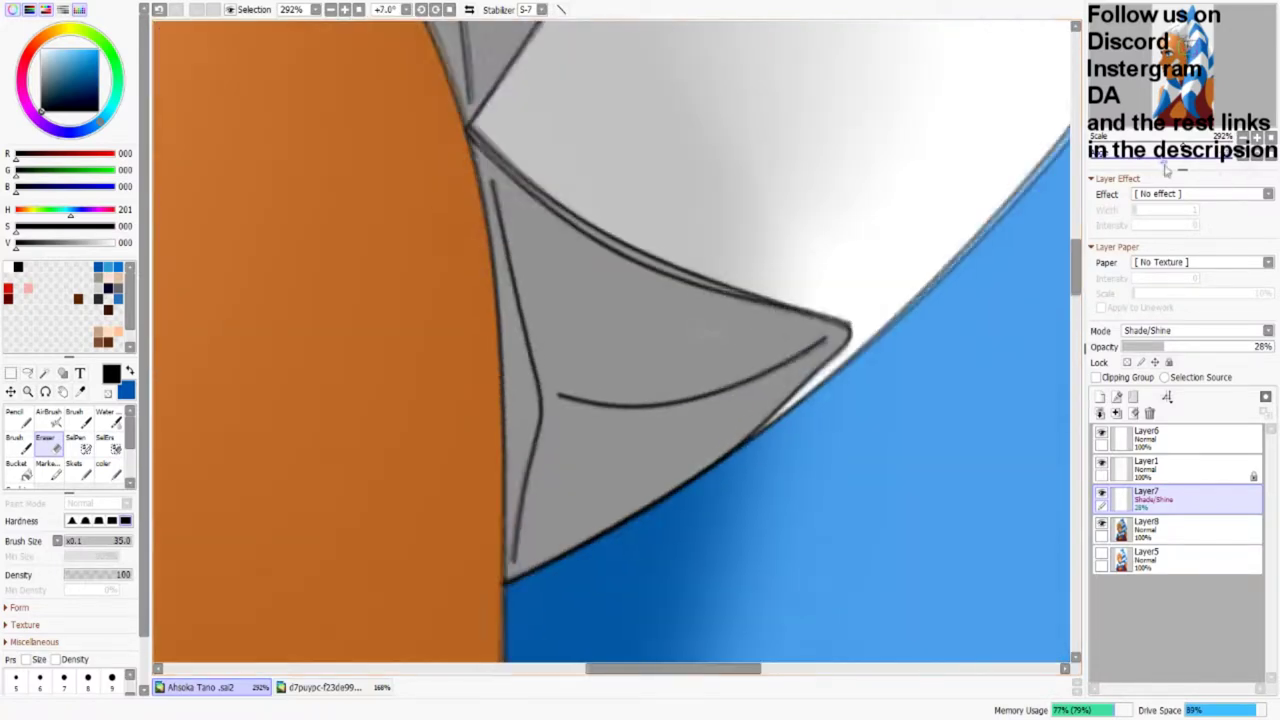
left_click(835, 268, "alt")
left_click(835, 268, "ctrl+shift")
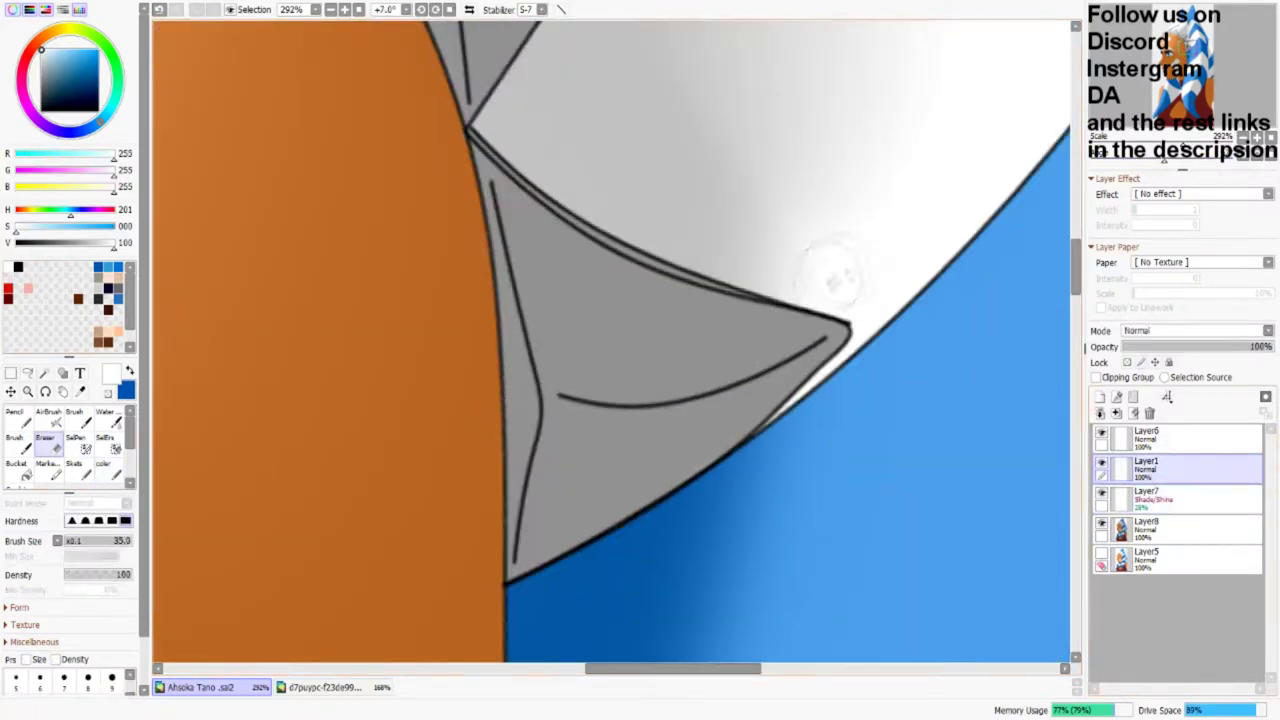
left_click(720, 176, "ctrl+shift")
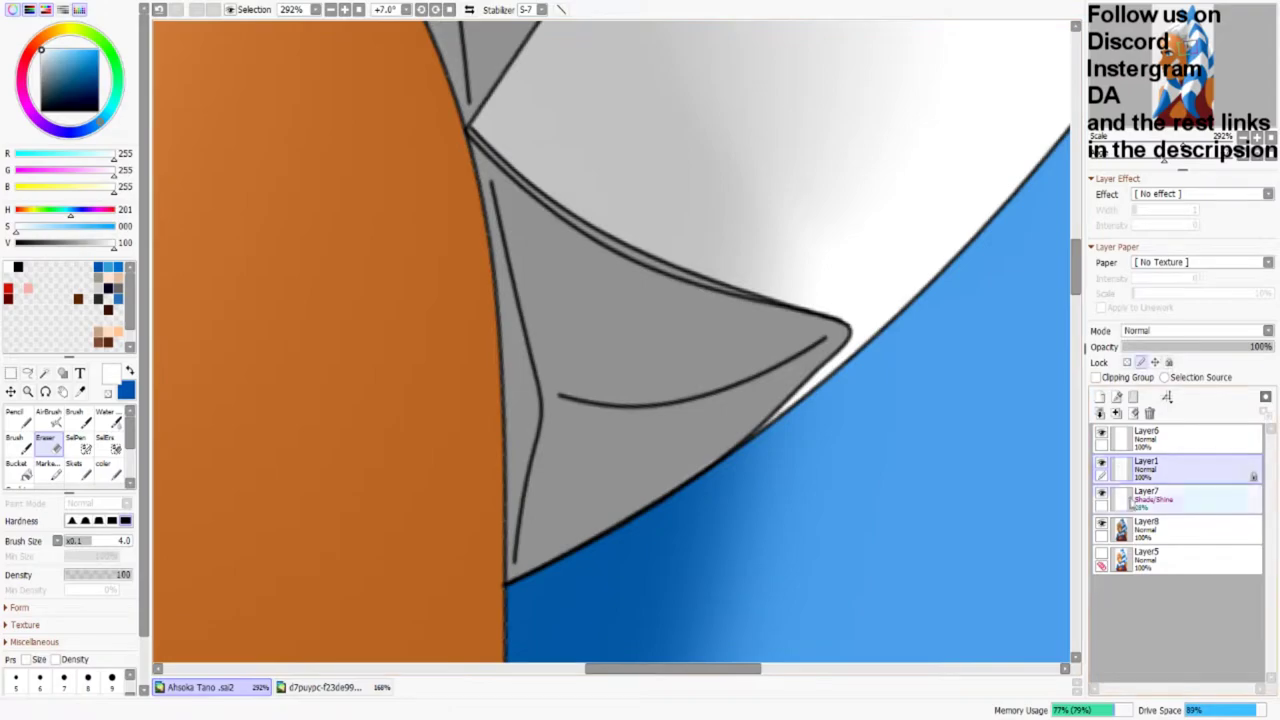
Step: Dab white light inside the tip of the lowest grey spike on Layer7 with the color brush at size 6
key("Delete")
scroll(720, 176, "down", 5)
scroll(720, 176, "up", 4)
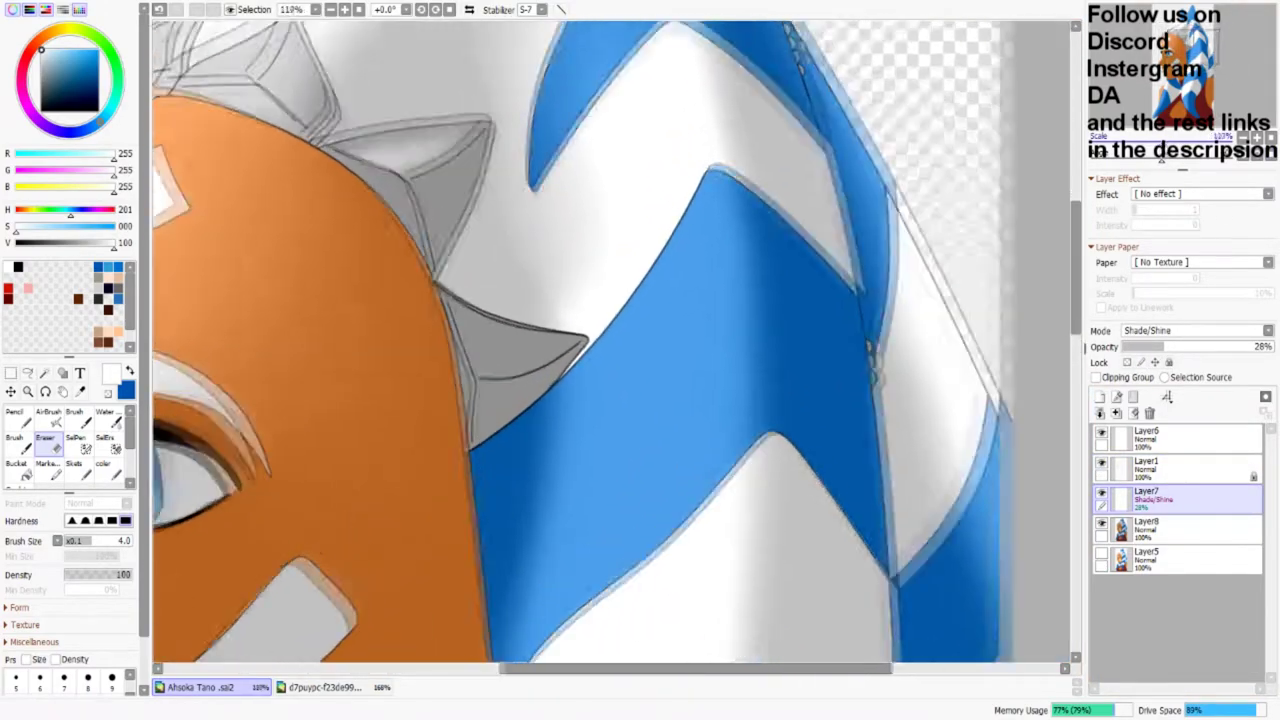
key("Home")
key("Home")
key("Home")
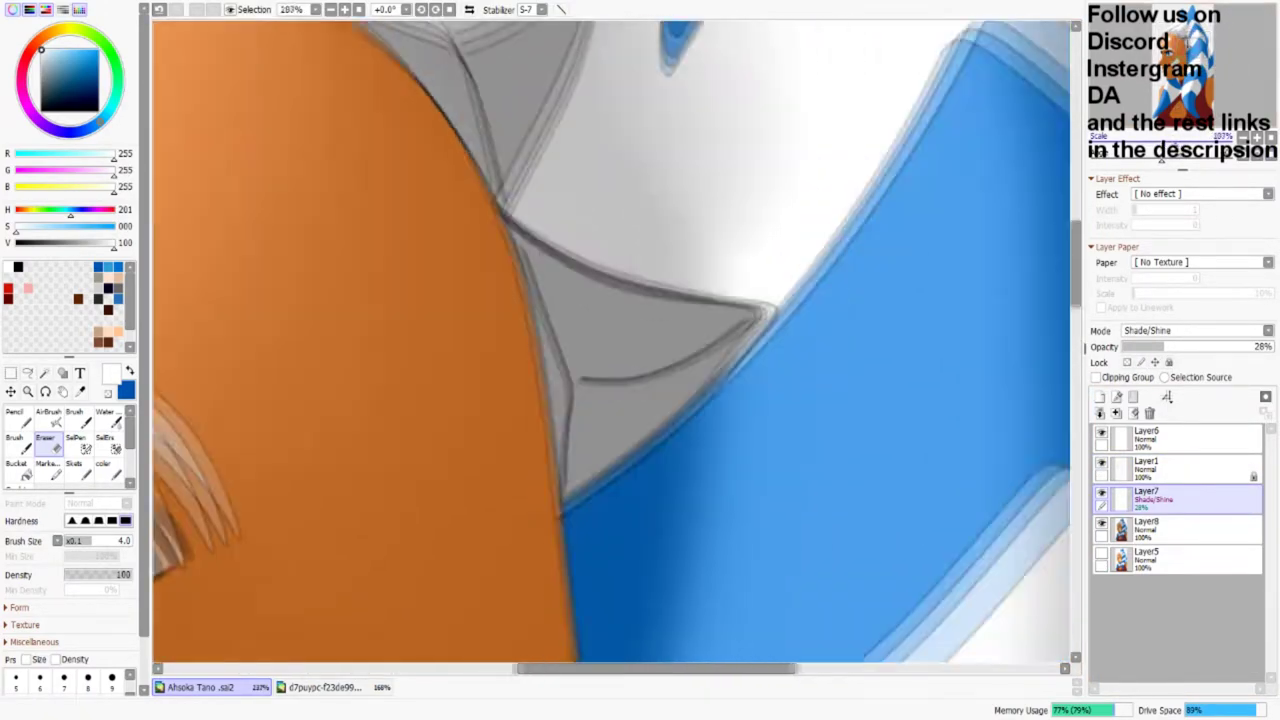
scroll(720, 176, "up", 1)
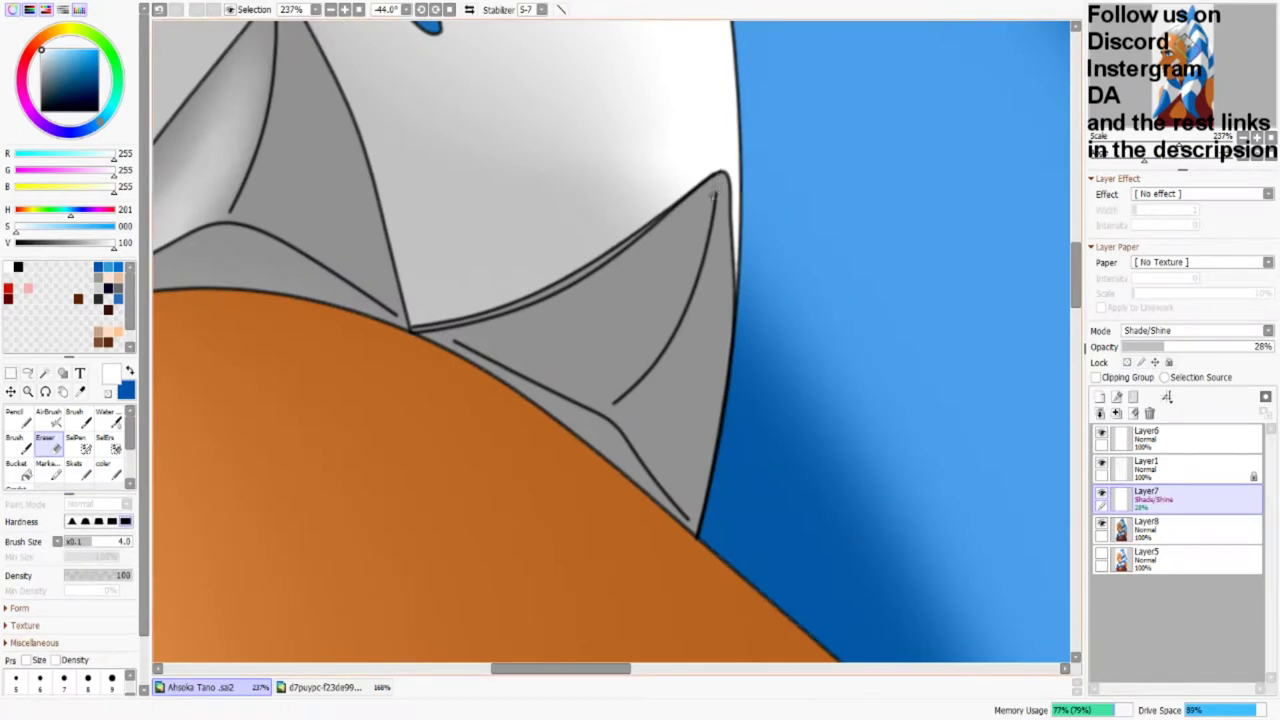
key("c")
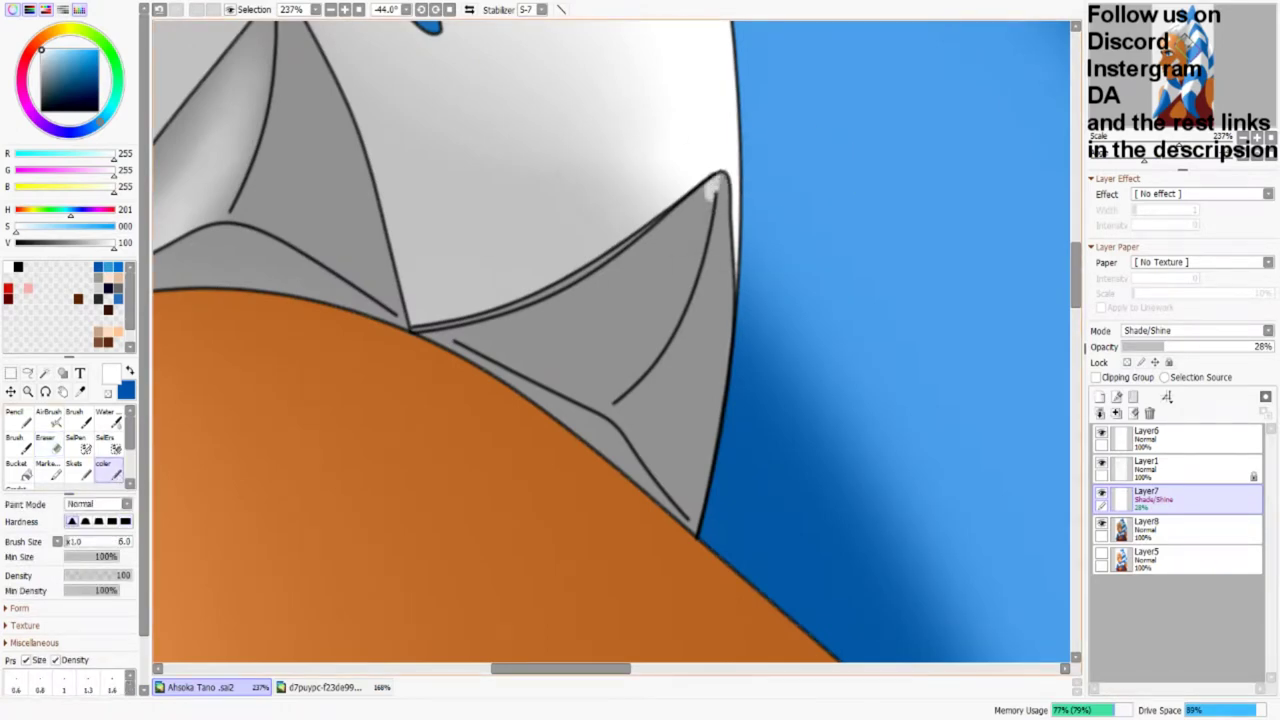
Step: Paint a thin white highlight along the lowest spike's curved ridge line up to its tip with the color brush at size 3
scroll(714, 192, "up", 1)
left_click_drag(673, 374, 727, 318)
scroll(709, 314, "up", 2)
mouse_move(605, 432)
left_mouse_down()
mouse_move(708, 315)
mouse_move(772, 186)
left_mouse_up()
mouse_move(717, 296)
left_mouse_down()
mouse_move(762, 196)
mouse_move(765, 212)
left_mouse_up()
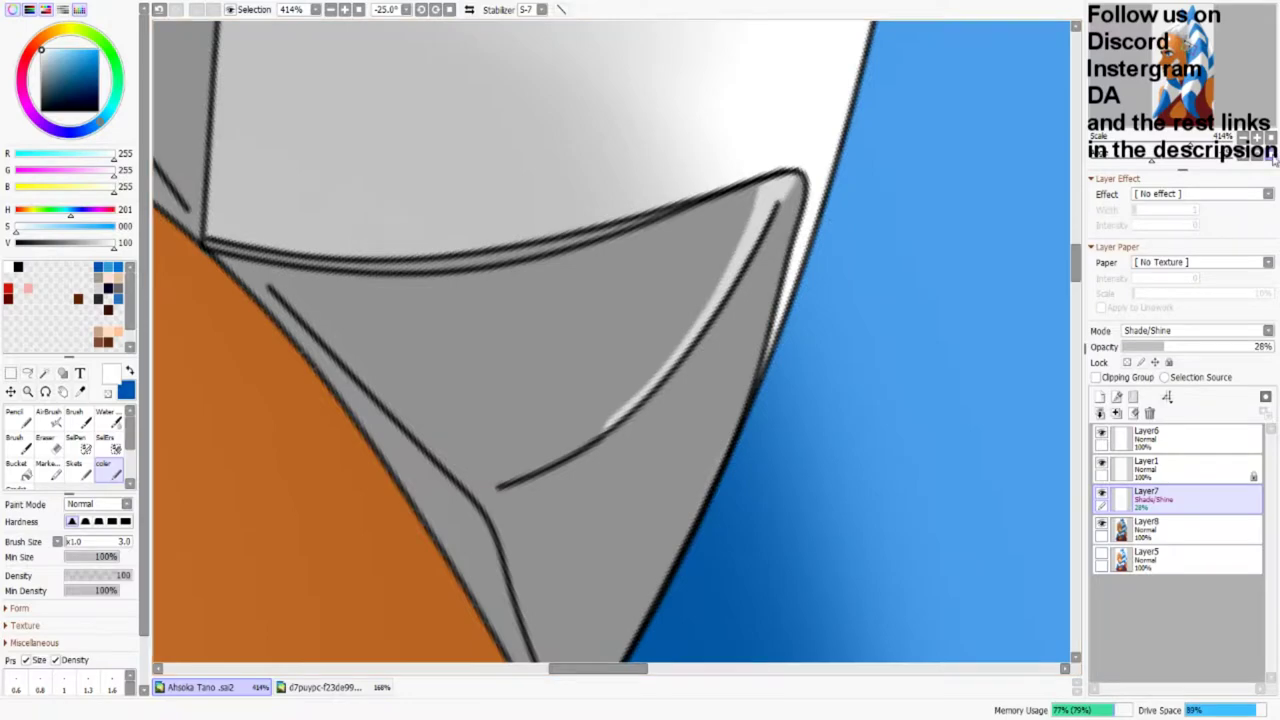
key("Delete")
key("Delete")
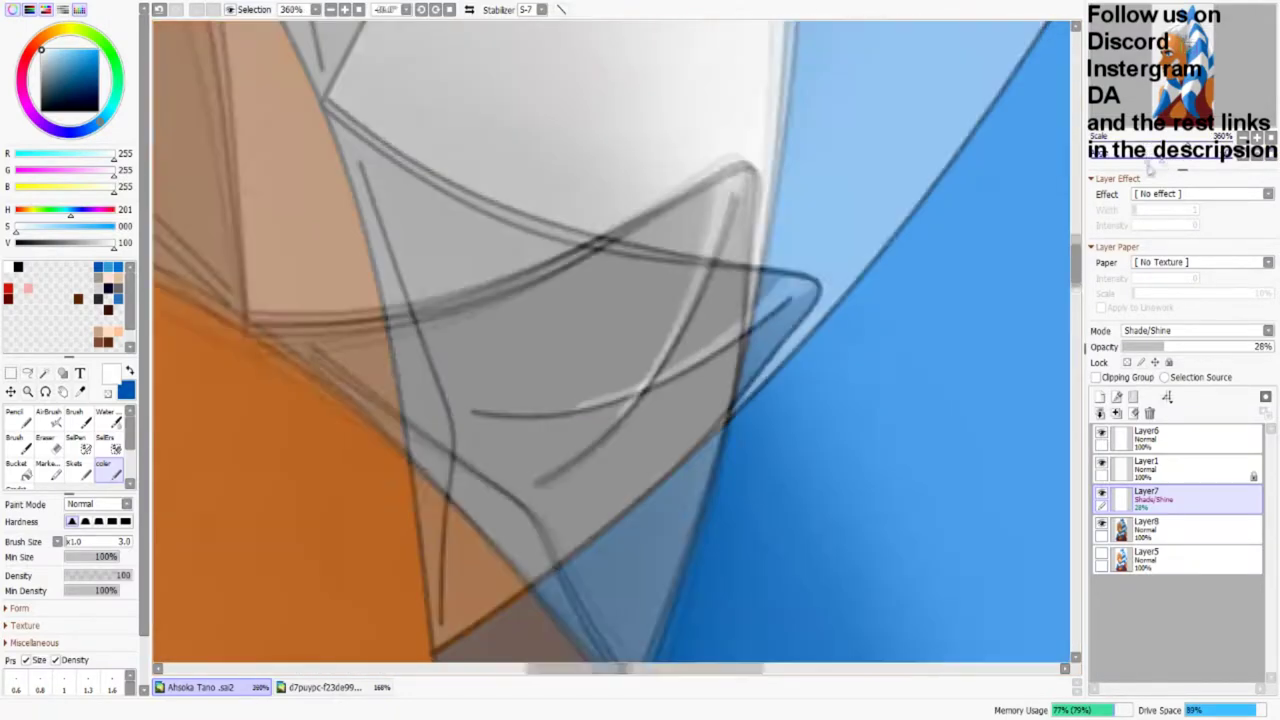
Step: Widen the white highlight along the lowest spike's curved ridge up to its tip on Layer7 with the color brush at size 5
mouse_move(629, 440)
left_mouse_down()
mouse_move(648, 390)
mouse_move(630, 410)
mouse_move(660, 310)
mouse_move(670, 172)
mouse_move(684, 155)
left_mouse_up()
left_click_drag(660, 260, 658, 176)
left_click_drag(656, 345, 666, 178)
left_click_drag(666, 288, 626, 428)
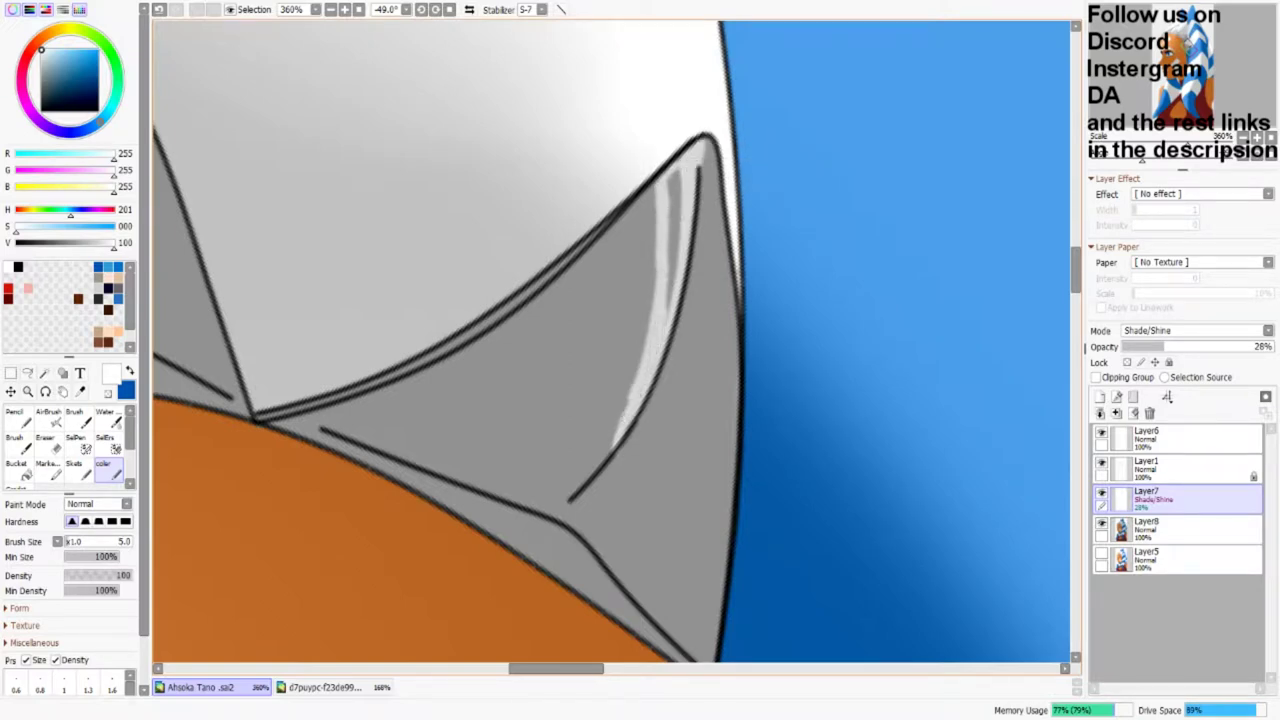
left_click_drag(685, 166, 662, 318)
key("bracketleft")
mouse_move(626, 424)
left_mouse_down()
mouse_move(598, 476)
mouse_move(604, 448)
left_mouse_up()
key("Home")
key("e")
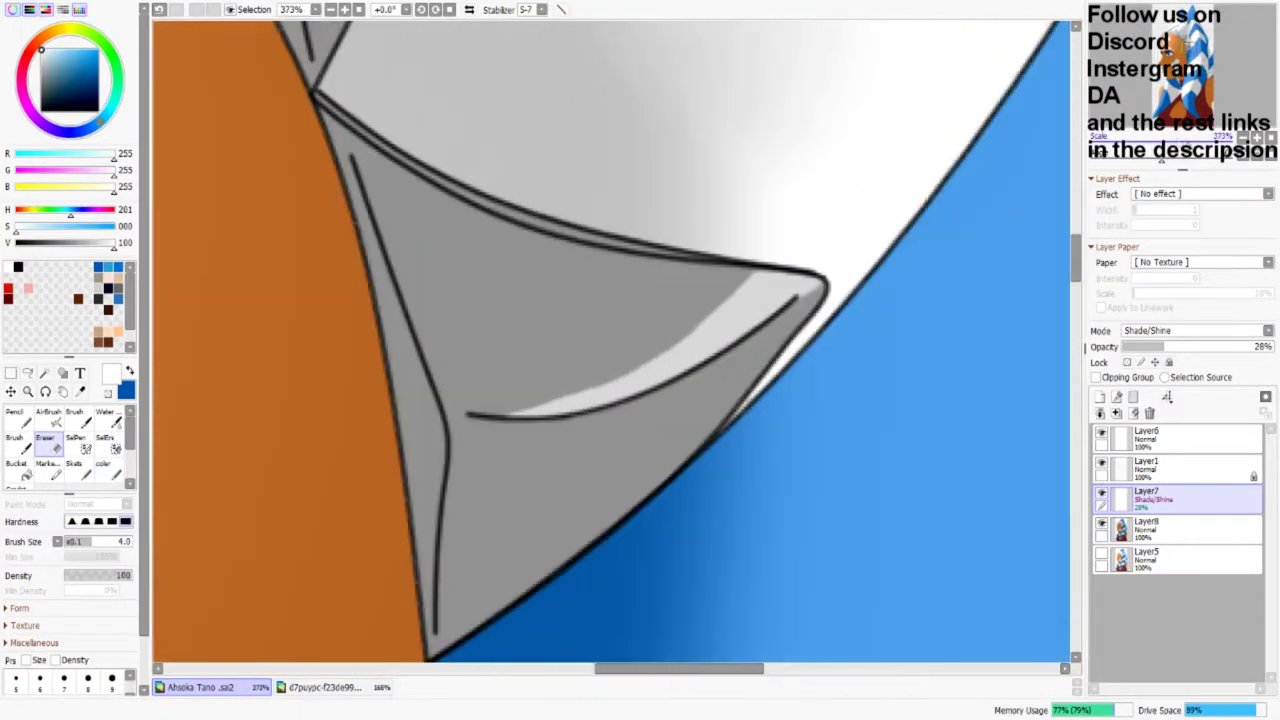
Step: Extend the light toward the lowest spike's upper edge with the color brush and get the eraser ready for trimming its border
key("b")
key("bracketright")
mouse_move(748, 280)
left_mouse_down()
mouse_move(560, 408)
mouse_move(492, 432)
mouse_move(540, 426)
mouse_move(510, 438)
mouse_move(540, 438)
left_mouse_up()
key("e")
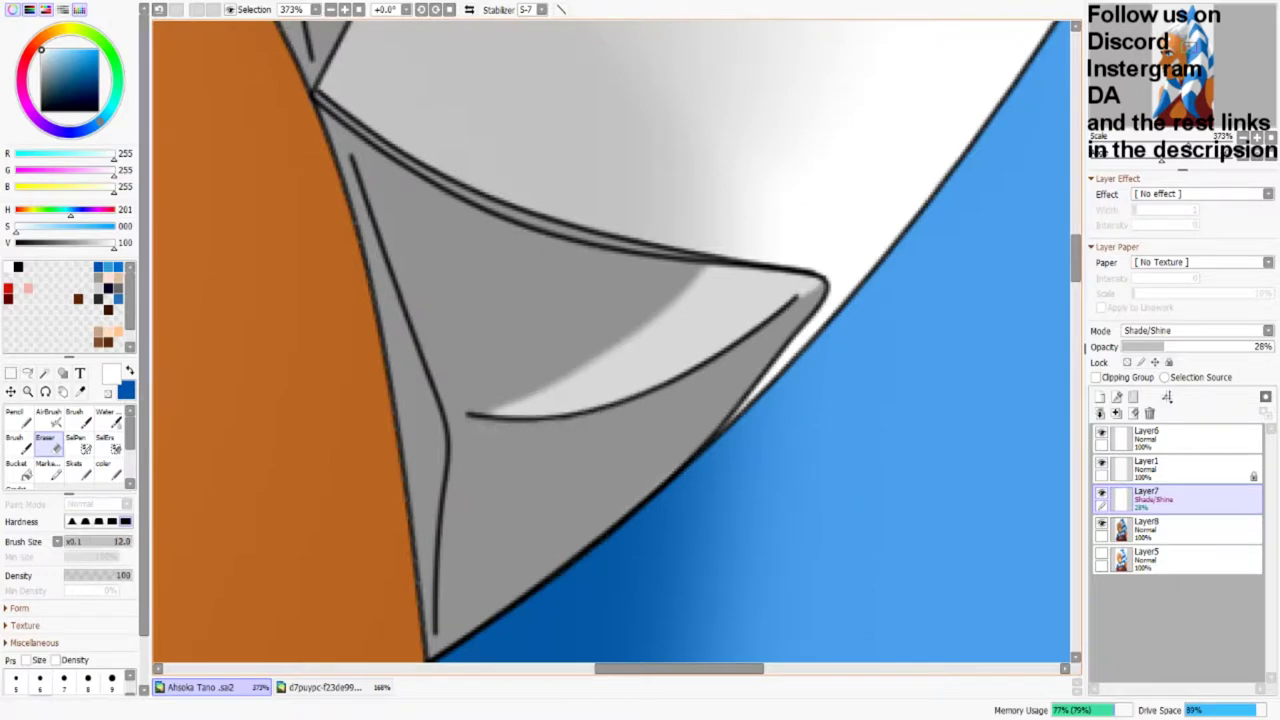
key("b")
mouse_move(582, 238)
left_mouse_down()
mouse_move(540, 295)
mouse_move(563, 232)
mouse_move(508, 375)
left_mouse_up()
key("bracketleft")
key("bracketleft")
key("e")
key("bracketleft")
key("bracketleft")
key("bracketleft")
key("bracketleft")
key("bracketright")
key("bracketright")
left_click(105, 445)
Step: Soften the border of the lowest spike's light near its upper edge with the Water brush at size 5
key("w")
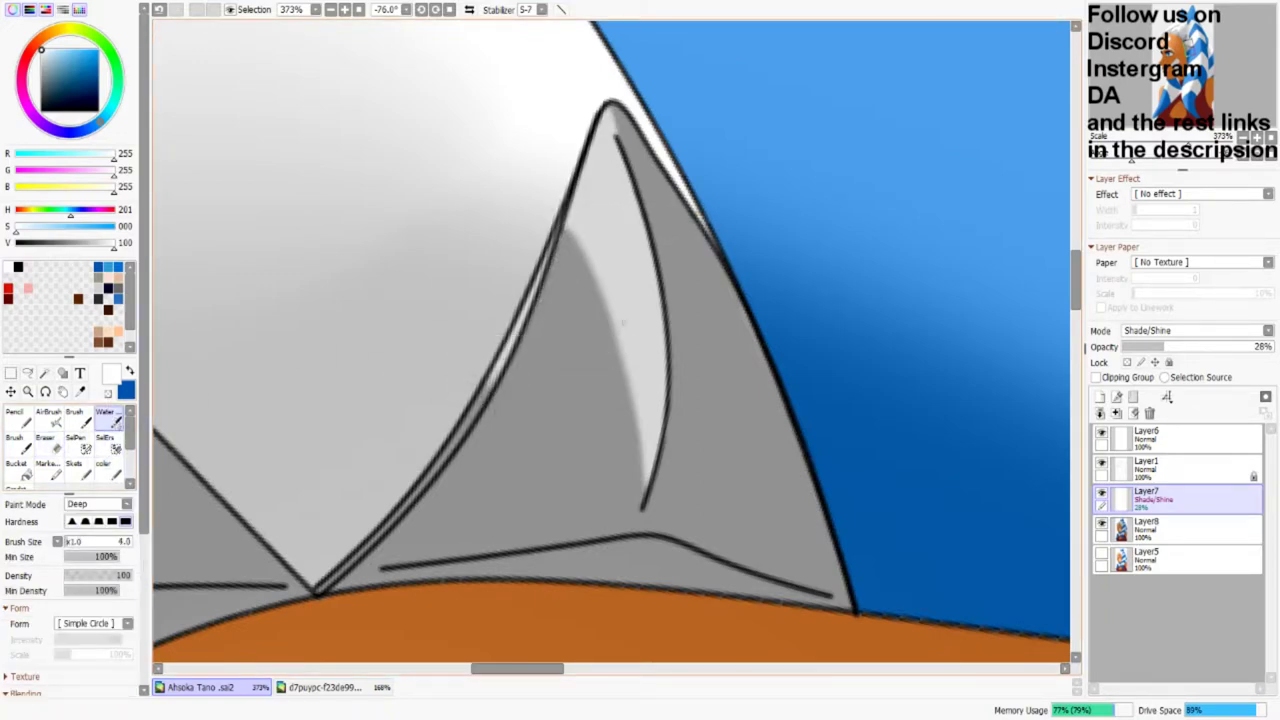
key("Home")
scroll(476, 431, "down", 3)
scroll(476, 431, "up", 2)
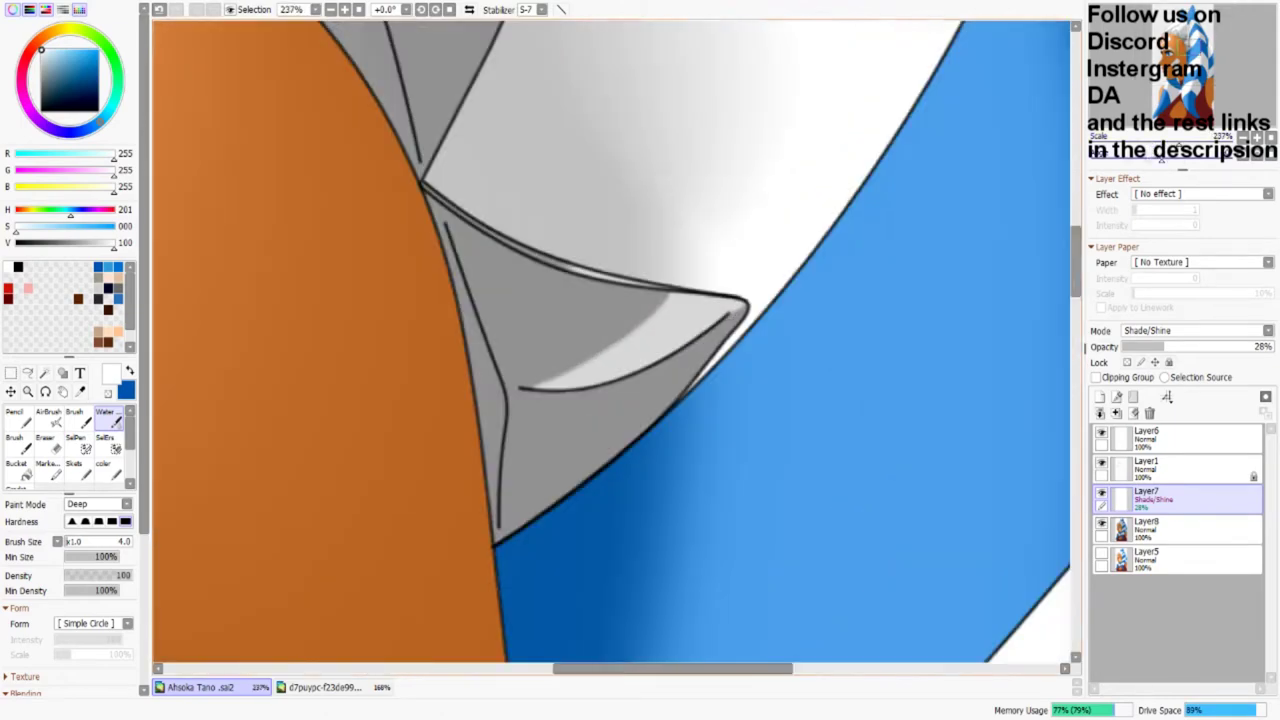
key("bracketright")
key("bracketright")
key("bracketright")
key("bracketright")
key("bracketright")
scroll(746, 307, "up", 3)
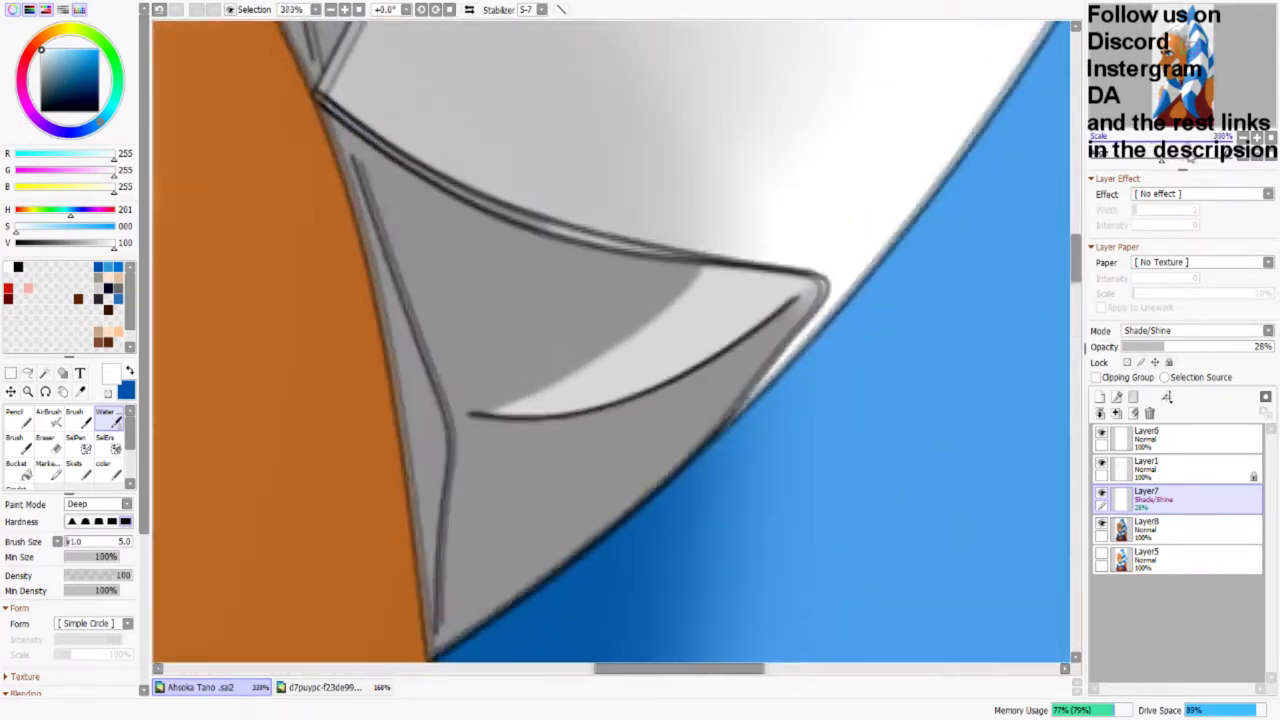
mouse_move(702, 282)
left_mouse_down()
mouse_move(476, 414)
mouse_move(564, 384)
mouse_move(713, 265)
left_mouse_up()
Step: Blend the inner border of the lowest spike's light smoothly into the grey with the Water brush at size 18
key("bracketright")
key("bracketright")
key("bracketright")
key("bracketright")
key("bracketright")
mouse_move(651, 334)
left_mouse_down()
mouse_move(531, 386)
mouse_move(640, 318)
left_mouse_up()
scroll(640, 318, "down", 5)
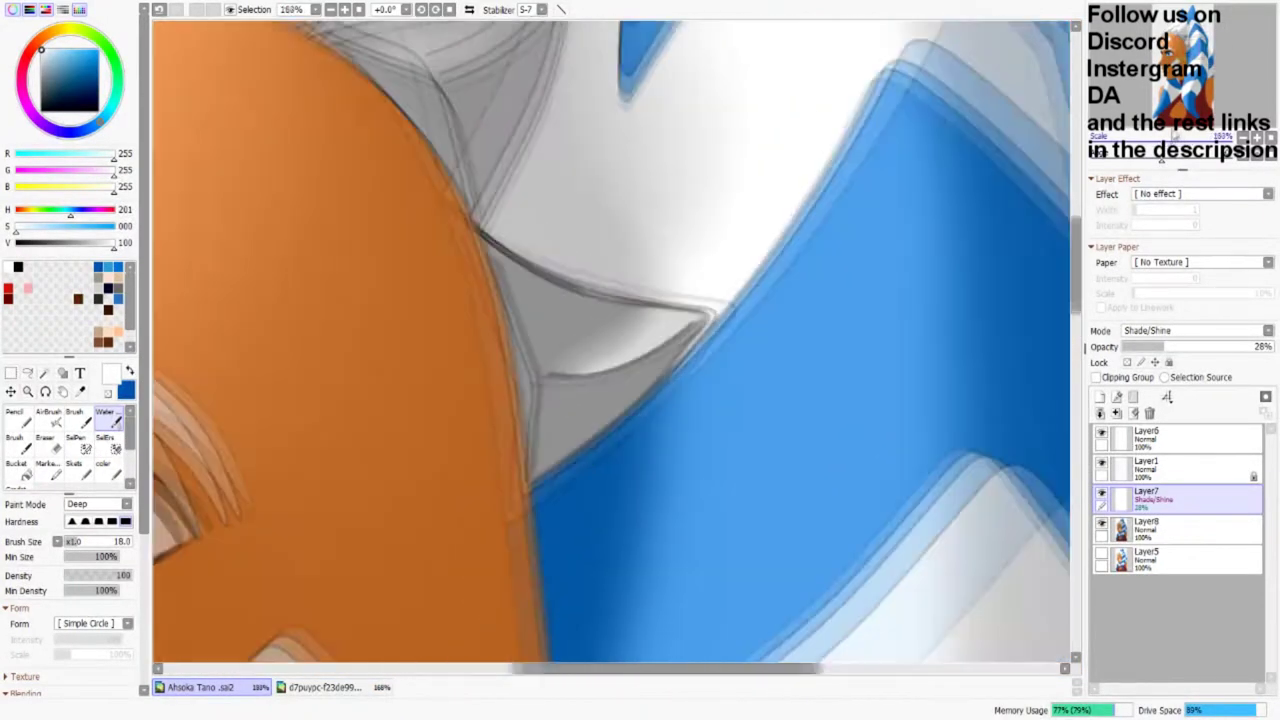
Step: Select the narrow front shoulder beside the blue-tipped head tail on Layer1 with the Magic Wand
scroll(572, 293, "up", 3)
key("b")
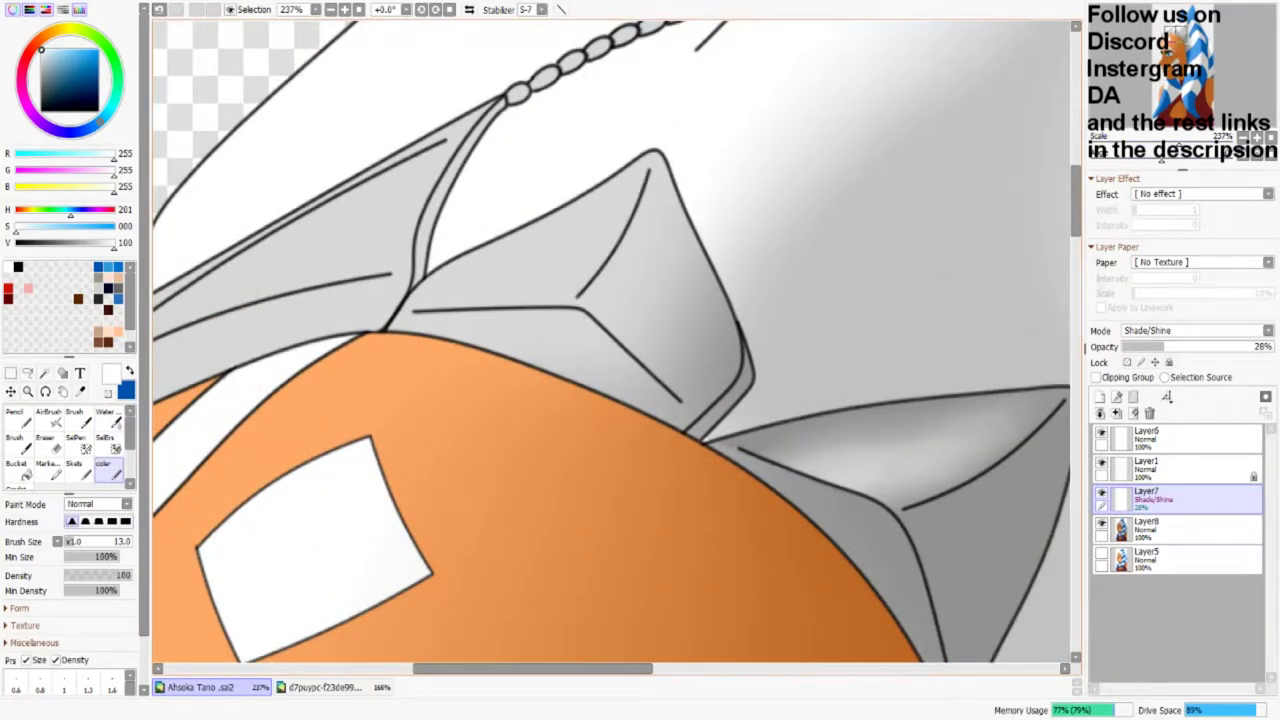
scroll(608, 288, "down", 5)
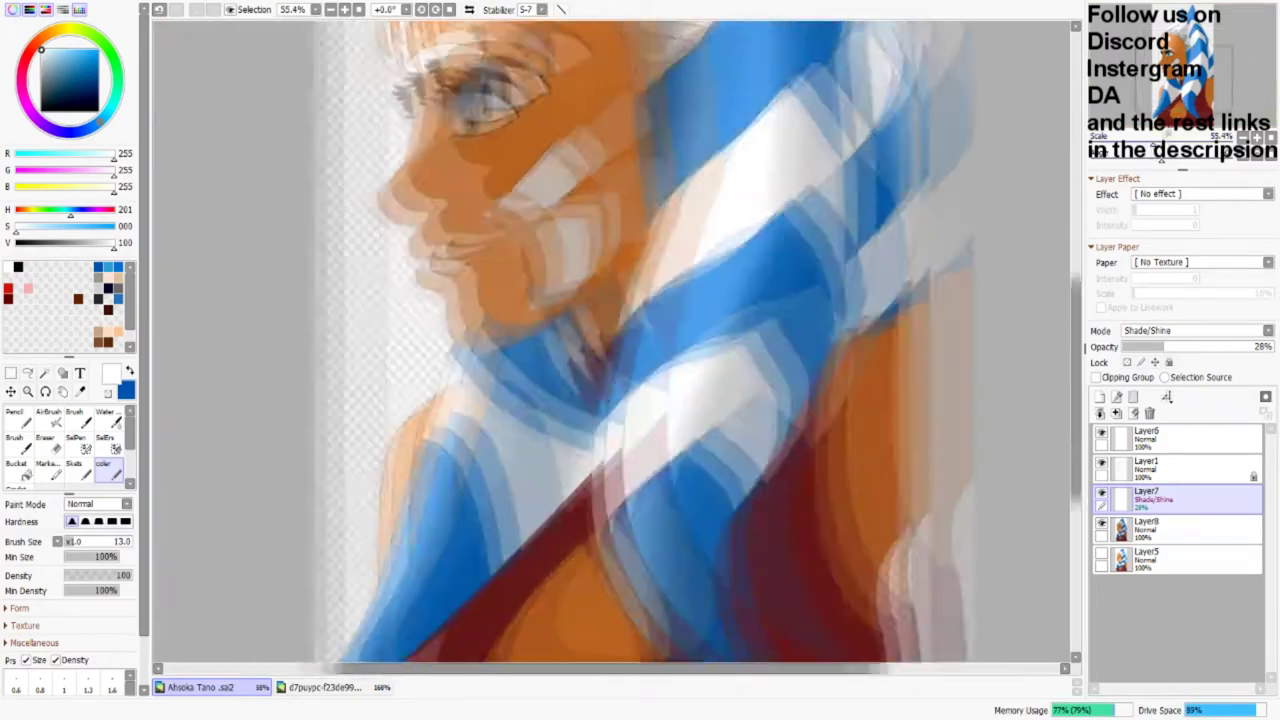
scroll(560, 400, "up", 5)
left_click(1150, 466)
key("w")
left_click(459, 466)
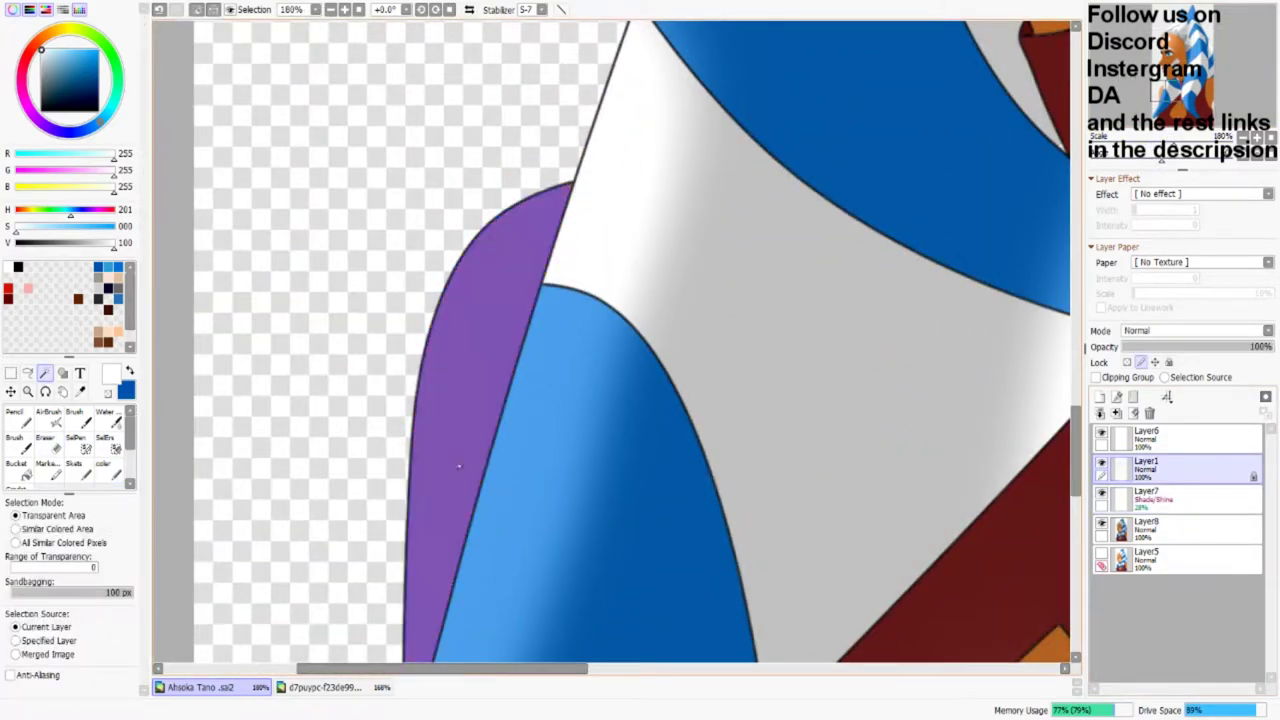
scroll(459, 466, "down", 3)
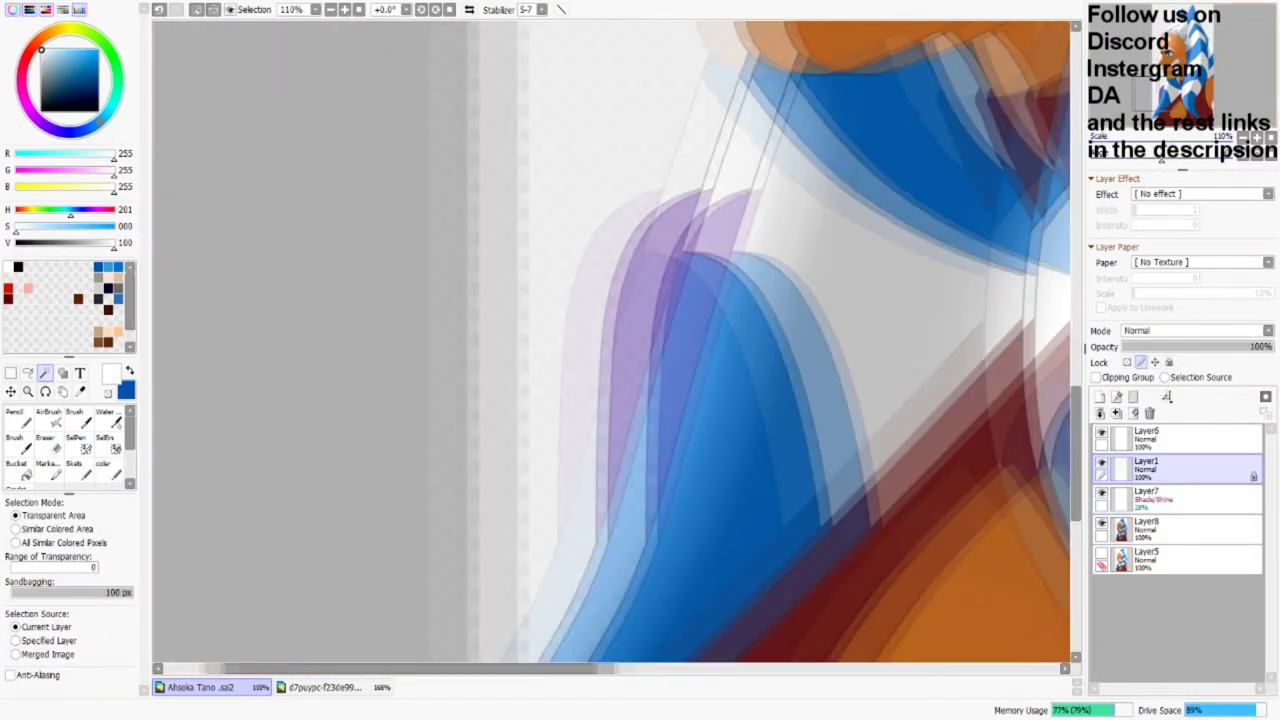
Step: Light the selected front shoulder on Layer7 and erase the light along its inner side with the eraser at size 160
left_click(1146, 494)
key("e")
mouse_move(648, 212)
left_mouse_down()
mouse_move(666, 277)
mouse_move(704, 335)
left_mouse_up()
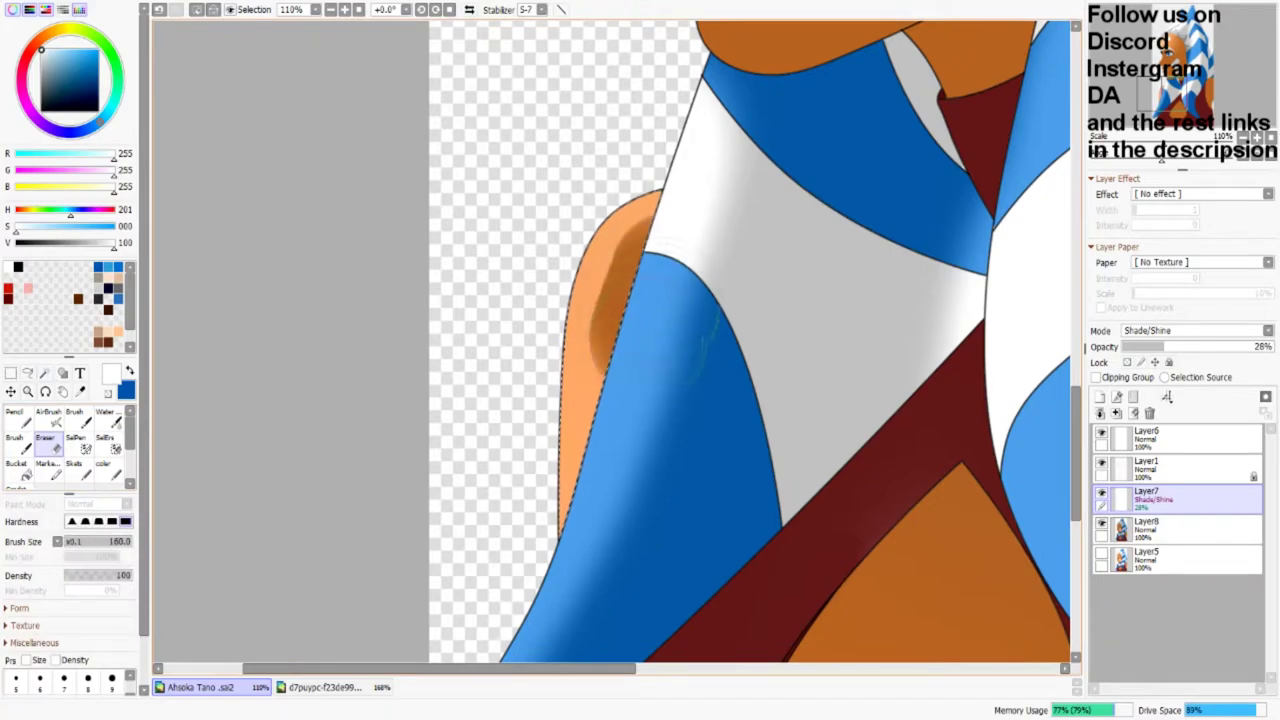
left_click_drag(612, 200, 582, 420)
left_click_drag(570, 330, 560, 530)
Step: Blend the front shoulder's light into the orange skin with the Water brush at size 58
key("c")
left_click_drag(630, 300, 600, 410)
left_click_drag(570, 300, 600, 380)
left_click_drag(640, 230, 600, 320)
left_click_drag(640, 200, 585, 470)
mouse_move(632, 260)
left_mouse_down()
mouse_move(570, 370)
mouse_move(588, 480)
left_mouse_up()
scroll(600, 350, "down", 3)
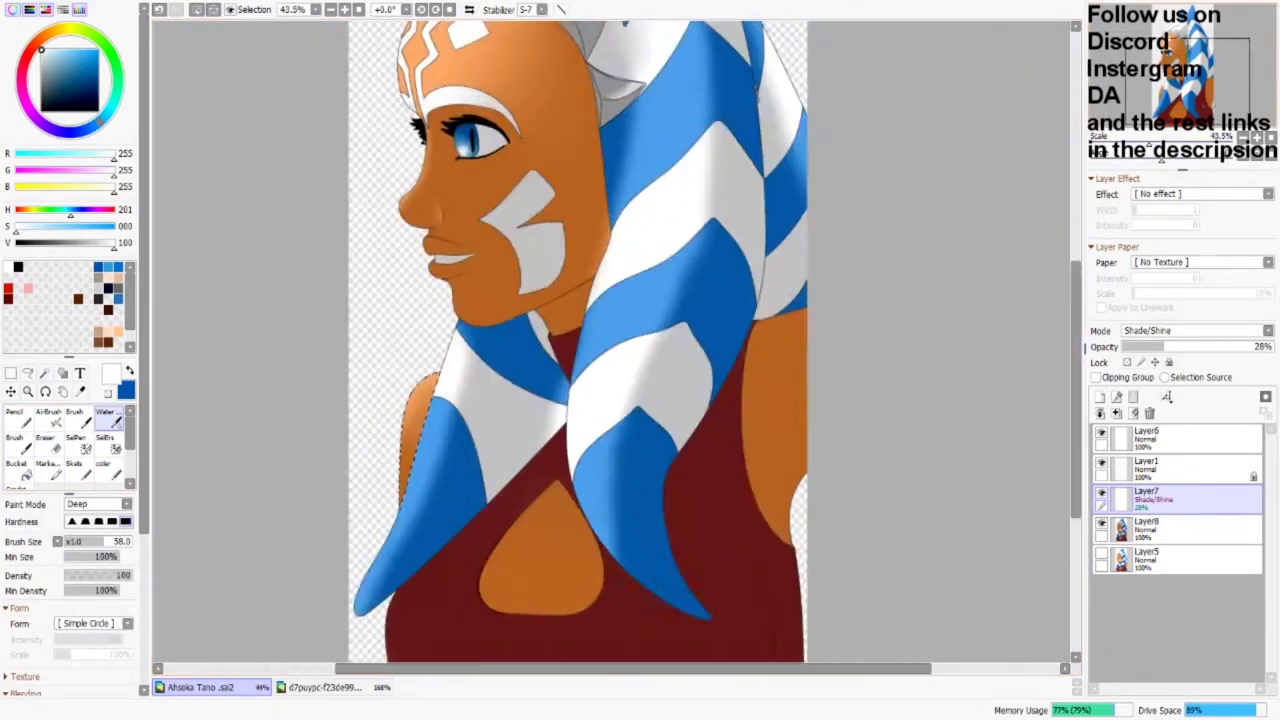
Step: Select the rear shoulder with the Magic Wand and add light along its top on Layer7, blended with the Water brush at size 138
scroll(600, 350, "down", 1)
scroll(600, 350, "up", 2)
key("w")
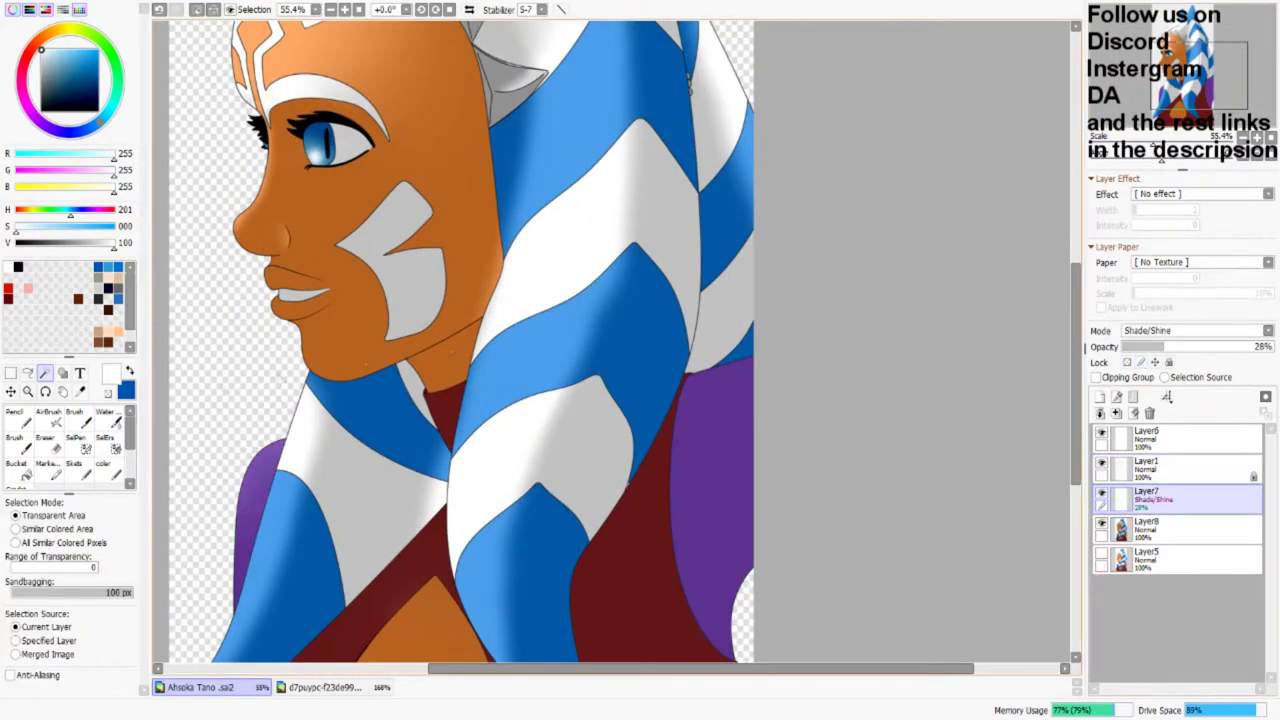
key("e")
key("n")
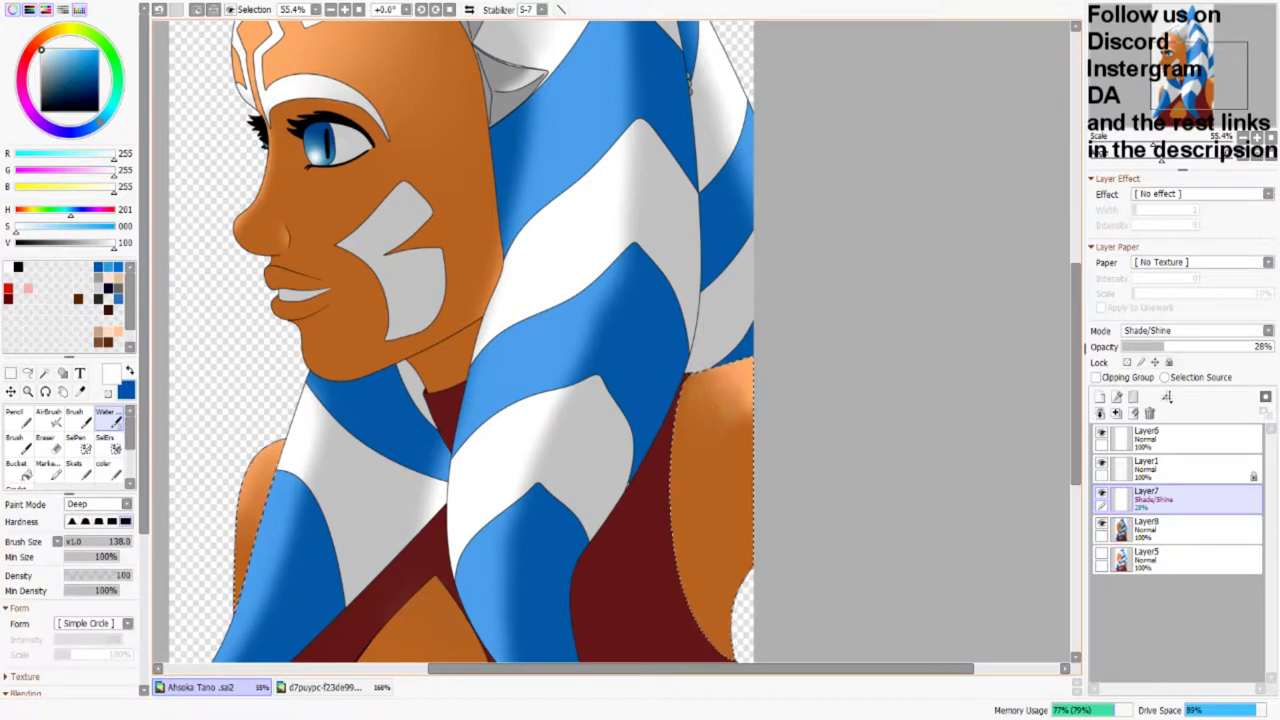
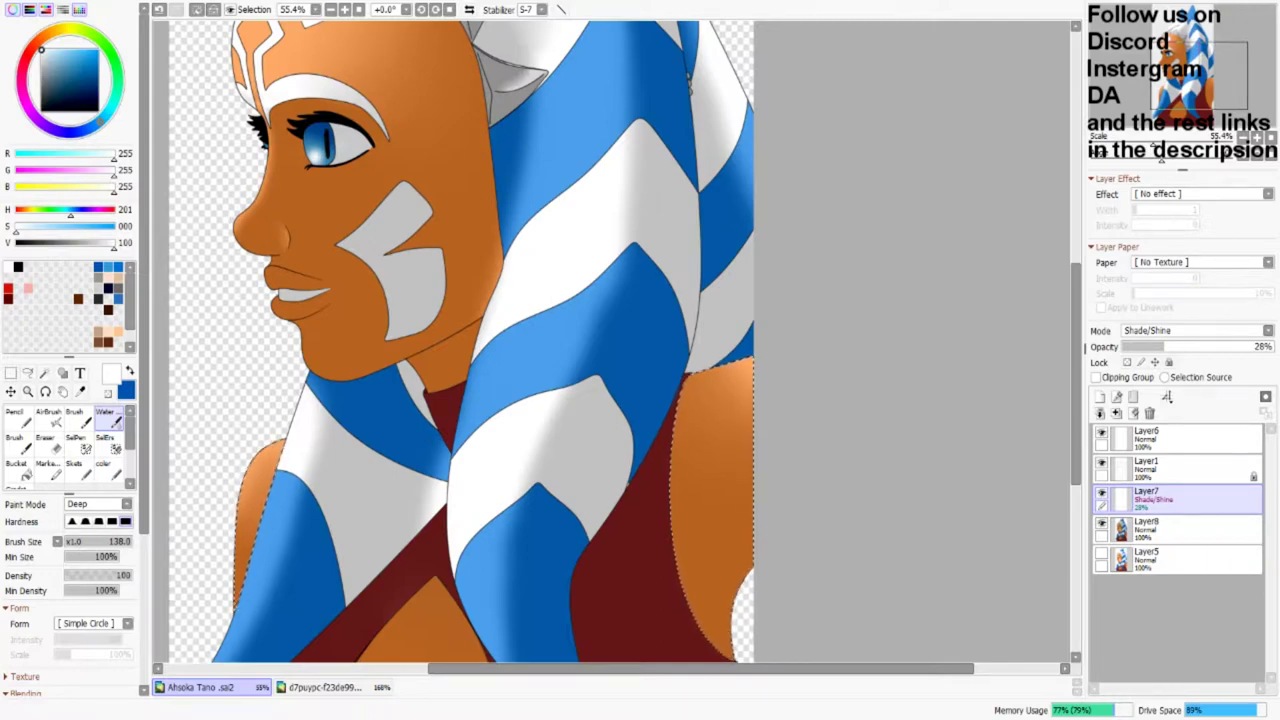
Step: Select the dark red dress and its chest opening on Layer1 with the Magic Wand
scroll(615, 340, "down", 5)
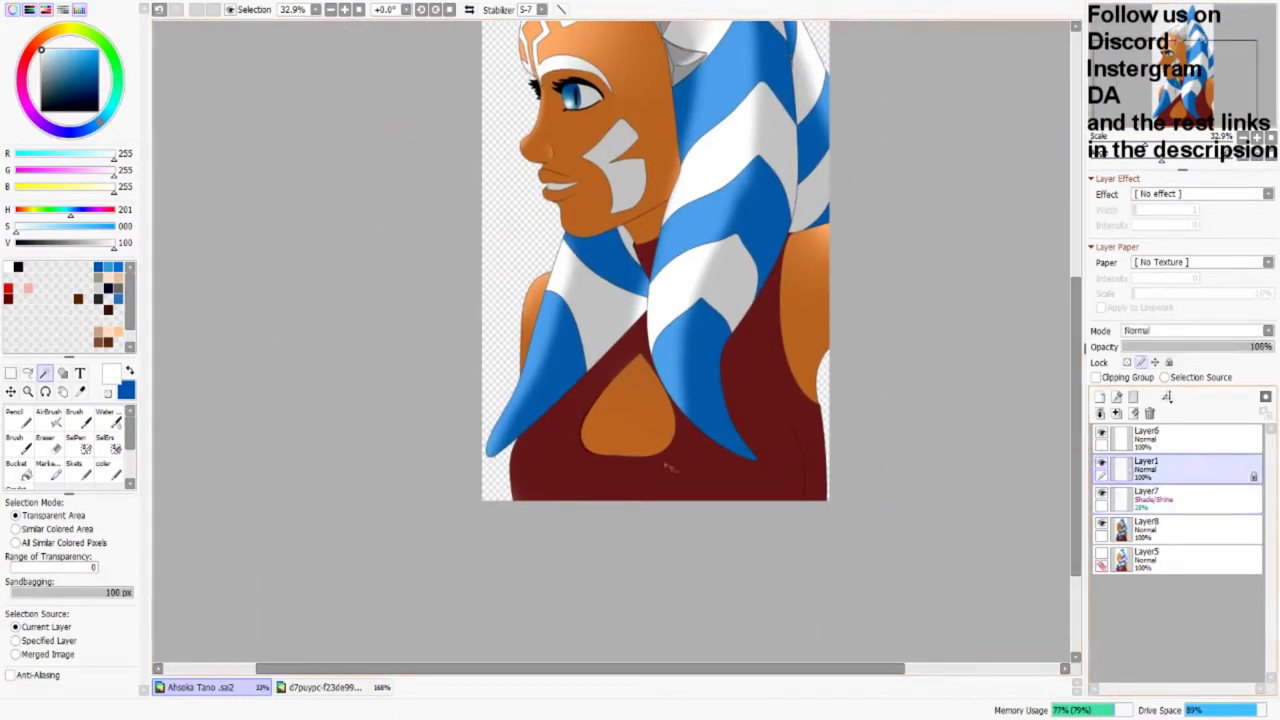
left_click(668, 467)
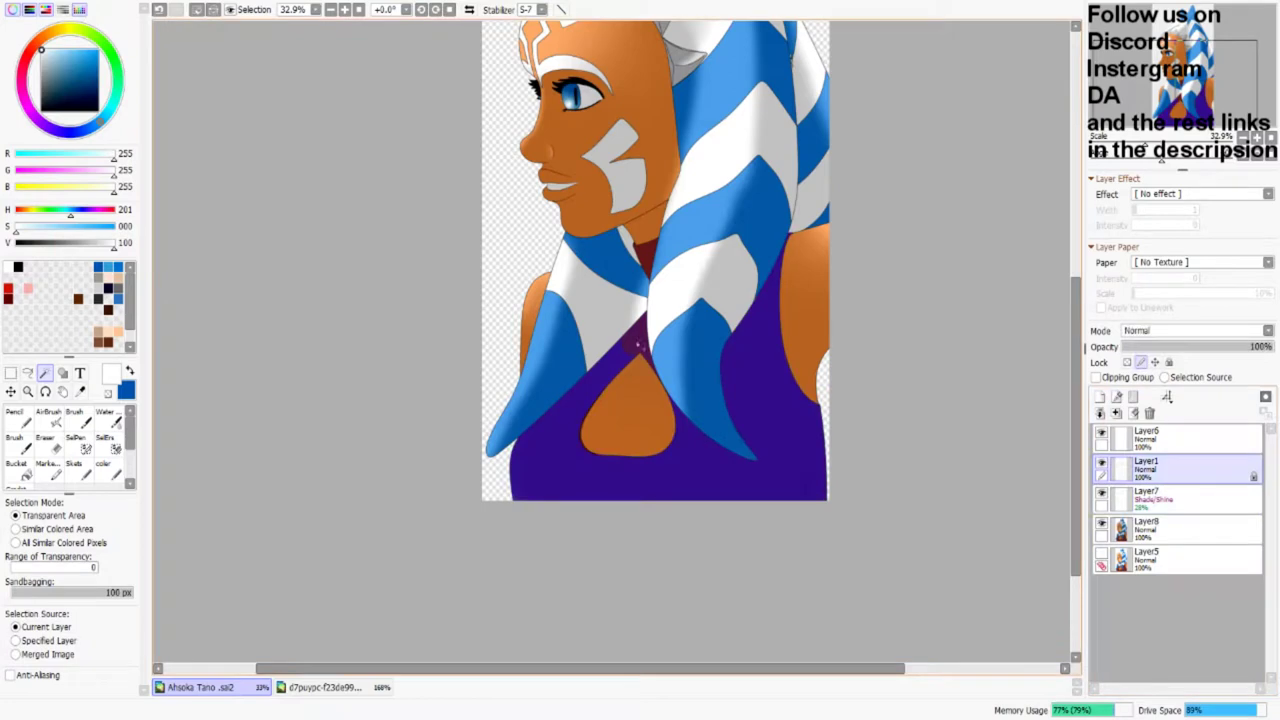
left_click(651, 450)
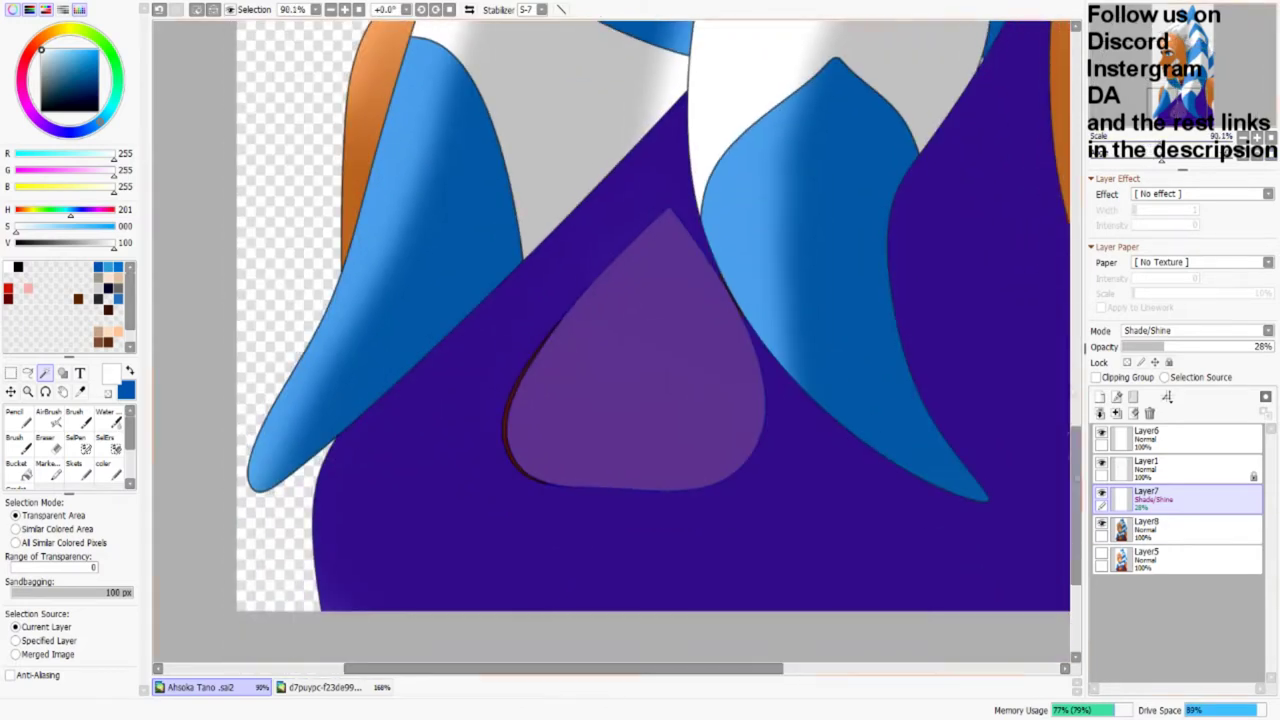
Step: Add the missed slivers around the chest opening and the dress corners to the selection on Layer1 with the selection pen
left_click(1146, 465)
left_click(75, 440)
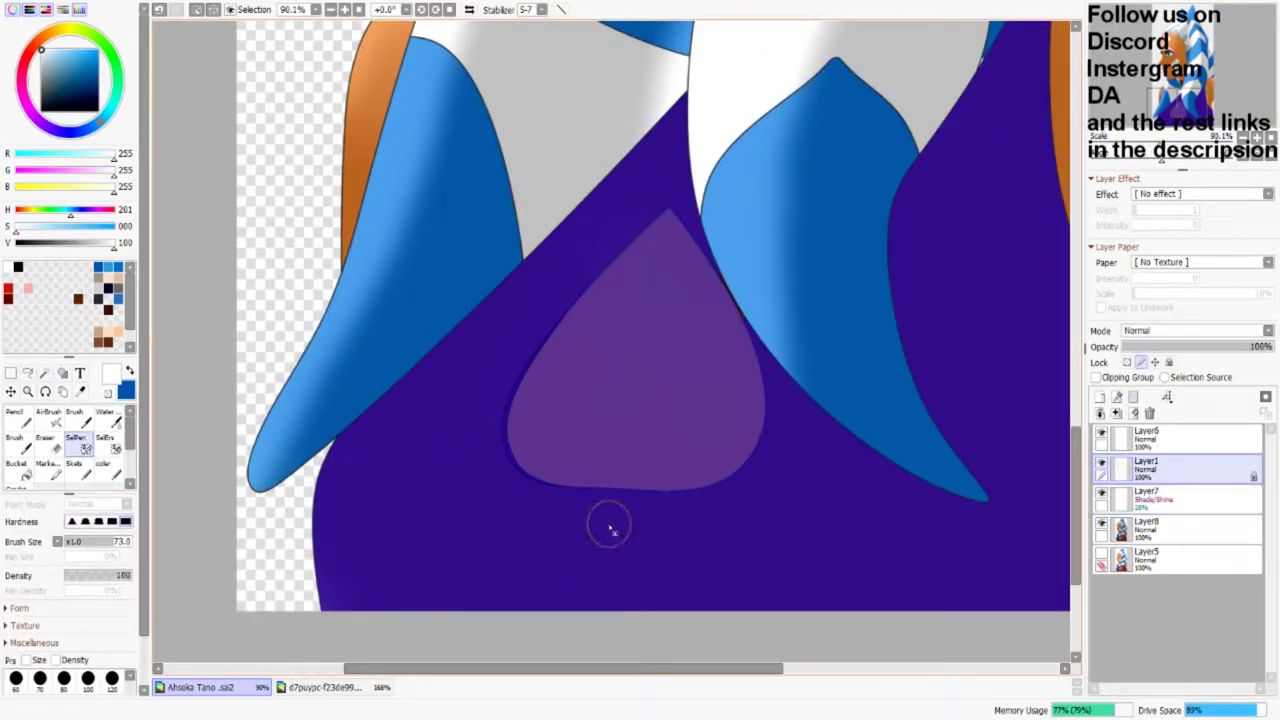
scroll(608, 523, "up", 4)
left_click_drag(706, 202, 725, 225)
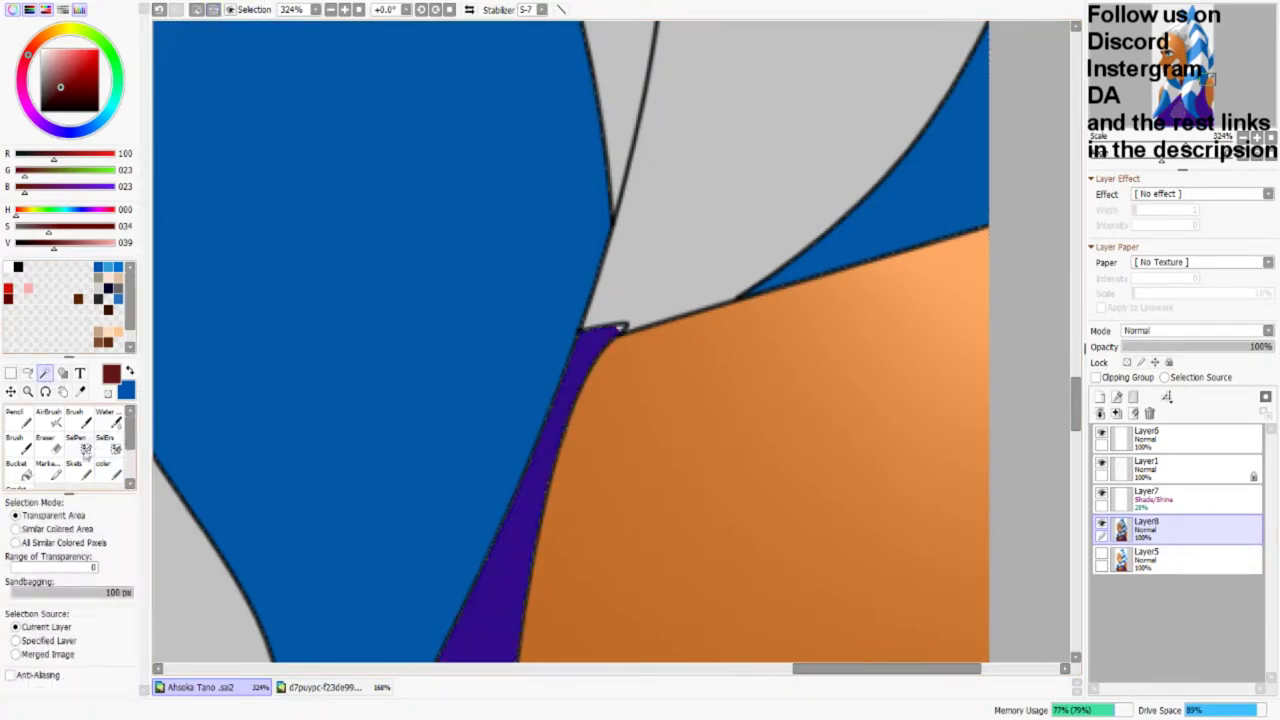
left_click(76, 440)
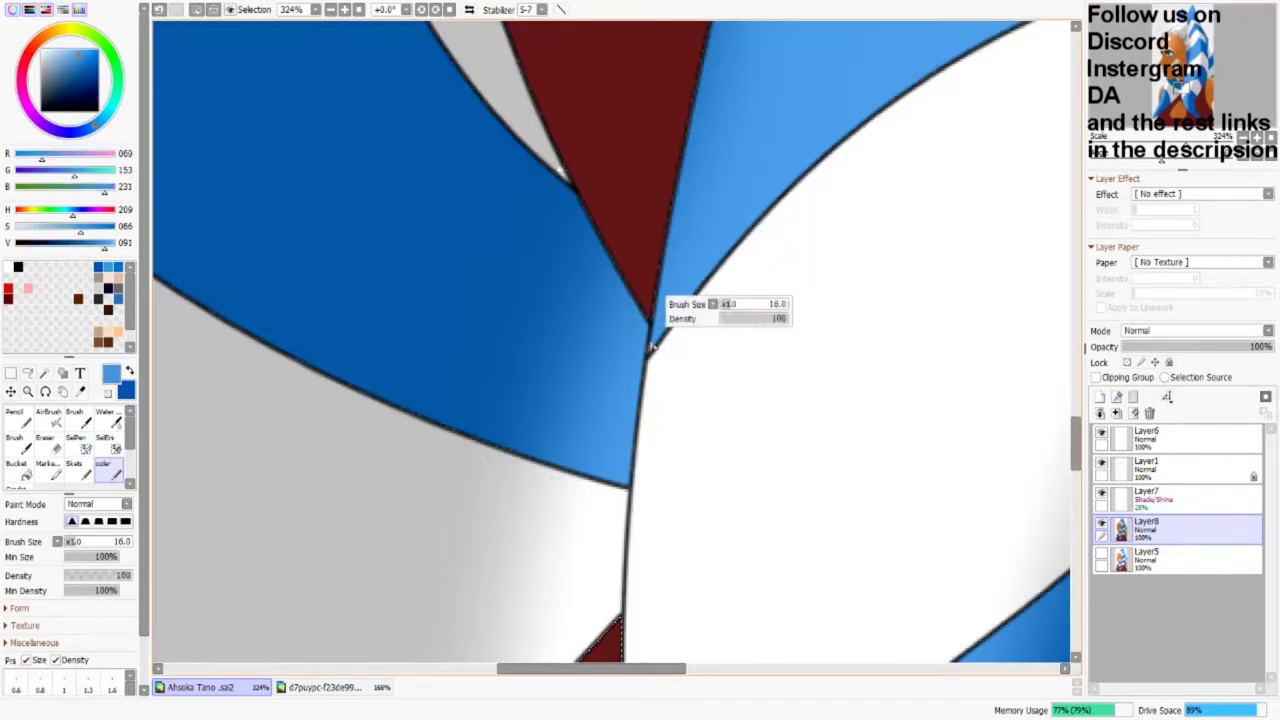
Step: Try to cover the gap at the blue stripe's tip below the collar on Layer8 with sampled light blue at size 2
scroll(737, 350, "up", 5)
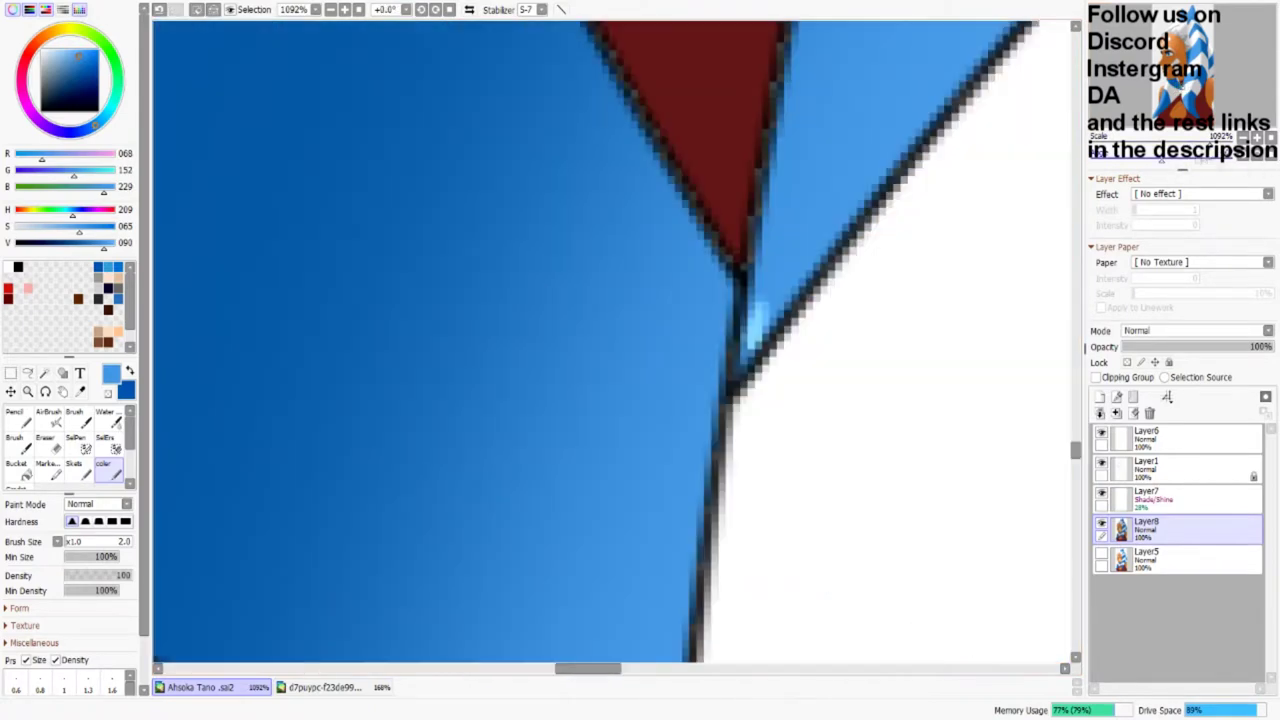
scroll(737, 350, "down", 2)
scroll(612, 347, "down", 3)
left_click(1180, 497)
key("w")
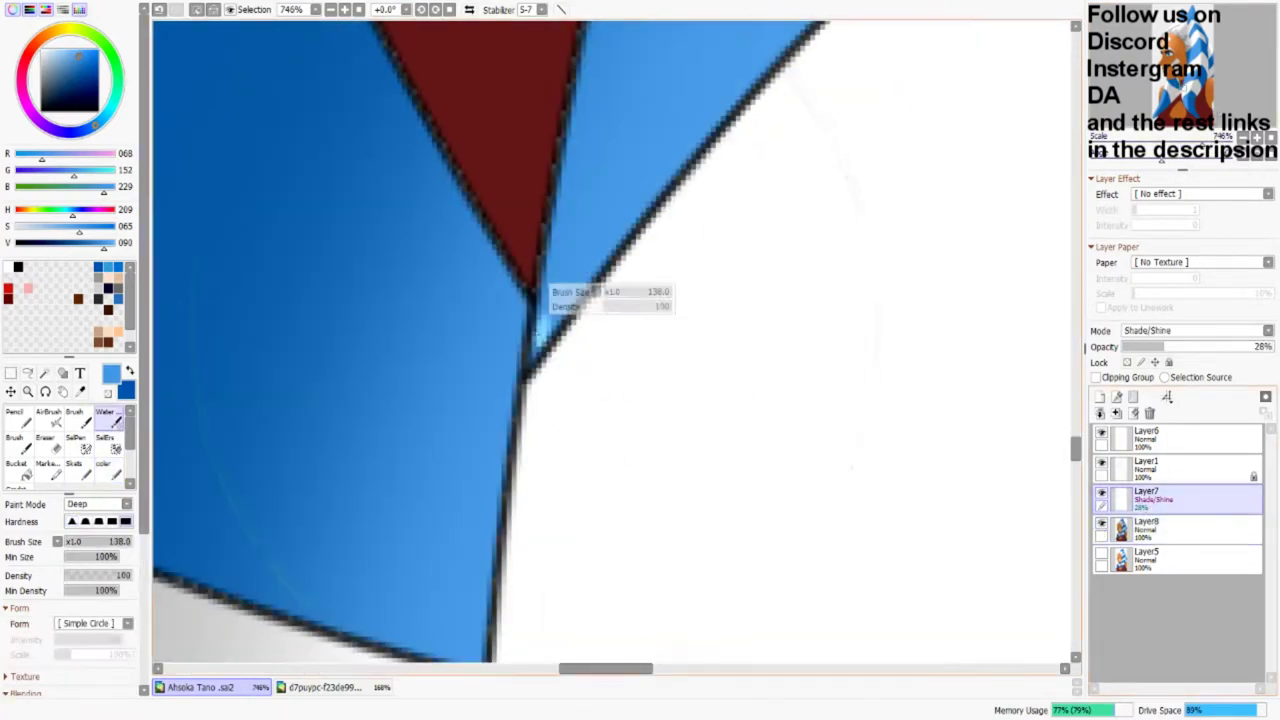
left_click(1180, 527)
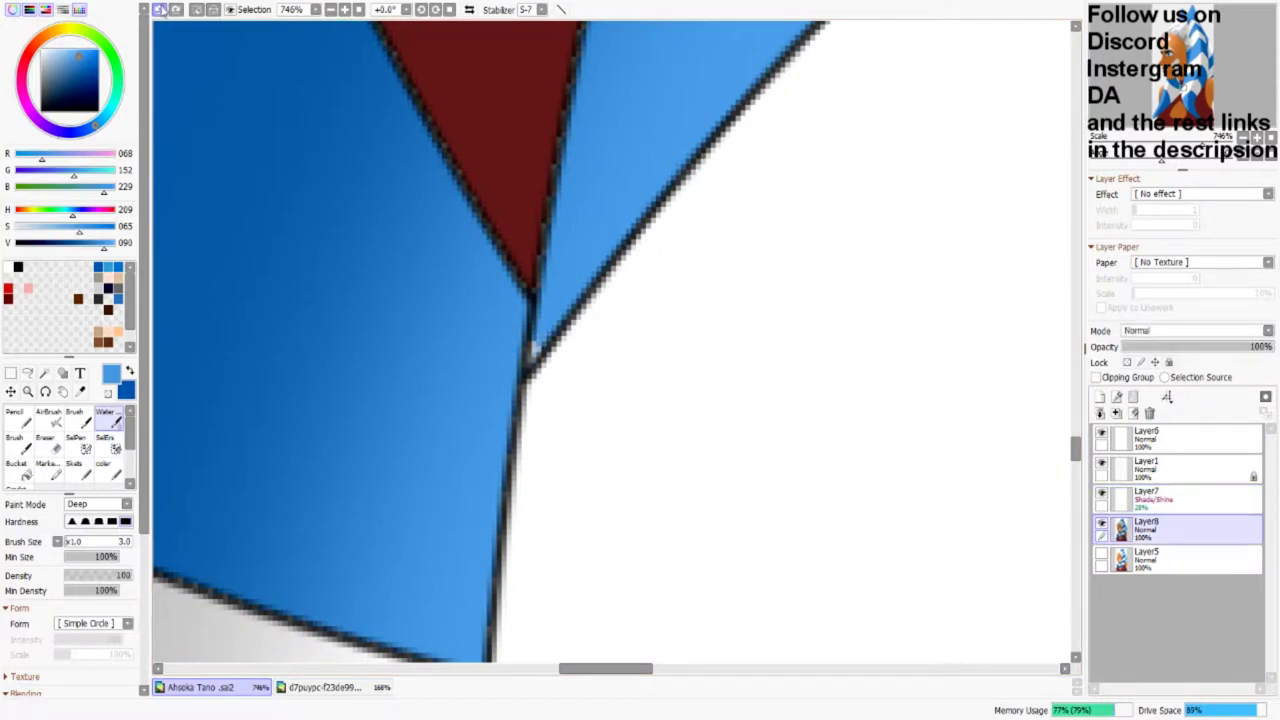
Step: Hide Layer7, check Layer8, and sample the grey of the stripe beside the collar for the color brush
scroll(560, 370, "up", 3)
left_click(1101, 493)
left_click(1101, 523)
left_click(1101, 523)
left_click(577, 402, "alt")
key("c")
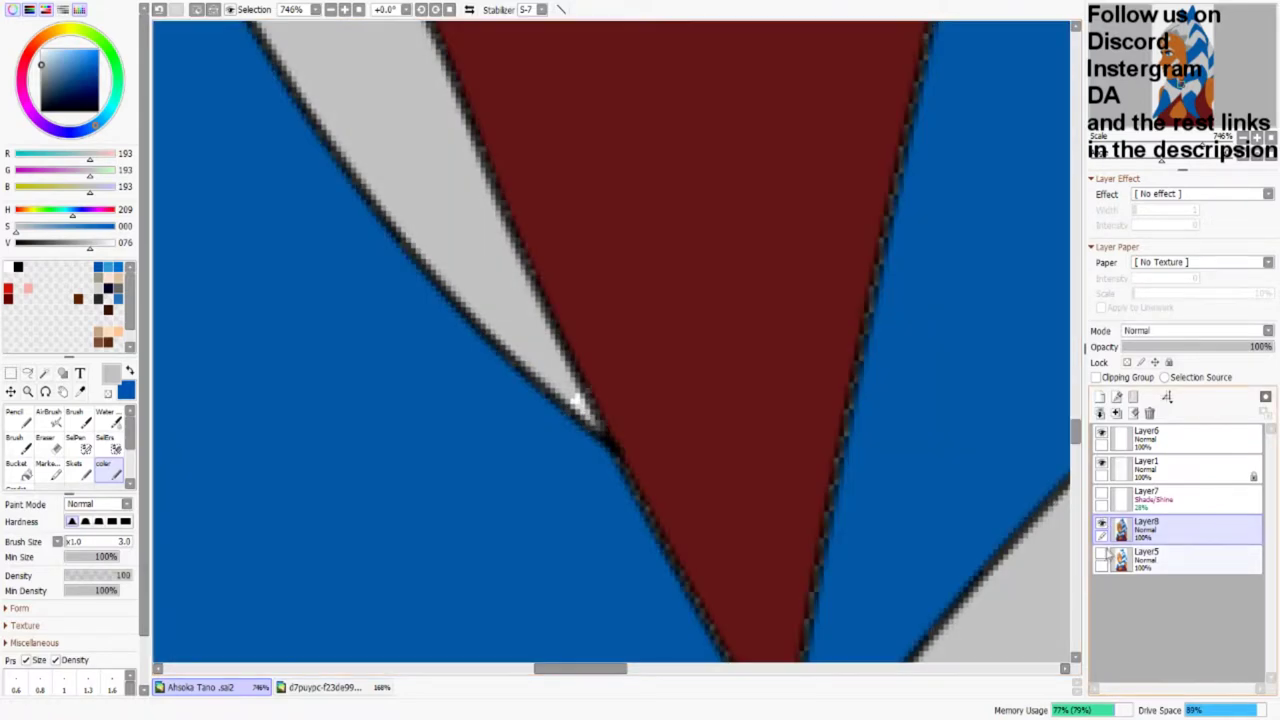
Step: Show Layer7 again and add a new layer between Layer8 and Layer5
left_click(1101, 493)
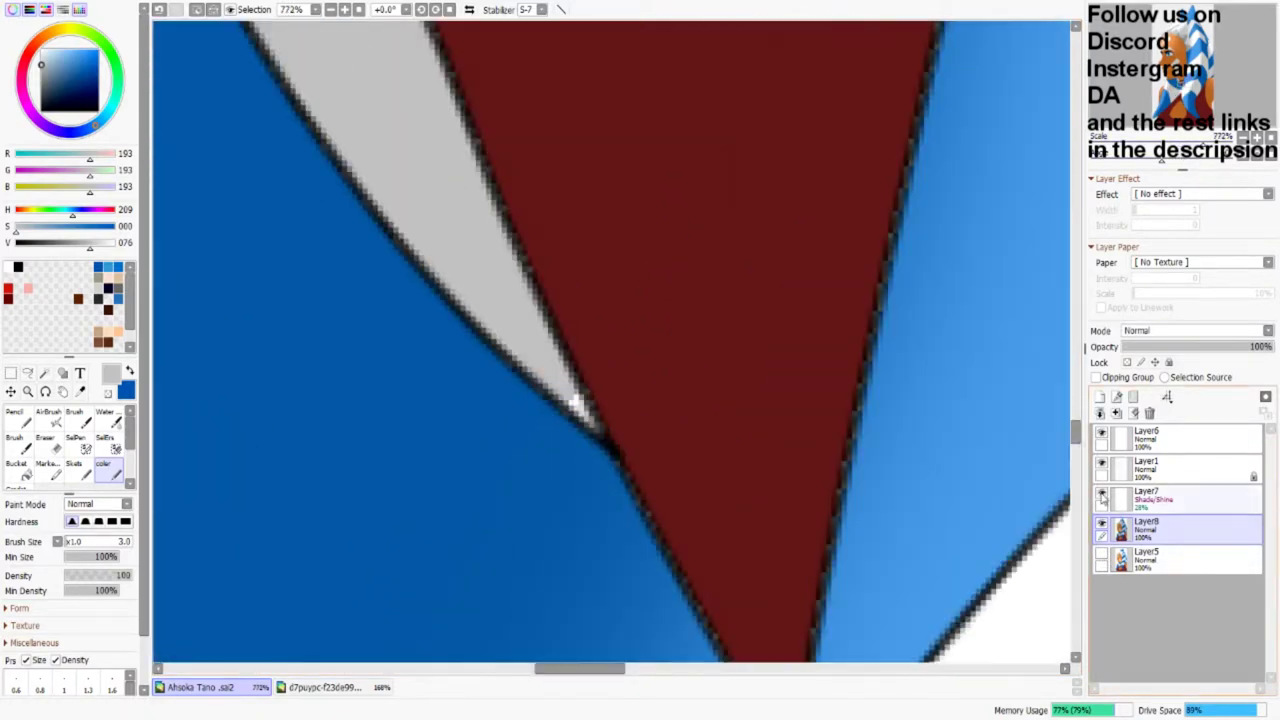
left_click(1140, 560, "ctrl")
key("ctrl+shift+n")
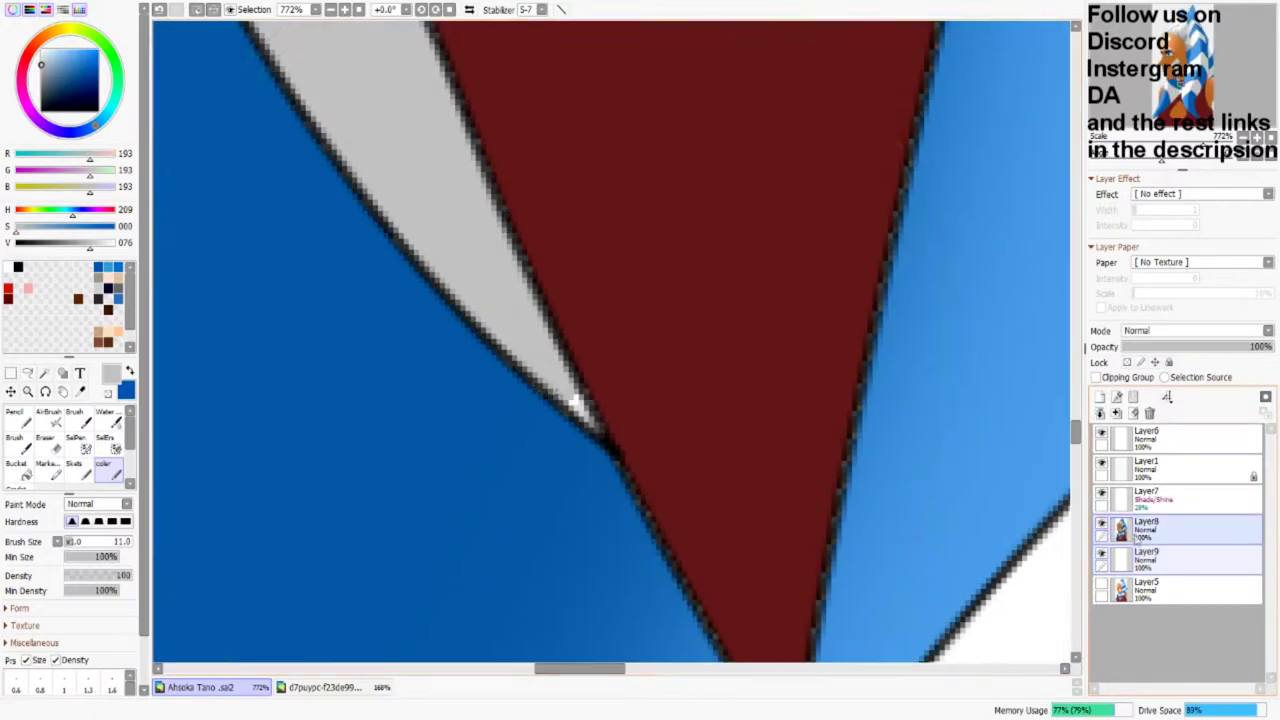
Step: Hide Layer6, inspect the gap beside the collar with layers toggled, and activate Layer1 with the eraser at size 2
key("e")
key("bracketright")
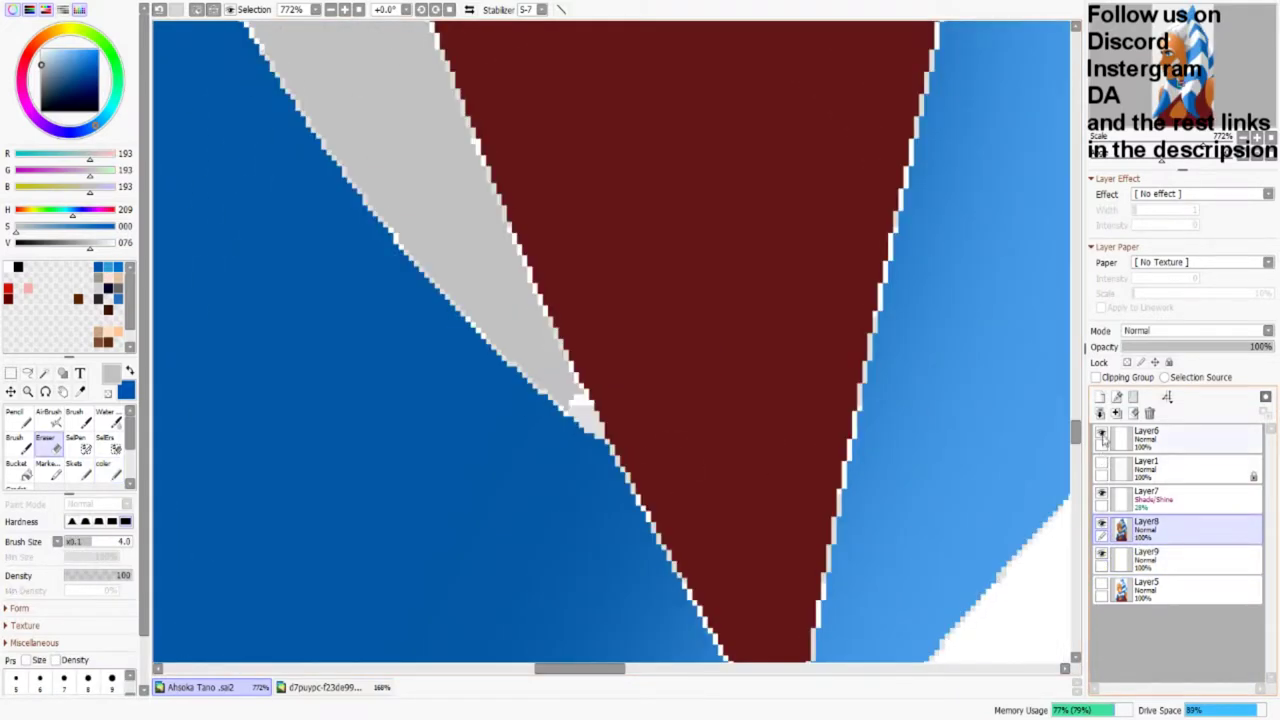
left_click(1101, 434)
left_click(1103, 494)
left_click(1101, 494)
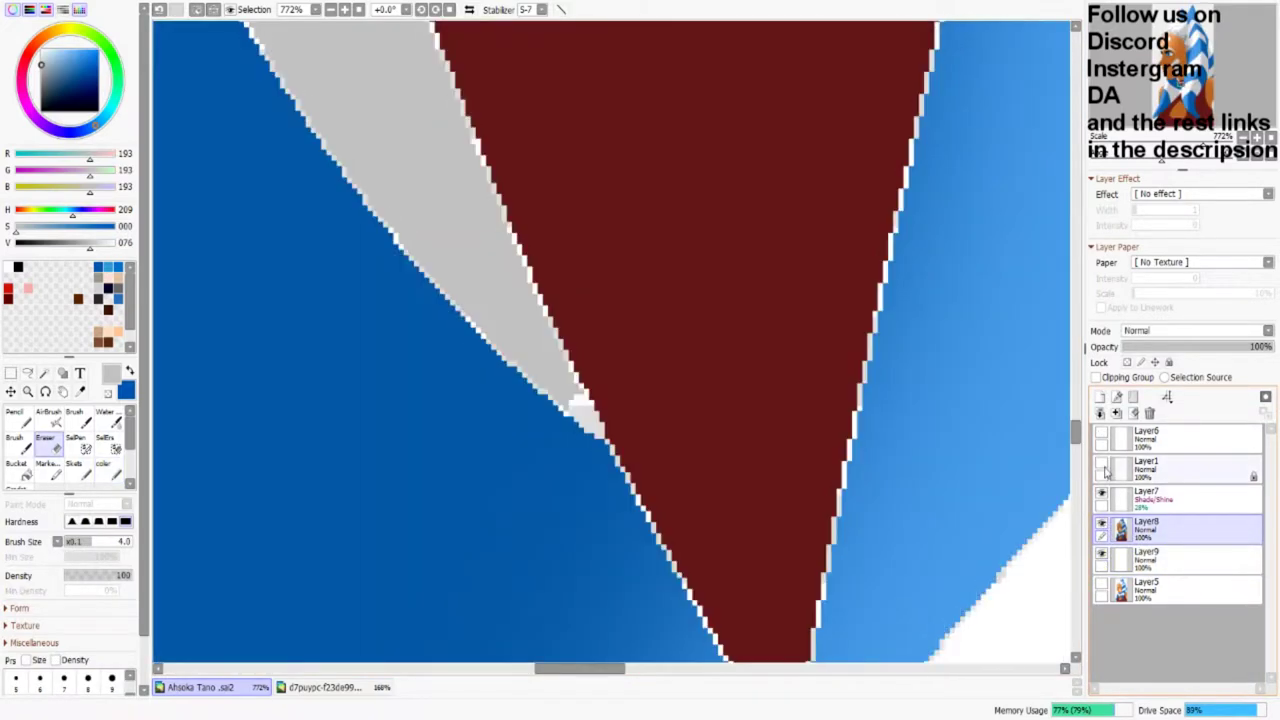
left_click(1150, 468)
key("bracketleft")
key("bracketleft")
key("bracketleft")
key("bracketleft")
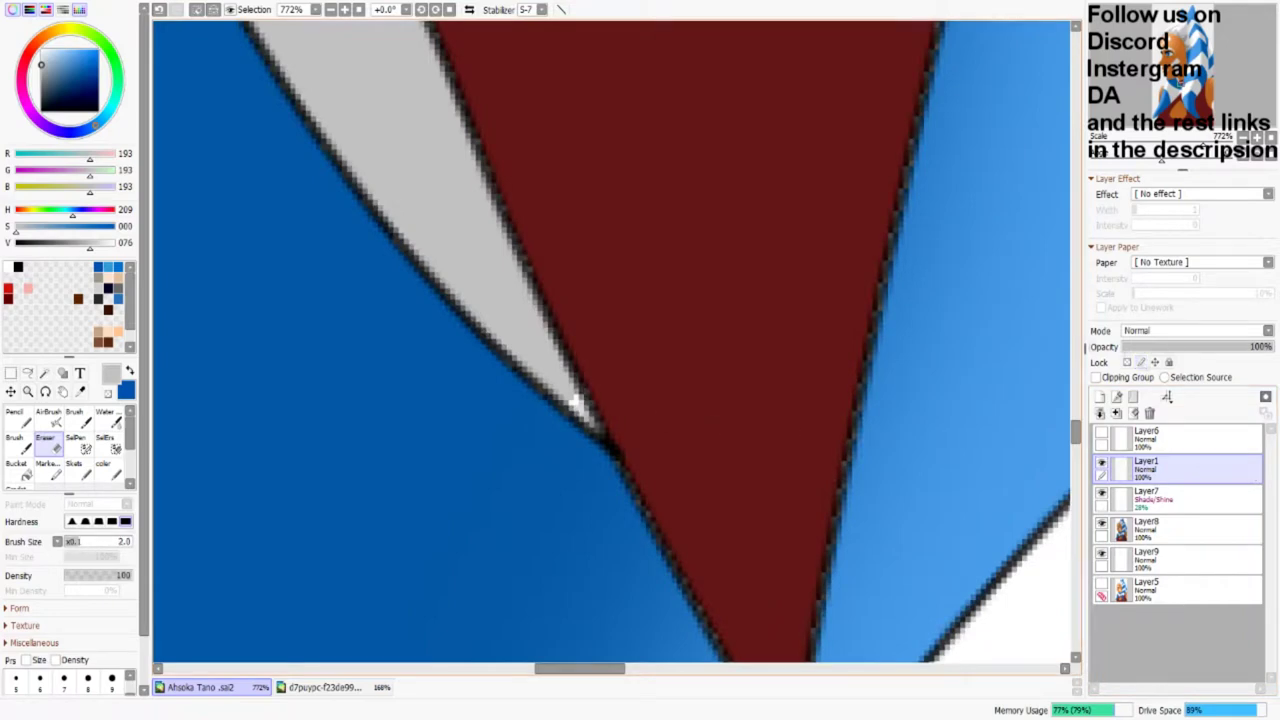
Step: Hide Layer7 and fill the white gap at the grey stripe's tip on Layer9 with the color brush at size 2
left_click(1150, 556)
left_click(110, 470)
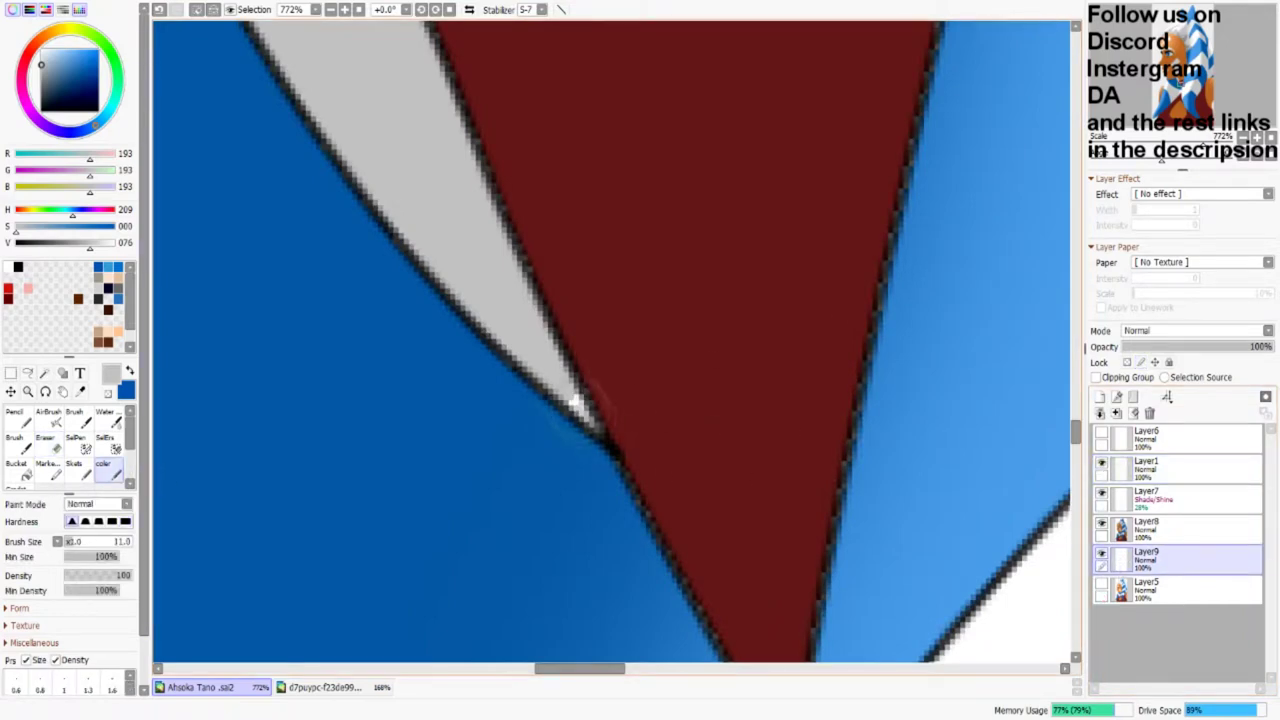
left_click(1101, 494)
left_click(1101, 524)
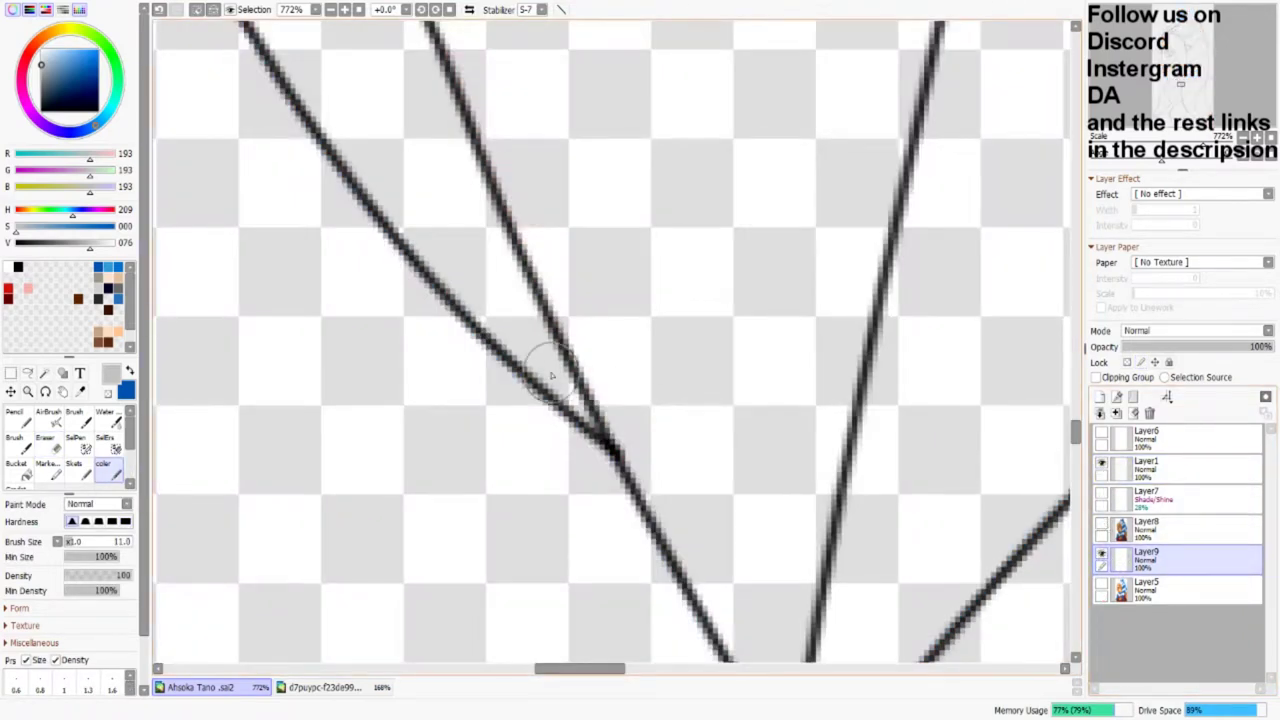
left_click(1101, 524)
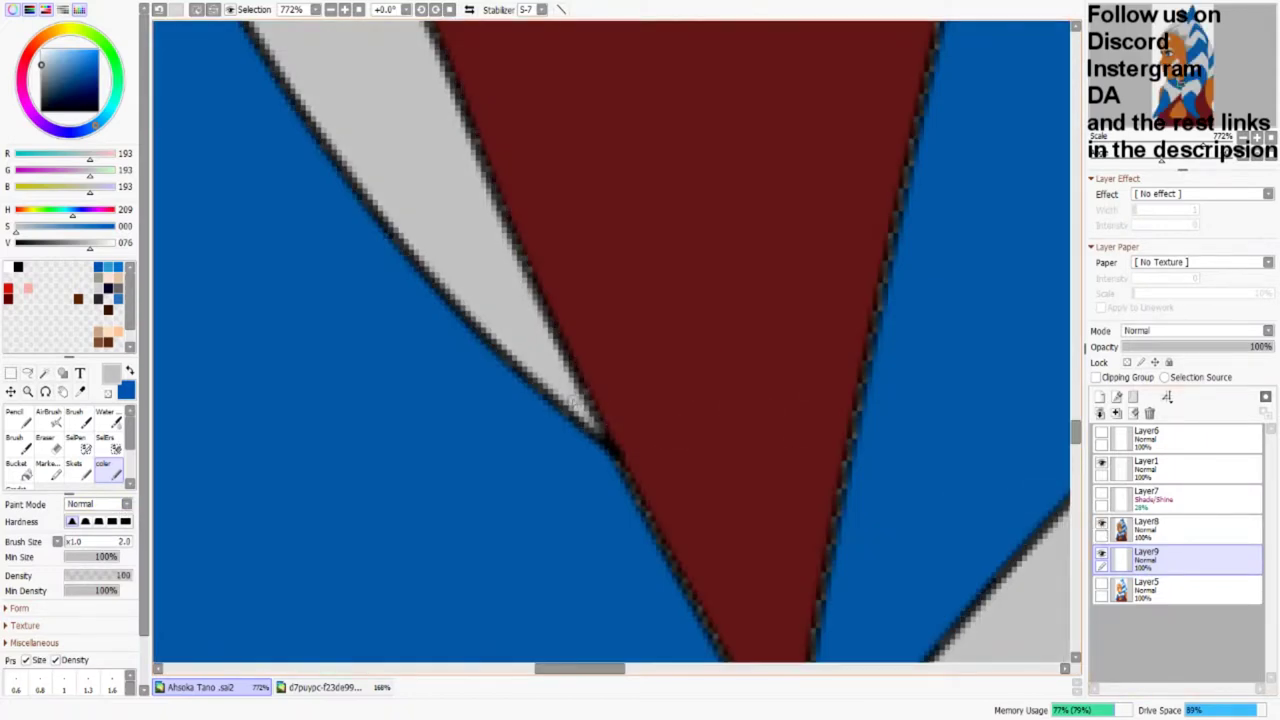
Step: Sample the blue beside the dark red collar tip and the light grey beside the orange neck to patch the color gaps there
scroll(700, 440, "down", 5)
left_click(703, 436, "alt")
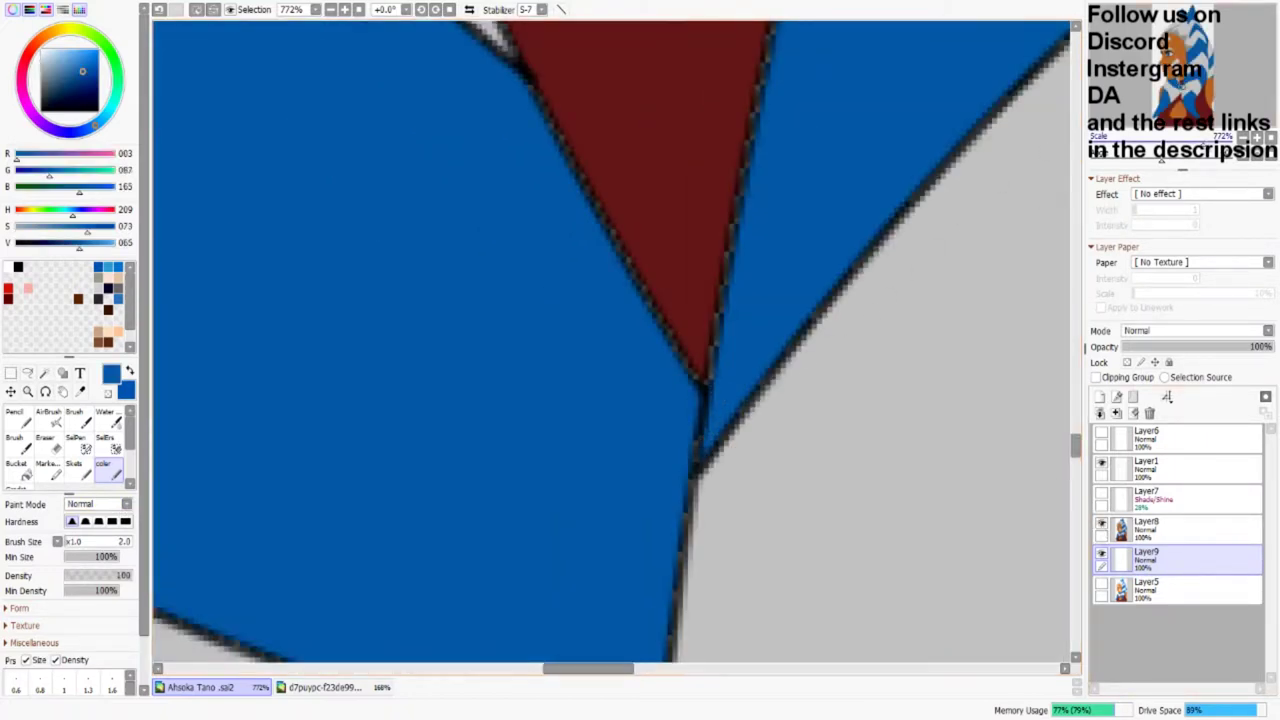
scroll(681, 217, "down", 5)
scroll(681, 217, "up", 4)
left_click(681, 217, "alt")
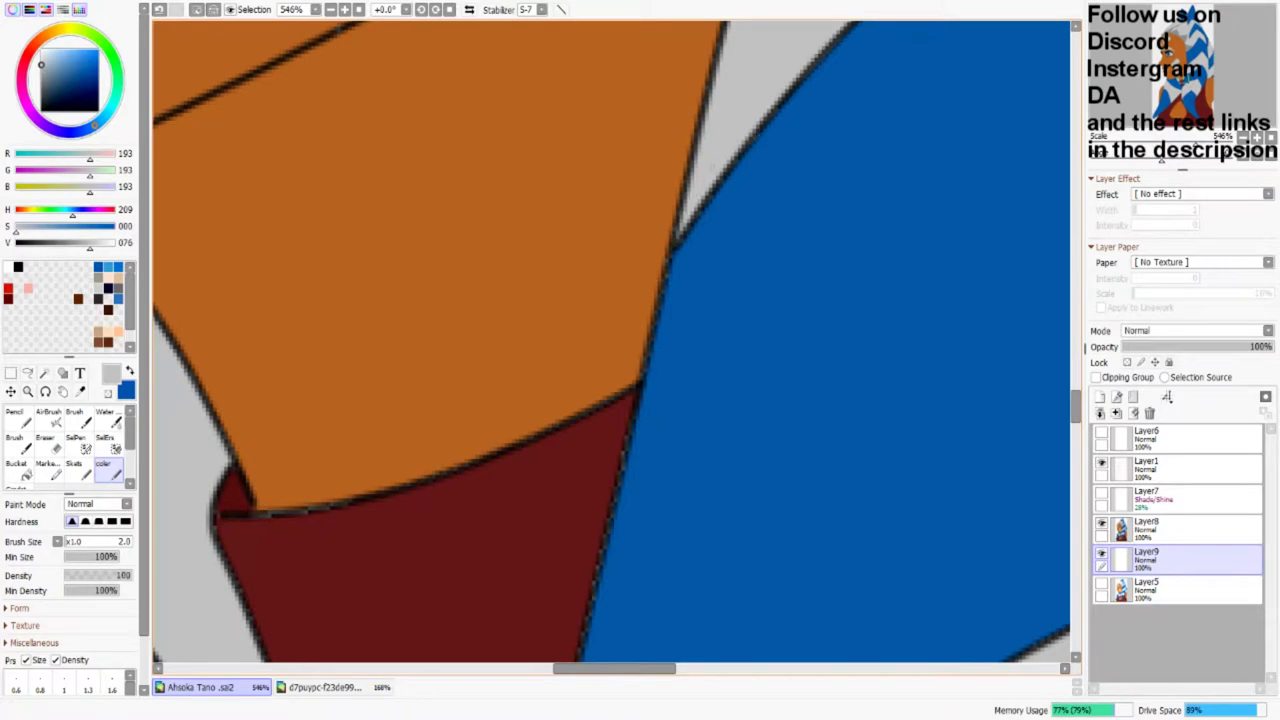
Step: Sample the dark red of the narrow strap beside the orange shoulder and touch up its upper tip on Layer9
scroll(690, 205, "down", 3)
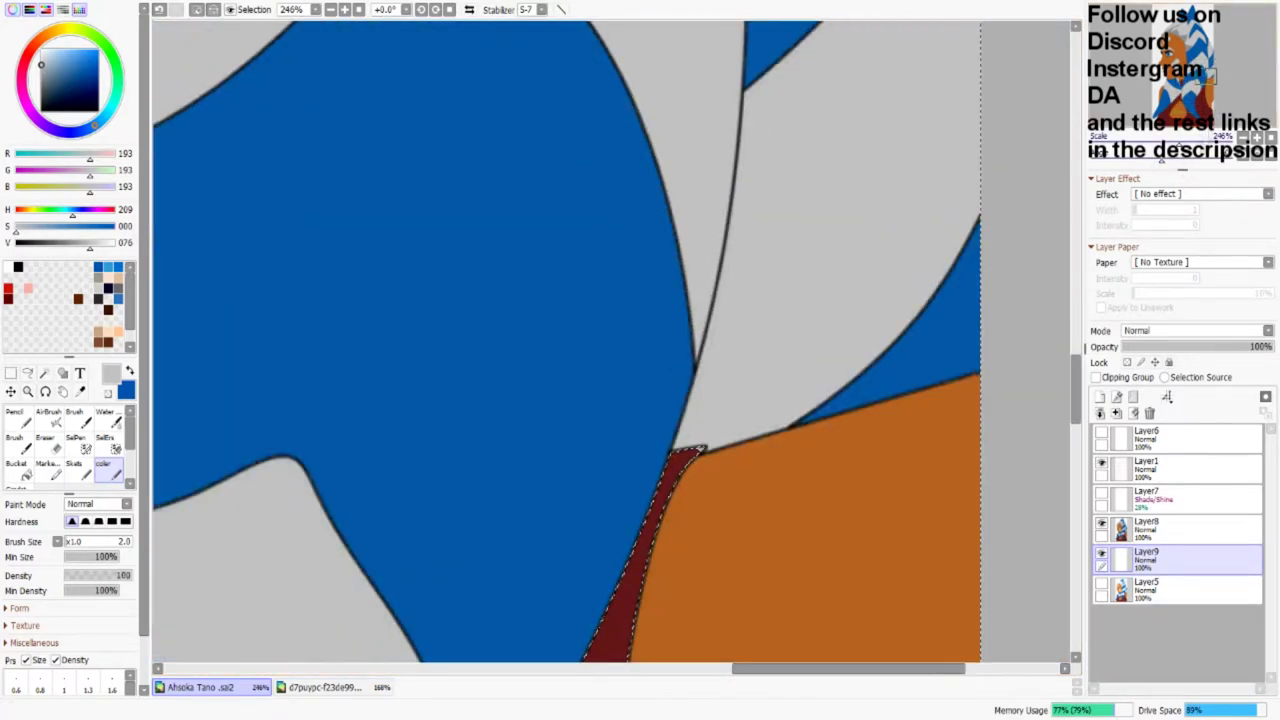
scroll(700, 450, "up", 4)
left_click(626, 234, "alt")
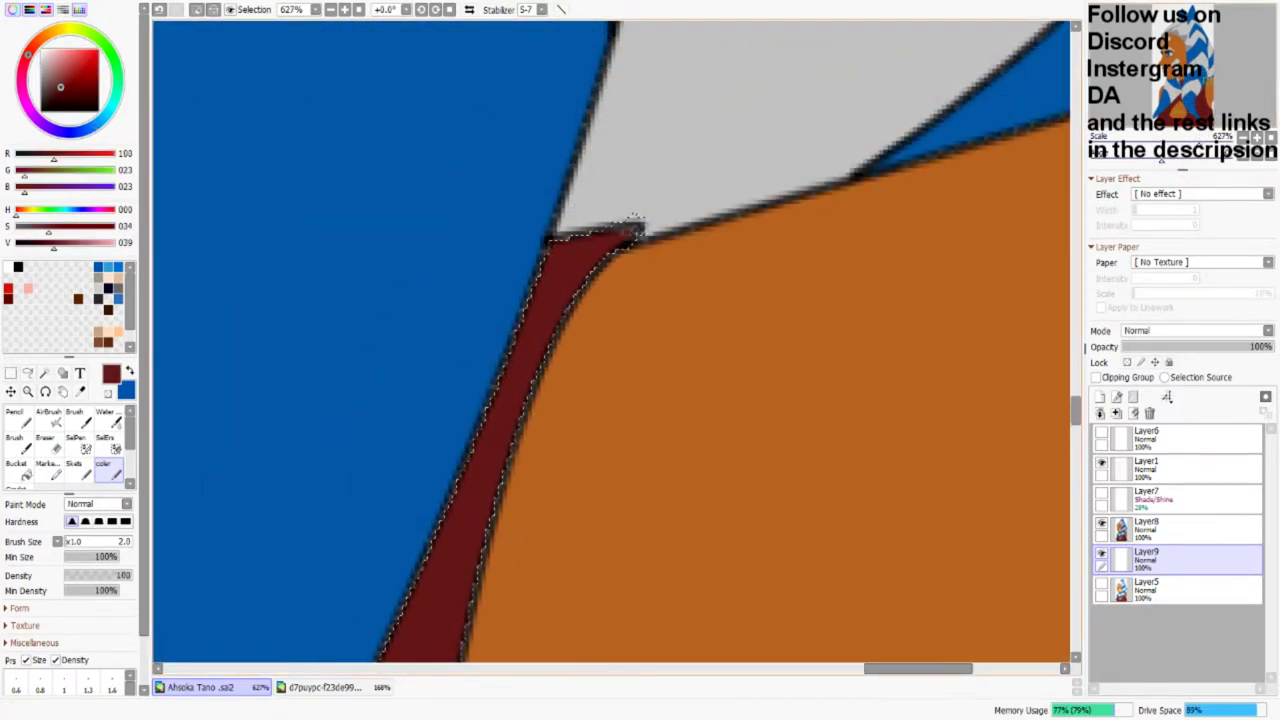
scroll(633, 222, "down", 4)
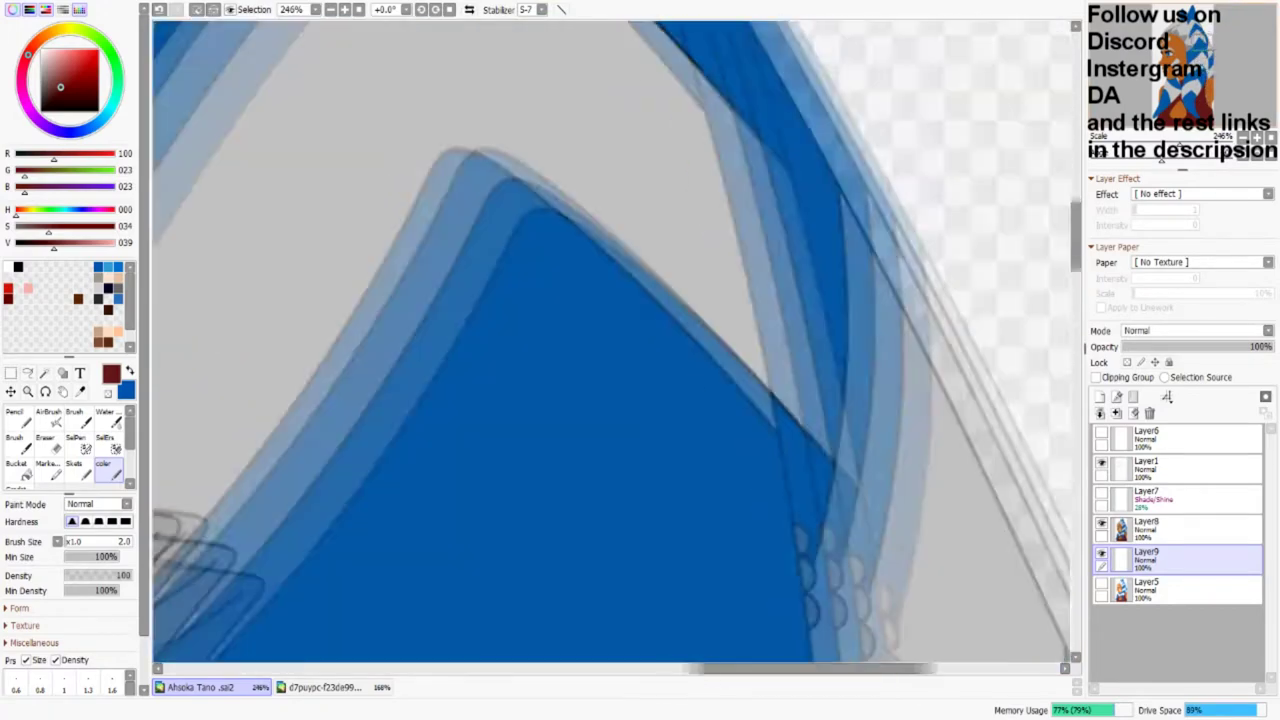
Step: Sample the light grey of the head-tail and fill the narrow gap between the headpiece corner and the blue stripe
scroll(748, 383, "up", 3)
left_click(748, 383, "alt")
left_click_drag(748, 383, 810, 30)
scroll(600, 375, "up", 2)
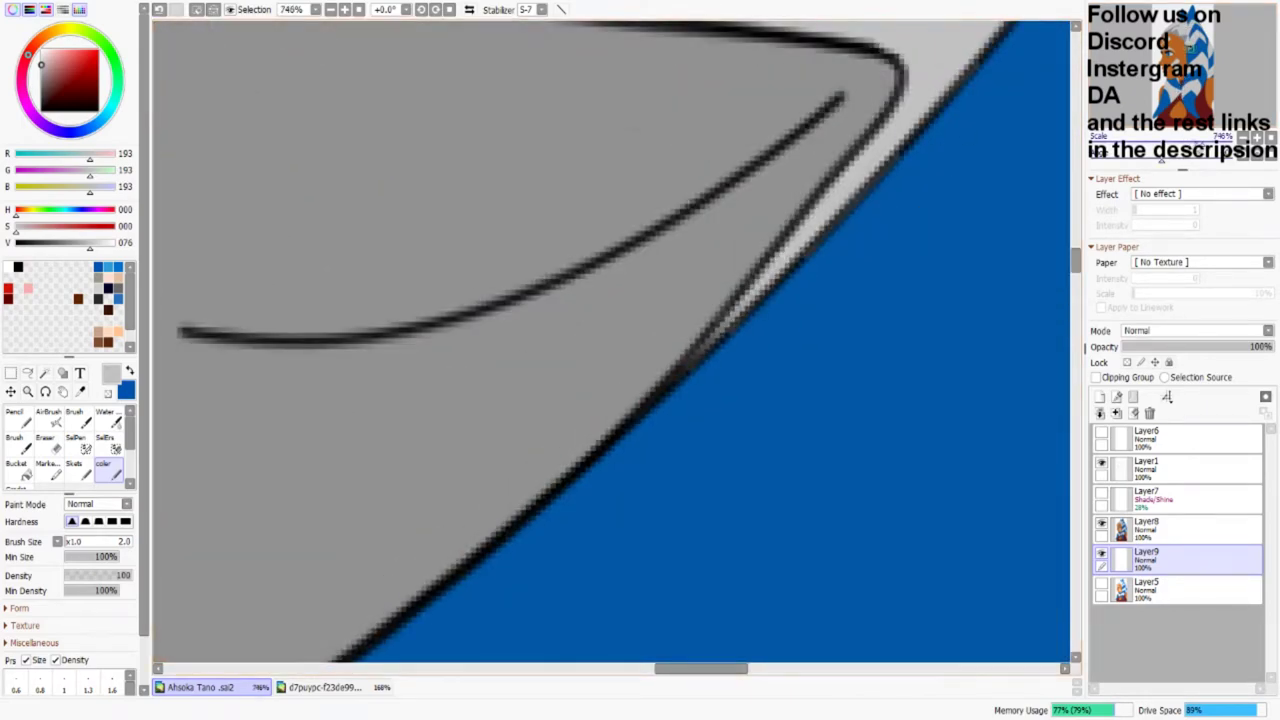
scroll(610, 340, "down", 4)
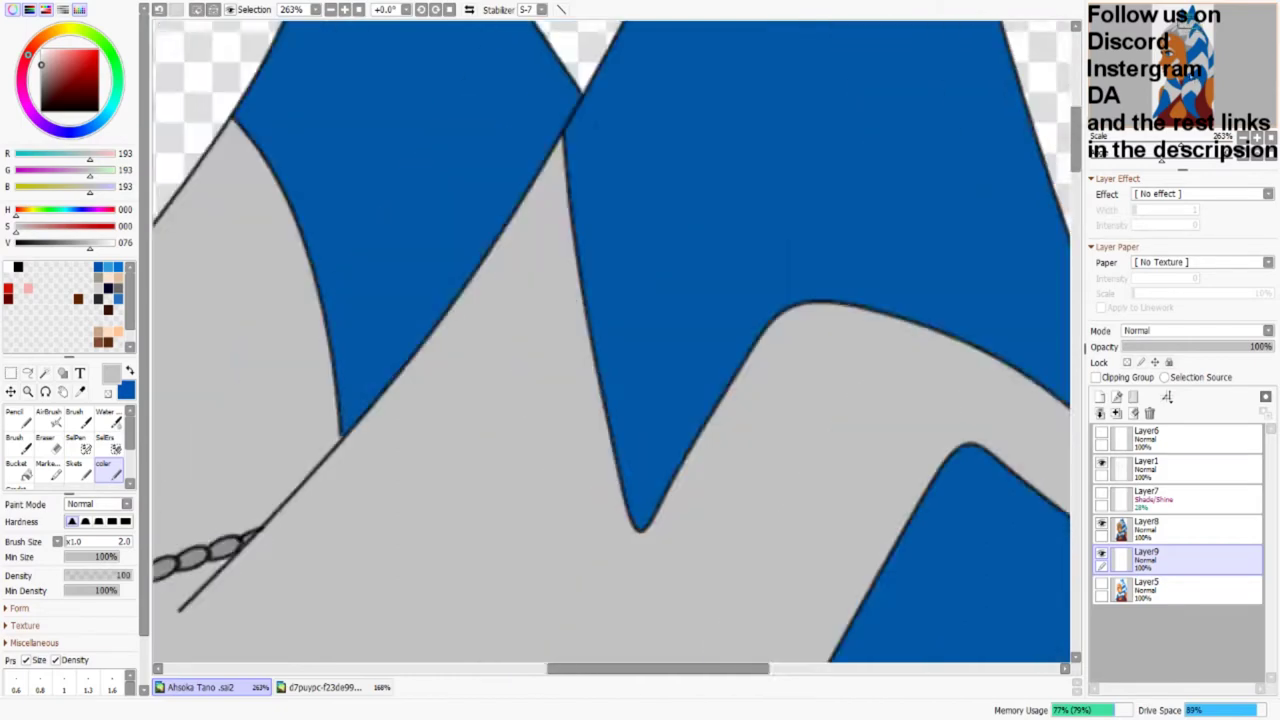
Step: Sample the darker grey of the headpiece for the white gap where its tip meets the bead chain
left_click_drag(610, 340, 800, 200)
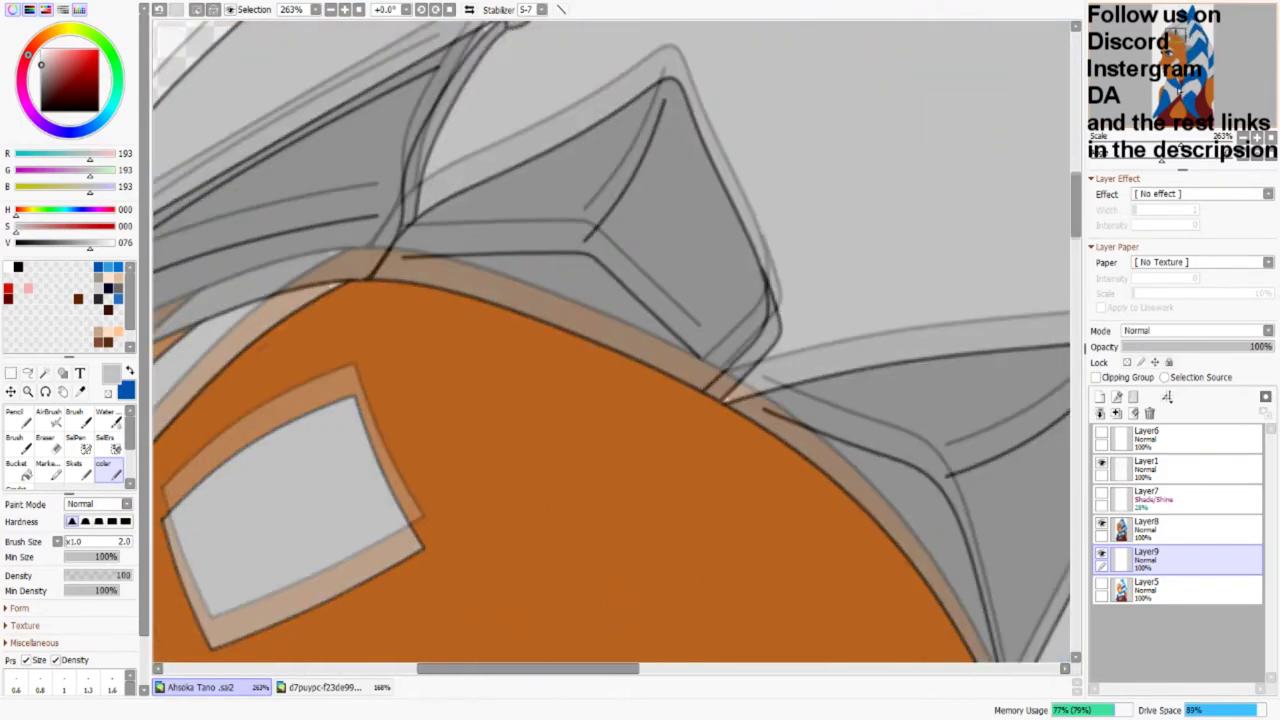
scroll(614, 444, "up", 3)
left_click_drag(380, 80, 476, 260)
left_click(476, 260, "alt")
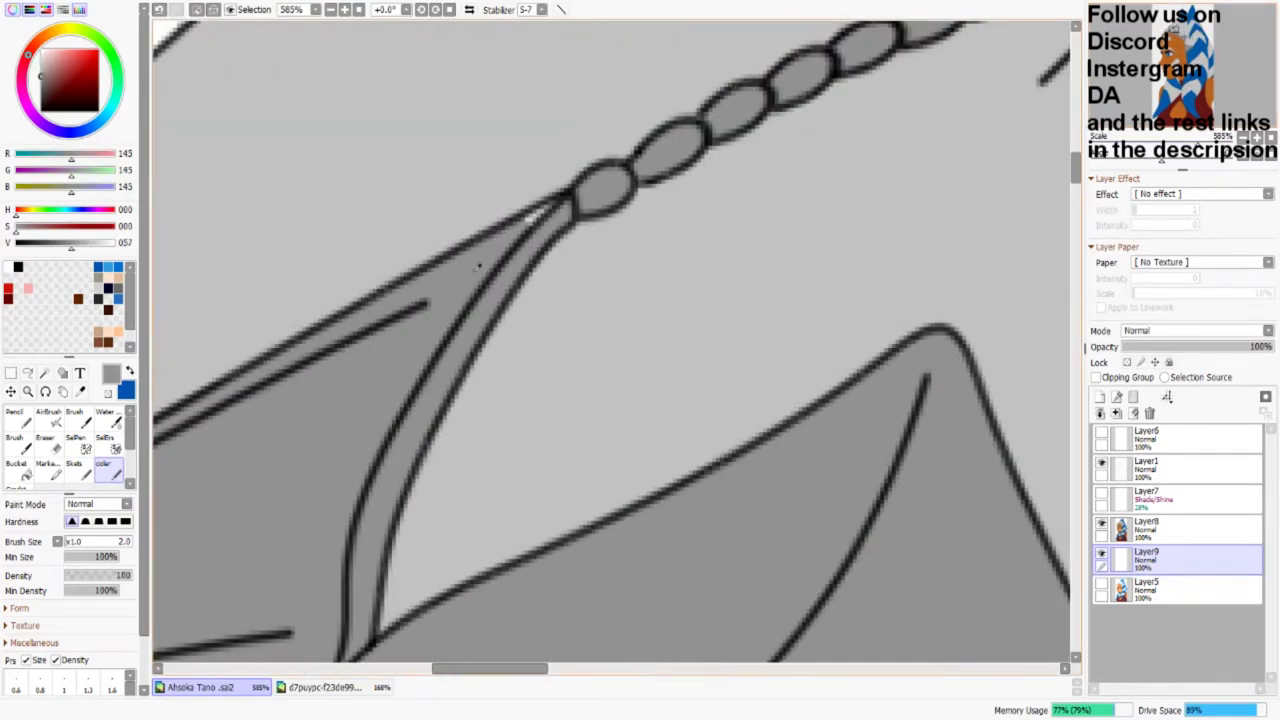
Step: Sample the light grey again and touch up the gaps along the headpiece and the grey face stripe below it
left_click(520, 330, "alt")
scroll(520, 330, "down", 2)
left_click_drag(520, 330, 605, 353)
left_click_drag(400, 450, 885, 190)
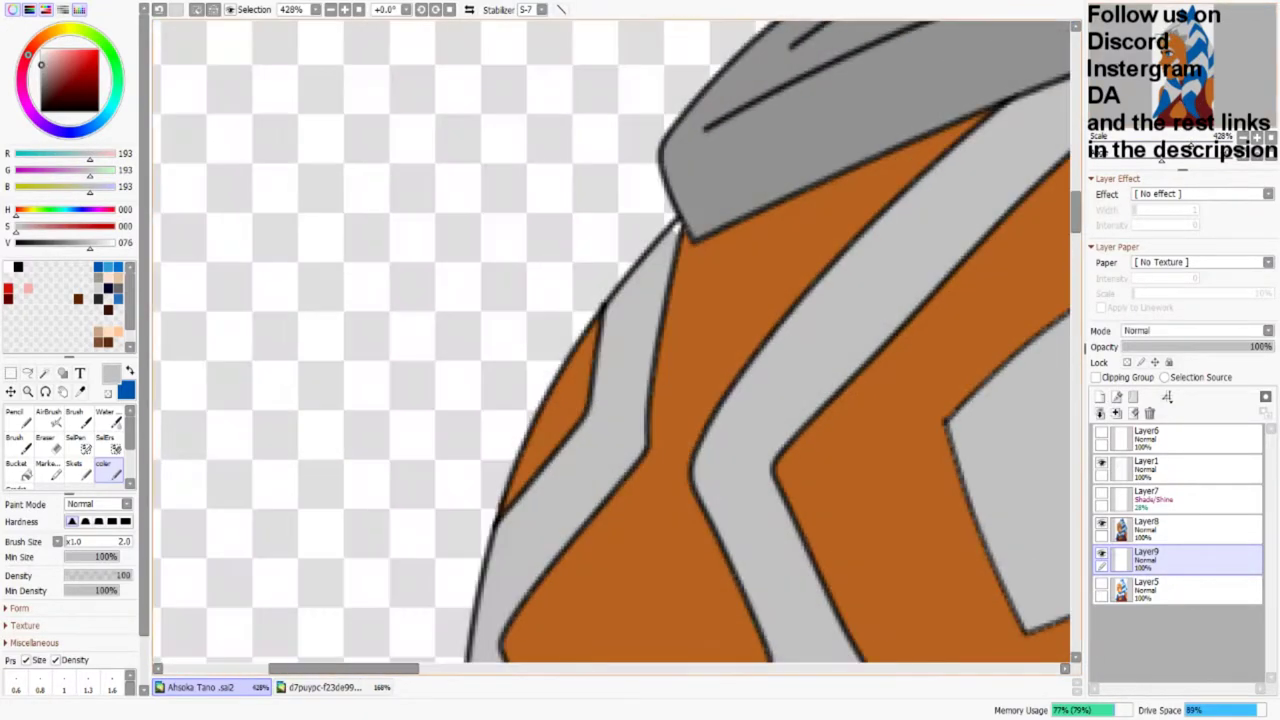
left_click_drag(720, 620, 683, 265)
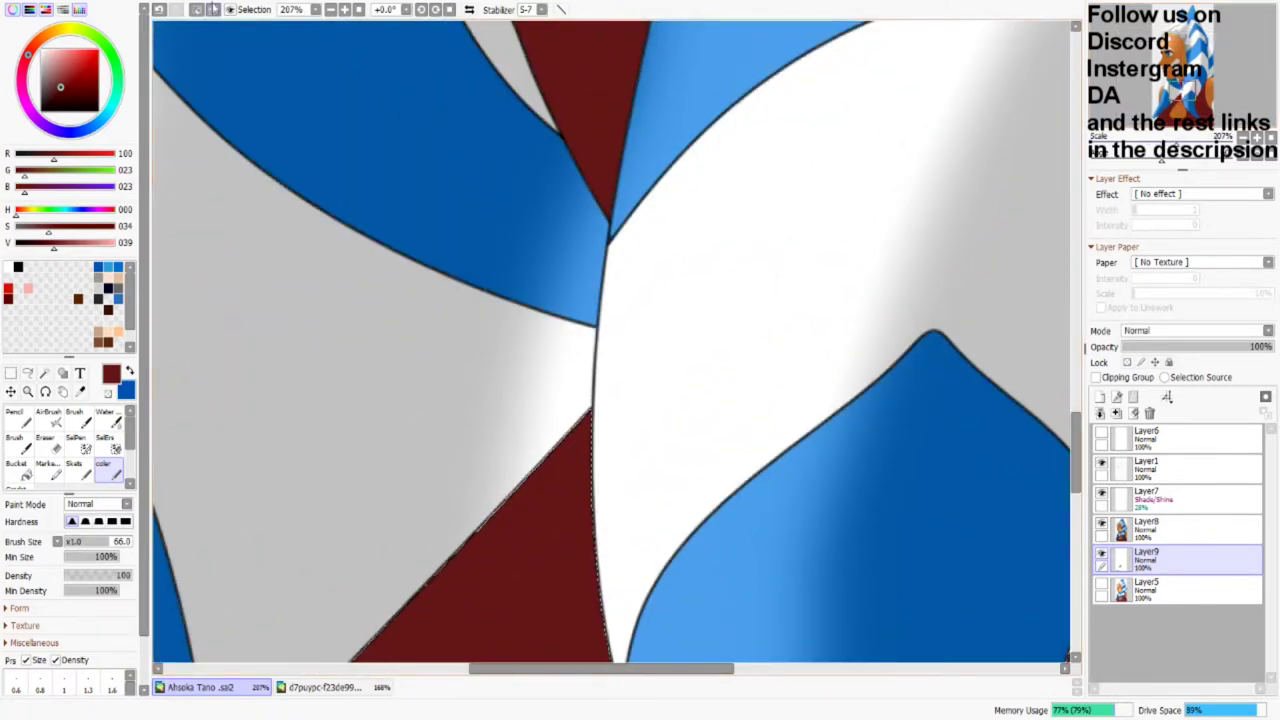
Step: Swap the brush color to blue, merge Layer8 with Layer9, and activate Layer7
key("x")
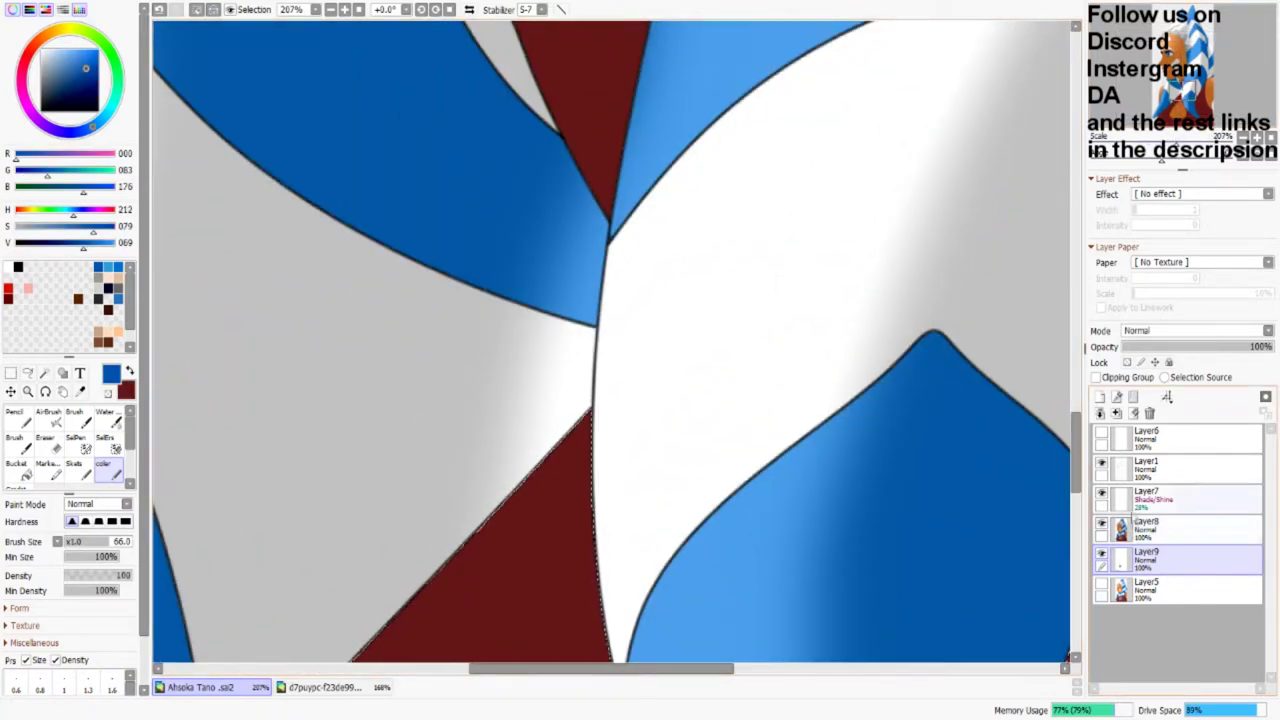
left_click(1140, 530)
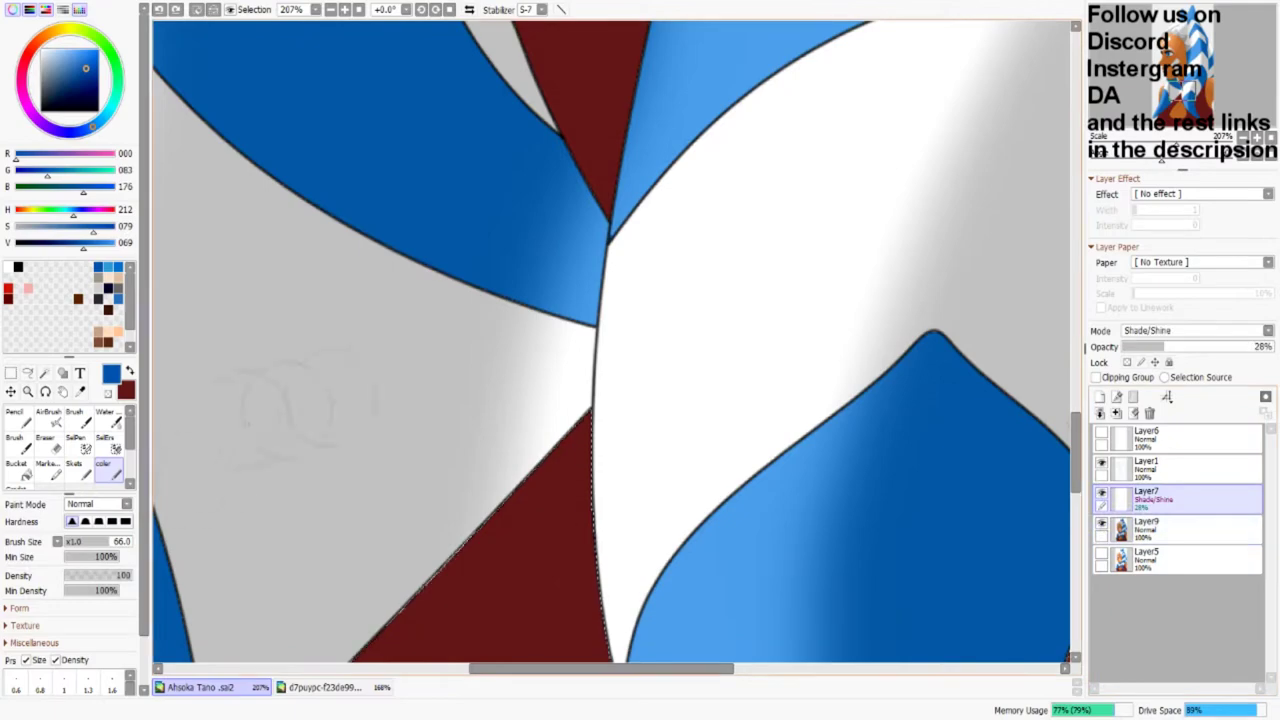
Step: Paint soft white light along the outer edge of the front head-tail's blue tip on Layer7 with the color brush at size 154
mouse_move(490, 228)
left_mouse_down()
mouse_move(557, 214)
mouse_move(455, 630)
left_mouse_up()
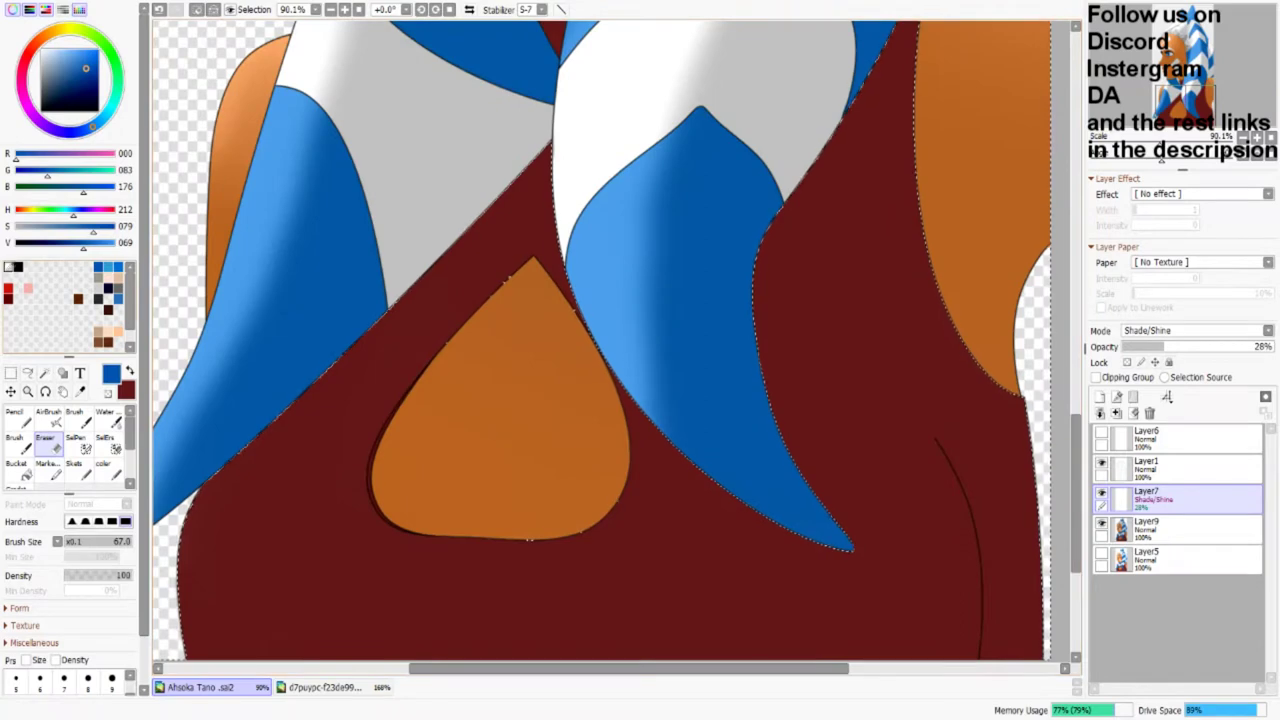
key("b")
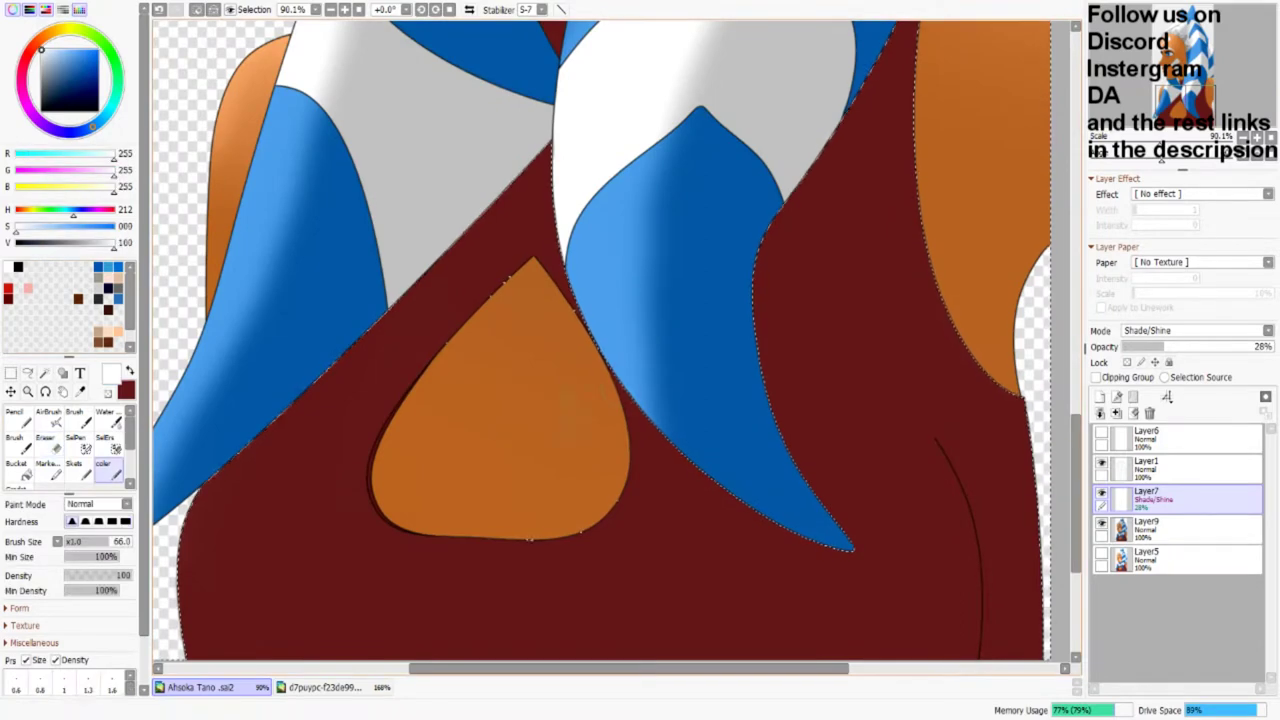
mouse_move(618, 377)
left_mouse_down()
mouse_move(660, 440)
mouse_move(720, 490)
left_mouse_up()
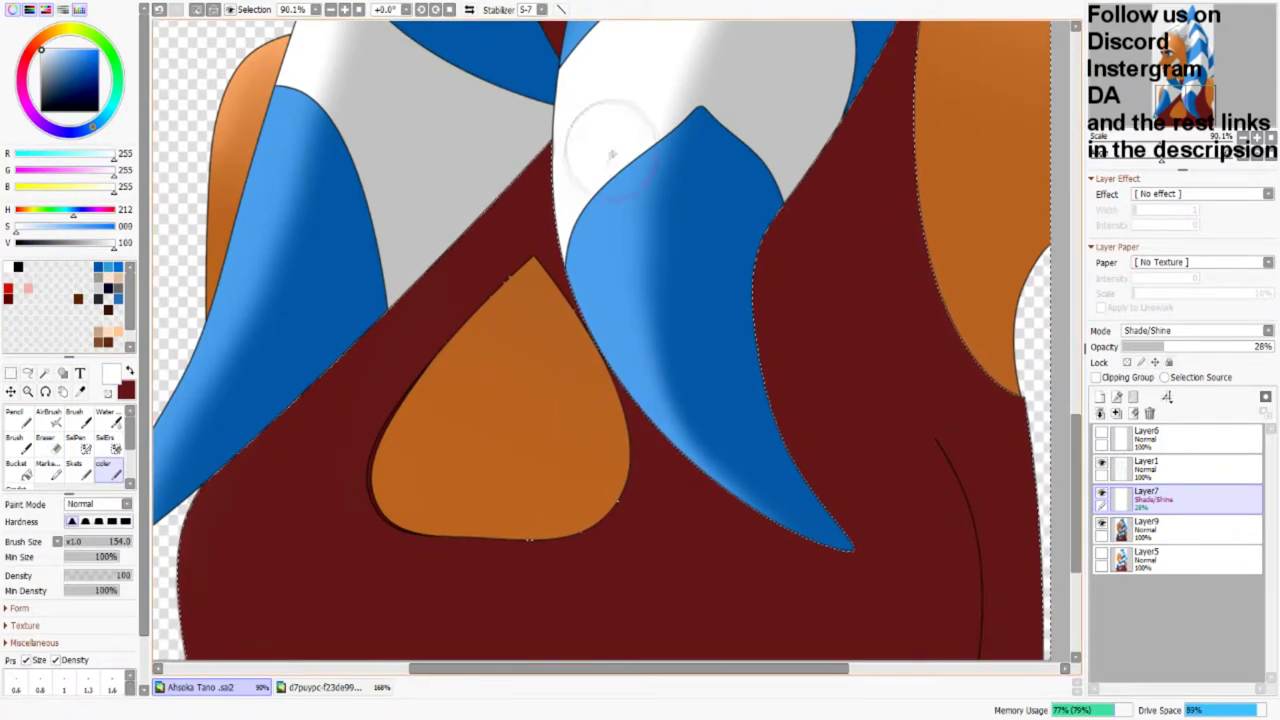
scroll(540, 130, "down", 3)
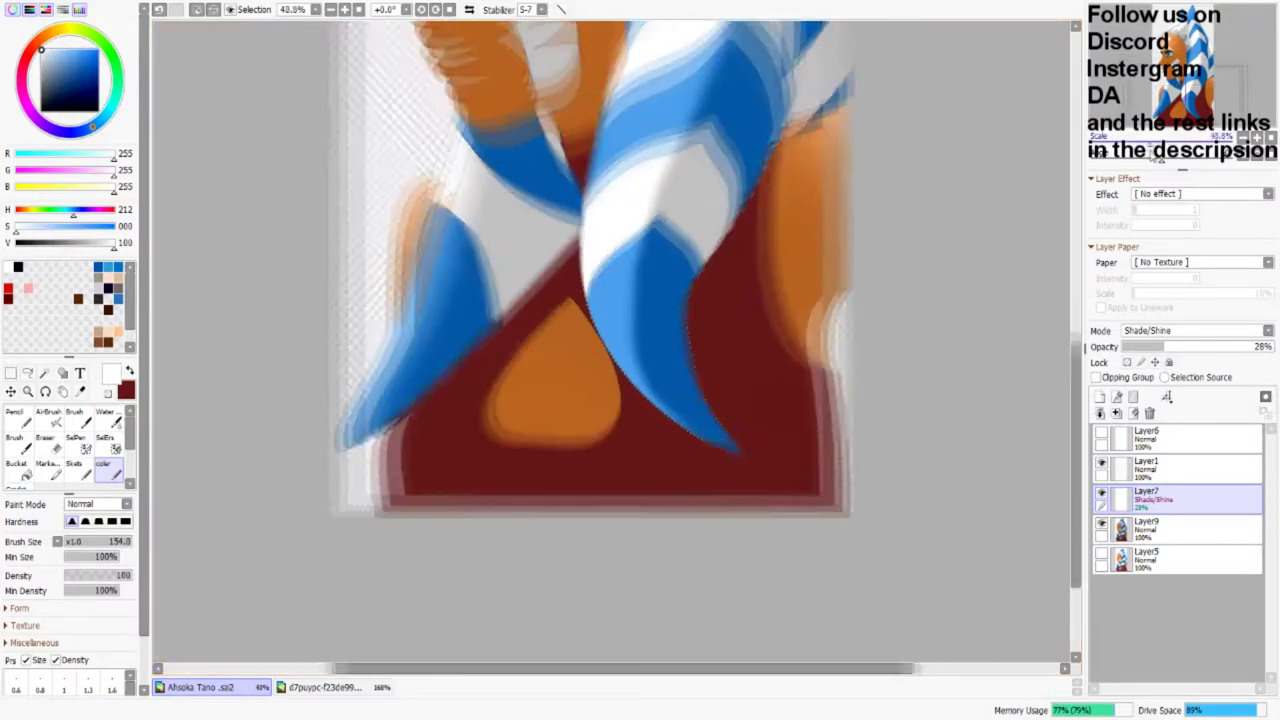
Step: Try white highlight strokes on the dark red top and around the orange chest cutout, and undo them
key("ctrl+z")
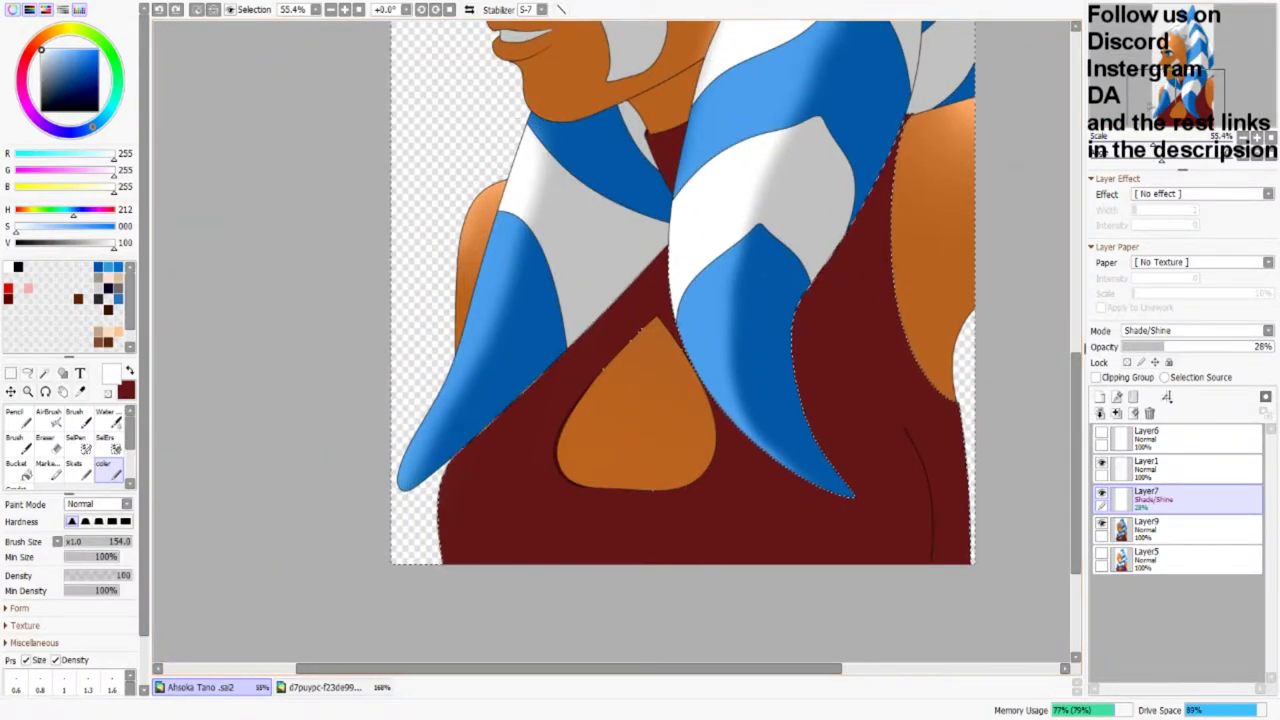
scroll(575, 320, "up", 2)
left_click_drag(545, 325, 575, 320)
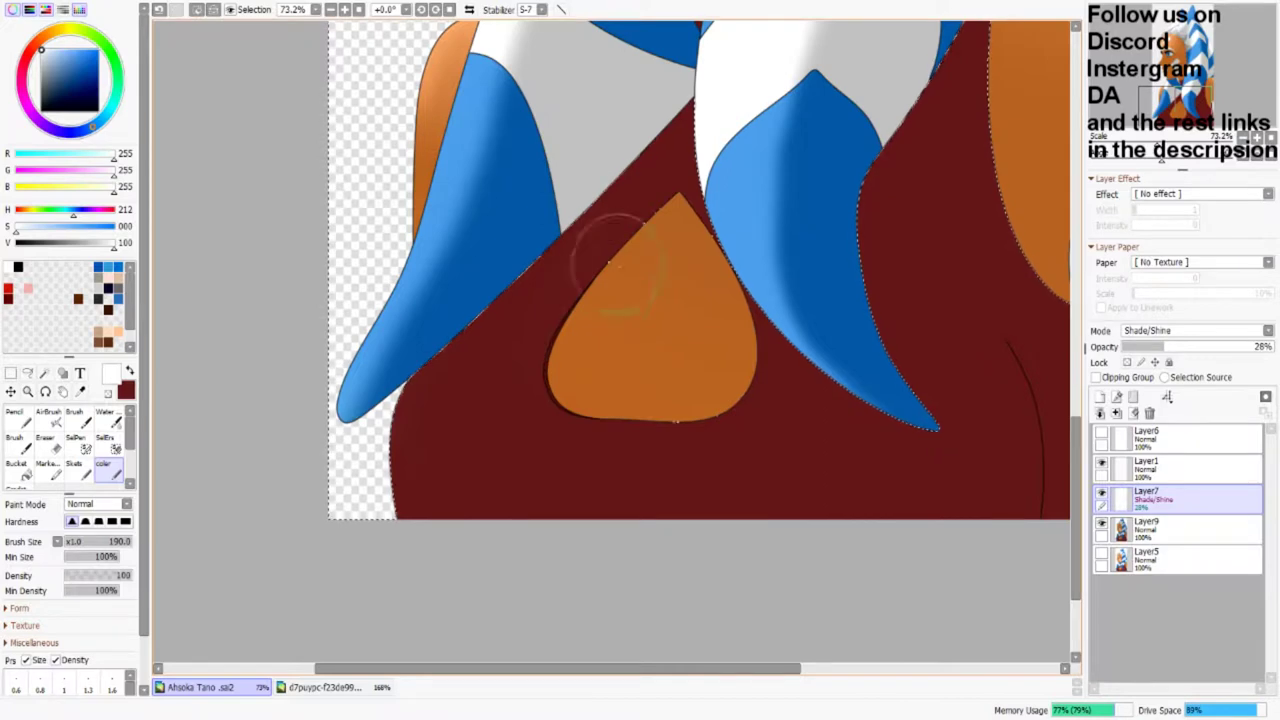
mouse_move(634, 259)
left_mouse_down()
mouse_move(560, 340)
mouse_move(520, 470)
mouse_move(480, 505)
mouse_move(661, 585)
mouse_move(620, 440)
mouse_move(500, 509)
mouse_move(470, 480)
mouse_move(515, 513)
left_mouse_up()
key("ctrl+z")
key("ctrl+z")
key("ctrl+z")
key("ctrl+z")
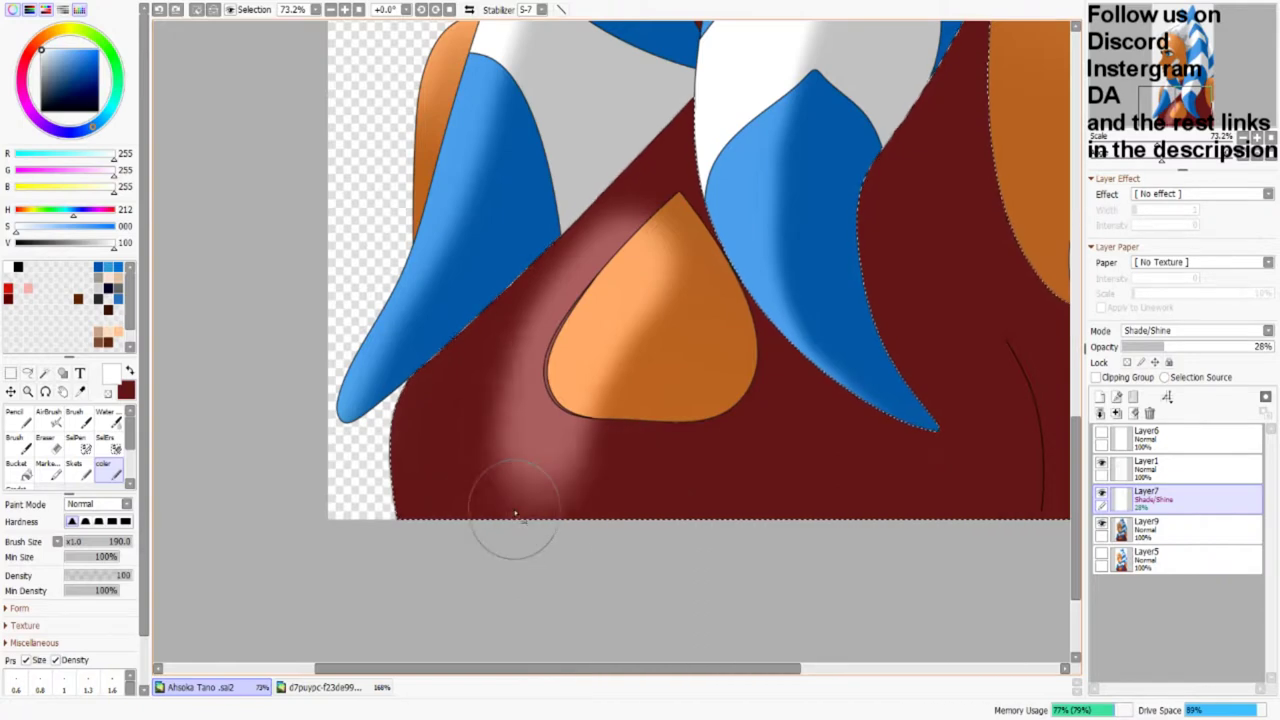
left_click_drag(694, 300, 683, 195)
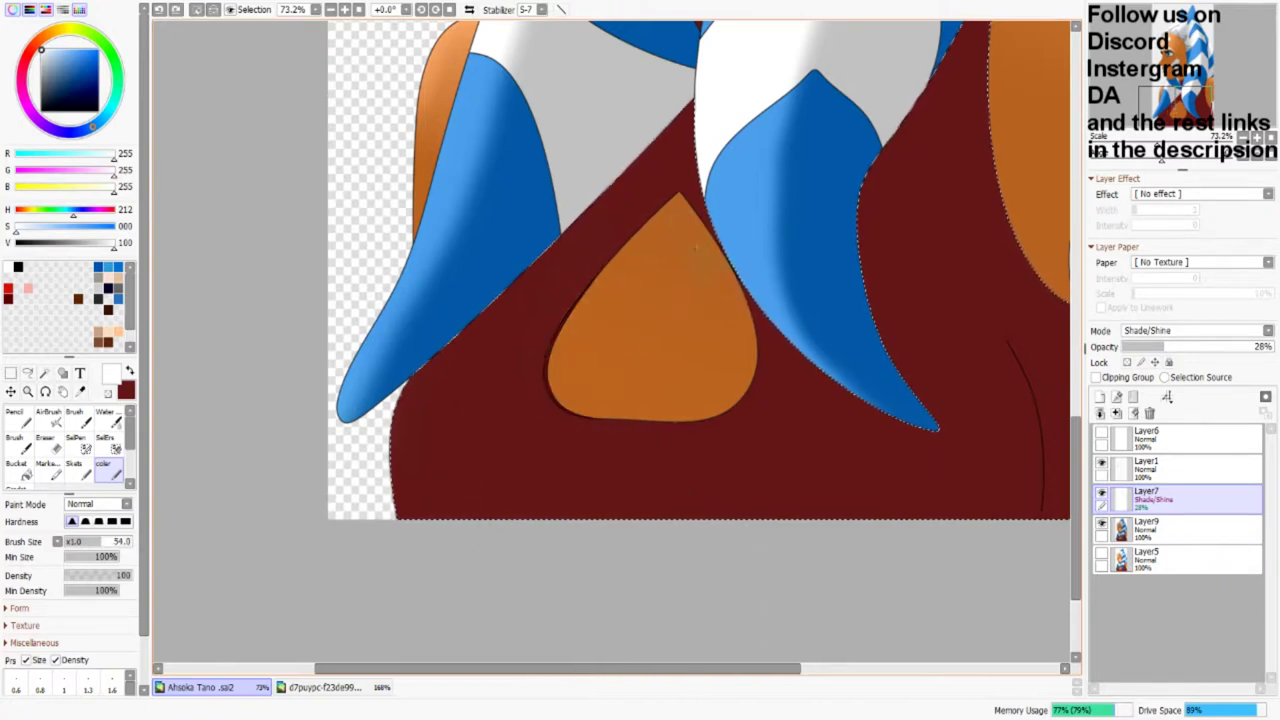
left_click_drag(706, 268, 724, 344)
mouse_move(692, 230)
left_mouse_down()
mouse_move(748, 350)
mouse_move(680, 429)
mouse_move(728, 306)
left_mouse_up()
key("ctrl+z")
key("ctrl+z")
key("ctrl+z")
key("ctrl+z")
Step: Replace the current selection with the orange chest cutout, using the line art on Layer1, and make Layer7 active again
key("ctrl+d")
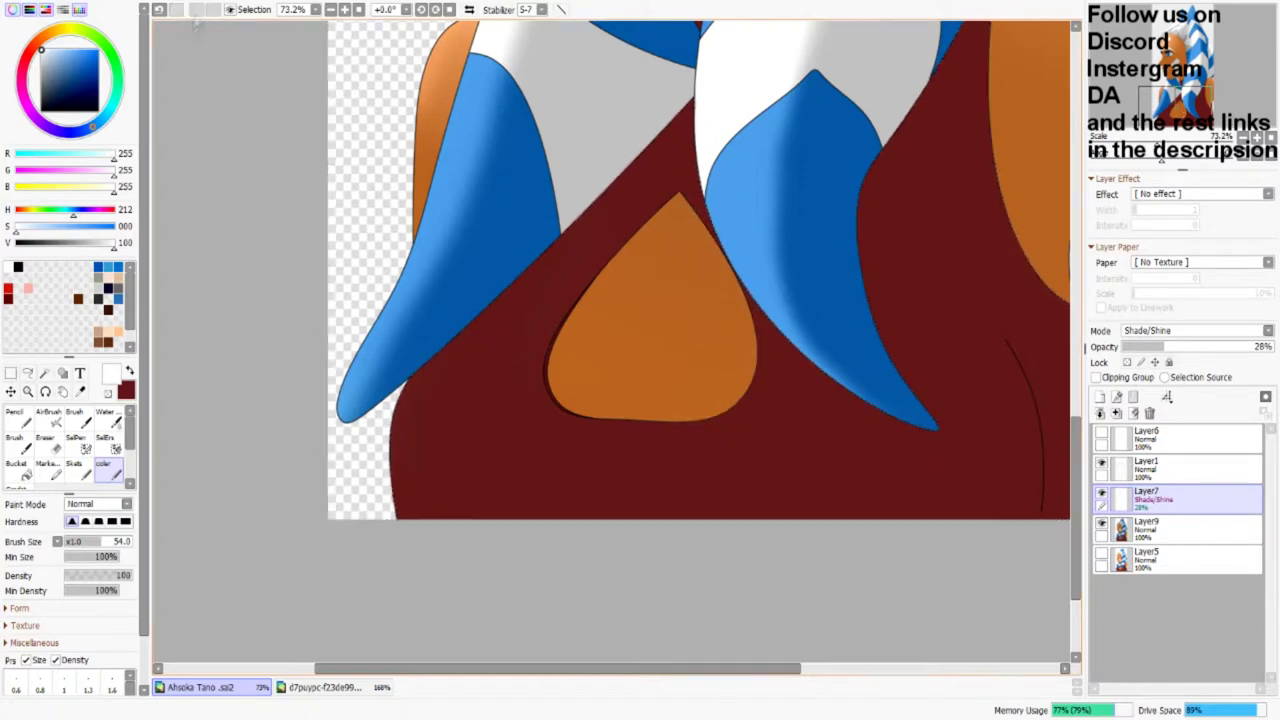
left_click(44, 372)
left_click(1150, 467)
left_click(650, 320)
left_click_drag(700, 300, 610, 355)
left_click(1150, 497)
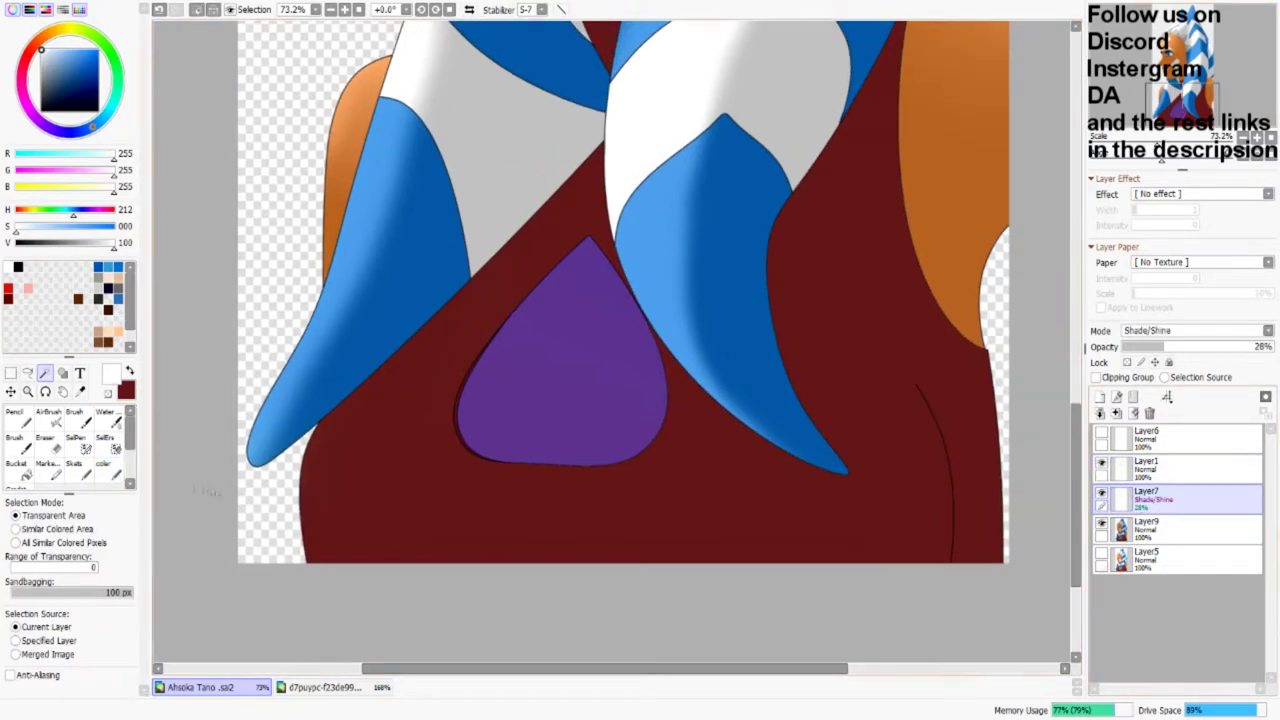
Step: Try a white highlight along the chest cutout's edge beside the blue head tail, and clear it
left_click(105, 472)
left_click_drag(586, 529, 625, 395)
scroll(615, 400, "up", 1)
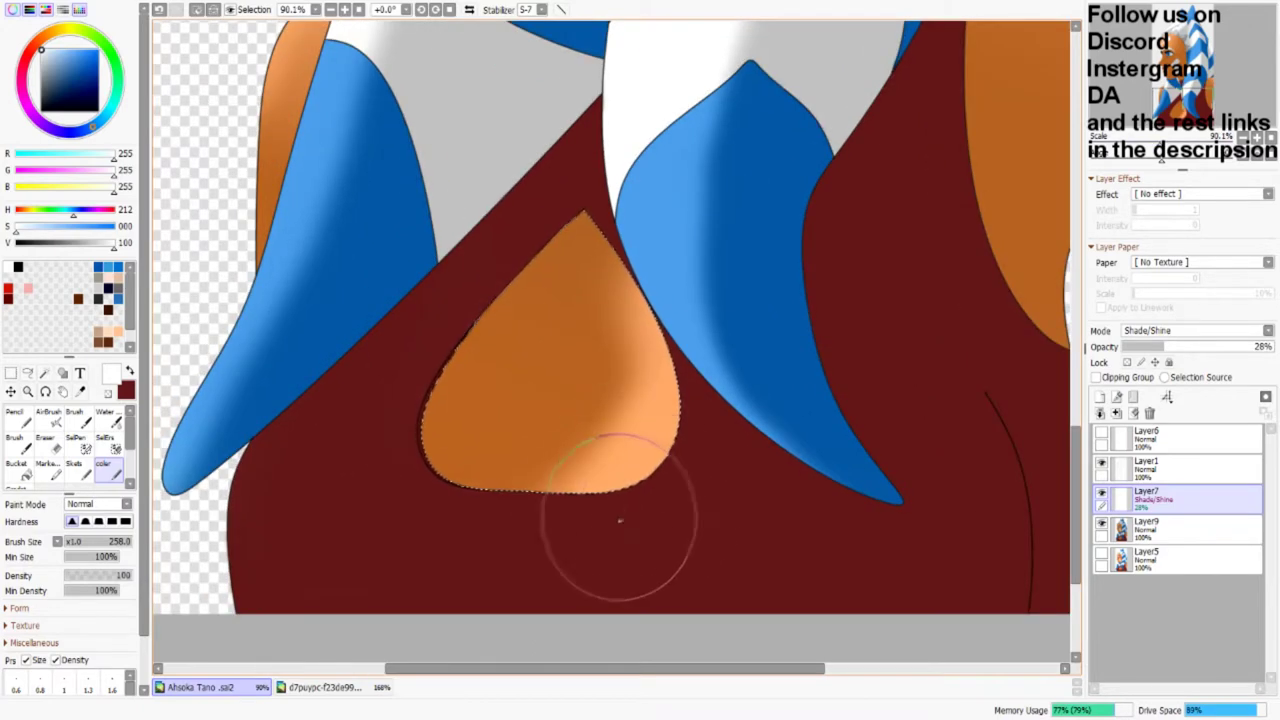
scroll(560, 350, "down", 4)
scroll(560, 350, "up", 3)
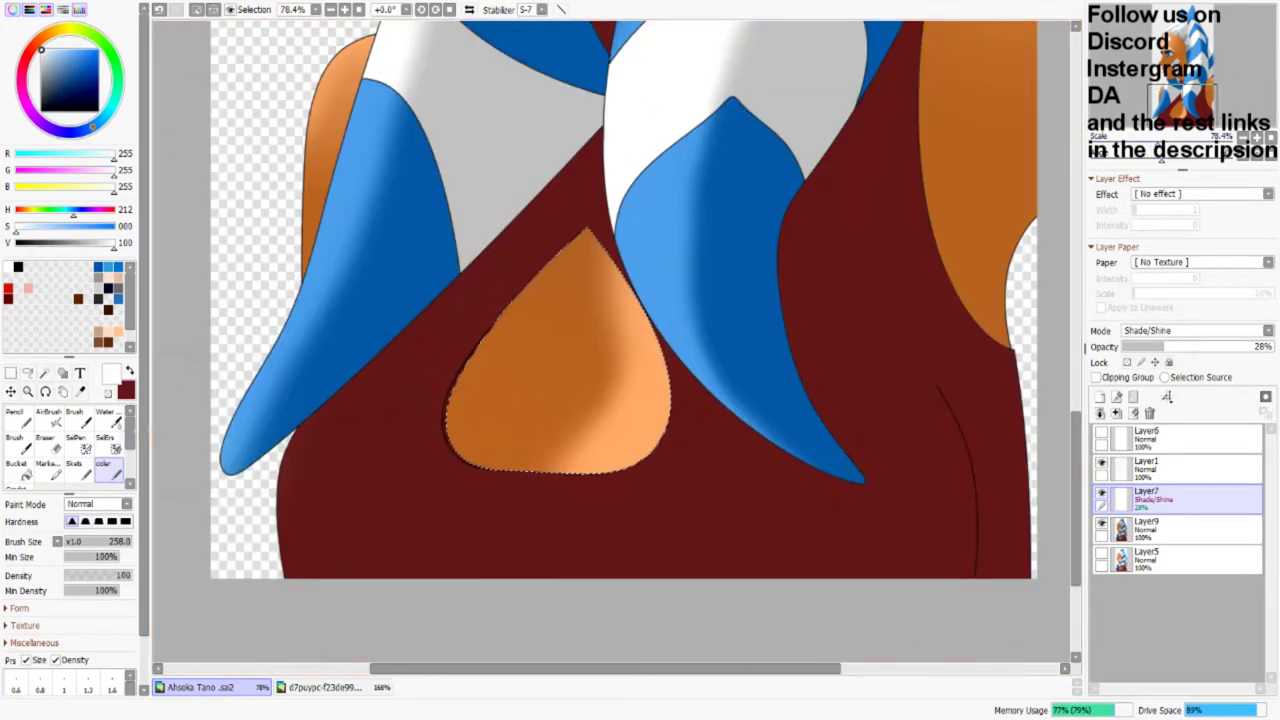
key("e")
key("Delete")
Step: Paint a soft white highlight on the chest cutout's lower edge beside the blue head tail, using brush size 331 and checking the reference image
key("b")
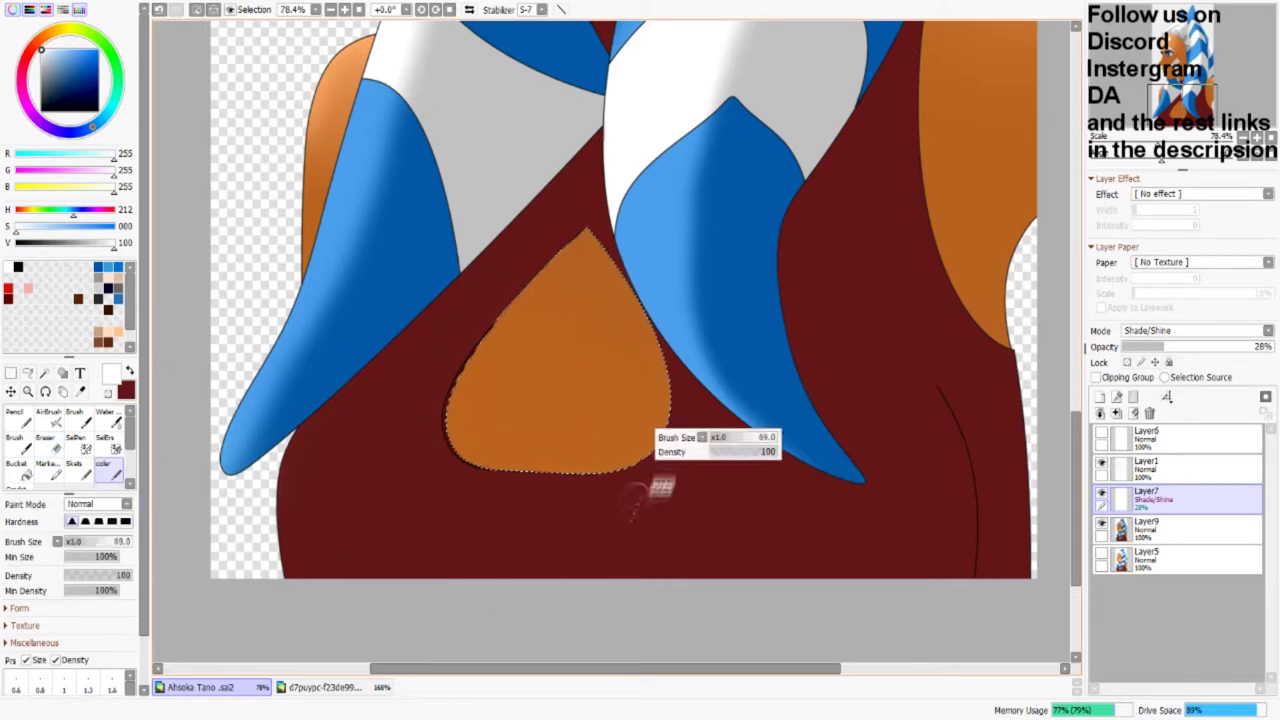
mouse_move(749, 466)
left_mouse_down()
mouse_move(634, 523)
mouse_move(651, 486)
mouse_move(590, 390)
left_mouse_up()
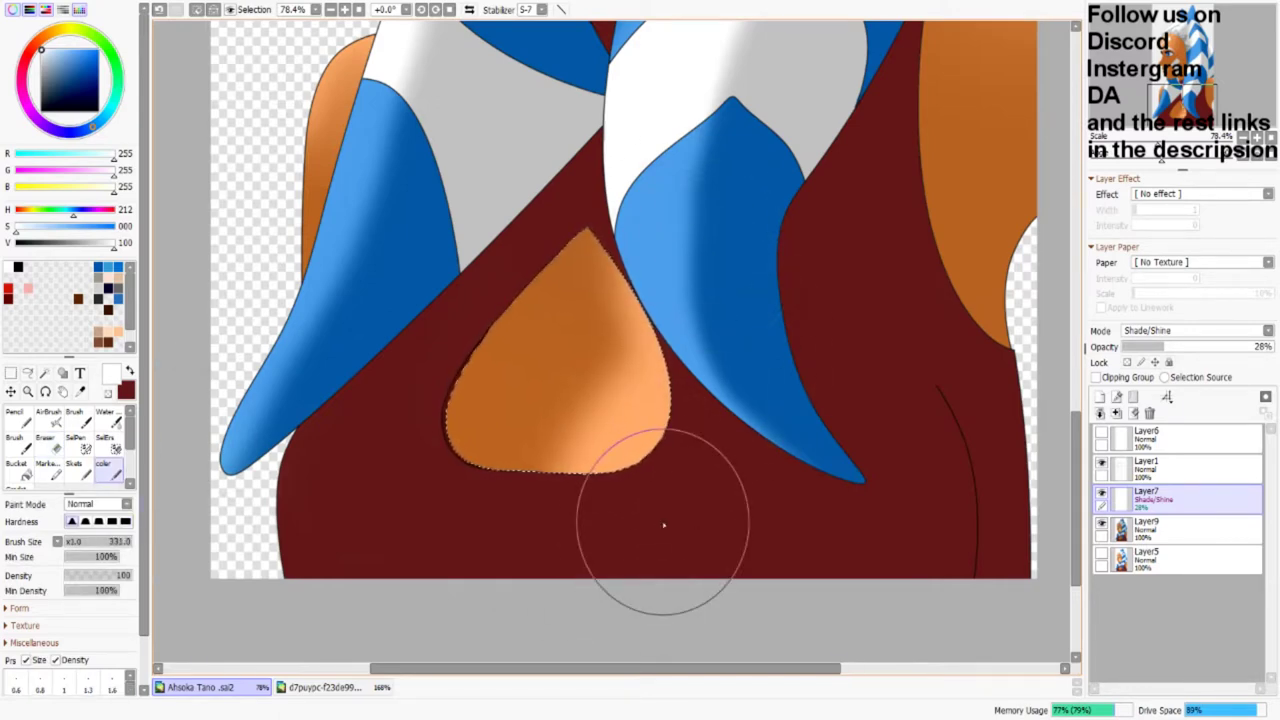
left_click(335, 687)
left_click(205, 688)
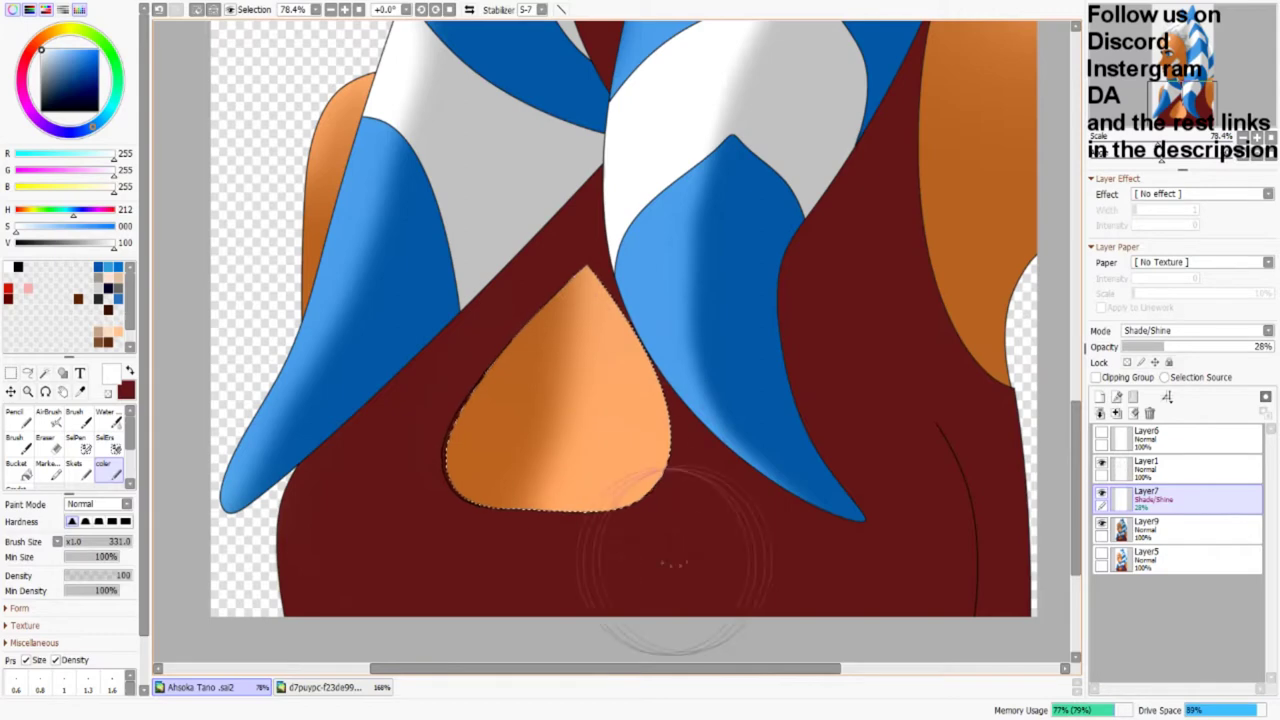
key("ctrl+z")
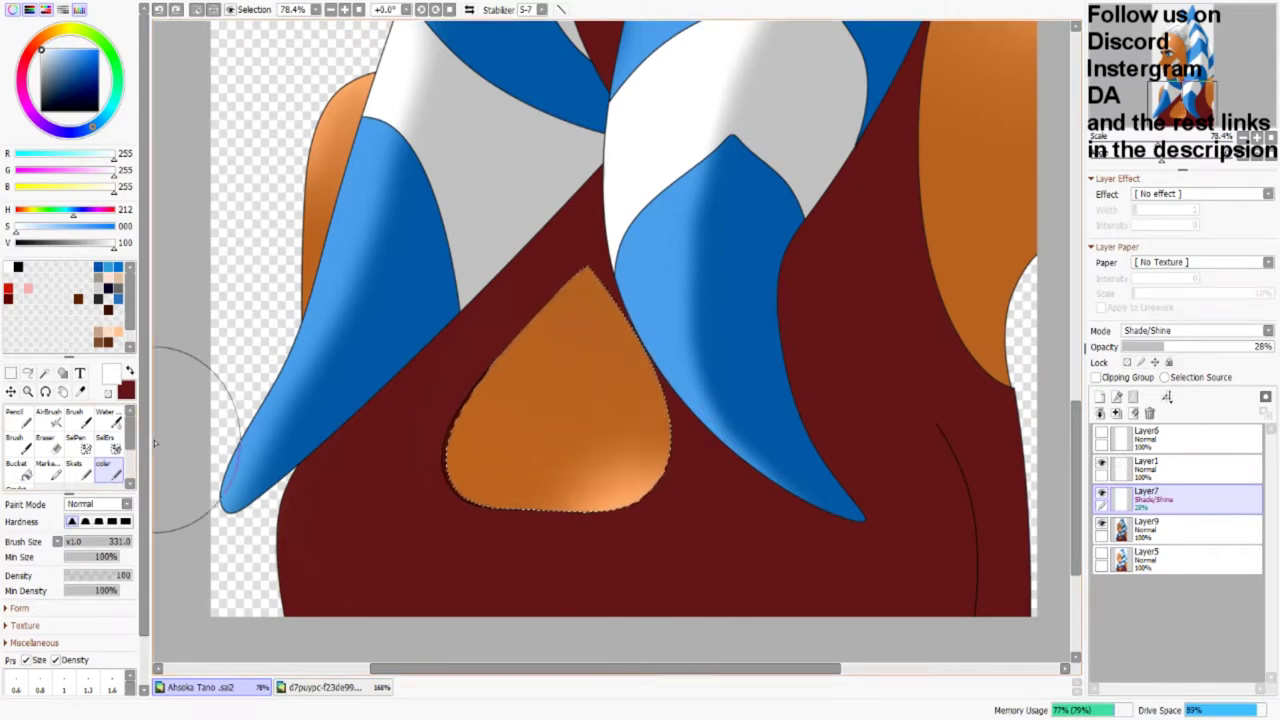
left_click_drag(620, 400, 663, 529)
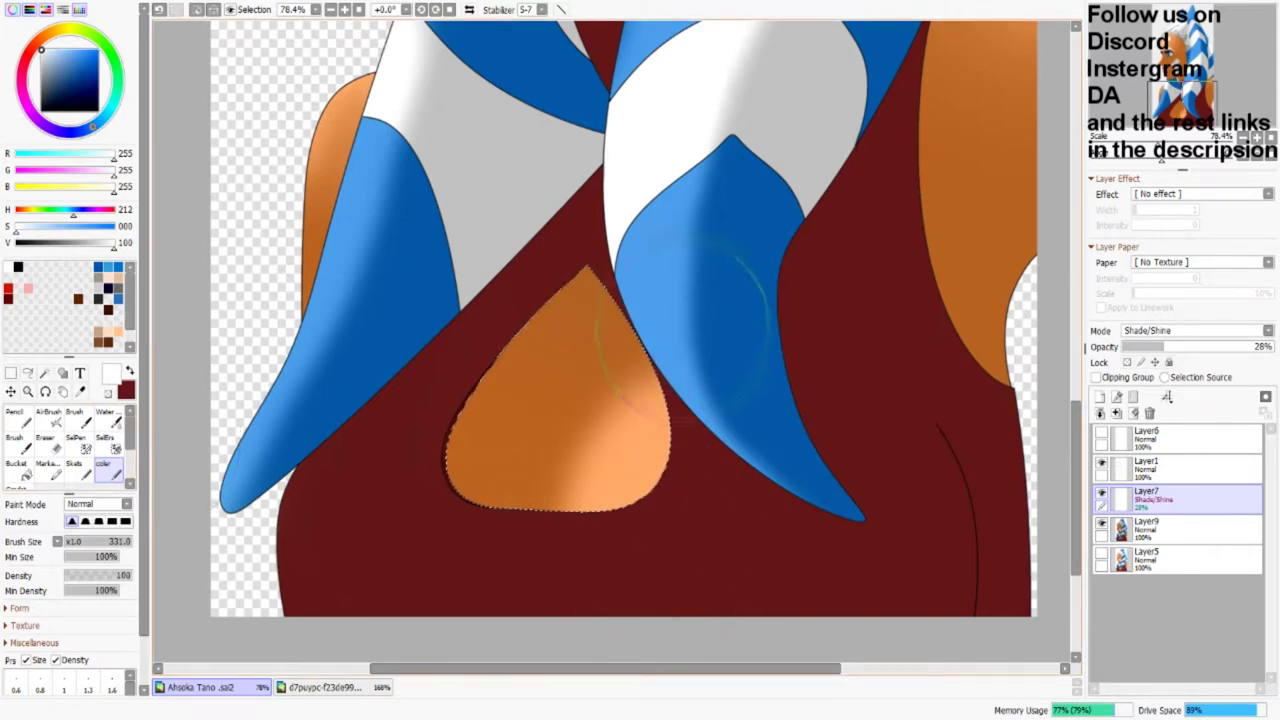
key("minus")
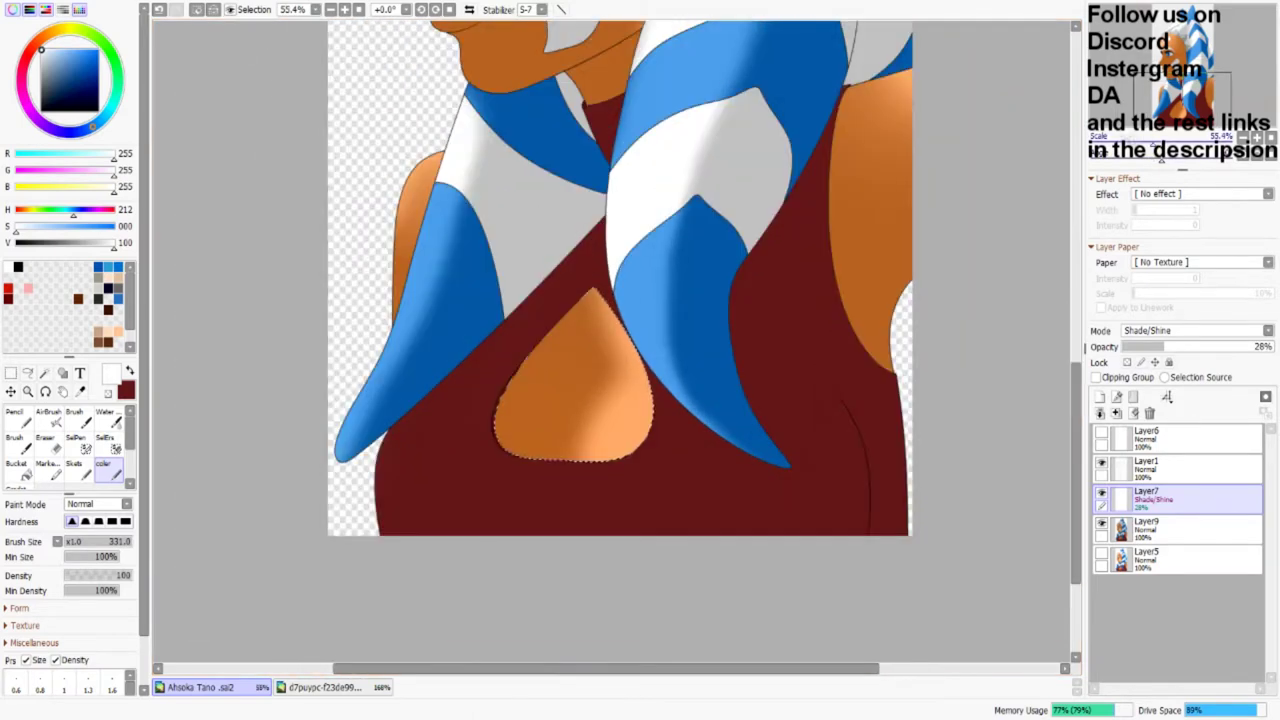
Step: Blend the chest cutout's highlight into the orange skin with the Water brush at size 103
key("w")
key("plus")
key("plus")
key("plus")
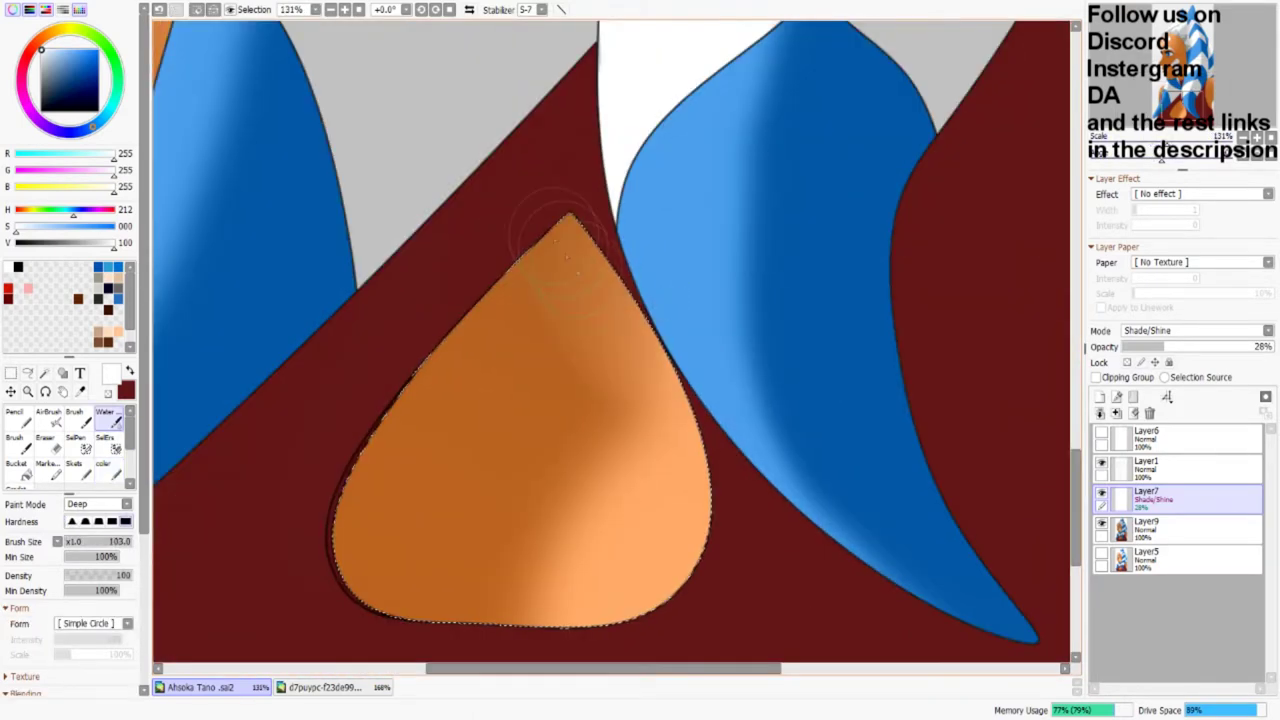
left_click_drag(603, 350, 660, 585)
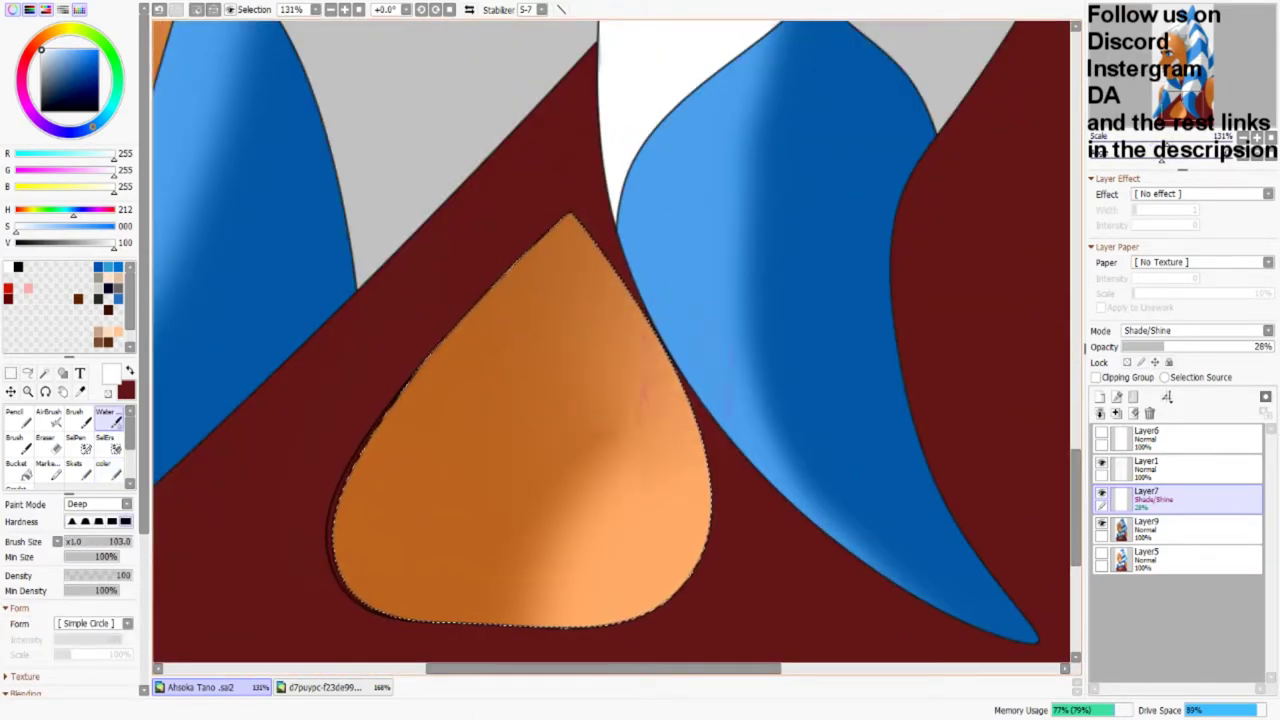
key("minus")
key("minus")
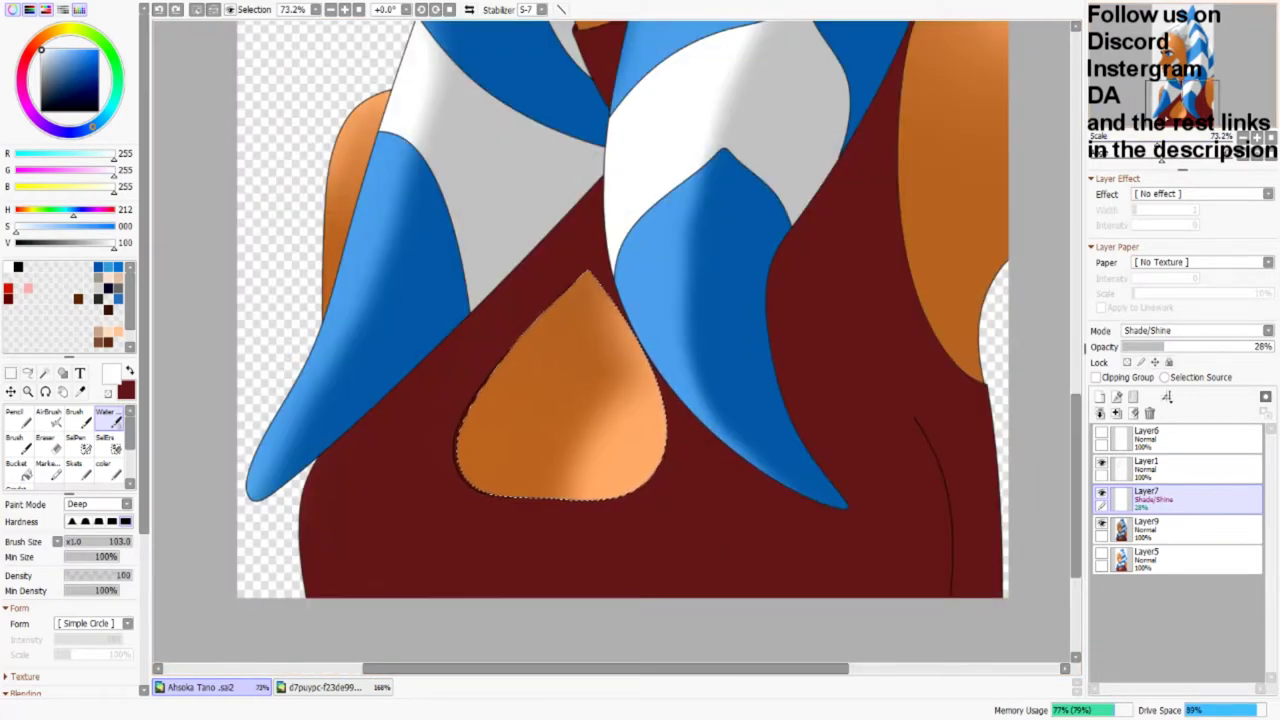
left_click_drag(535, 405, 519, 369)
Step: Deselect the cutout, select the dark red top from the line art on Layer1, and return to Layer7
key("ctrl+d")
key("m")
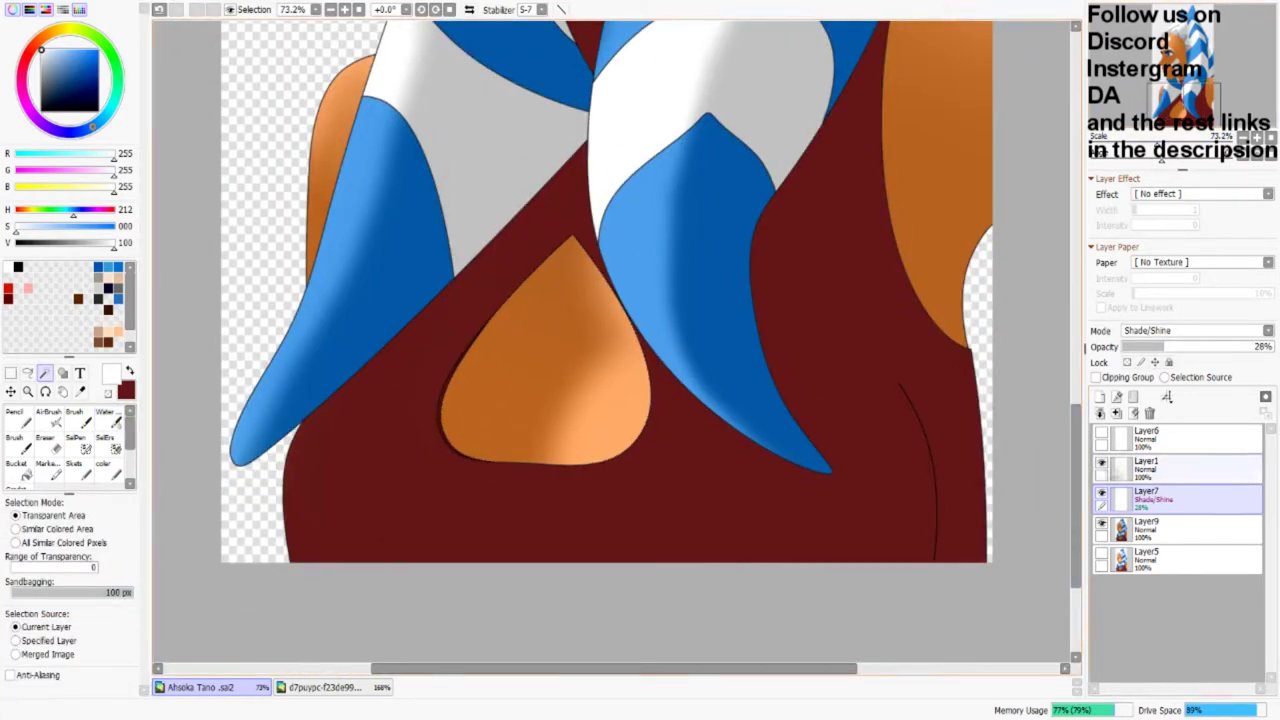
left_click(1178, 467)
left_click(865, 362)
left_click(1178, 497)
Step: Paint a white highlight across the lower part of the dark red top and blend it with the Water brush at size 202
key("b")
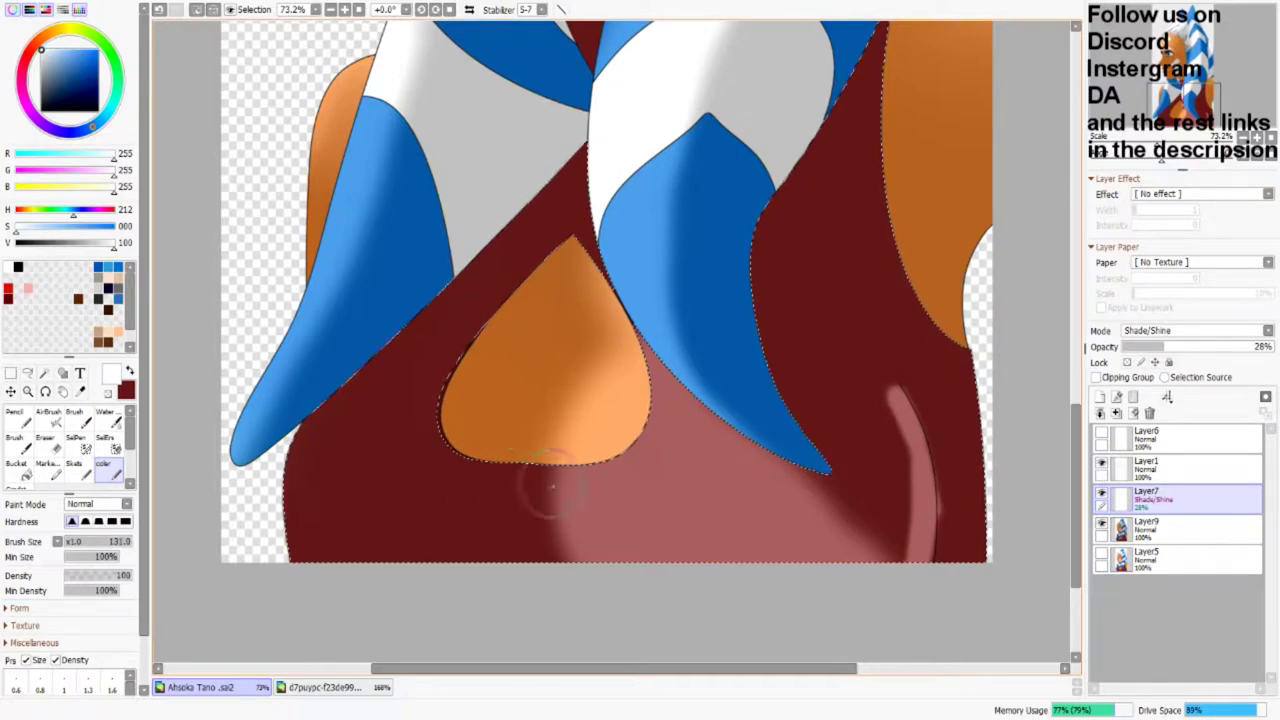
key("w")
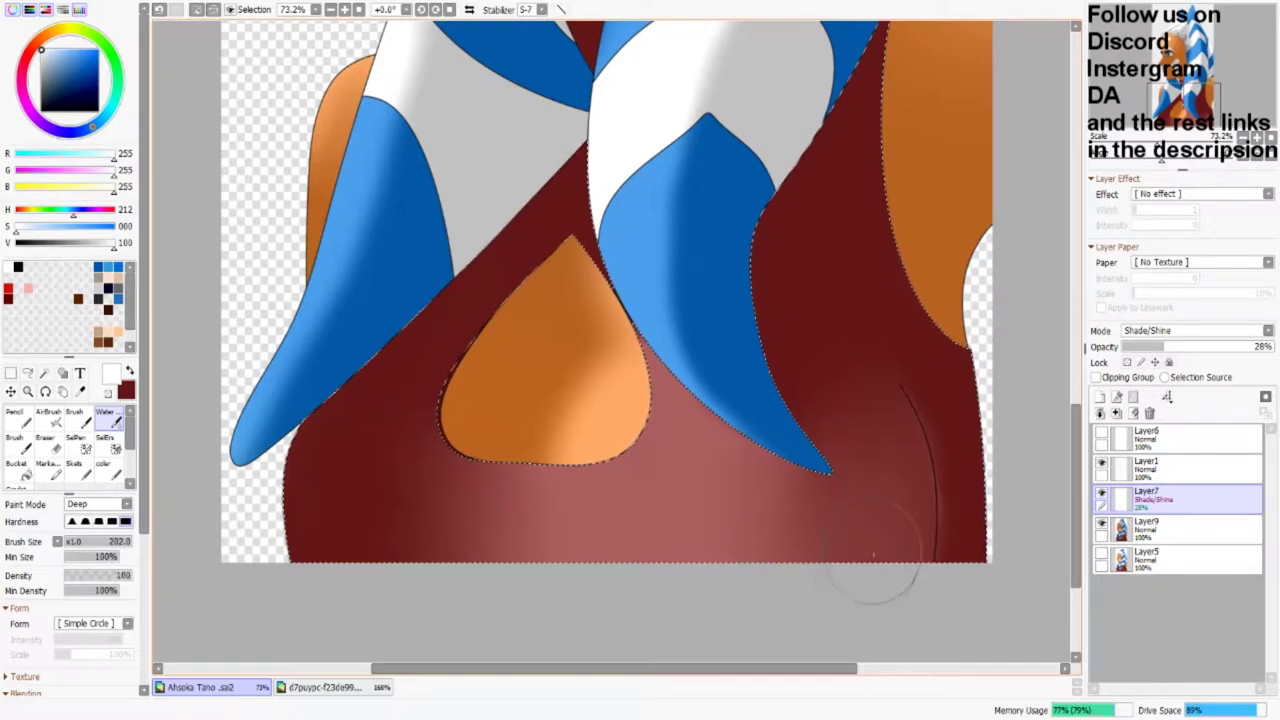
scroll(855, 418, "up", 2)
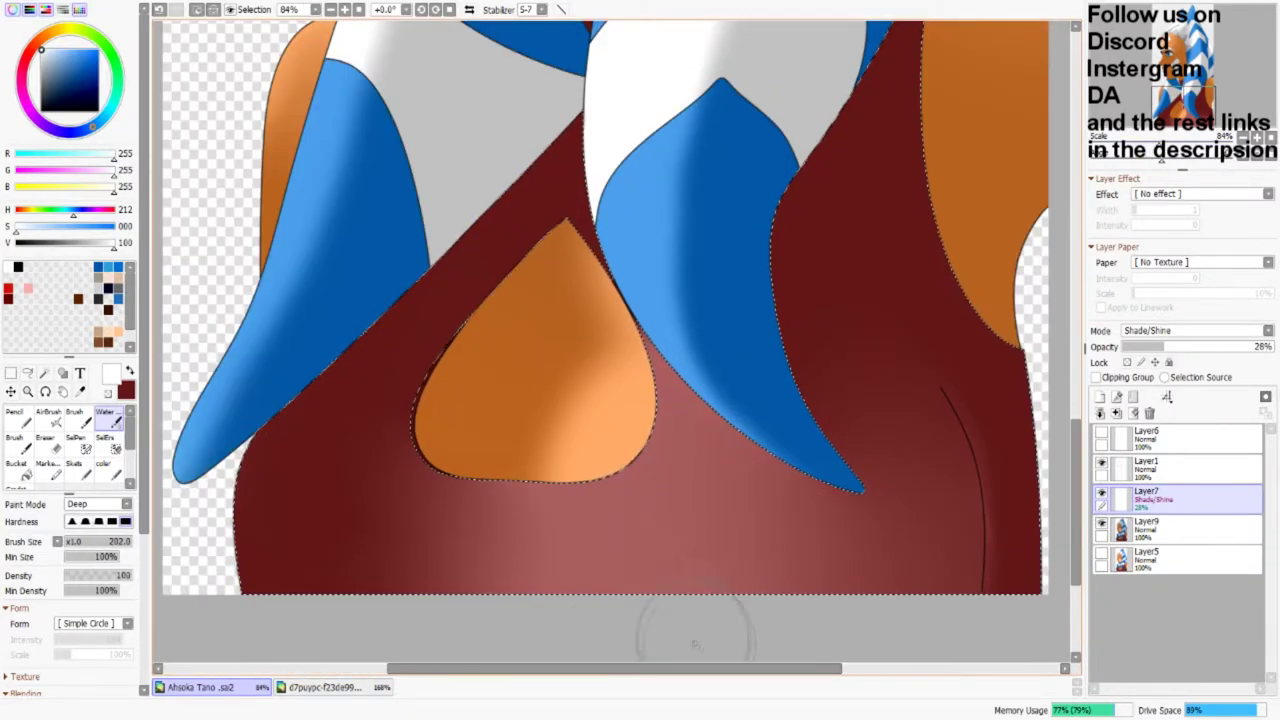
scroll(683, 564, "down", 2)
Step: Trim the dark red top's highlight with the Eraser at size 285 and smooth its edges below the chest cutout with the Water brush
key("e")
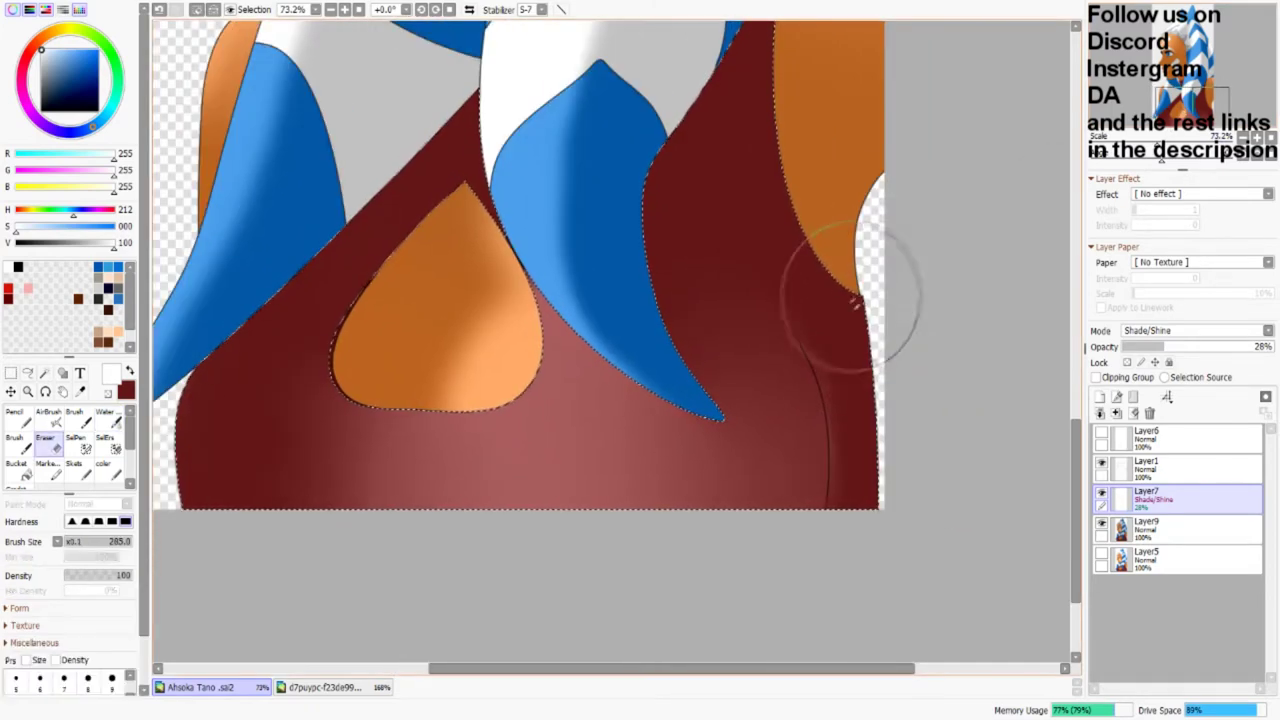
scroll(886, 428, "up", 4)
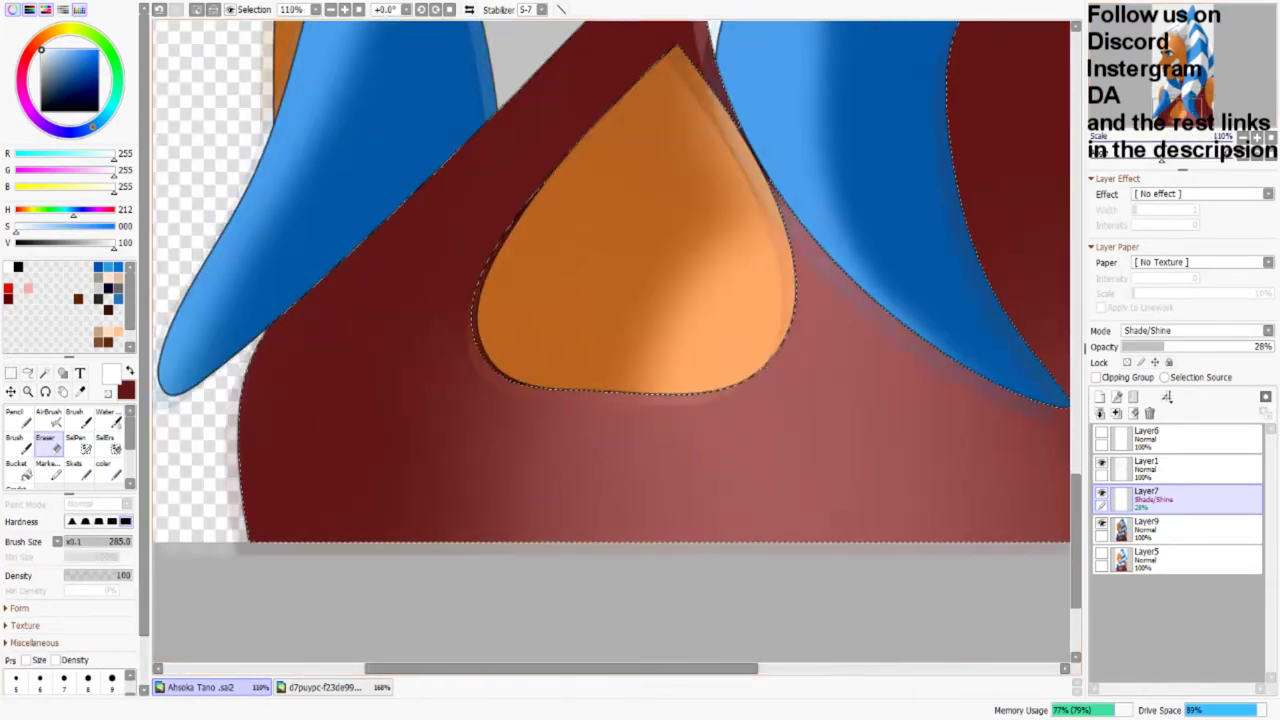
left_click_drag(518, 420, 485, 600)
key("w")
mouse_move(650, 520)
left_mouse_down()
mouse_move(686, 557)
mouse_move(614, 423)
left_mouse_up()
scroll(614, 423, "down", 3)
scroll(750, 480, "up", 1)
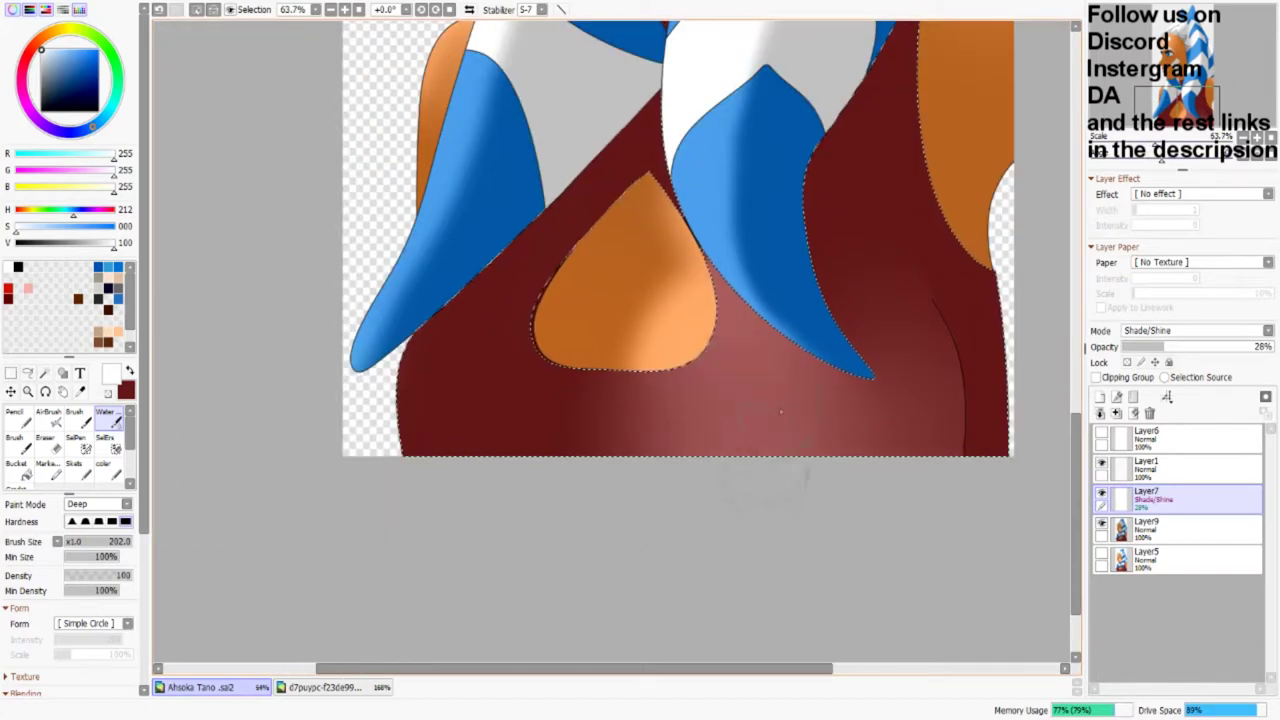
Step: Touch up the selection in the narrow gap between the chest cutout and blue head tail, and extend the highlight into it
scroll(759, 198, "up", 5)
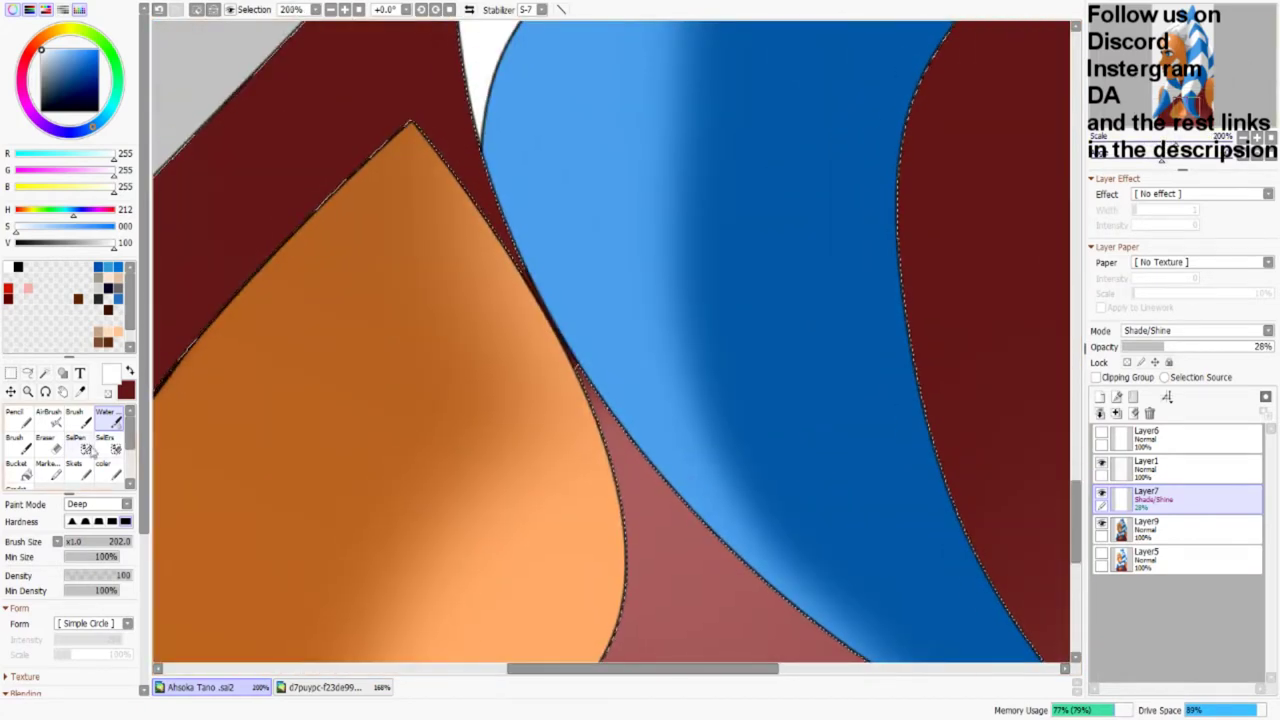
left_click(86, 448)
left_click(105, 443)
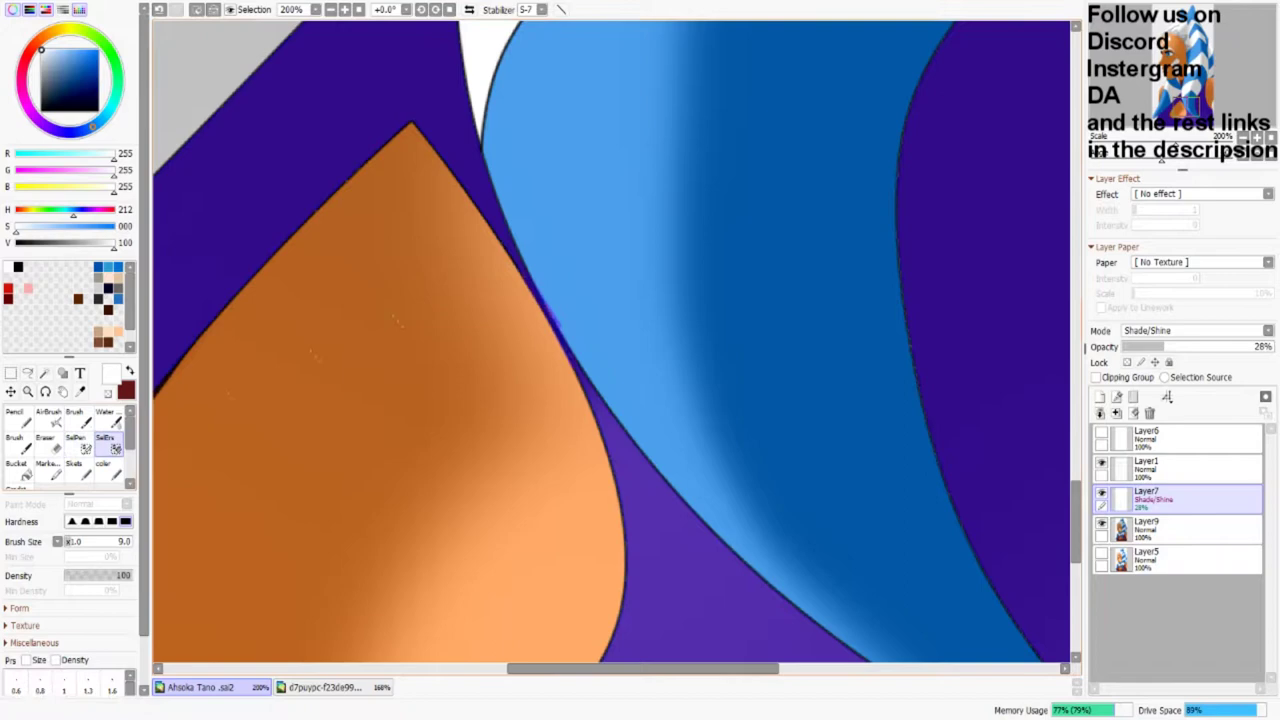
scroll(611, 341, "up", 3)
left_click(104, 468)
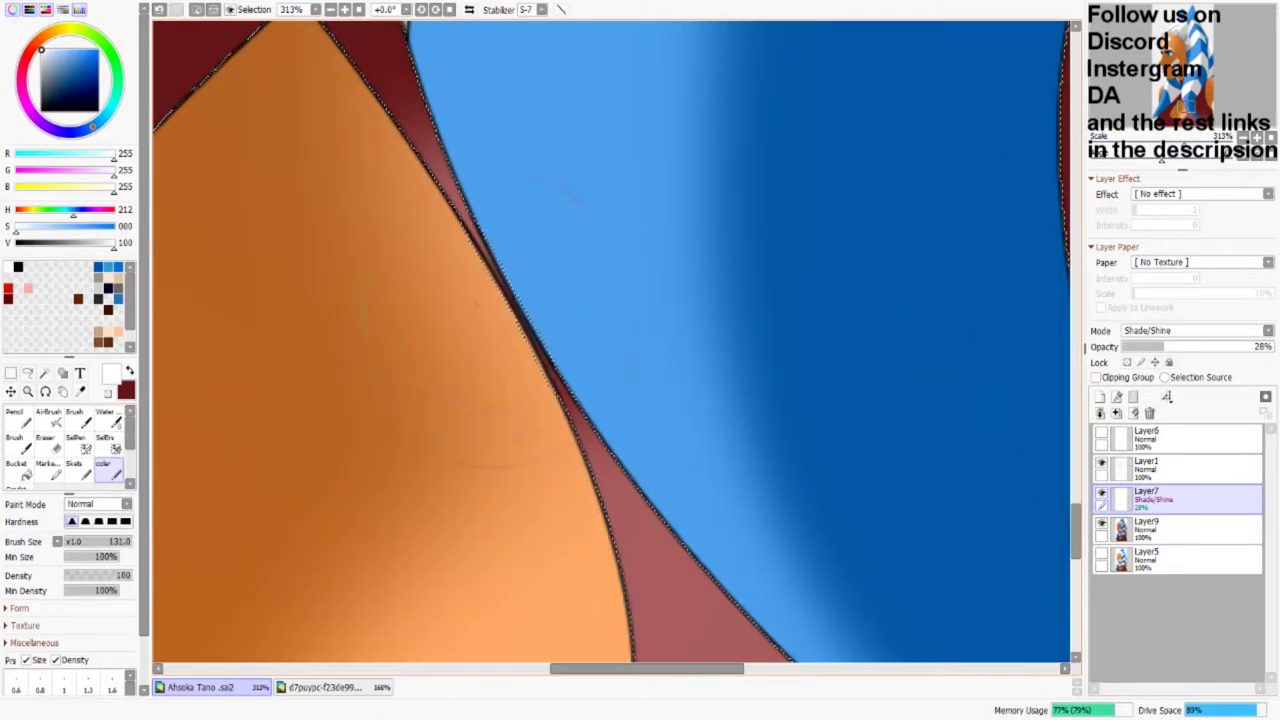
scroll(611, 341, "down", 8)
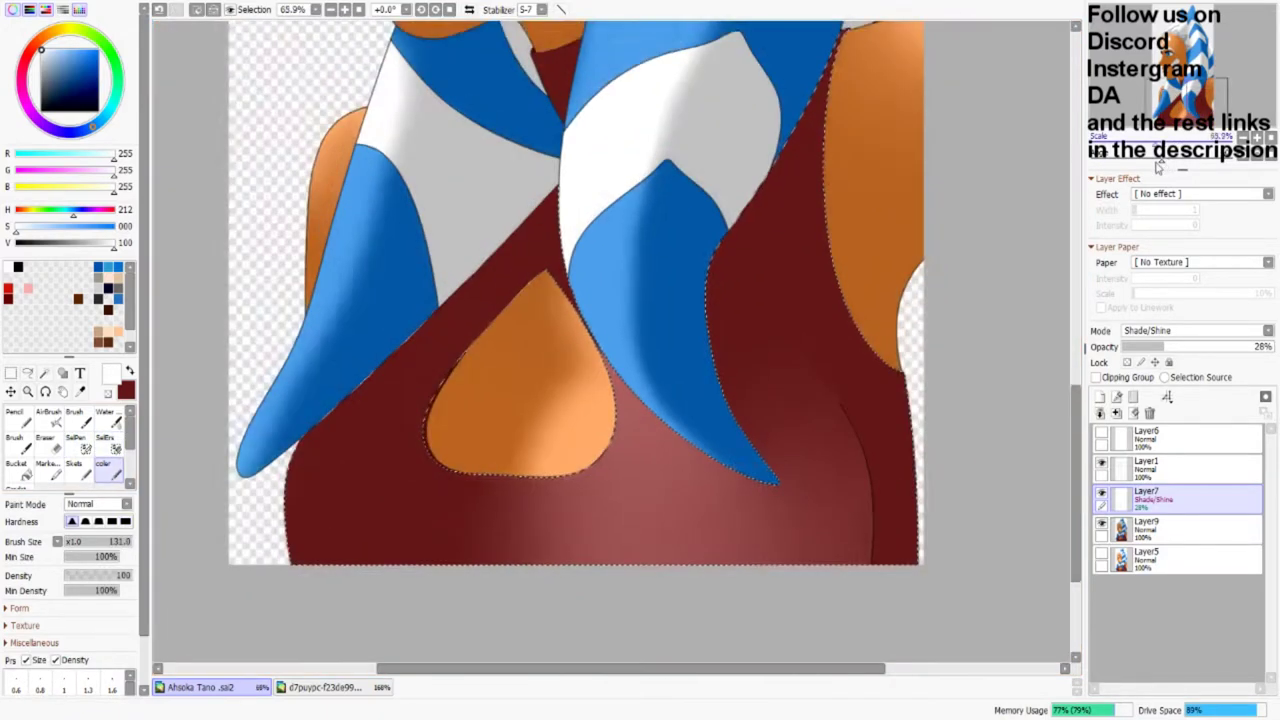
Step: Add a faint highlight at the dark red top's lower outer edge with brush size 421 and blend it with the Water brush at size 202
scroll(650, 340, "up", 5)
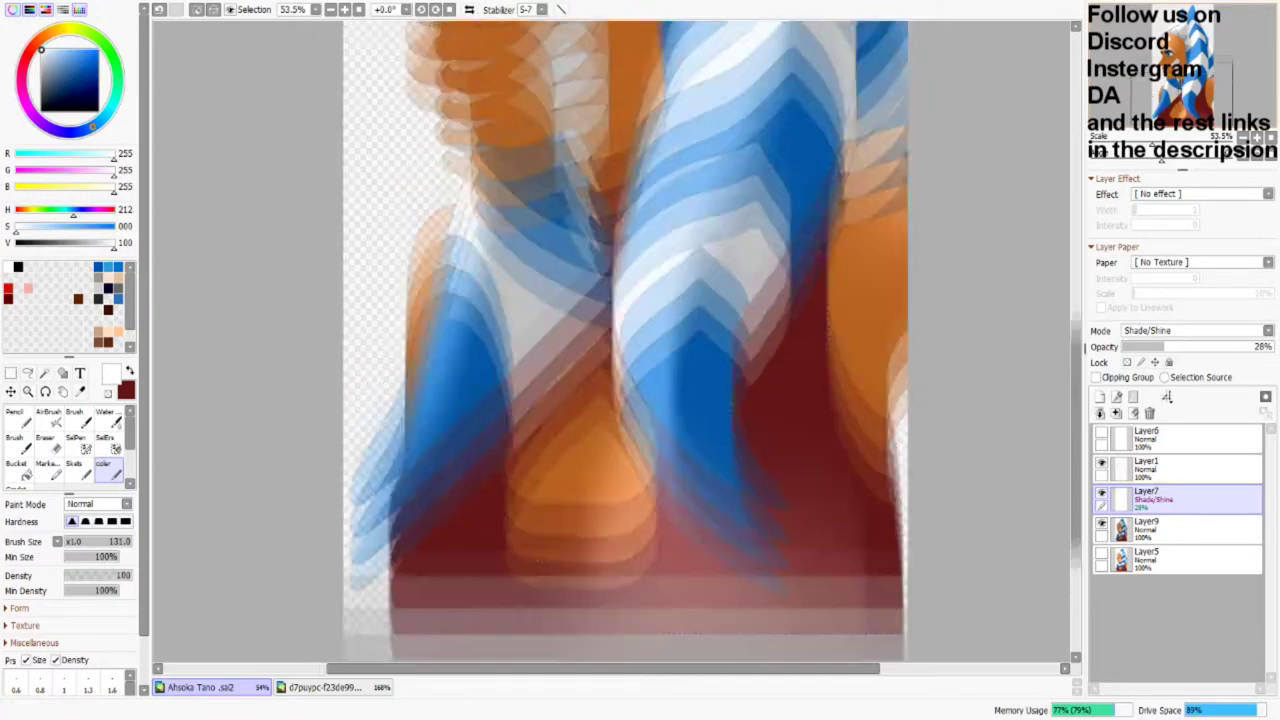
scroll(650, 340, "down", 4)
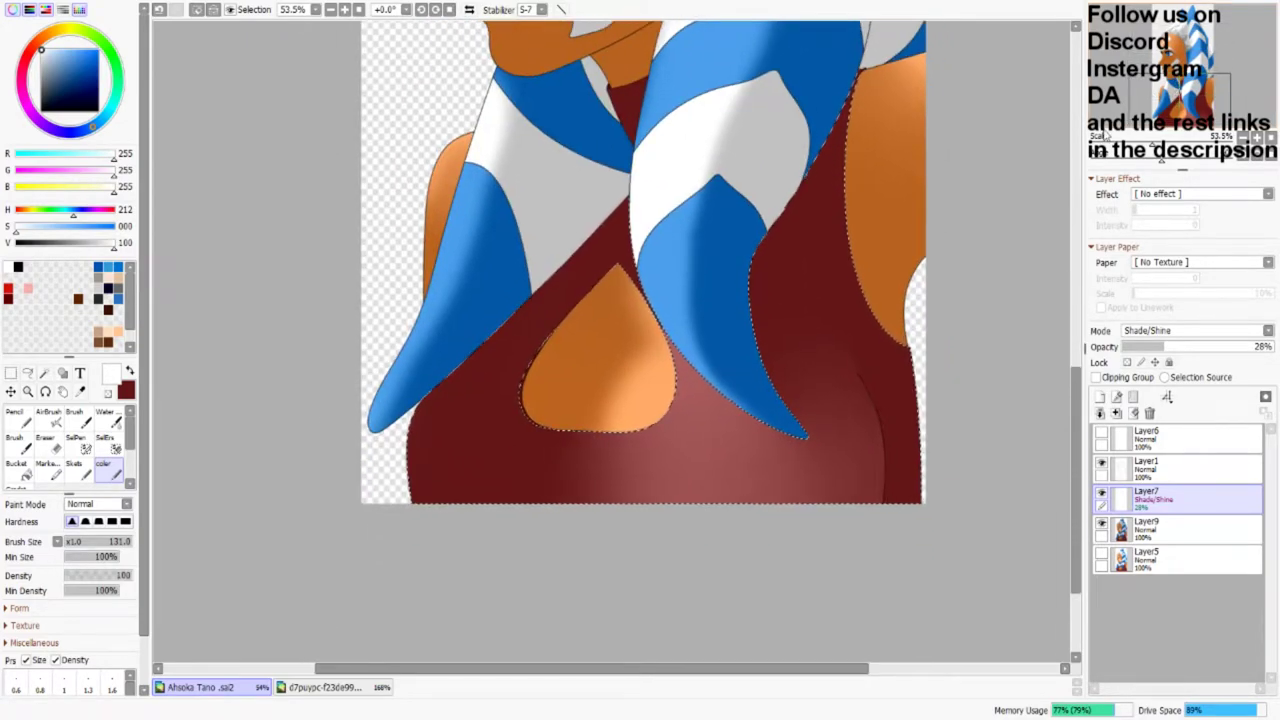
left_click_drag(425, 420, 520, 420)
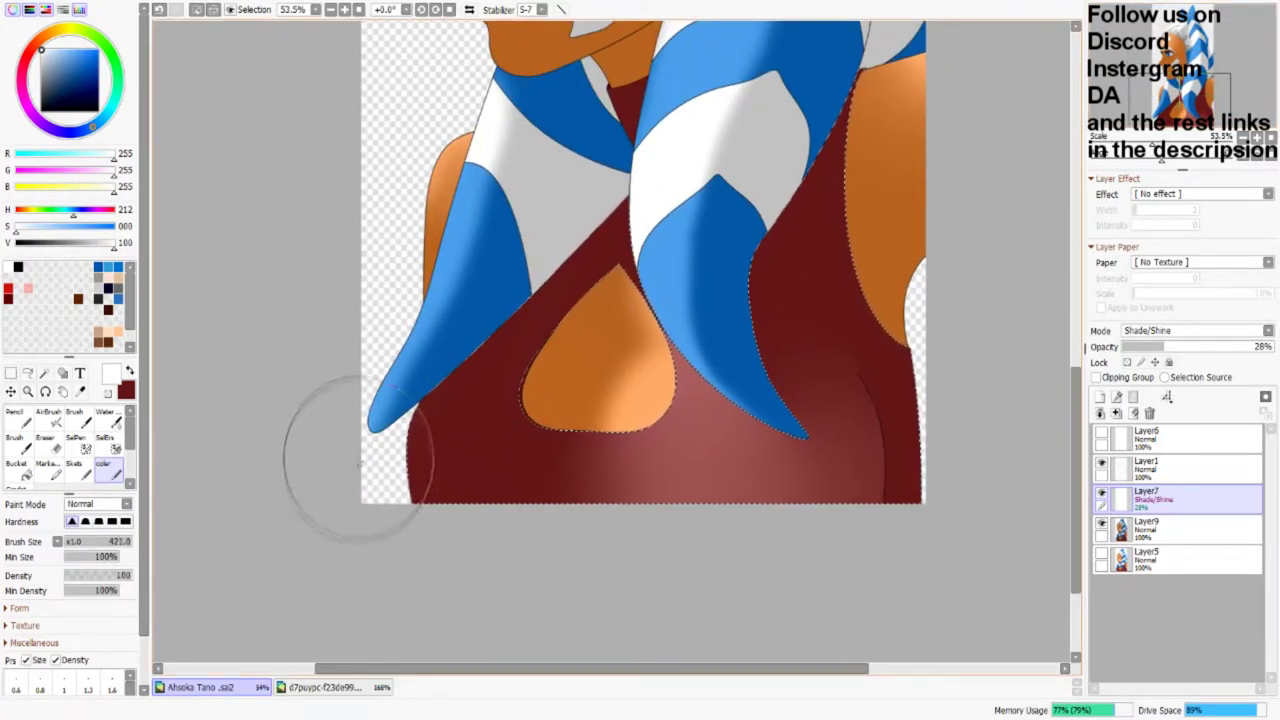
key("v")
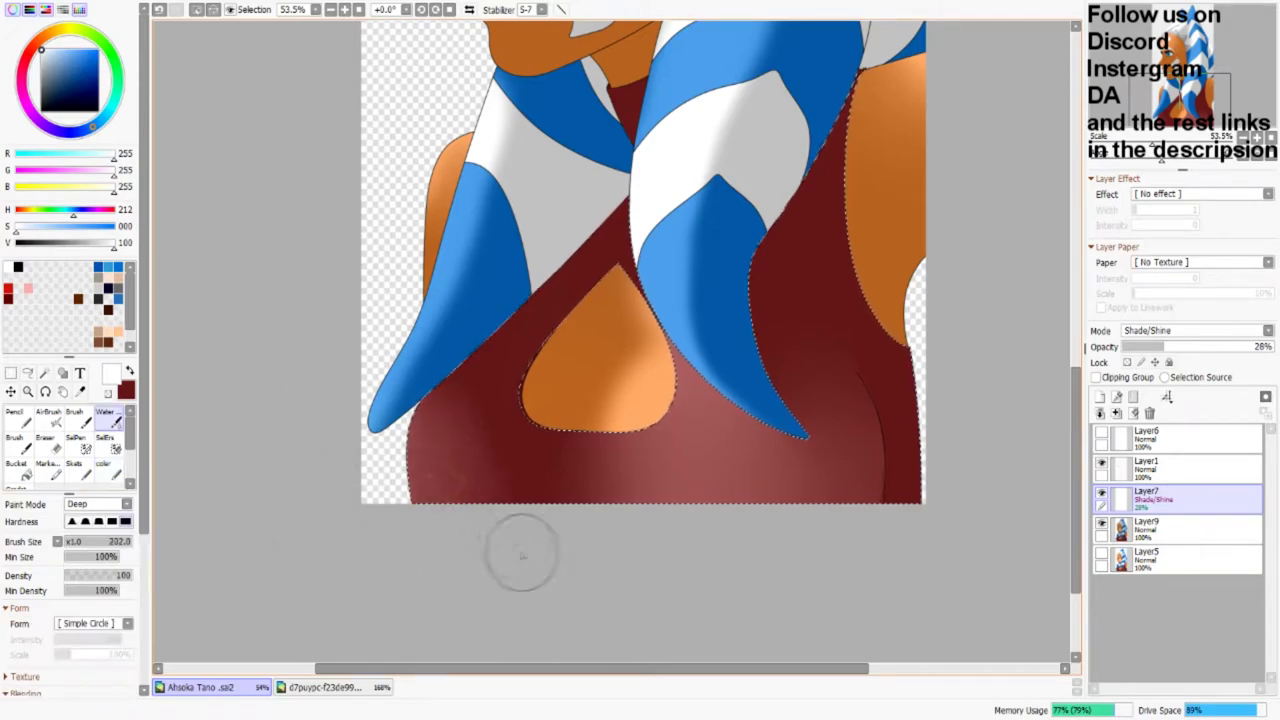
scroll(487, 402, "up", 5)
scroll(487, 402, "up", 3)
scroll(610, 340, "down", 5)
scroll(614, 557, "up", 3)
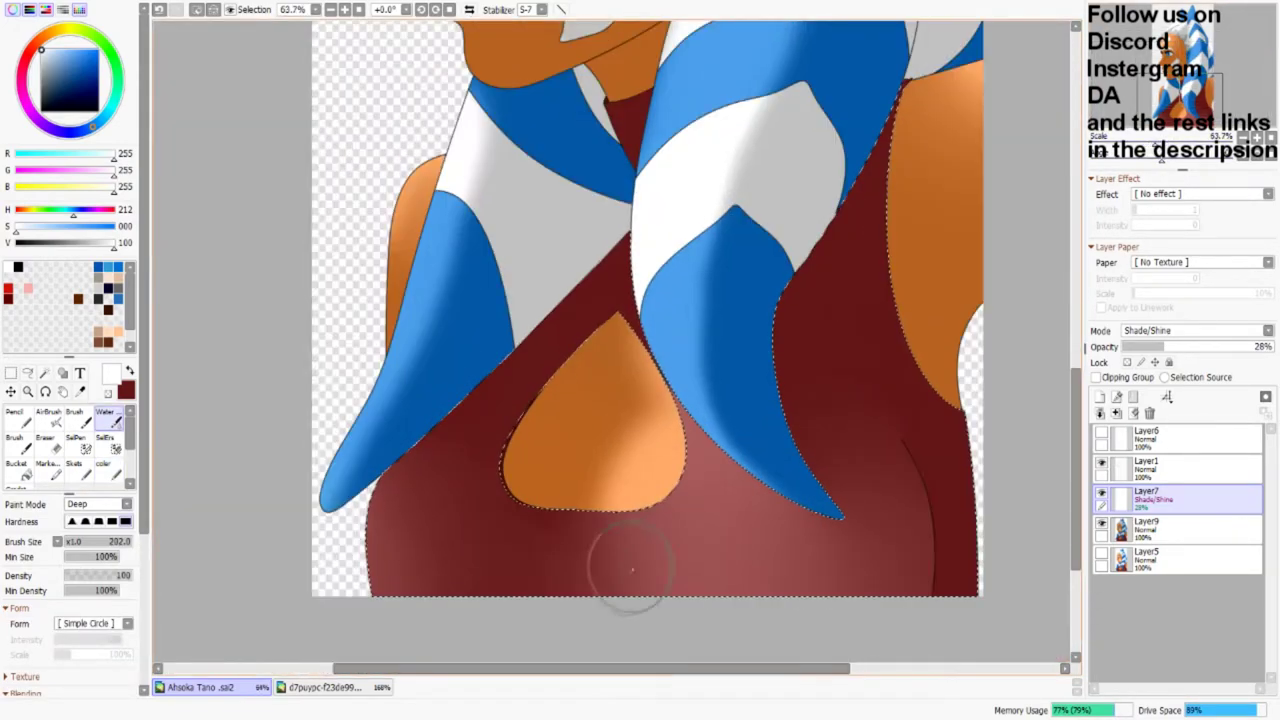
Step: Review the shading on the face and head tails against the reference image
scroll(535, 575, "up", 5)
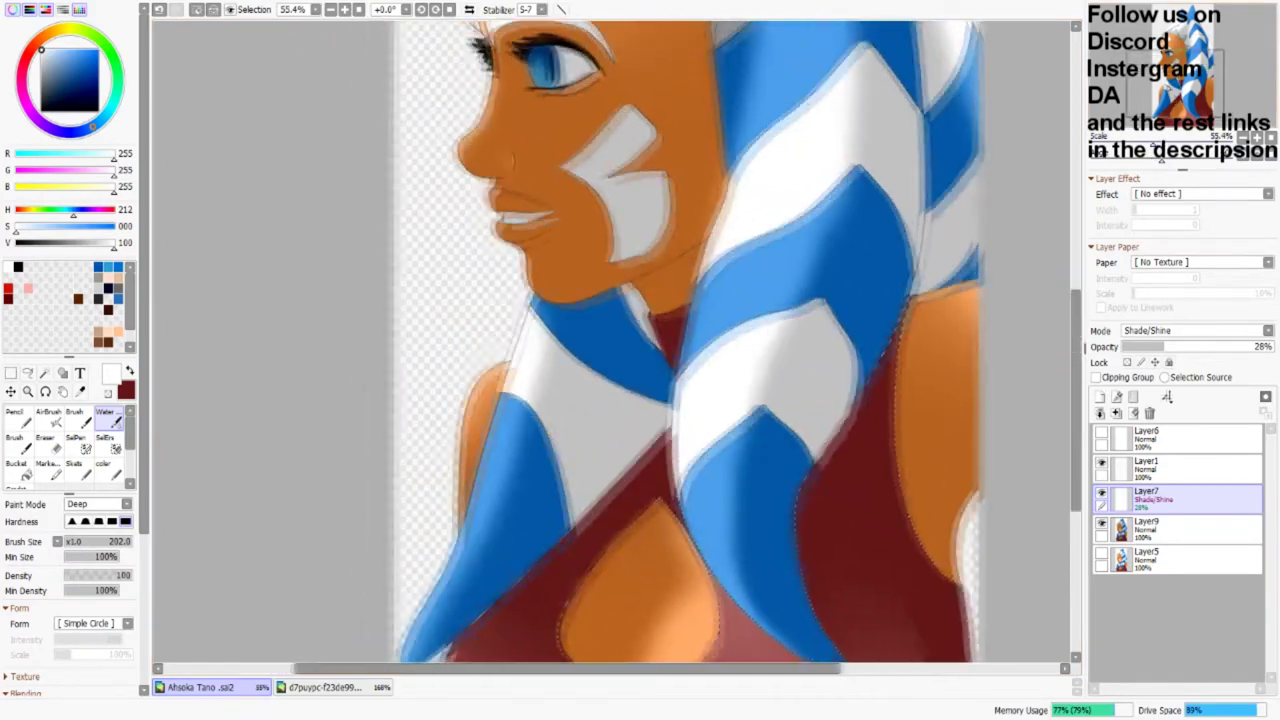
scroll(535, 575, "up", 2)
scroll(535, 575, "down", 3)
left_click(320, 687)
left_click(200, 687)
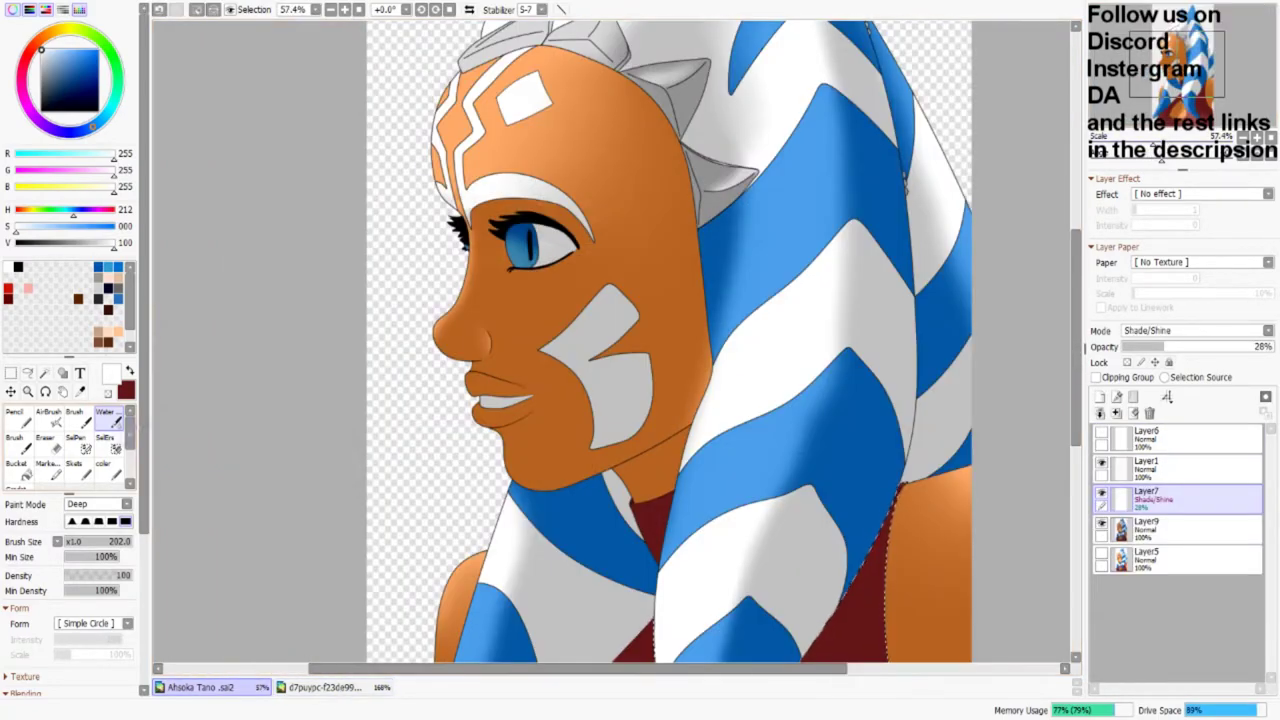
Step: Select the face's skin area with the Magic Wand on Layer1's line art, and return to Layer7
left_click(105, 467)
left_click(45, 372)
left_click(1146, 465)
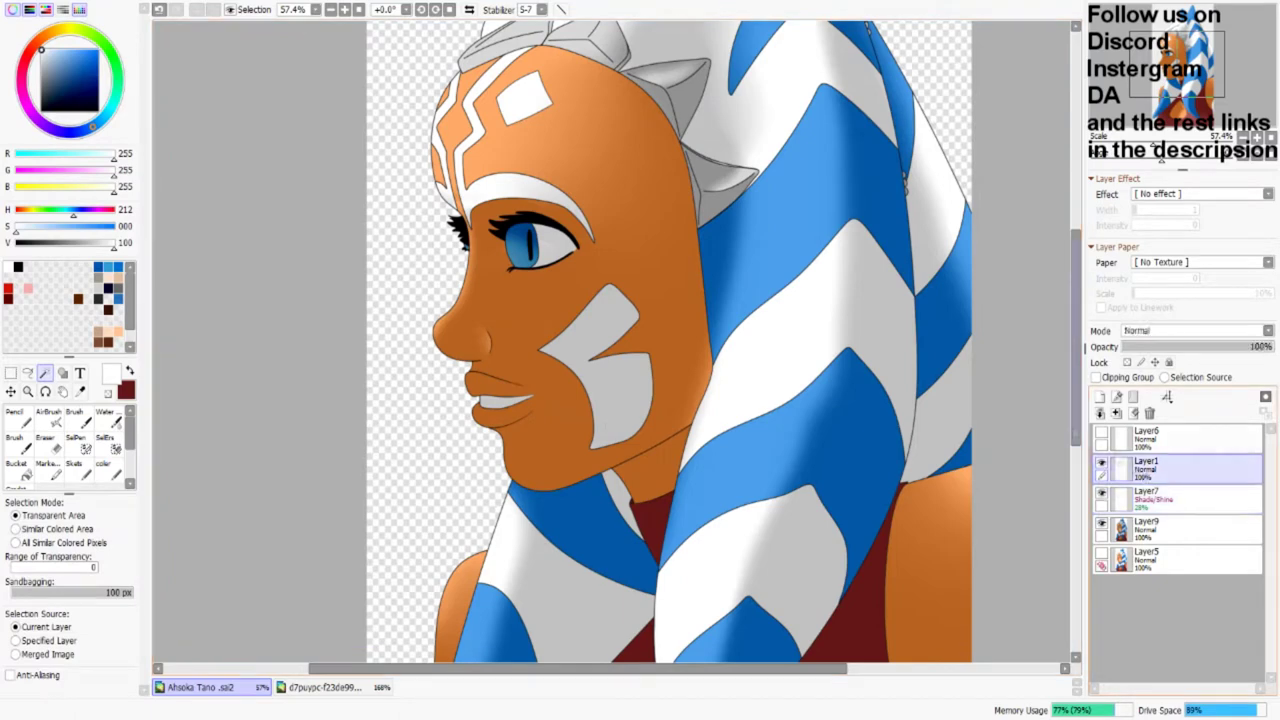
left_click(600, 250)
left_click(1146, 497)
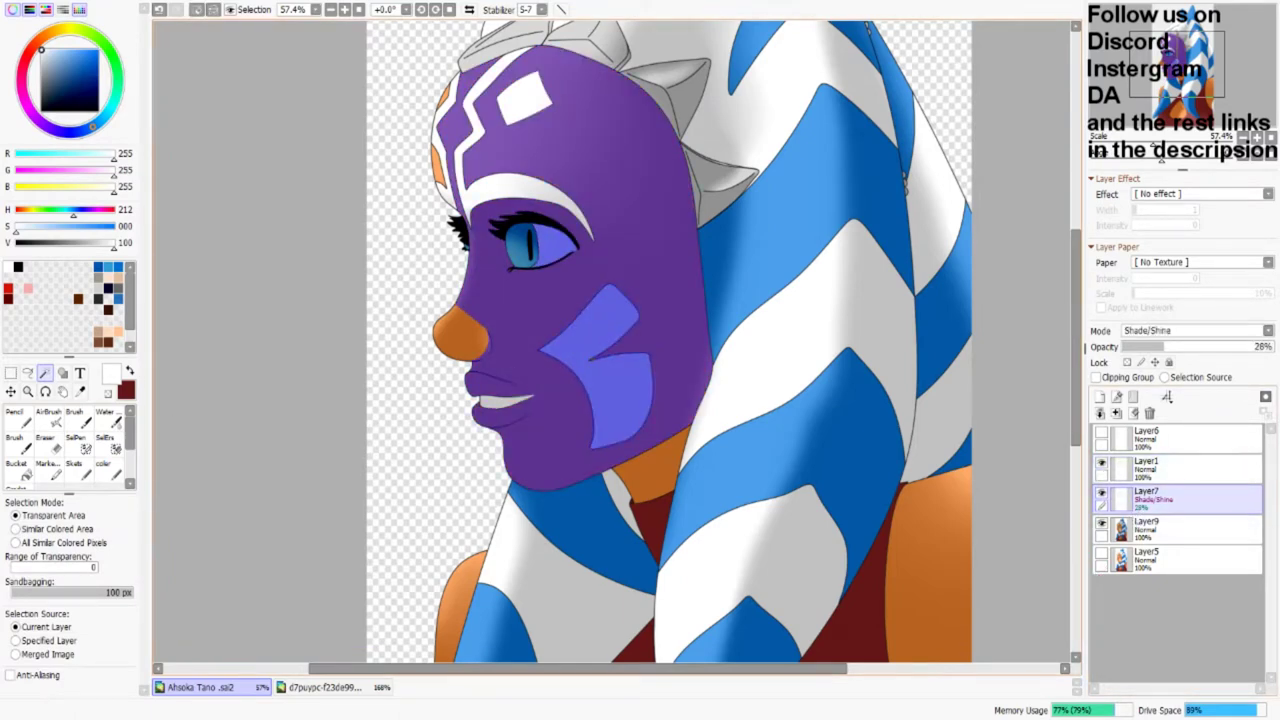
Step: Paint white highlight strokes around the cheek marking with brush size 131 and blend them with the Water brush at sizes 104 and 265
left_click(105, 467)
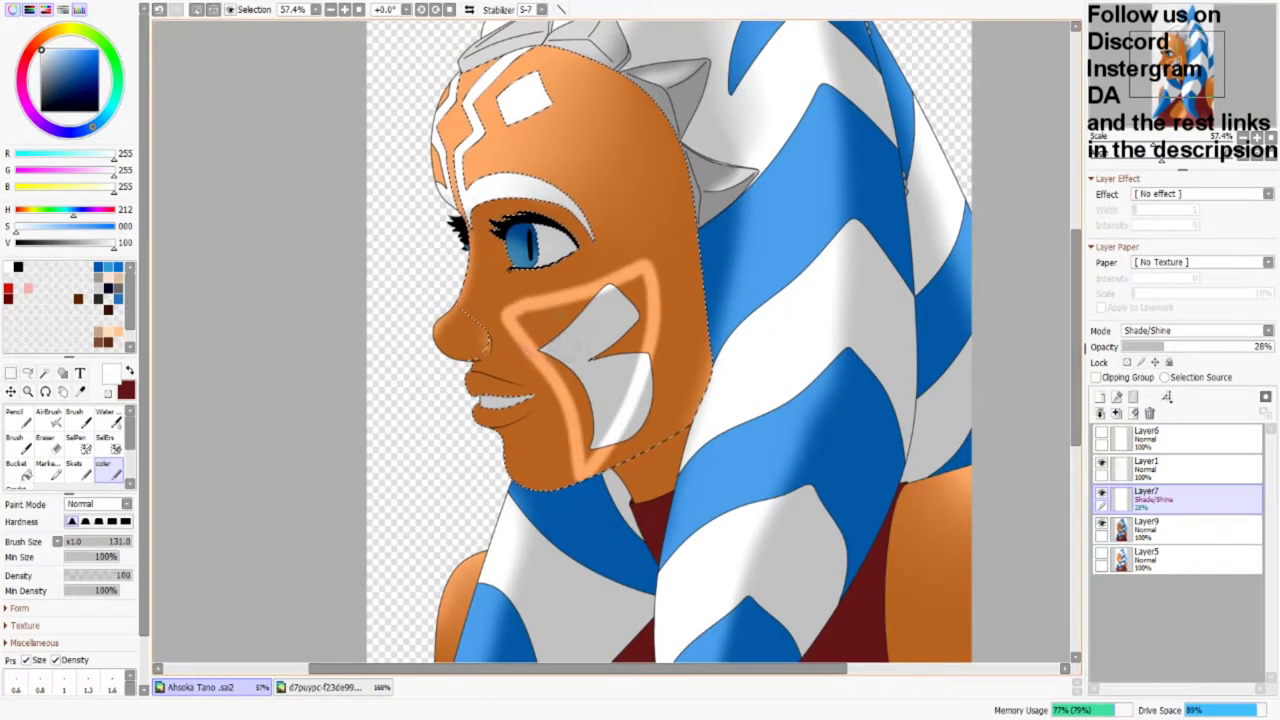
left_click(112, 418)
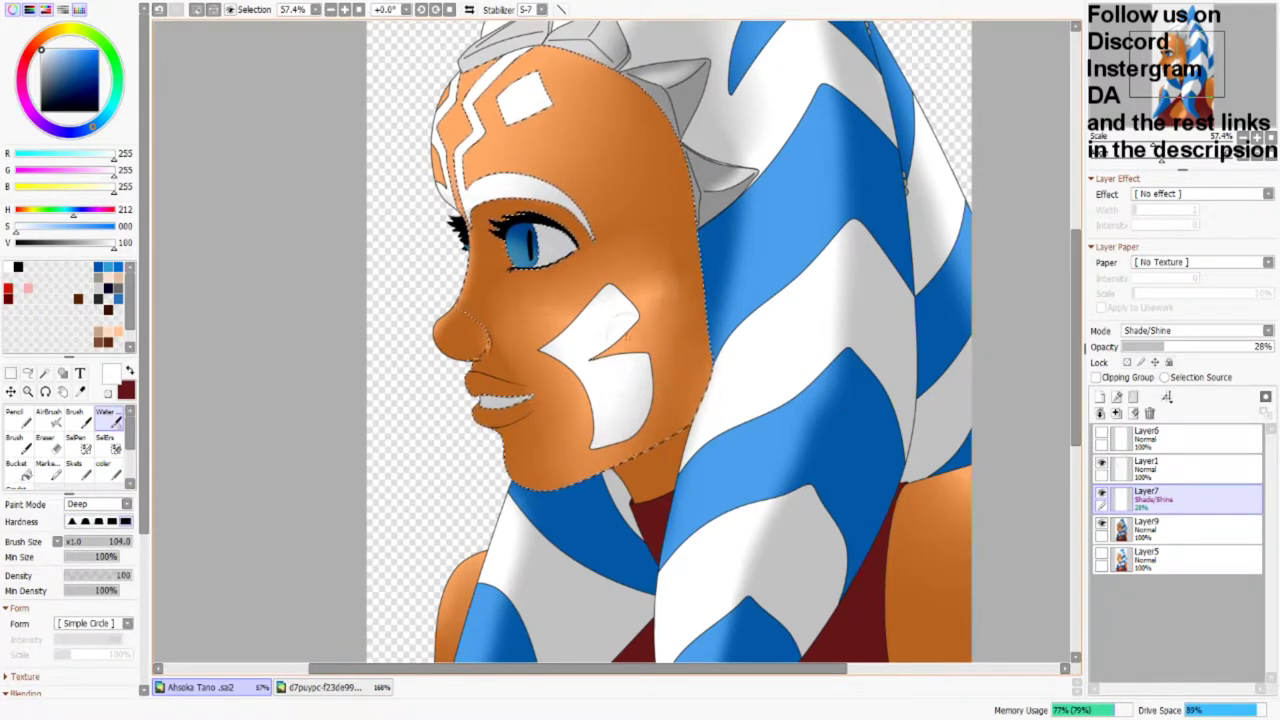
scroll(650, 340, "down", 2)
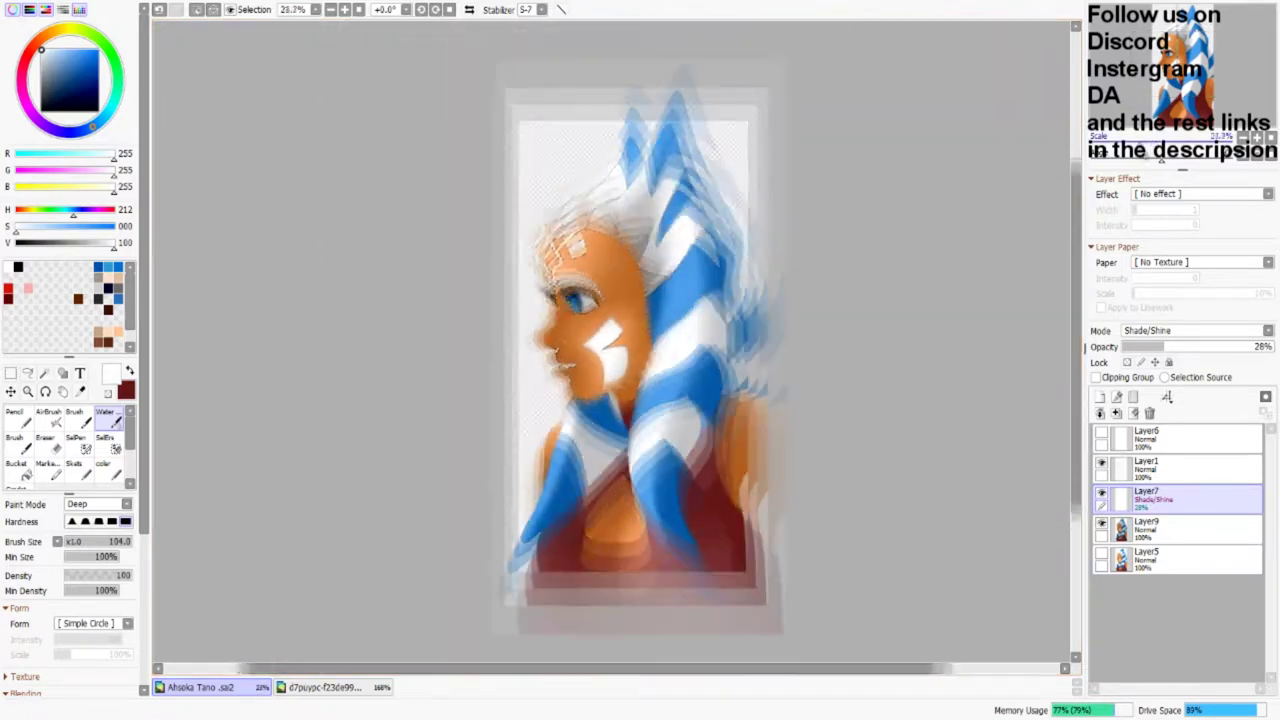
scroll(621, 359, "up", 2)
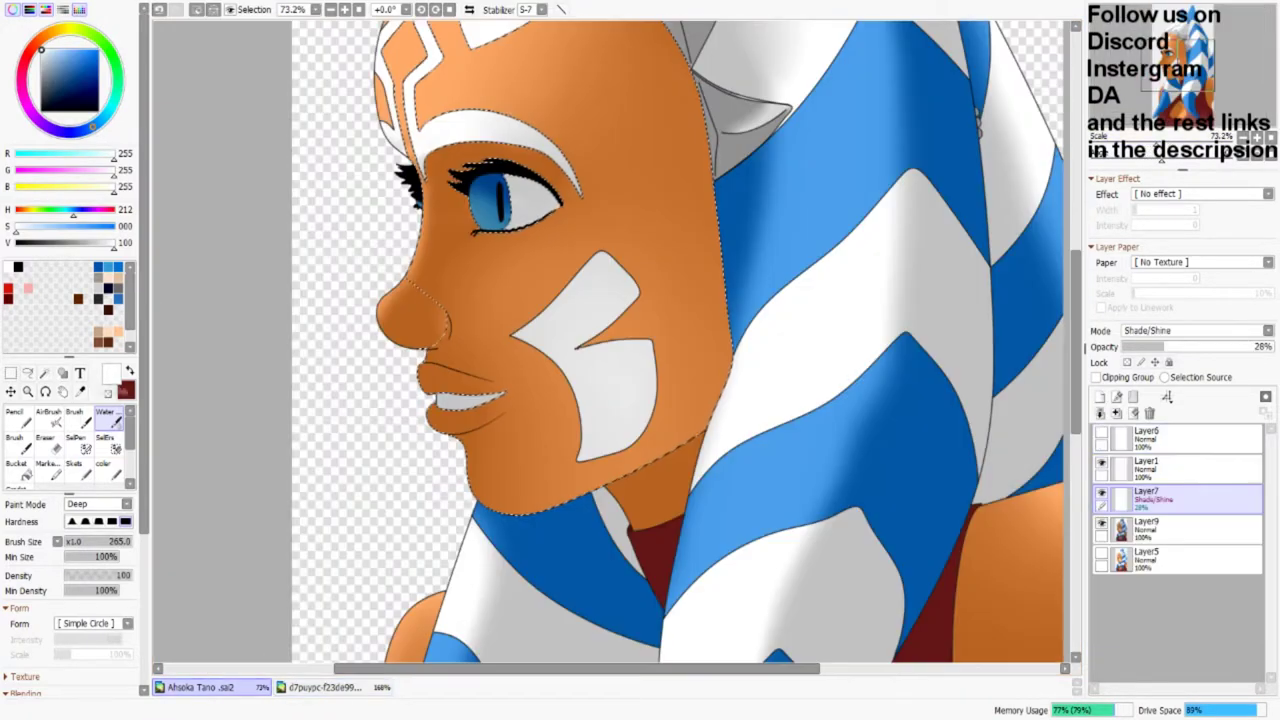
Step: Paint the upper lip dark red on Layer9 with the color brush at size 32
key("x")
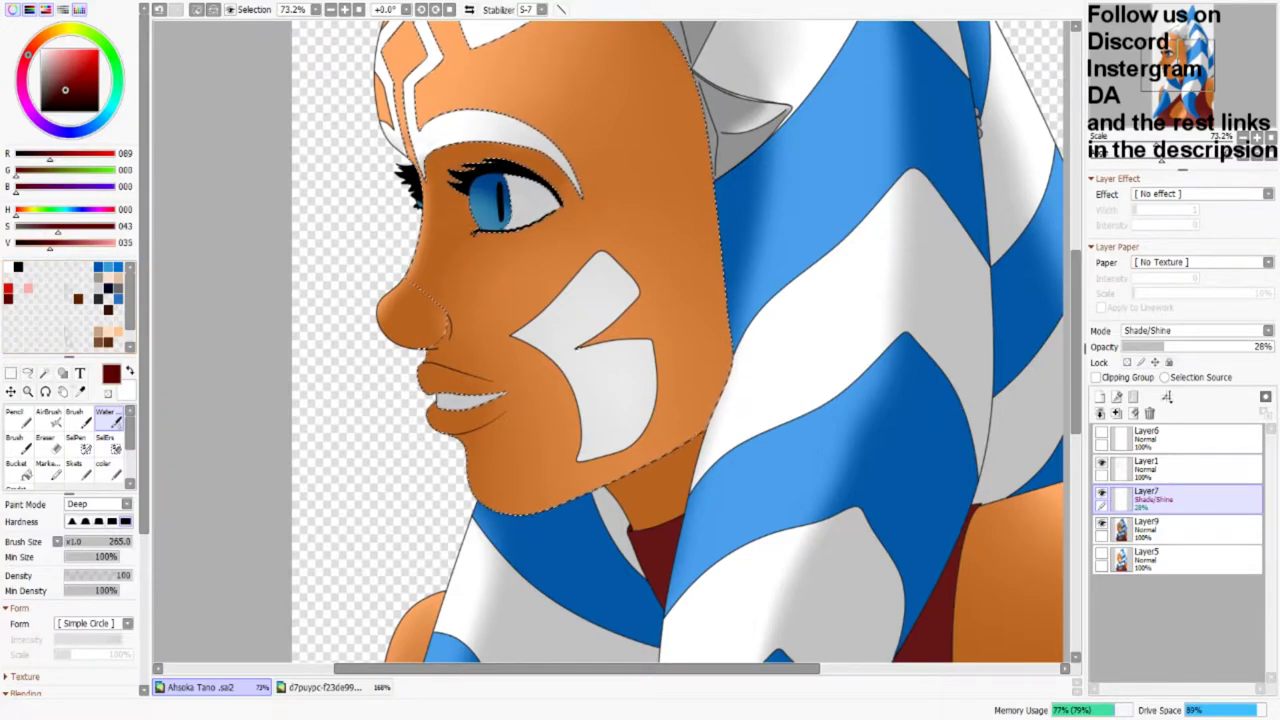
key("c")
scroll(480, 390, "up", 3)
left_click(1180, 527)
left_click(345, 330)
mouse_move(345, 330)
left_mouse_down()
mouse_move(427, 348)
mouse_move(480, 390)
mouse_move(340, 330)
left_mouse_up()
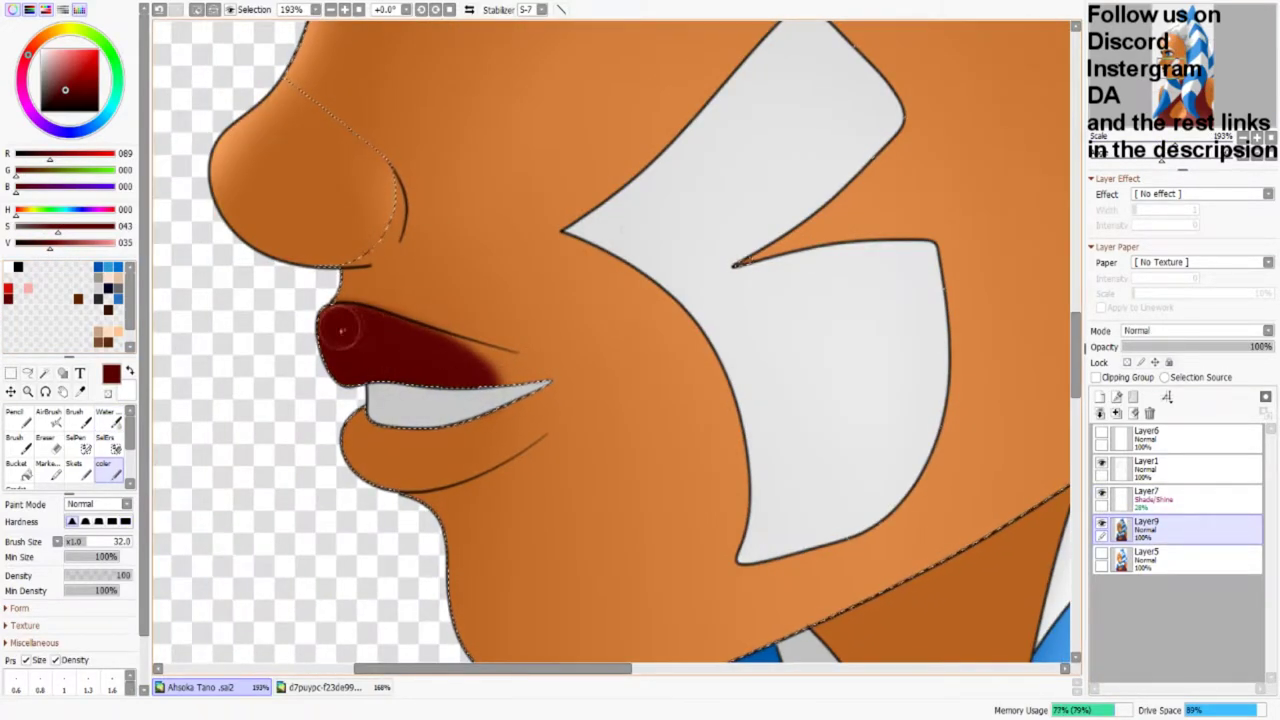
Step: Fill the upper lip out to its outline and paint the lower lip in the same dark red with brush size 22
scroll(340, 330, "up", 4)
key("Delete")
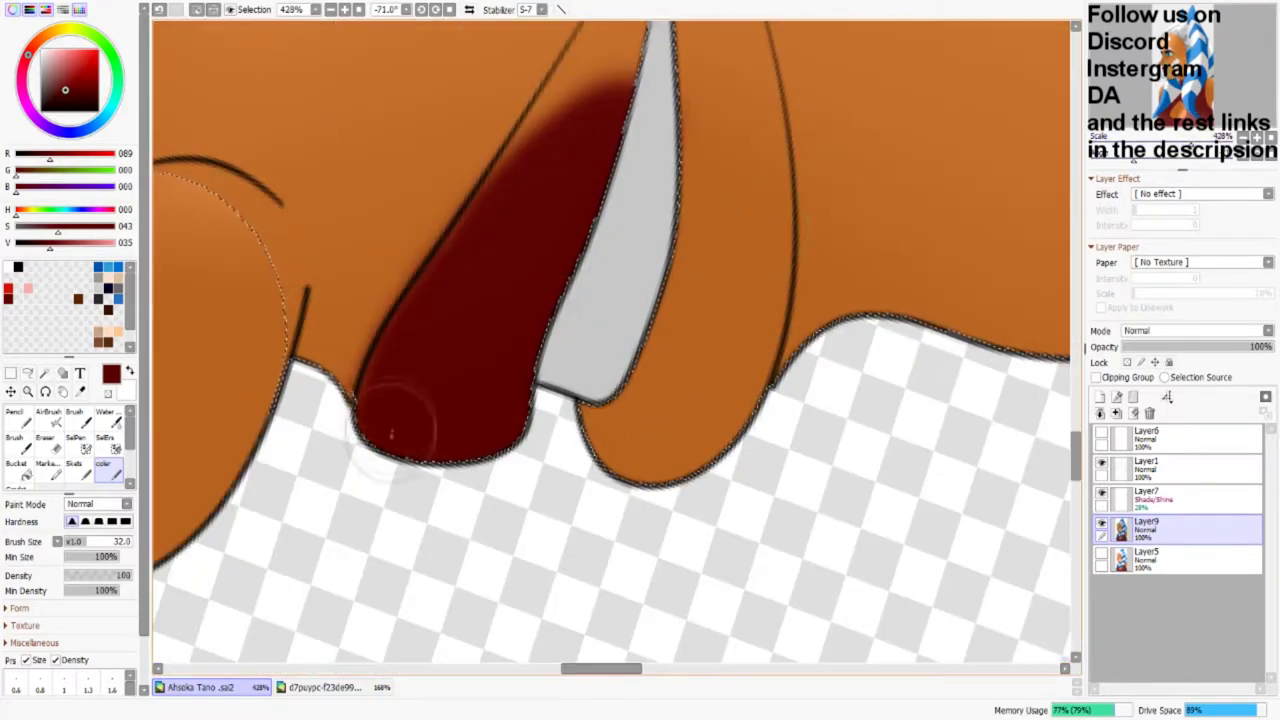
mouse_move(434, 340)
left_mouse_down()
mouse_move(400, 345)
mouse_move(478, 190)
left_mouse_up()
key("End")
key("End")
key("End")
key("End")
key("End")
key("End")
mouse_move(724, 521)
left_mouse_down()
mouse_move(800, 440)
mouse_move(700, 460)
mouse_move(530, 310)
mouse_move(598, 485)
mouse_move(650, 490)
mouse_move(725, 470)
mouse_move(765, 242)
mouse_move(762, 400)
left_mouse_up()
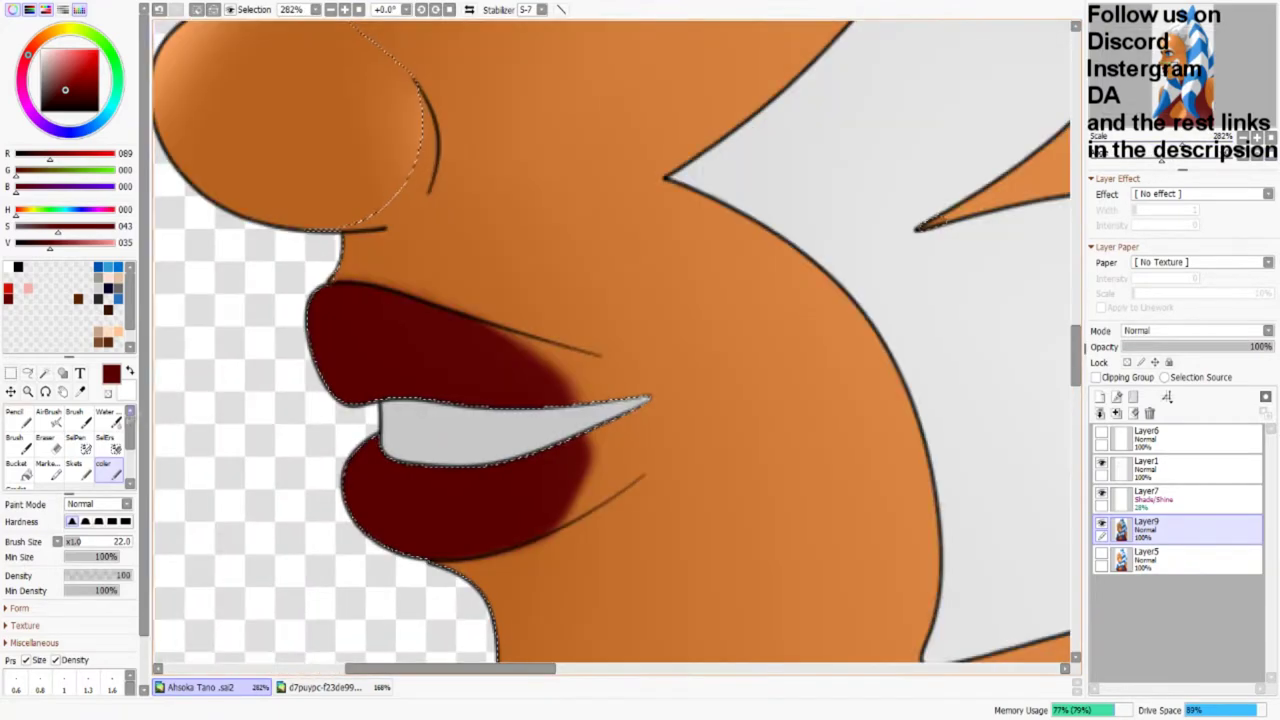
Step: Try to blend the upper lip's dark red into the skin with the Water brush at size 36
left_click(108, 417)
mouse_move(600, 320)
left_mouse_down()
mouse_move(483, 365)
mouse_move(428, 336)
mouse_move(335, 335)
left_mouse_up()
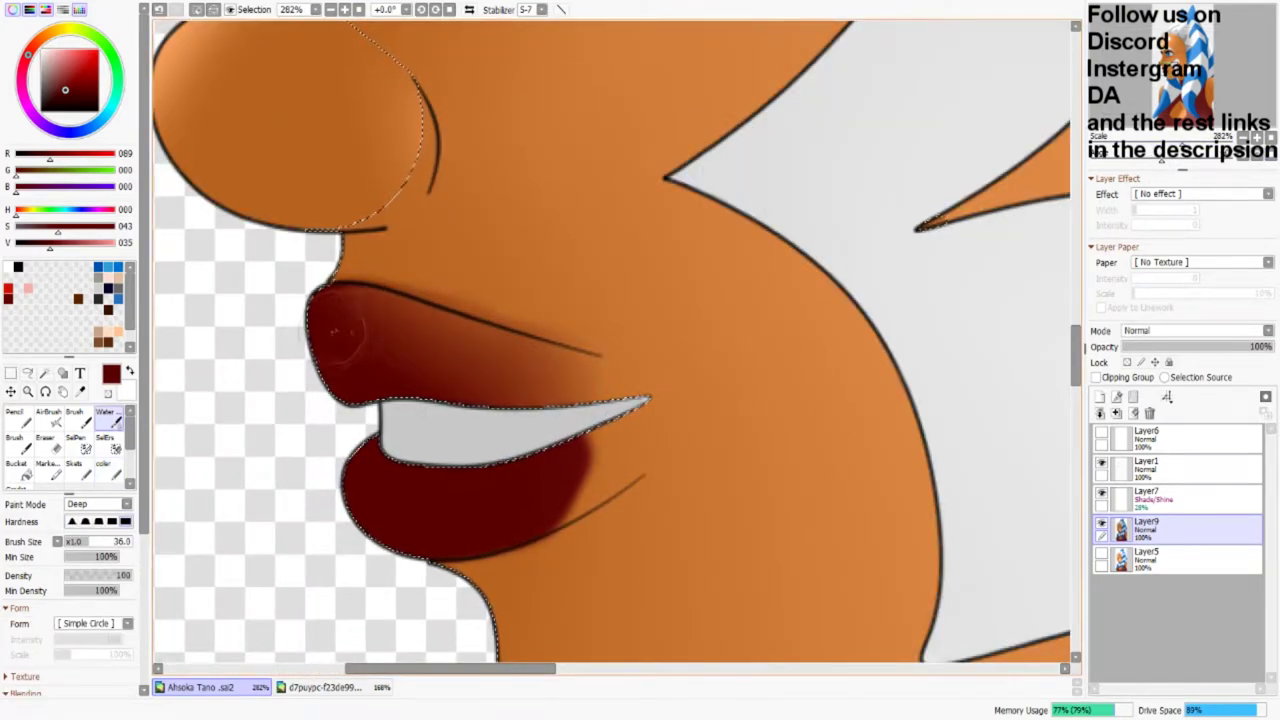
key("c")
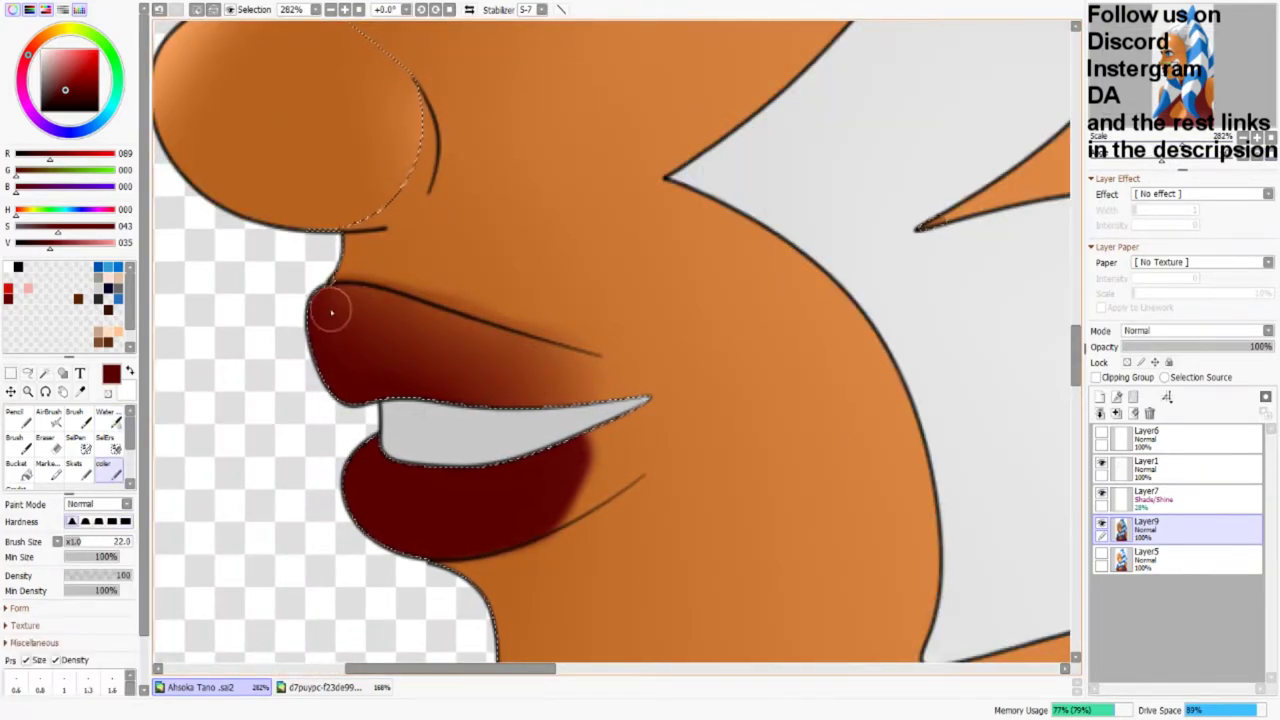
key("ctrl+z")
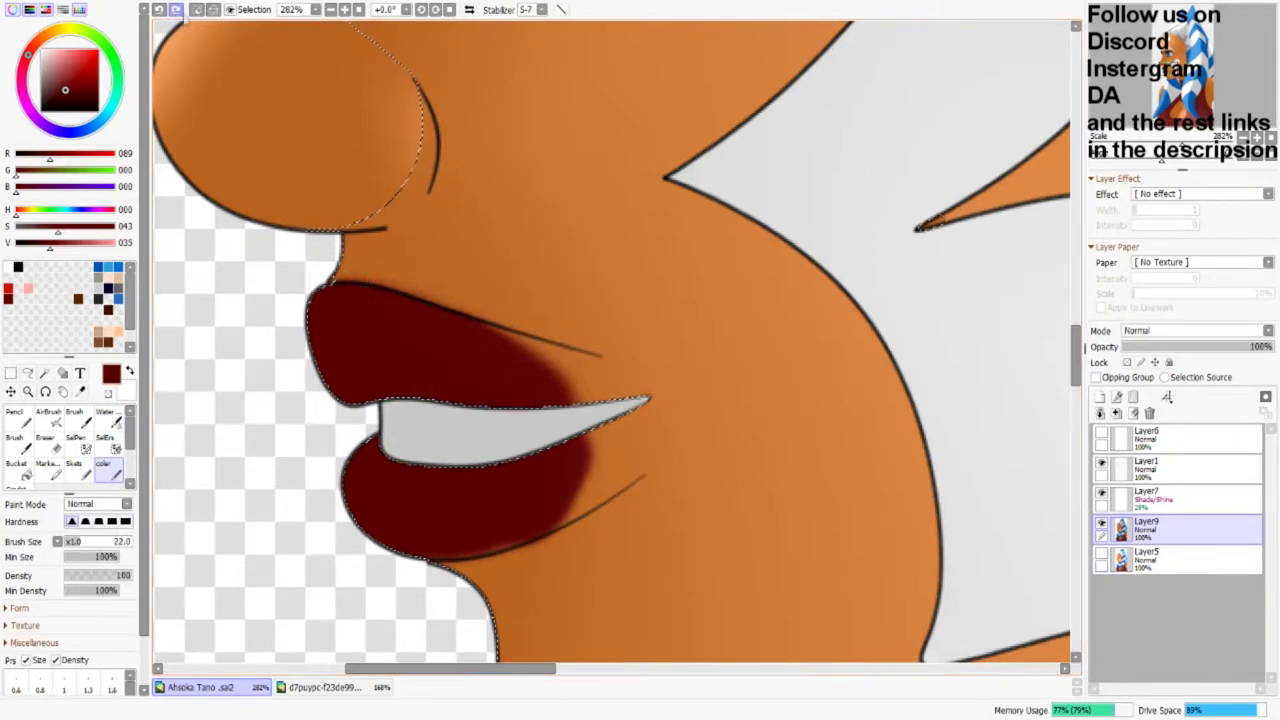
Step: Extend the dark red on both lips toward the corner of the mouth with brush size 22
left_click_drag(491, 341, 538, 364)
mouse_move(550, 526)
left_mouse_down()
mouse_move(595, 481)
mouse_move(615, 450)
left_mouse_up()
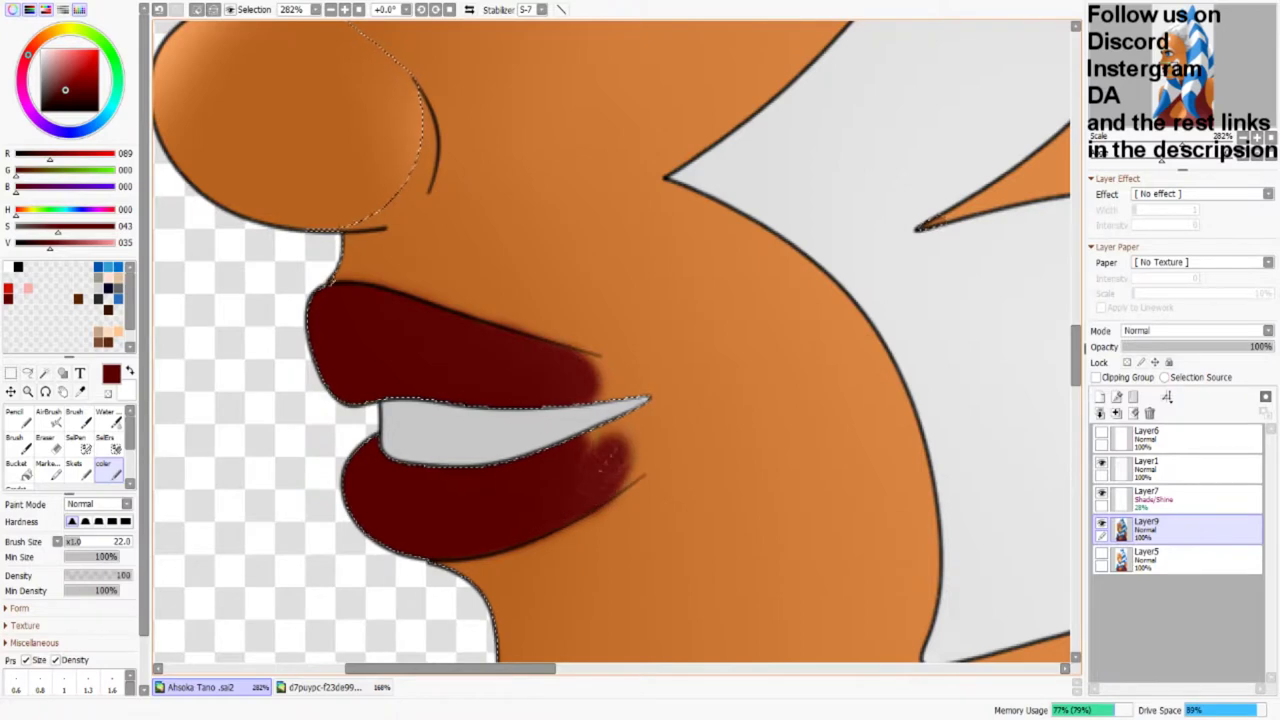
left_click_drag(586, 375, 546, 376)
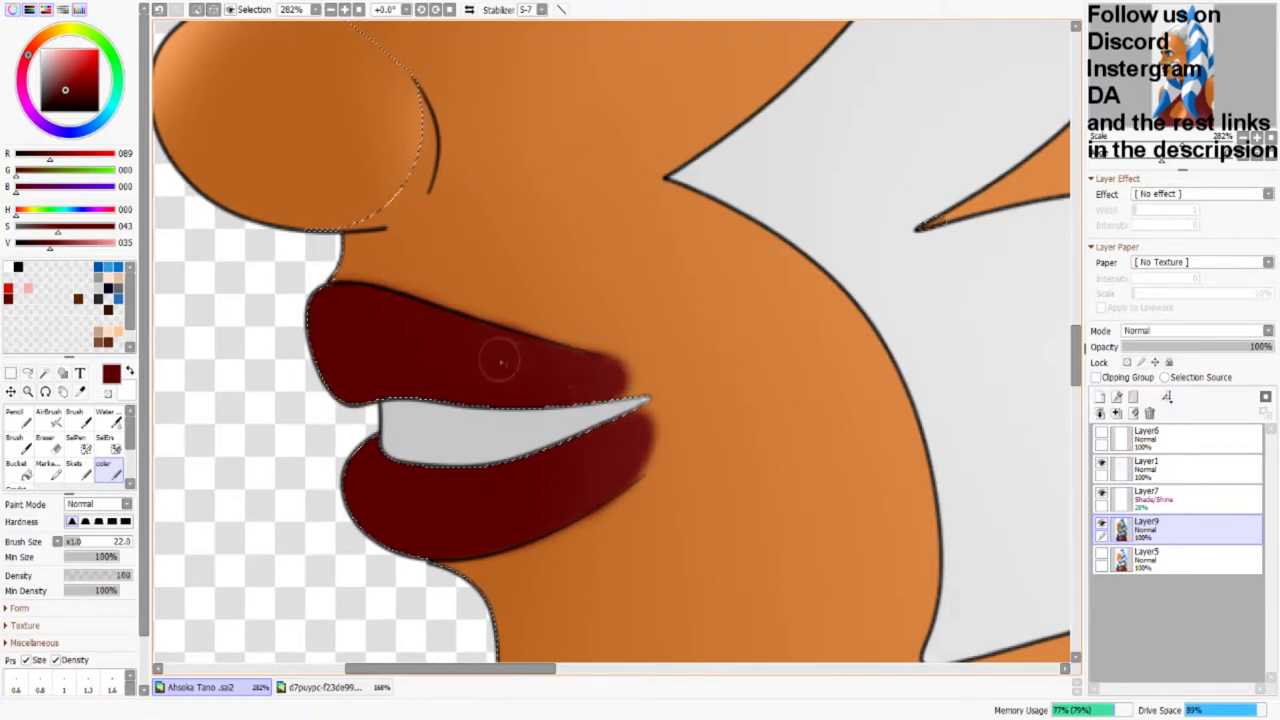
Step: Sample the orange skin colour and paint over the dark red spill outside the lip outlines, using brush size 13
key("e")
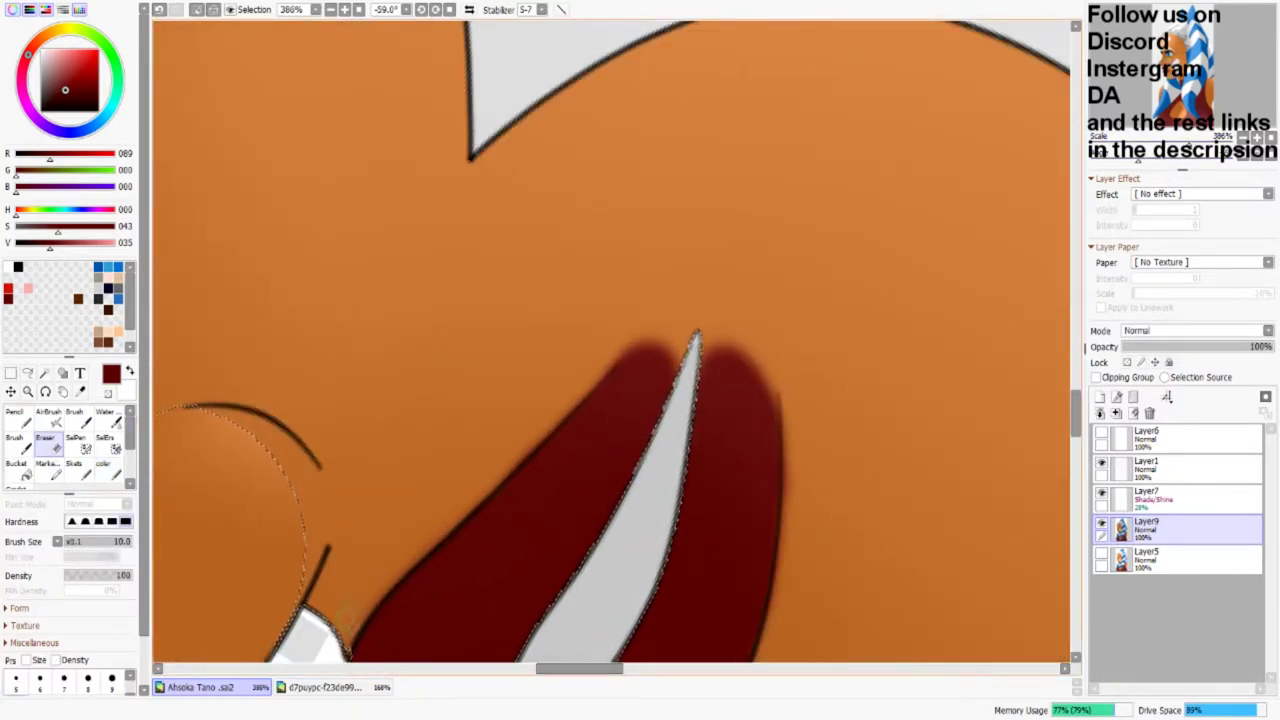
key("Home")
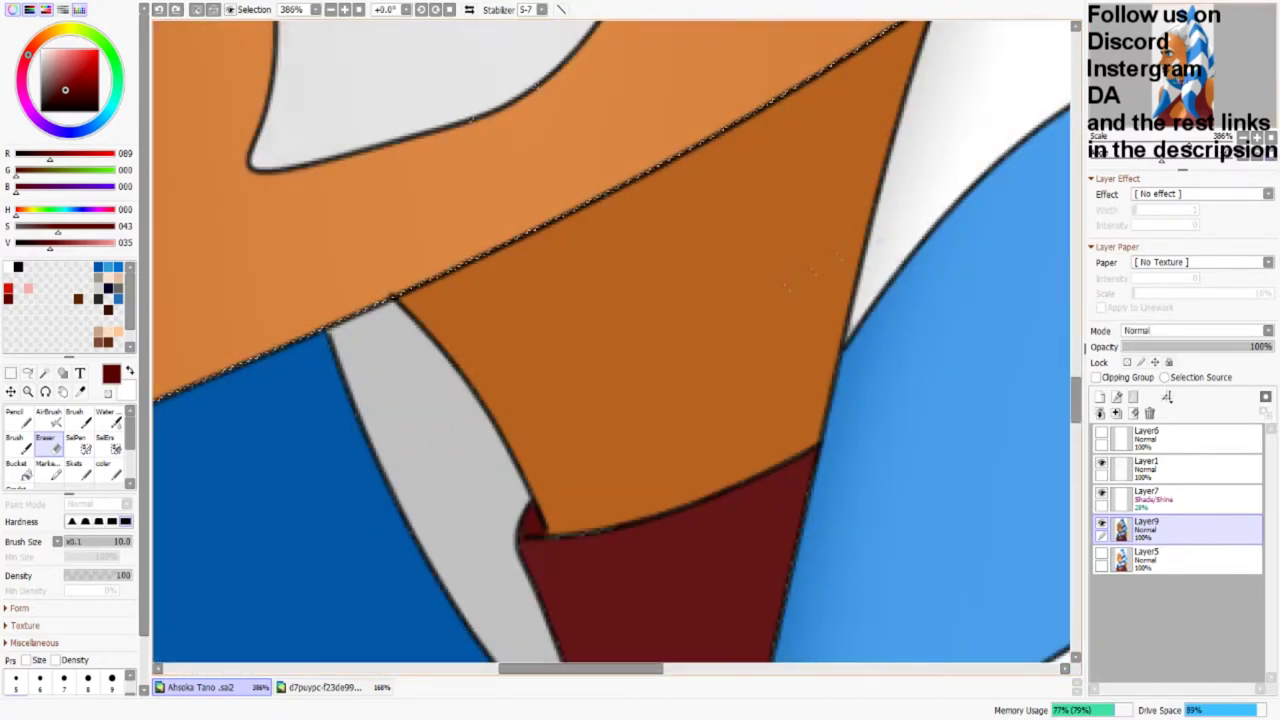
left_click(333, 200, "alt")
key("c")
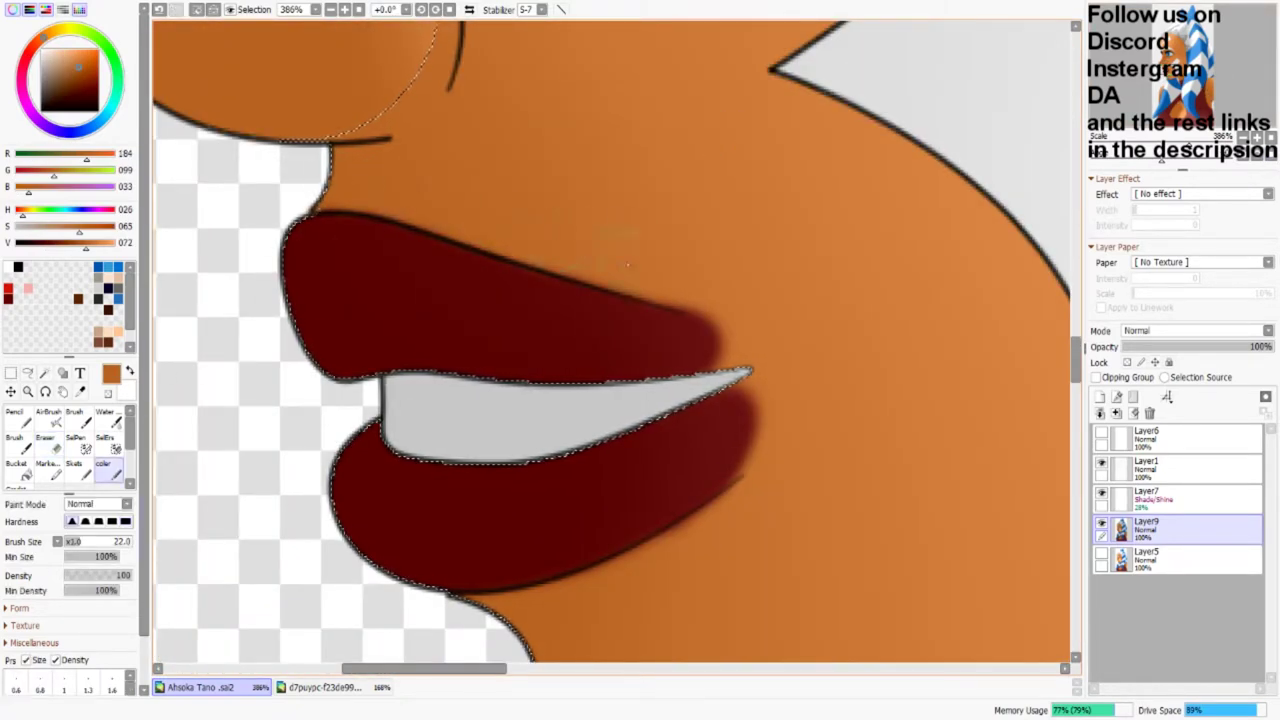
left_click_drag(590, 215, 502, 492)
left_click_drag(600, 232, 578, 232)
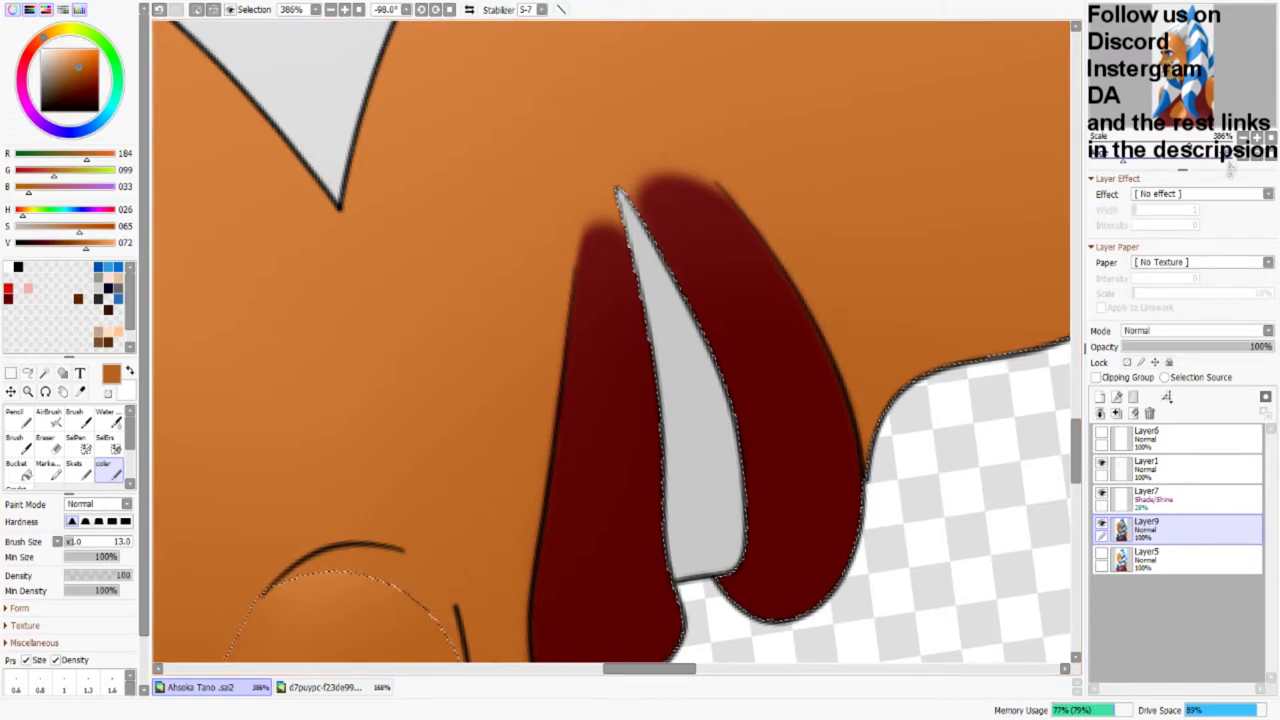
Step: Blend the dark red of both lips into the skin at the mouth corner with the Water brush at size 16
key("Delete")
key("c")
left_click_drag(720, 330, 640, 312)
mouse_move(703, 452)
left_mouse_down()
mouse_move(735, 445)
mouse_move(703, 469)
mouse_move(735, 455)
left_mouse_up()
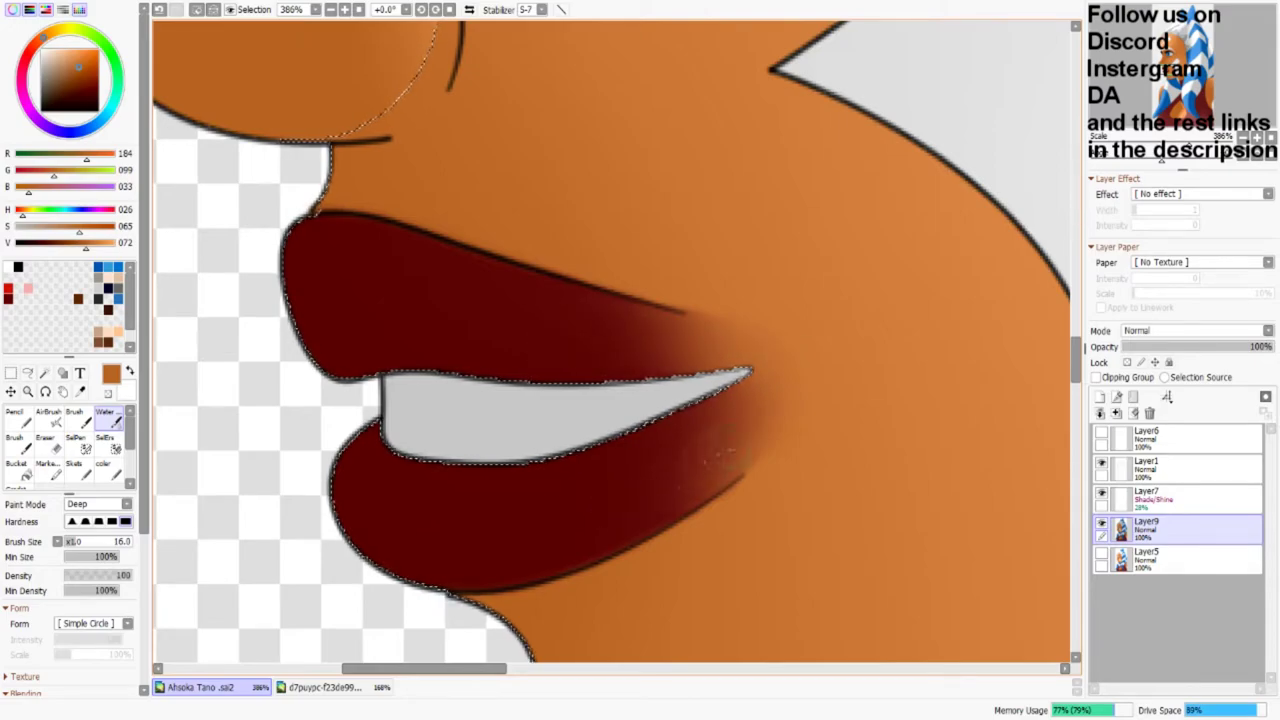
Step: Paint white highlight strokes along the upper and lower lips on Layer7 with the color brush at size 12
mouse_move(1238, 137)
left_mouse_down()
mouse_move(1150, 158)
mouse_move(1190, 135)
left_mouse_up()
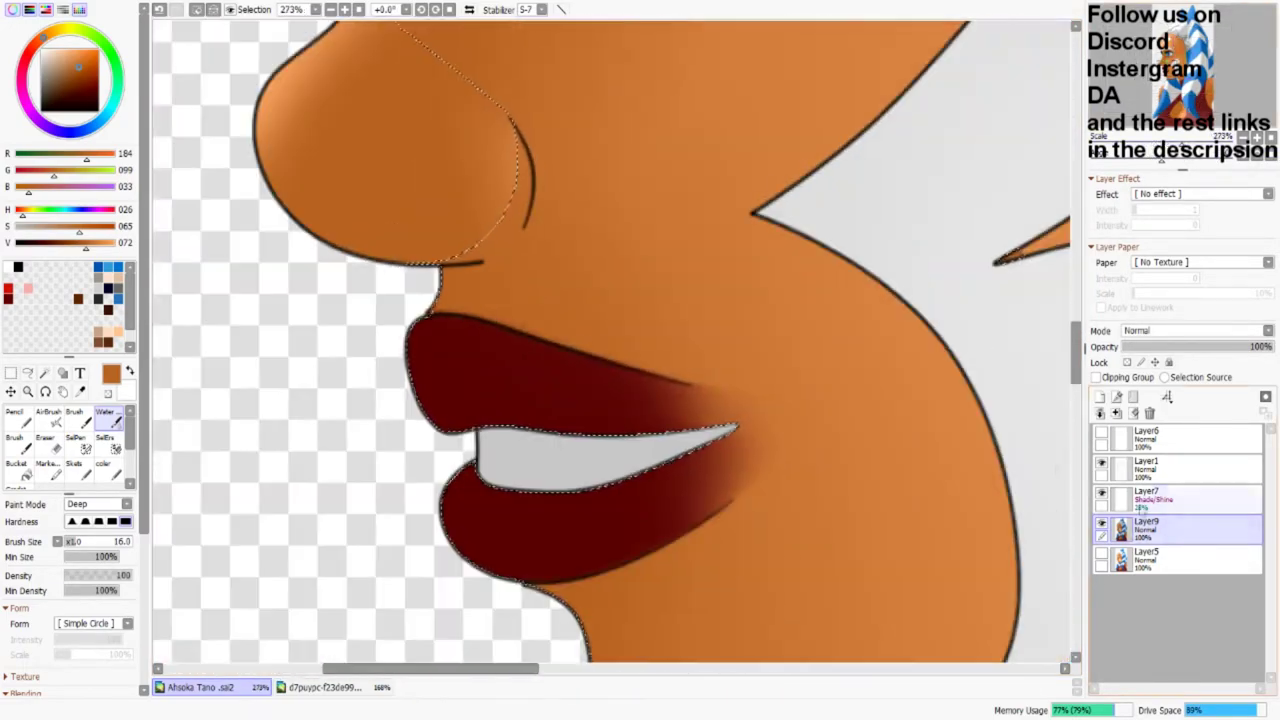
left_click(1150, 495)
left_click(105, 463)
key("bracketright")
key("bracketright")
key("bracketright")
key("bracketright")
key("bracketright")
key("bracketright")
key("bracketright")
key("bracketright")
key("bracketright")
left_click(432, 390)
left_click_drag(432, 390, 690, 400)
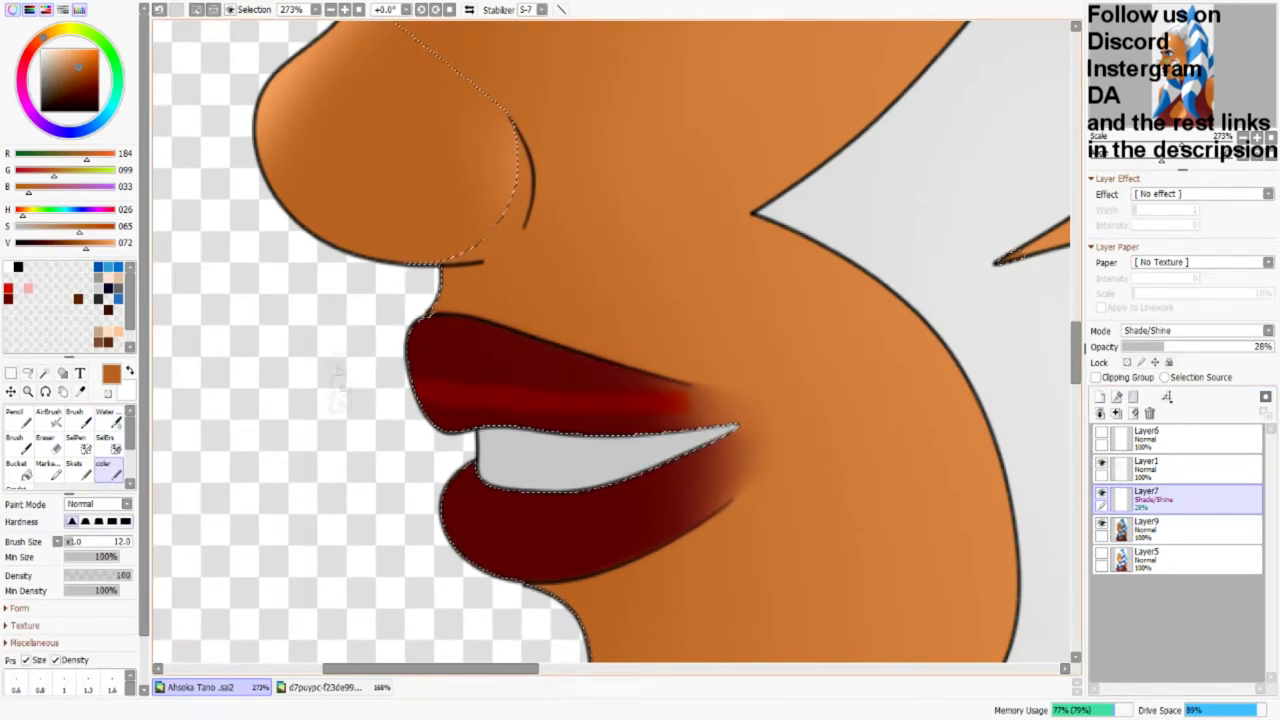
key("b")
key("x")
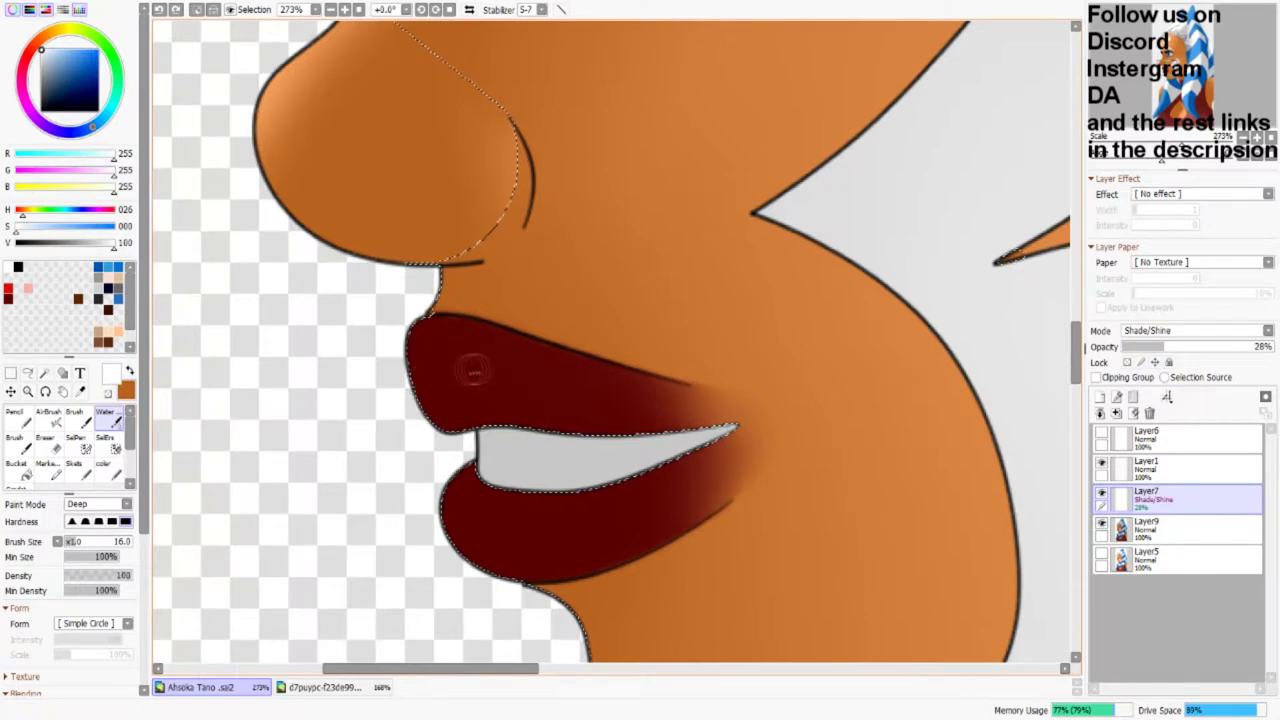
key("c")
left_click_drag(537, 383, 685, 420)
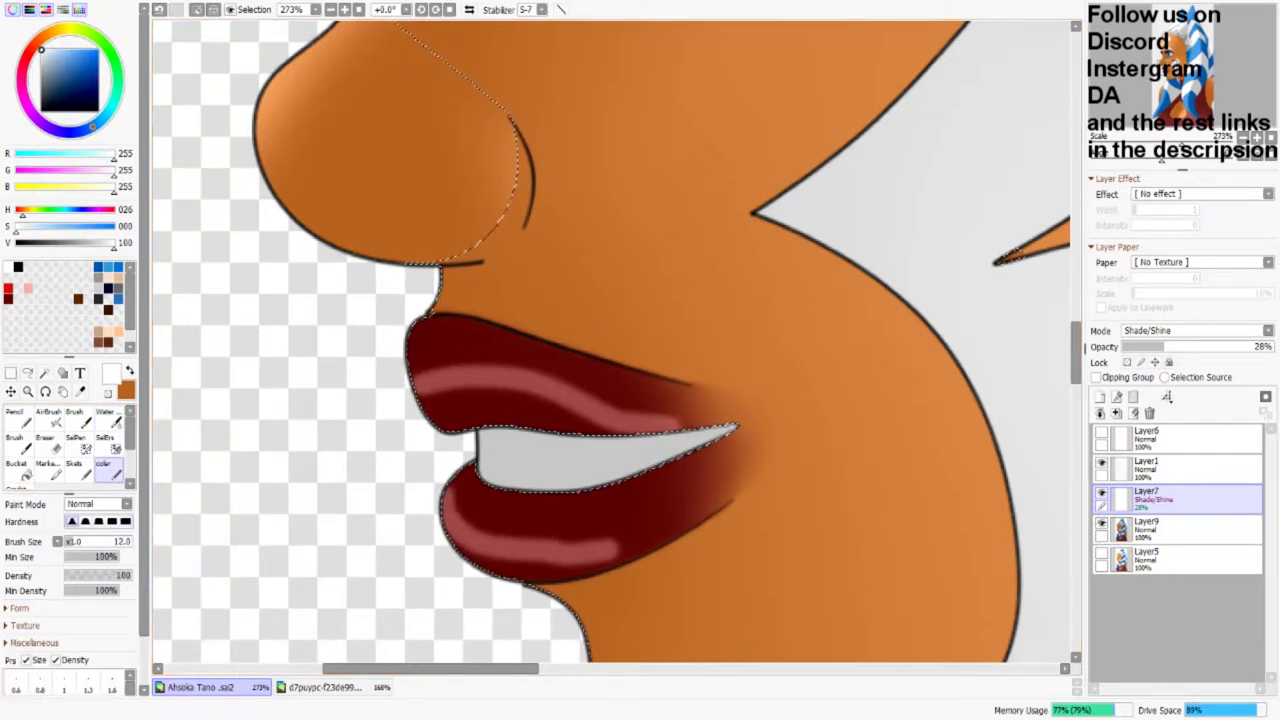
Step: Blend the upper lip's white highlight into the dark red with the Water brush at size 16
key("w")
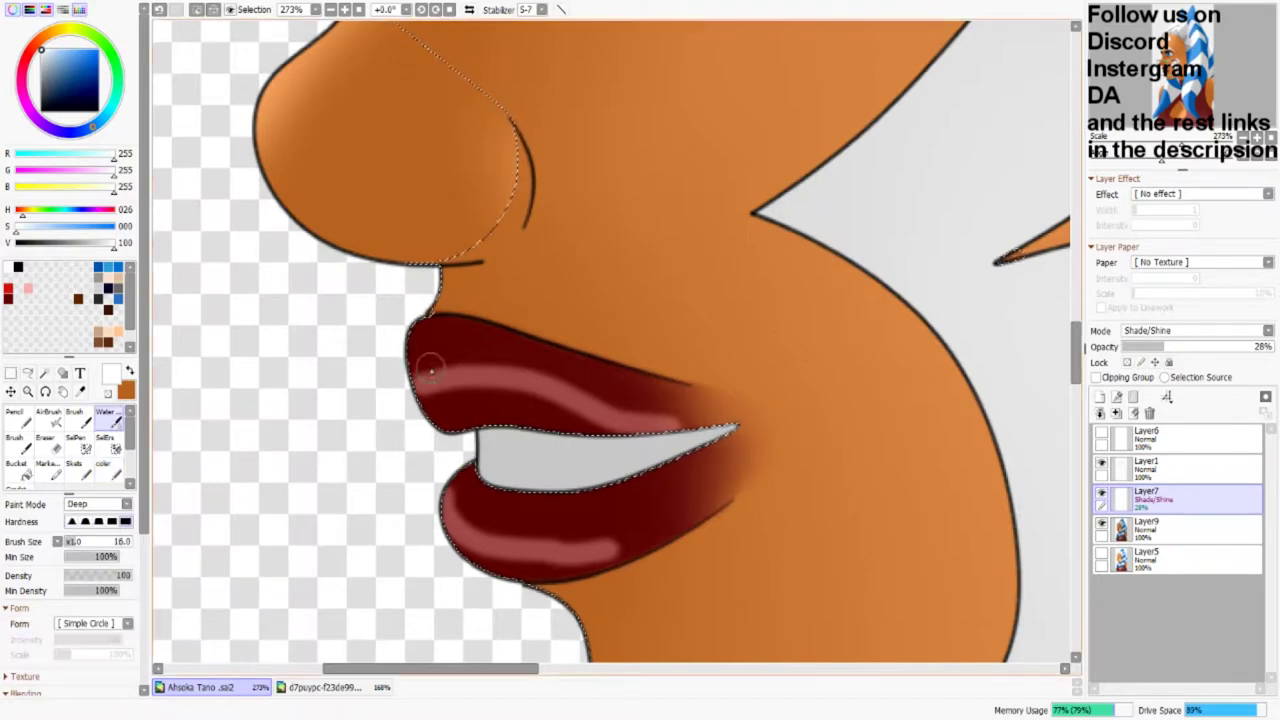
scroll(527, 397, "up", 2)
mouse_move(527, 397)
left_mouse_down()
mouse_move(465, 497)
mouse_move(646, 334)
mouse_move(740, 270)
mouse_move(620, 423)
mouse_move(470, 373)
left_mouse_up()
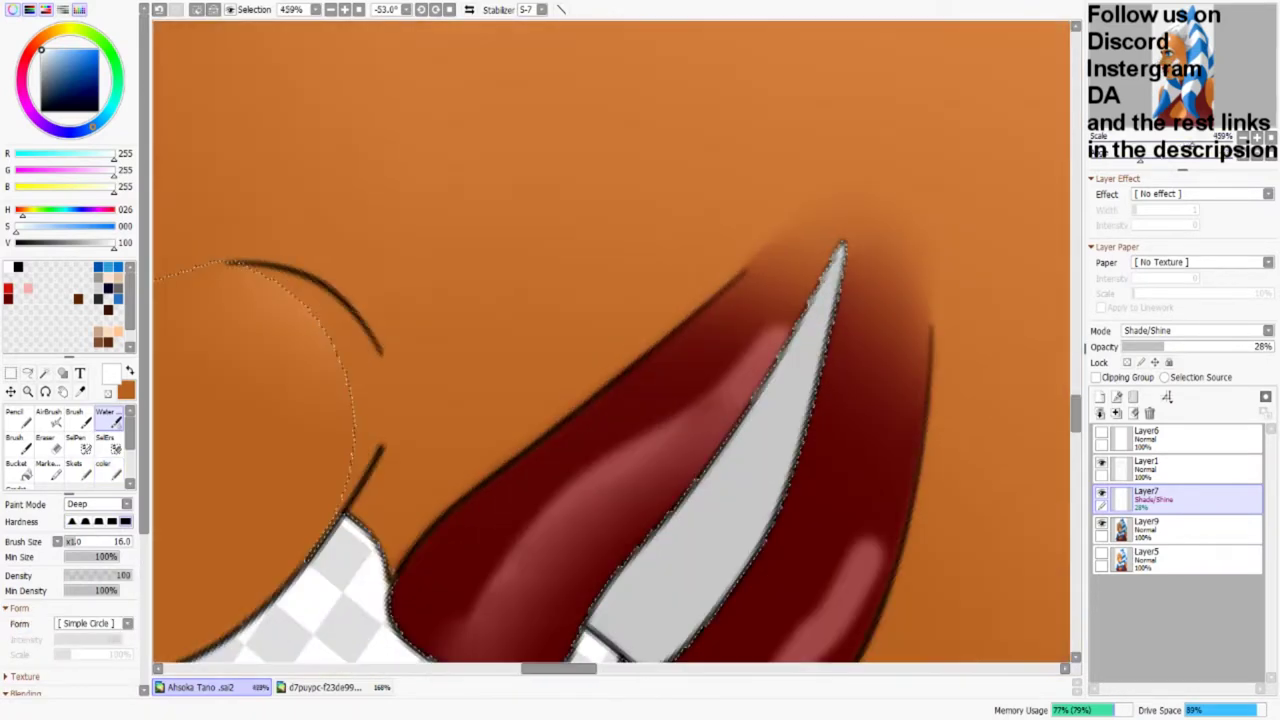
key("Home")
mouse_move(235, 395)
left_mouse_down()
mouse_move(285, 470)
mouse_move(397, 517)
mouse_move(449, 486)
mouse_move(330, 528)
mouse_move(600, 330)
left_mouse_up()
Step: Soften the lower lip's highlight and smooth the remaining shine on the upper lip with the Water brush at size 23
scroll(337, 521, "down", 5)
scroll(337, 521, "up", 4)
scroll(610, 450, "up", 2)
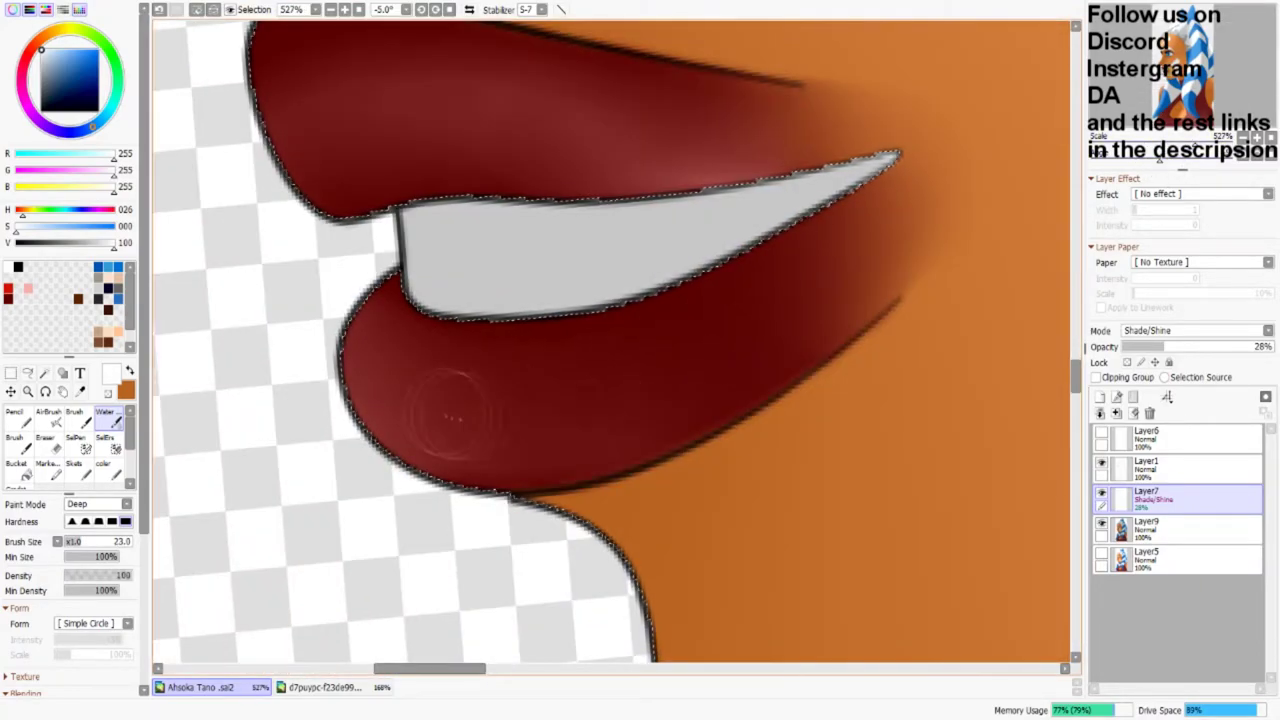
scroll(485, 335, "up", 3)
key("Delete")
scroll(485, 335, "down", 8)
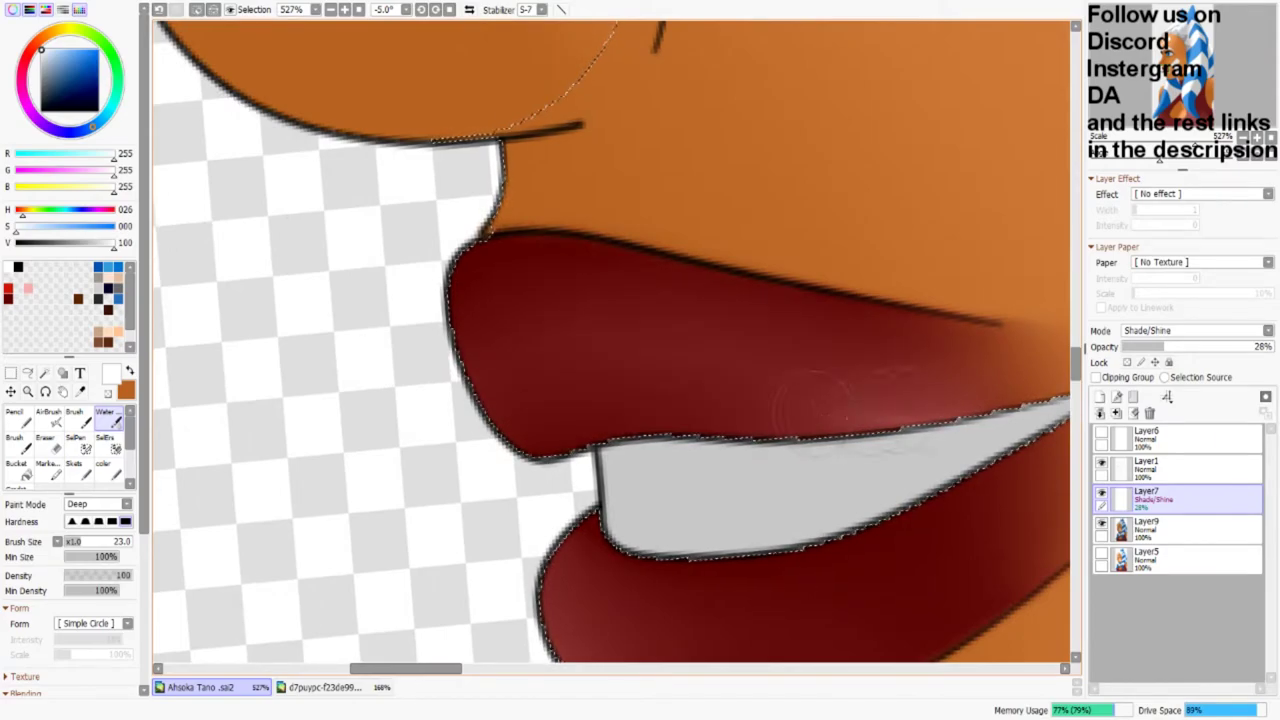
scroll(540, 350, "up", 5)
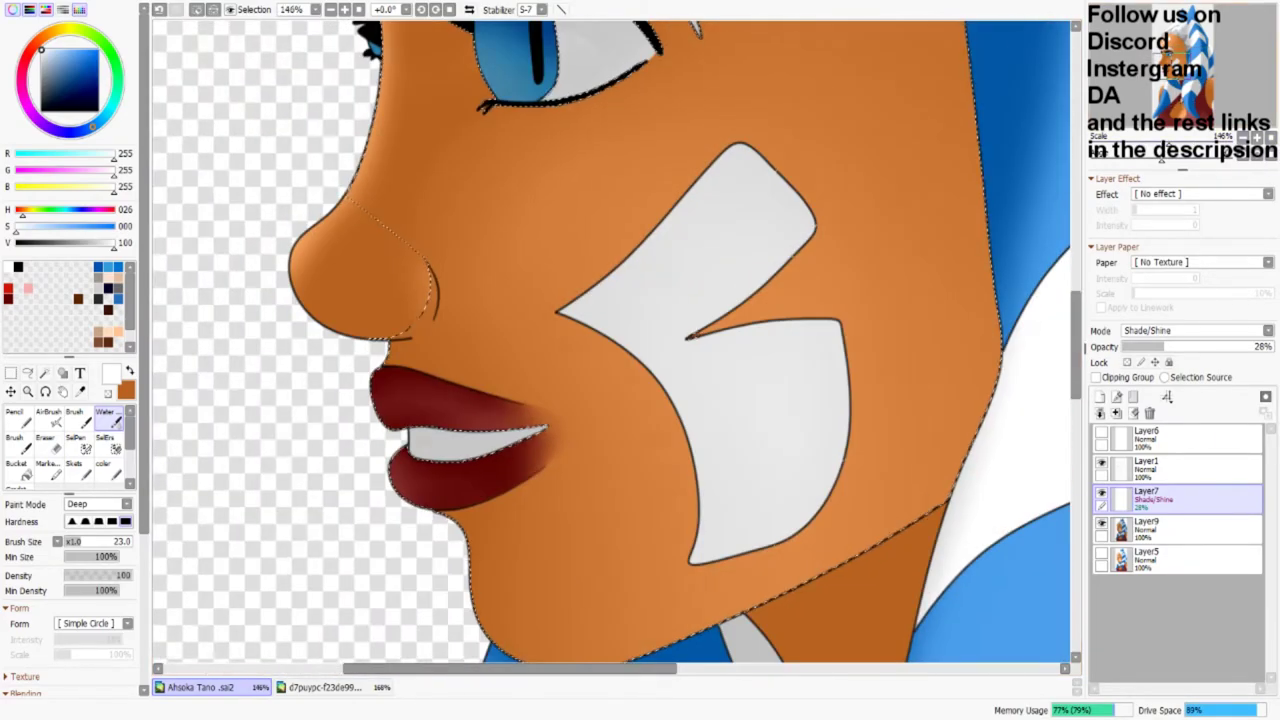
Step: Erase much of the cheek highlight with the Eraser at size 239 and blend the rest with the Water brush at size 262
scroll(540, 350, "down", 4)
scroll(600, 380, "up", 4)
scroll(600, 380, "down", 4)
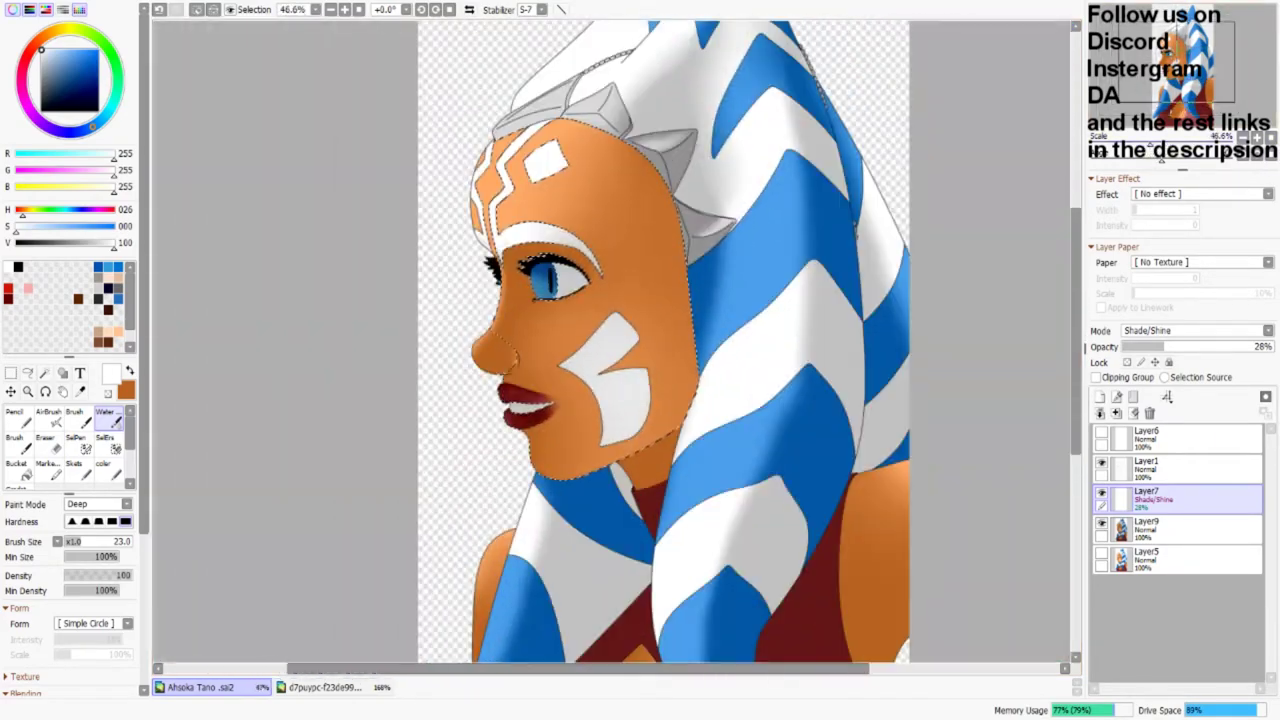
key("e")
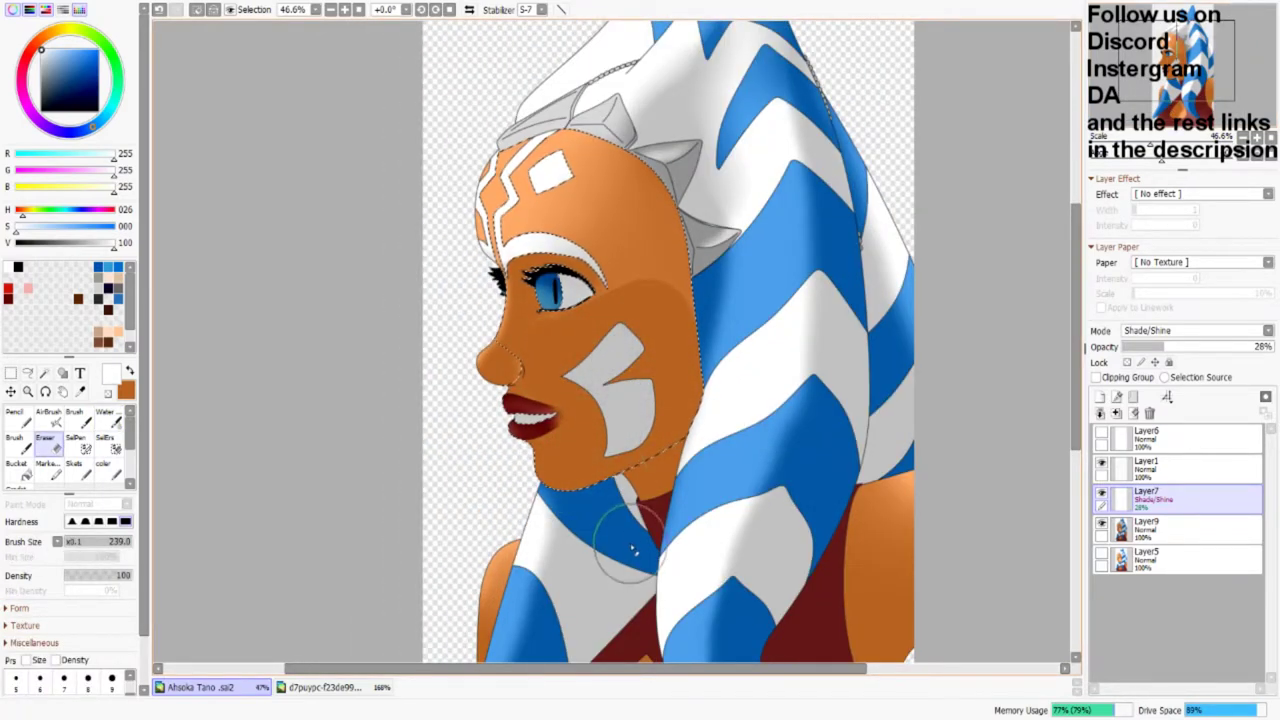
left_click(113, 425)
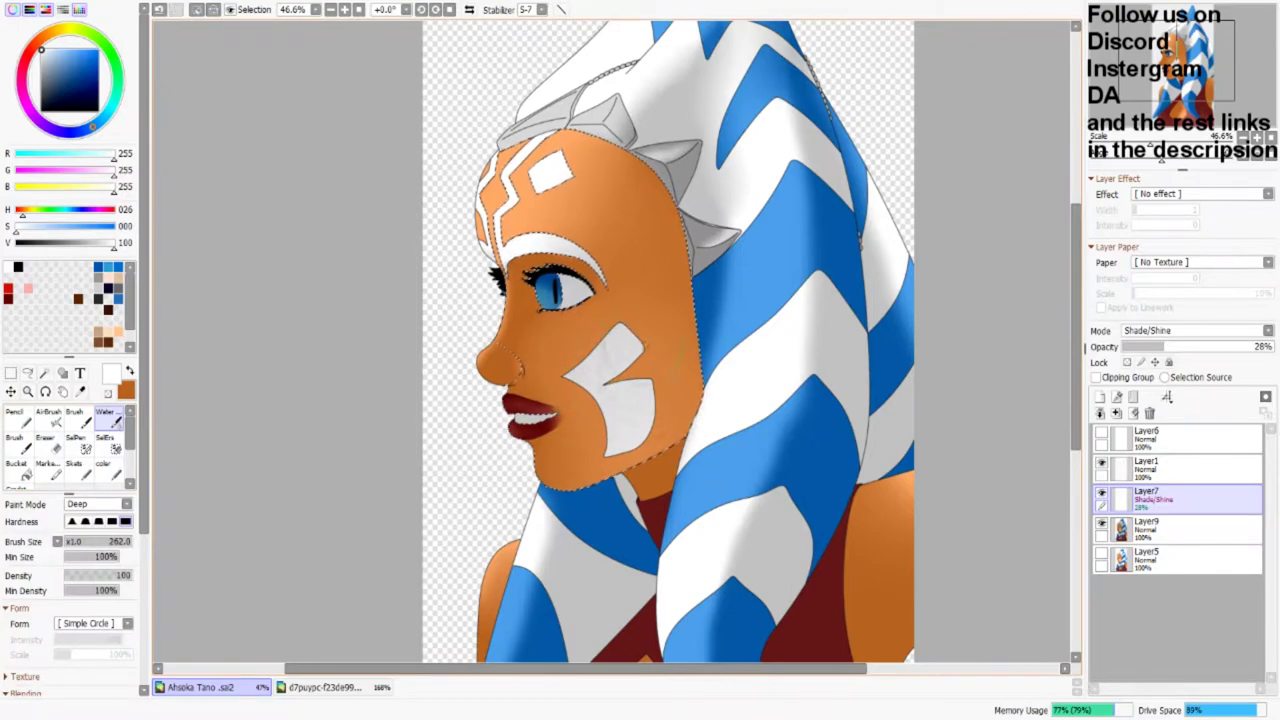
left_click_drag(631, 416, 615, 352)
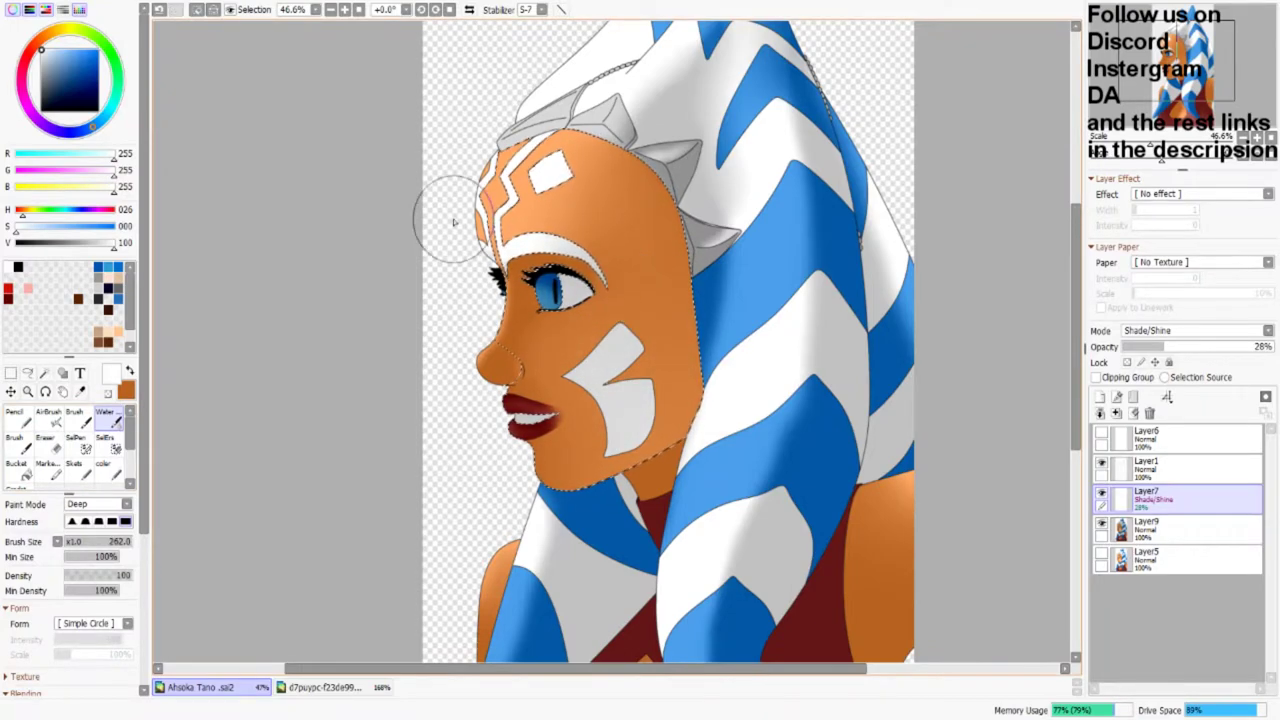
Step: Clear the face selection and check the shading across the portrait
scroll(453, 222, "up", 2)
scroll(453, 222, "down", 6)
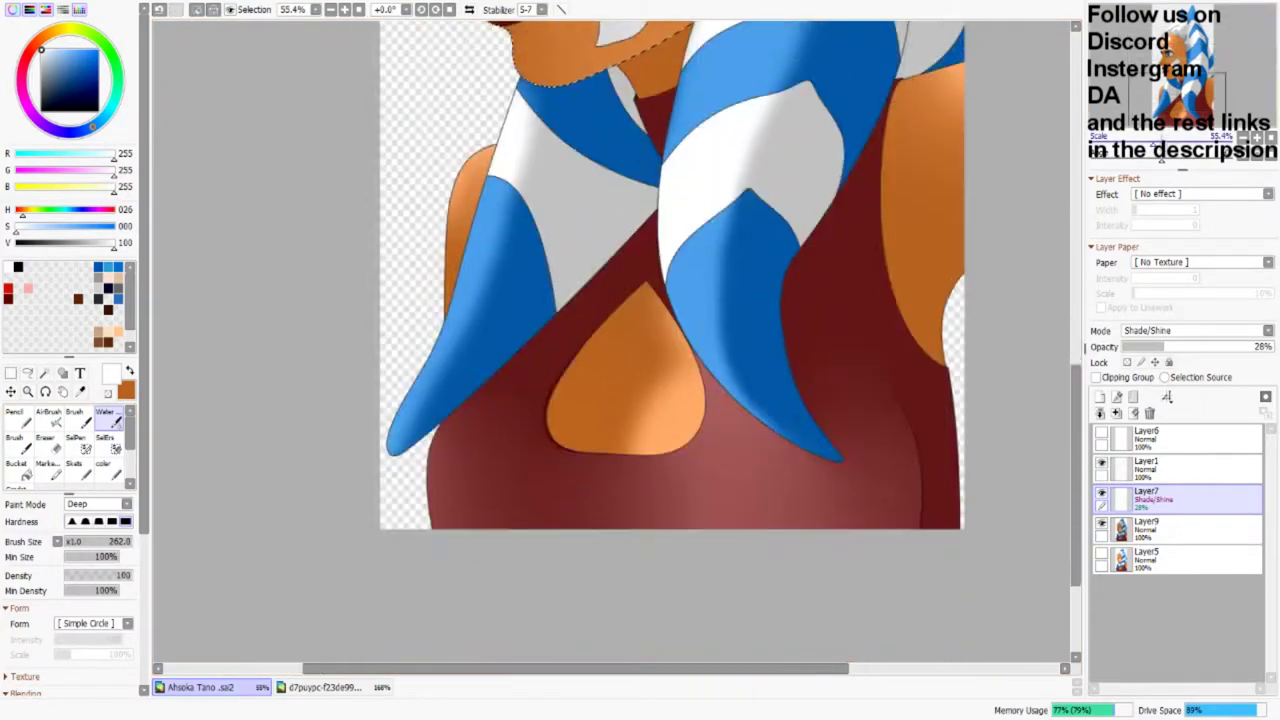
scroll(453, 222, "up", 6)
key("ctrl+d")
scroll(612, 340, "down", 2)
scroll(612, 340, "up", 1)
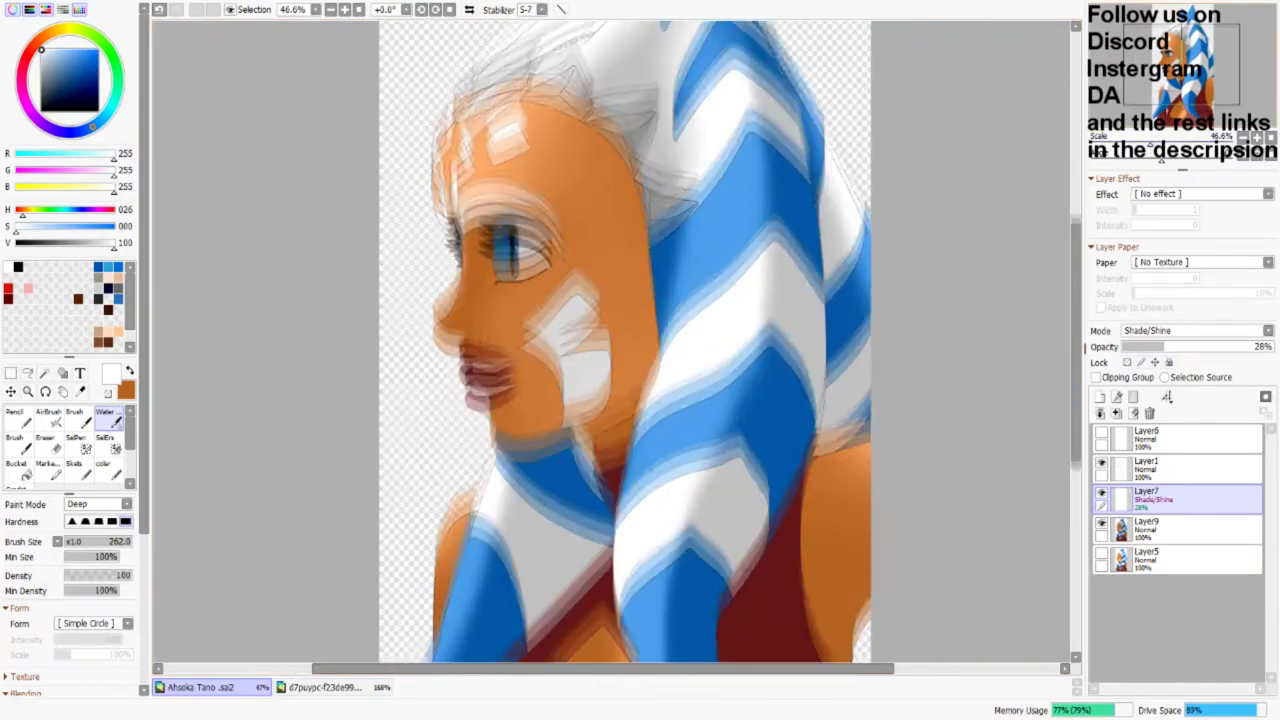
Step: Add a layer above Layer7 in Shade/Shine mode at 27% opacity and ready the color brush with black
left_click(1101, 397)
left_click(1195, 330)
left_click_drag(1163, 346, 1160, 346)
left_click(18, 267)
left_click(103, 463)
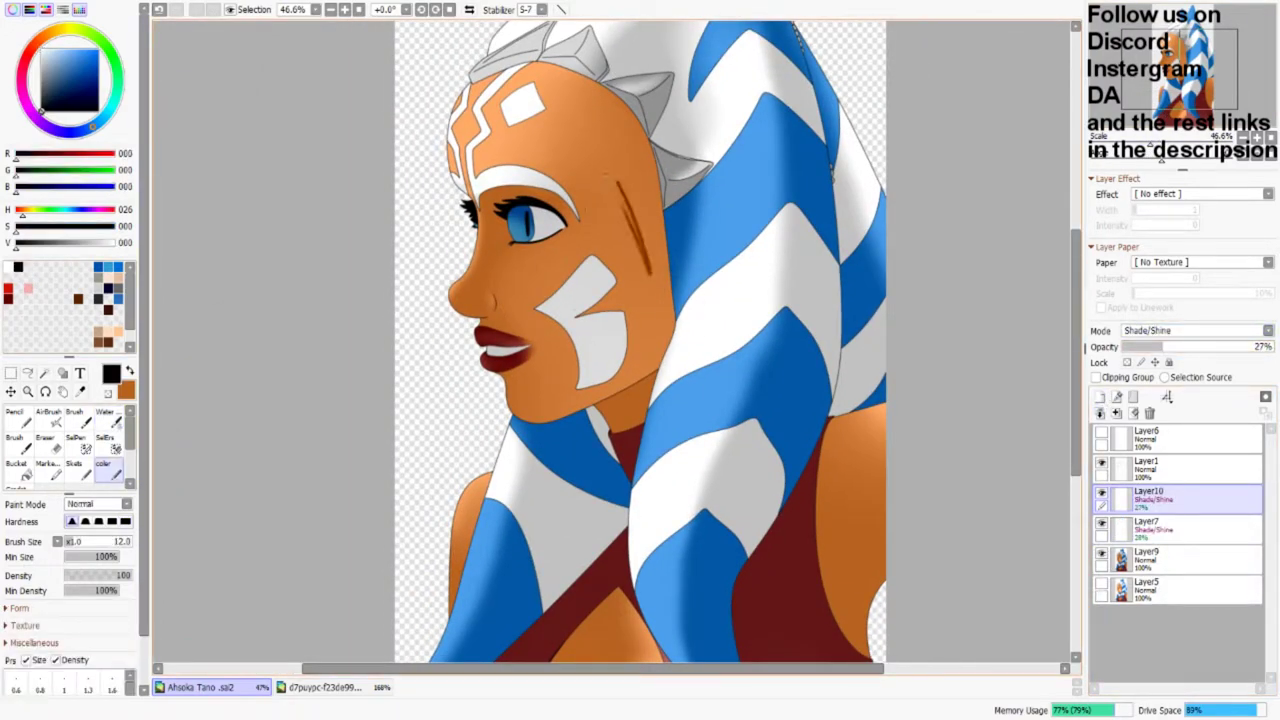
Step: Test a dark stroke on the temple, set the new layer to Shade mode at 18% opacity, and clear it
left_click_drag(655, 318, 640, 150)
left_click_drag(1162, 346, 1145, 344)
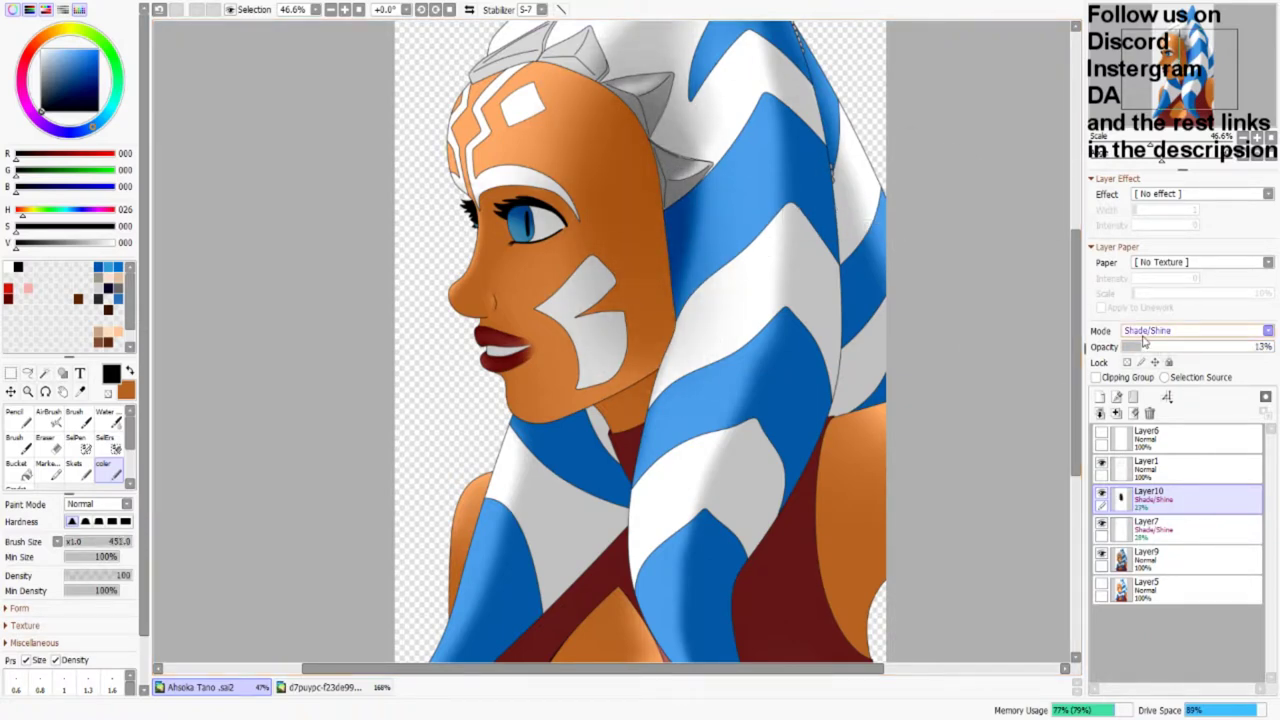
left_click(1152, 437)
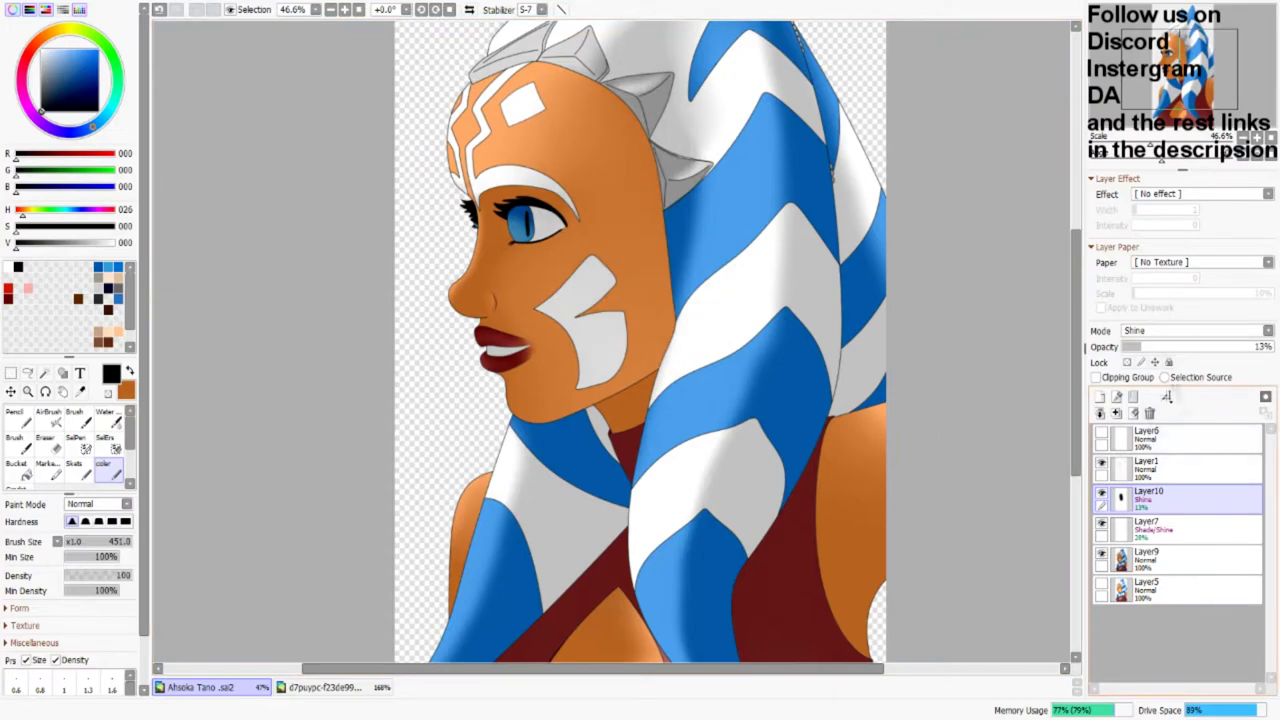
scroll(1160, 331, "down", 1)
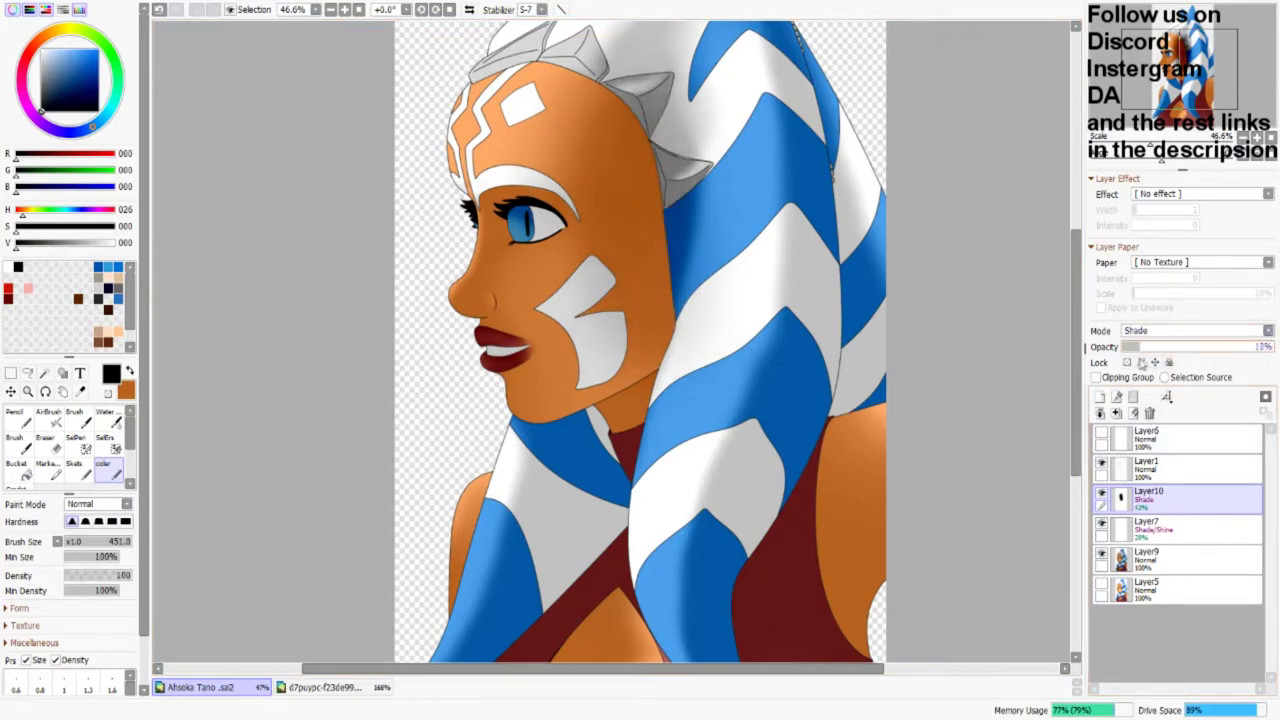
left_click(1133, 413)
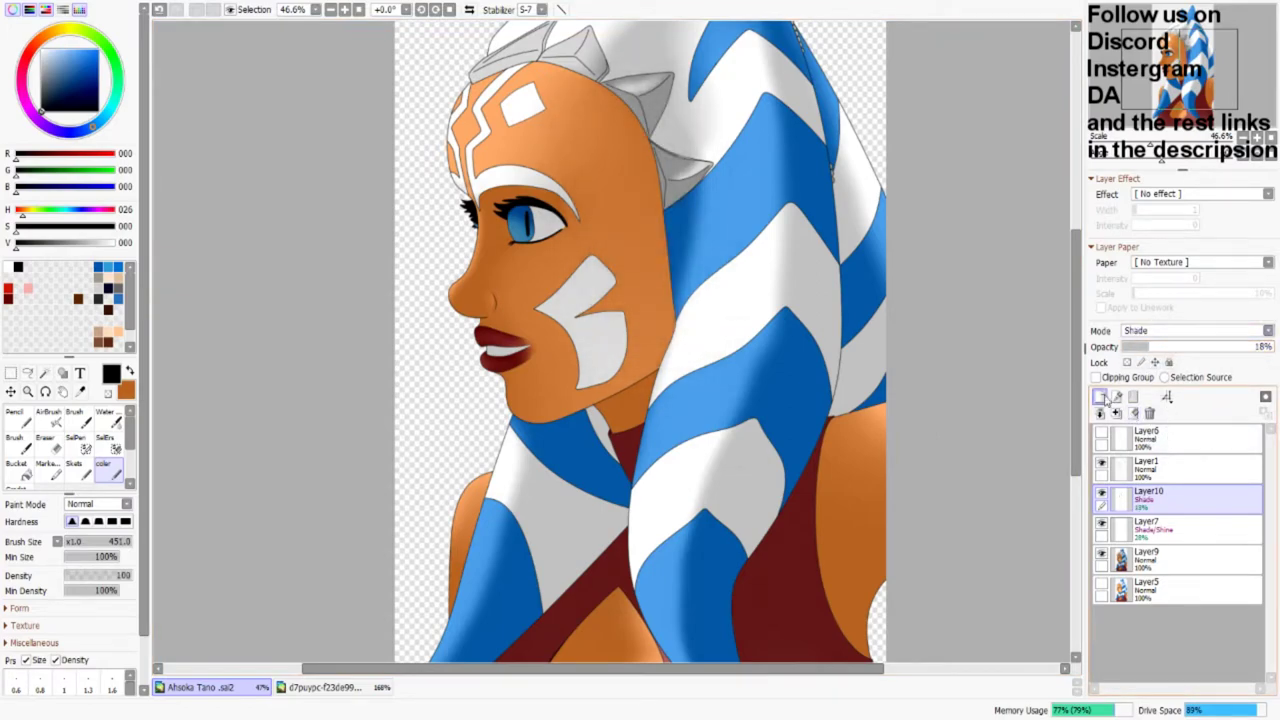
Step: Paint a thin white highlight along the inside of the nostril crease on Layer7
scroll(500, 320, "up", 5)
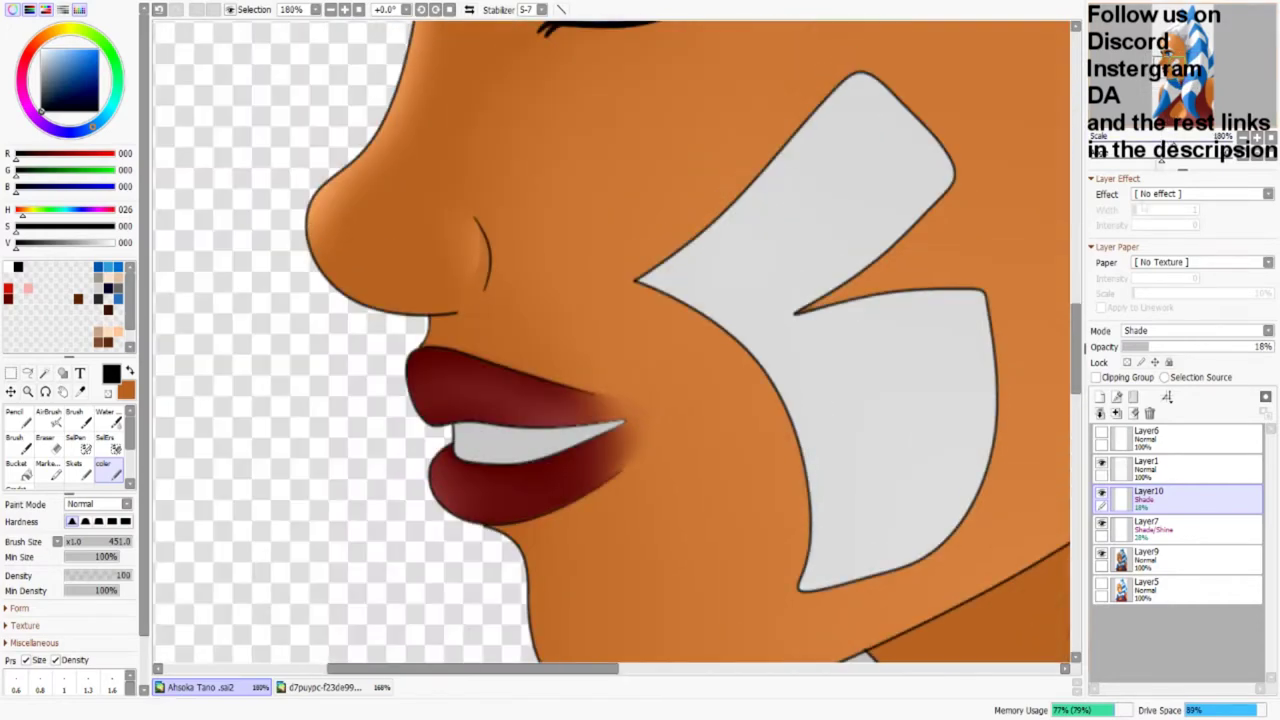
left_click(1150, 525)
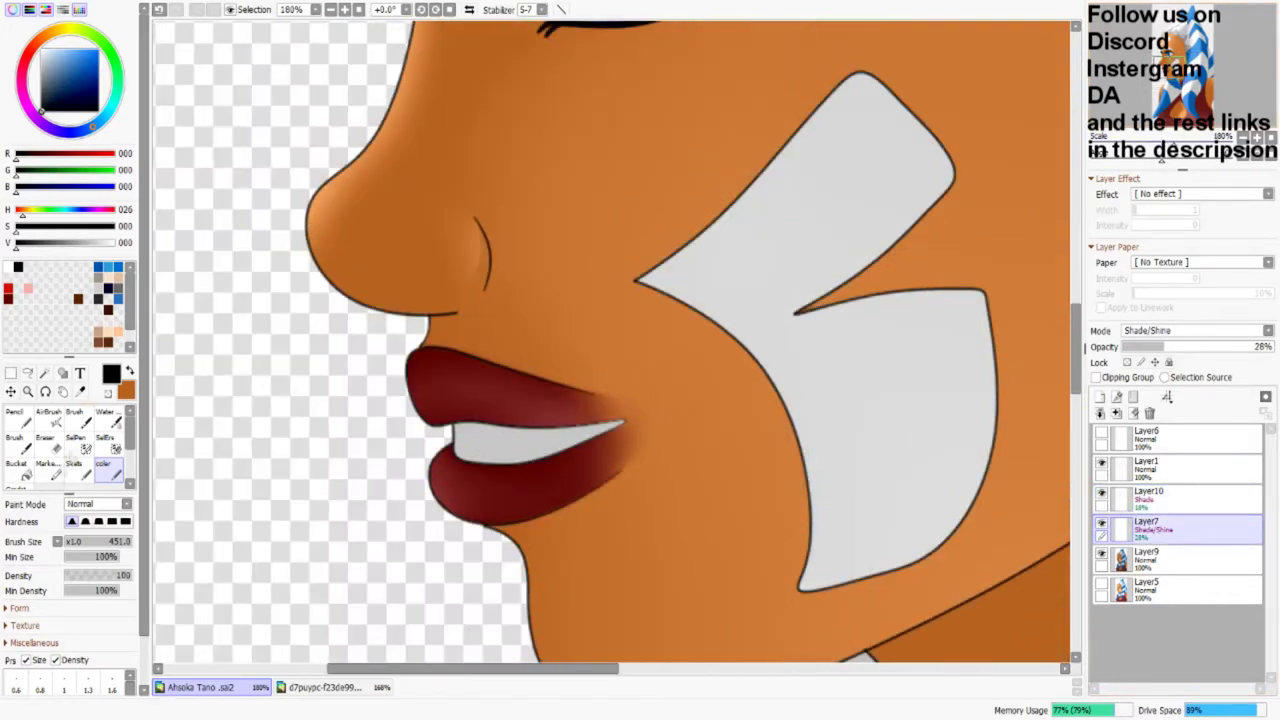
key("c")
key("x")
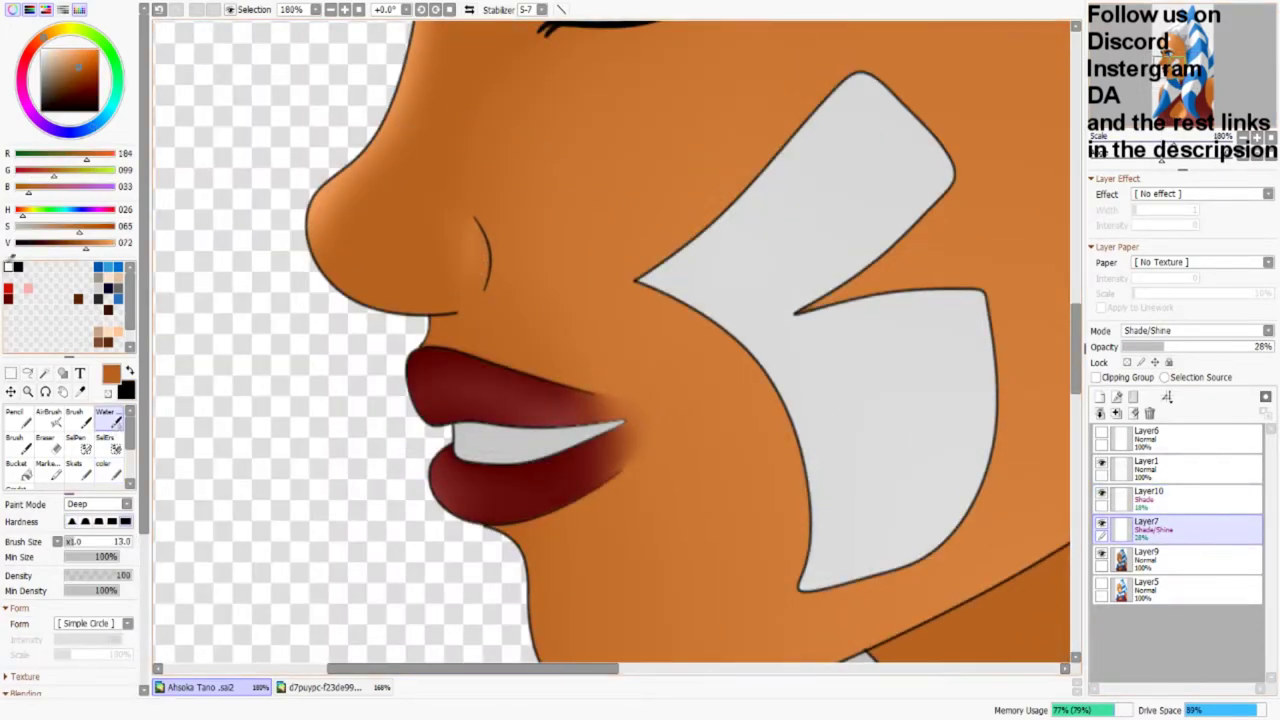
key("b")
key("x")
left_click_drag(472, 223, 479, 238)
Step: Blend the nostril highlight with the Water brush at size 12 and trim its inner side with the Eraser
key("e")
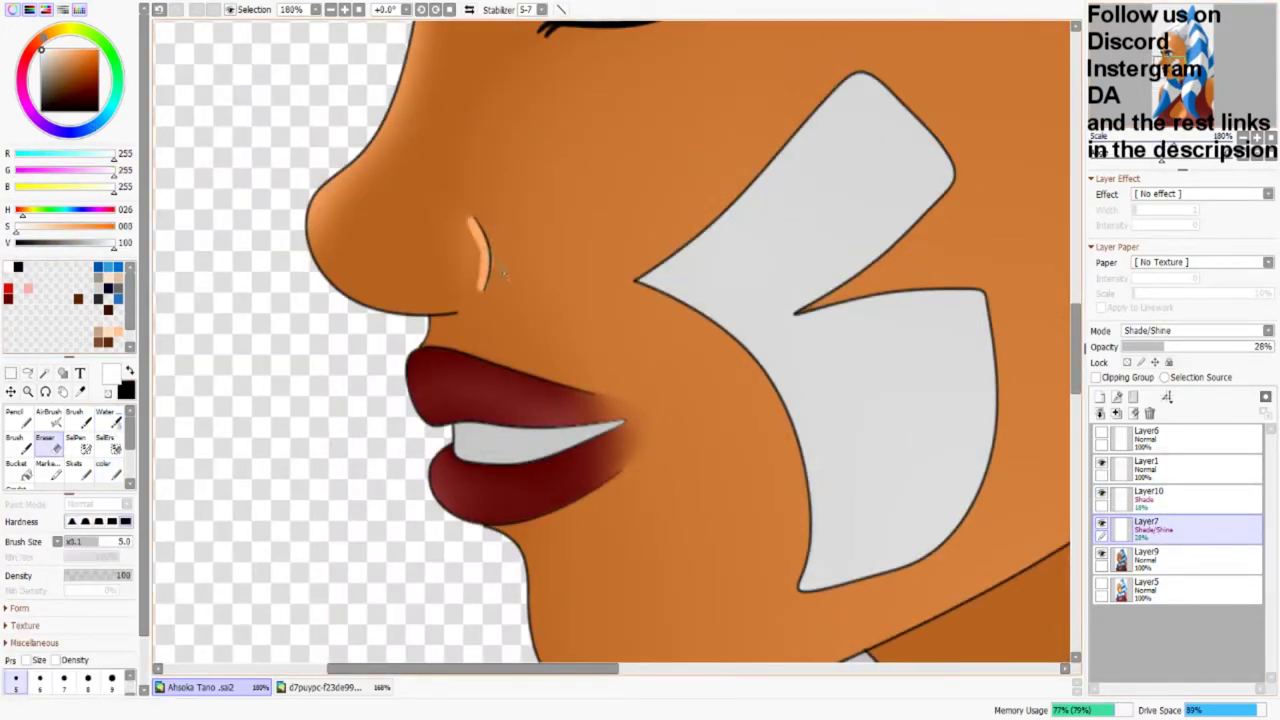
key("c")
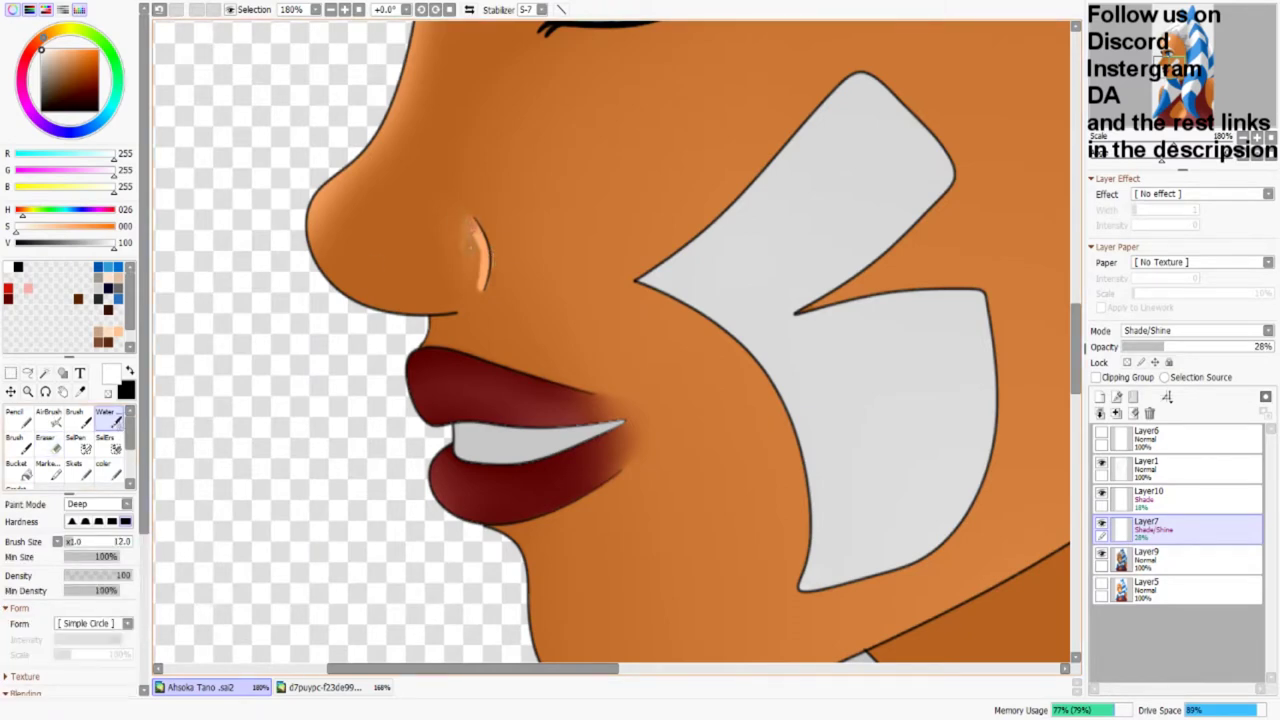
scroll(558, 227, "up", 3)
key("e")
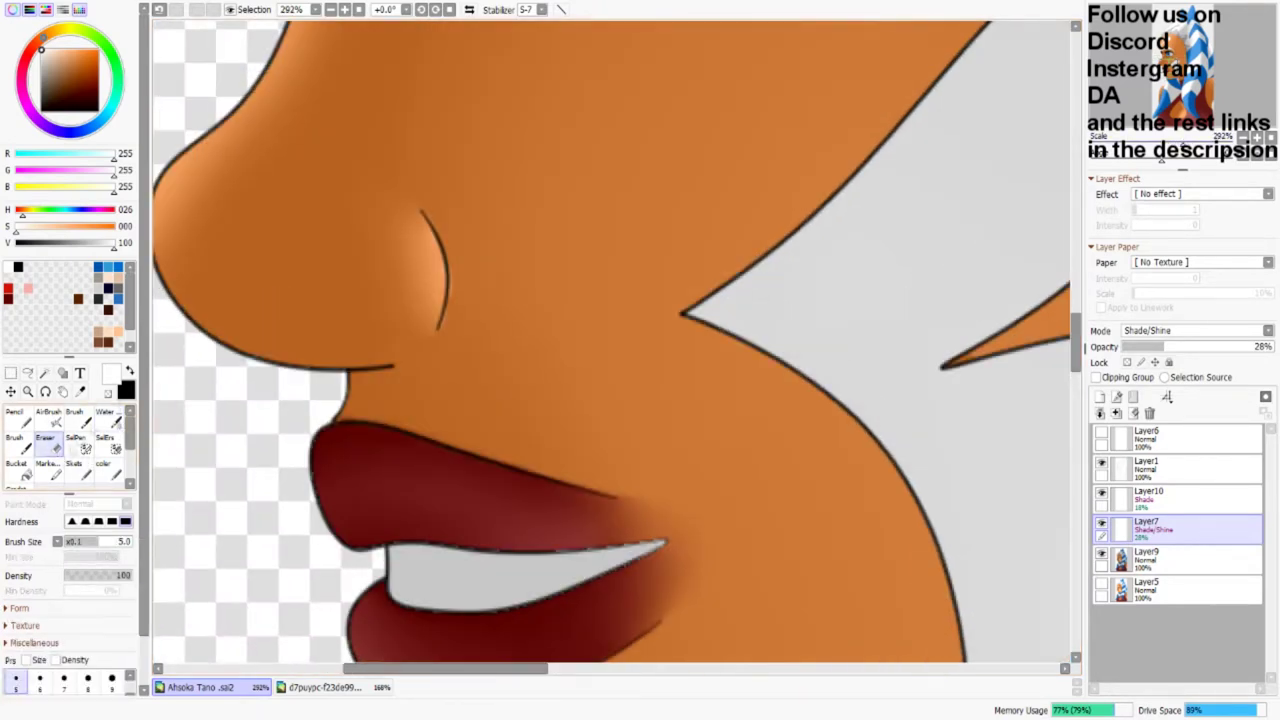
mouse_move(352, 292)
left_mouse_down()
mouse_move(371, 271)
mouse_move(428, 285)
mouse_move(452, 270)
left_mouse_up()
Step: Sample the orange skin beside the nostril and soften the crease highlight with the Water brush at size 12
left_click(460, 271, "alt")
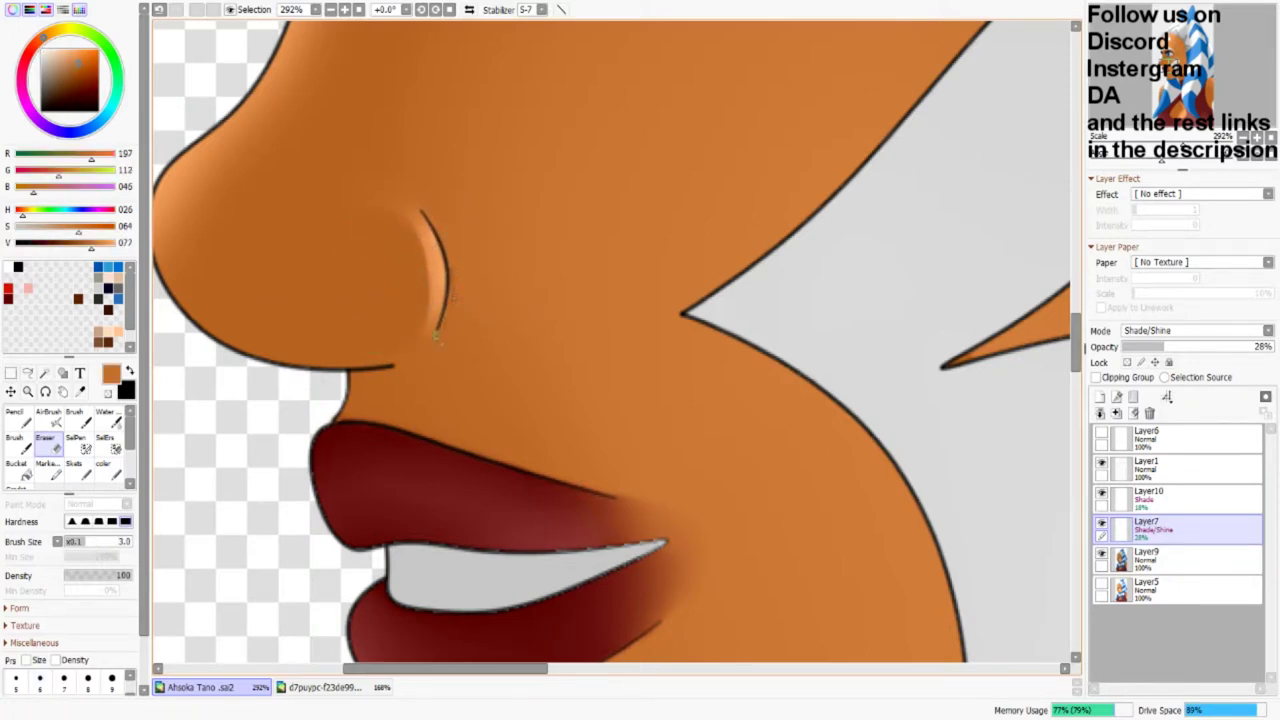
key("s")
key("c")
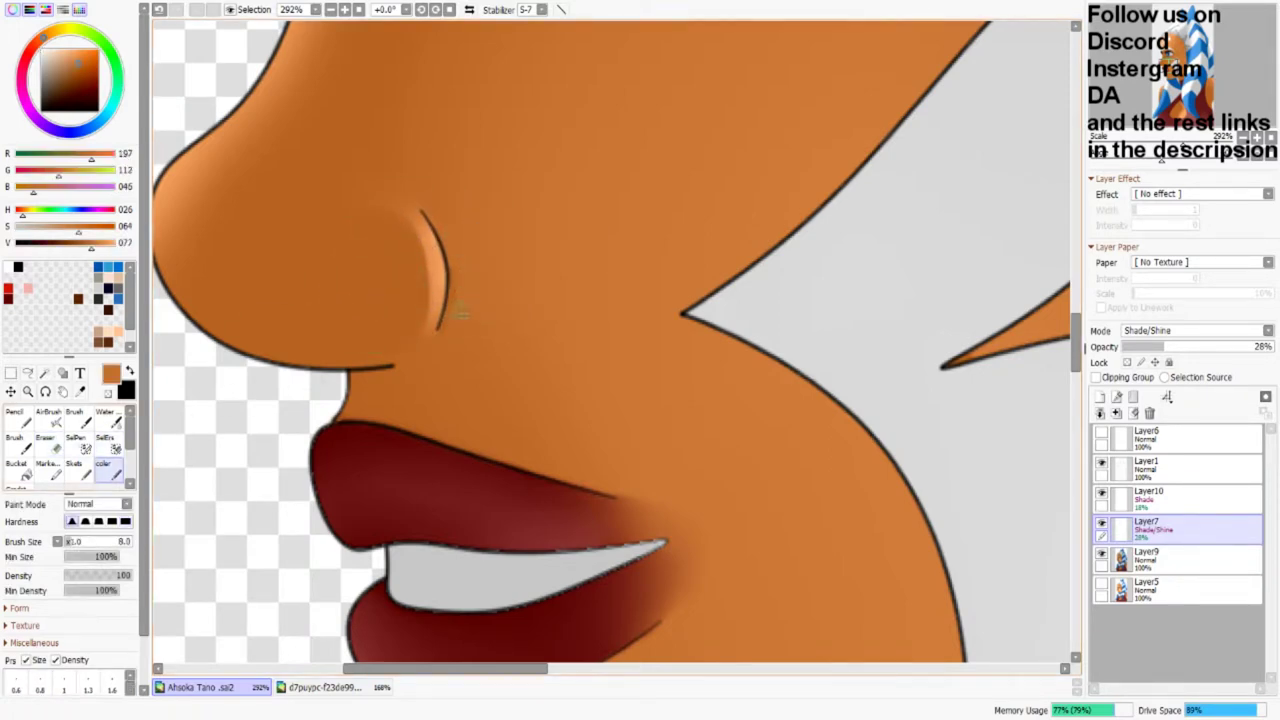
left_click(103, 420)
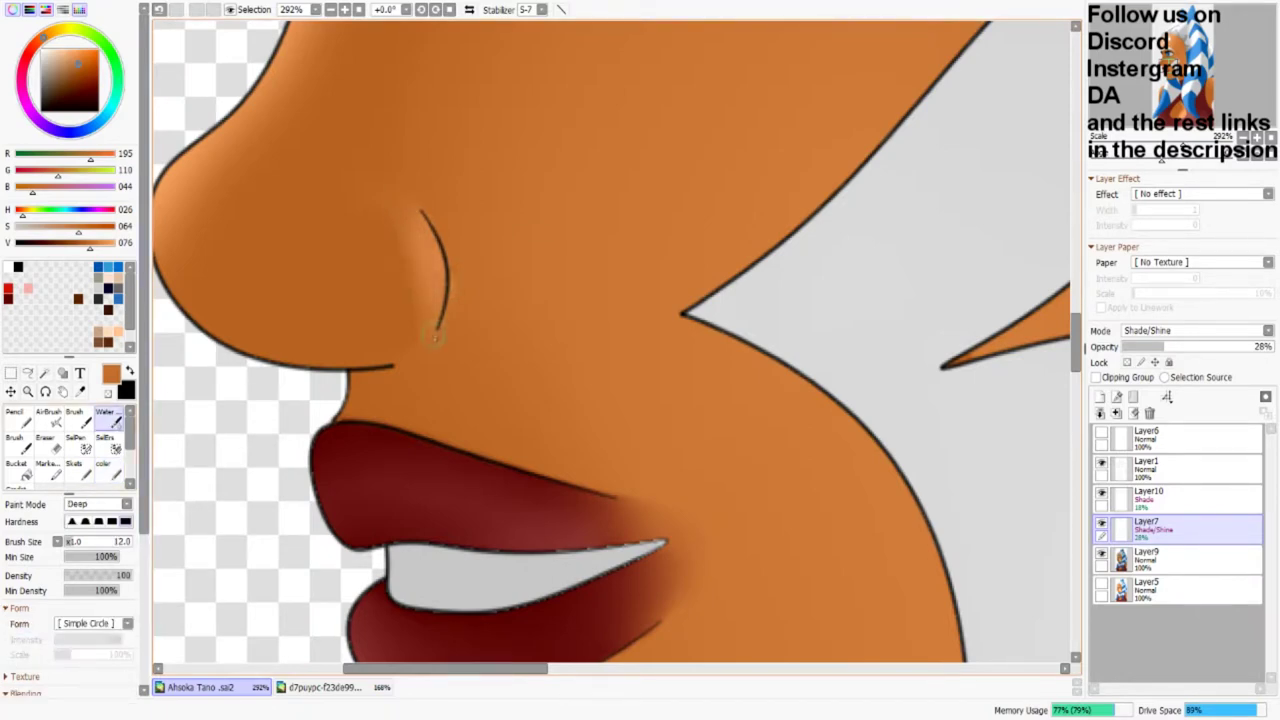
left_click(1178, 497)
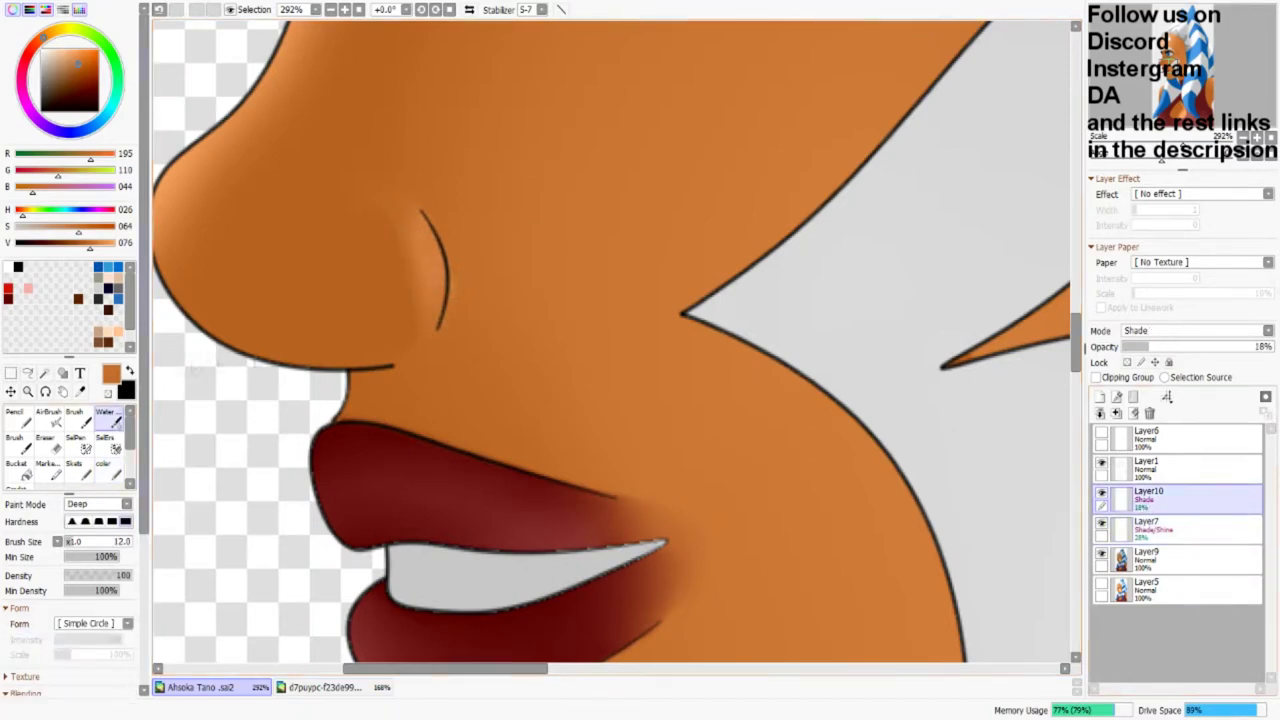
key("k")
left_click_drag(481, 346, 217, 308)
left_click(1178, 527)
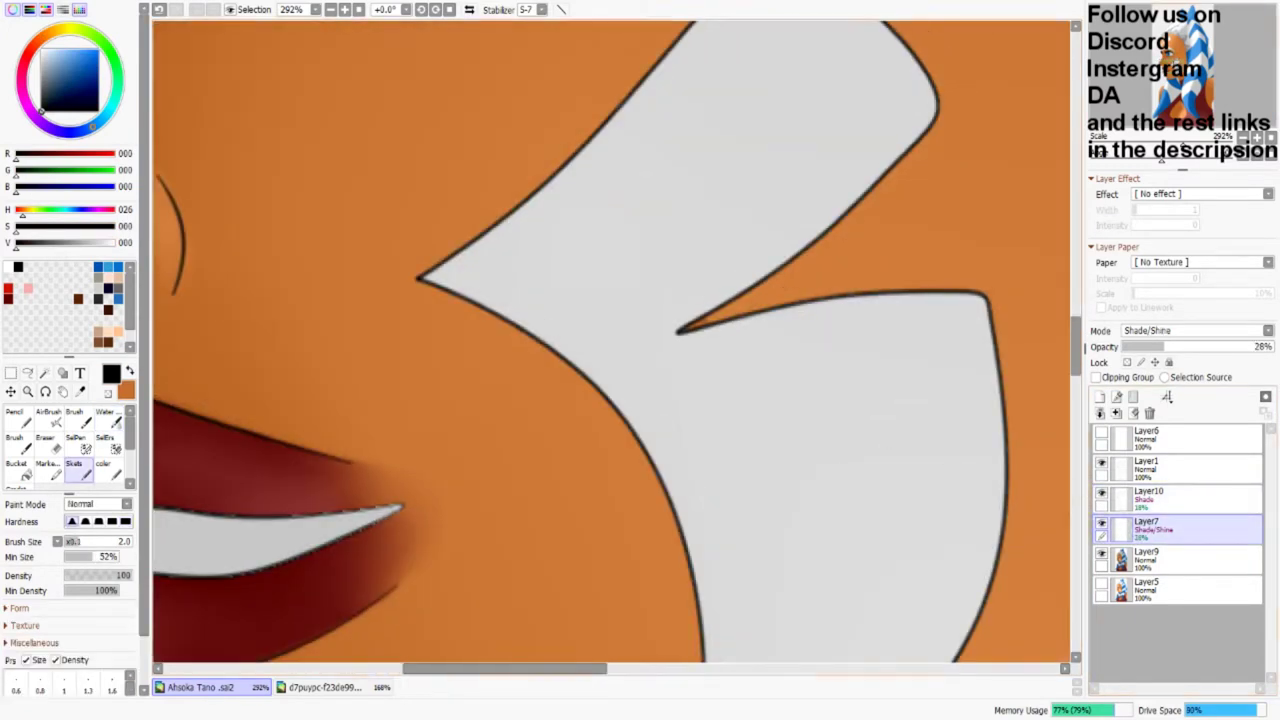
key("x")
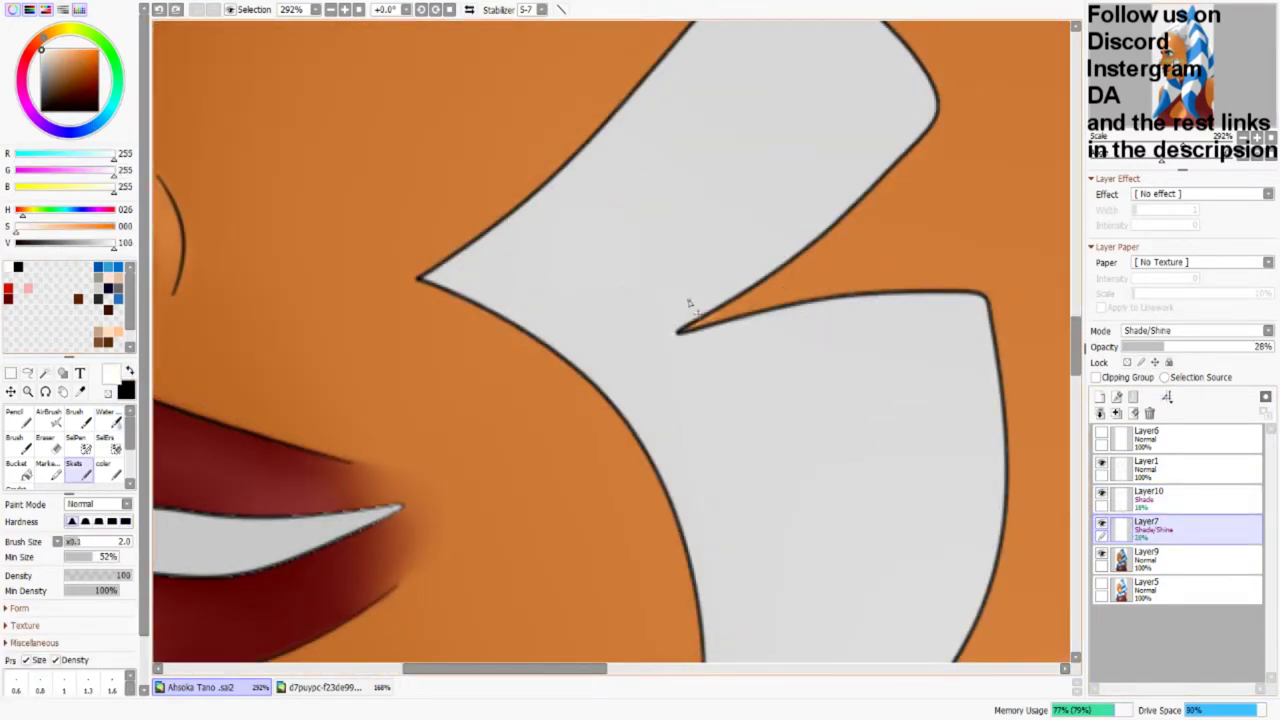
key("bracketright")
scroll(703, 307, "up", 3)
key("bracketright")
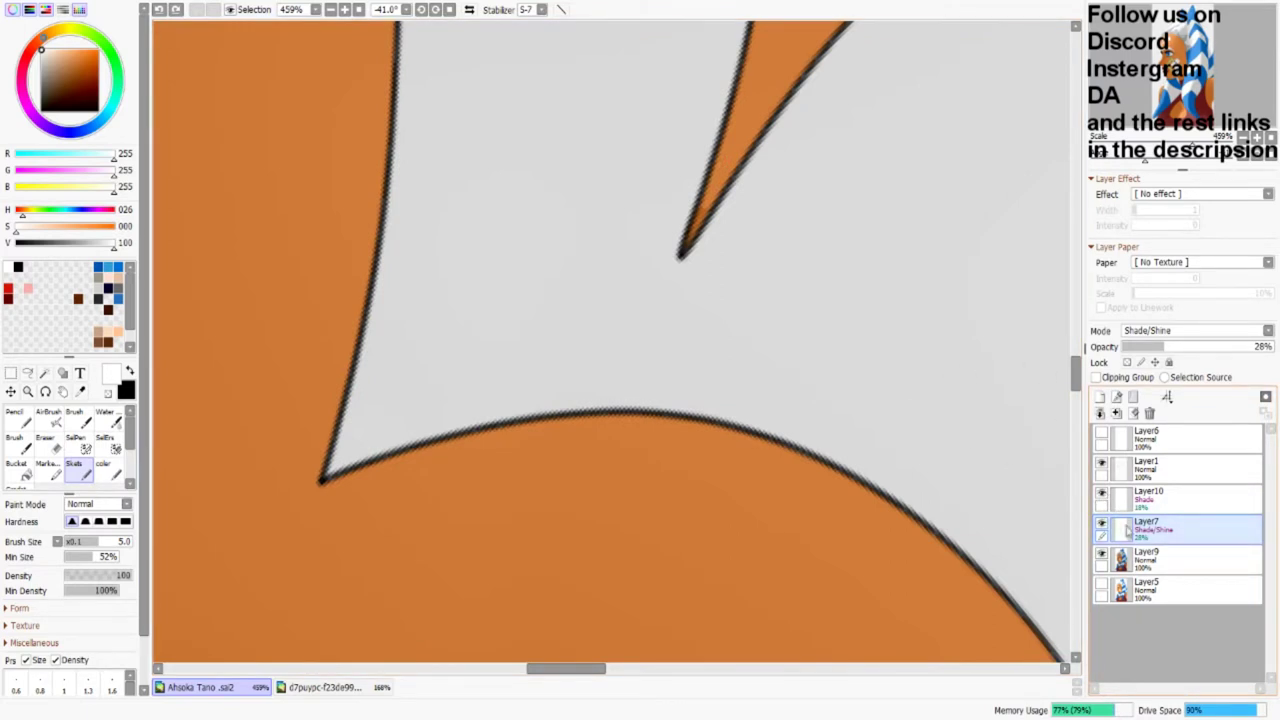
key("c")
key("End")
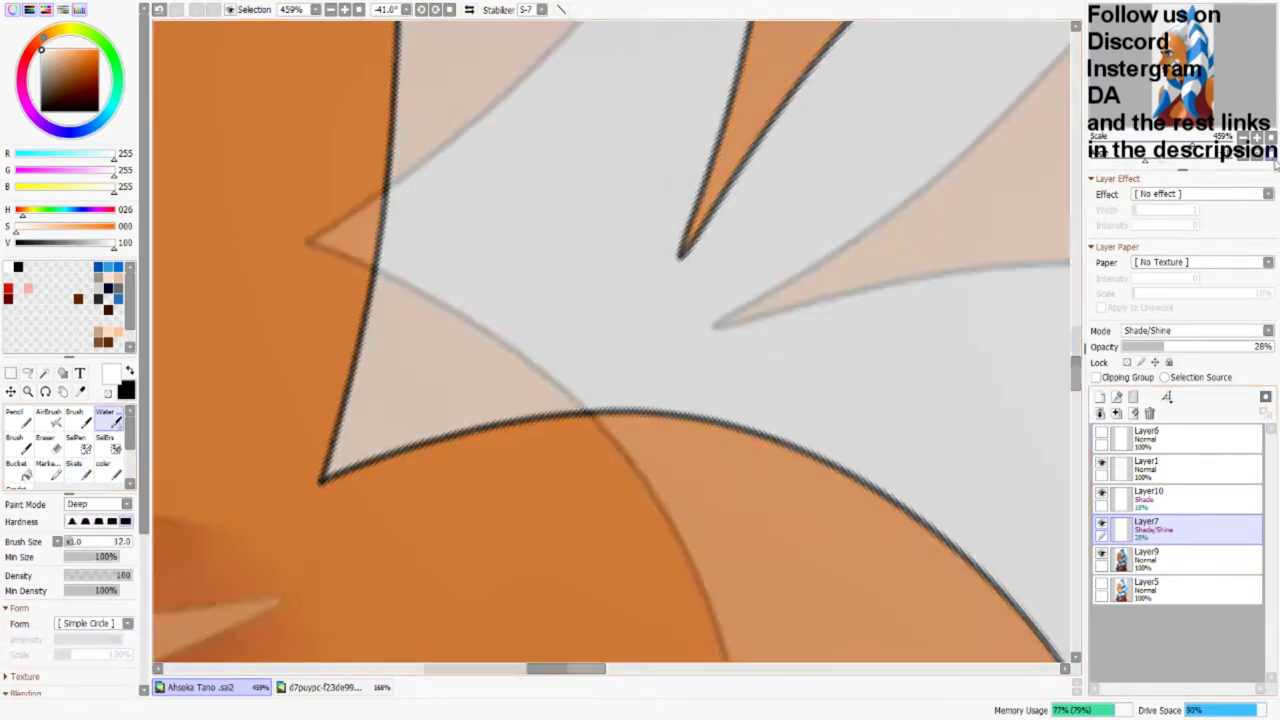
scroll(464, 317, "down", 3)
Step: Try to paint a thin black smile line from beside the nostril toward the mouth corner on Layer10
key("ctrl+Up")
key("b")
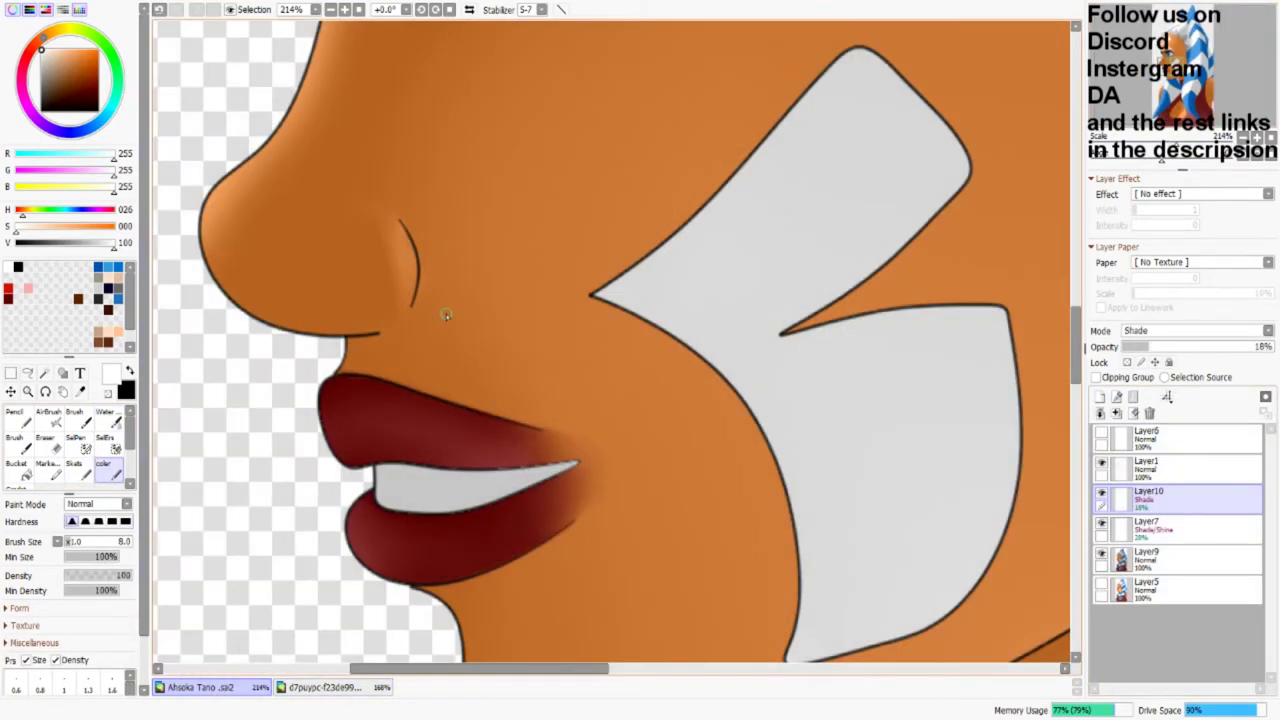
key("s")
key("x")
mouse_move(440, 318)
left_mouse_down()
mouse_move(495, 318)
mouse_move(640, 408)
left_mouse_up()
scroll(612, 340, "down", 1)
scroll(403, 299, "up", 1)
key("ctrl+z")
mouse_move(416, 315)
left_mouse_down()
mouse_move(555, 352)
mouse_move(630, 402)
left_mouse_up()
key("ctrl+z")
Step: Paint a curved black smile line from beside the nostril past the mouth corner on Layer10 with the Skats brush at size 10
key("bracketright")
key("bracketright")
key("bracketright")
key("bracketright")
left_click_drag(416, 322, 678, 443)
key("ctrl+z")
left_click_drag(1200, 142, 1165, 142)
key("Delete")
key("Delete")
key("Delete")
key("Delete")
key("Delete")
key("Delete")
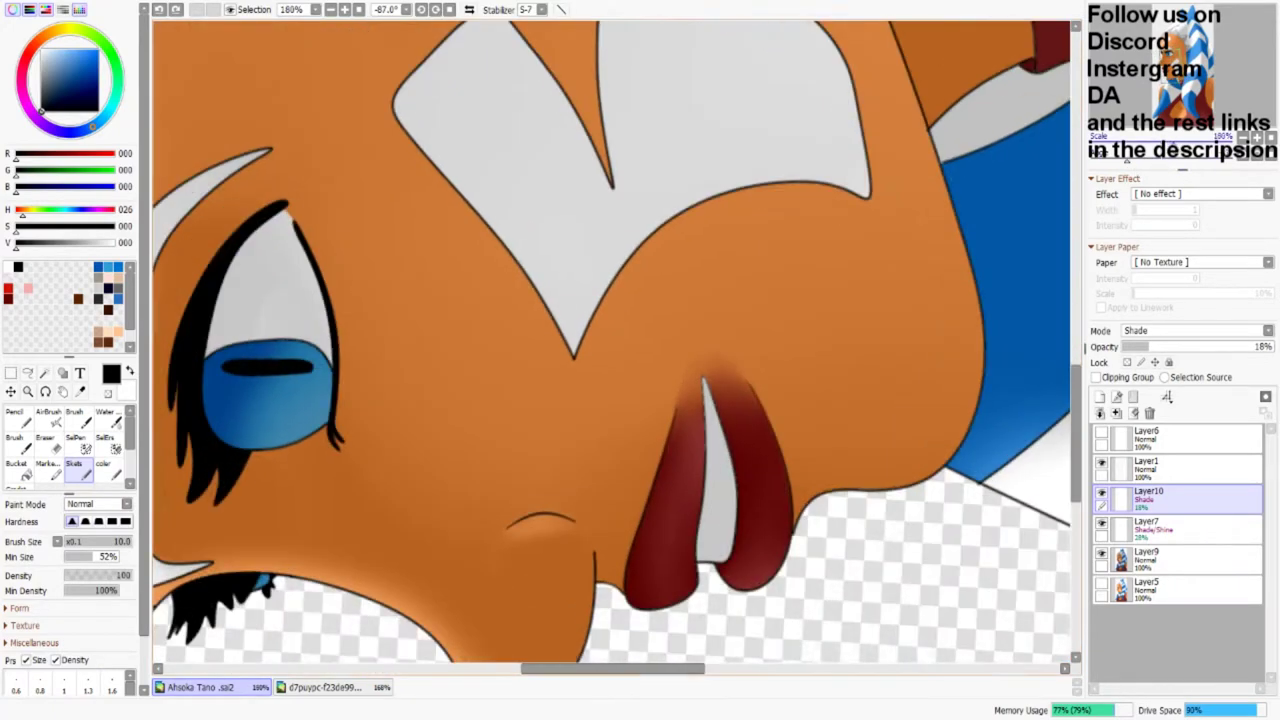
mouse_move(588, 500)
left_mouse_down()
mouse_move(590, 438)
mouse_move(664, 290)
left_mouse_up()
key("Home")
Step: Transform the smile line so it tilts more steeply and sits closer to the mouth corner
key("b")
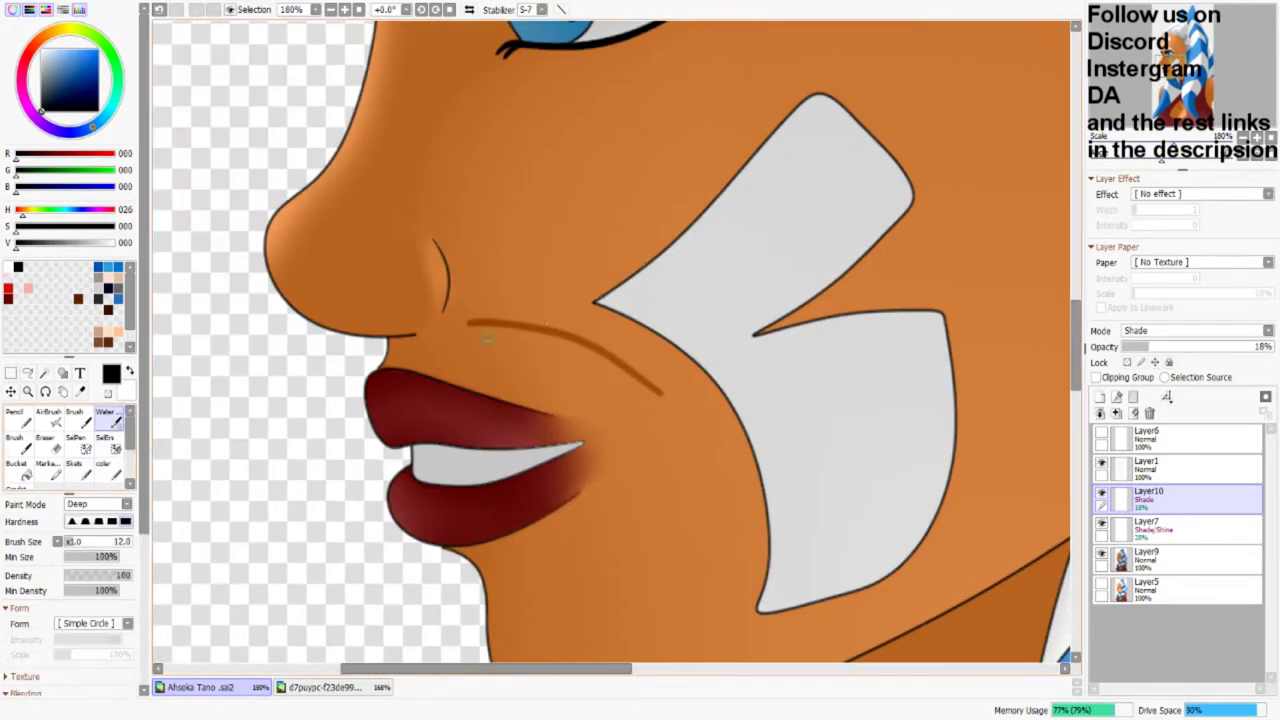
left_click_drag(1175, 142, 1212, 142)
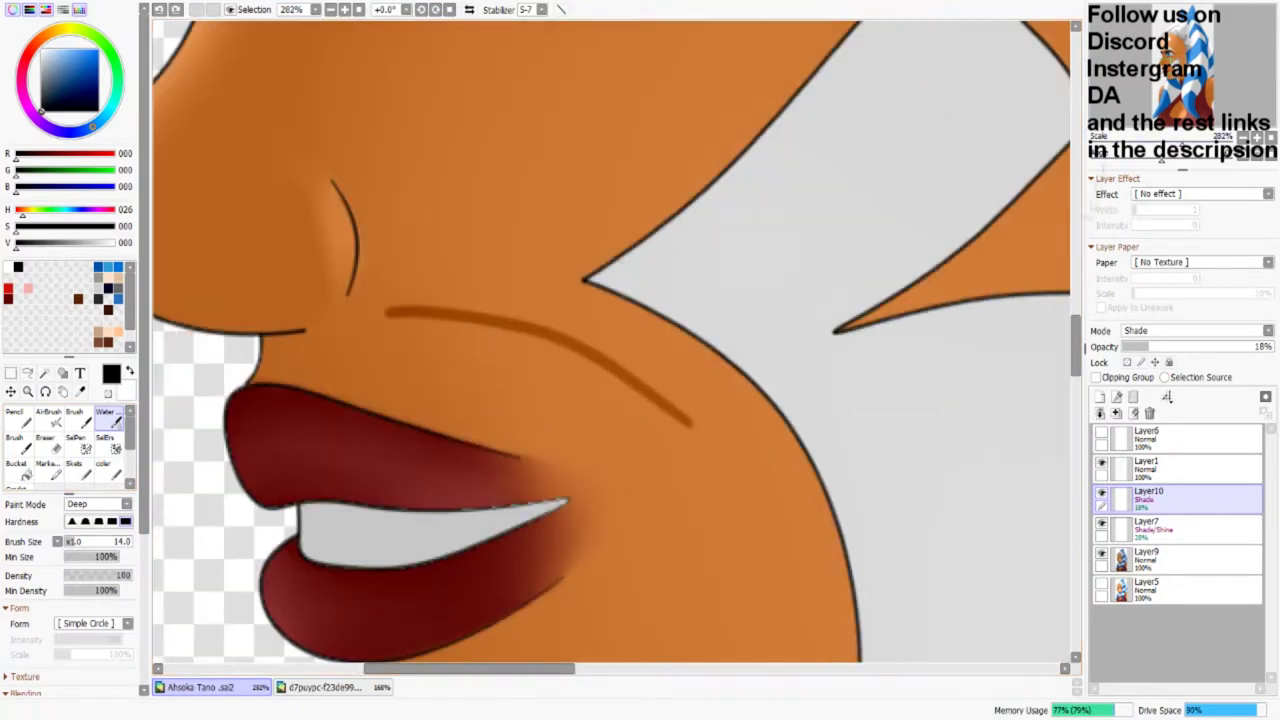
key("ctrl+t")
mouse_move(562, 402)
left_mouse_down()
mouse_move(570, 437)
mouse_move(544, 441)
left_mouse_up()
mouse_move(666, 503)
left_mouse_down()
mouse_move(668, 456)
mouse_move(652, 448)
left_mouse_up()
key("Return")
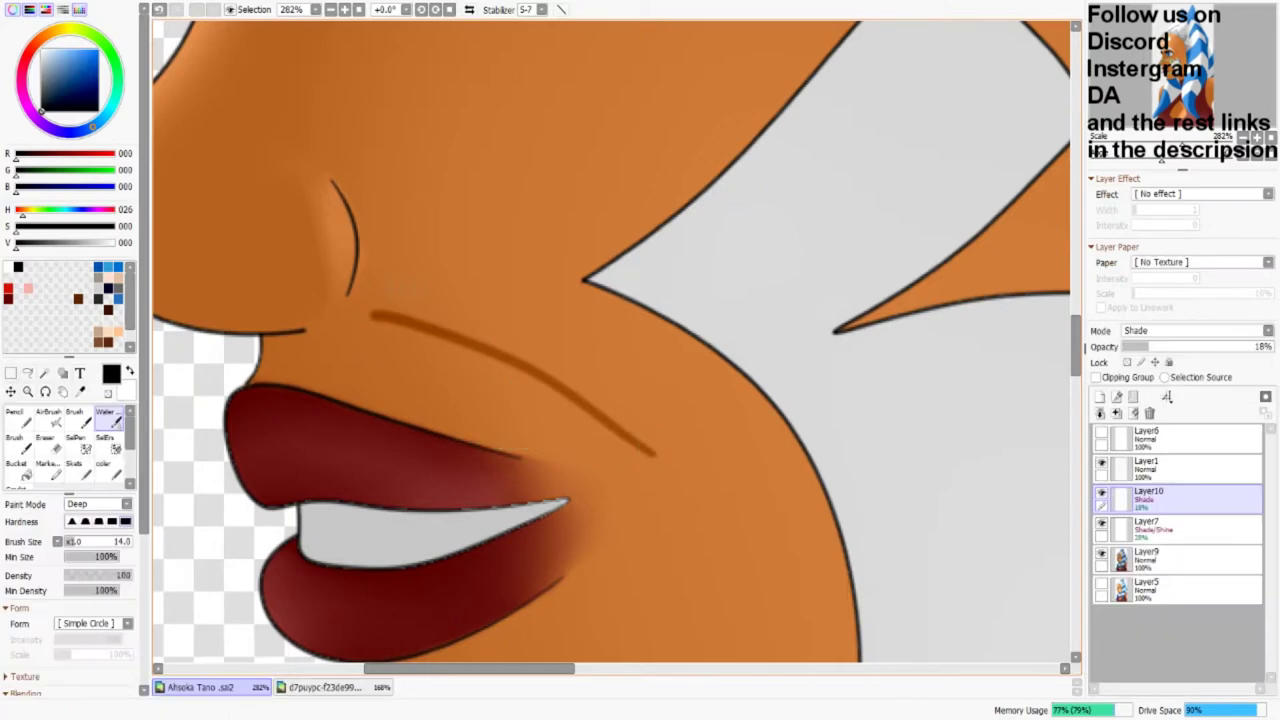
Step: Blend the smile line into a soft cheek shadow with the Water brush at size 14
scroll(440, 312, "up", 2)
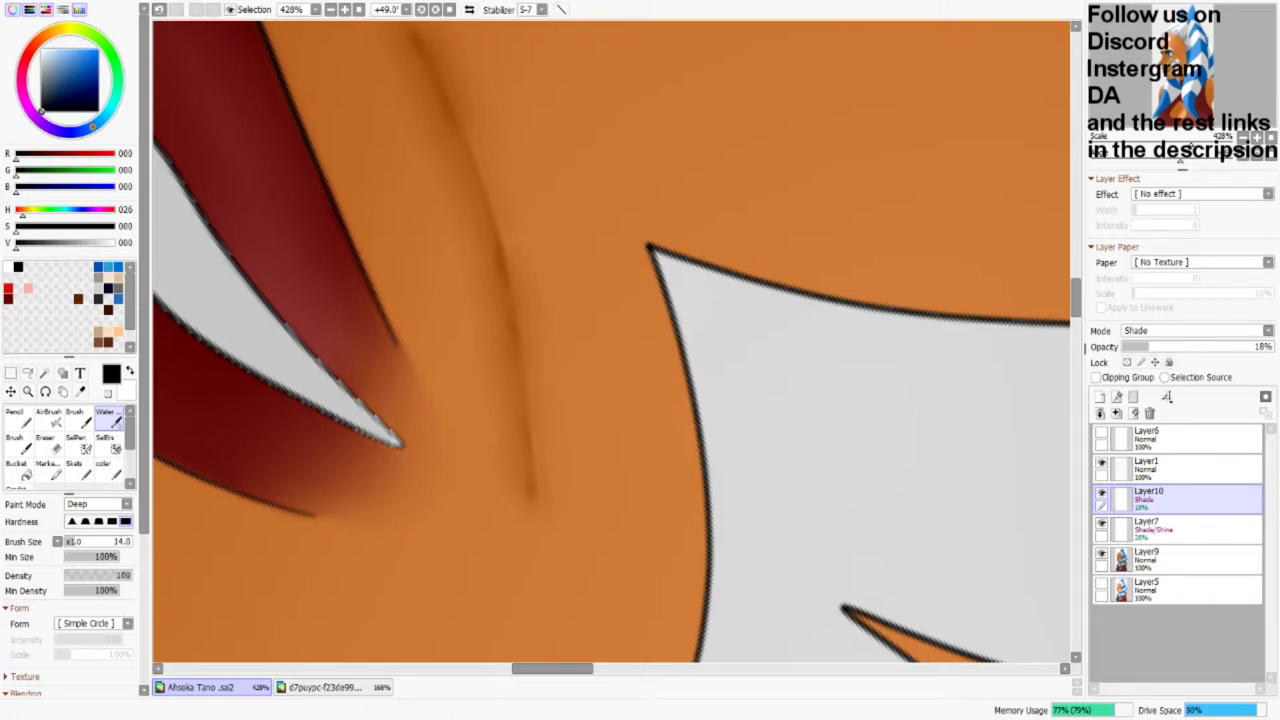
mouse_move(474, 229)
left_mouse_down()
mouse_move(512, 372)
mouse_move(519, 489)
left_mouse_up()
mouse_move(450, 148)
left_mouse_down()
mouse_move(567, 407)
mouse_move(470, 380)
mouse_move(372, 285)
left_mouse_up()
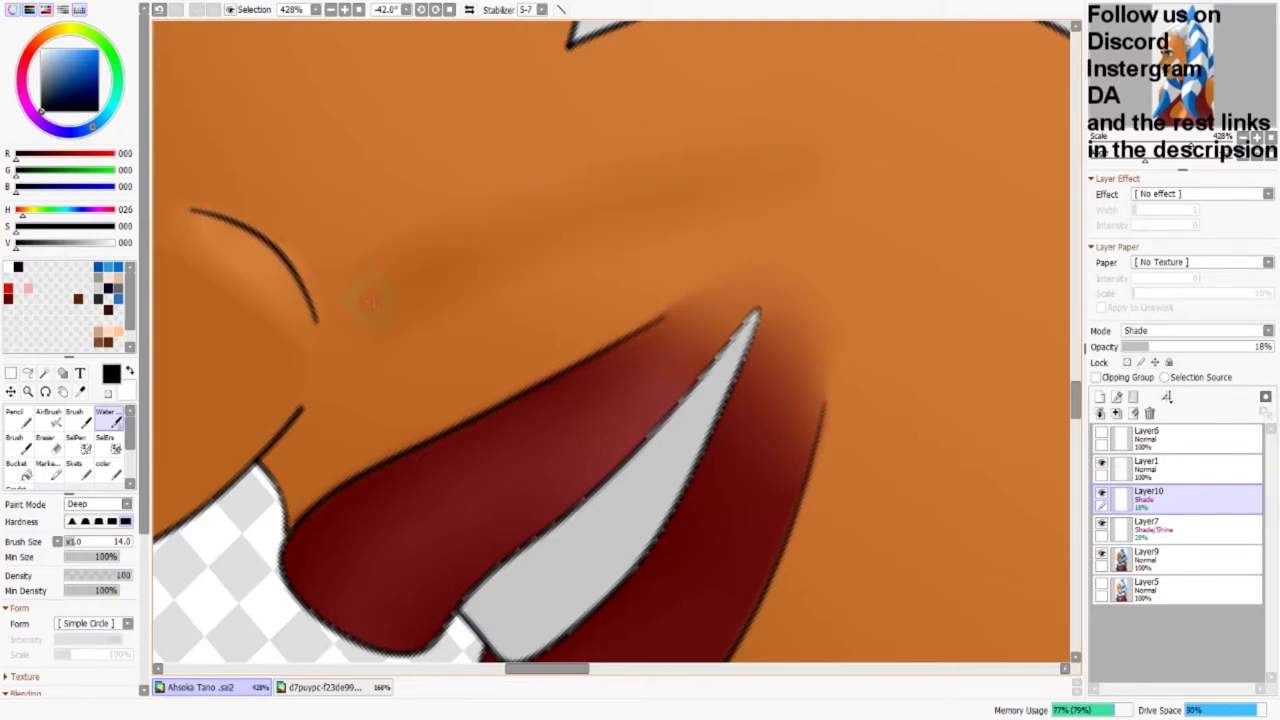
key("Delete")
Step: Move Layer10 below Layer7 and smooth the smile-line shadow beside the nostril with the Water brush at size 25
scroll(600, 350, "down", 3)
left_click_drag(1147, 540, 1147, 540)
left_click_drag(505, 318, 520, 318)
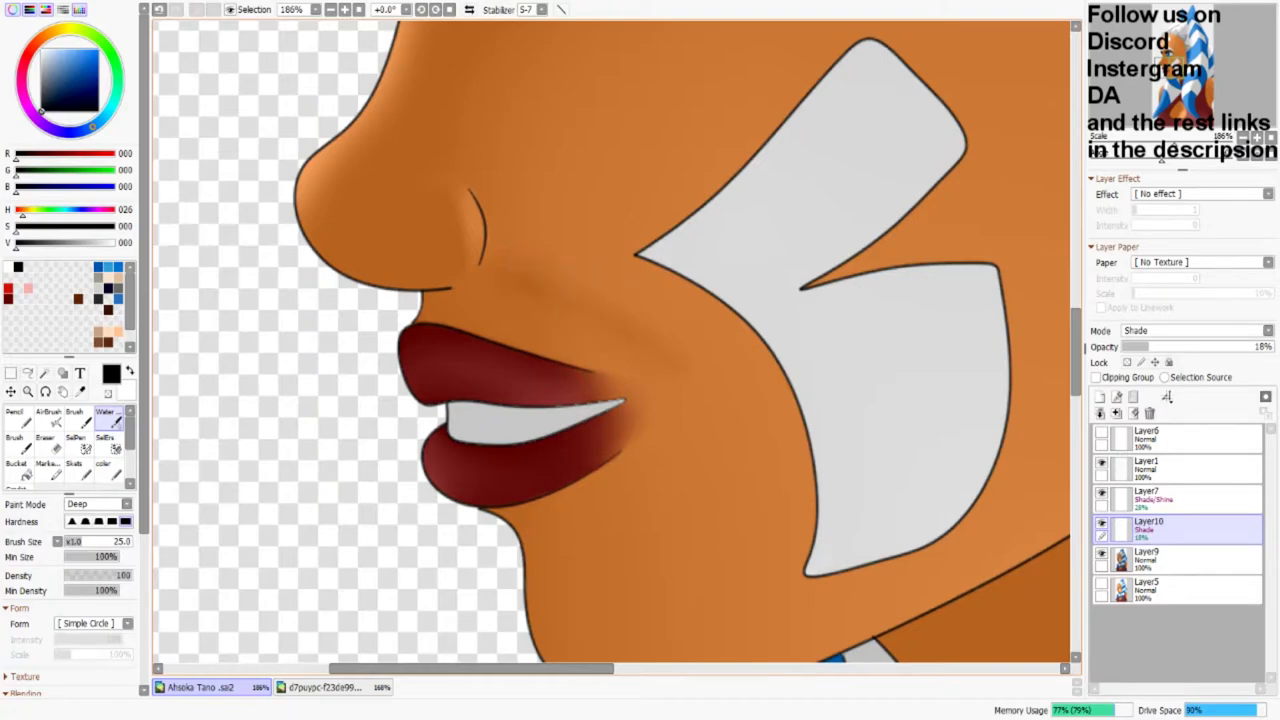
scroll(635, 320, "down", 3)
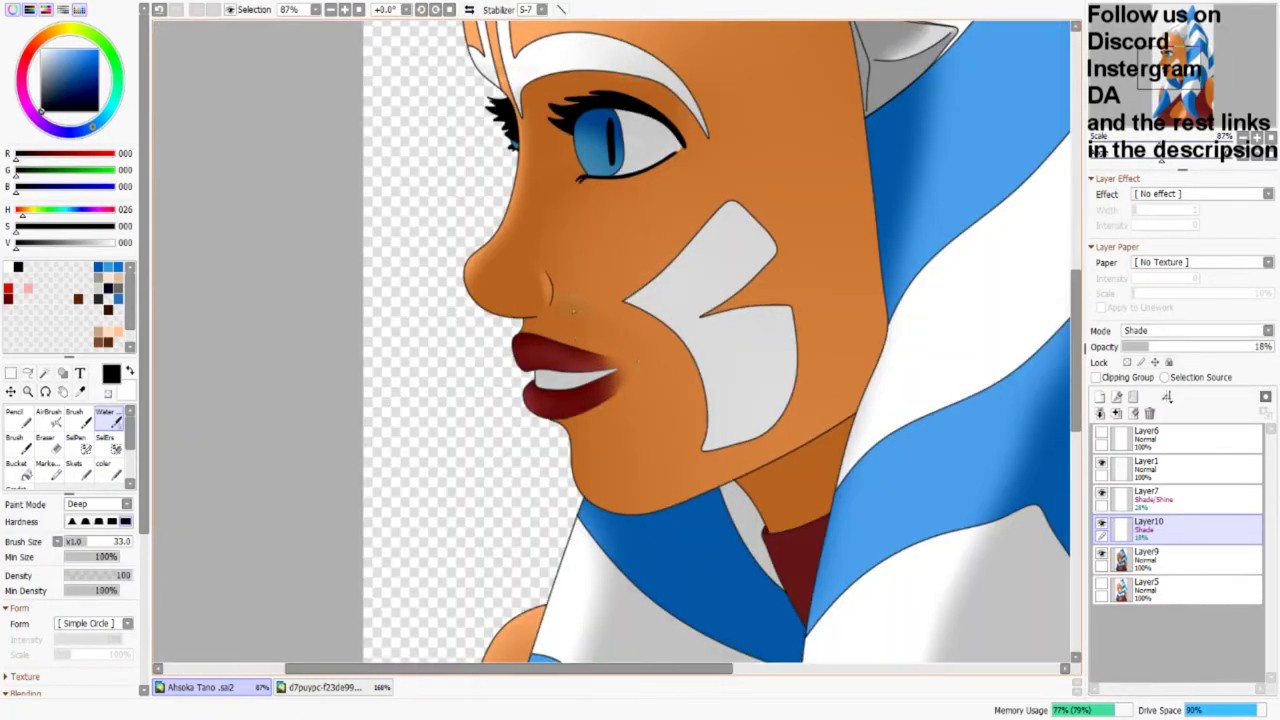
Step: Select the face area from Layer1 with the Magic Wand, protect Layer1 and Layer7 from painting, and make Layer10 active
scroll(637, 360, "up", 4)
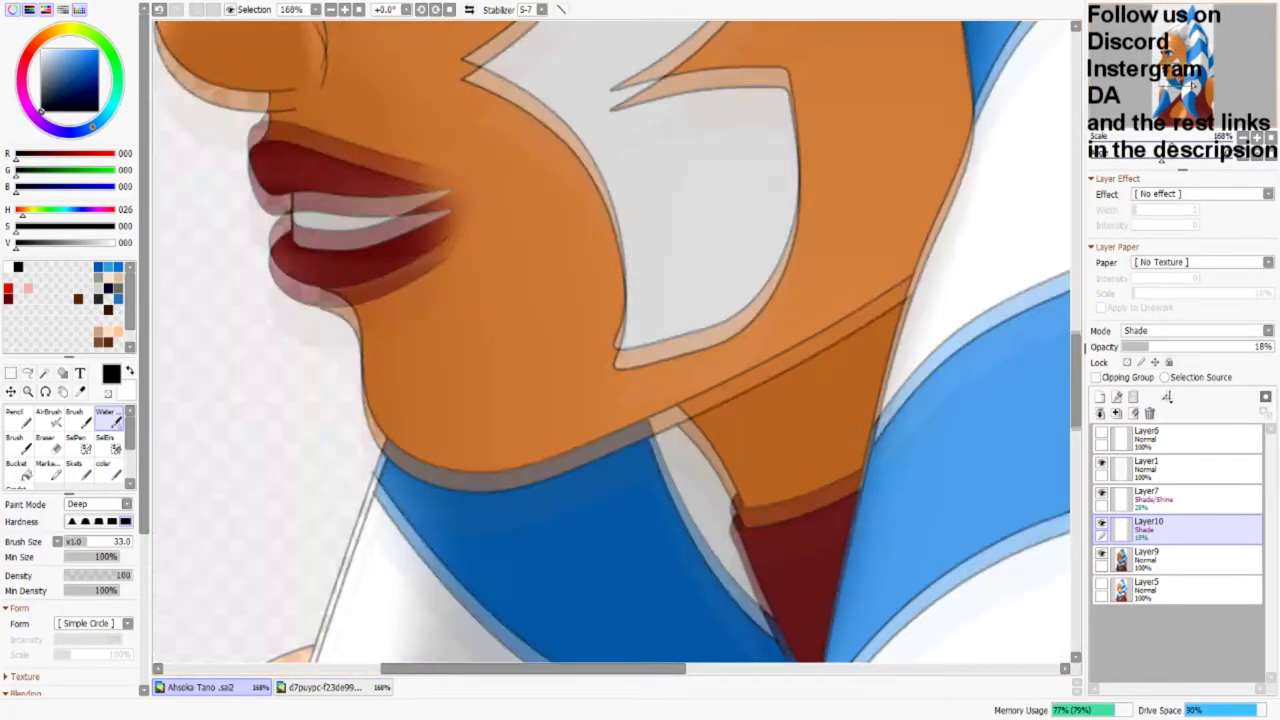
scroll(637, 360, "up", 4)
left_click(1147, 466)
left_click(1141, 362)
key("w")
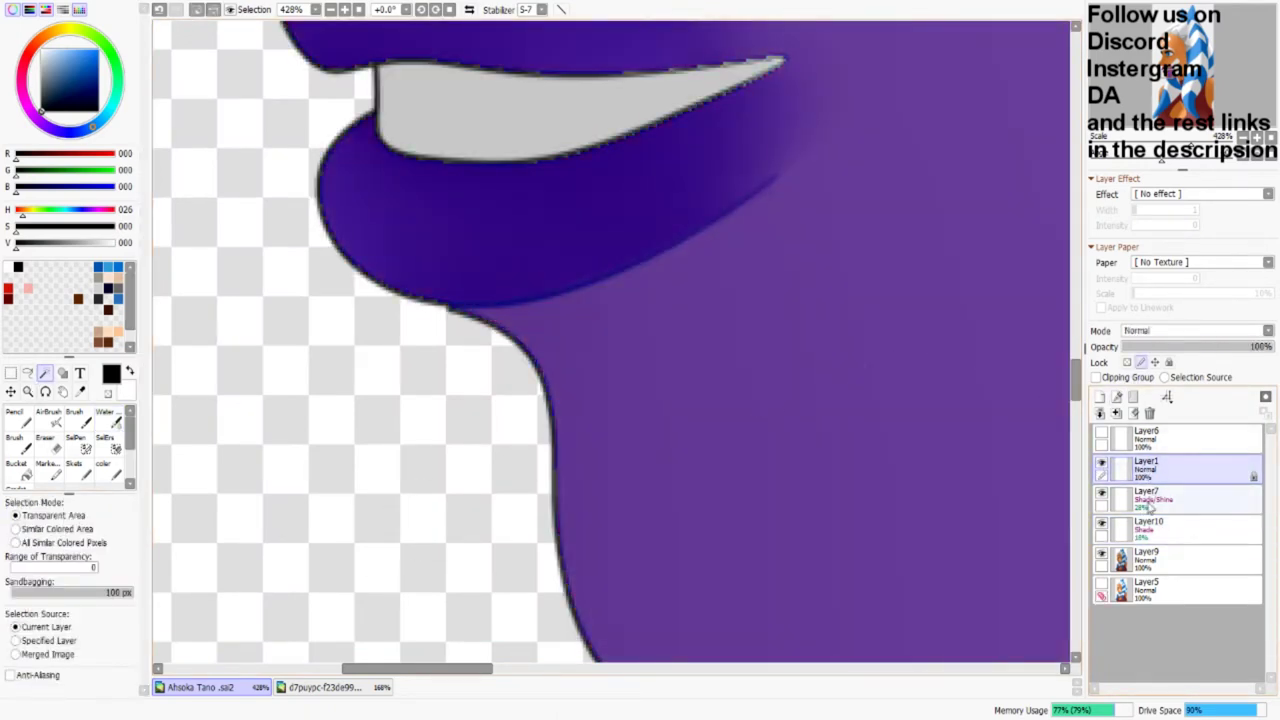
left_click(1147, 497)
left_click(1147, 527)
Step: Paint a black shadow beneath the lower lip on Layer10 and blend it with the Water brush at size 33
key("b")
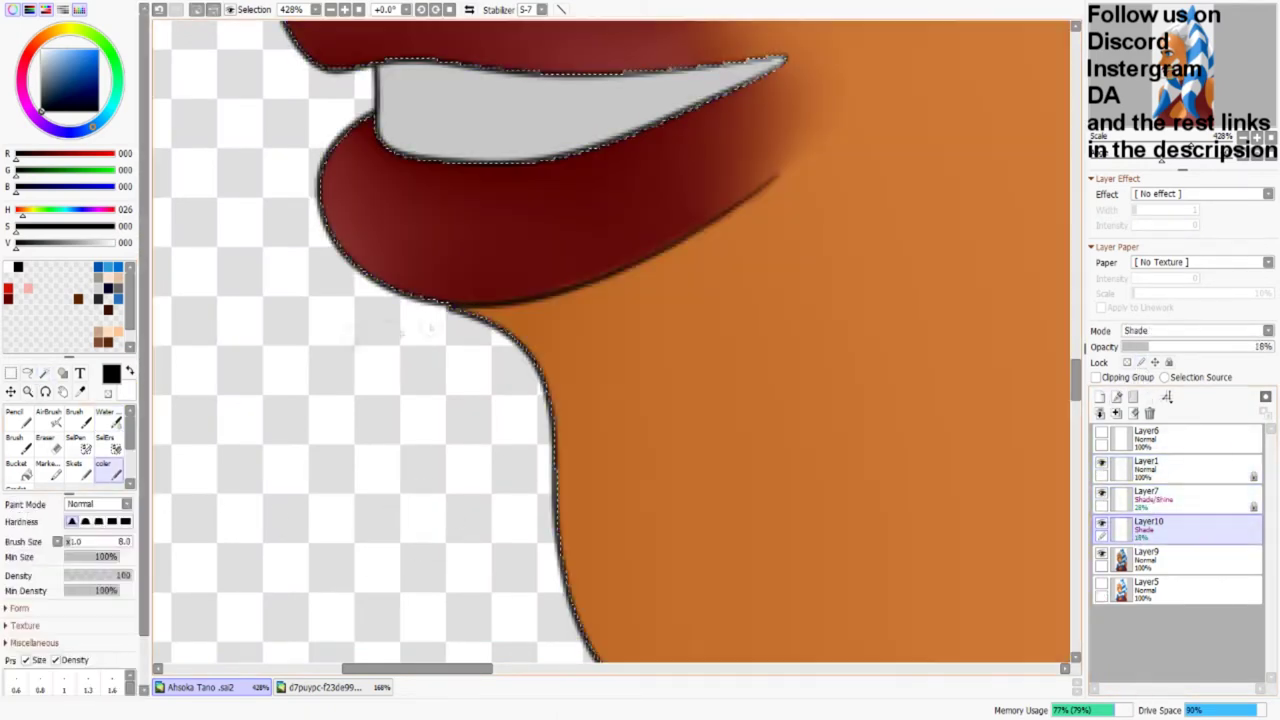
left_click(536, 336)
mouse_move(536, 336)
left_mouse_down()
mouse_move(583, 301)
mouse_move(458, 326)
mouse_move(555, 321)
mouse_move(583, 391)
mouse_move(614, 344)
left_mouse_up()
key("w")
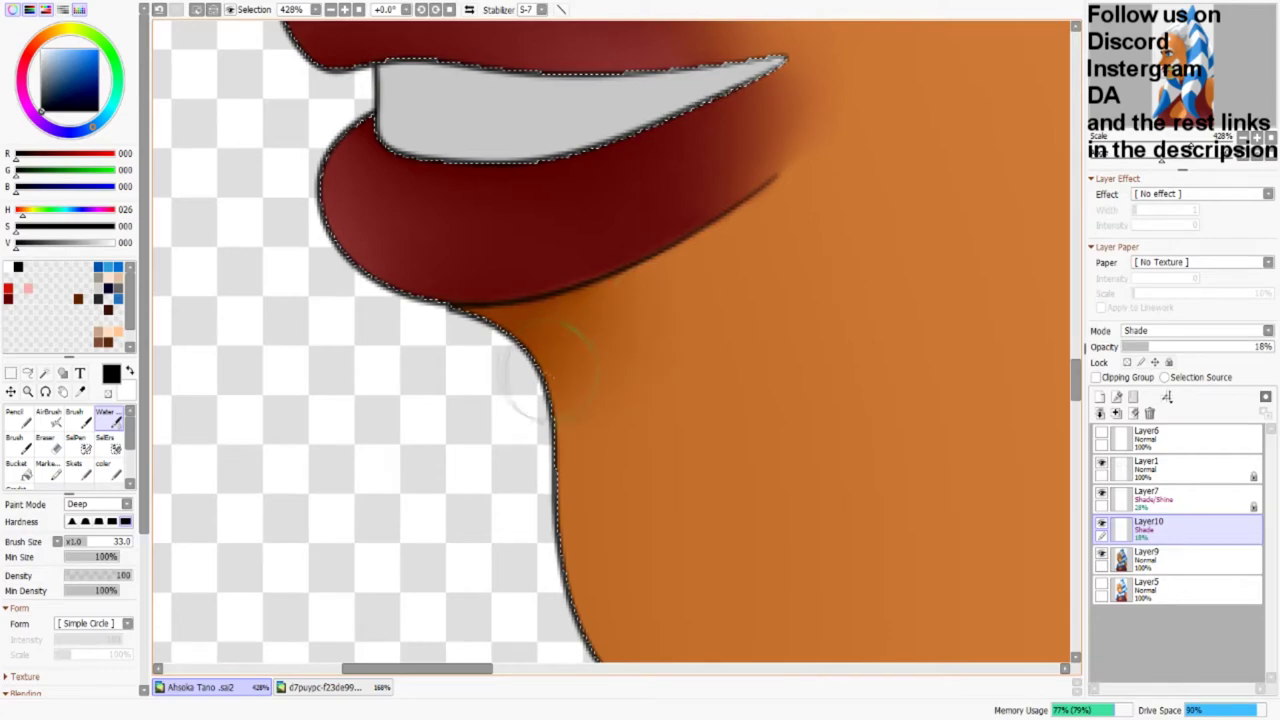
scroll(614, 344, "down", 3)
scroll(614, 344, "up", 3)
scroll(614, 344, "down", 4)
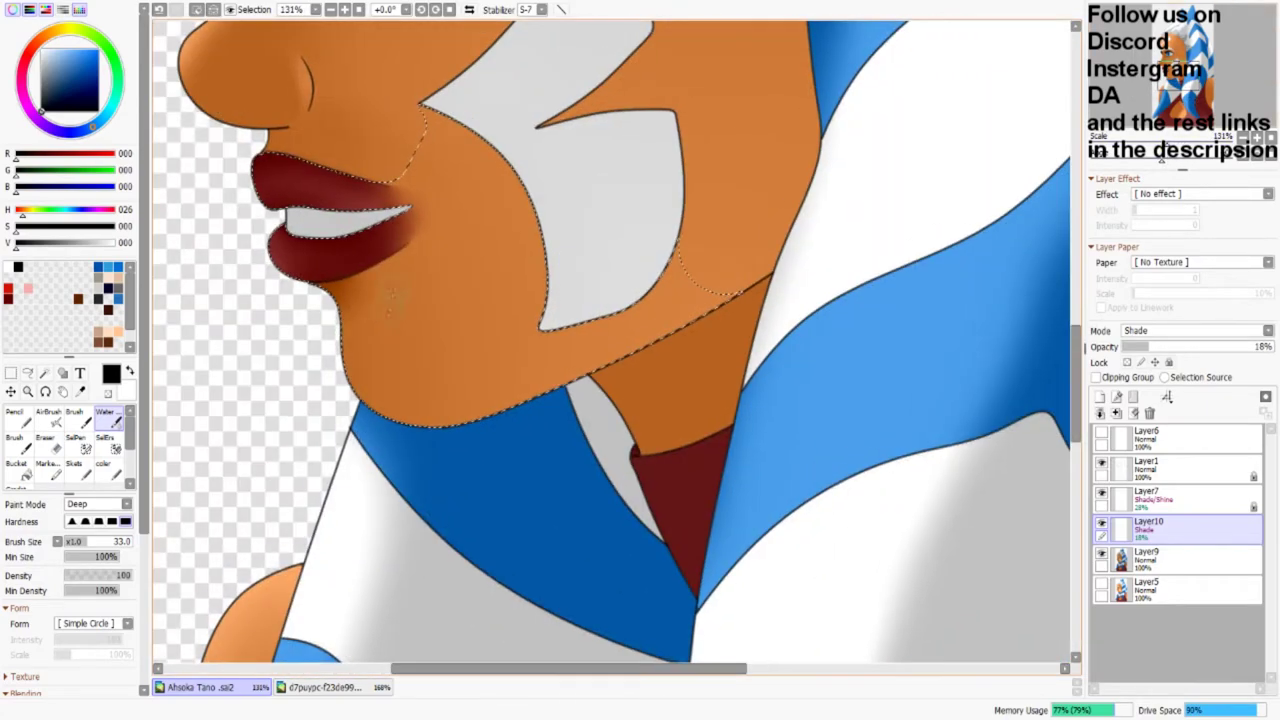
Step: Clear the face selection and select the neck area below the jaw from Layer1 with the Magic Wand
key("b")
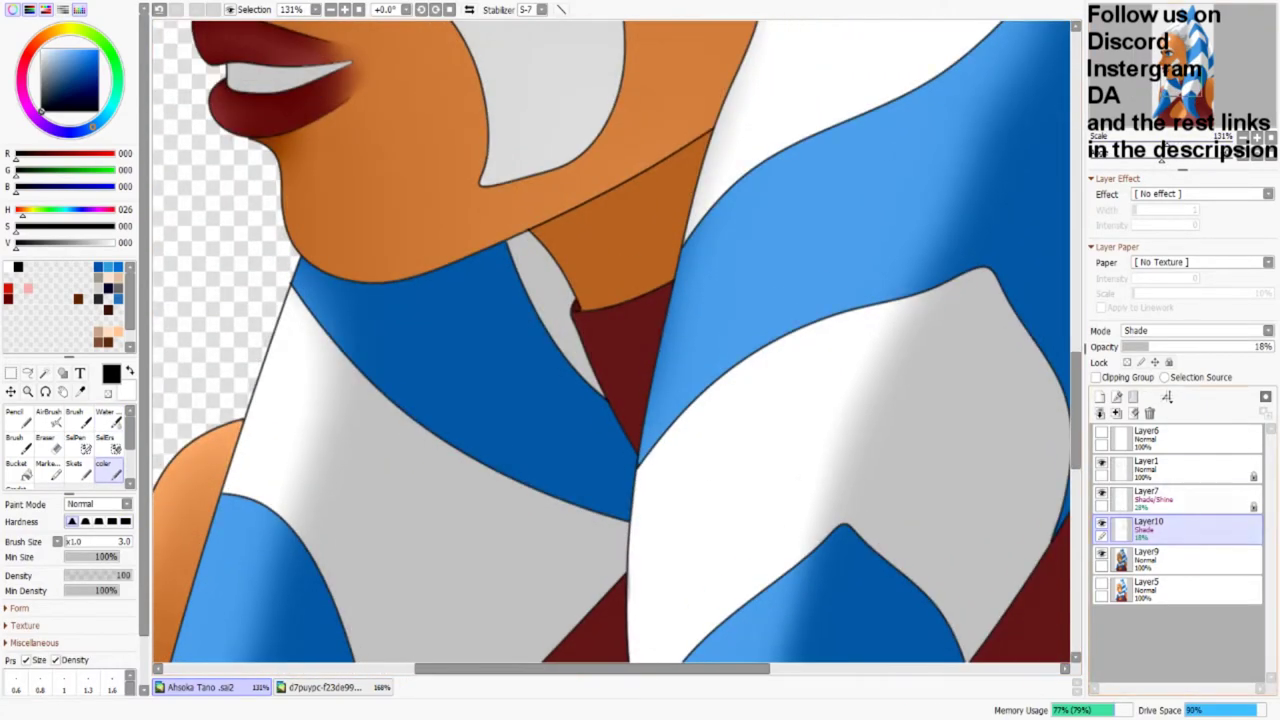
left_click(1145, 468)
left_click(44, 372)
left_click(620, 230)
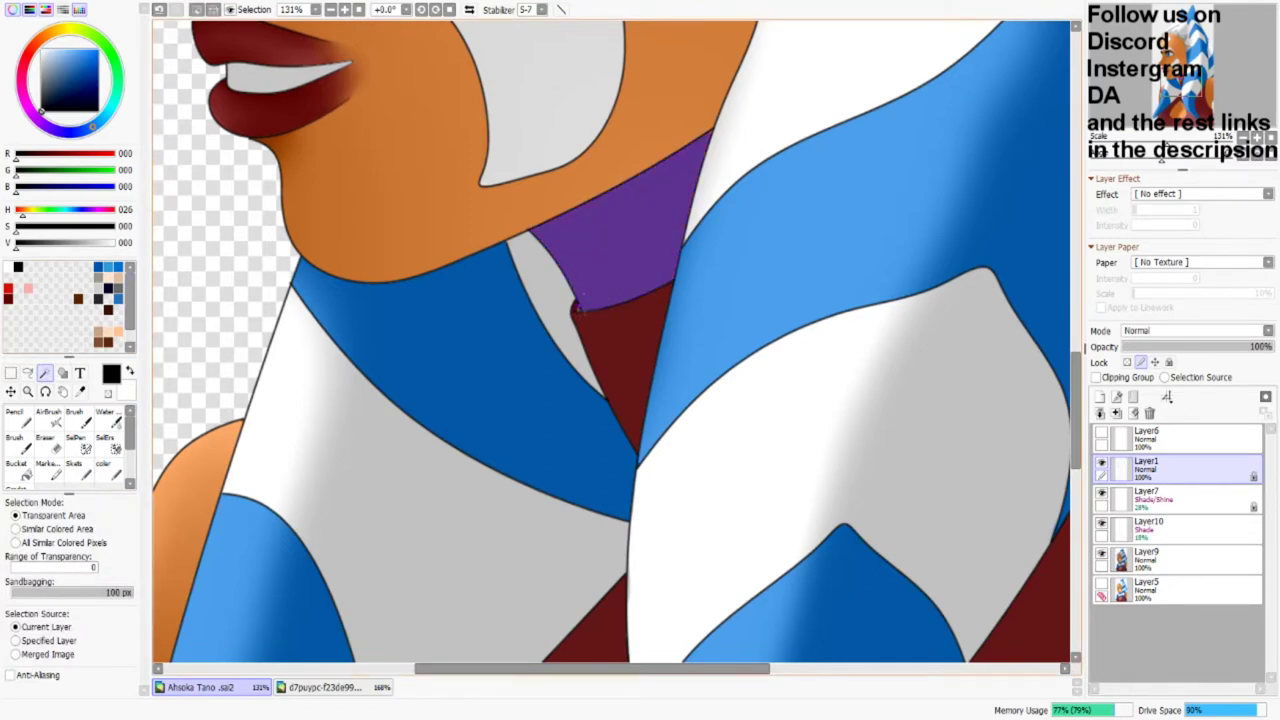
Step: Complete the neck selection's lower corner with the SelPen at size 3 and blend a black shadow into the neck on Layer10 with the Water brush
scroll(592, 336, "up", 4)
key("s")
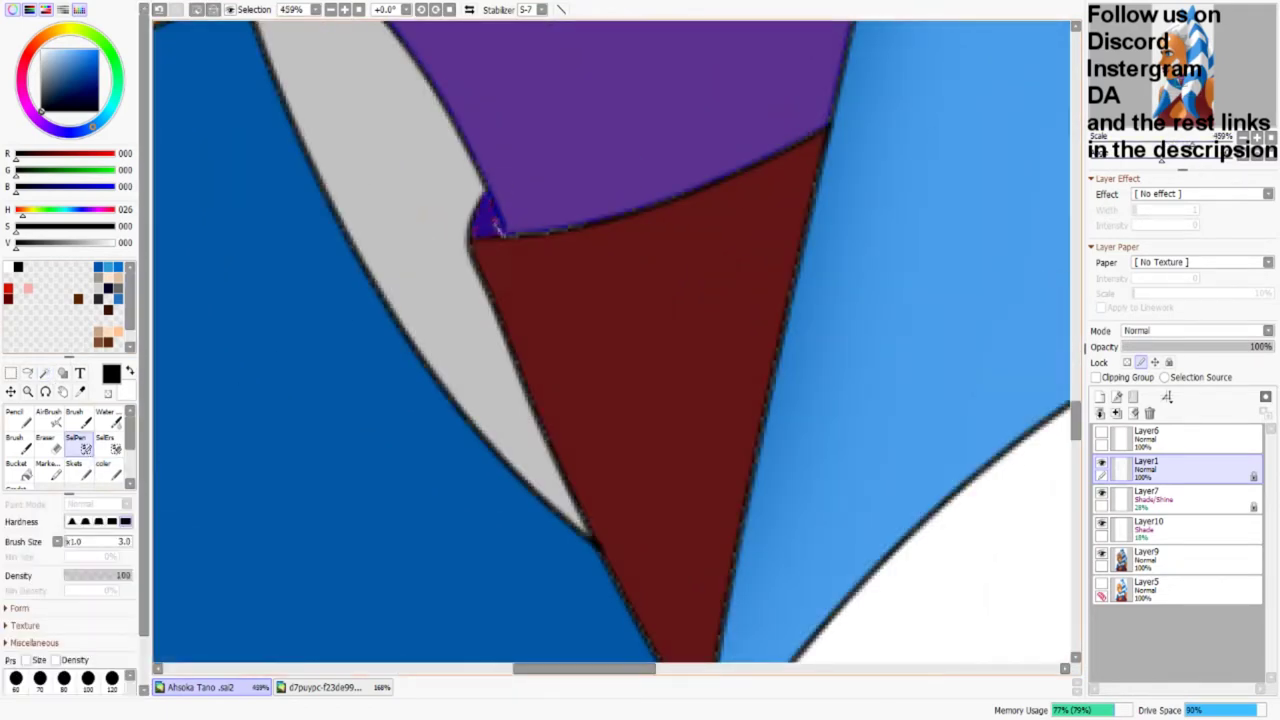
key("b")
left_click(1150, 528)
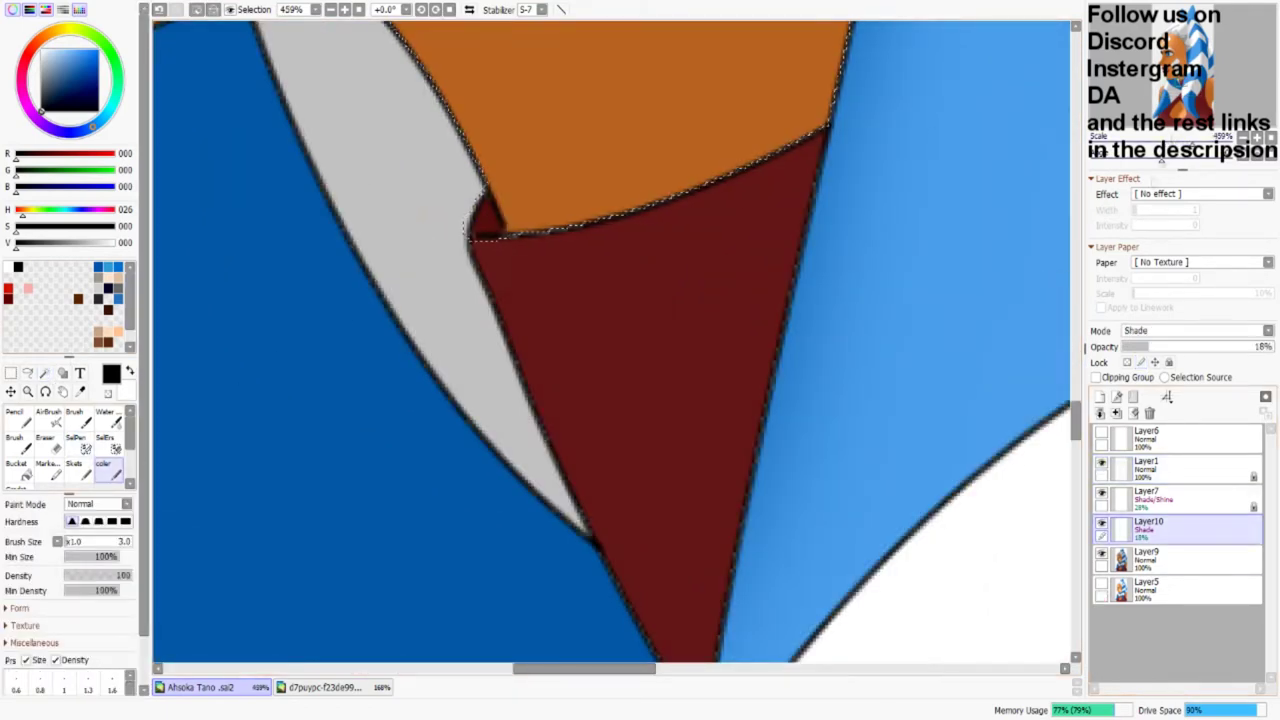
scroll(574, 495, "down", 5)
mouse_move(529, 371)
left_mouse_down()
mouse_move(543, 386)
mouse_move(600, 390)
mouse_move(592, 382)
mouse_move(643, 372)
left_mouse_up()
left_click(110, 415)
scroll(566, 393, "down", 4)
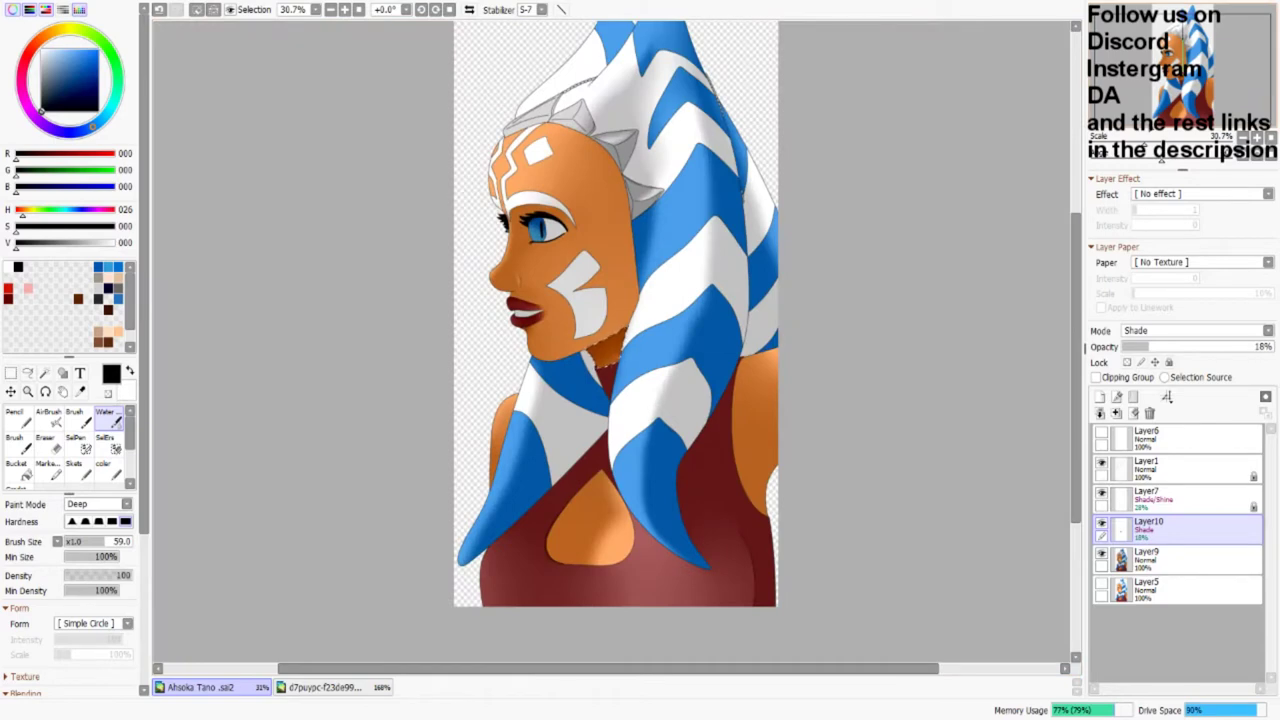
Step: Select the dark red collar area just below the neck from Layer1 with the Magic Wand
scroll(595, 374, "up", 8)
left_click(1146, 497)
left_click(1146, 467)
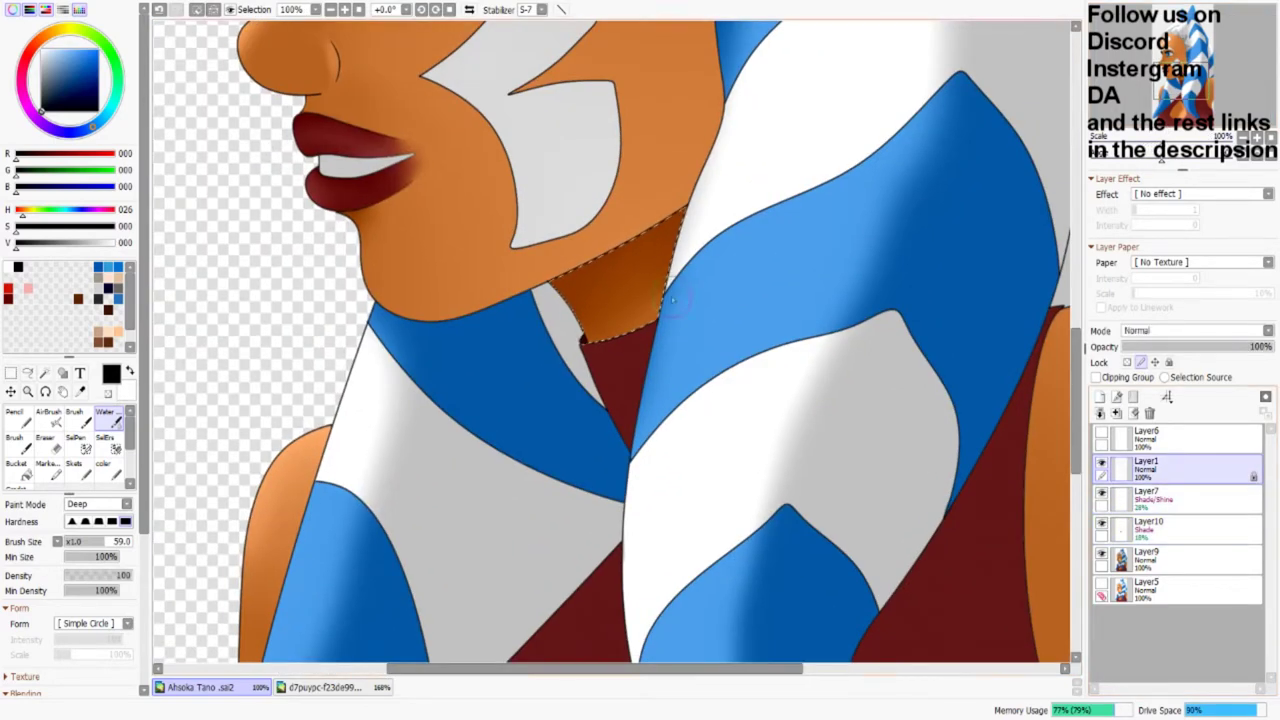
left_click(45, 373)
left_click(615, 275)
Step: Paint a white highlight on the collar on Layer7 with the color brush at size 96 and trim it to the left edge with the Eraser
left_click(103, 463)
left_click(129, 371)
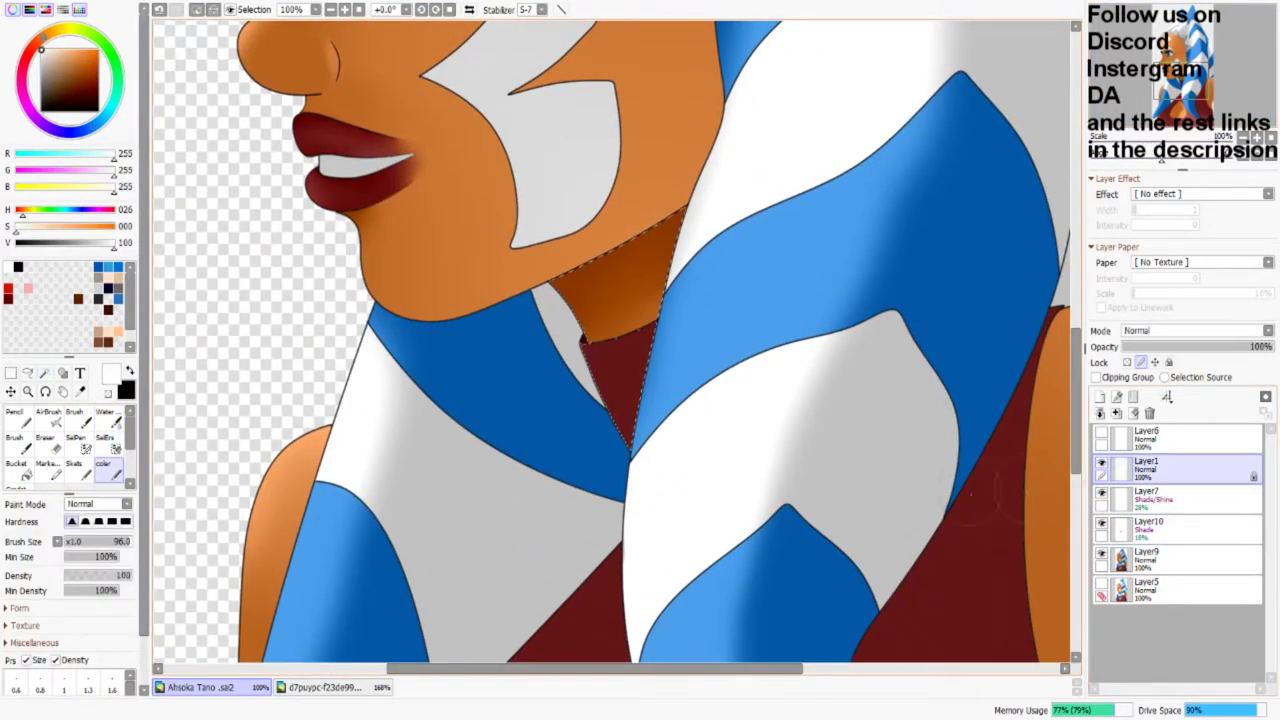
left_click(1146, 497)
mouse_move(548, 357)
left_mouse_down()
mouse_move(598, 392)
mouse_move(628, 446)
left_mouse_up()
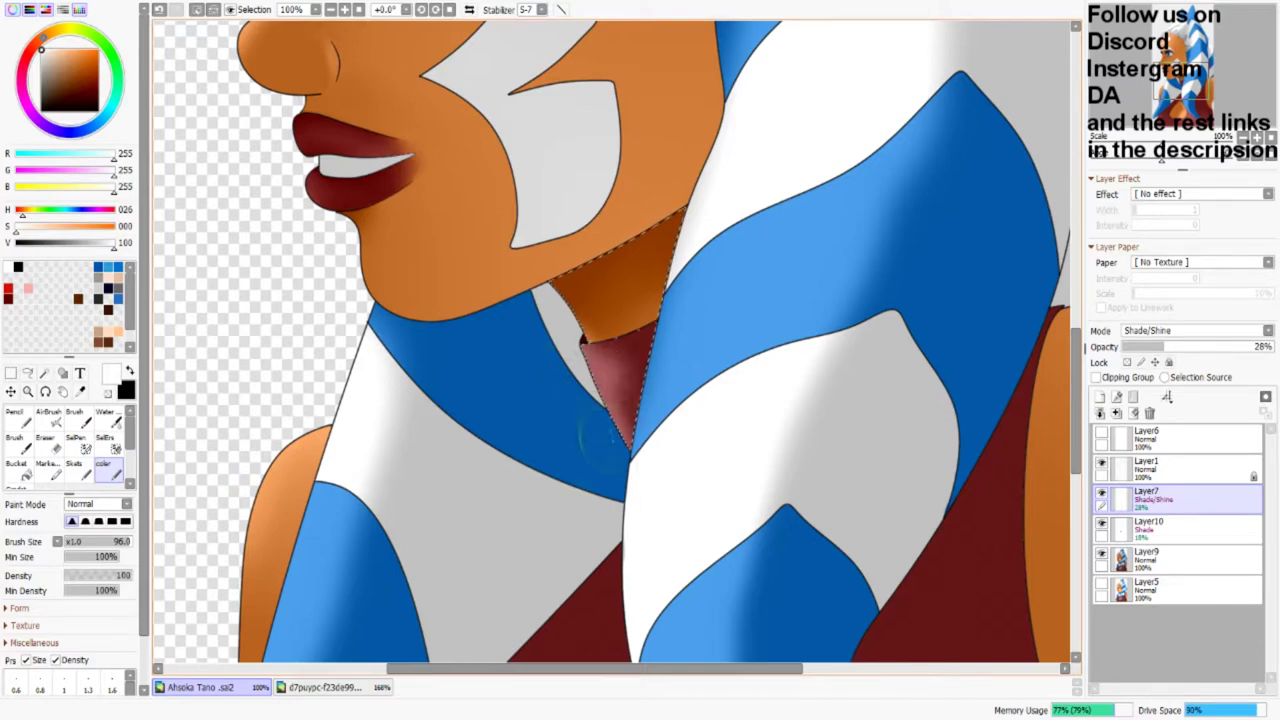
key("b")
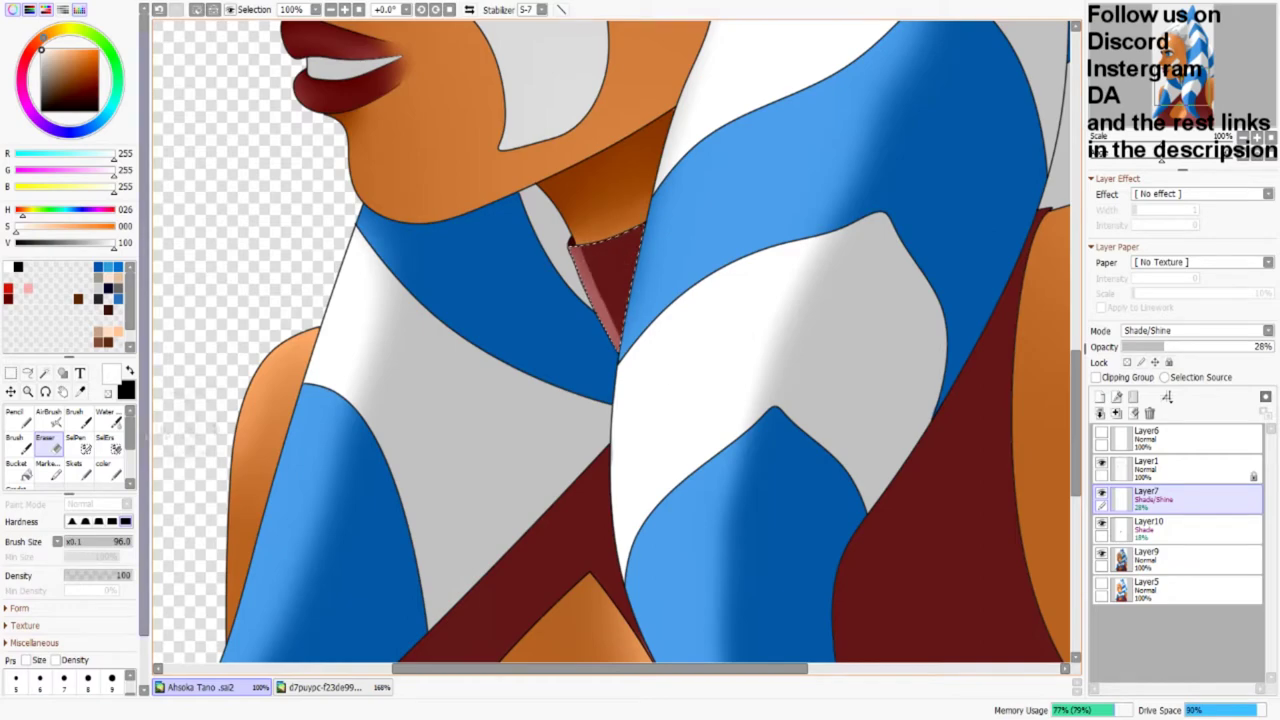
key("c")
Step: Select the left head-tail's stripes from Layer1 with the Magic Wand, refine the selection with the SelPen at size 7, and make Layer10 active
left_click_drag(1215, 137, 1162, 137)
scroll(640, 340, "up", 1)
left_click(1147, 466)
left_click(44, 372)
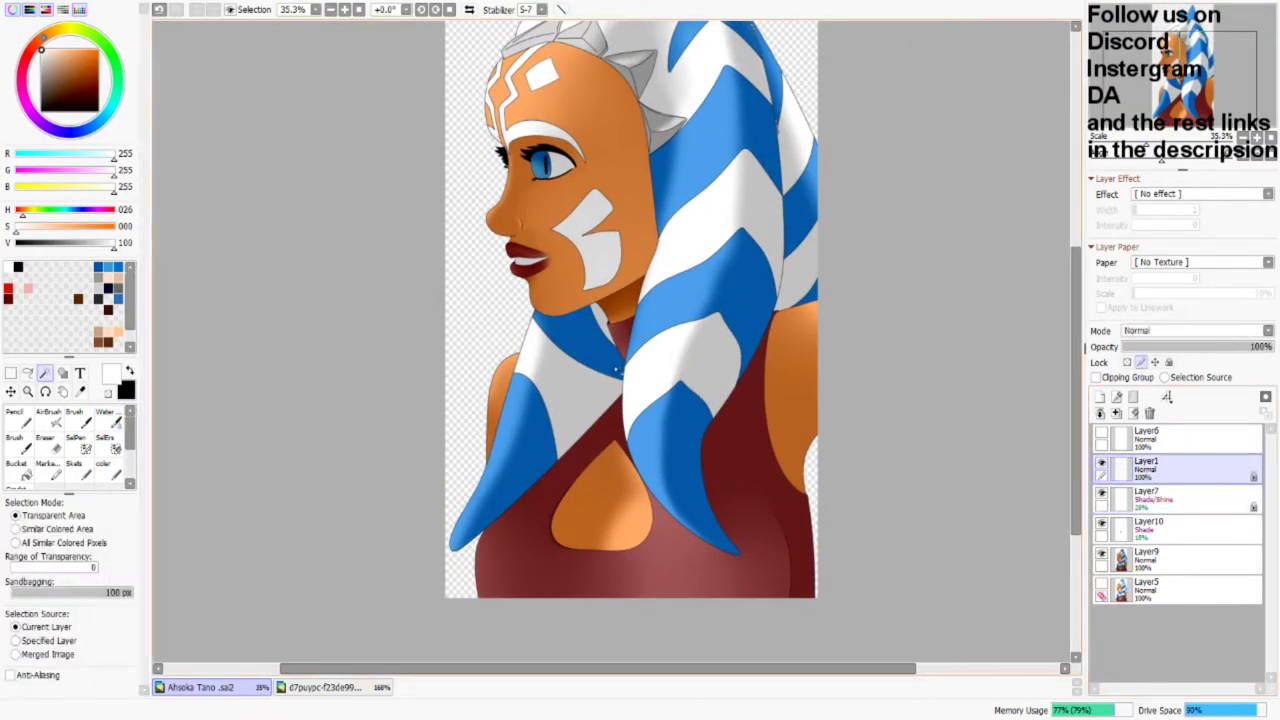
left_click(560, 370)
left_click(700, 560)
key("ctrl+z")
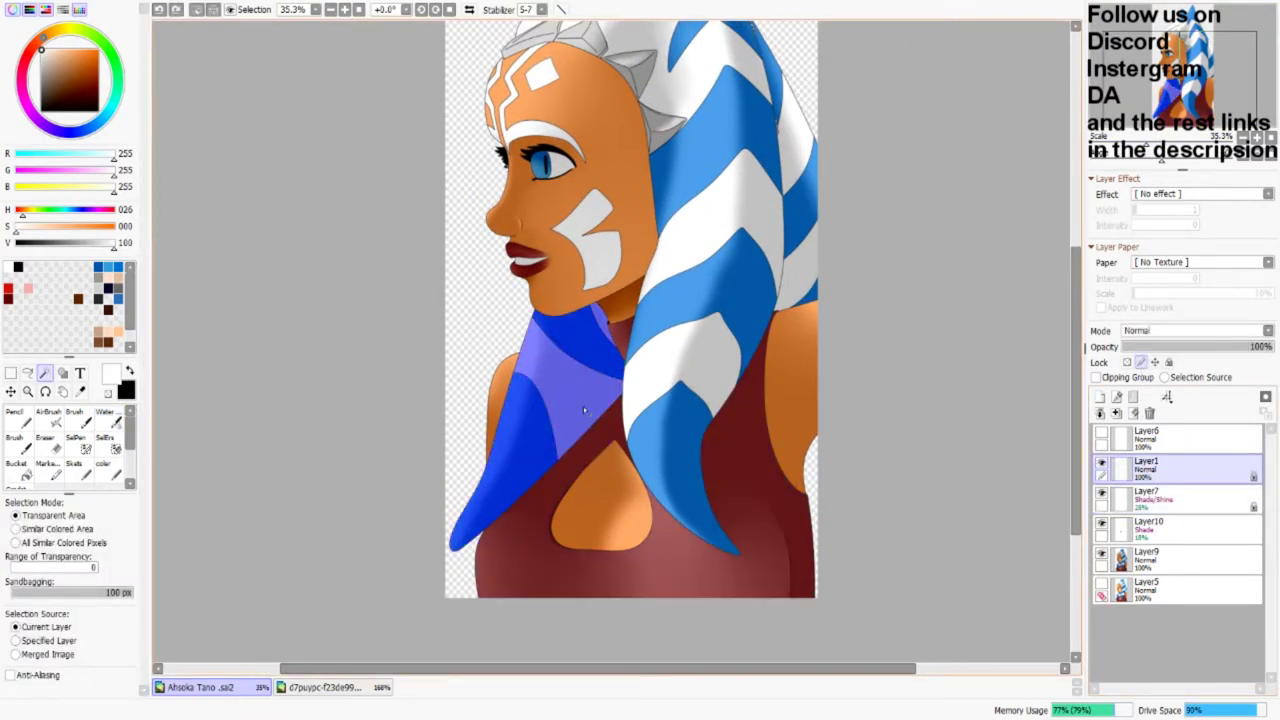
left_click(1147, 527)
left_click_drag(1162, 137, 1228, 137)
left_click(75, 441)
scroll(697, 338, "down", 5)
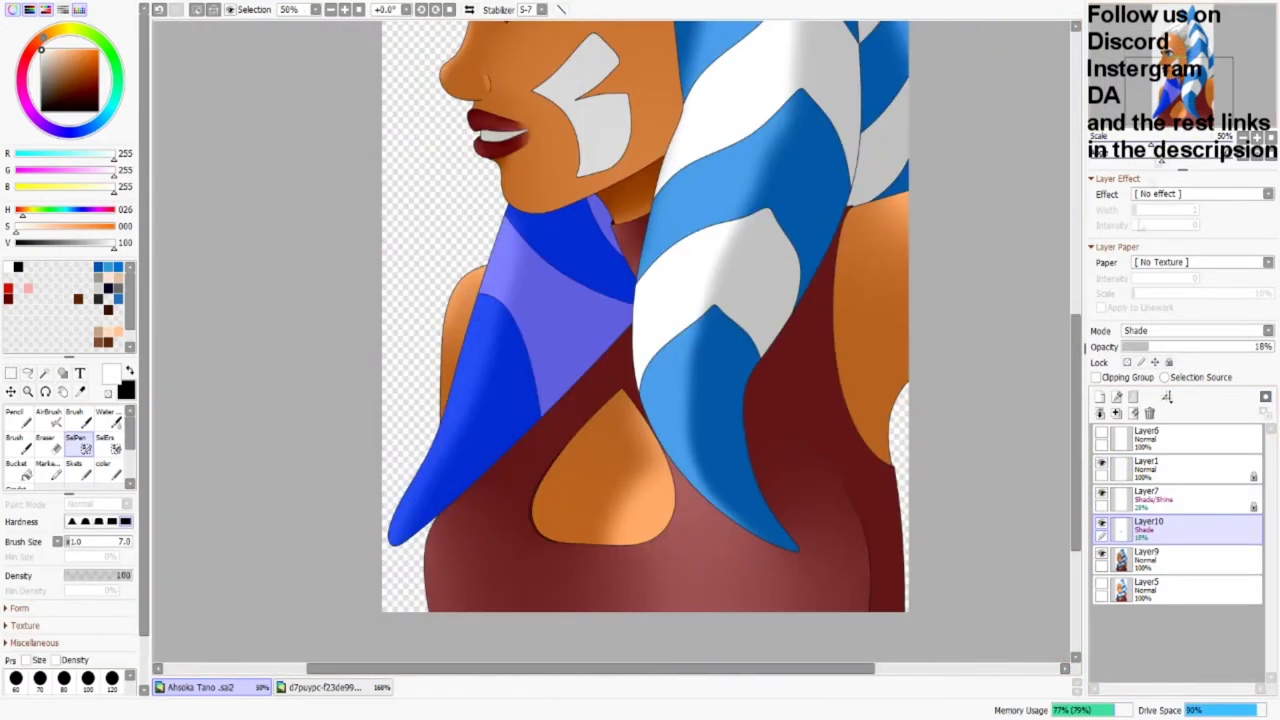
Step: Paint a black shadow along the left head-tail's inner edge on Layer10 with the color brush at size 316 and blend it with the Water brush
key("b")
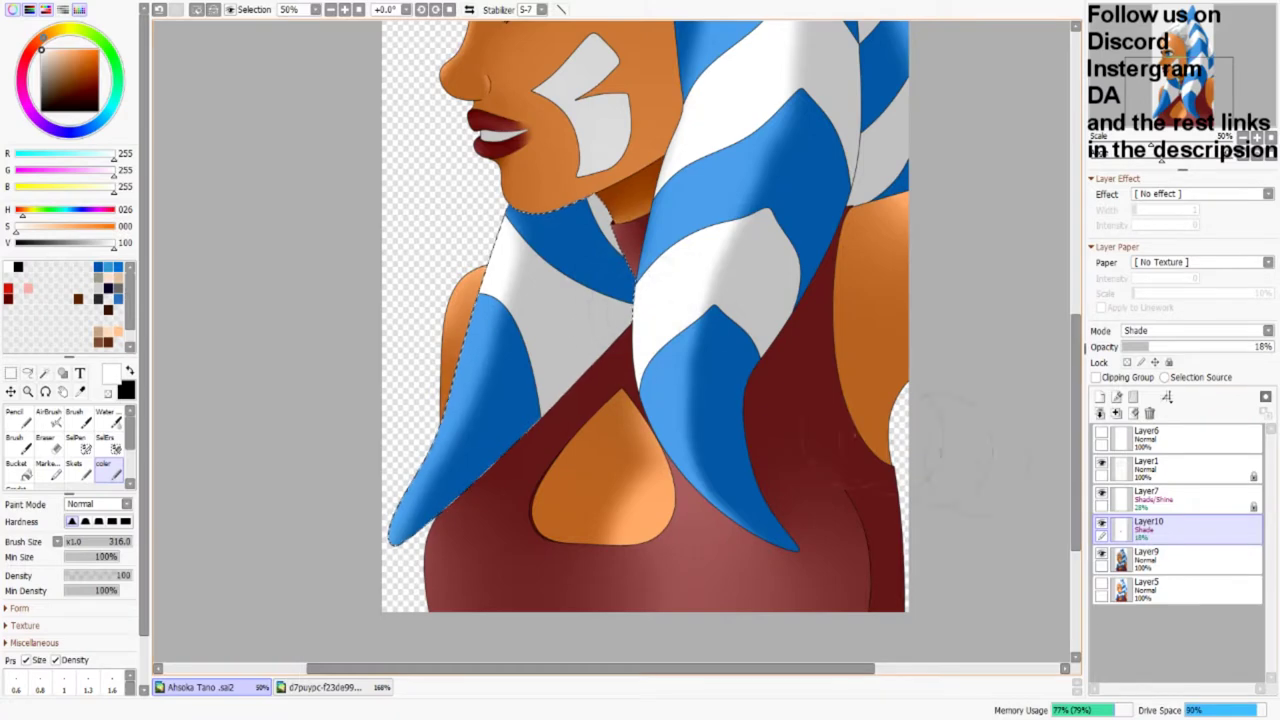
left_click(129, 371)
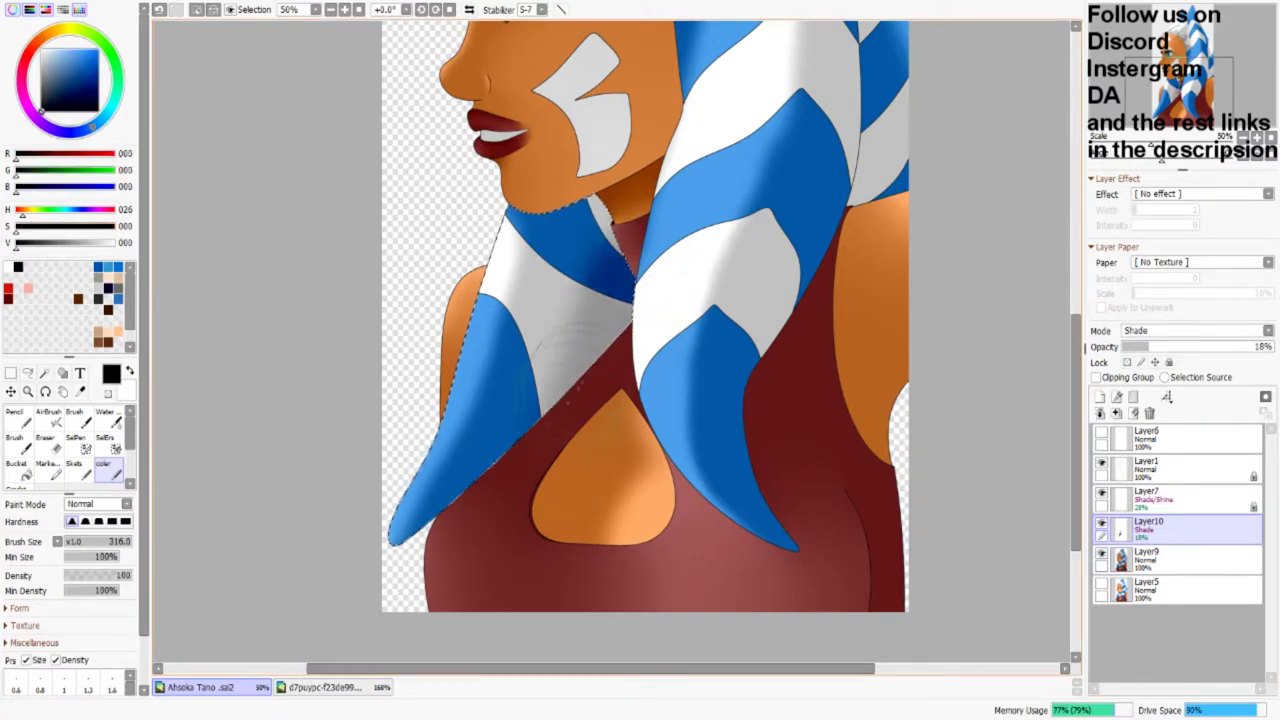
left_click_drag(600, 300, 536, 345)
key("c")
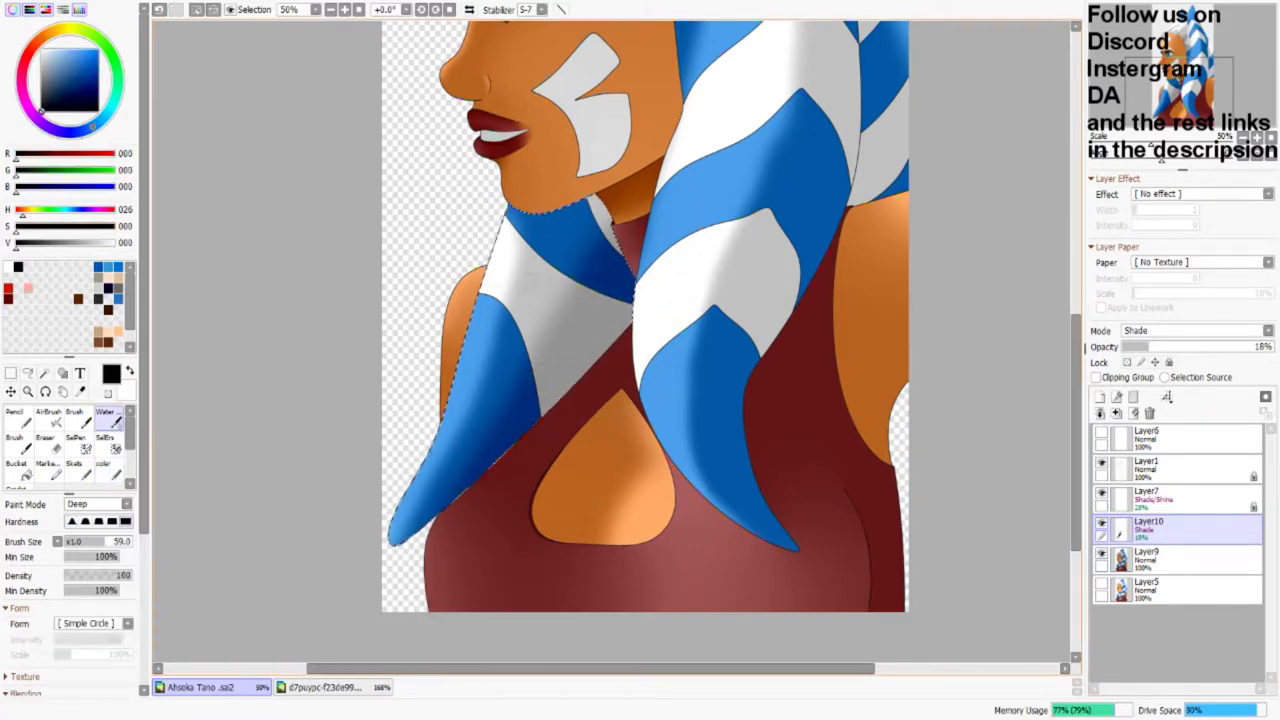
scroll(496, 272, "up", 2)
Step: Smooth the left head-tail's highlight on Layer7 with the Water brush at size 170
left_click(1150, 496)
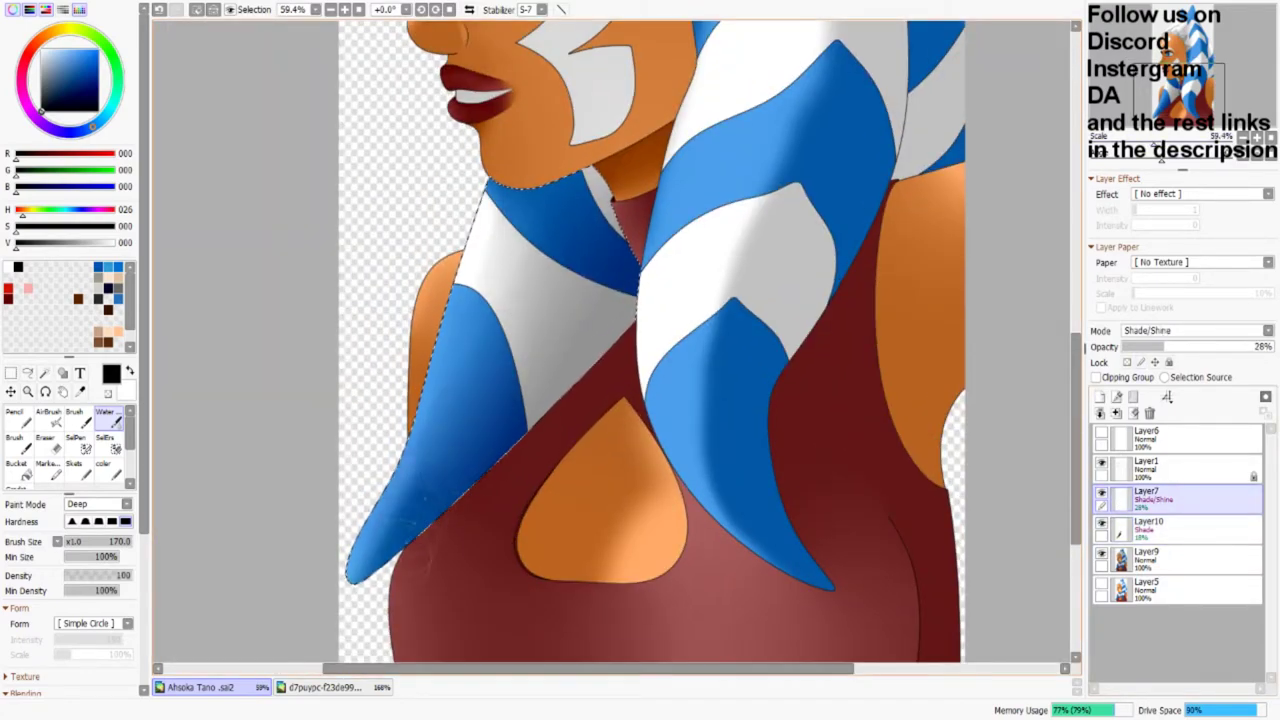
scroll(423, 471, "down", 2)
left_click_drag(505, 393, 495, 455)
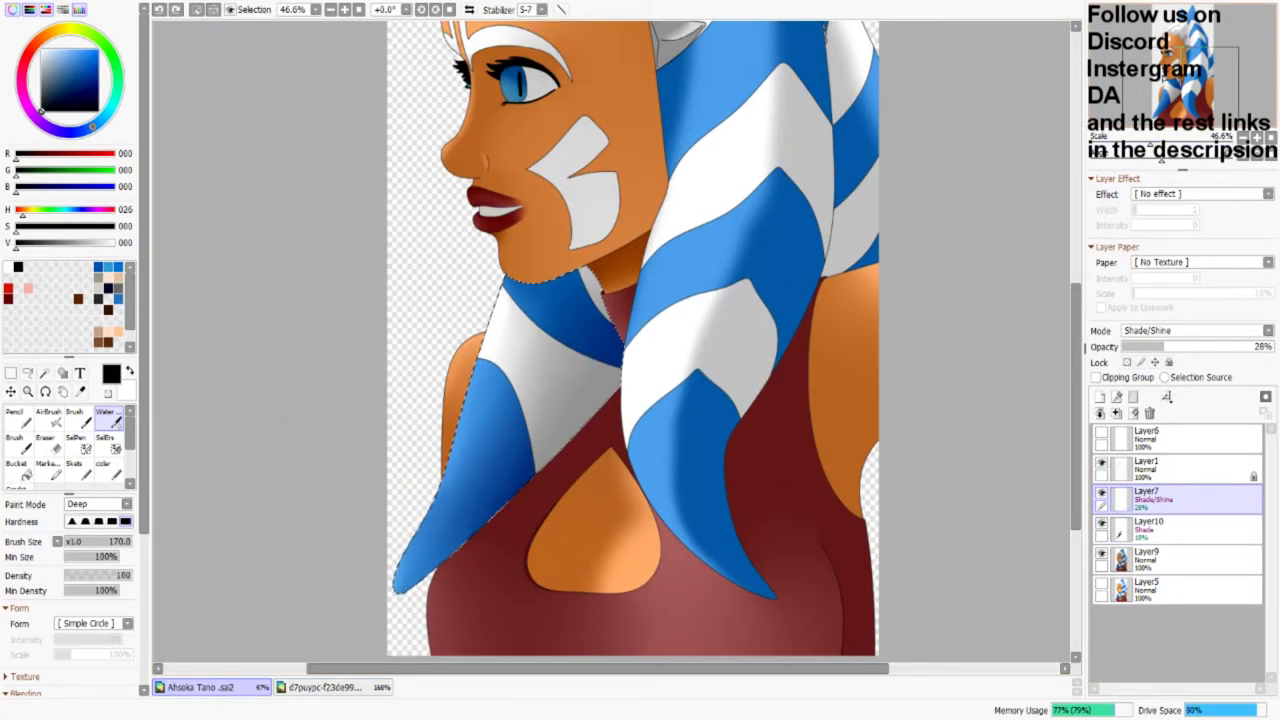
left_click(502, 437)
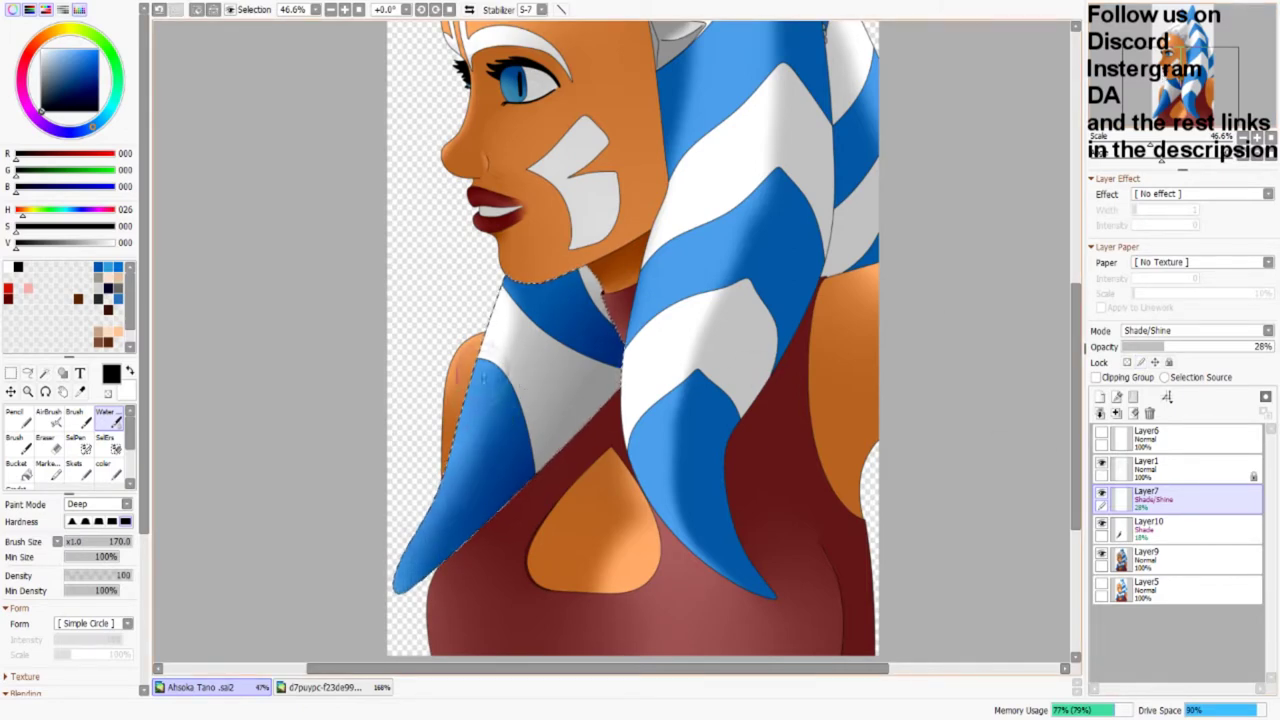
left_click_drag(1003, 296, 971, 256)
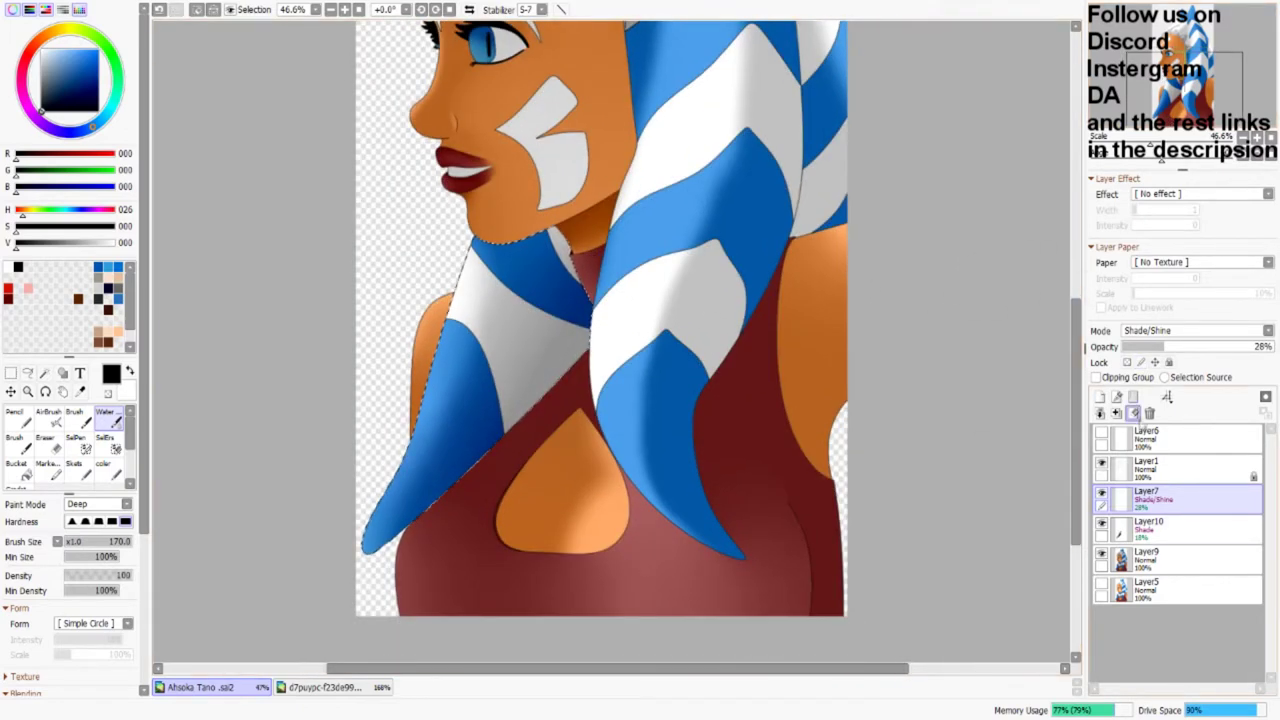
Step: Clear the head-tail selection and select the dark red dress area from Layer1 with the Magic Wand, ready for the color brush
left_click(1150, 525)
key("w")
left_click(1150, 467)
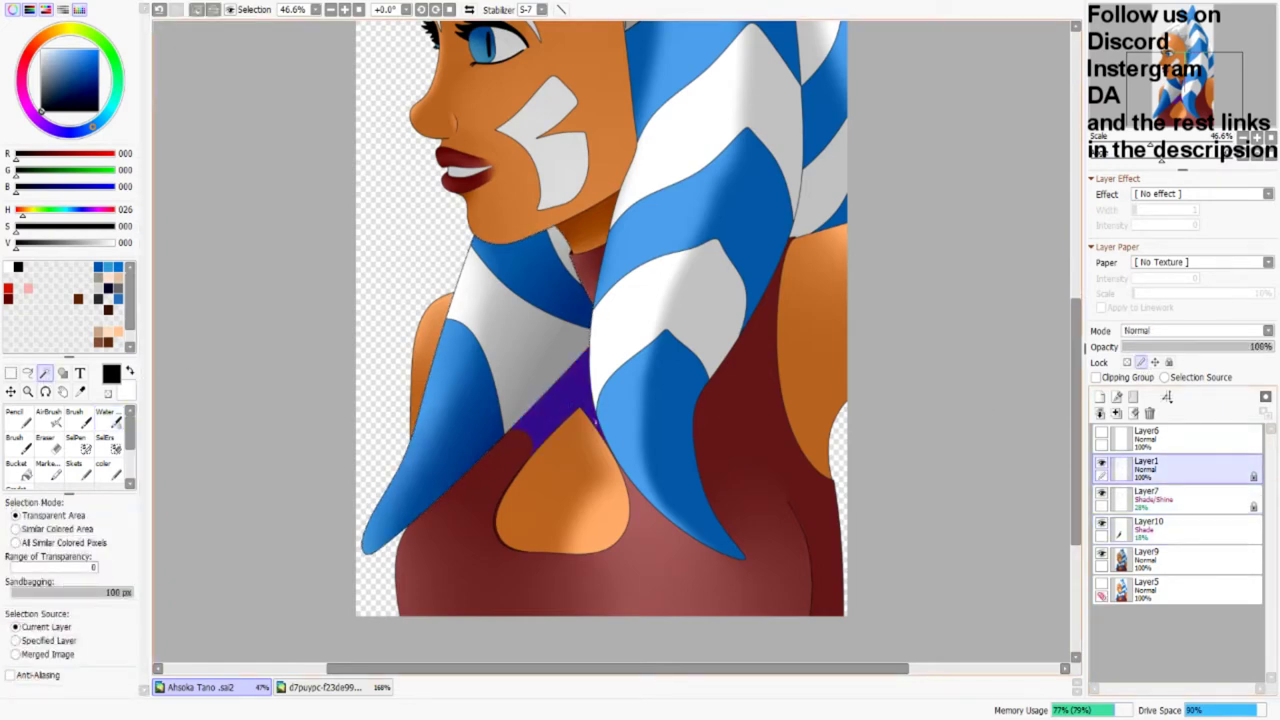
left_click(521, 457)
left_click(103, 467)
left_click(1150, 557)
left_click_drag(575, 365, 445, 443)
key("ctrl+z")
Step: Paint a black shadow on the dress beneath the left head-tail on Layer10 at size 316 and blend it with the Water brush at size 170
left_click(1150, 527)
mouse_move(543, 343)
left_mouse_down()
mouse_move(460, 441)
mouse_move(418, 476)
left_mouse_up()
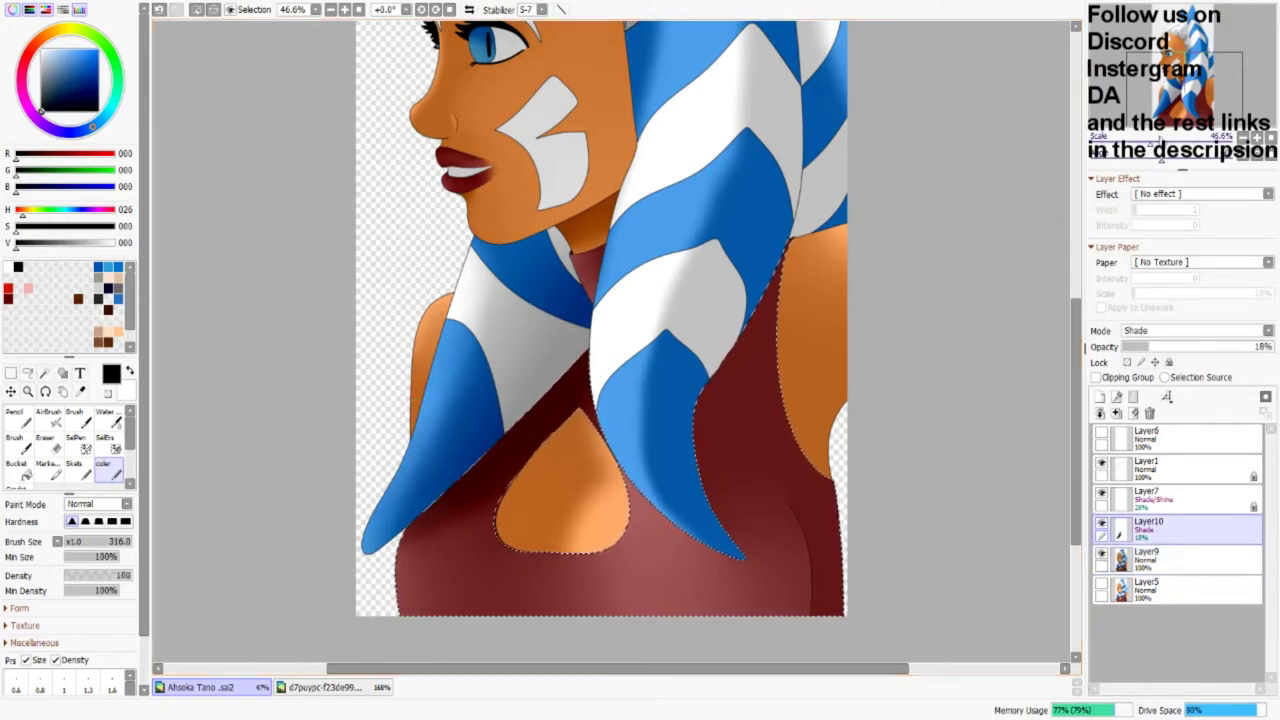
scroll(430, 480, "up", 2)
left_click(112, 420)
left_click_drag(505, 482, 400, 543)
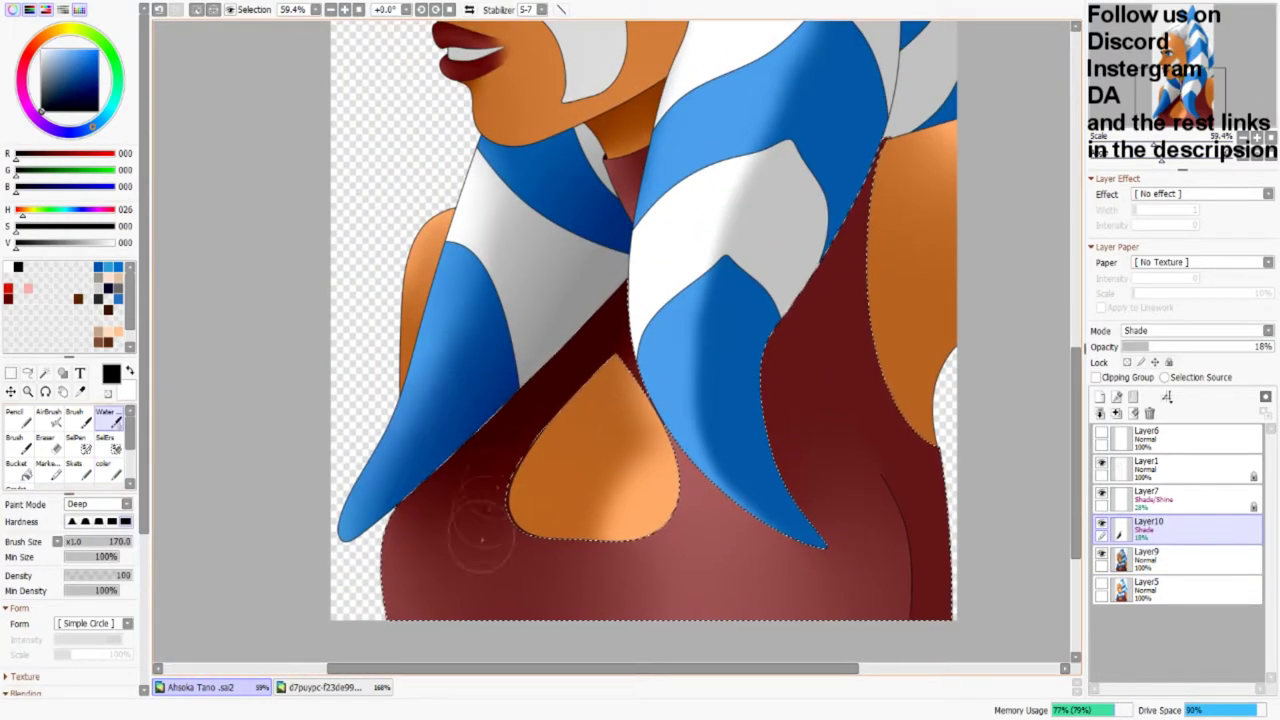
scroll(636, 274, "up", 5)
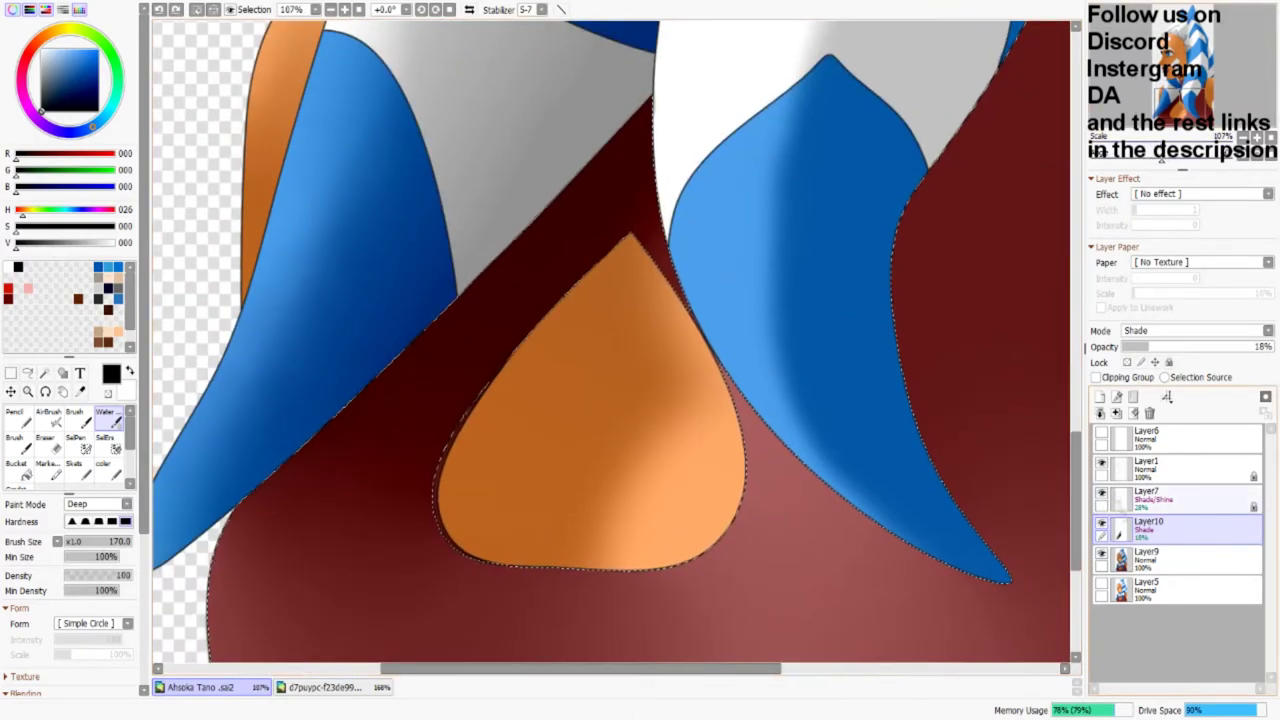
left_click(105, 468)
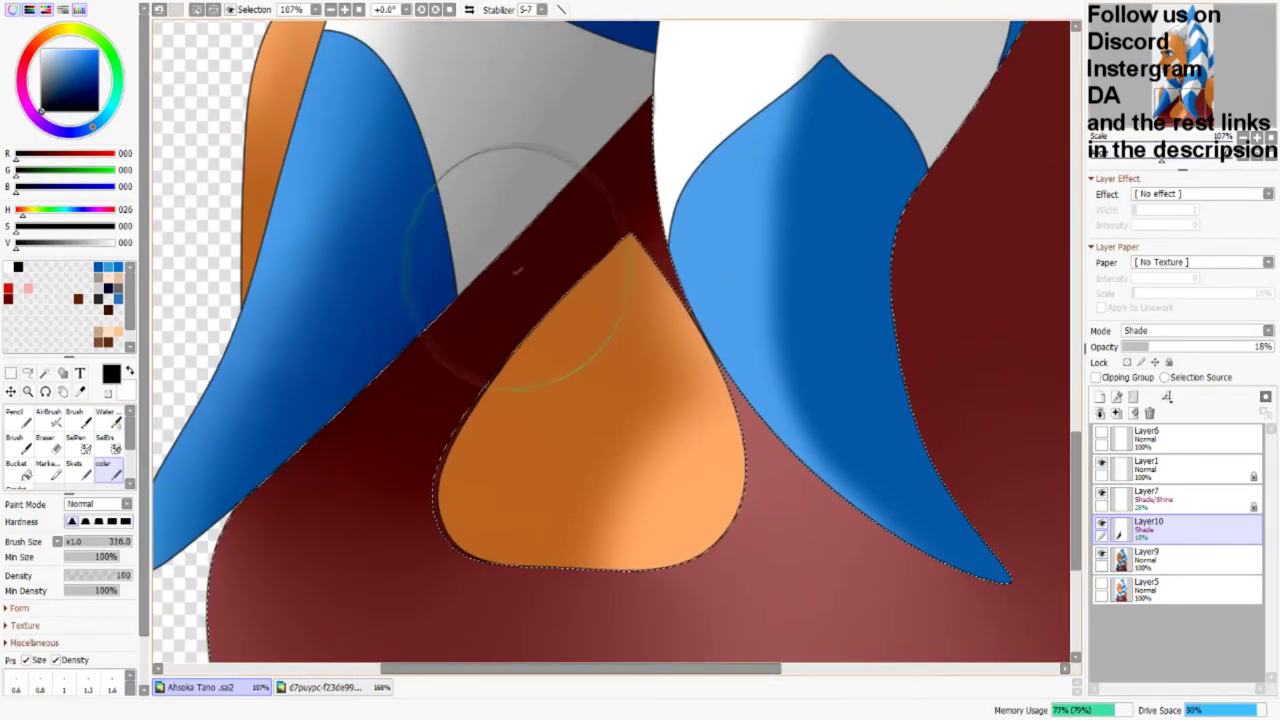
Step: Replace the dress selection with the teardrop chest opening from Layer1, extend its left edge with the SelPen at size 7, and make Layer10 active
key("ctrl+d")
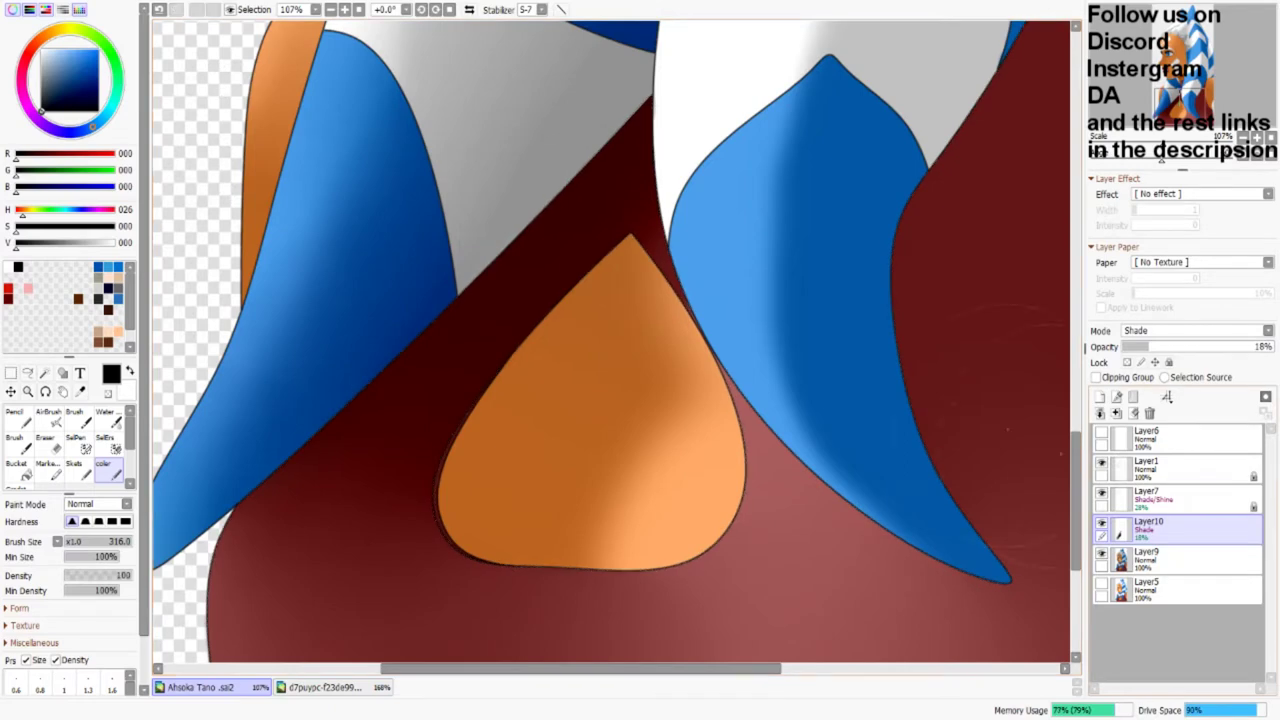
left_click(1150, 467)
left_click(44, 373)
left_click(446, 465)
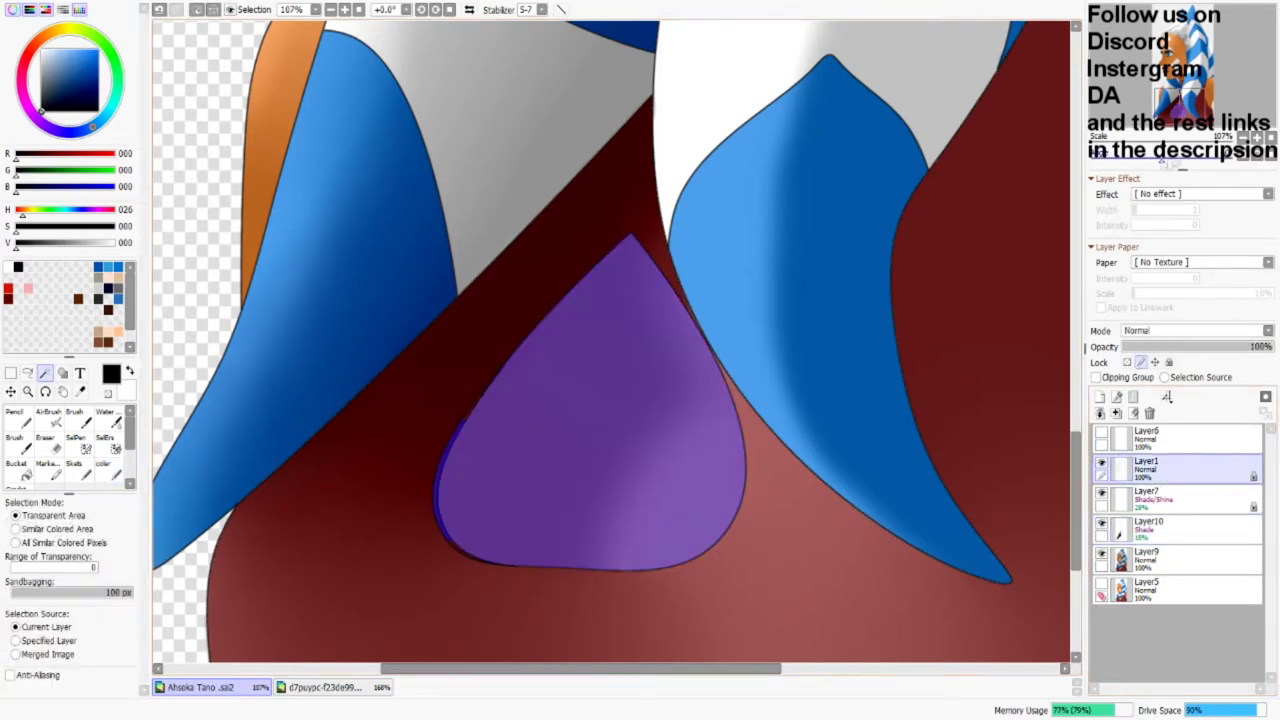
scroll(446, 465, "up", 4)
key("s")
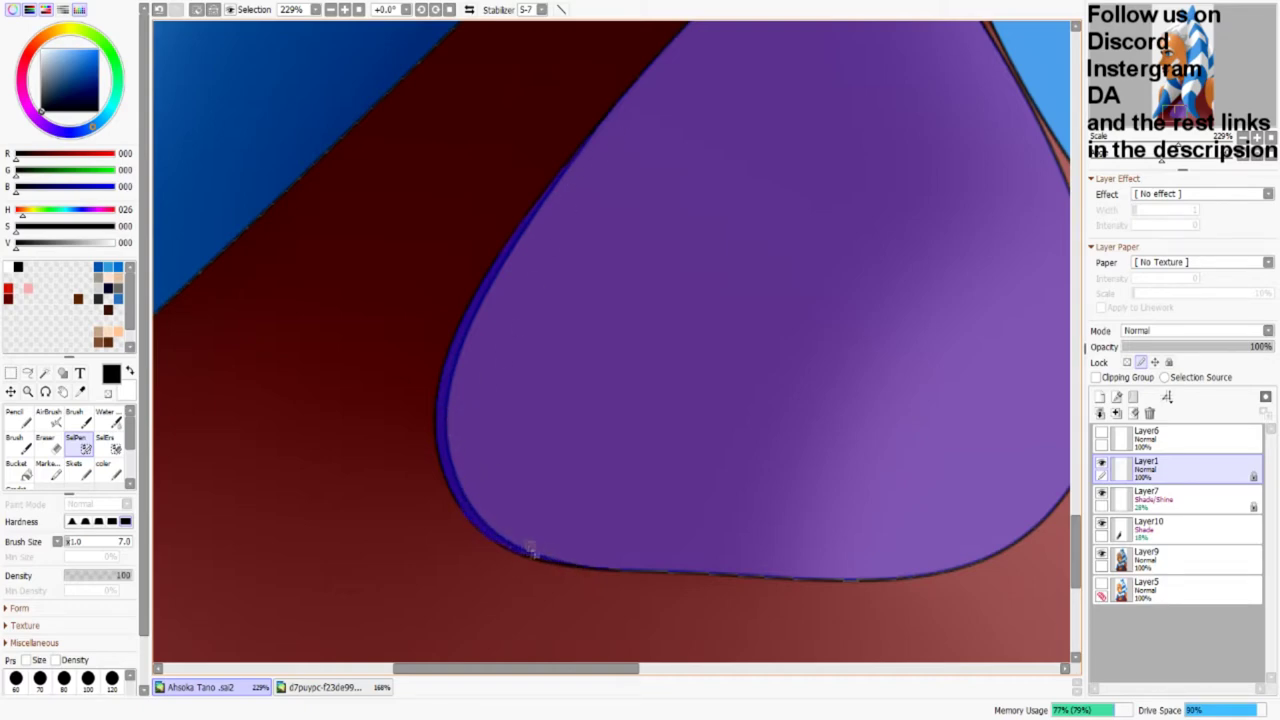
left_click(1170, 521)
Step: Paint a soft black shadow along the left side of the teardrop chest opening on Layer10 with the color brush at size 316
key("c")
scroll(414, 423, "down", 4)
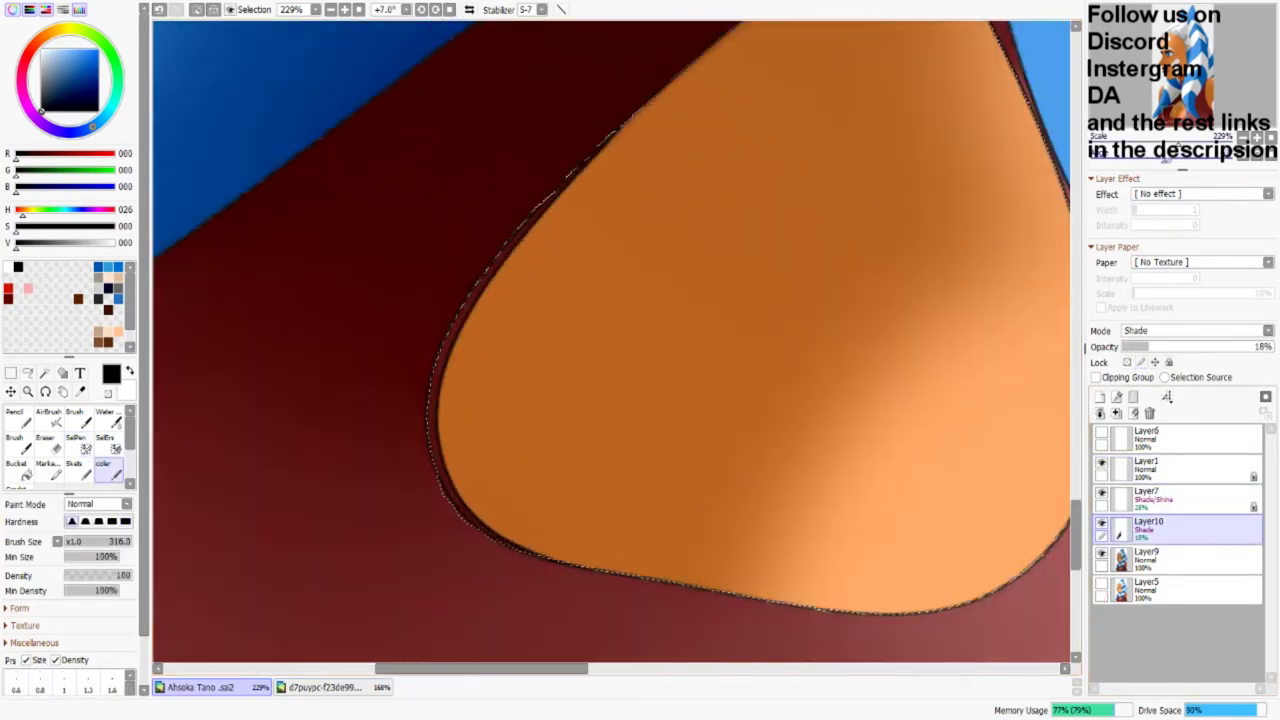
left_click_drag(414, 423, 380, 430)
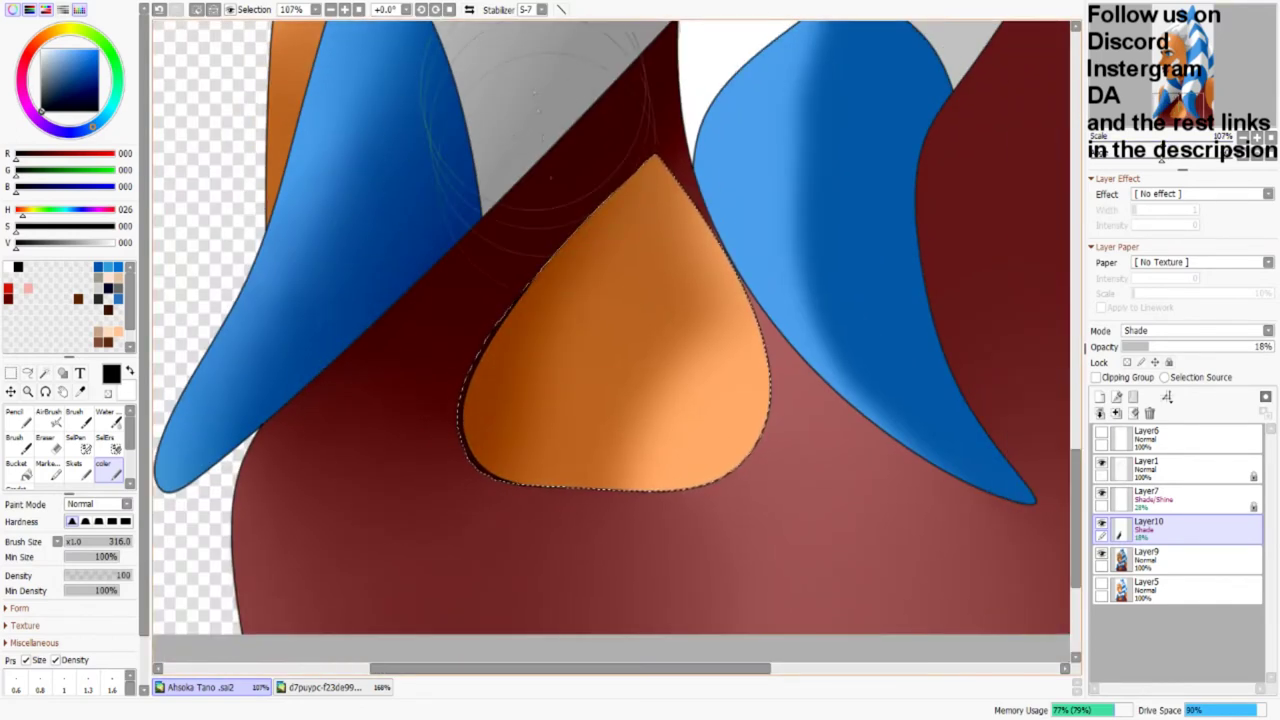
left_click_drag(584, 395, 562, 480)
left_click(105, 418)
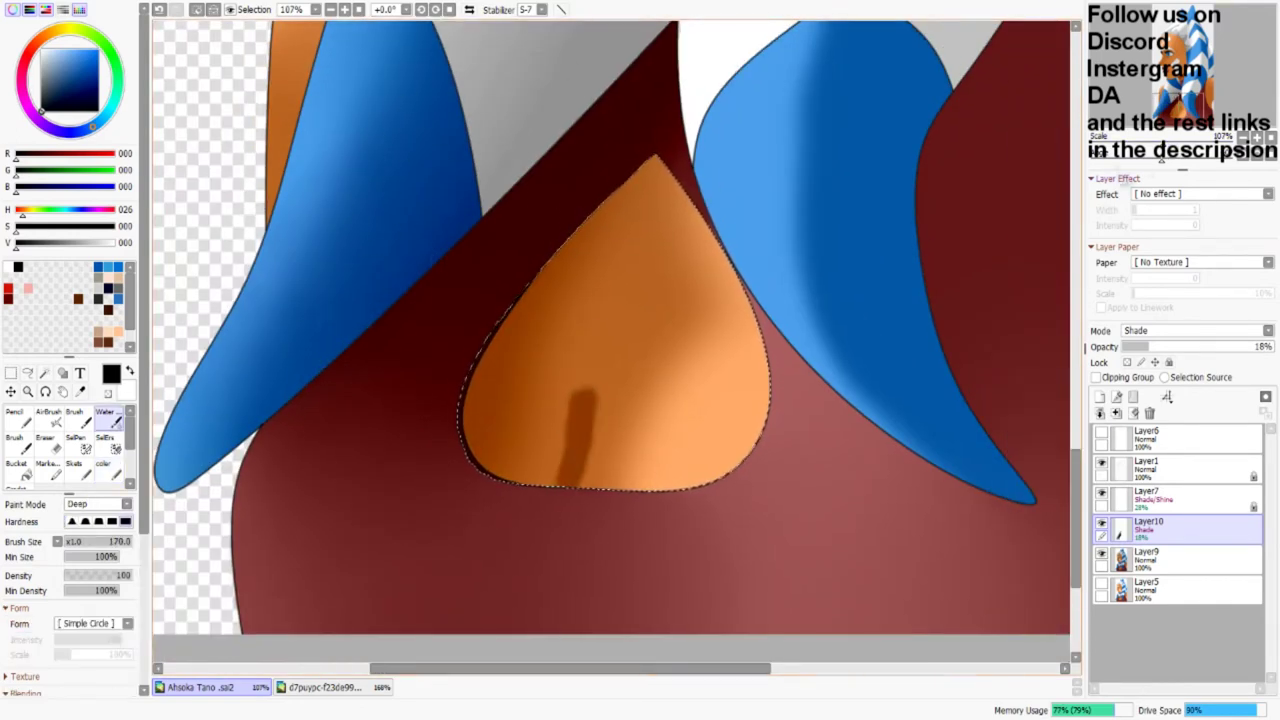
scroll(611, 340, "up", 3)
key("ctrl+z")
Step: Paint a shadow in the lower part of the teardrop chest opening and blend it with the Water brush at size 45
key("c")
mouse_move(591, 431)
left_mouse_down()
mouse_move(575, 545)
mouse_move(545, 590)
mouse_move(540, 520)
mouse_move(560, 440)
mouse_move(492, 578)
left_mouse_up()
left_click(105, 418)
mouse_move(600, 450)
left_mouse_down()
mouse_move(611, 409)
mouse_move(523, 591)
mouse_move(600, 360)
left_mouse_up()
scroll(500, 520, "down", 3)
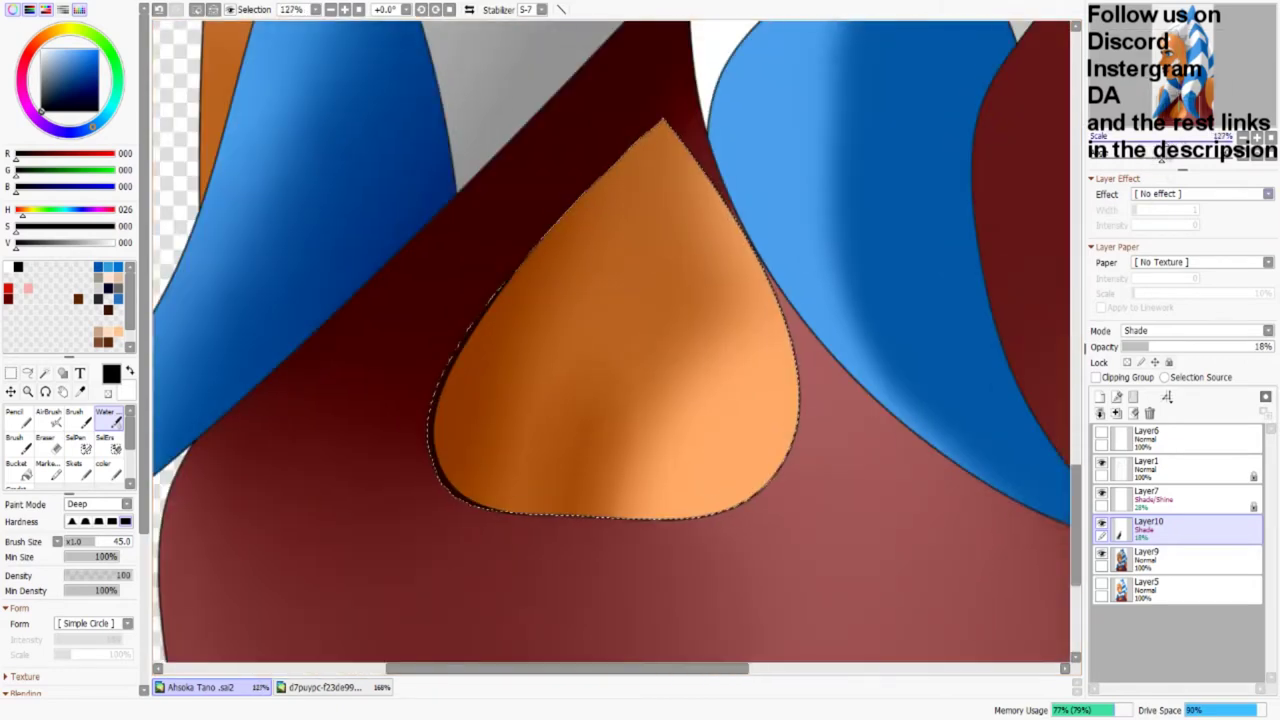
Step: Draw a thin cleavage line in the chest opening with the color brush at size 3 and blend it with the Water brush at size 45
left_click(105, 465)
left_click_drag(588, 408, 571, 510)
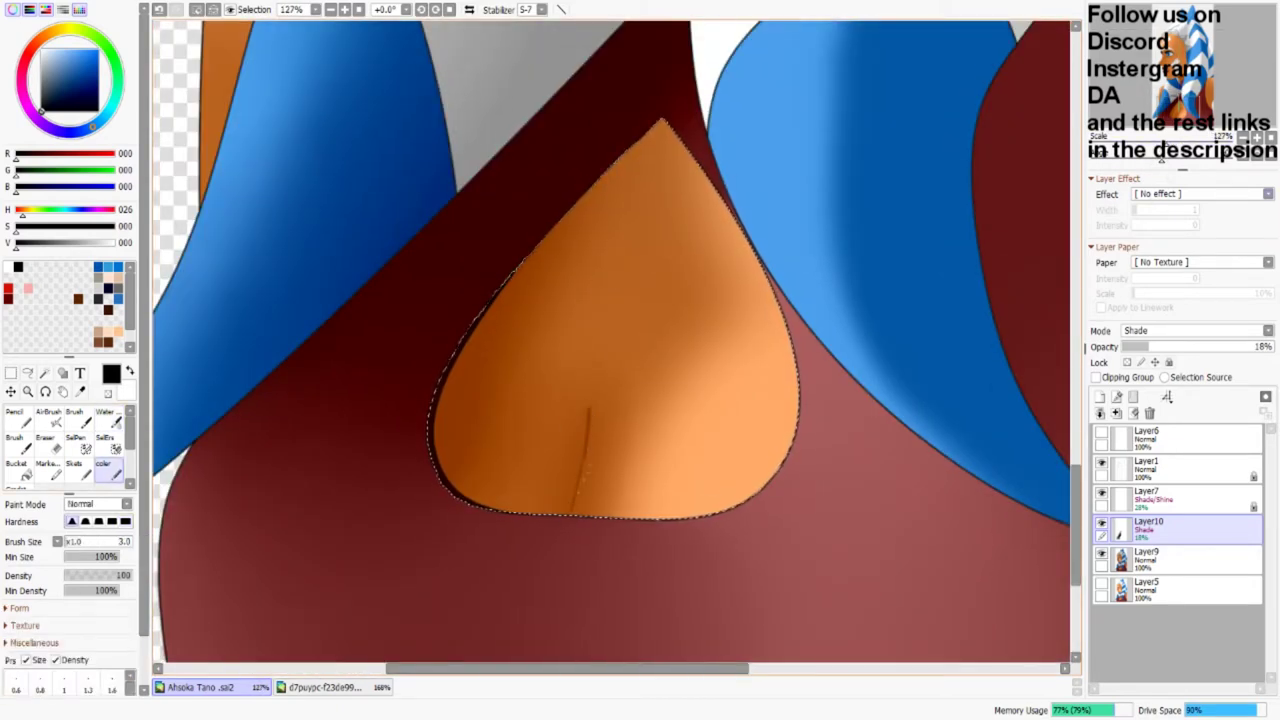
scroll(571, 510, "up", 3)
left_click(105, 420)
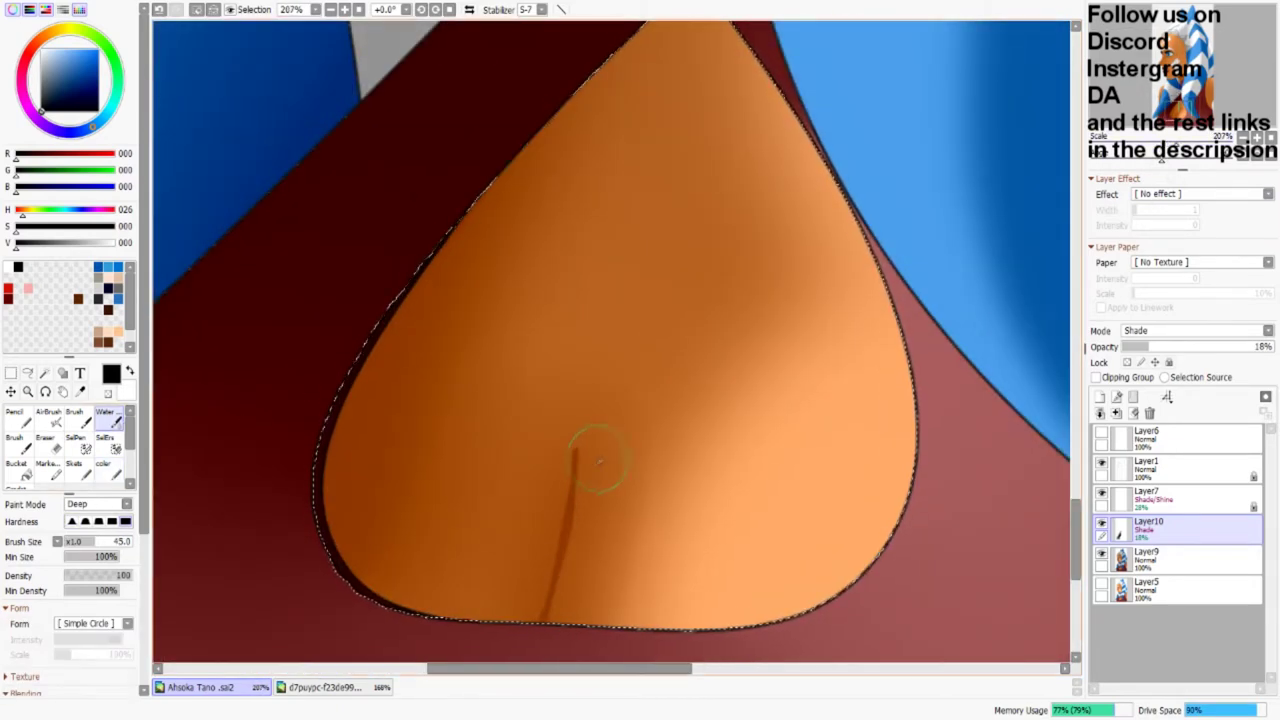
mouse_move(595, 558)
left_mouse_down()
mouse_move(553, 577)
mouse_move(577, 617)
mouse_move(584, 578)
mouse_move(560, 520)
left_mouse_up()
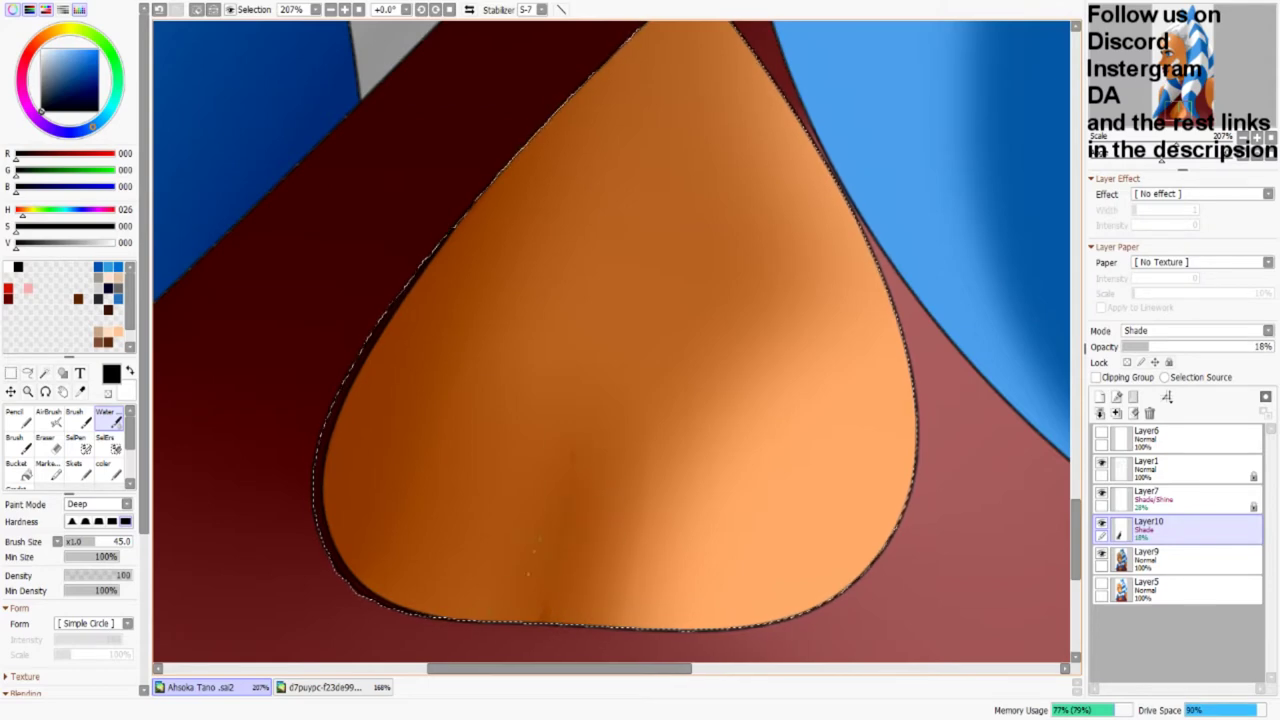
scroll(612, 340, "down", 5)
scroll(560, 300, "up", 3)
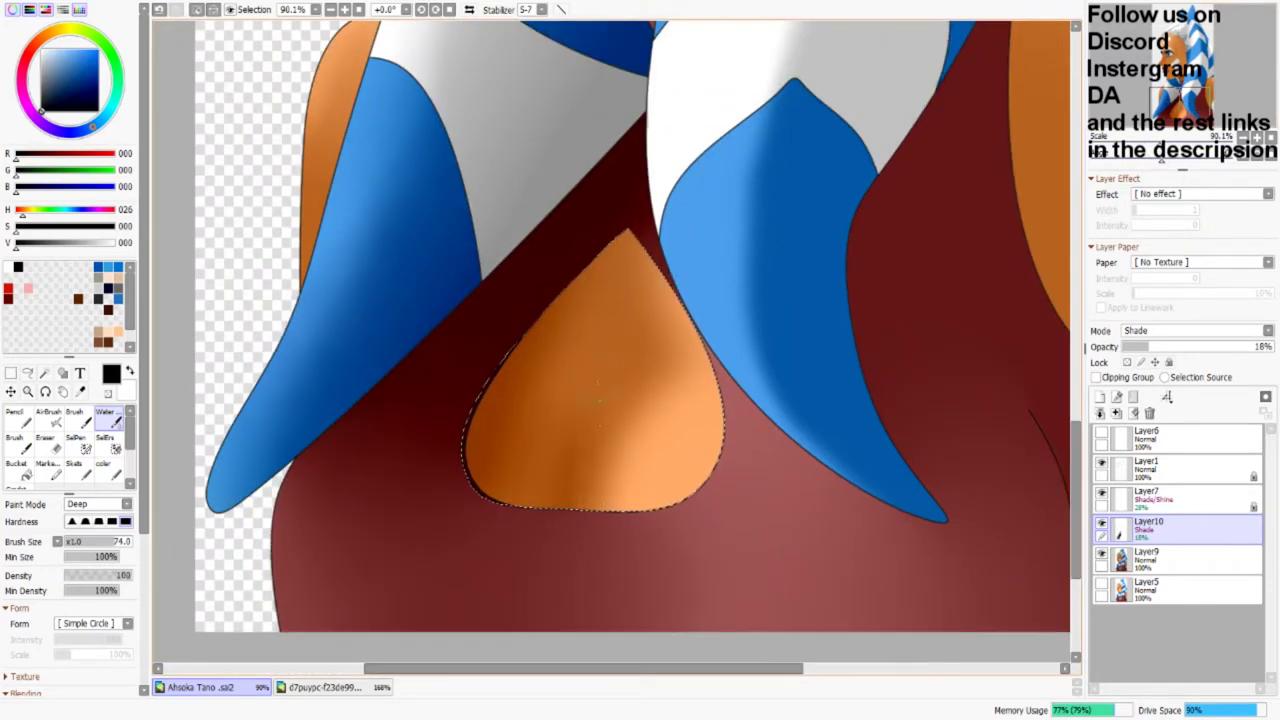
Step: Smooth the chest opening's highlight on Layer7 with the Water brush, move Layer10 above Layer7, and keep Layer7 active
left_click(1150, 497)
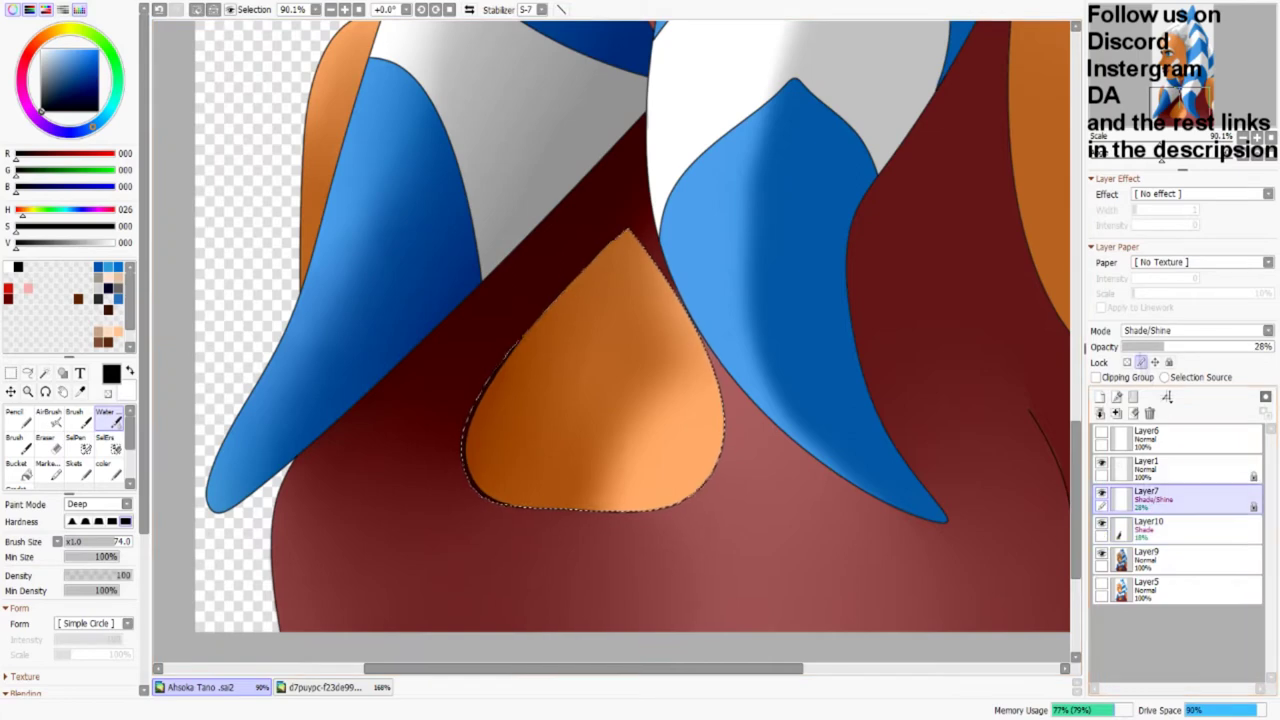
mouse_move(629, 358)
left_mouse_down()
mouse_move(560, 295)
mouse_move(480, 410)
mouse_move(710, 360)
mouse_move(689, 413)
left_mouse_up()
scroll(693, 410, "down", 4)
scroll(620, 420, "up", 3)
left_click_drag(1150, 527, 1150, 497)
left_click(1150, 527)
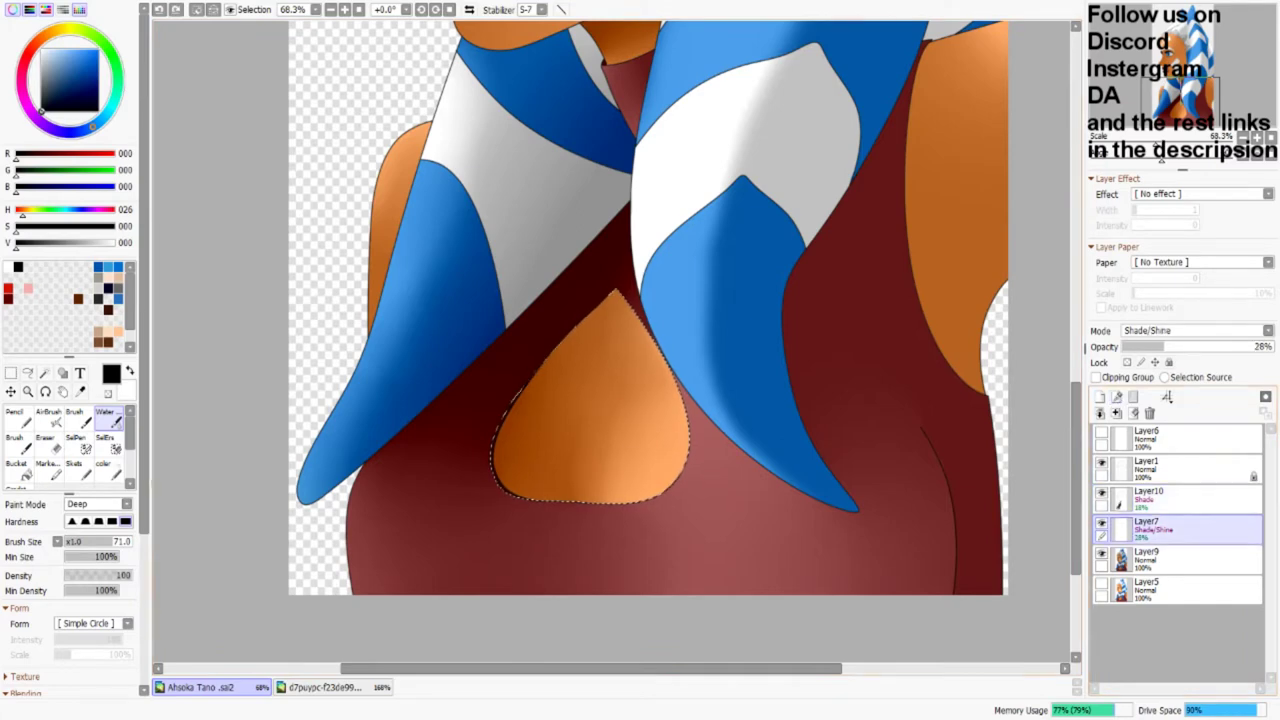
Step: Rework the highlight inside the teardrop chest opening on Layer7 and smooth it with the Water brush at size 71
key("e")
mouse_move(605, 315)
left_mouse_down()
mouse_move(630, 365)
mouse_move(590, 455)
mouse_move(615, 537)
left_mouse_up()
key("w")
mouse_move(608, 371)
left_mouse_down()
mouse_move(652, 359)
mouse_move(630, 468)
left_mouse_up()
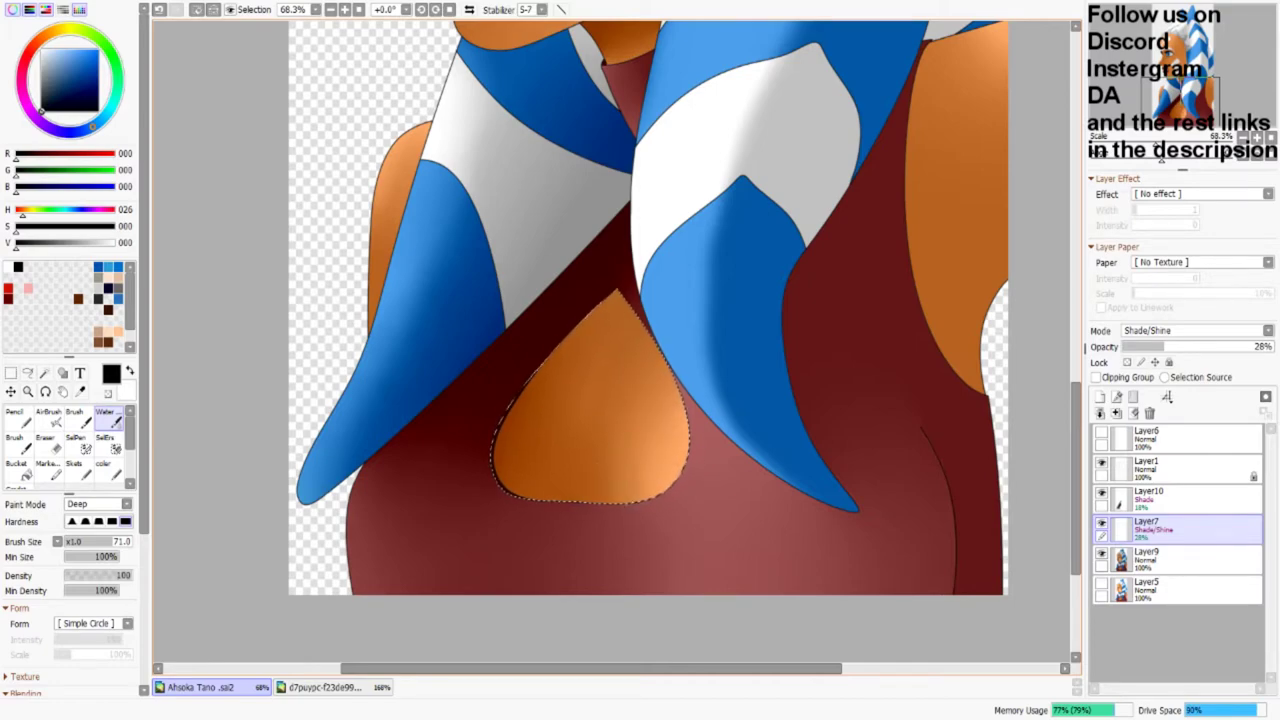
scroll(602, 426, "up", 1)
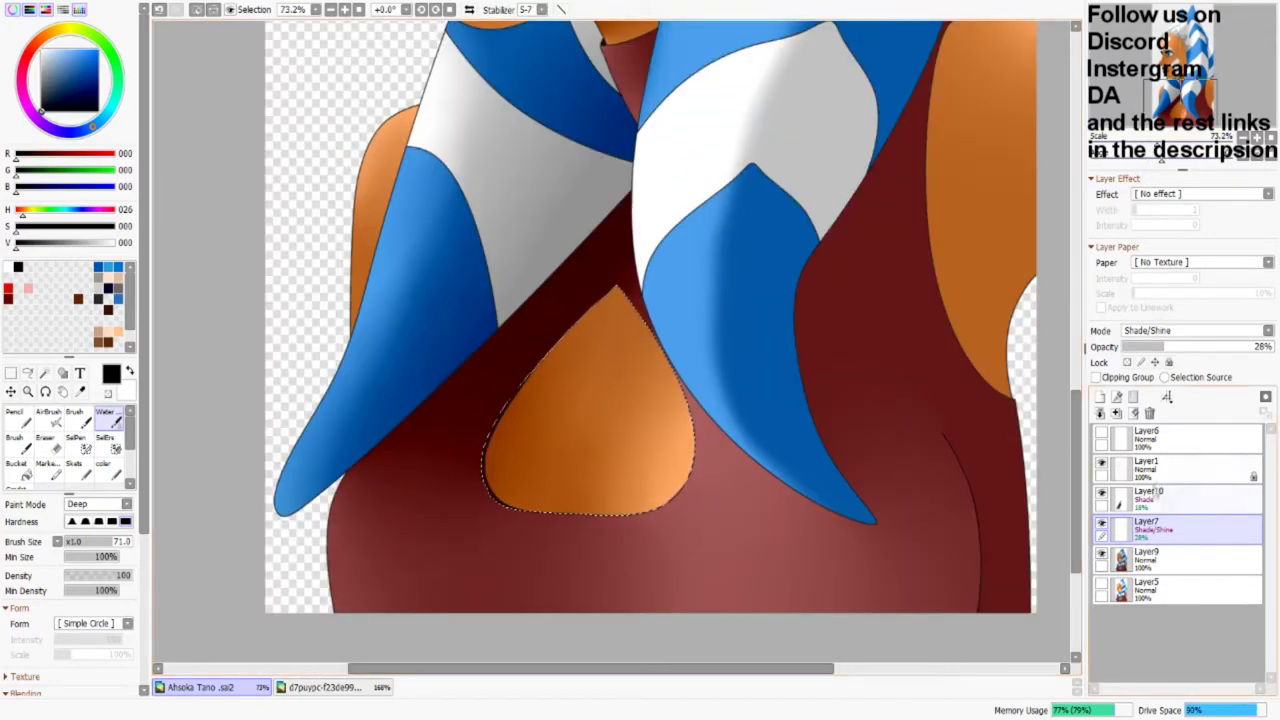
Step: Select the dress area from Layer1's line art and paint a black shadow on Layer10 beside the front head-tail with the color brush
left_click(1150, 497)
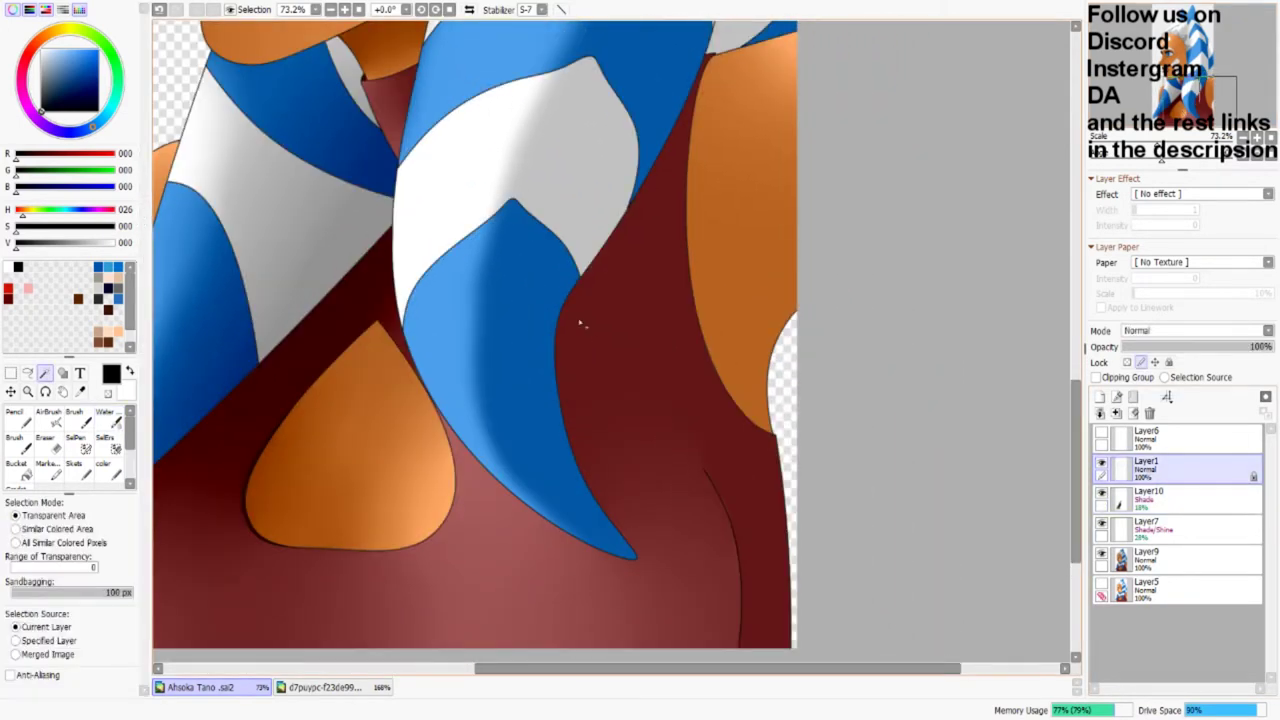
left_click(580, 322)
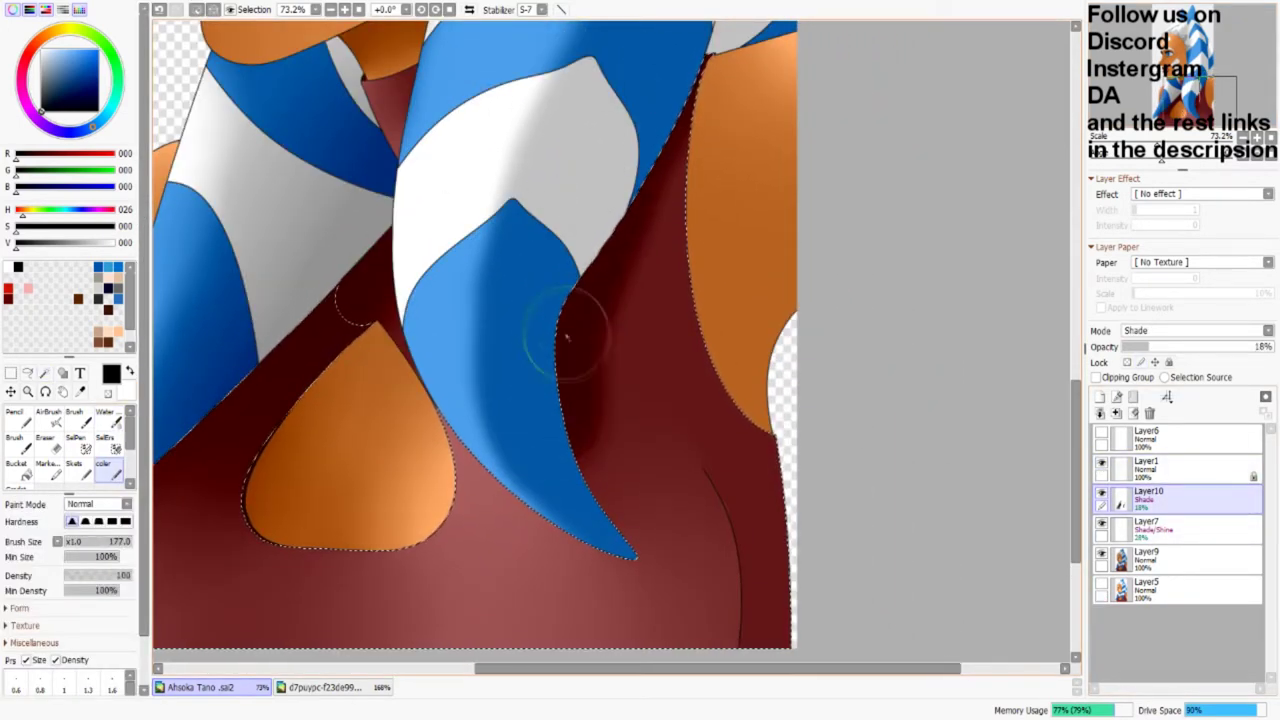
left_click_drag(575, 310, 625, 537)
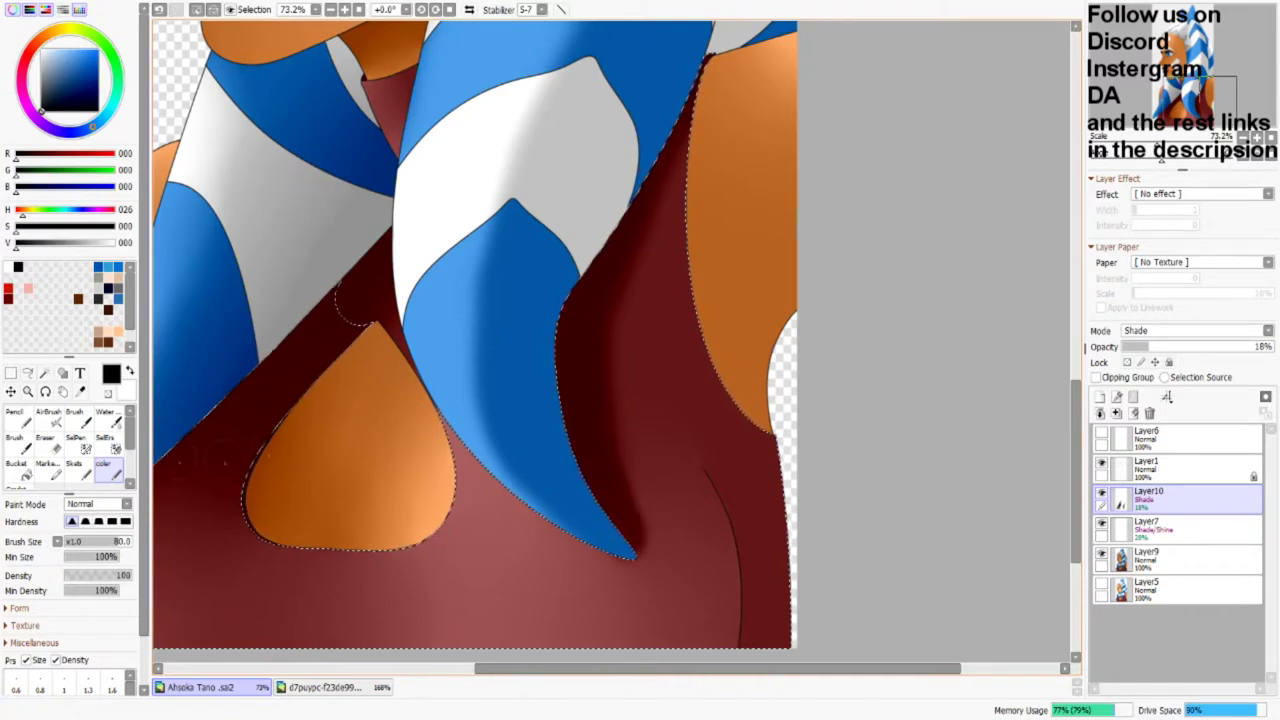
Step: Extend the dress shadow around the front head-tail's tip with the color brush at size 80 and blend it with the Water brush at size 81
key("w")
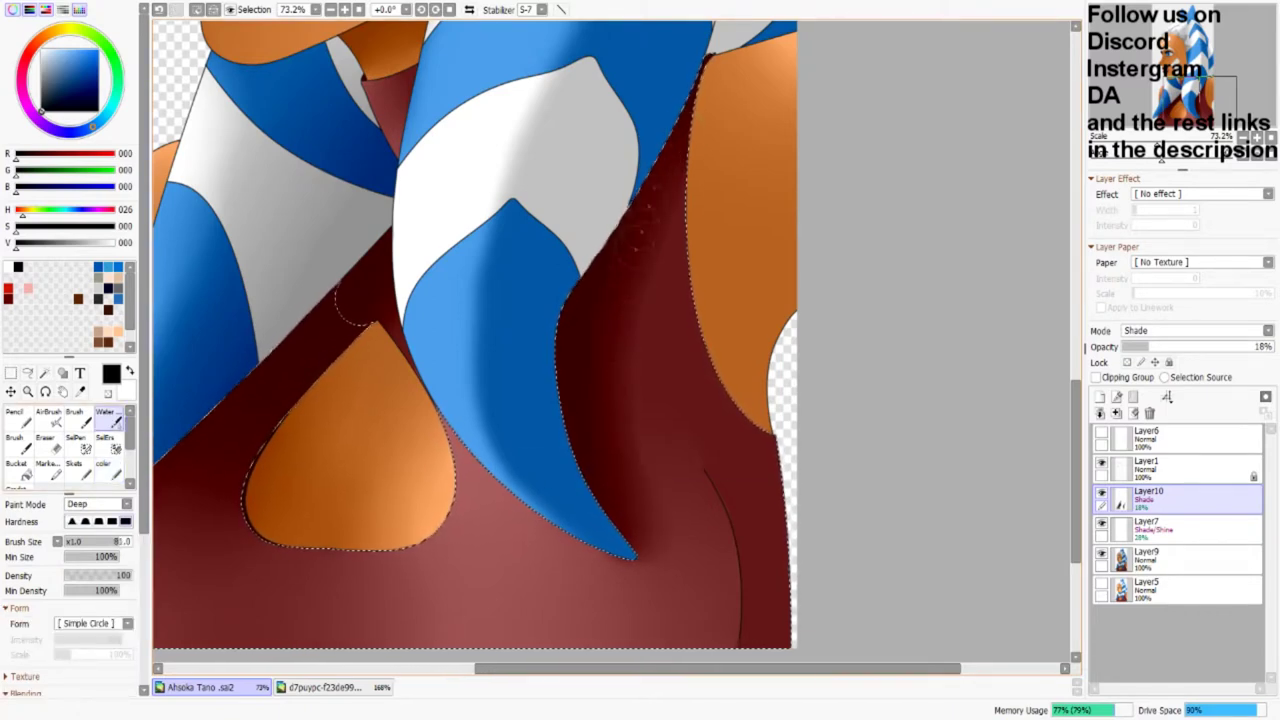
key("b")
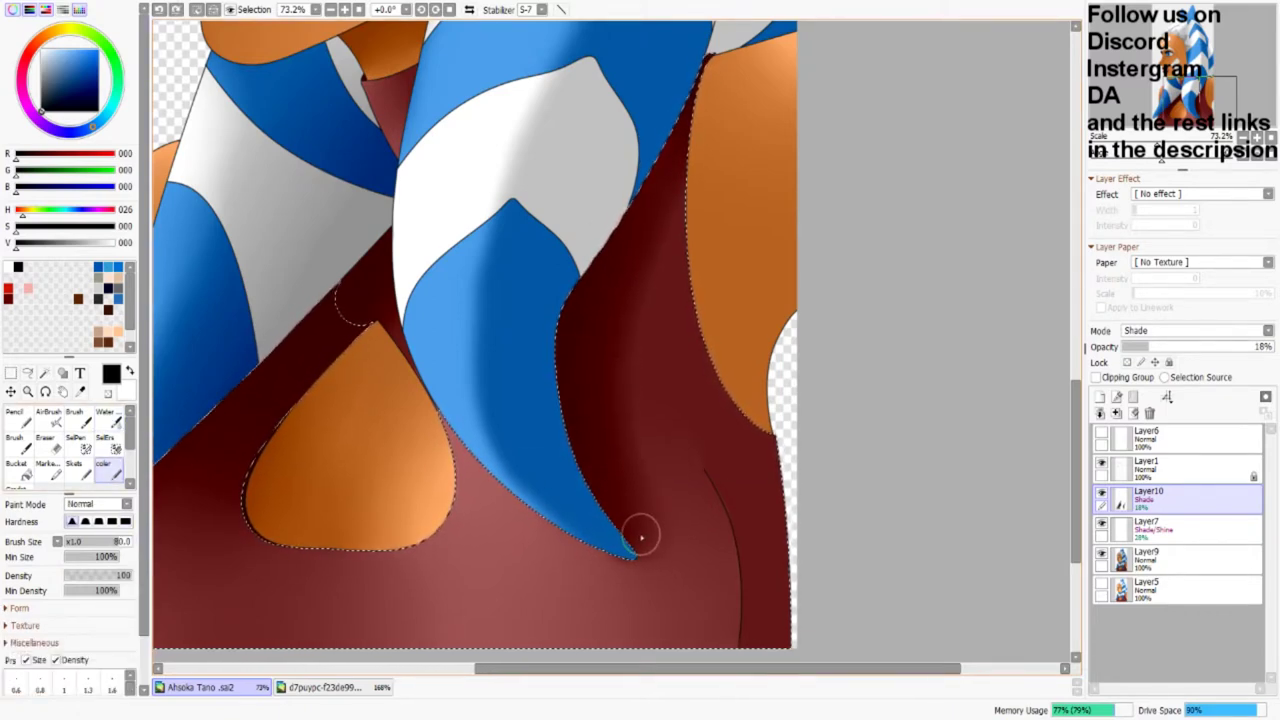
key("w")
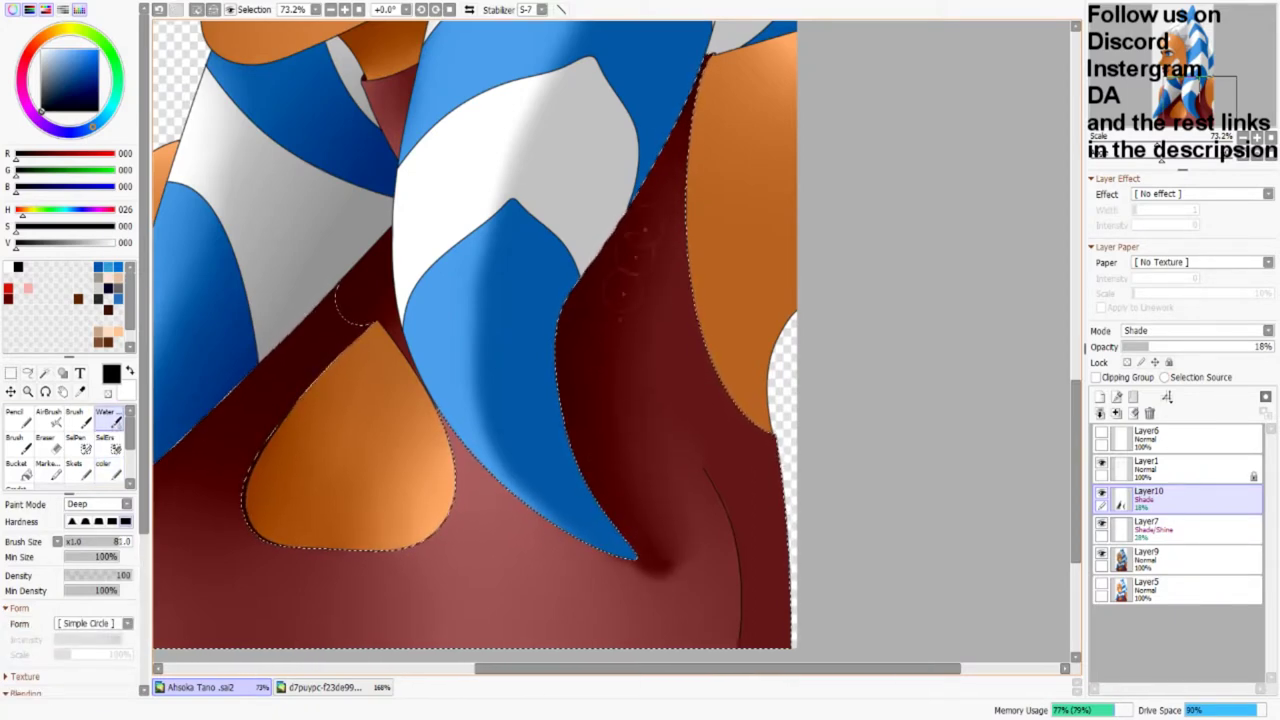
scroll(670, 527, "up", 1)
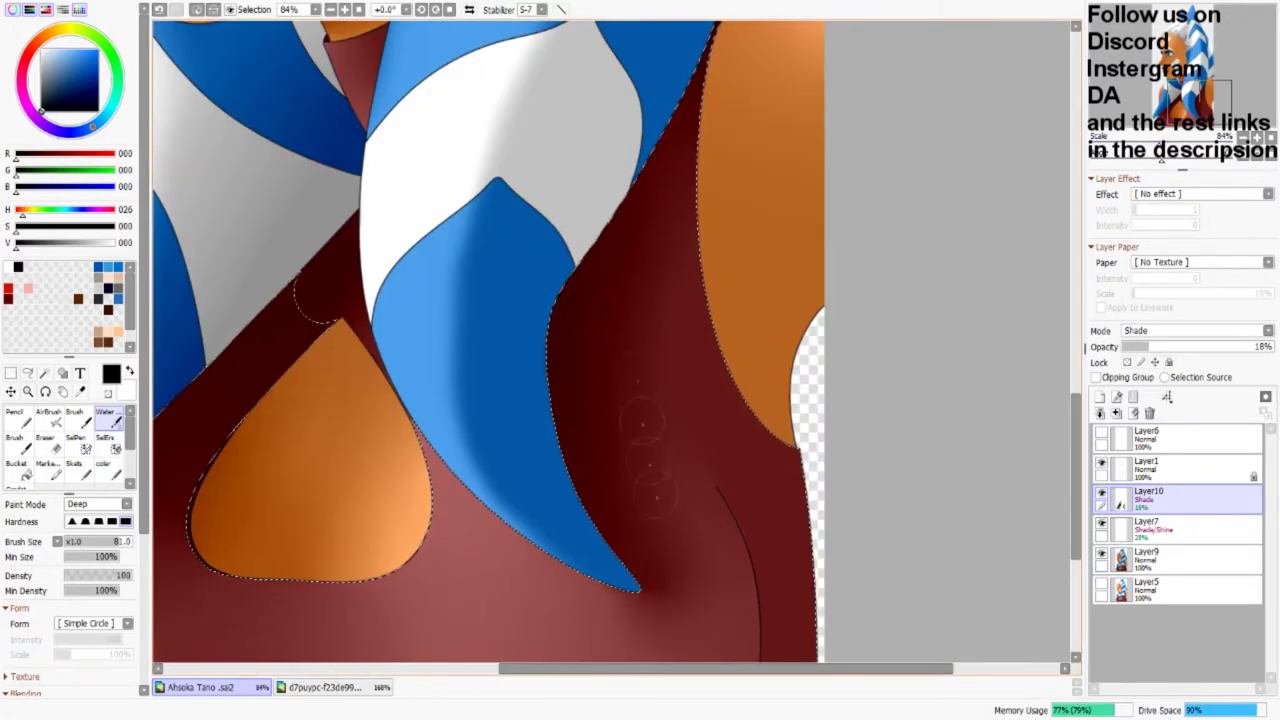
scroll(670, 527, "down", 1)
Step: Select the dress, arm and back head-tail stripes on Layer1, adding the small beads to the selection with the selection pen at size 7
left_click(1180, 467)
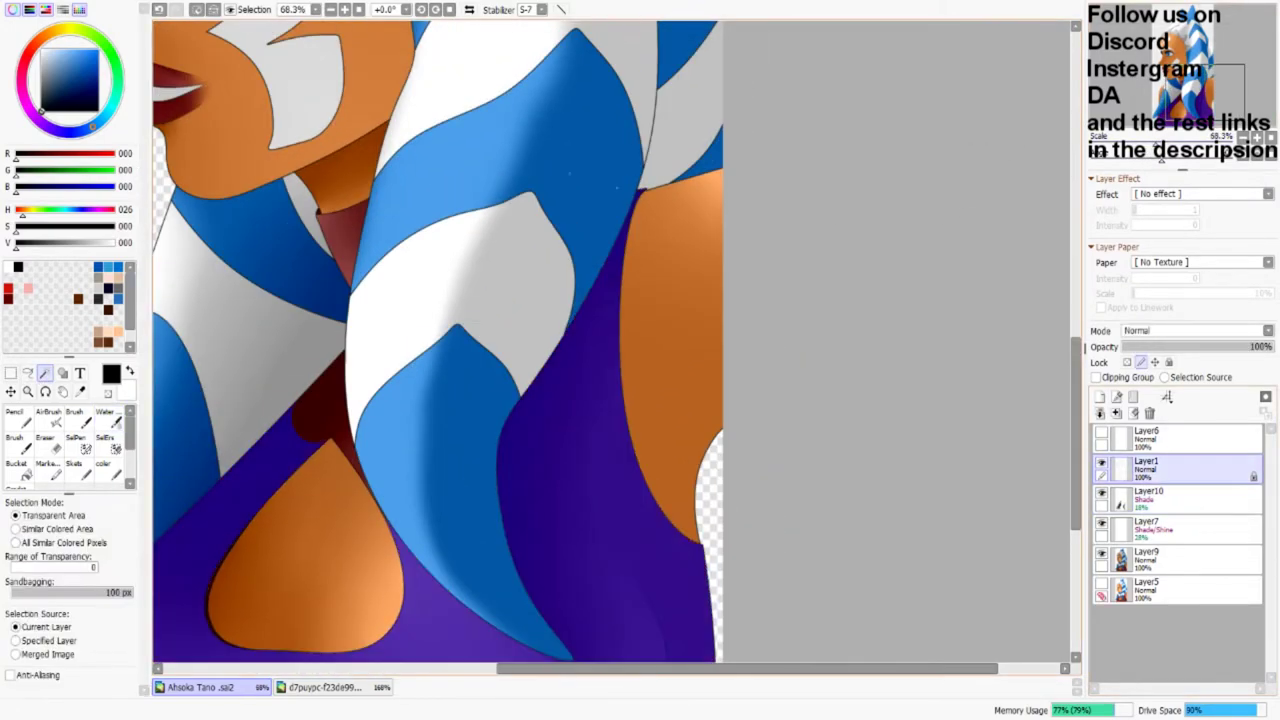
left_click(600, 500)
scroll(430, 340, "up", 5)
left_click(652, 376)
left_click(660, 130)
left_click(612, 80)
scroll(610, 111, "up", 6)
left_click(76, 441)
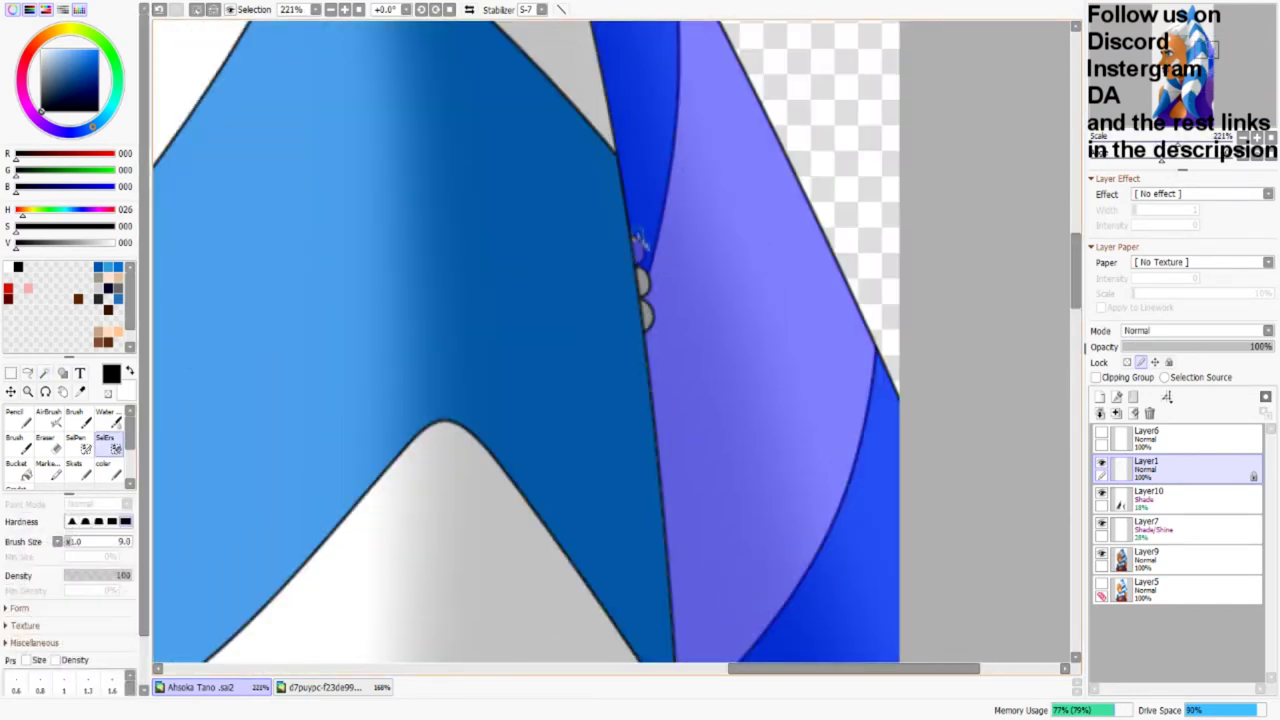
left_click_drag(634, 210, 641, 280)
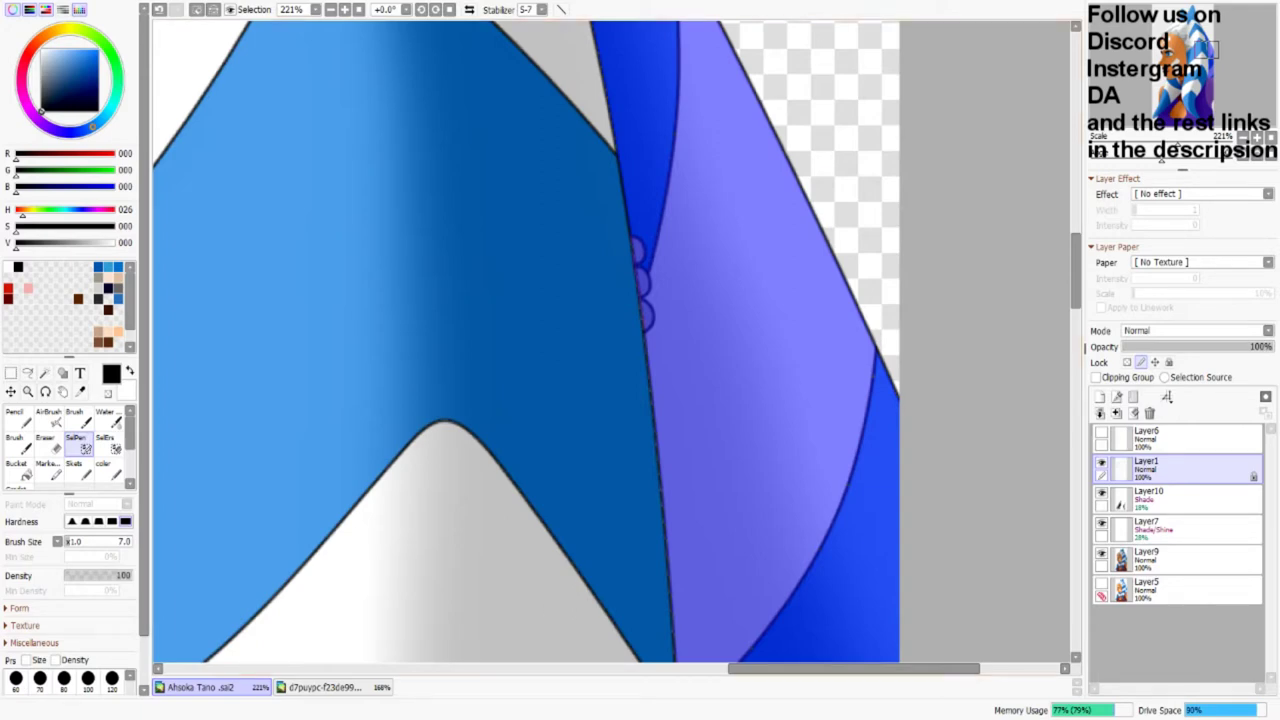
Step: Paint shadows on Layer10 over the back head-tail and arm beside the front head-tail, using color brush size 80 and Water brush size 81
scroll(610, 340, "down", 8)
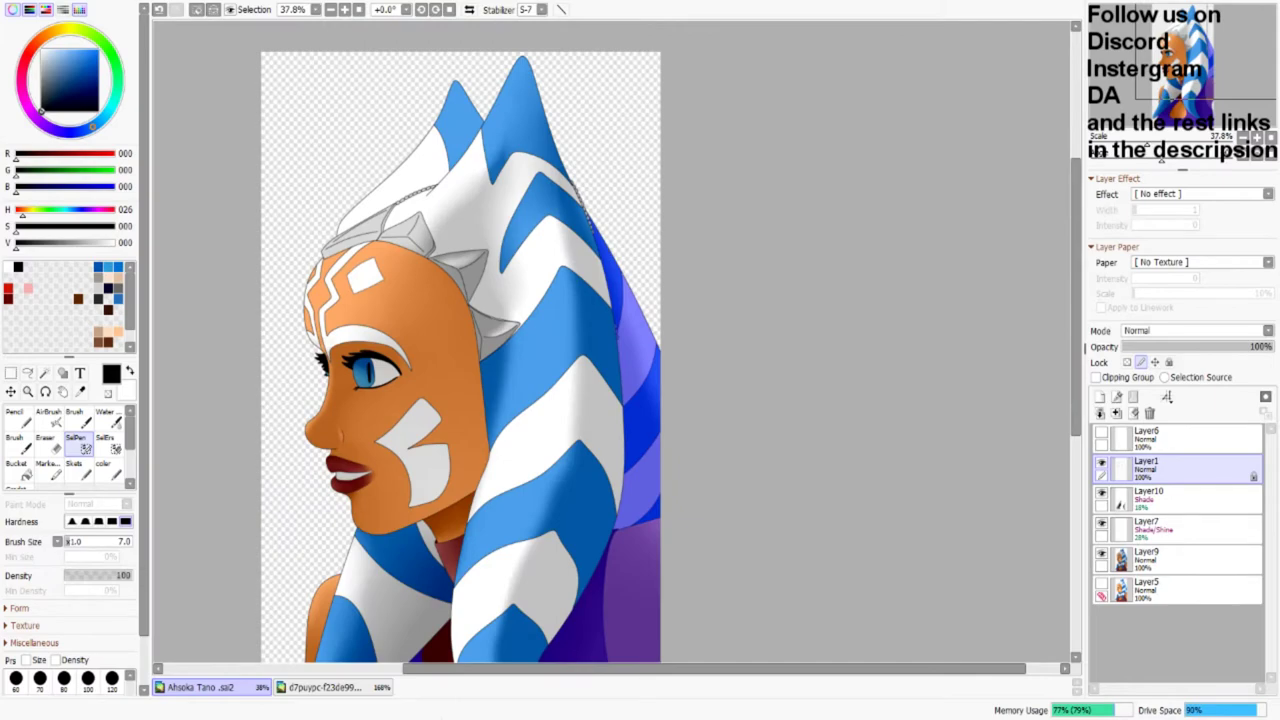
left_click_drag(500, 400, 565, 175)
left_click(1148, 497)
left_click(103, 468)
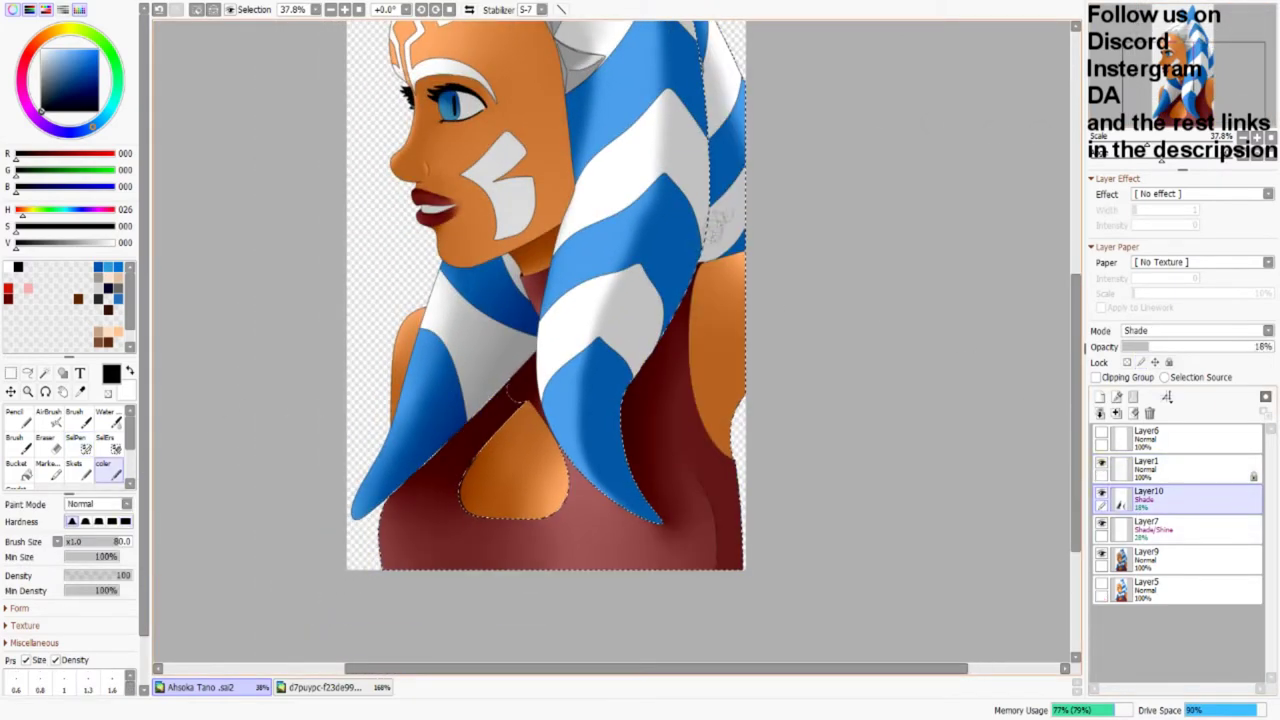
mouse_move(690, 355)
left_mouse_down()
mouse_move(658, 400)
mouse_move(666, 340)
mouse_move(655, 370)
mouse_move(685, 300)
mouse_move(690, 200)
mouse_move(682, 242)
mouse_move(668, 152)
mouse_move(700, 355)
left_mouse_up()
left_click_drag(710, 515, 714, 595)
left_click_drag(712, 540, 718, 635)
left_click(110, 416)
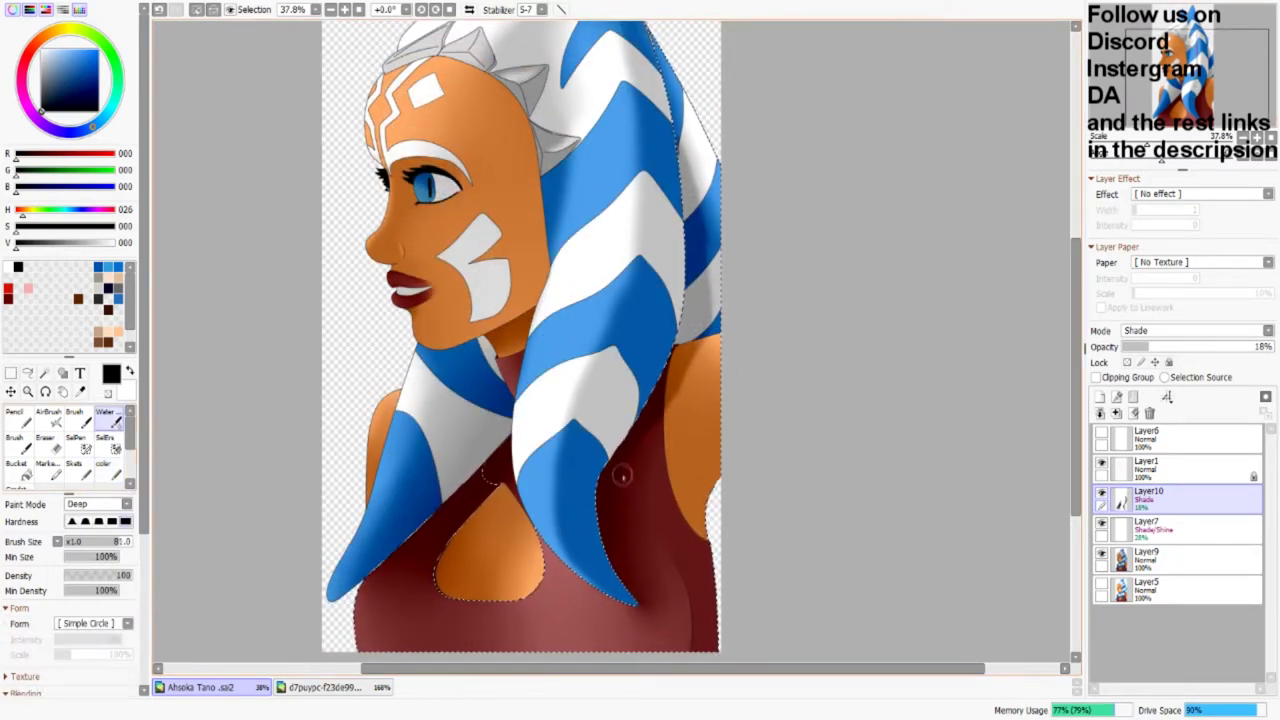
left_click_drag(726, 316, 706, 229)
left_click_drag(634, 312, 579, 187)
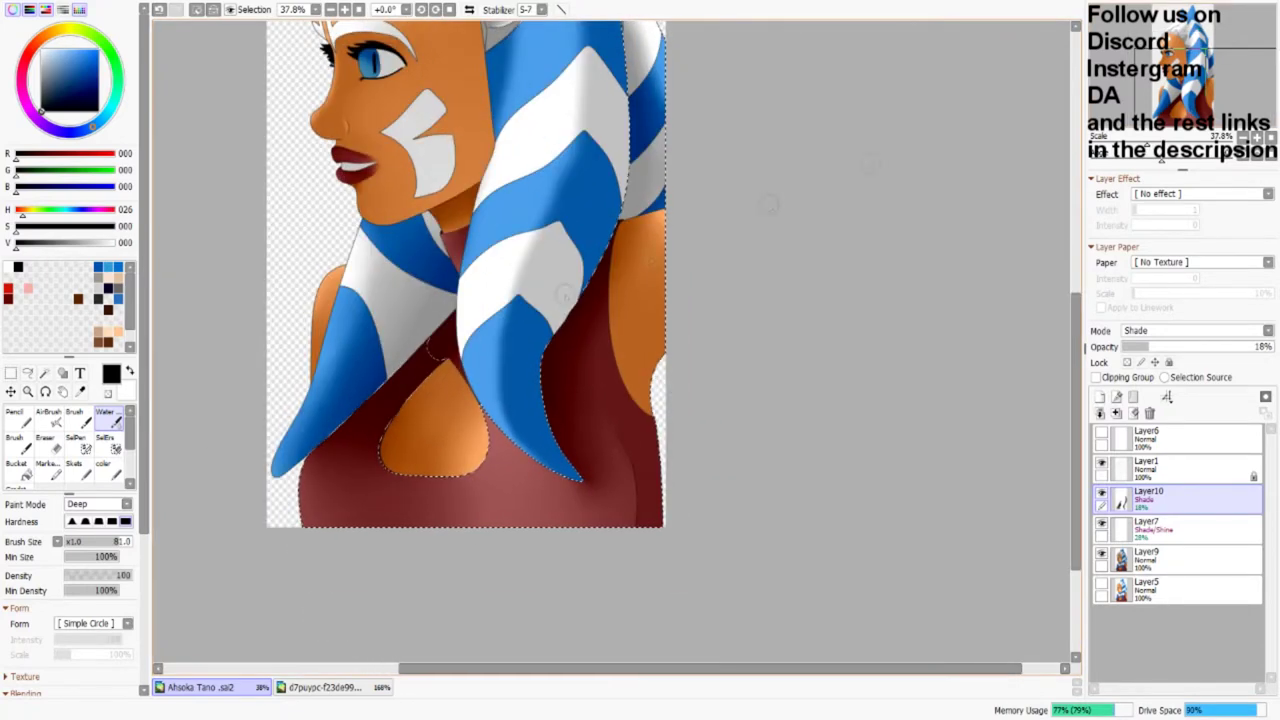
Step: Darken the dress's outer edge below the arm with the color brush at size 80, blend it with the Water brush at size 81, and deselect
left_click(103, 465)
left_click_drag(658, 470, 624, 494)
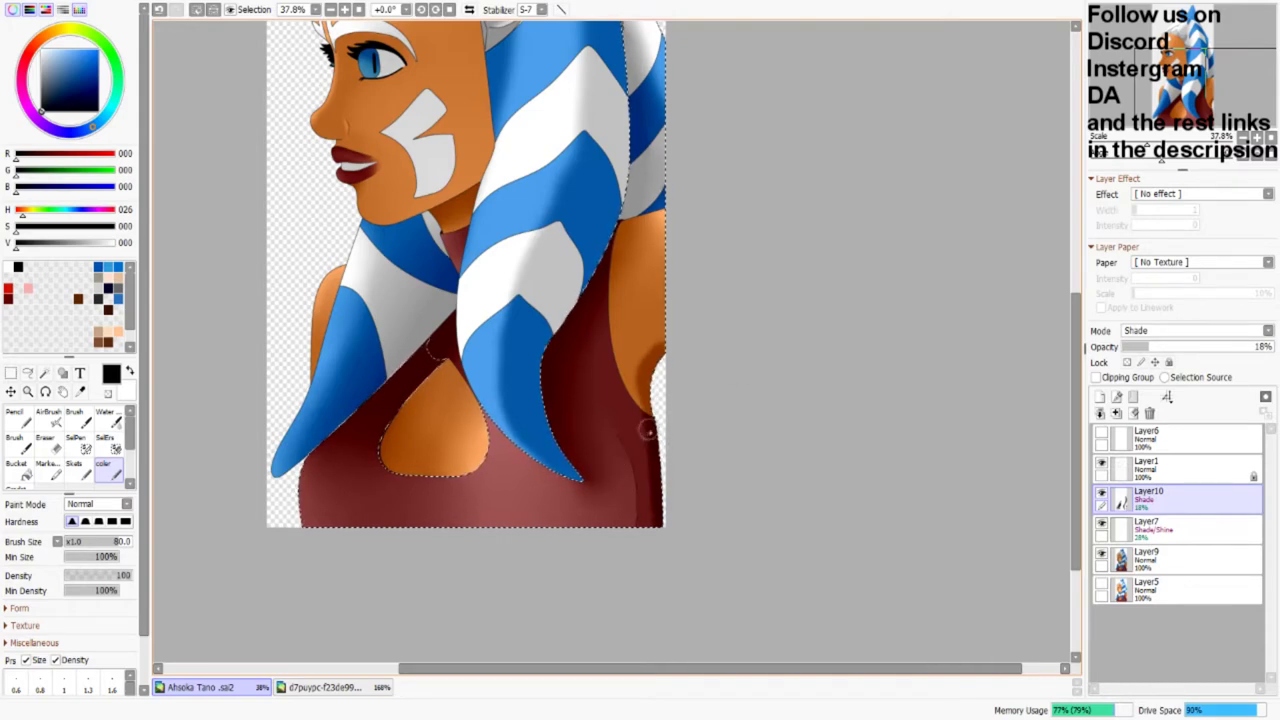
mouse_move(624, 494)
left_mouse_down()
mouse_move(652, 450)
mouse_move(655, 520)
left_mouse_up()
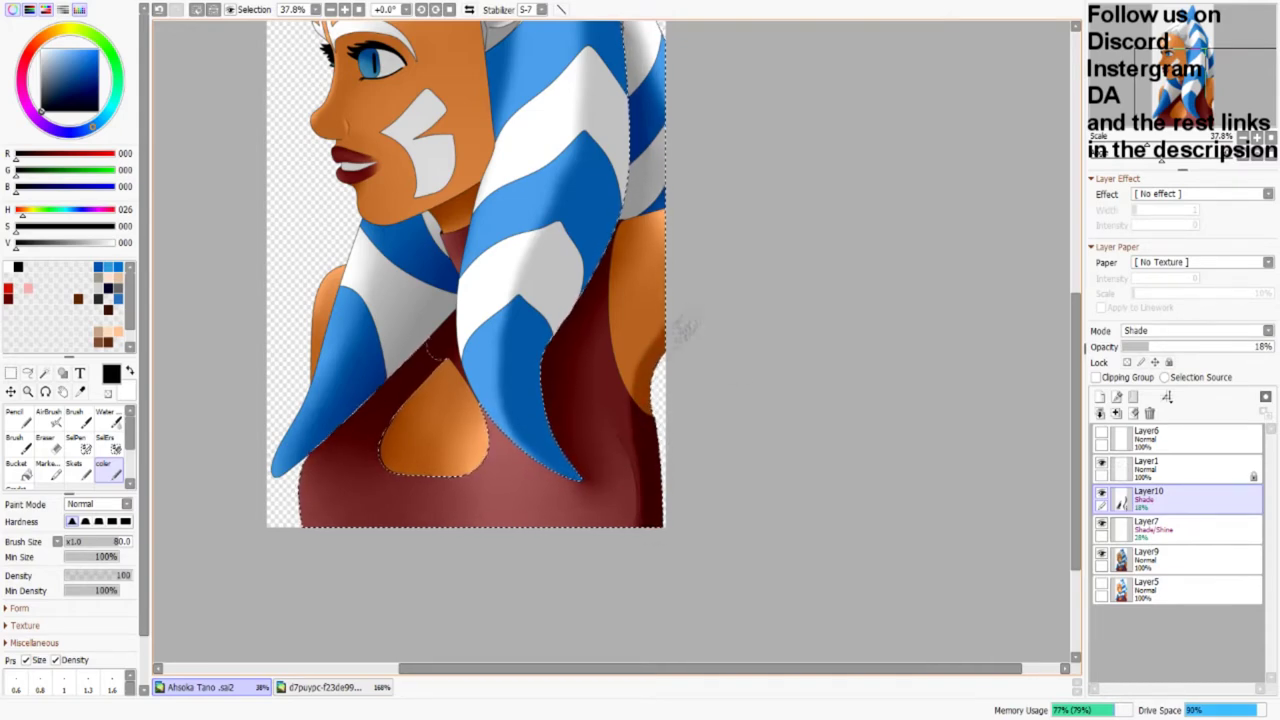
scroll(606, 479, "up", 2)
key("w")
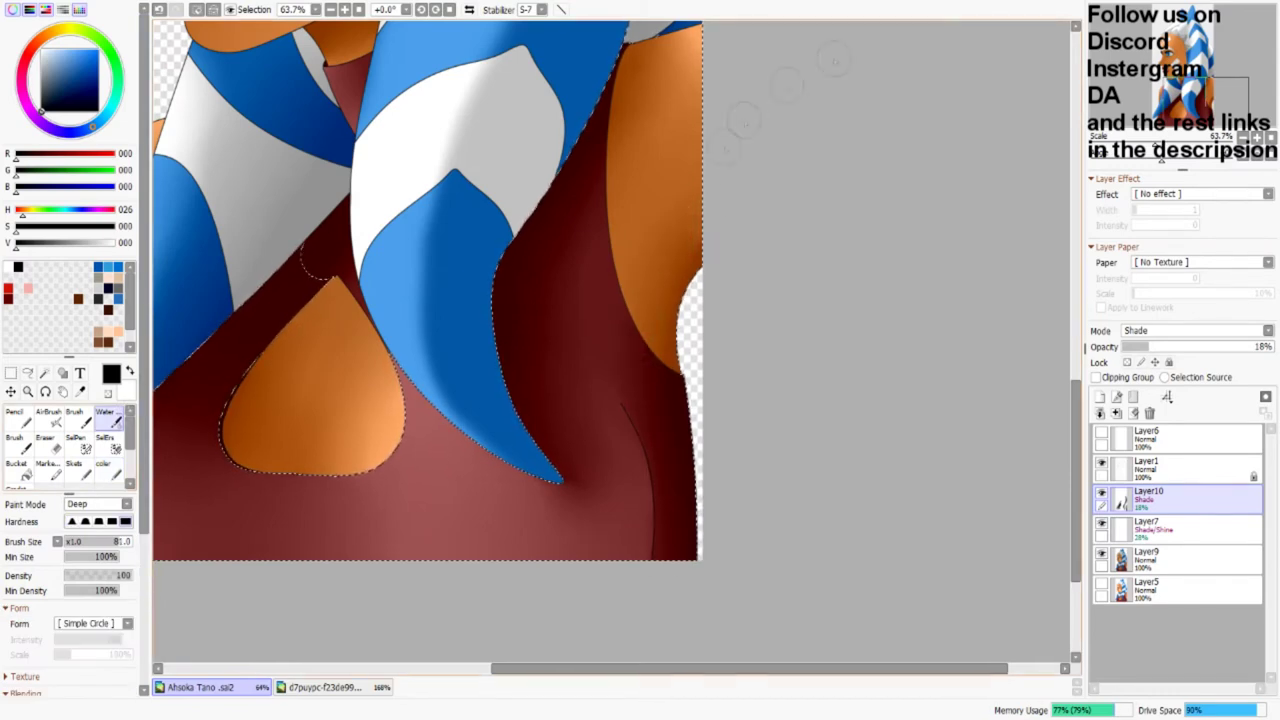
scroll(651, 403, "down", 3)
left_click_drag(332, 80, 367, 200)
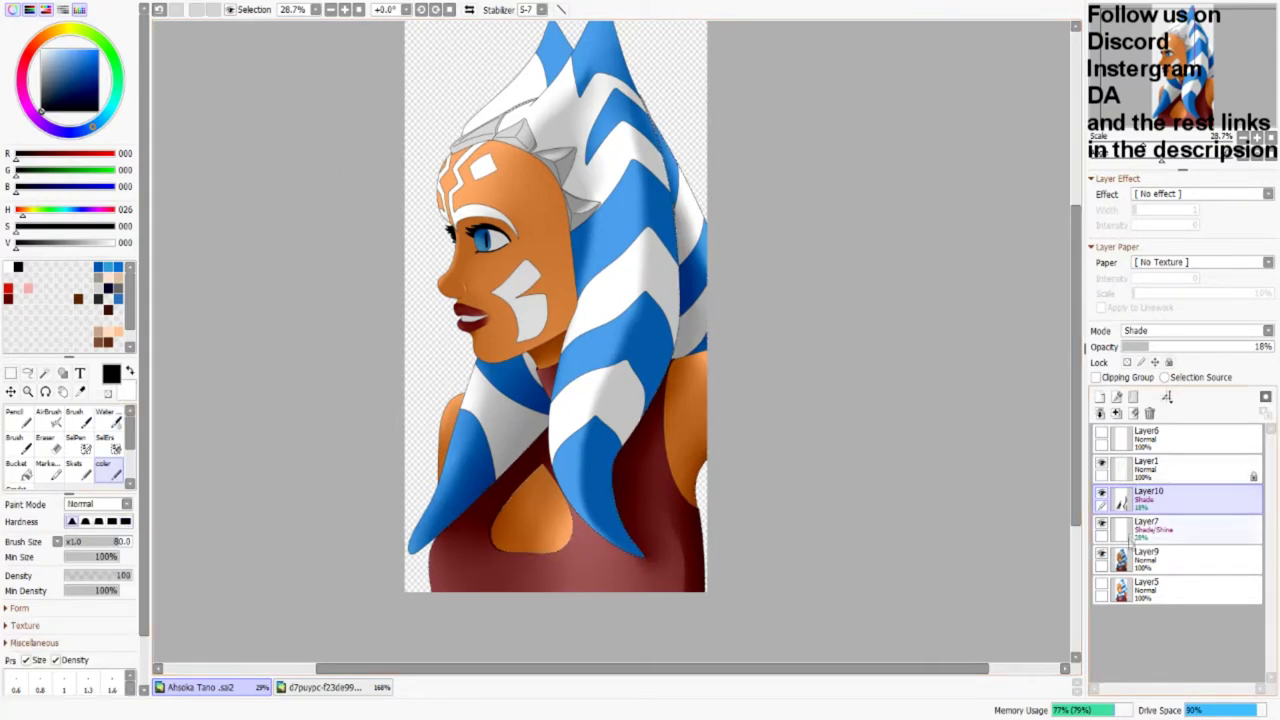
Step: Select all blue and white stripes of the front head-tail, up to its horn tip, from Layer1's line art
left_click(1146, 467)
key("w")
left_click(614, 452)
left_click(590, 330)
left_click(648, 121)
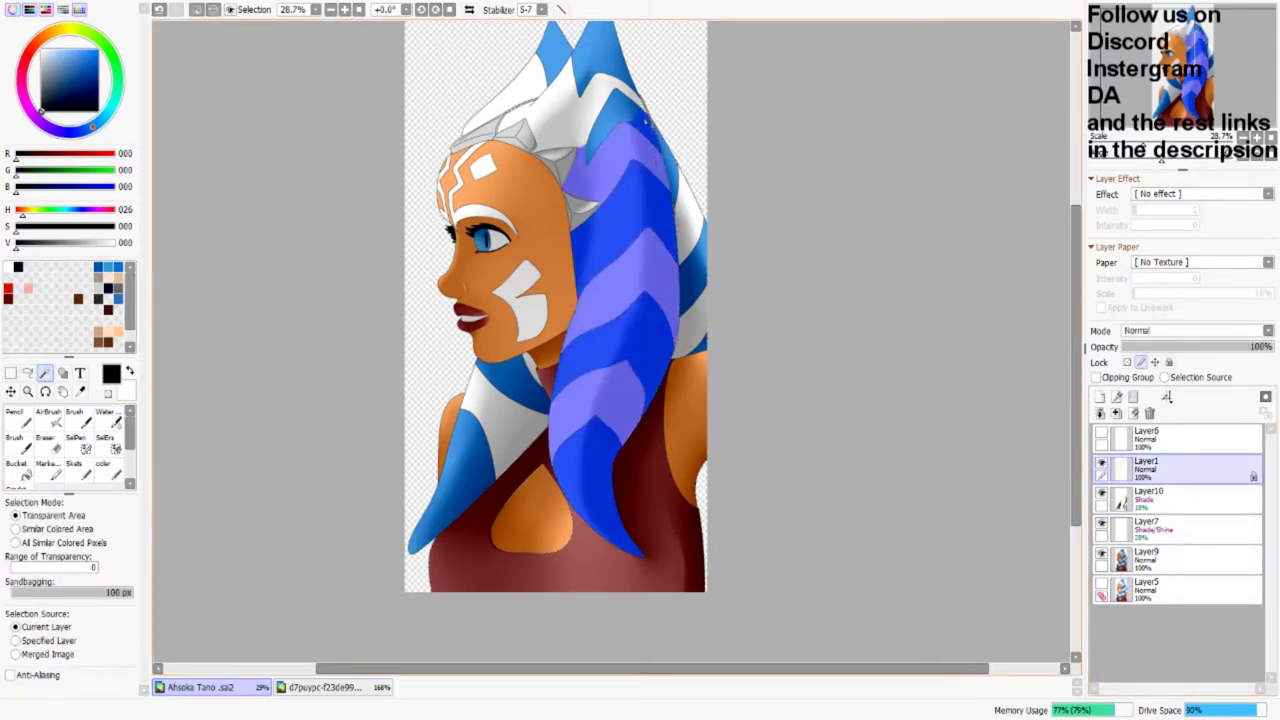
left_click(575, 65)
left_click_drag(649, 89, 620, 117)
key("b")
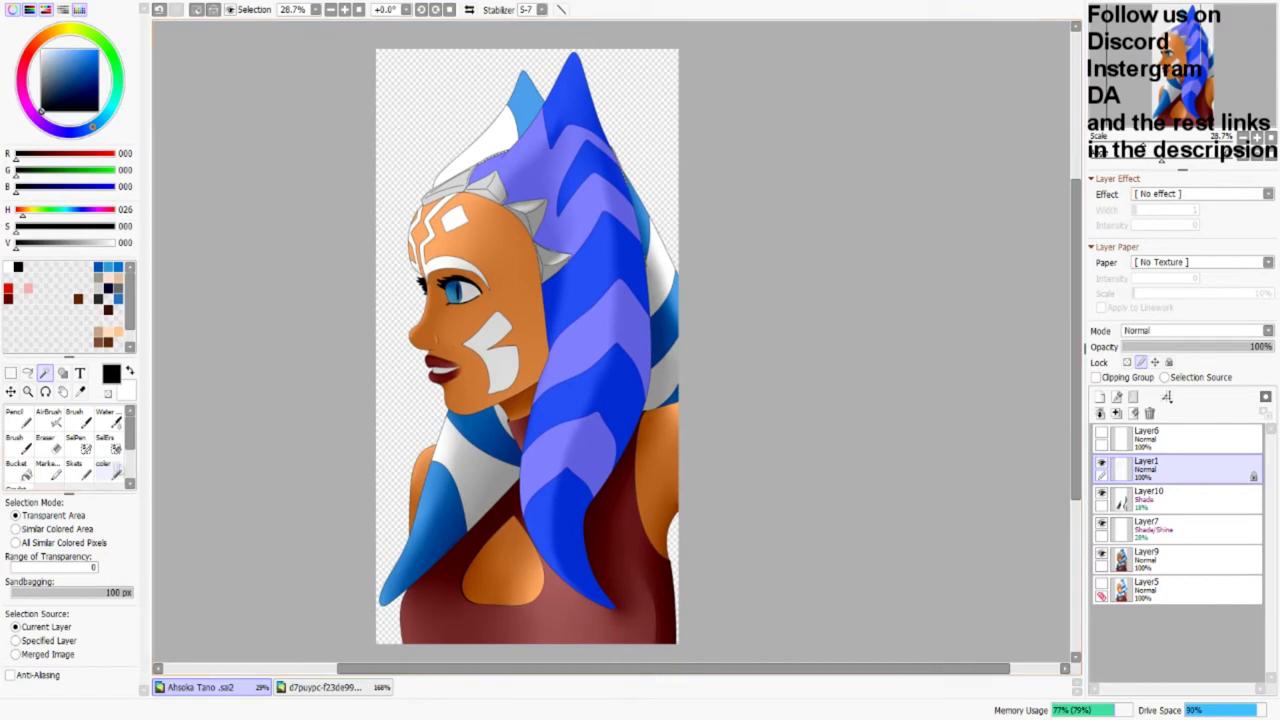
Step: Shade the front head-tail's back edge on Layer10 with the color brush at size 268 and smooth it with the Water brush at size 81
left_click(1146, 497)
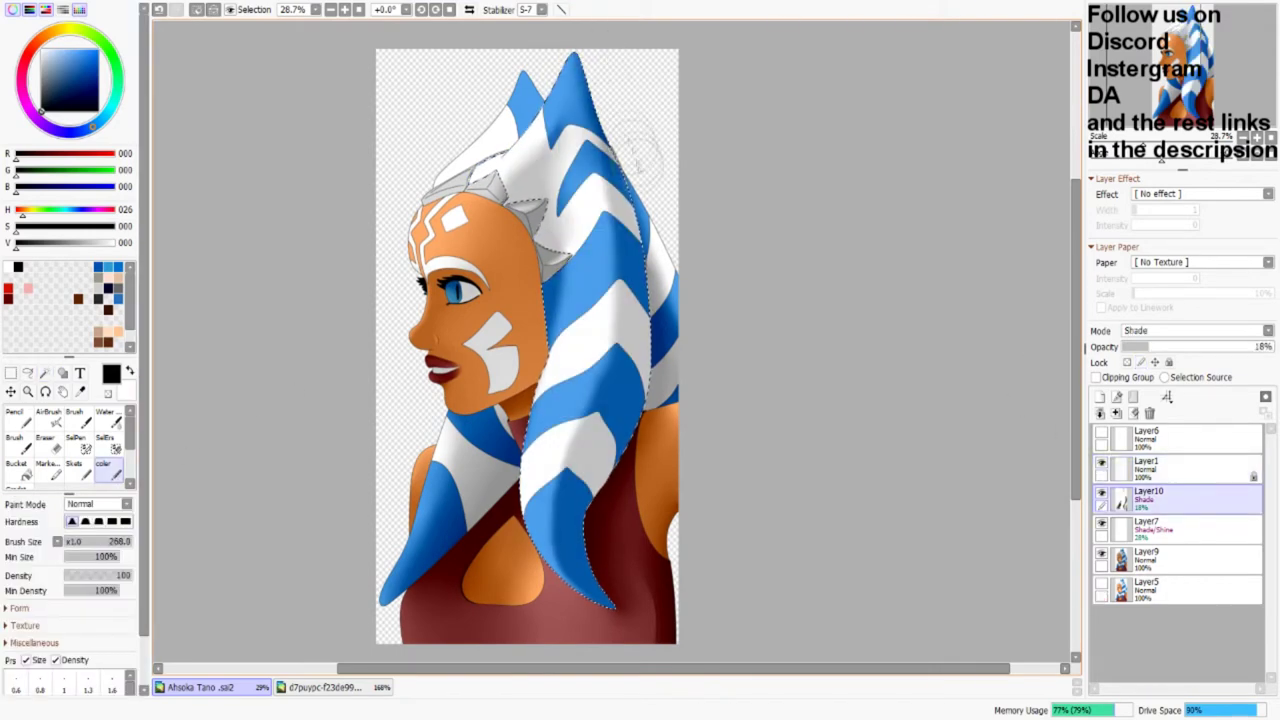
mouse_move(674, 263)
left_mouse_down()
mouse_move(600, 530)
mouse_move(632, 340)
left_mouse_up()
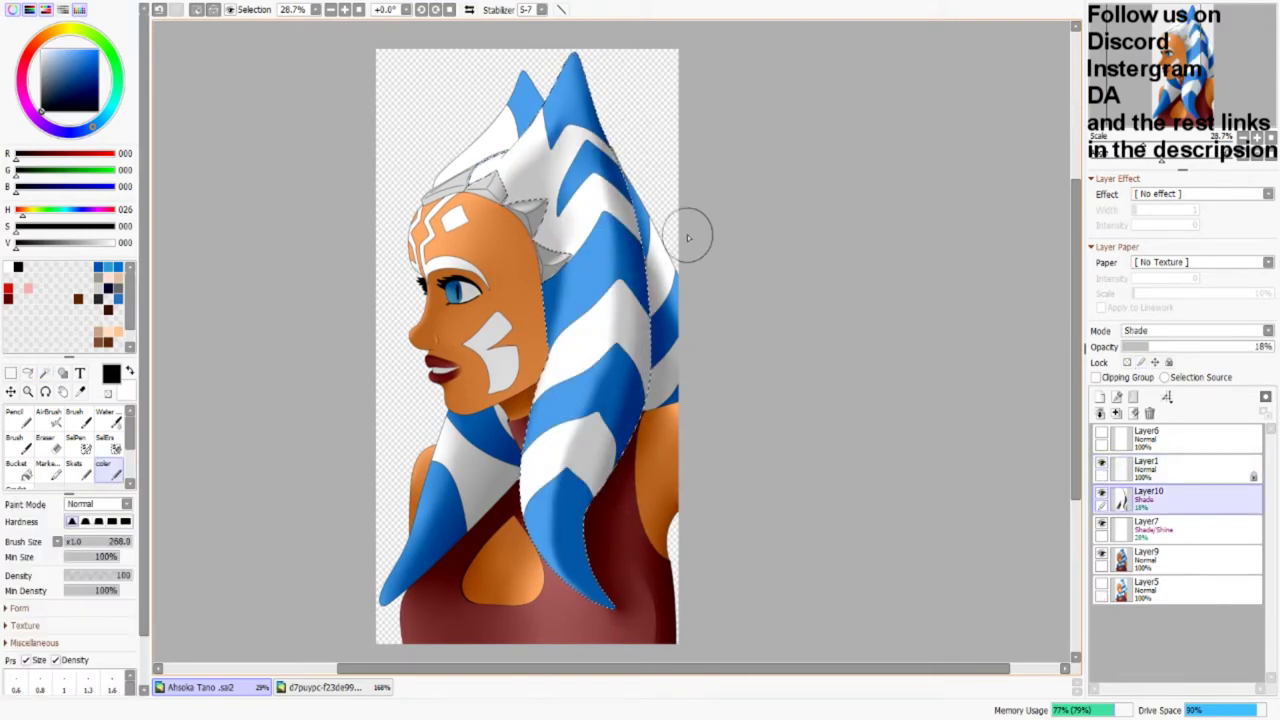
left_click(109, 418)
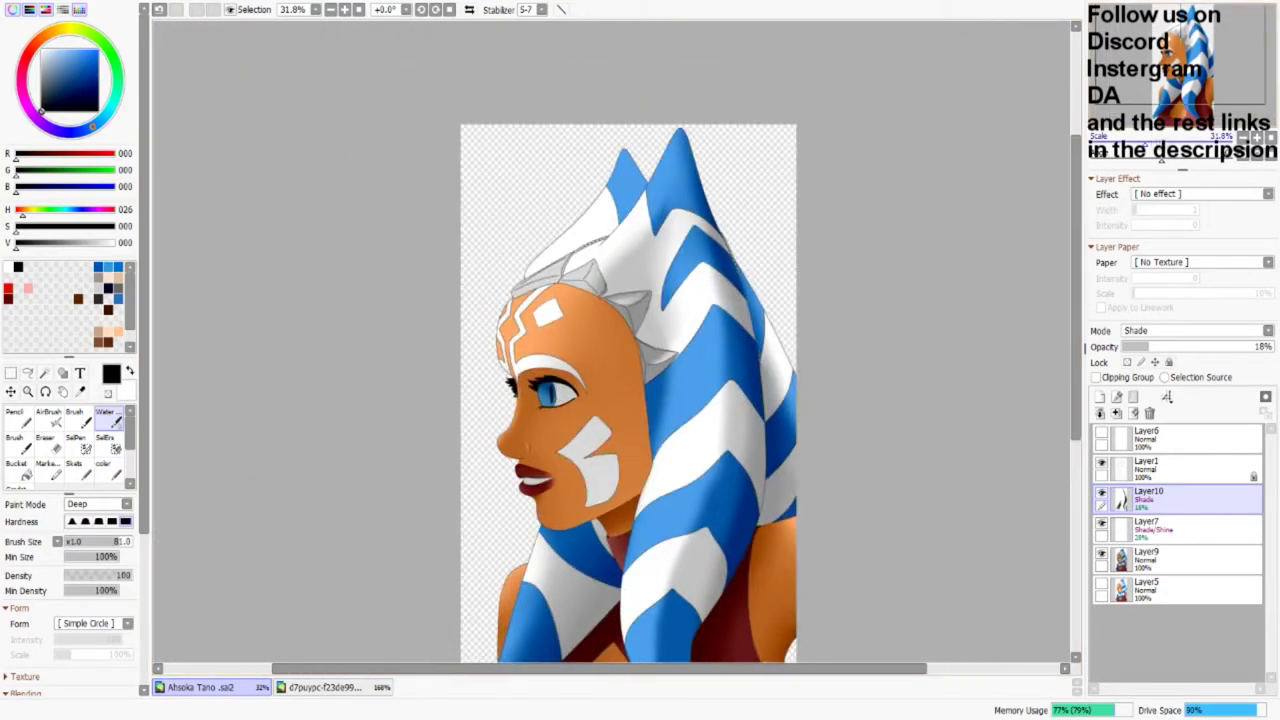
Step: Select the rear horn's blue tip and paint a shadow on it beside the front horn with the color brush at size 268
scroll(628, 393, "up", 4)
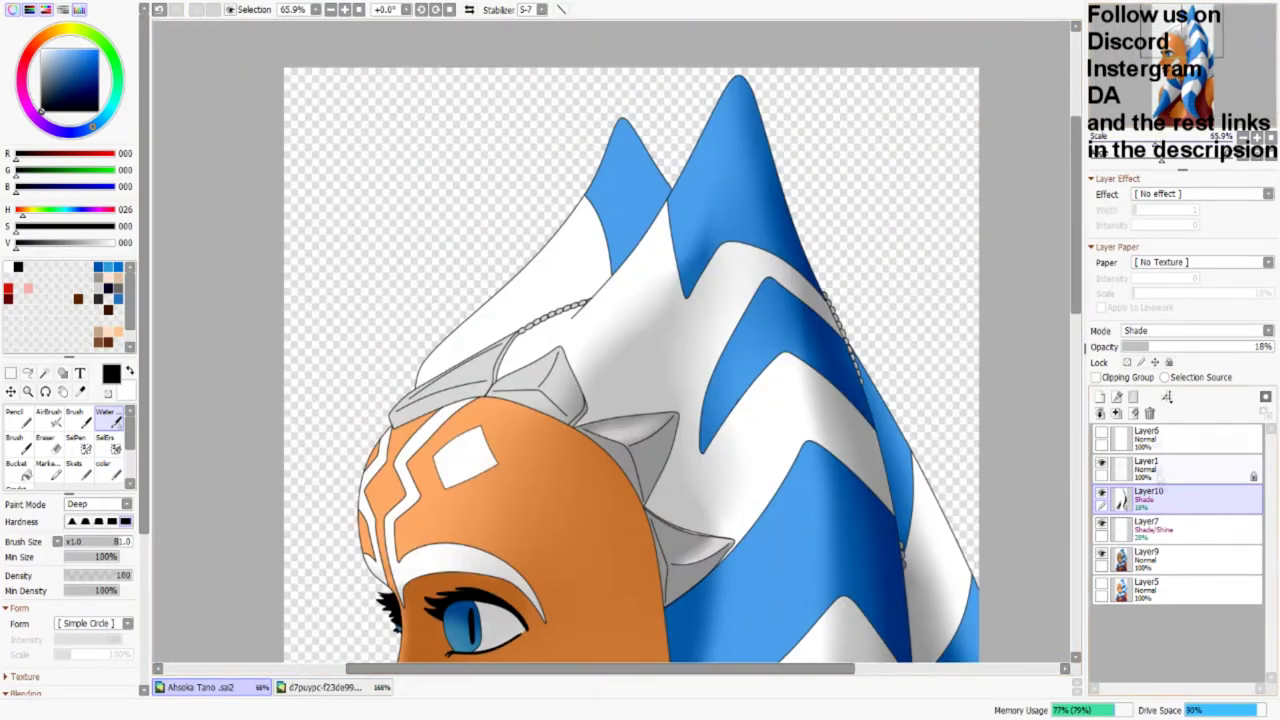
left_click(44, 372)
left_click(625, 190)
left_click(118, 466)
left_click_drag(654, 100, 655, 220)
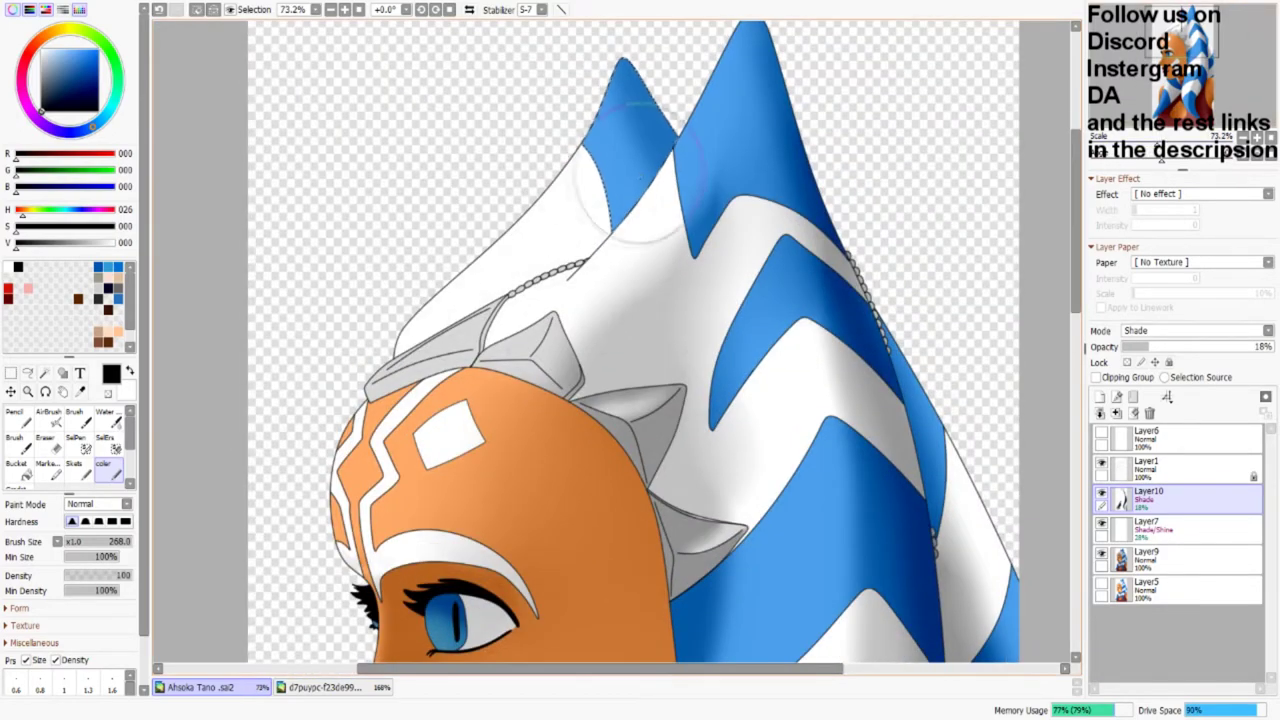
Step: Add the rear horn's white area to the selection and shade the horn on Layer10 along the front horn with the color brush at size 268
left_click(1145, 466)
left_click(44, 372)
left_click(582, 277)
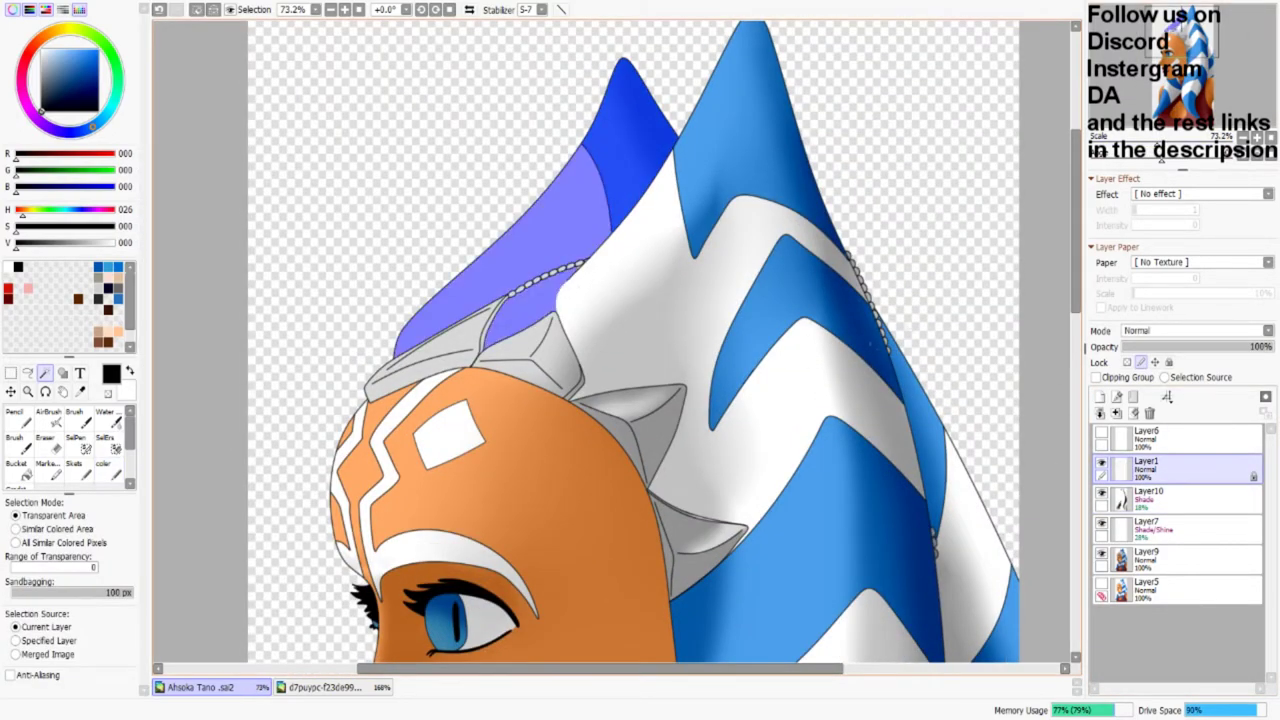
left_click(1147, 497)
left_click(118, 466)
mouse_move(692, 190)
left_mouse_down()
mouse_move(653, 272)
mouse_move(663, 285)
mouse_move(673, 130)
mouse_move(643, 221)
left_mouse_up()
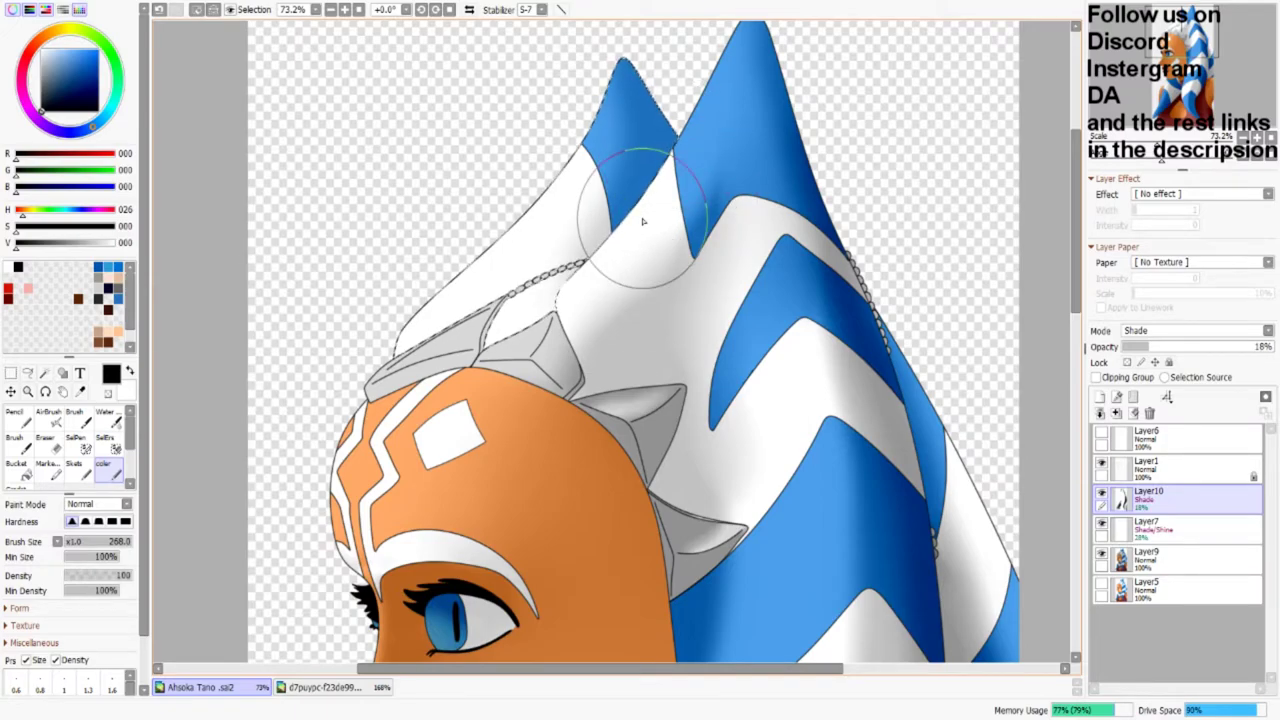
Step: Paint a thin shadow above the upper eyelashes on Layer10 with the color brush at size 7 and blend it with the Water brush at size 11
scroll(903, 285, "up", 5)
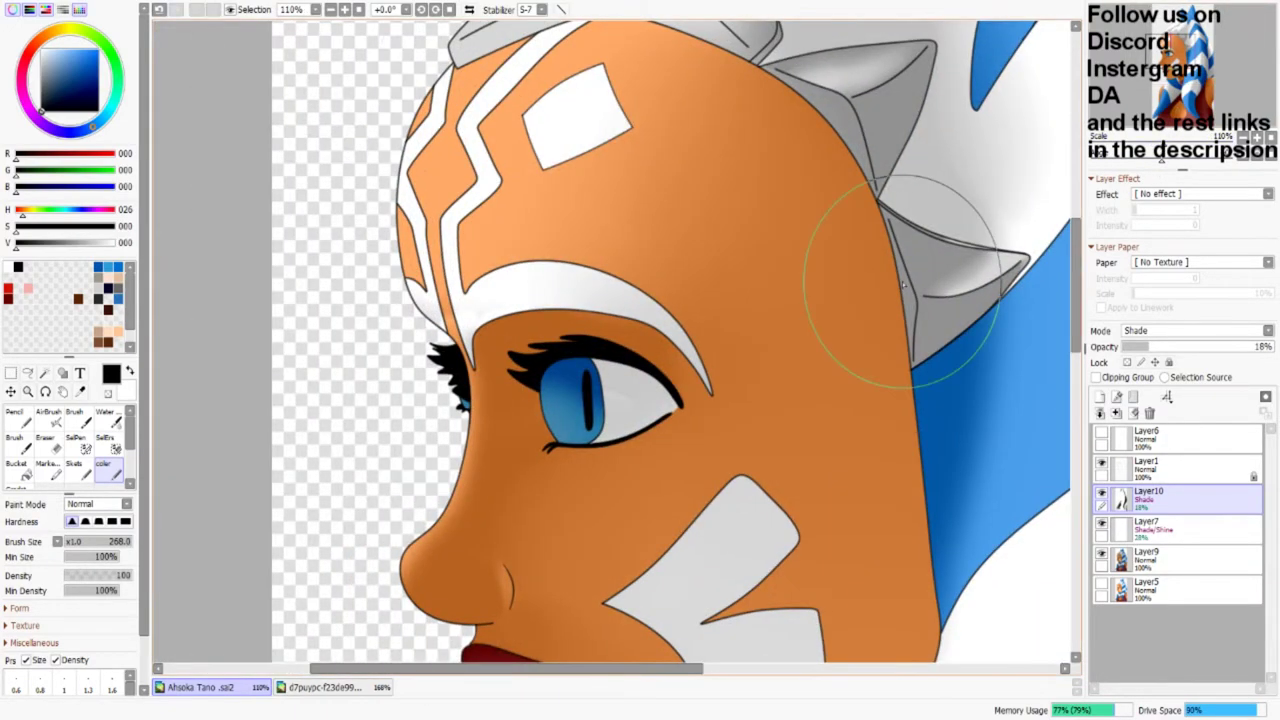
scroll(438, 272, "up", 4)
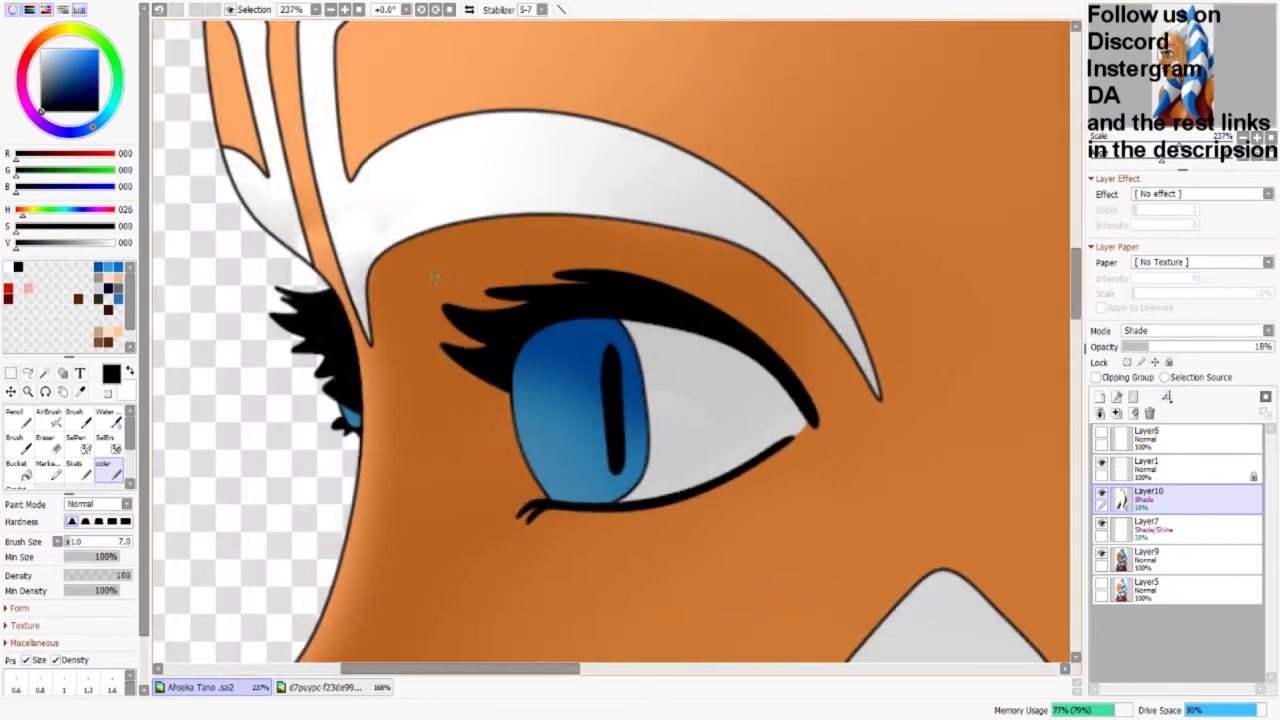
left_click_drag(453, 302, 596, 243)
key("ctrl+z")
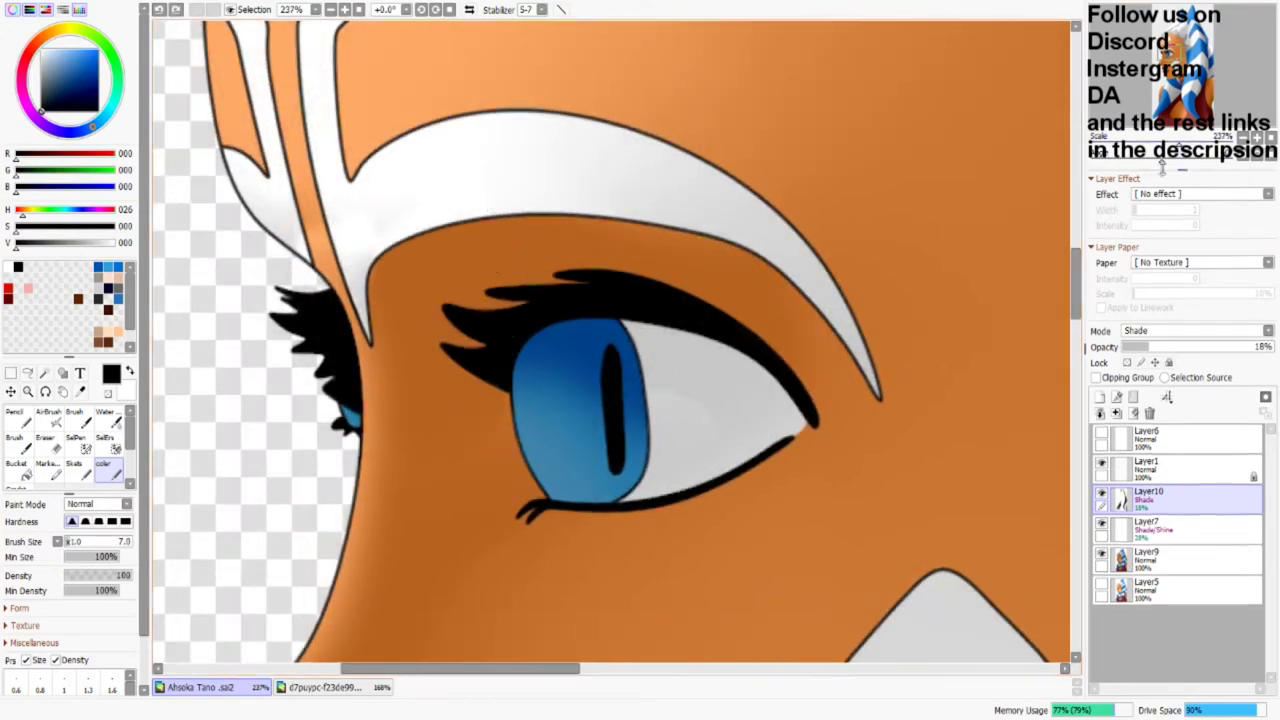
left_click_drag(714, 220, 985, 130)
mouse_move(640, 202)
left_mouse_down()
mouse_move(587, 250)
mouse_move(537, 332)
mouse_move(540, 475)
left_mouse_up()
left_click(104, 418)
left_click_drag(545, 298, 585, 240)
left_click_drag(536, 322, 521, 378)
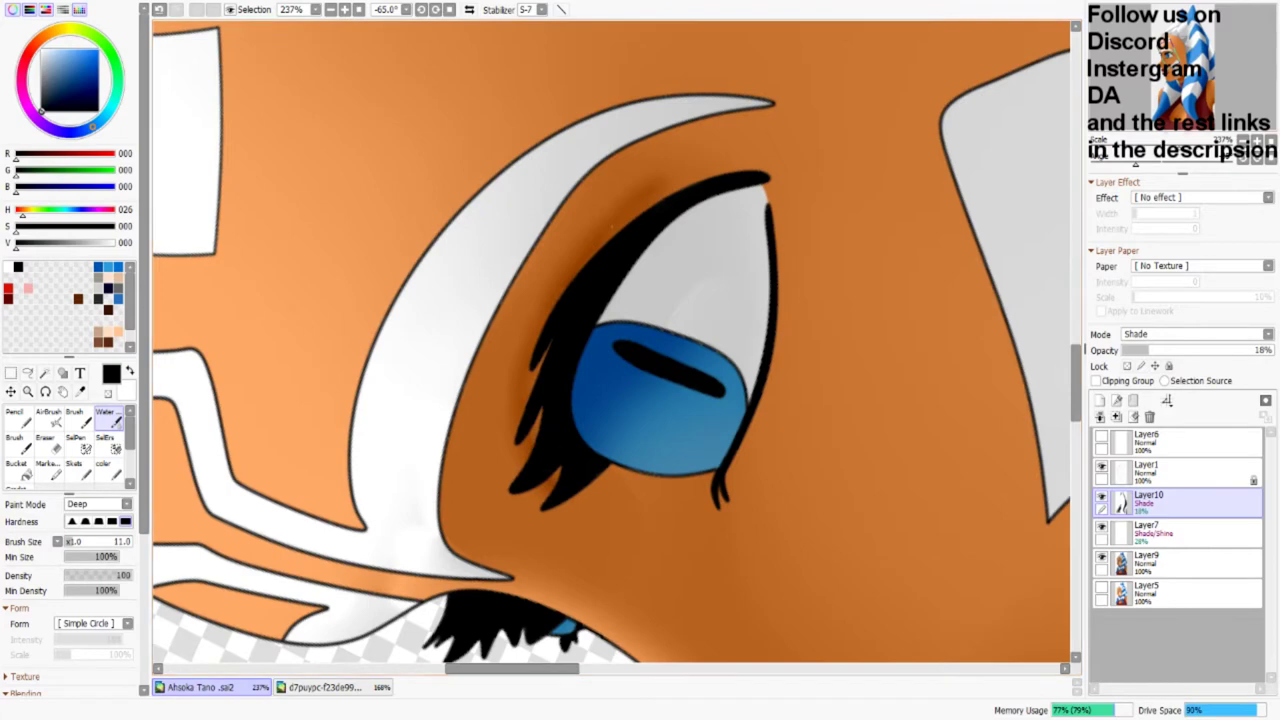
Step: Shade the inner eyelid between the brow marking and lashes on Layer10 with the color brush and blend it with the Water brush at size 11
key("Home")
key("n")
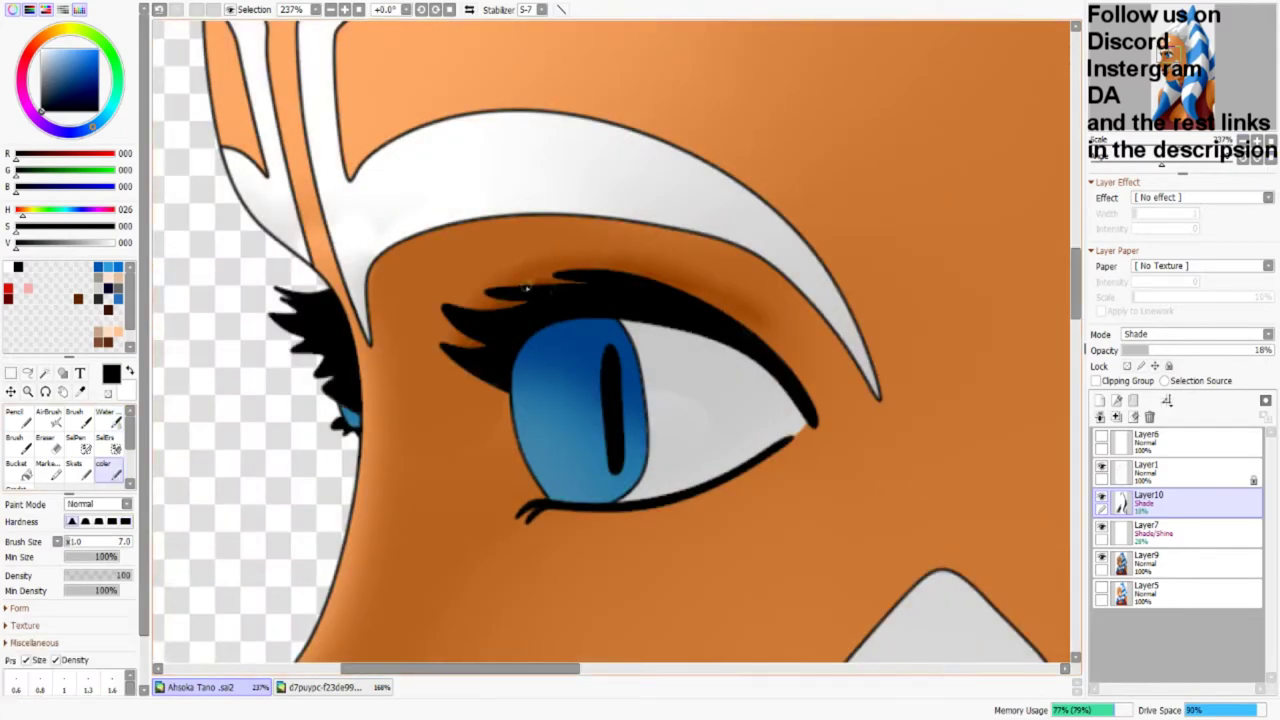
key("w")
key("n")
key("w")
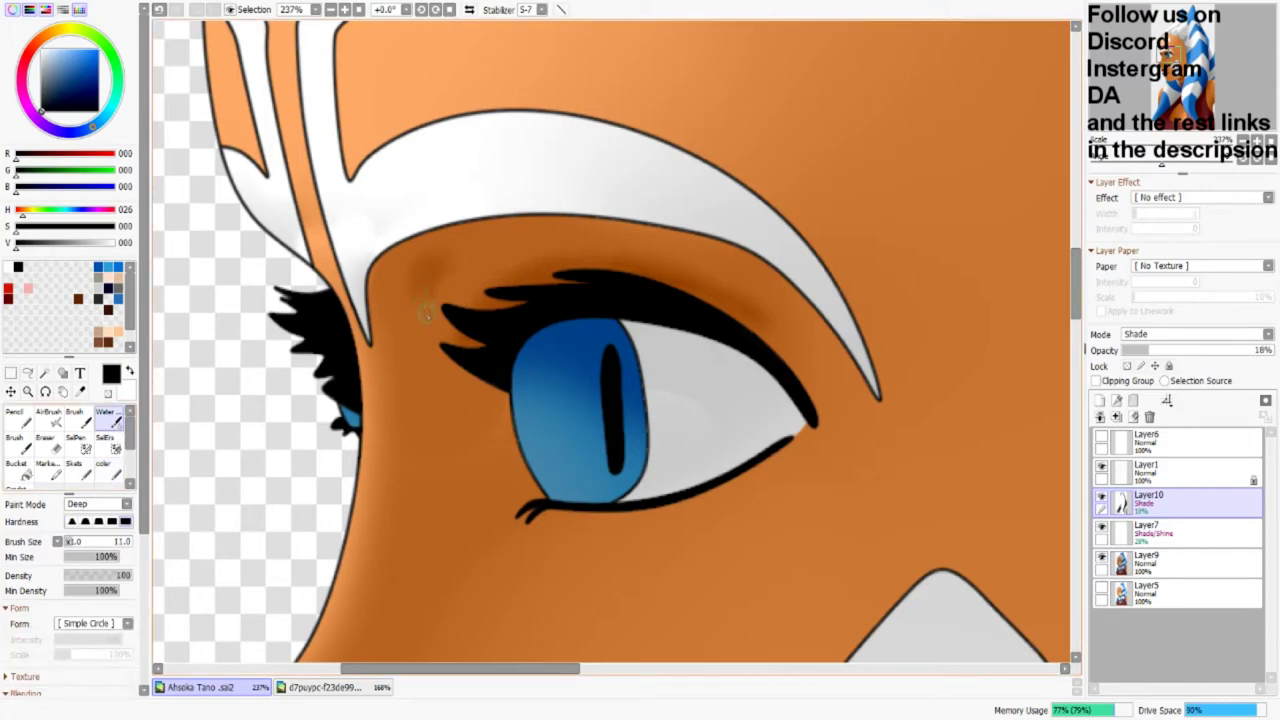
scroll(1035, 70, "down", 5)
scroll(1035, 70, "up", 5)
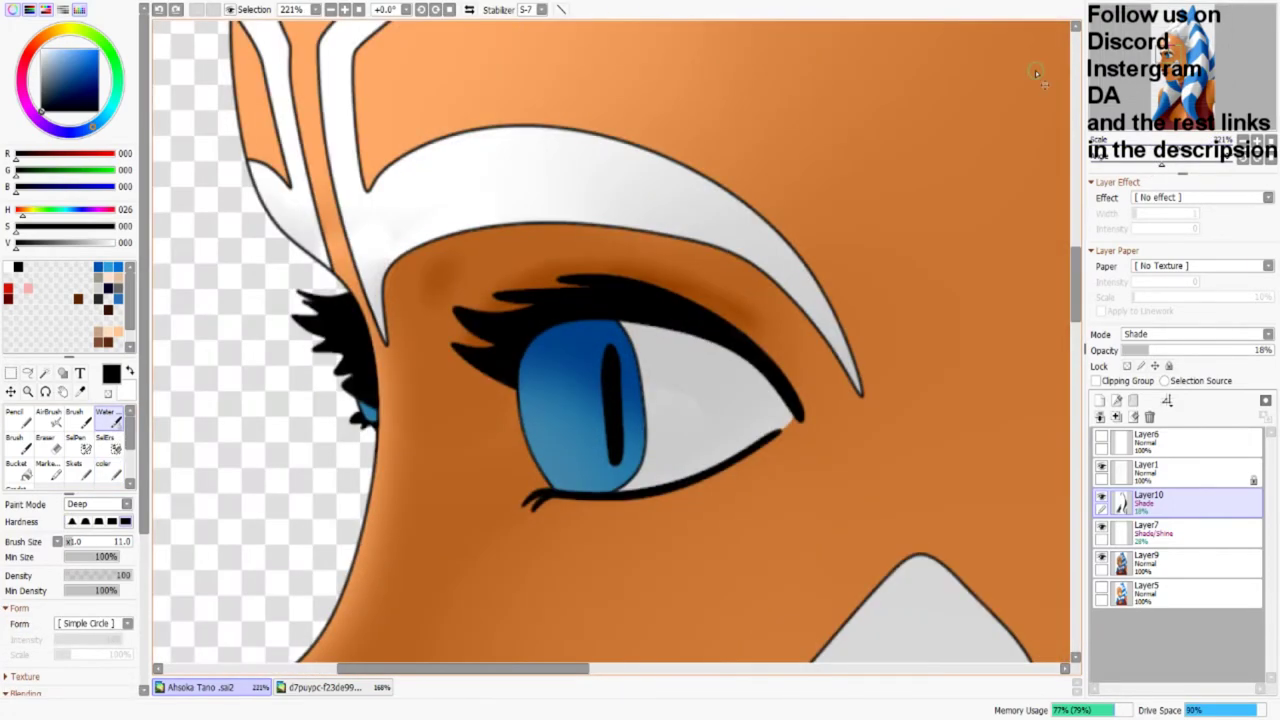
scroll(1035, 70, "down", 4)
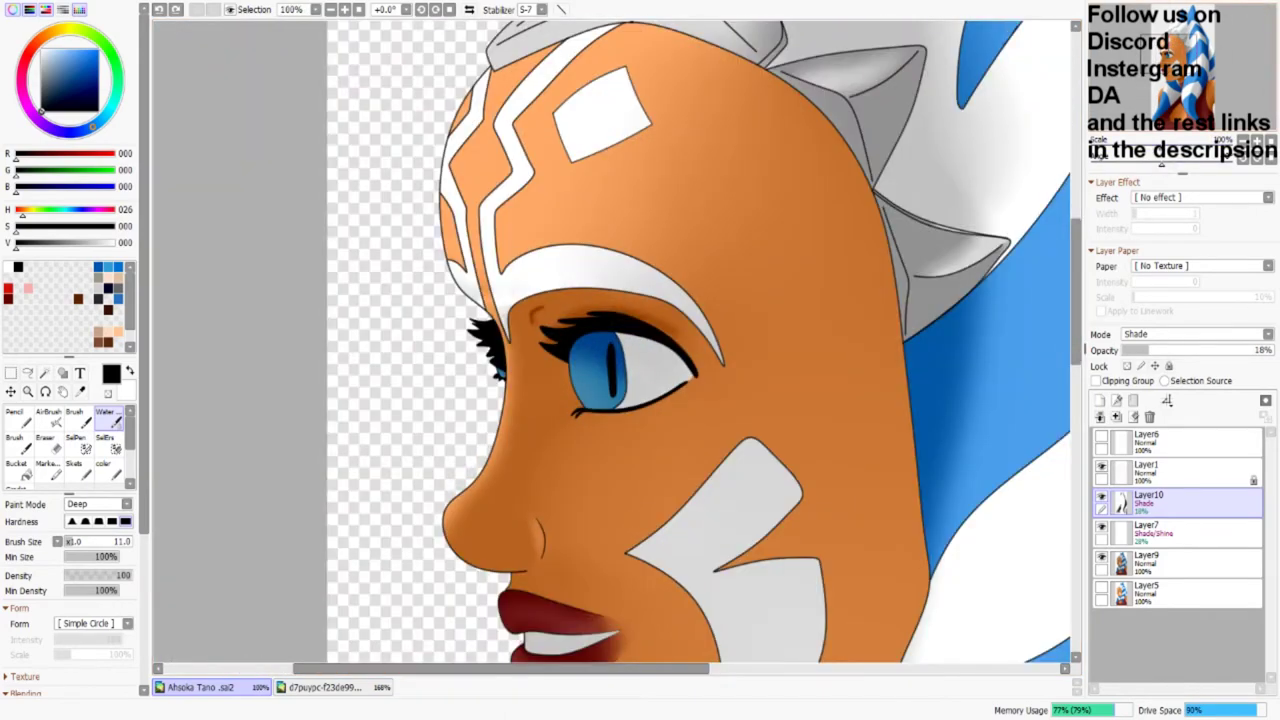
scroll(620, 281, "up", 3)
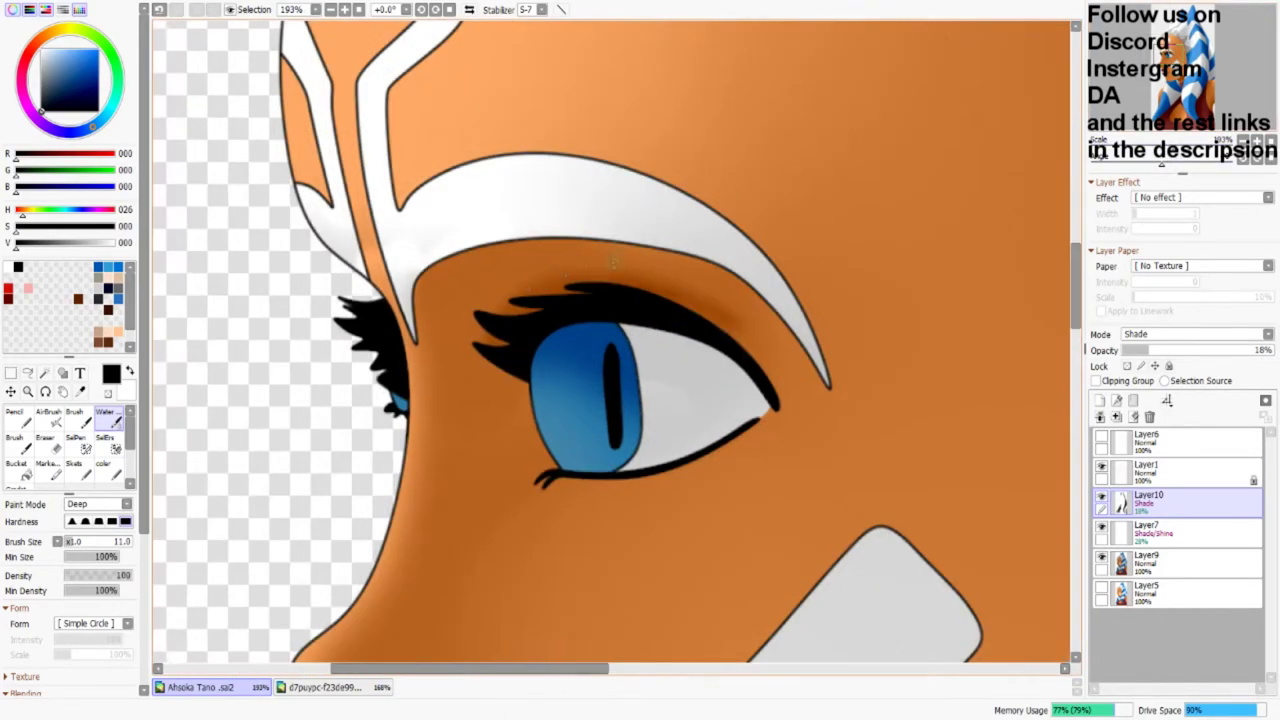
scroll(612, 342, "down", 3)
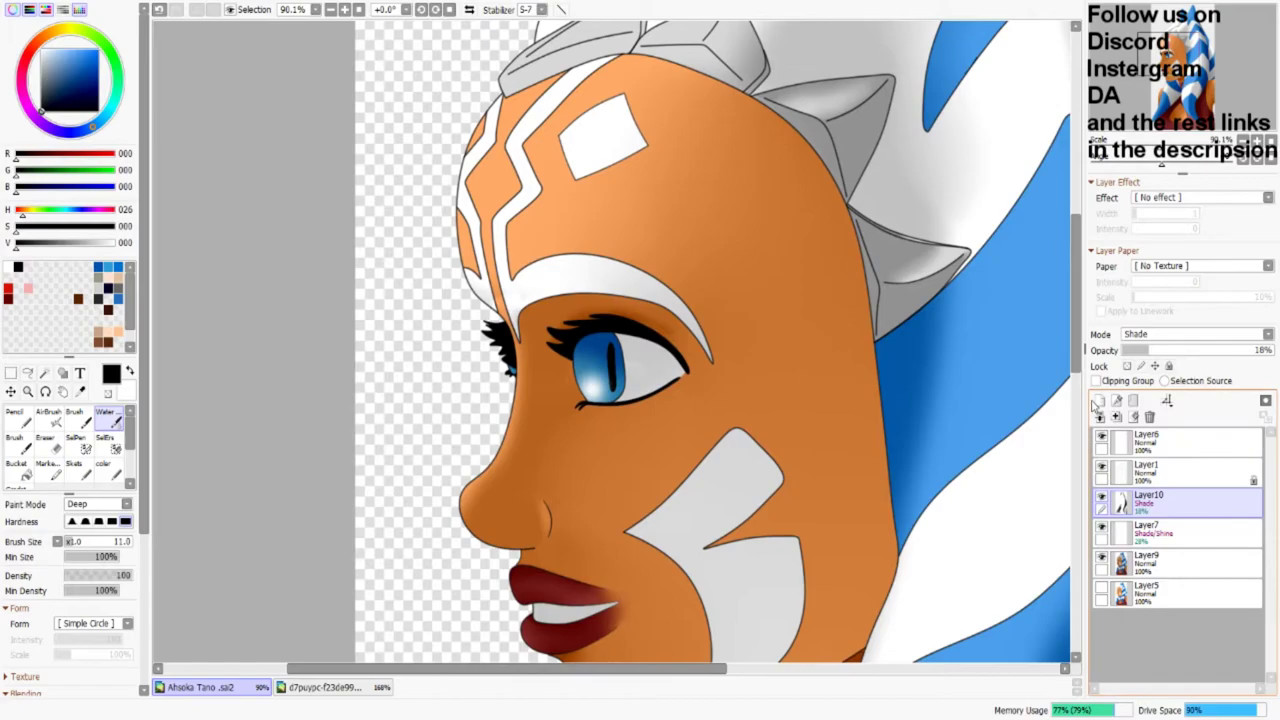
Step: Select the interior of the rearmost grey headpiece spike, beside the blue head-tail stripe, using the Layer1 line art
scroll(620, 350, "down", 3)
scroll(620, 350, "up", 3)
scroll(620, 350, "down", 2)
scroll(780, 150, "up", 4)
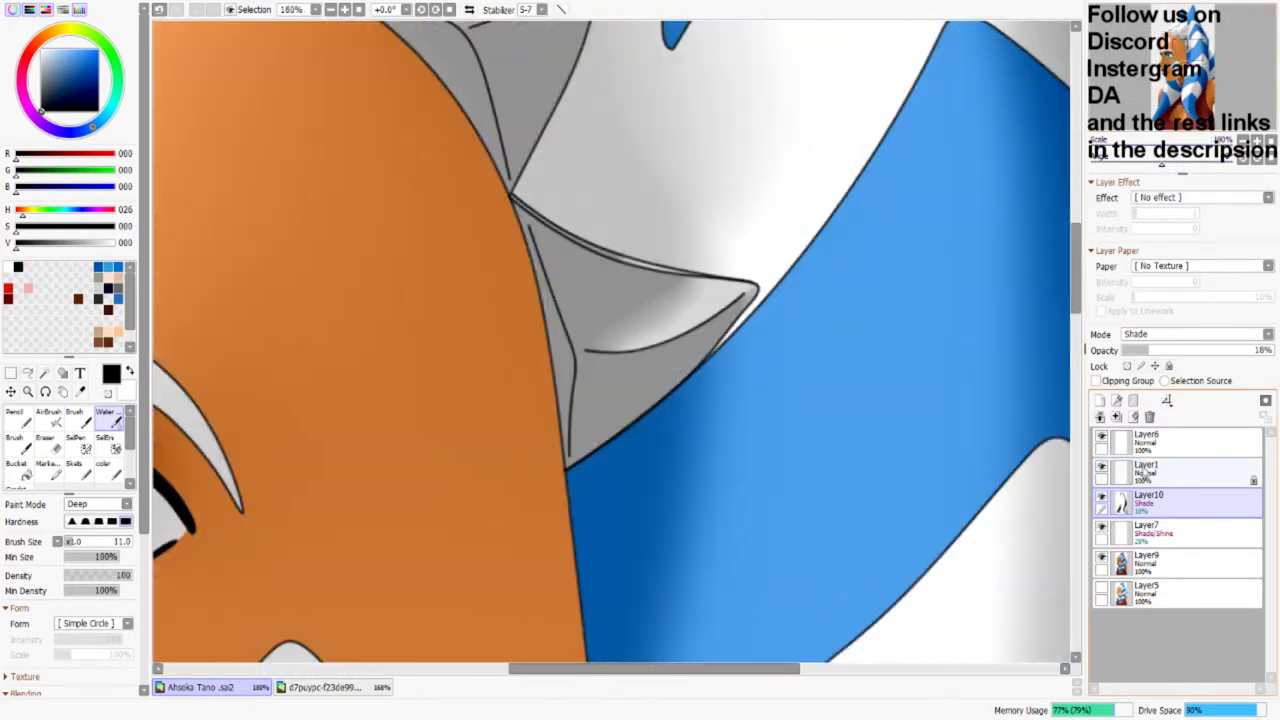
left_click(1150, 470)
scroll(612, 342, "up", 2)
left_click(44, 372)
left_click(600, 430)
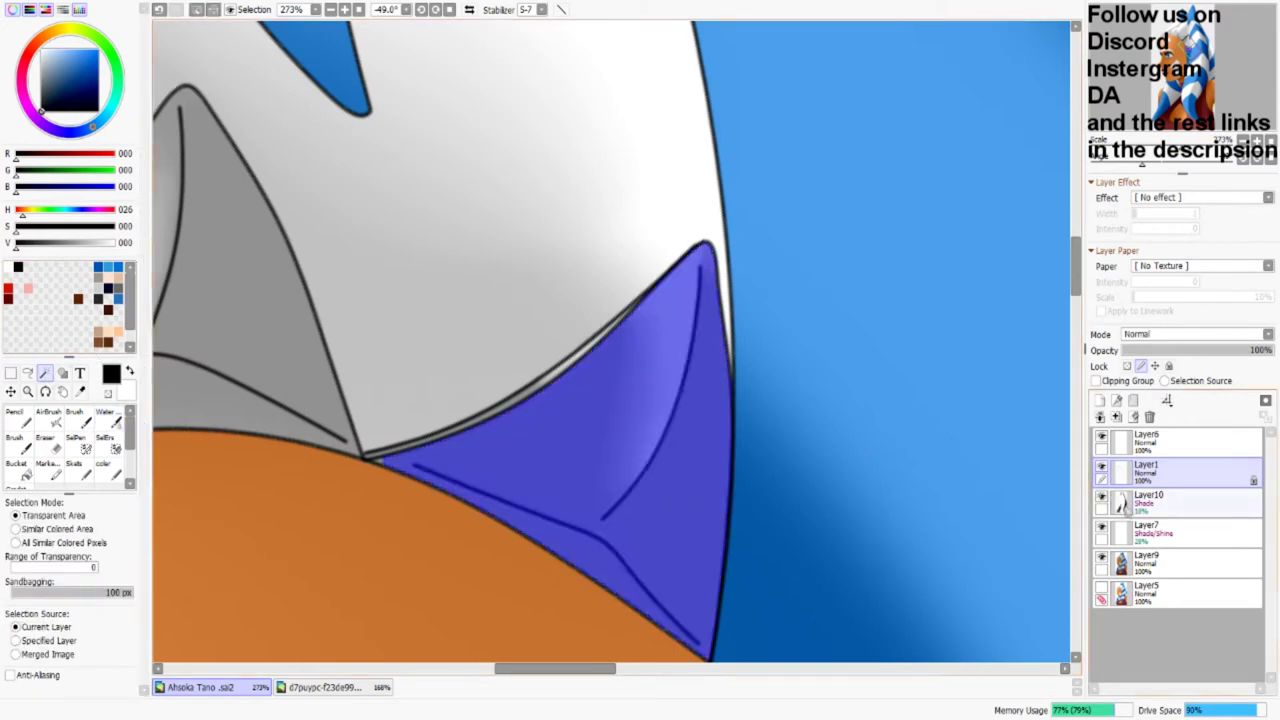
Step: Shade the rearmost headpiece spike's lower face on Layer10 with the color brush and blend it with the Water brush at size 14
left_click(1150, 500)
left_click(104, 466)
mouse_move(704, 290)
left_mouse_down()
mouse_move(677, 425)
mouse_move(620, 515)
mouse_move(600, 524)
left_mouse_up()
key("Home")
mouse_move(428, 292)
left_mouse_down()
mouse_move(456, 317)
mouse_move(446, 335)
mouse_move(438, 322)
mouse_move(472, 450)
mouse_move(610, 368)
mouse_move(698, 274)
mouse_move(538, 405)
mouse_move(616, 332)
mouse_move(450, 376)
mouse_move(496, 368)
left_mouse_up()
key("bracketleft")
key("bracketleft")
key("bracketleft")
key("bracketleft")
key("w")
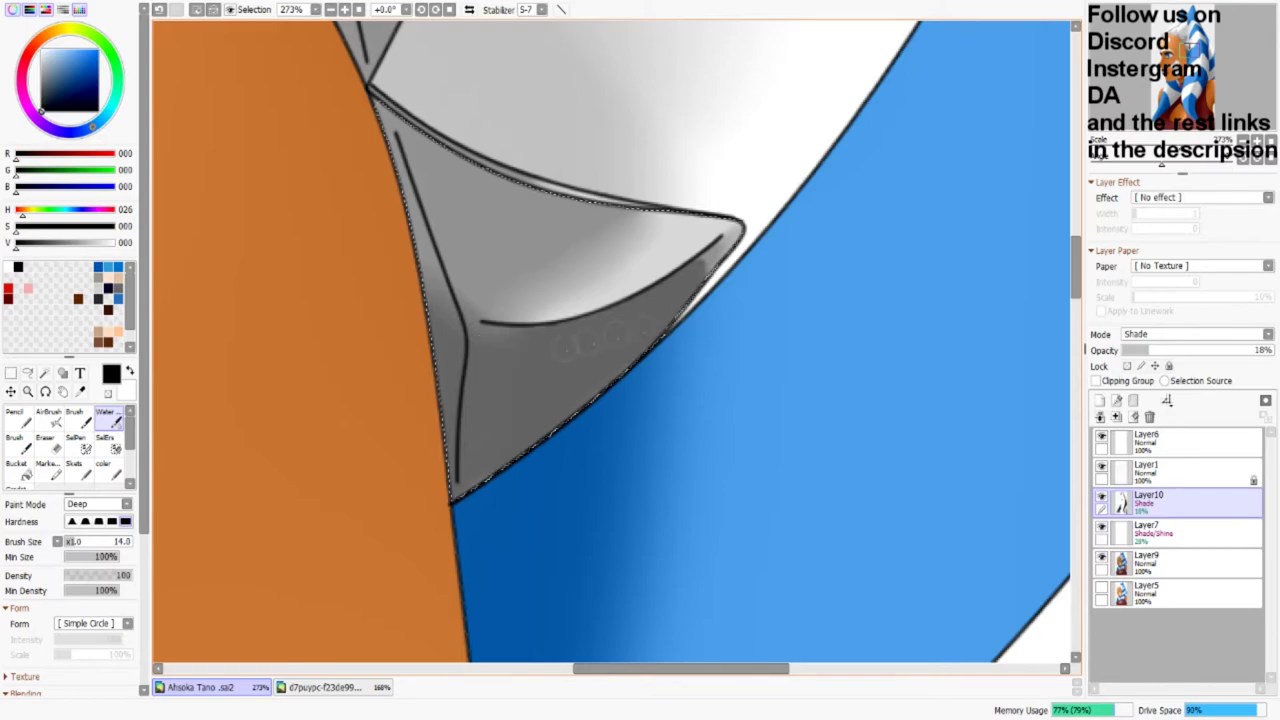
Step: Select the middle headpiece spike from Layer1 and paint a shadow beside its ridge line on Layer10 with the color brush at size 12
scroll(611, 348, "down", 5)
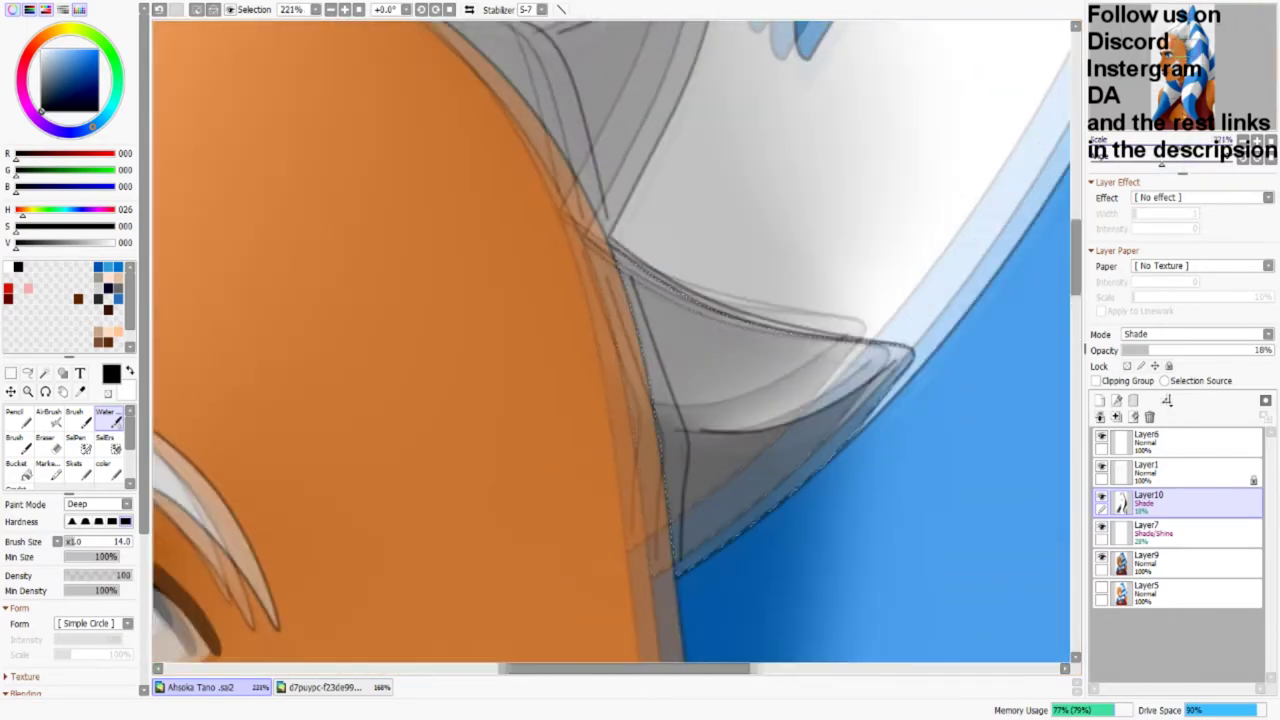
scroll(611, 348, "up", 4)
key("c")
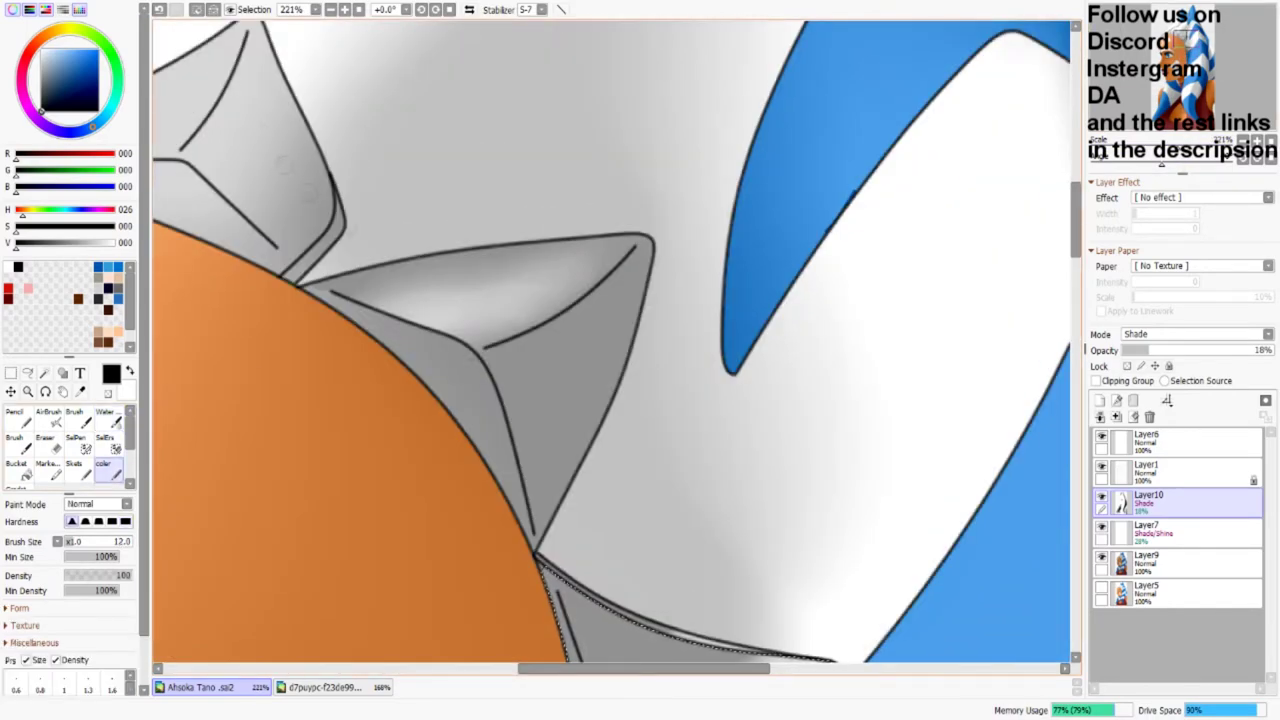
left_click(1150, 470)
left_click(45, 372)
left_click(502, 400)
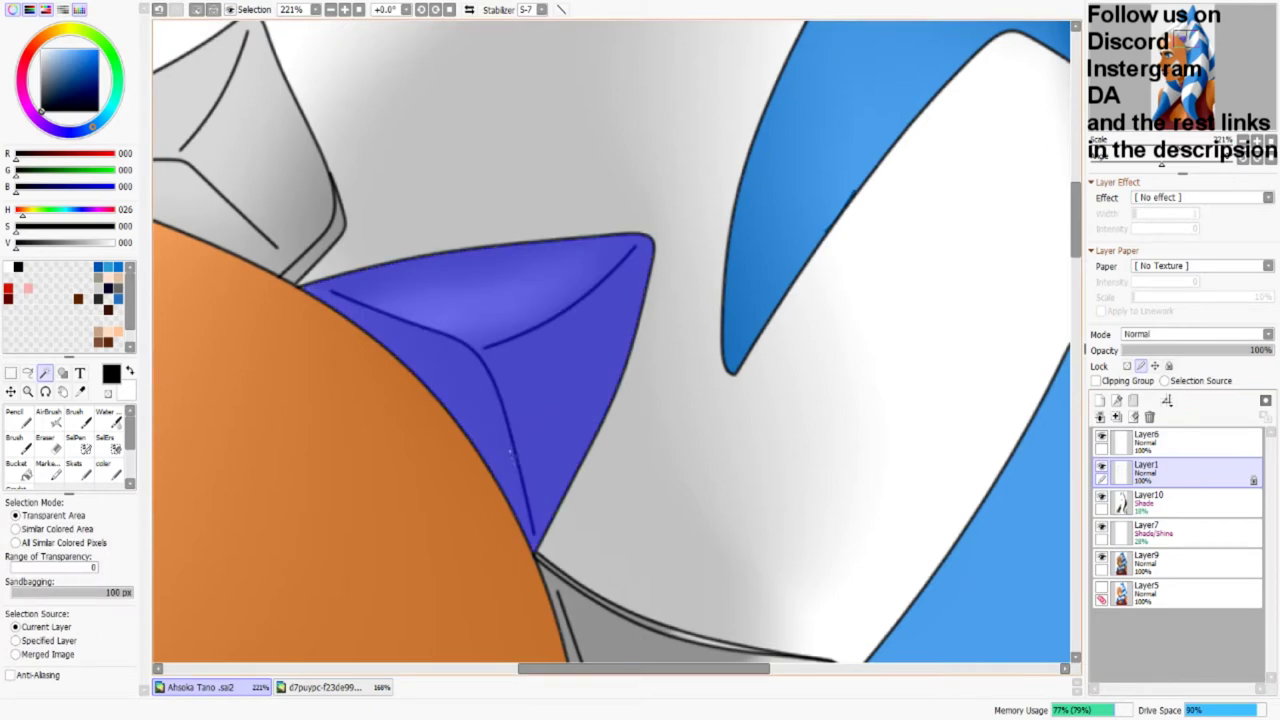
left_click(1148, 500)
left_click(106, 463)
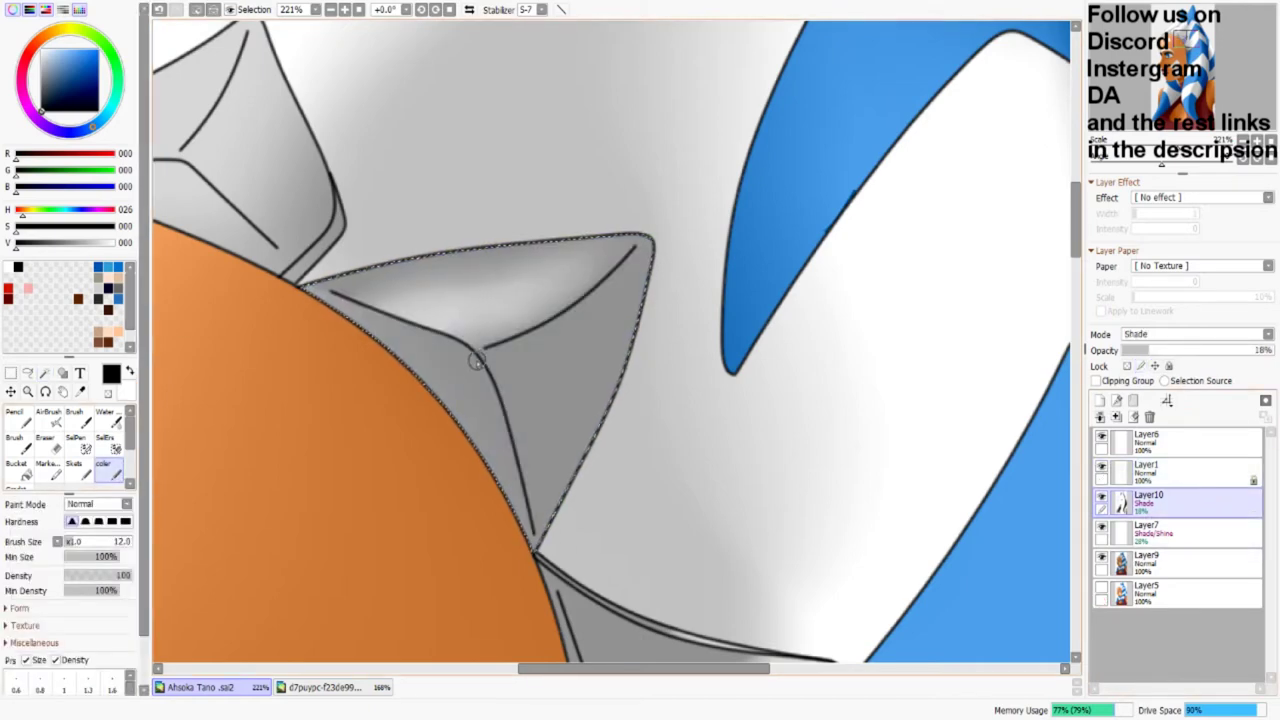
left_click_drag(478, 364, 486, 409)
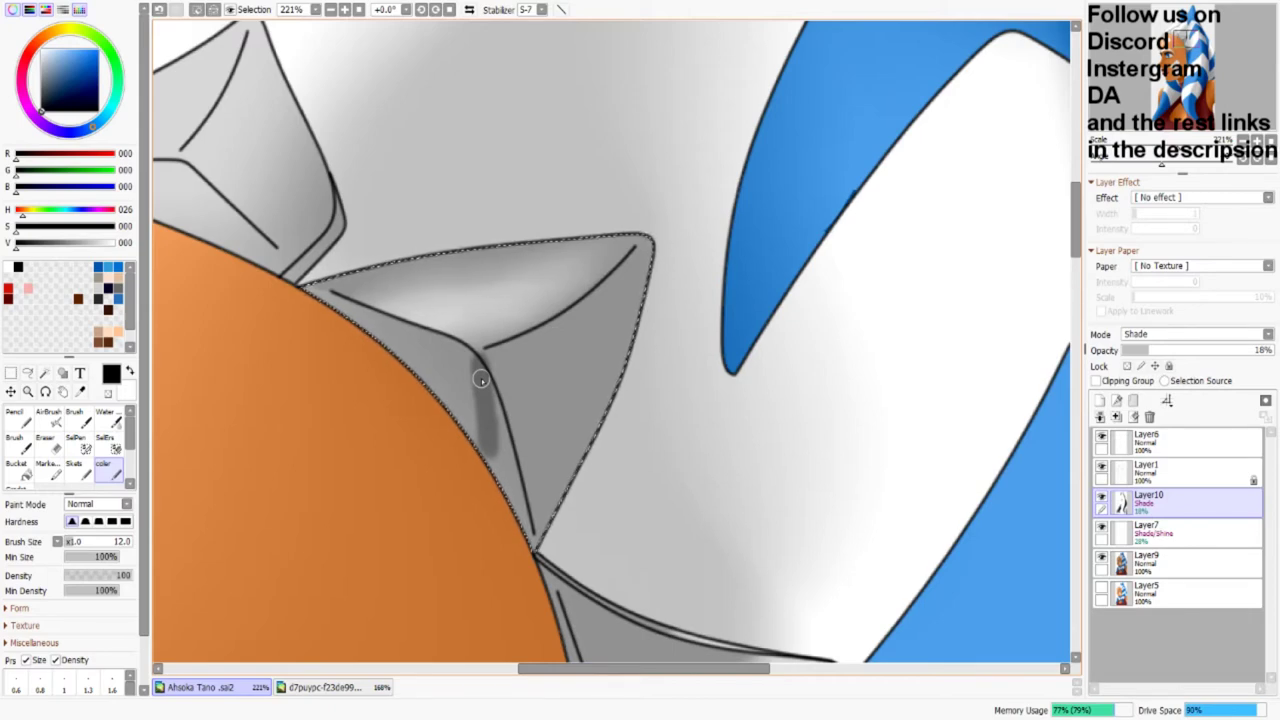
left_click_drag(512, 360, 576, 310)
key("ctrl+z")
key("ctrl+z")
key("e")
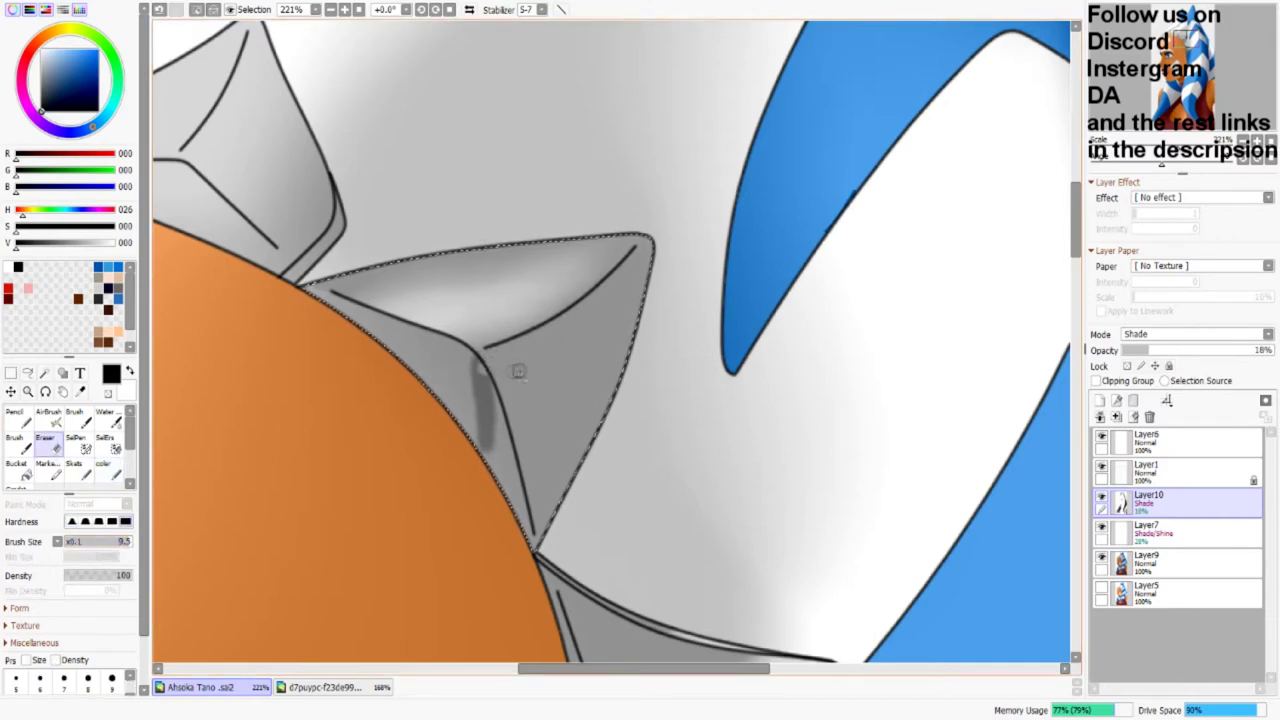
Step: Shade the middle headpiece spike's rear face with the color brush at size 12 and smooth the shadow with the Water brush at size 14
key("b")
mouse_move(492, 372)
left_mouse_down()
mouse_move(642, 295)
mouse_move(604, 414)
left_mouse_up()
mouse_move(485, 396)
left_mouse_down()
mouse_move(550, 517)
mouse_move(619, 324)
mouse_move(484, 385)
mouse_move(550, 364)
mouse_move(565, 507)
mouse_move(584, 352)
mouse_move(548, 445)
mouse_move(572, 370)
mouse_move(538, 402)
mouse_move(554, 430)
left_mouse_up()
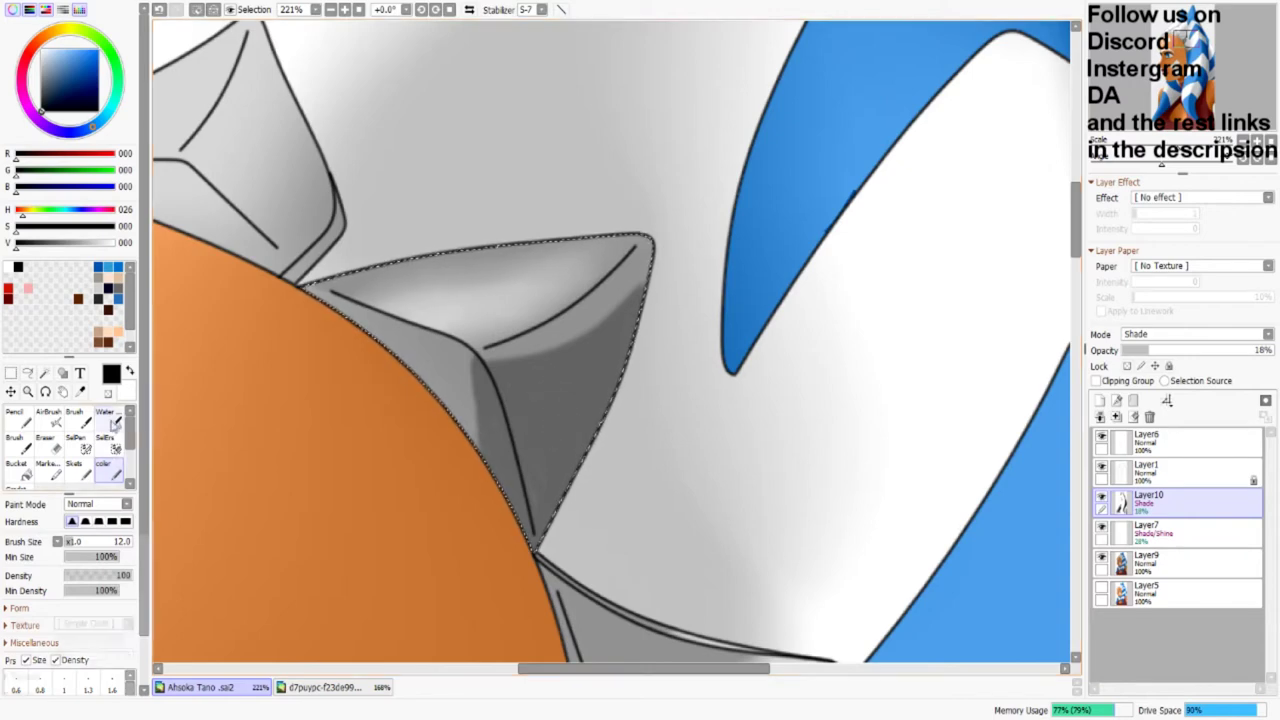
key("w")
mouse_move(490, 365)
left_mouse_down()
mouse_move(580, 319)
mouse_move(595, 338)
mouse_move(628, 296)
left_mouse_up()
left_click_drag(529, 389, 615, 395)
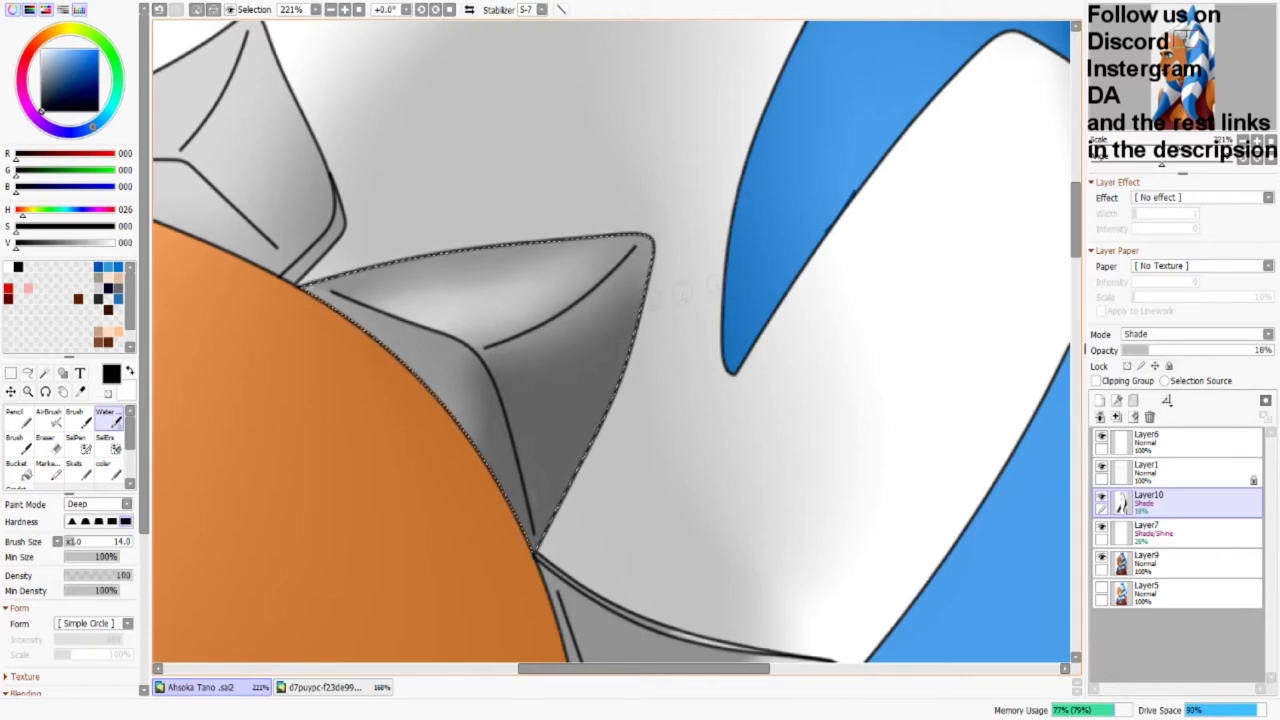
Step: Shade the rear side of the headpiece spike above the forehead with the color brush at size 12 and blend it with the Water brush at size 14
left_click_drag(681, 292, 1216, 422)
left_click_drag(802, 119, 752, 274)
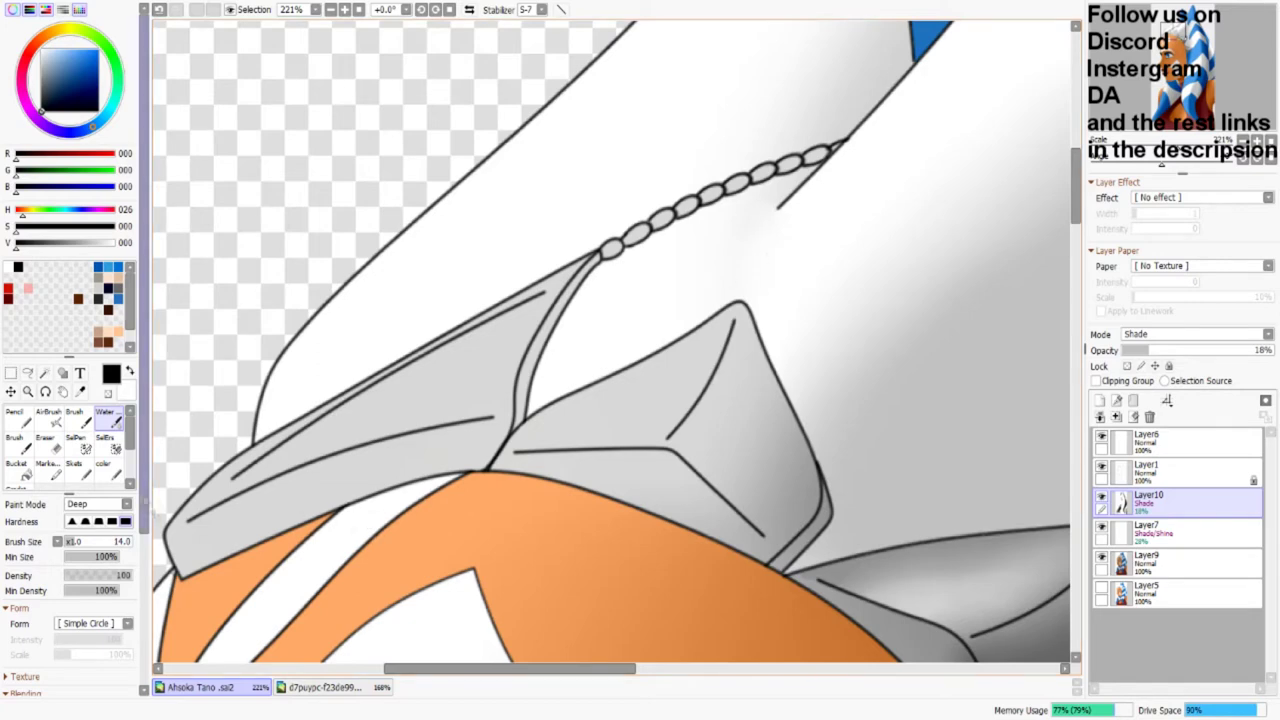
key("c")
mouse_move(763, 373)
left_mouse_down()
mouse_move(763, 488)
mouse_move(742, 520)
left_mouse_up()
mouse_move(670, 466)
left_mouse_down()
mouse_move(747, 543)
mouse_move(676, 475)
mouse_move(722, 515)
mouse_move(707, 480)
mouse_move(767, 441)
mouse_move(732, 490)
mouse_move(767, 553)
mouse_move(784, 559)
mouse_move(812, 492)
left_mouse_up()
mouse_move(760, 380)
left_mouse_down()
mouse_move(797, 448)
mouse_move(782, 414)
mouse_move(810, 482)
left_mouse_up()
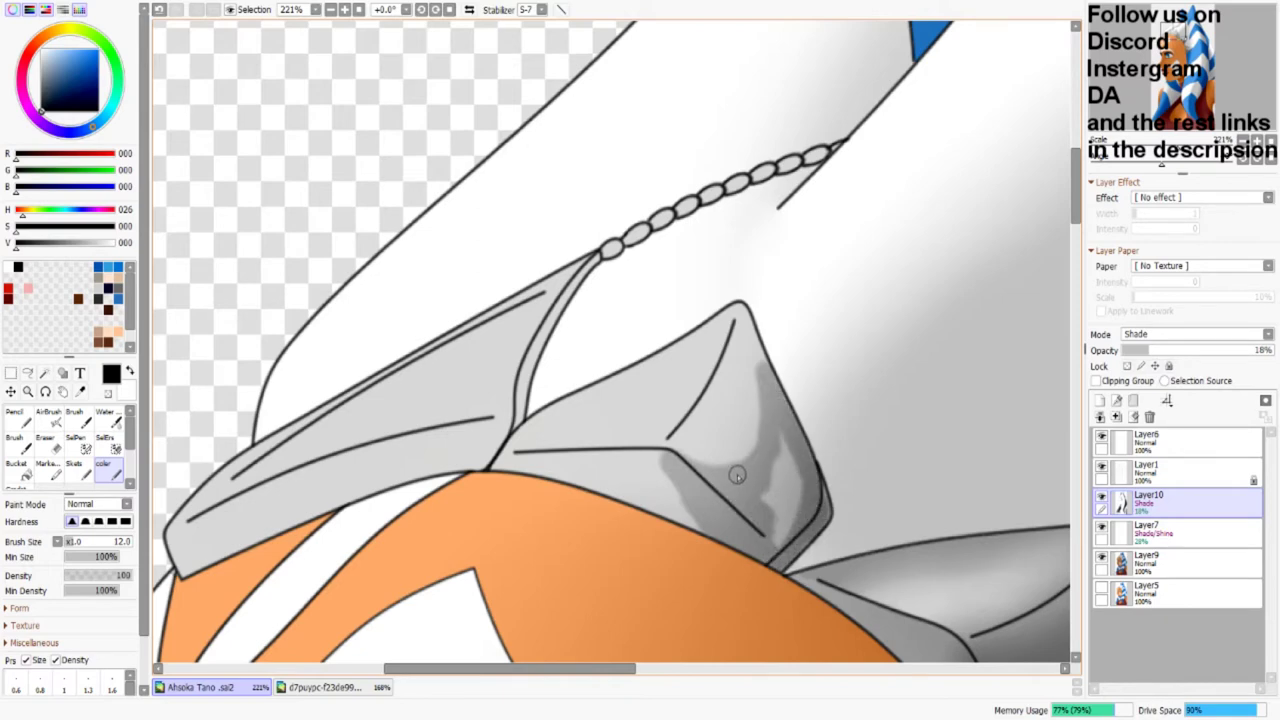
mouse_move(783, 434)
left_mouse_down()
mouse_move(776, 505)
mouse_move(820, 504)
left_mouse_up()
key("c")
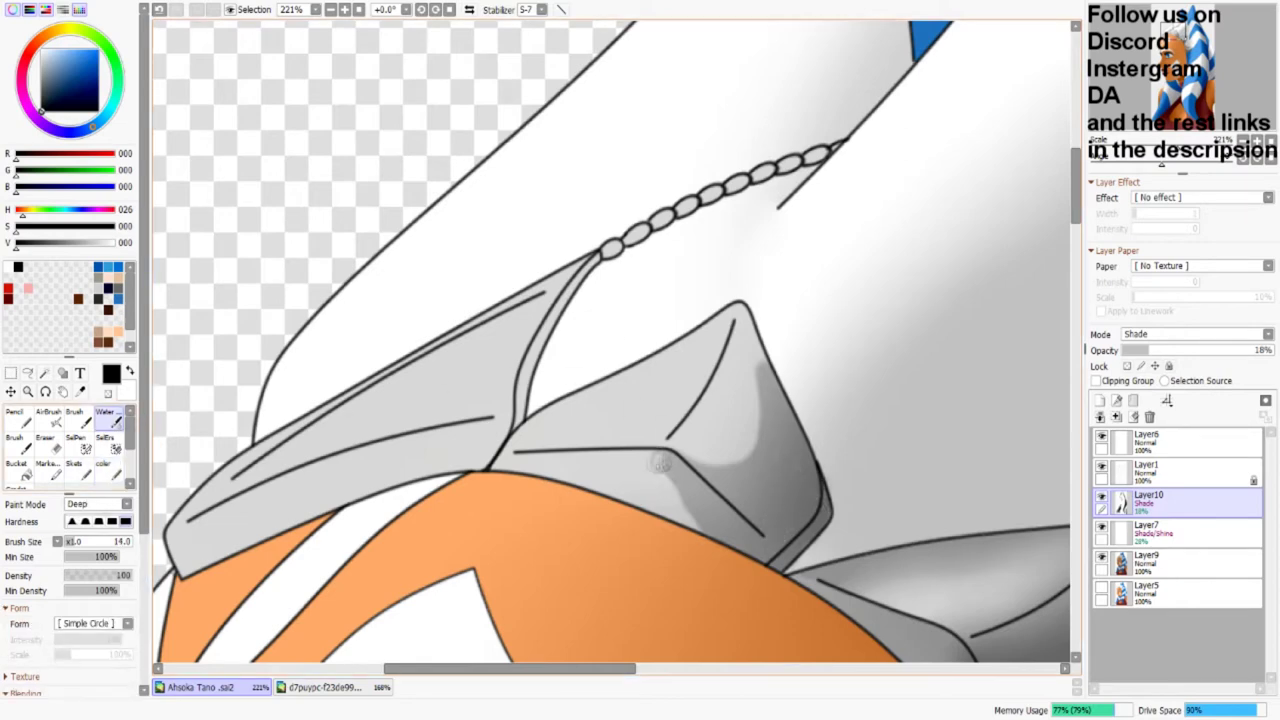
mouse_move(723, 462)
left_mouse_down()
mouse_move(736, 394)
mouse_move(762, 399)
mouse_move(740, 432)
left_mouse_up()
Step: Shade the narrow back rim of the front headpiece plate on Layer10 with the color brush at size 6
mouse_move(1200, 144)
left_mouse_down()
mouse_move(1130, 144)
mouse_move(1210, 150)
left_mouse_up()
left_click(1160, 530)
left_click(1150, 505)
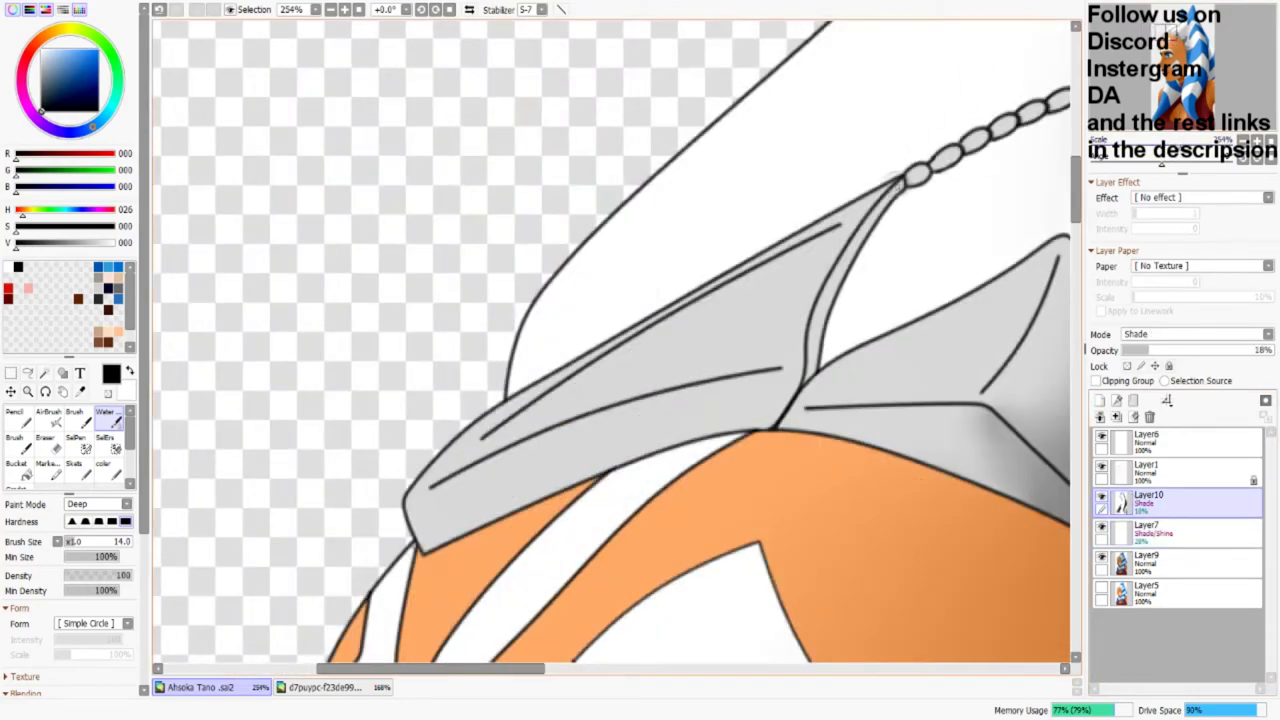
key("c")
mouse_move(905, 182)
left_mouse_down()
mouse_move(840, 265)
mouse_move(810, 340)
left_mouse_up()
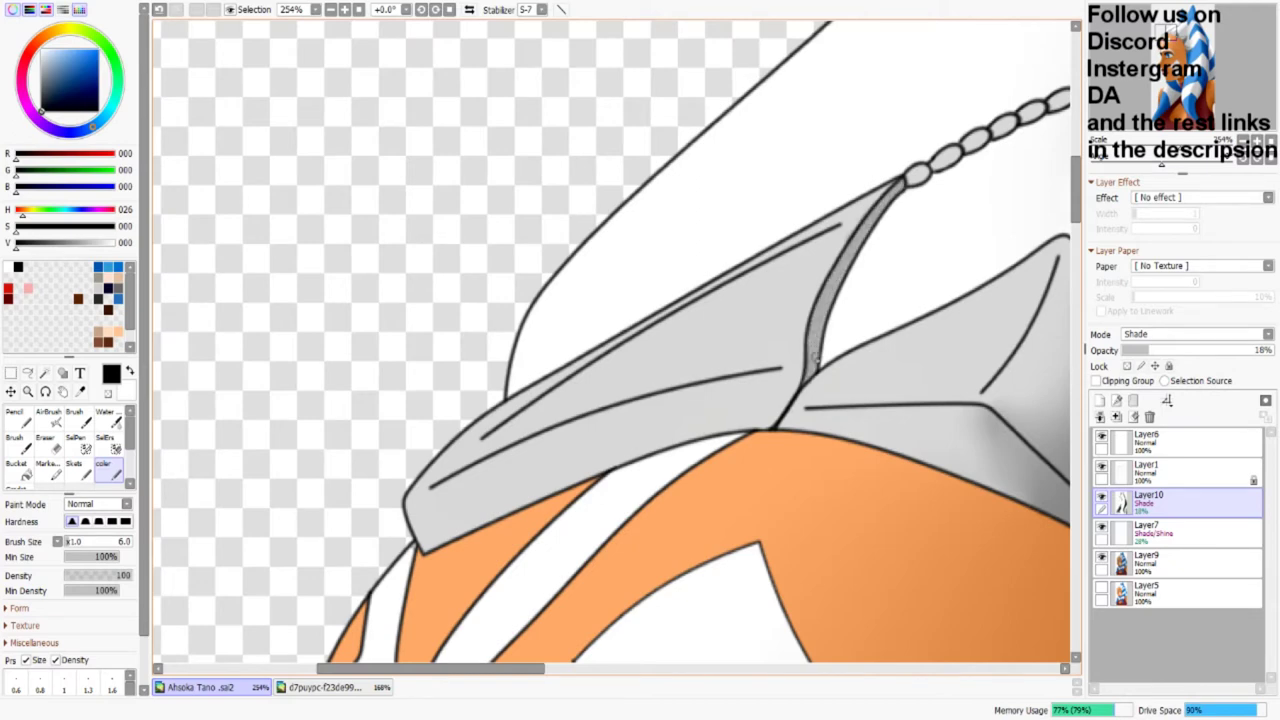
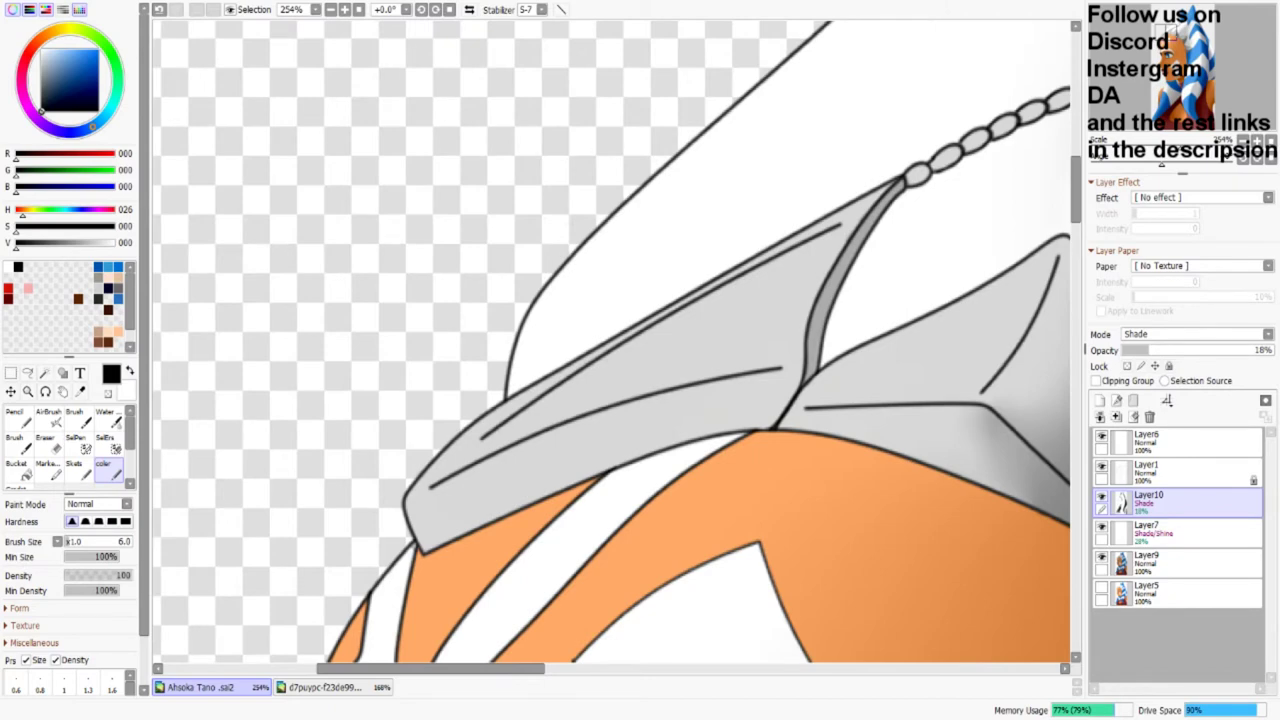
Step: Start shading the front headpiece plate's lower band and select the plate from Layer1 with the Magic Wand and selection pen
mouse_move(783, 219)
left_mouse_down()
mouse_move(726, 133)
mouse_move(800, 128)
left_mouse_up()
left_click_drag(745, 175, 650, 280)
mouse_move(605, 335)
left_mouse_down()
mouse_move(565, 405)
mouse_move(595, 330)
left_mouse_up()
left_click(1150, 470)
key("w")
left_click(620, 190)
key("e")
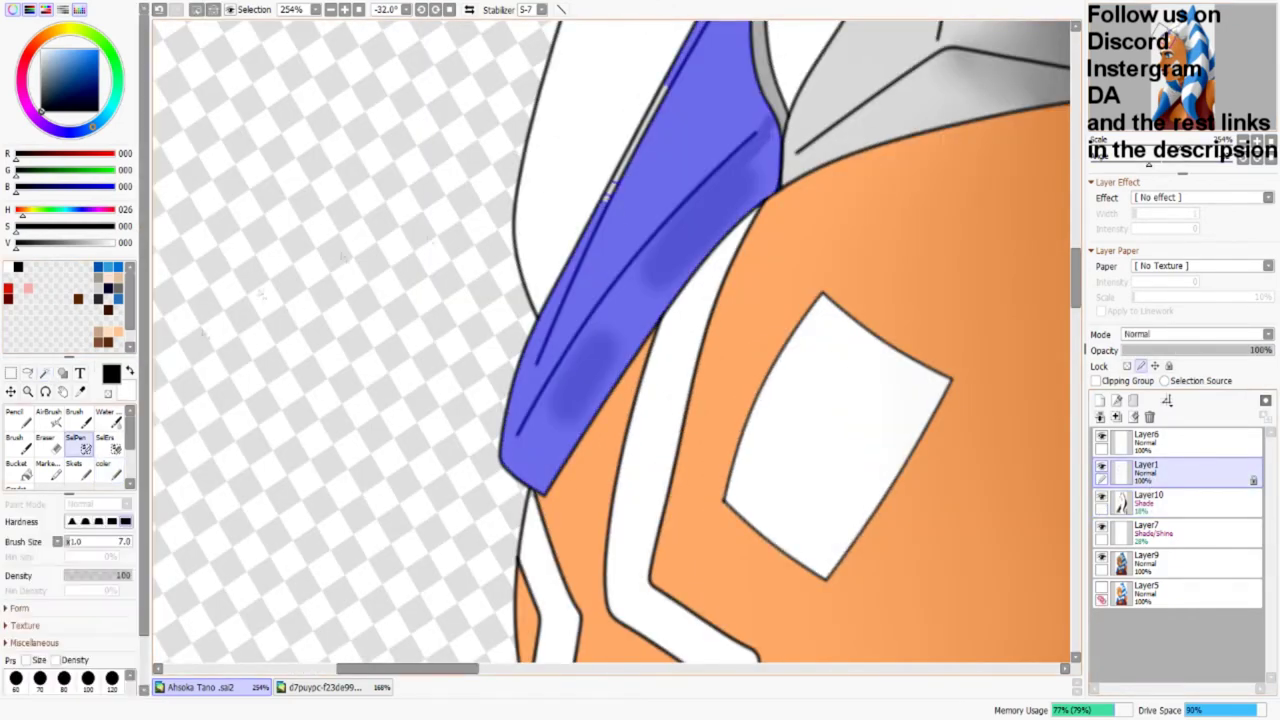
Step: Shade the front plate's lower band and back edge on Layer10 with the color brush at size 24 and blend with the Water brush at size 28
key("b")
left_click(1150, 500)
mouse_move(772, 135)
left_mouse_down()
mouse_move(745, 185)
mouse_move(620, 235)
mouse_move(522, 465)
mouse_move(555, 488)
mouse_move(710, 228)
mouse_move(560, 410)
mouse_move(630, 305)
left_mouse_up()
key("Home")
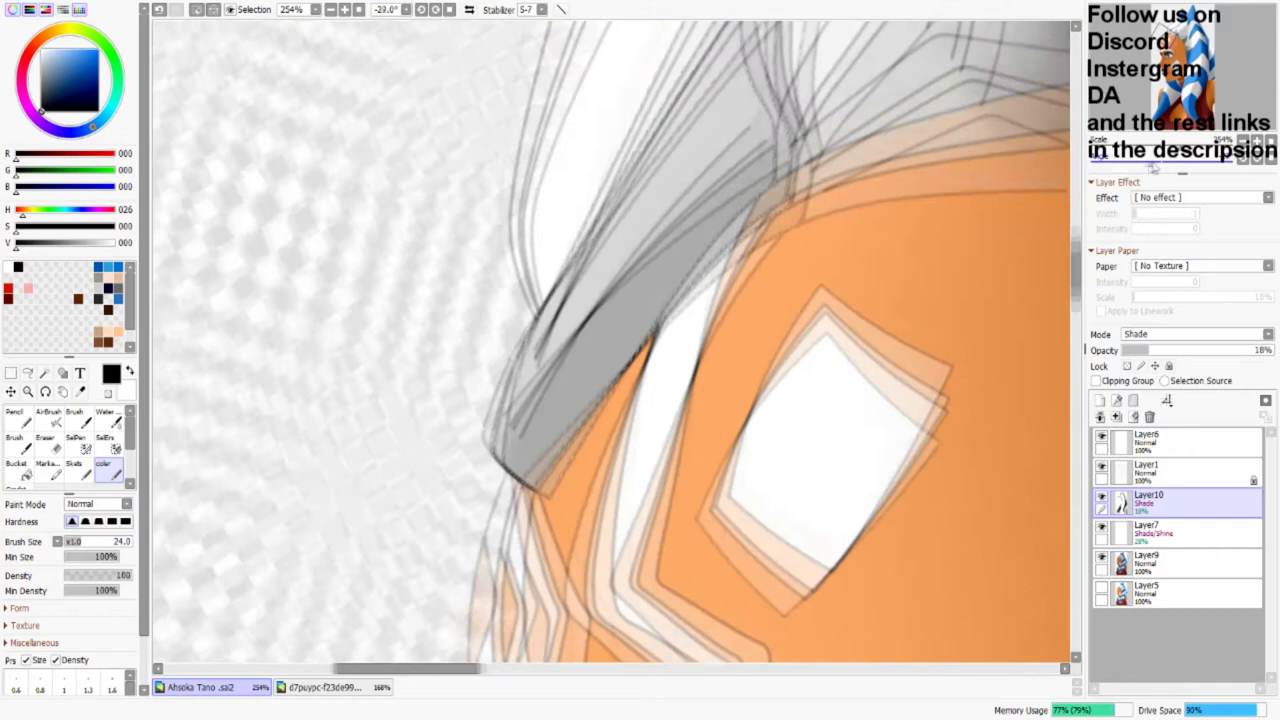
mouse_move(575, 405)
left_mouse_down()
mouse_move(663, 357)
mouse_move(840, 200)
mouse_move(520, 400)
mouse_move(480, 440)
left_mouse_up()
left_click(107, 416)
mouse_move(800, 190)
left_mouse_down()
mouse_move(850, 230)
mouse_move(725, 300)
mouse_move(740, 285)
left_mouse_up()
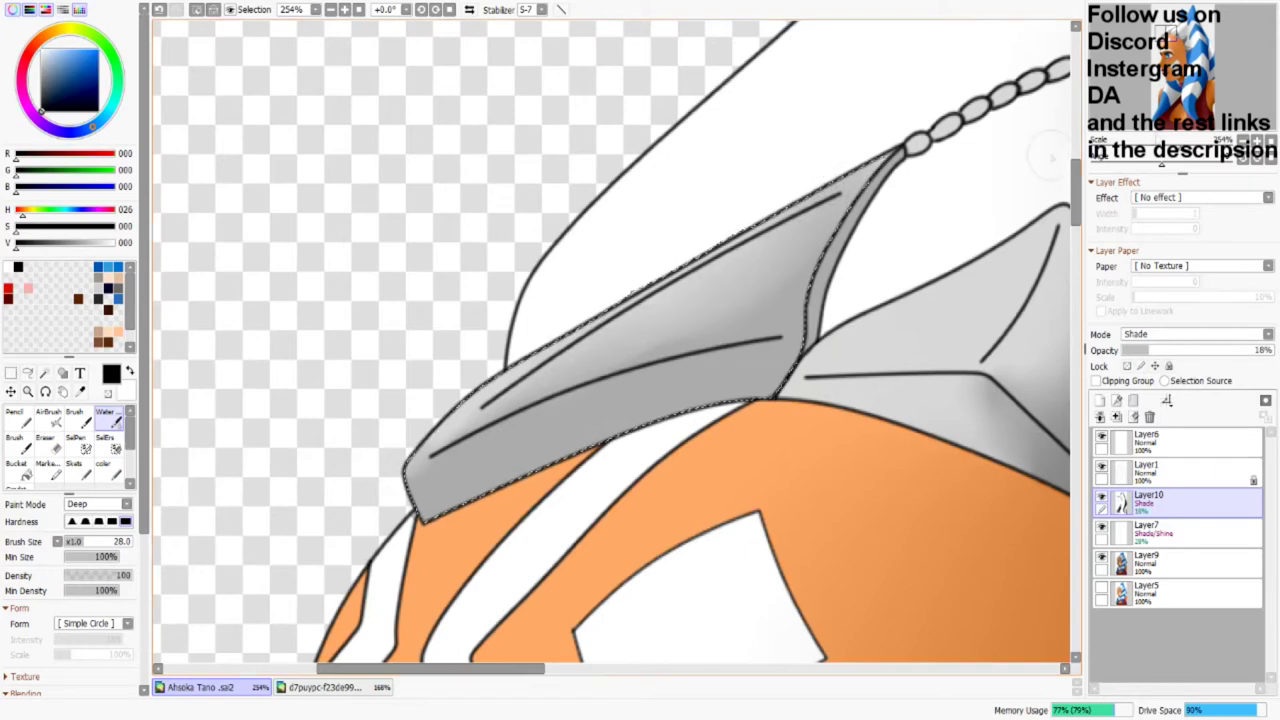
Step: Clear the selection and paint shadows along the lower edges of the headpiece's bead chain with the color brush at size 4
left_click_drag(850, 50, 595, 260)
key("b")
scroll(640, 310, "up", 3)
left_click_drag(820, 200, 768, 240)
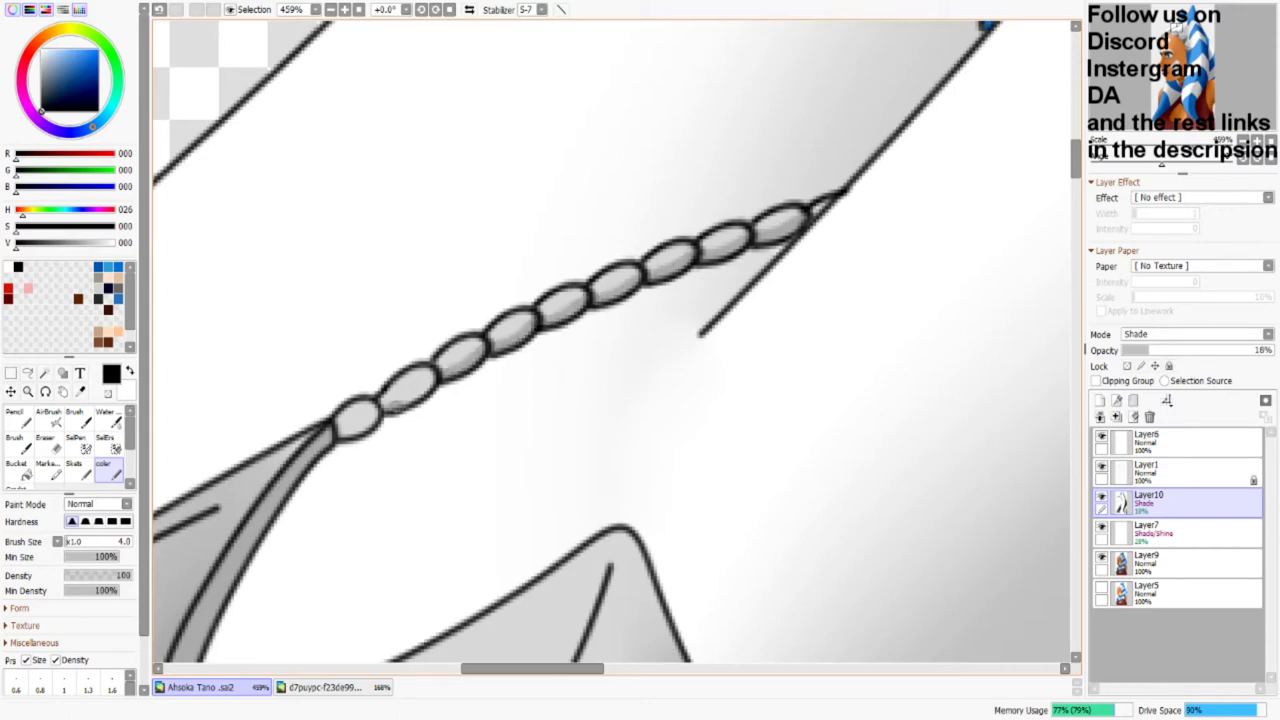
Step: Blend the bead chain's shadows on Layer10 with the Water brush at size 5 and set the color brush to black at size 2
key("x")
left_click(1150, 530)
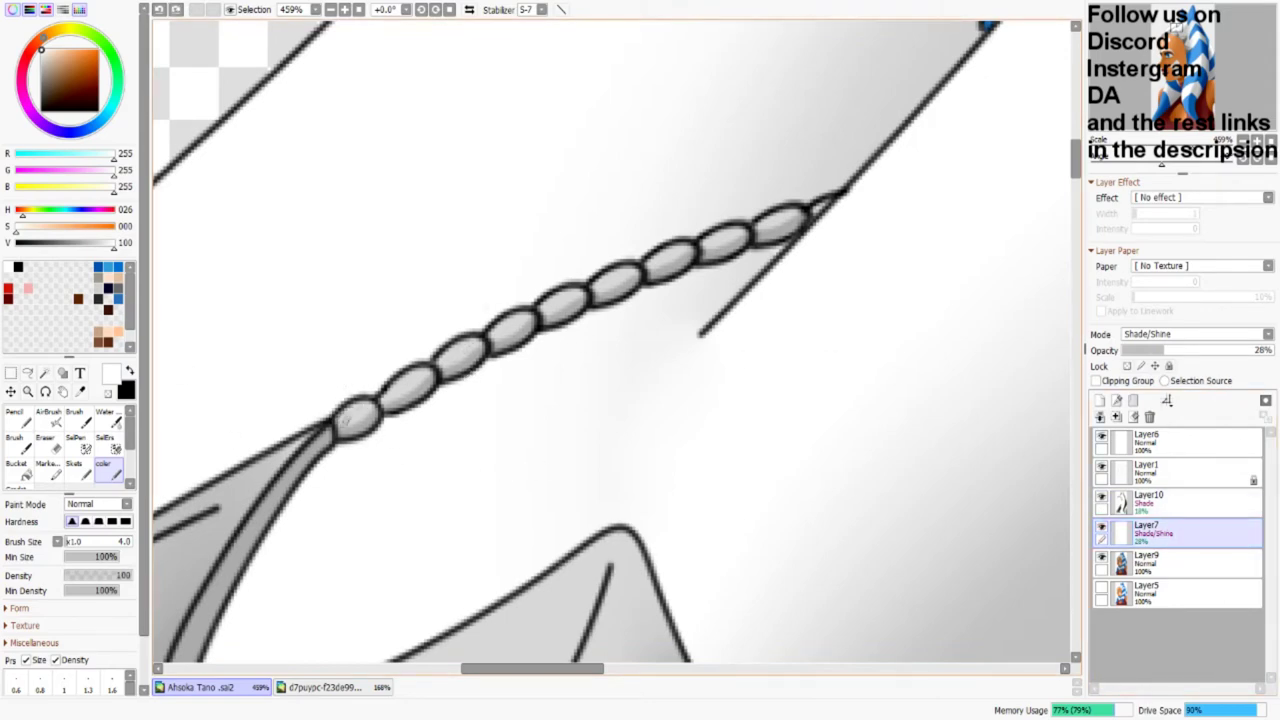
left_click(1148, 500)
key("w")
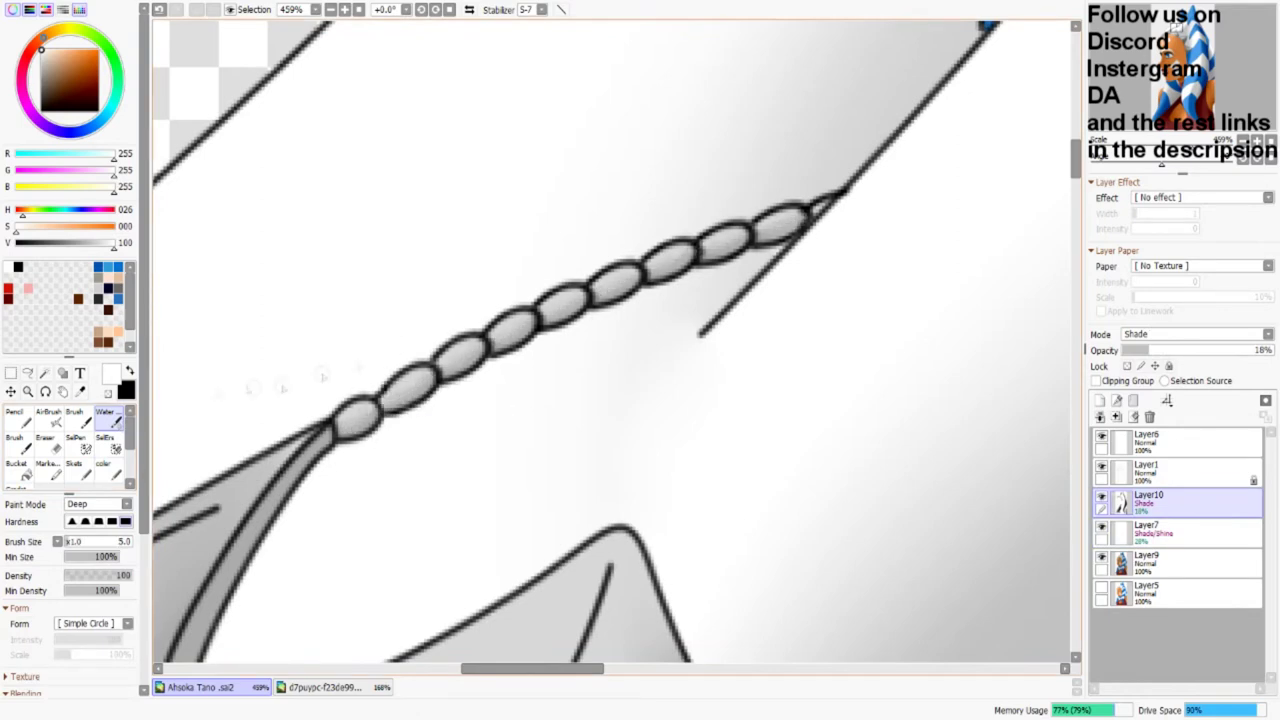
key("b")
key("x")
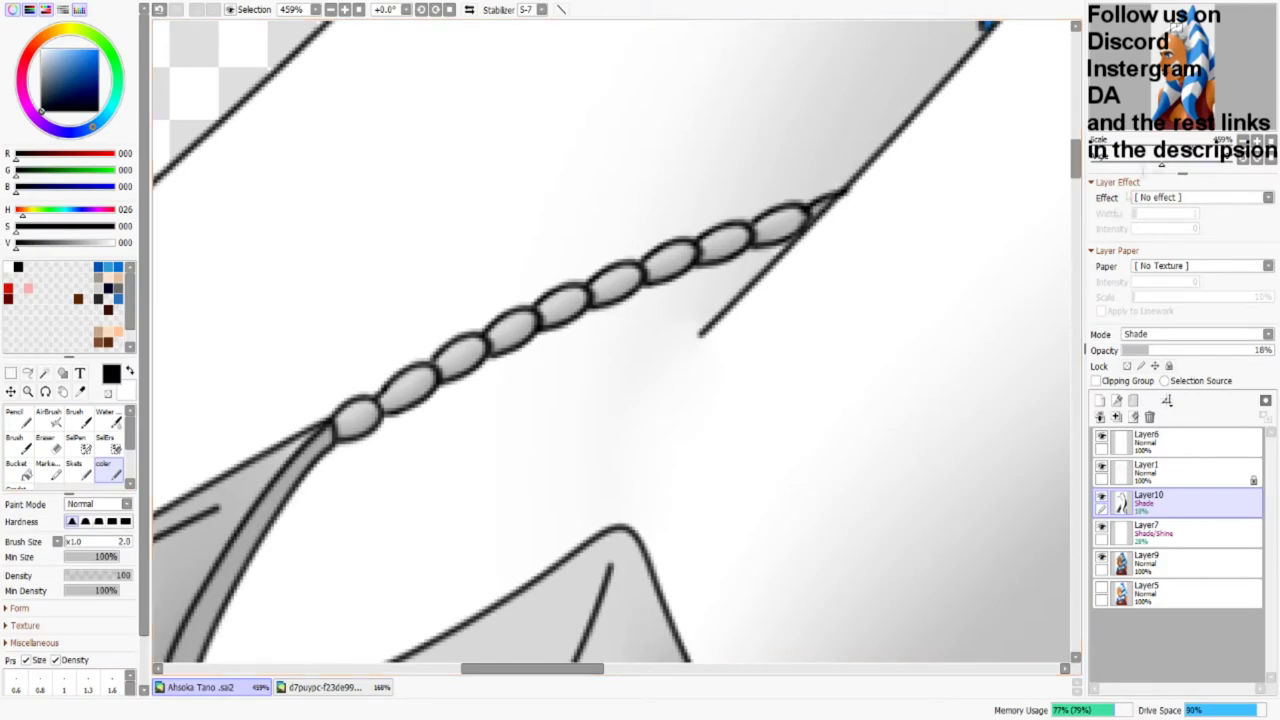
Step: Soften the highlight on the nose wing on Layer7 with the Water brush at size 31
scroll(1045, 171, "down", 6)
scroll(1140, 150, "up", 3)
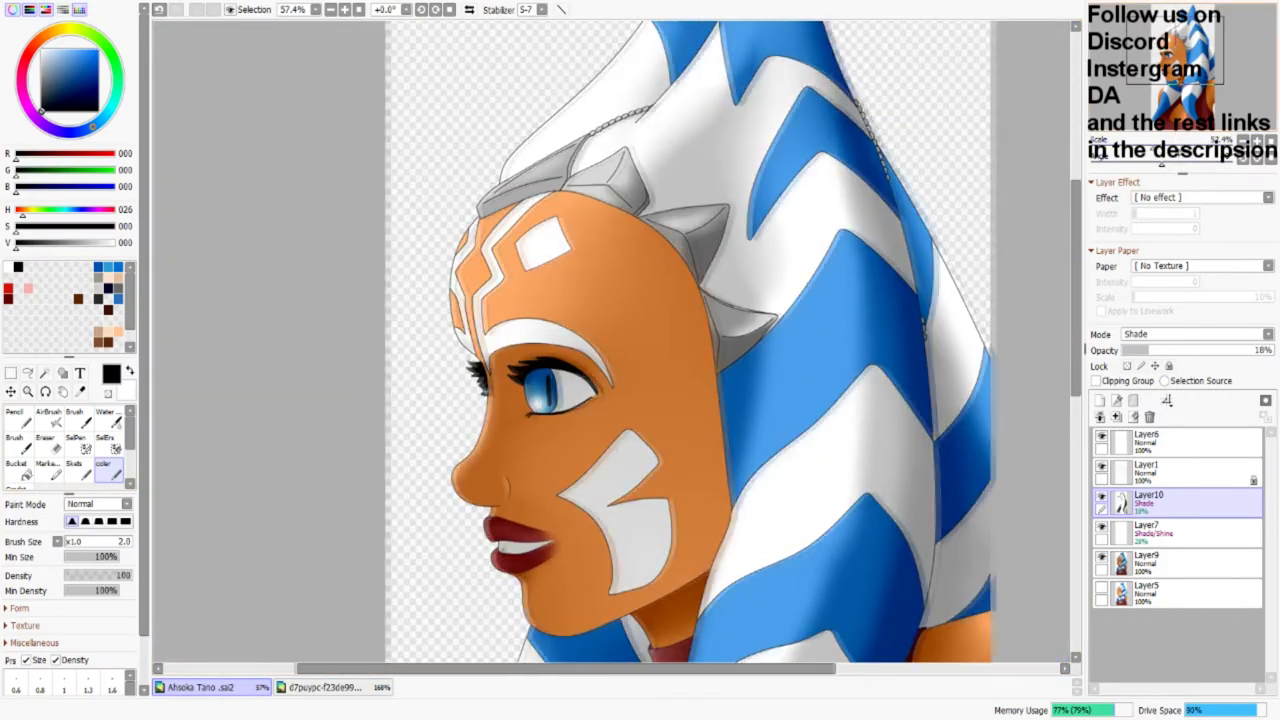
scroll(1140, 150, "up", 1)
scroll(1140, 150, "up", 2)
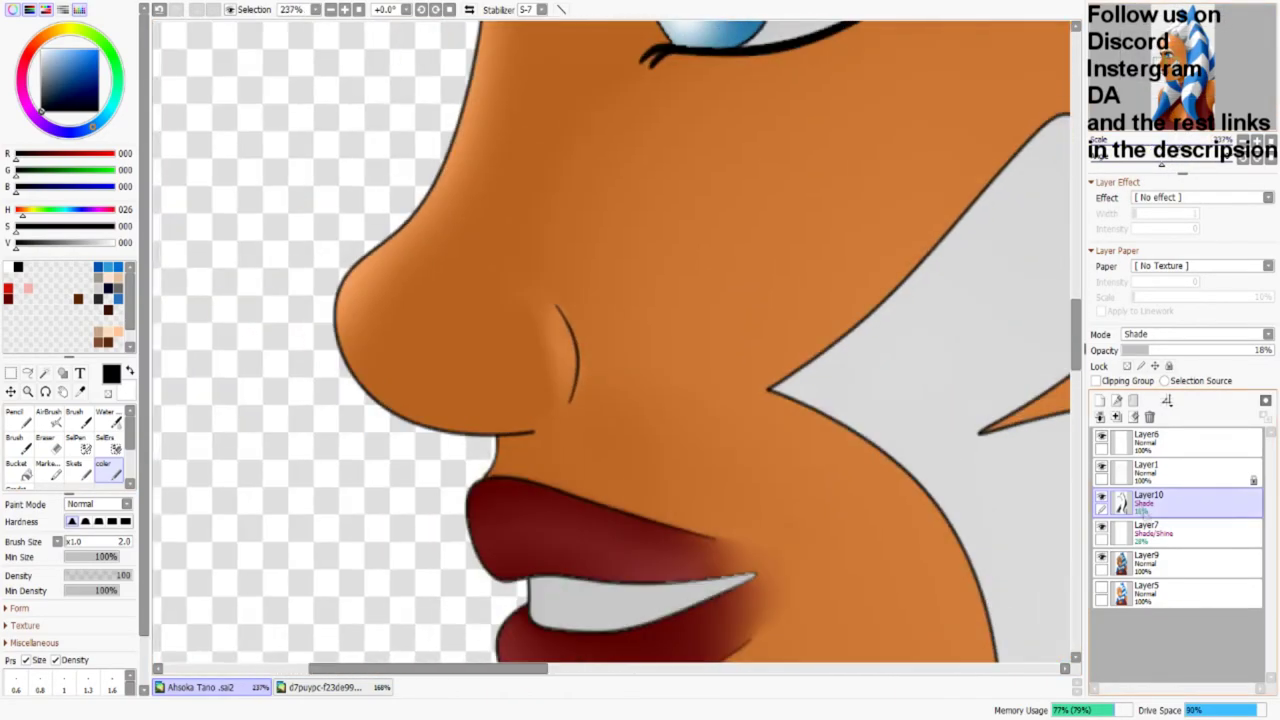
left_click(1180, 530)
key("w")
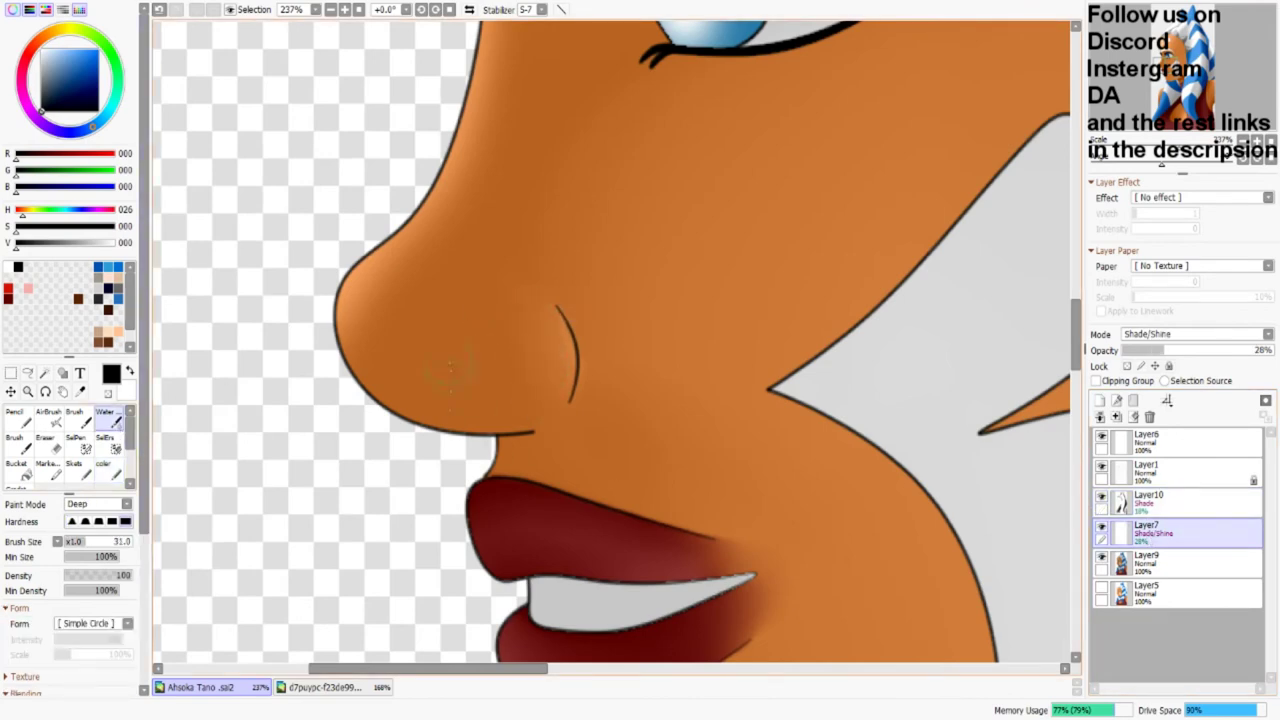
Step: Select the nose area down to the upper lip from the Layer1 line art with the Magic Wand
key("Up")
key("m")
key("Up")
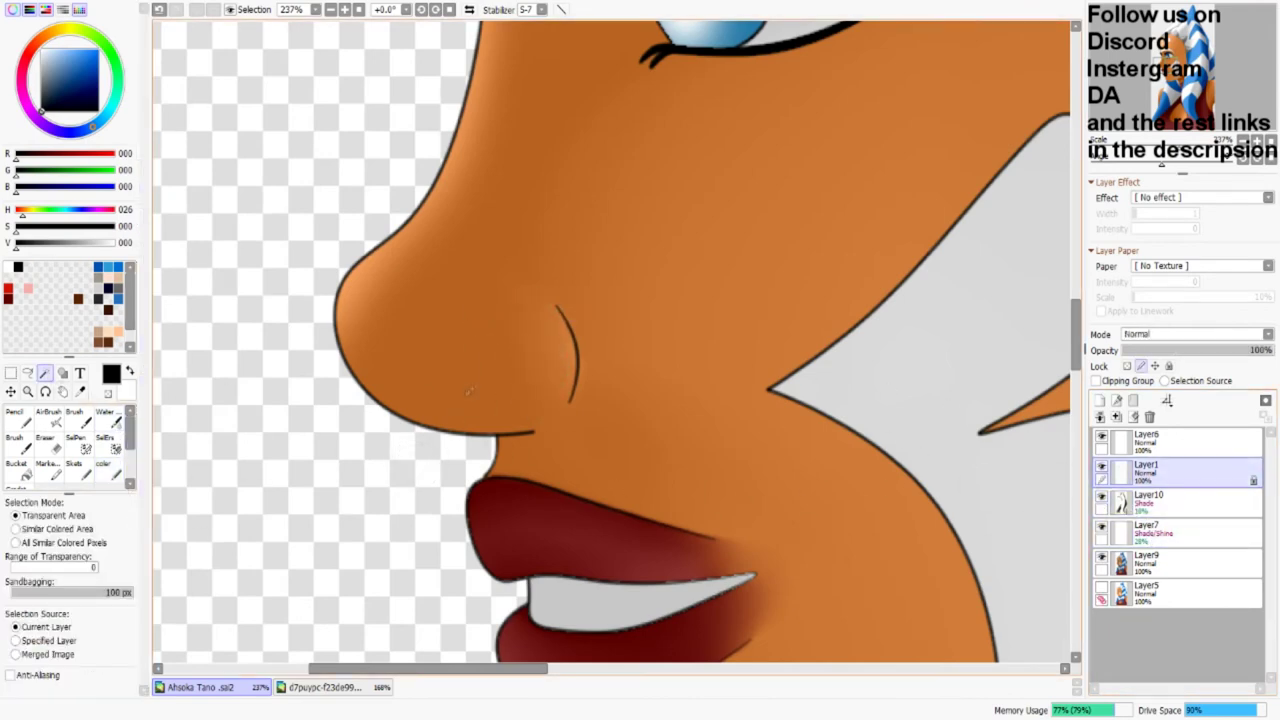
left_click(495, 410)
scroll(395, 454, "up", 2)
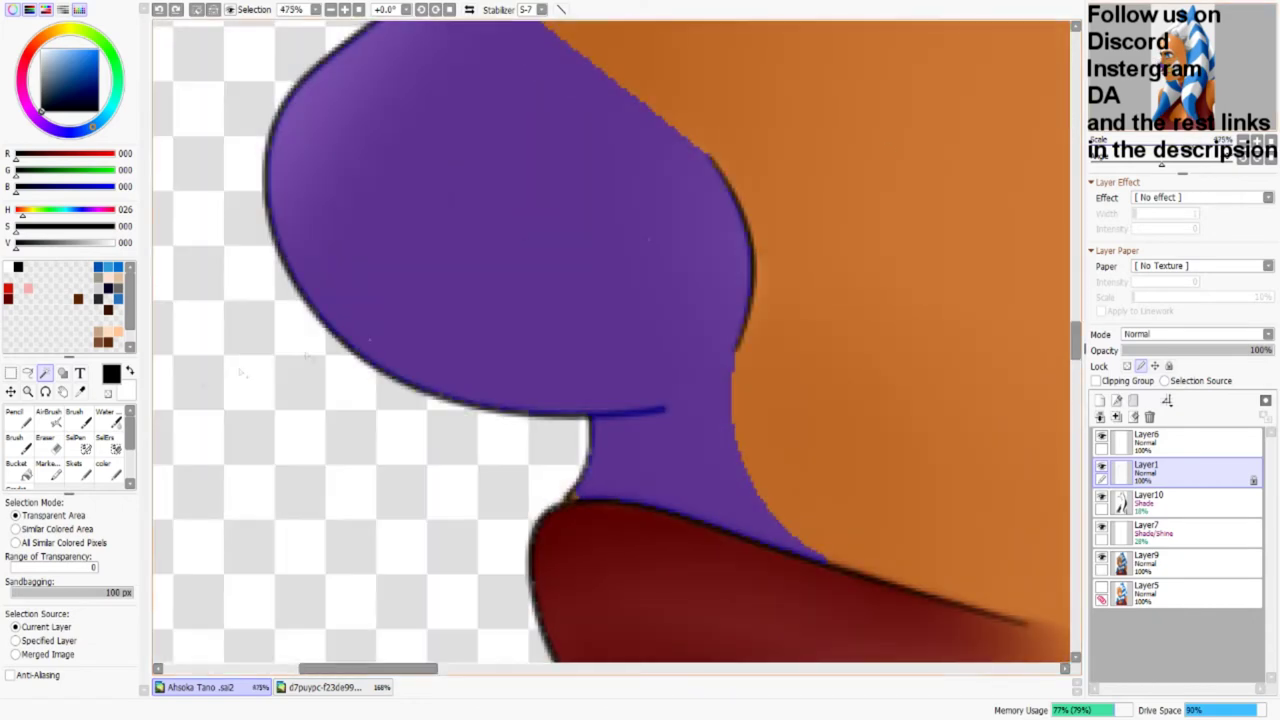
Step: Add the missed area beside the upper lip's corner to the nose selection with the selection pen at size 2
key("w")
key("s")
left_click_drag(713, 466, 588, 497)
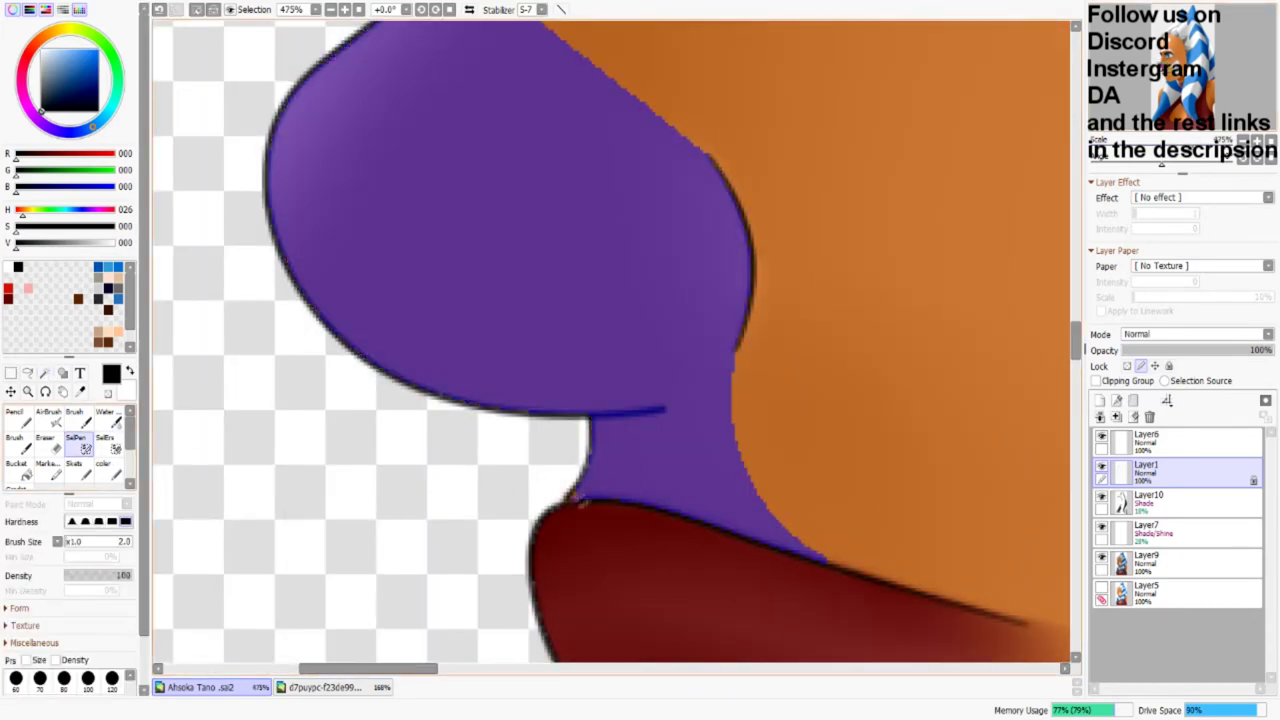
Step: Paint a black shadow along the underside of the nose tip on Layer10 and blend it upward with the Water brush
left_click(1180, 500)
key("b")
left_click_drag(520, 403, 660, 402)
key("s")
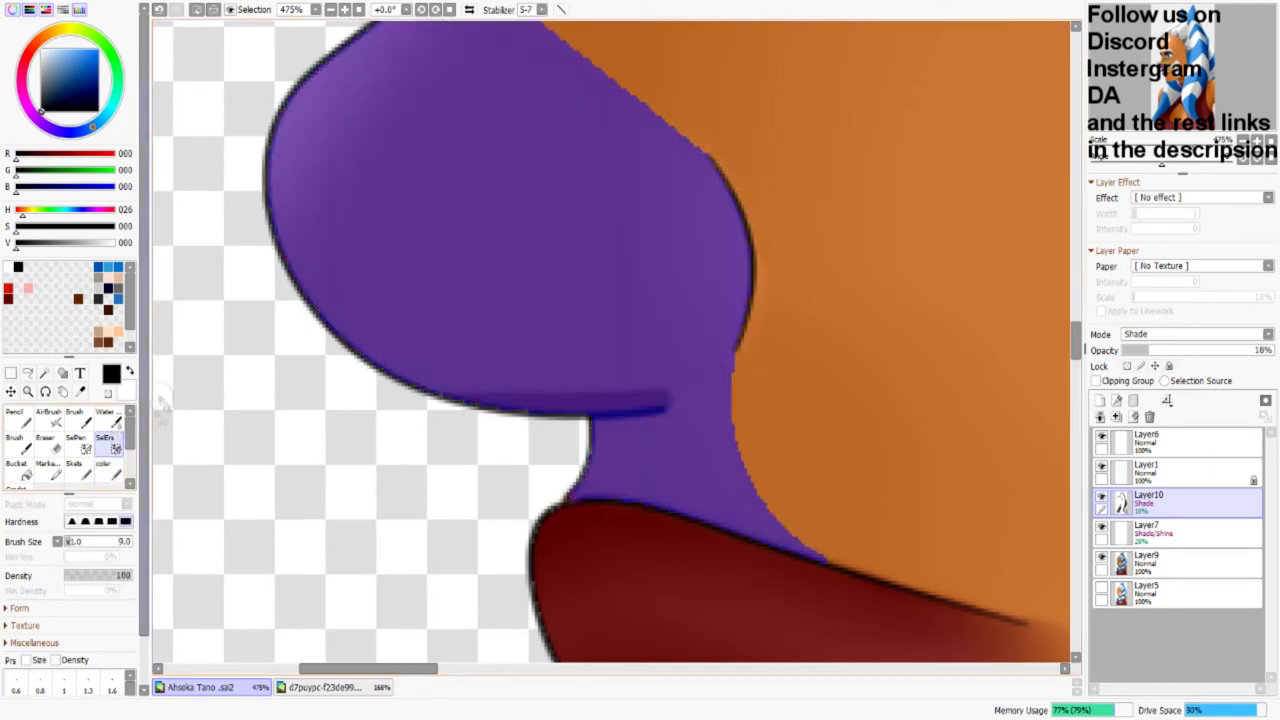
key("c")
left_click_drag(560, 392, 605, 345)
Step: Paint a shadow between the nose and upper lip on Layer10 and blend it with the Water brush at sizes 5 and 11
key("b")
left_click_drag(616, 425, 612, 500)
key("c")
key("bracketleft")
key("bracketleft")
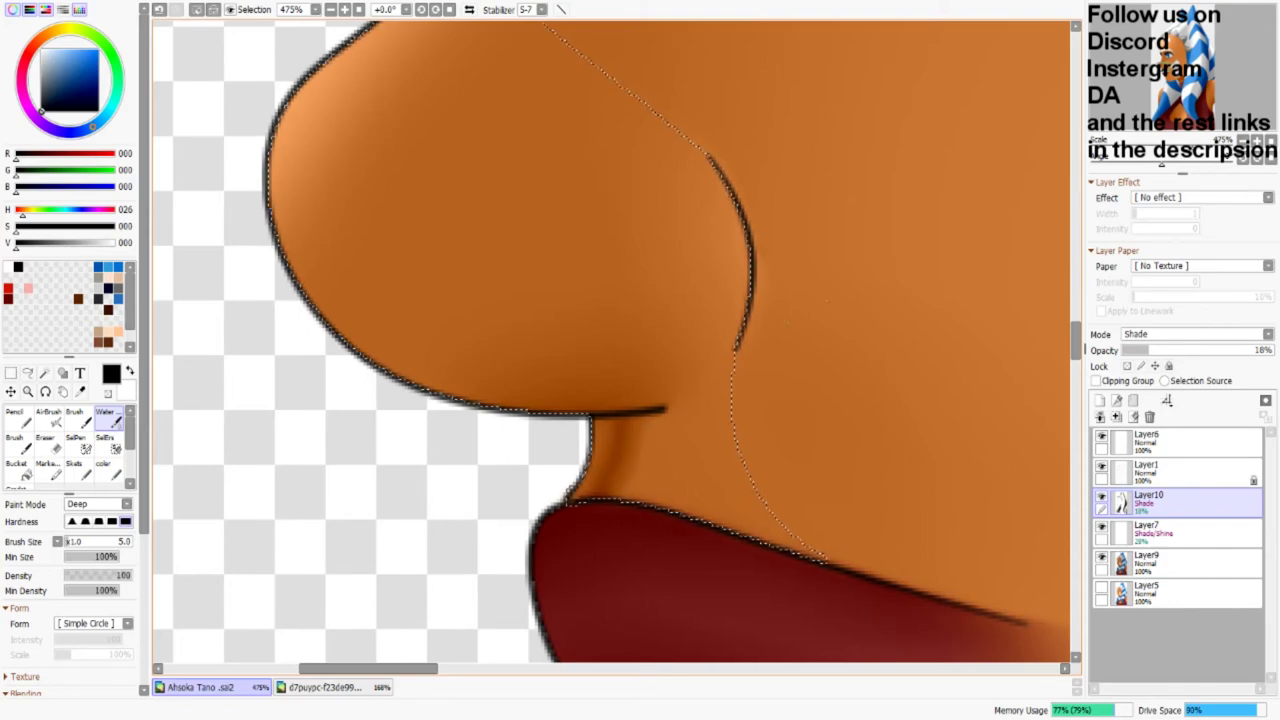
scroll(616, 348, "down", 5)
scroll(616, 348, "up", 5)
key("bracketright")
key("bracketright")
key("bracketright")
key("bracketright")
key("bracketright")
key("bracketright")
left_click_drag(592, 405, 660, 403)
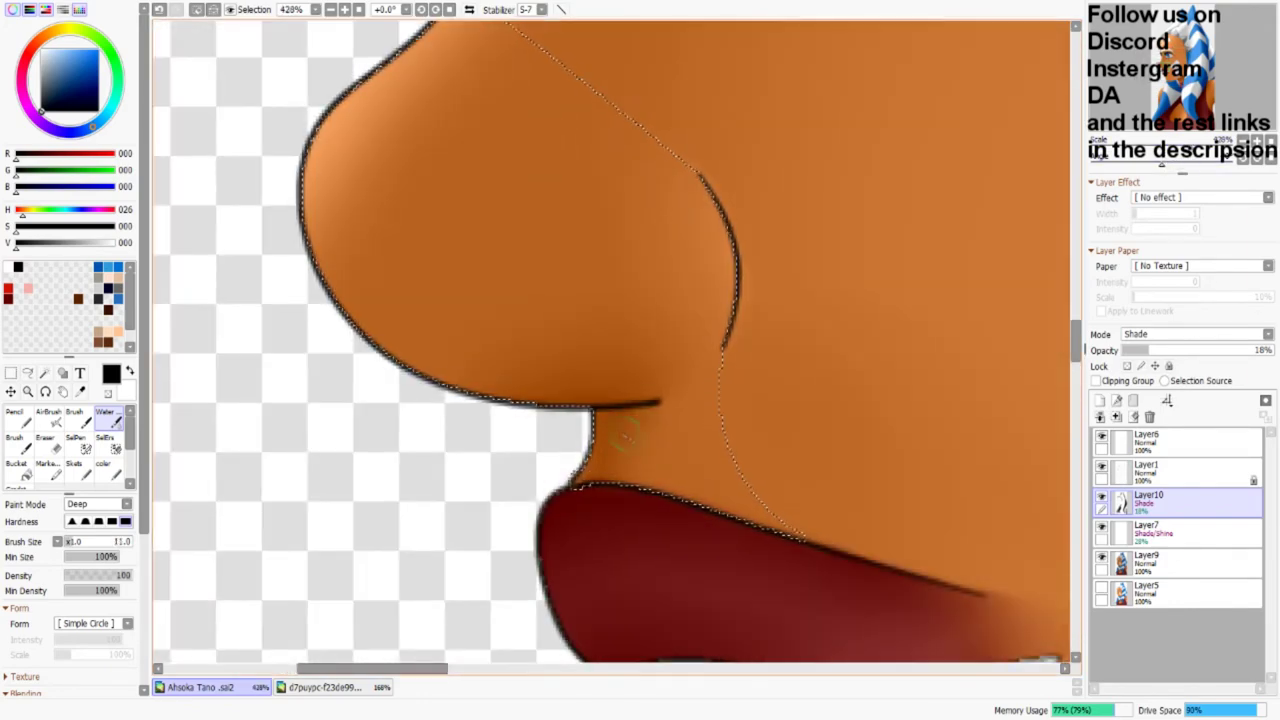
Step: Soften the dress shading beside the armhole fold with the Water brush at size 90, then touch up Layer7 with the Eraser at size 19
scroll(616, 348, "down", 6)
scroll(616, 348, "up", 1)
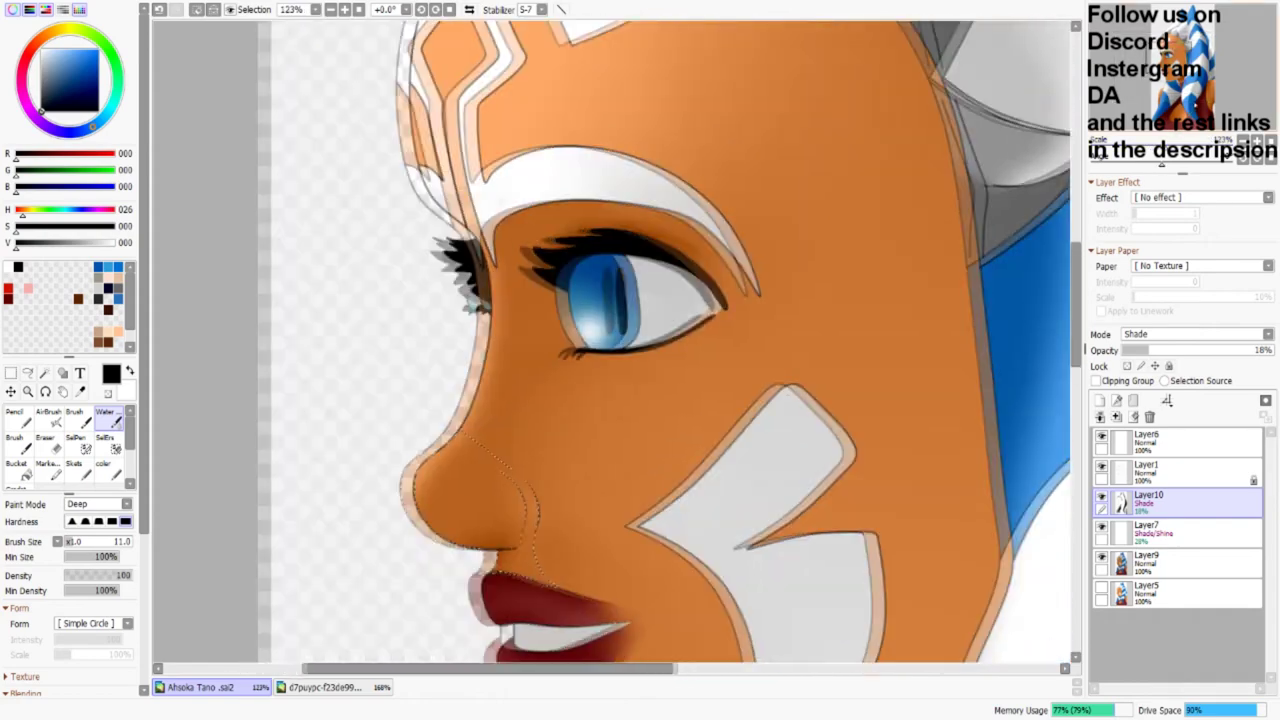
scroll(673, 323, "up", 4)
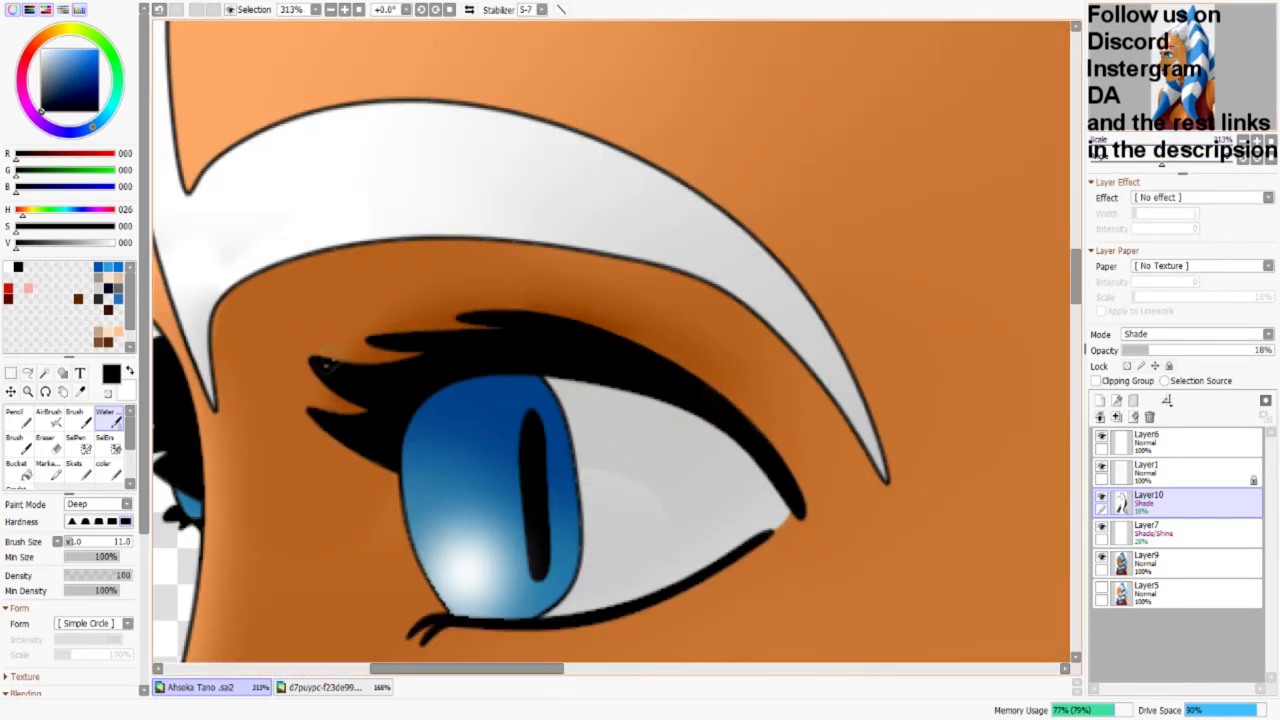
scroll(616, 348, "down", 9)
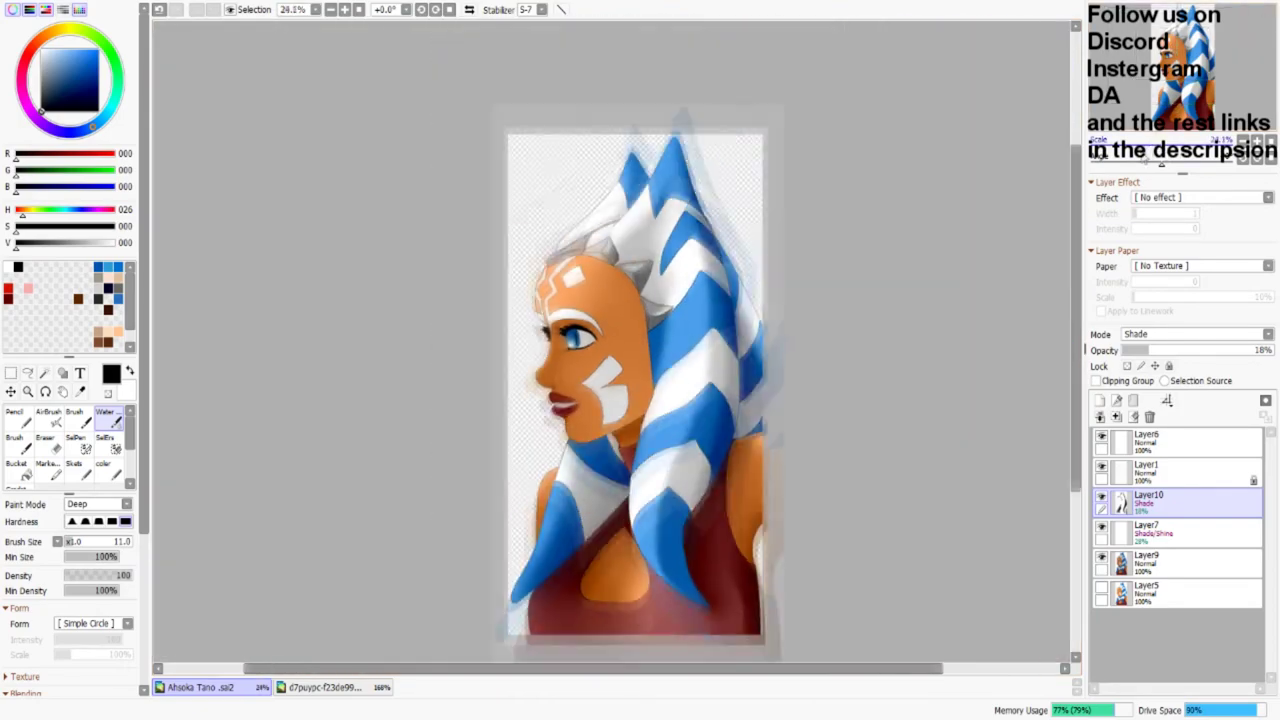
scroll(709, 536, "up", 5)
left_click(1150, 530)
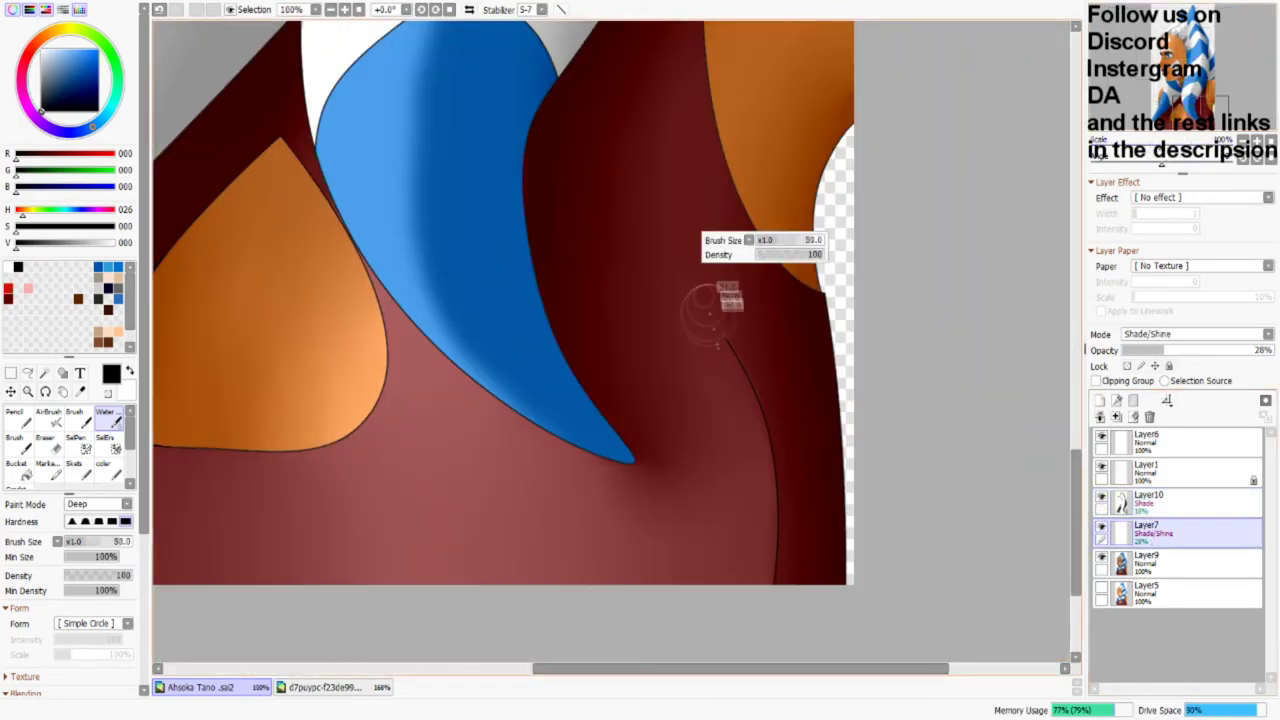
left_click(1150, 500)
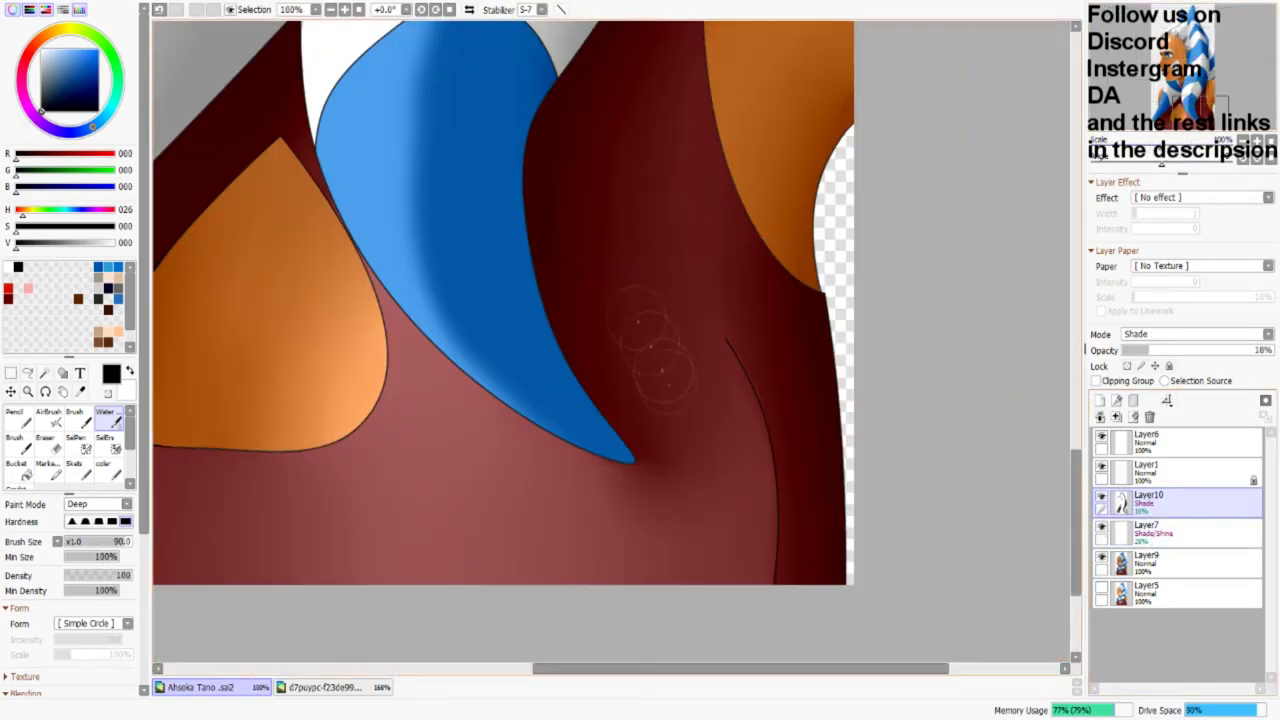
scroll(700, 340, "up", 2)
left_click(1150, 530)
key("e")
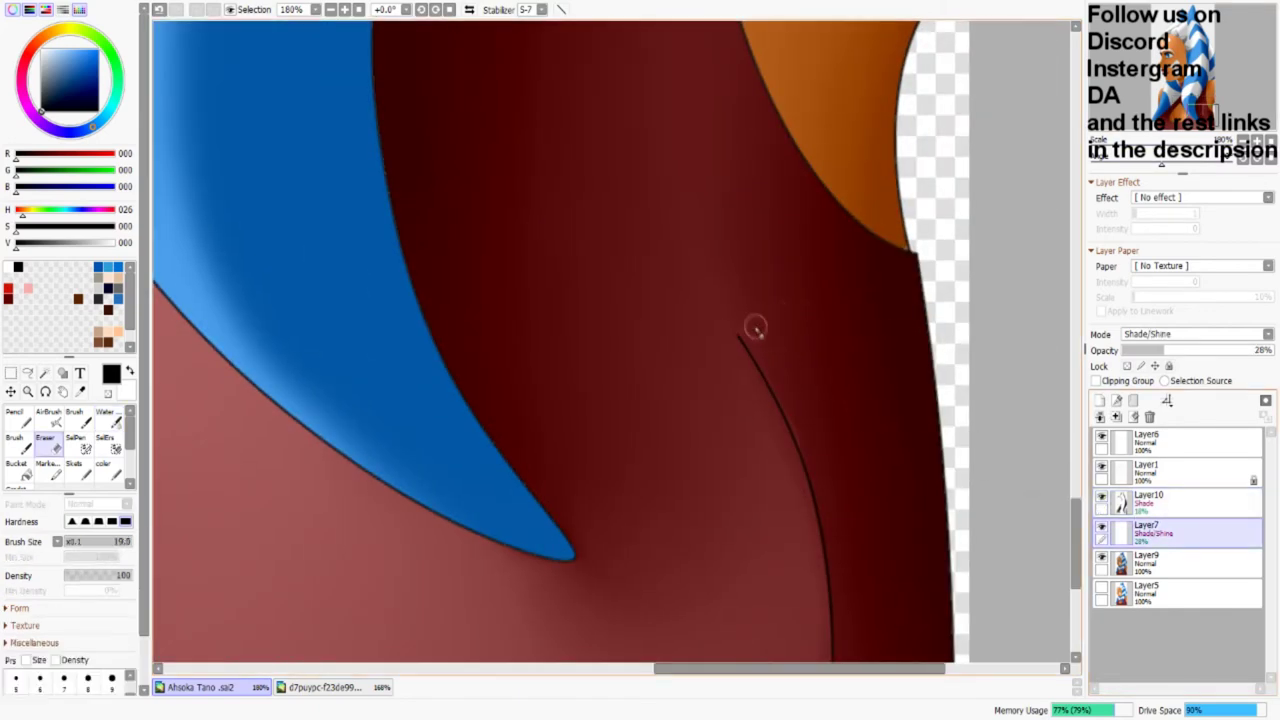
left_click_drag(778, 378, 580, 483)
Step: Check the dress without its shading layers, then touch up Layer10's shadow at the armhole's lower corner with the color brush at size 3
left_click(1101, 527)
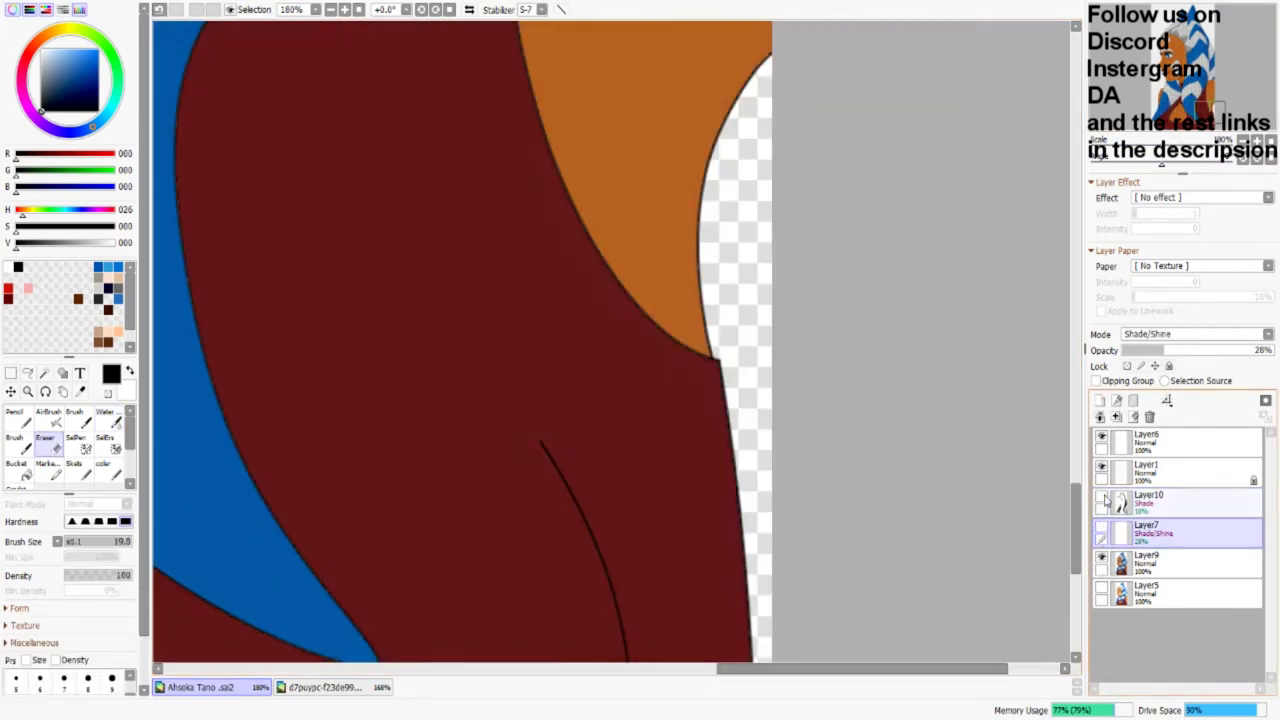
left_click(1150, 500)
scroll(826, 453, "up", 4)
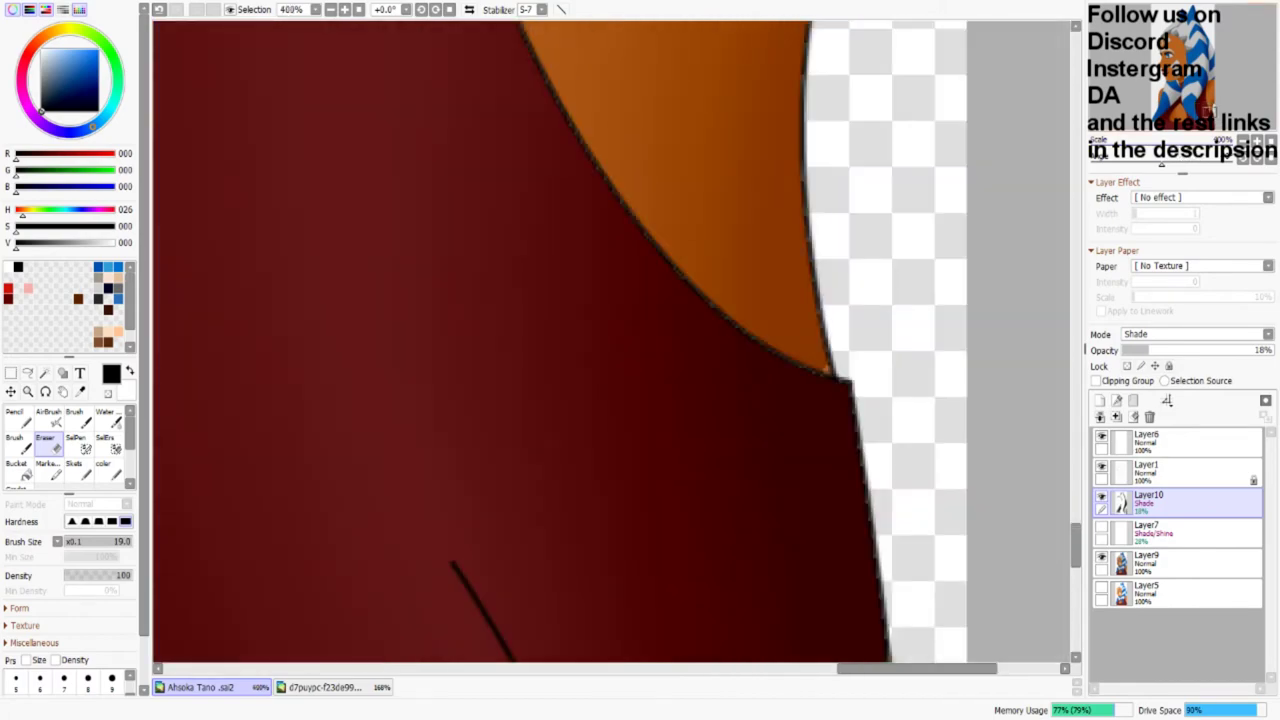
key("b")
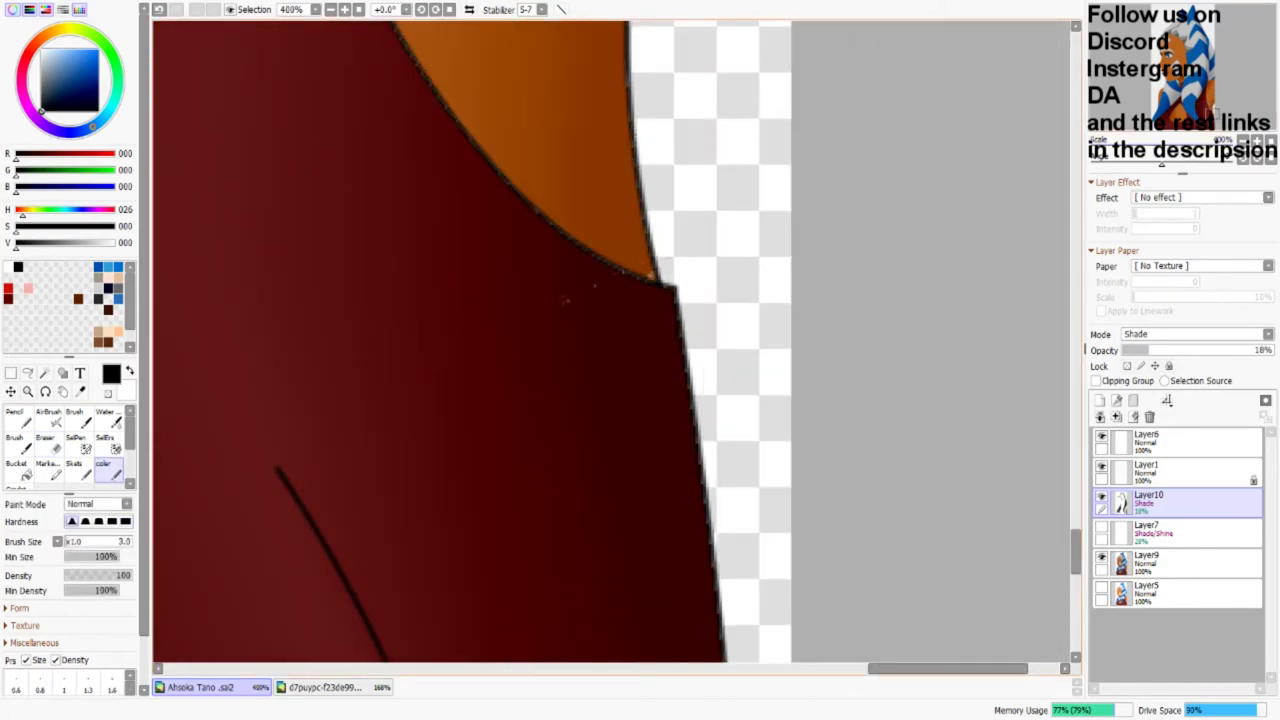
scroll(612, 340, "down", 10)
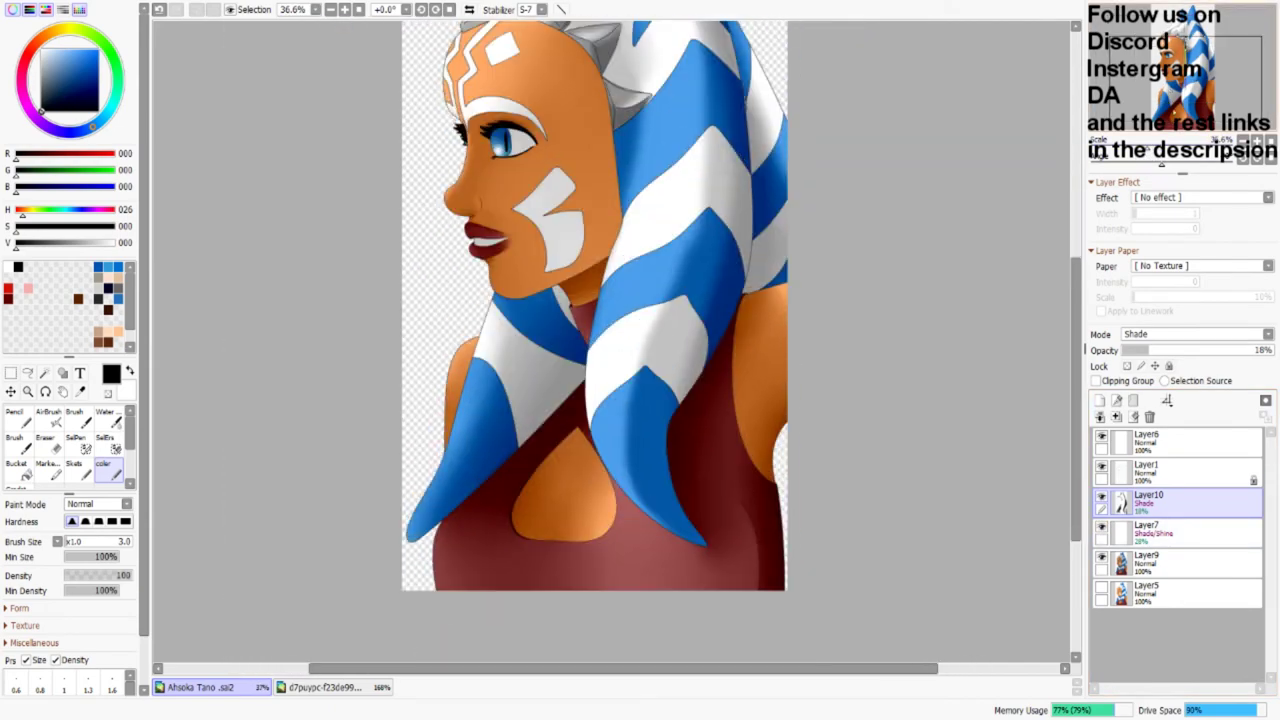
scroll(615, 650, "up", 4)
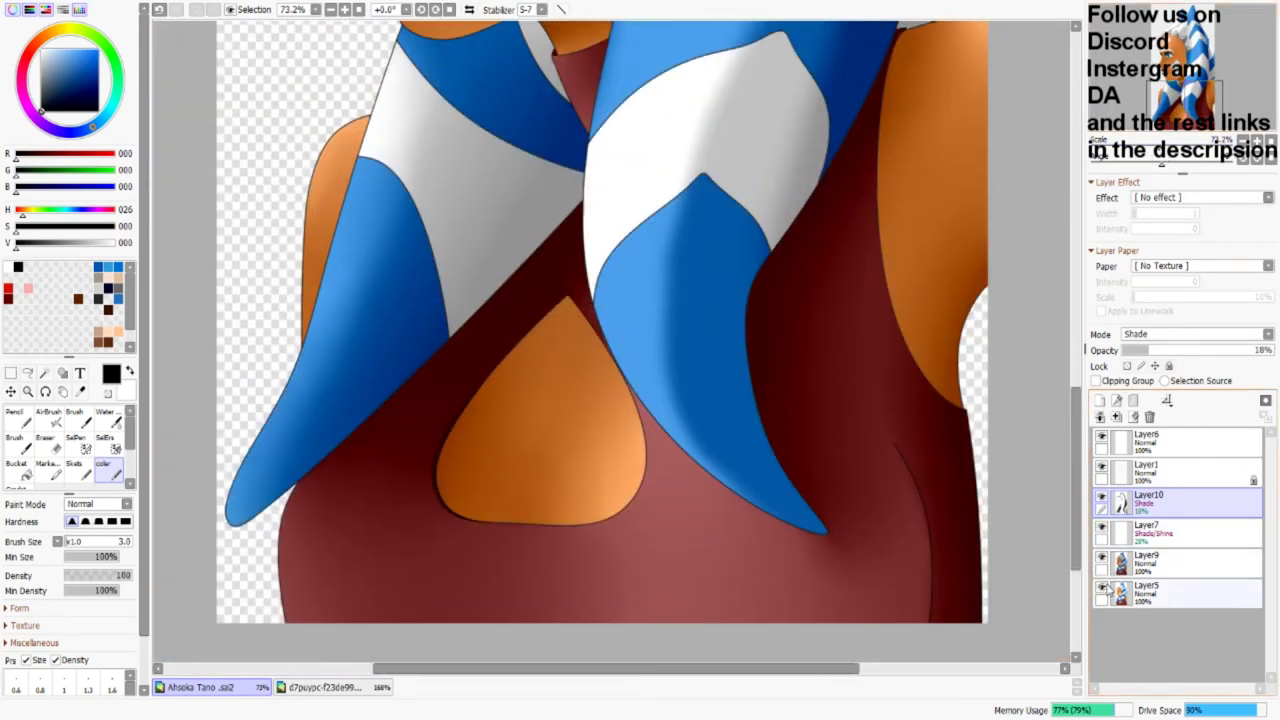
Step: Show Layer5, hide Layer1, Layer10 and Layer7, and clear Layer5's contents
left_click(1110, 592)
left_click(1101, 466)
left_click(1101, 497)
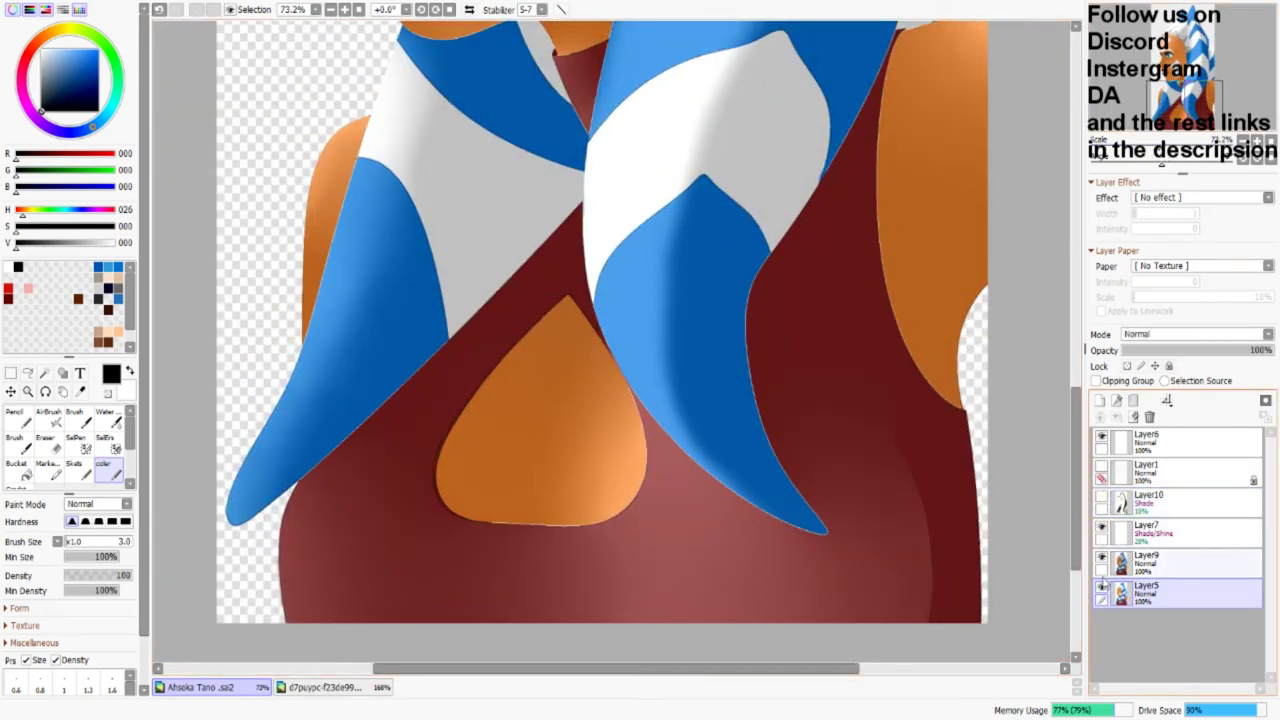
left_click(1101, 527)
scroll(820, 382, "up", 3)
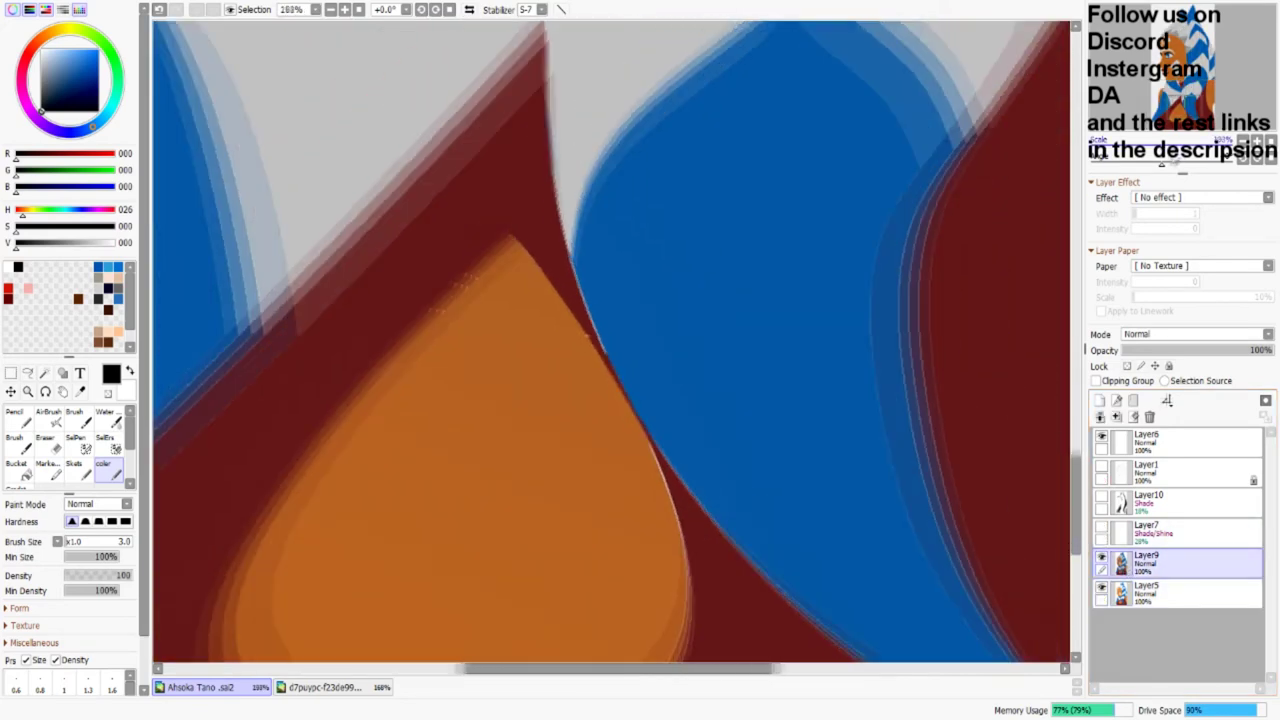
left_click(1122, 566)
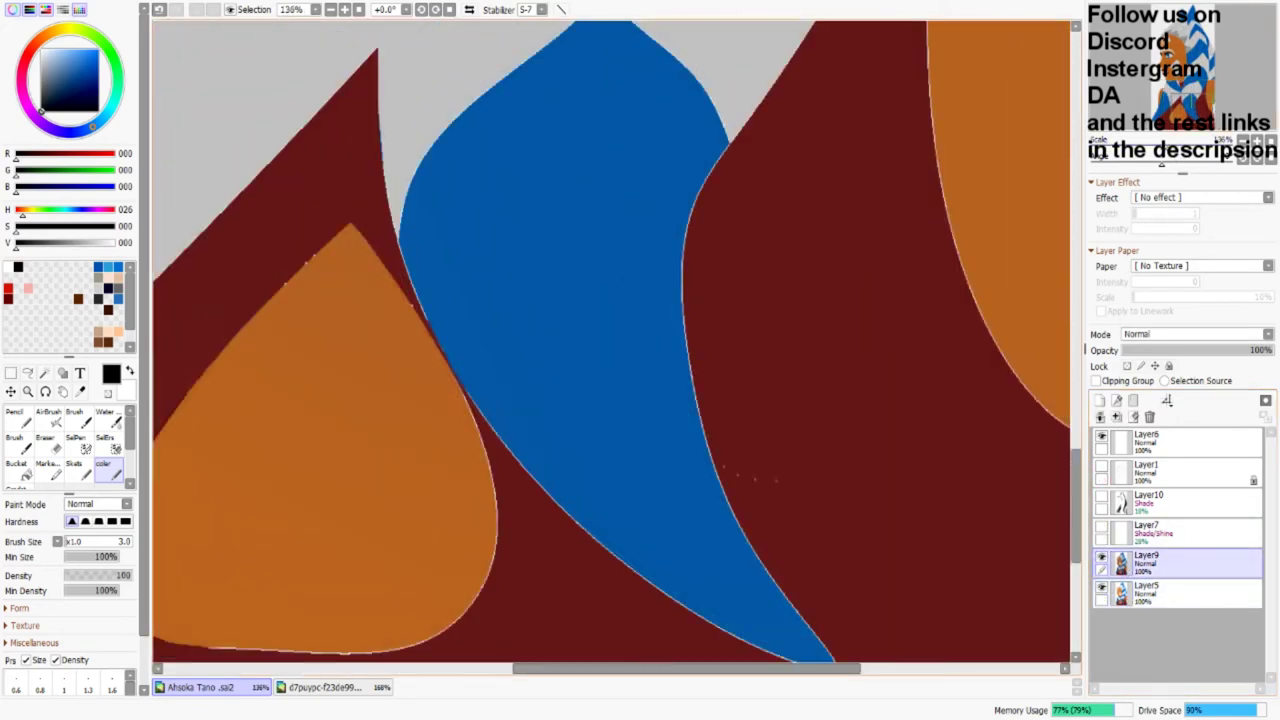
left_click(1101, 466)
left_click(1101, 466)
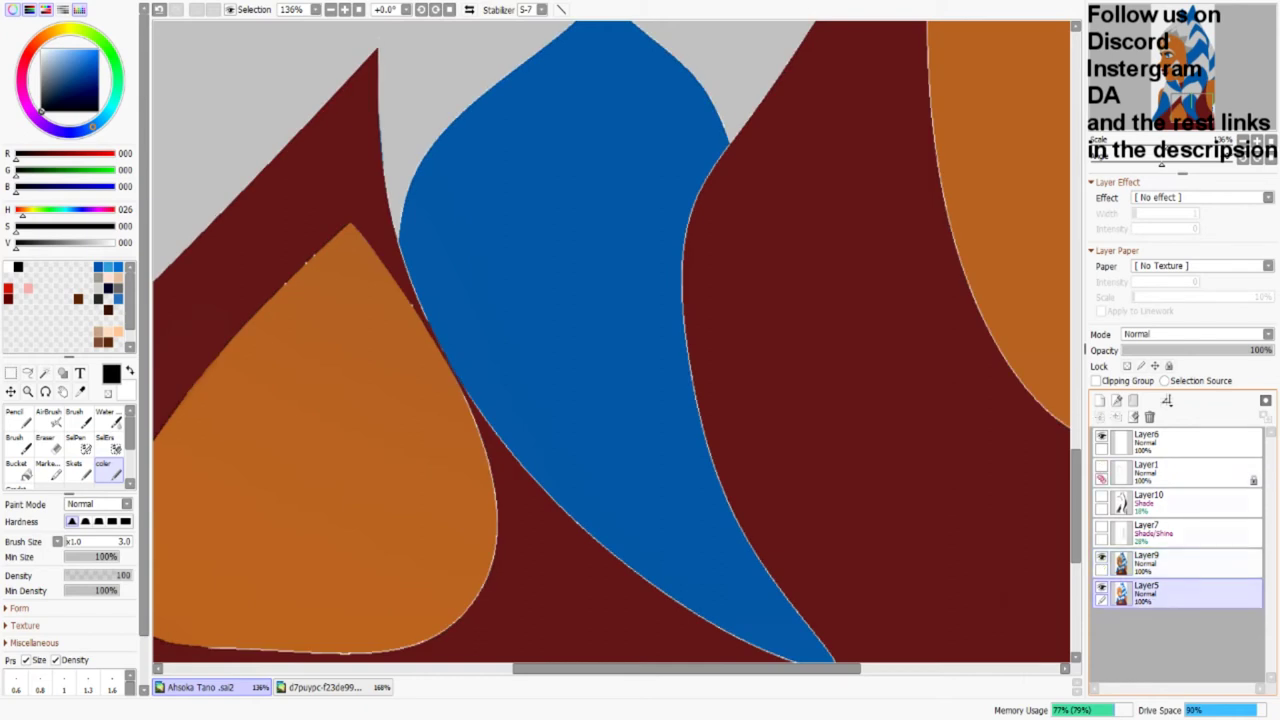
Step: Fill the gaps along the blue front head-tail tip on Layer5 with the sampled blue and the color brush at size 57
left_click_drag(87, 541, 107, 543)
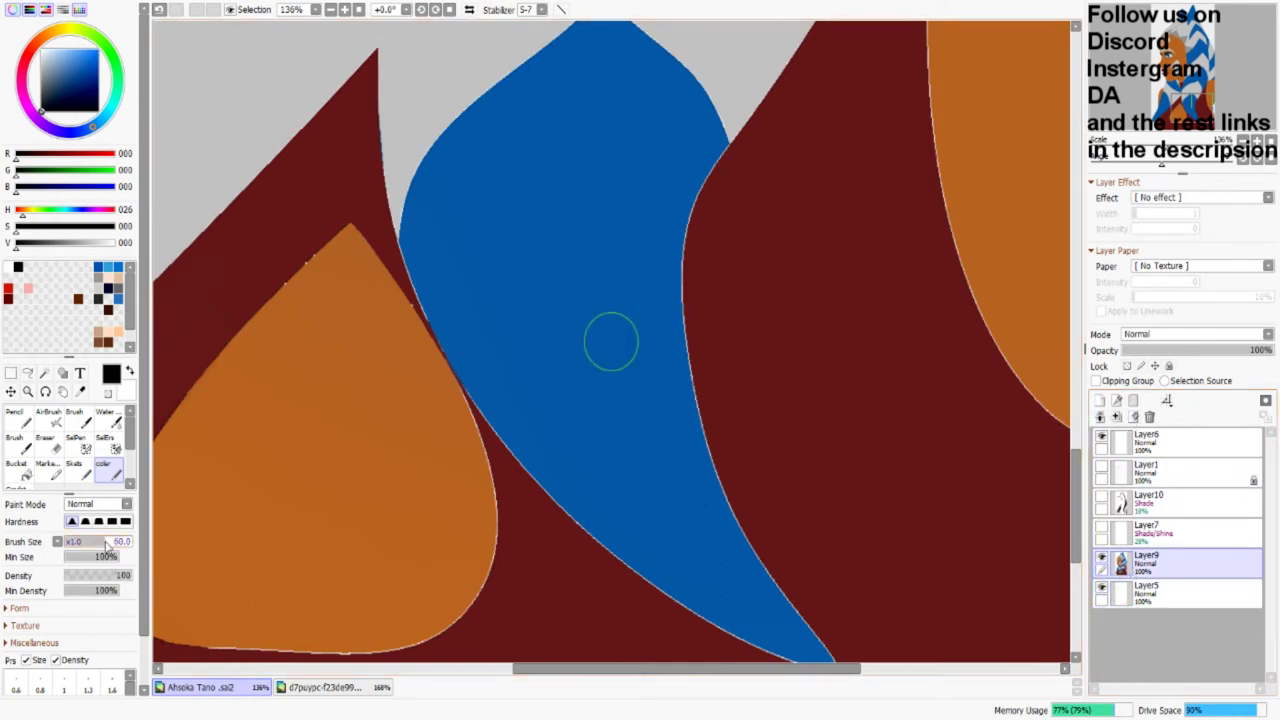
left_click(613, 297, "alt")
left_click(712, 178, "ctrl+shift")
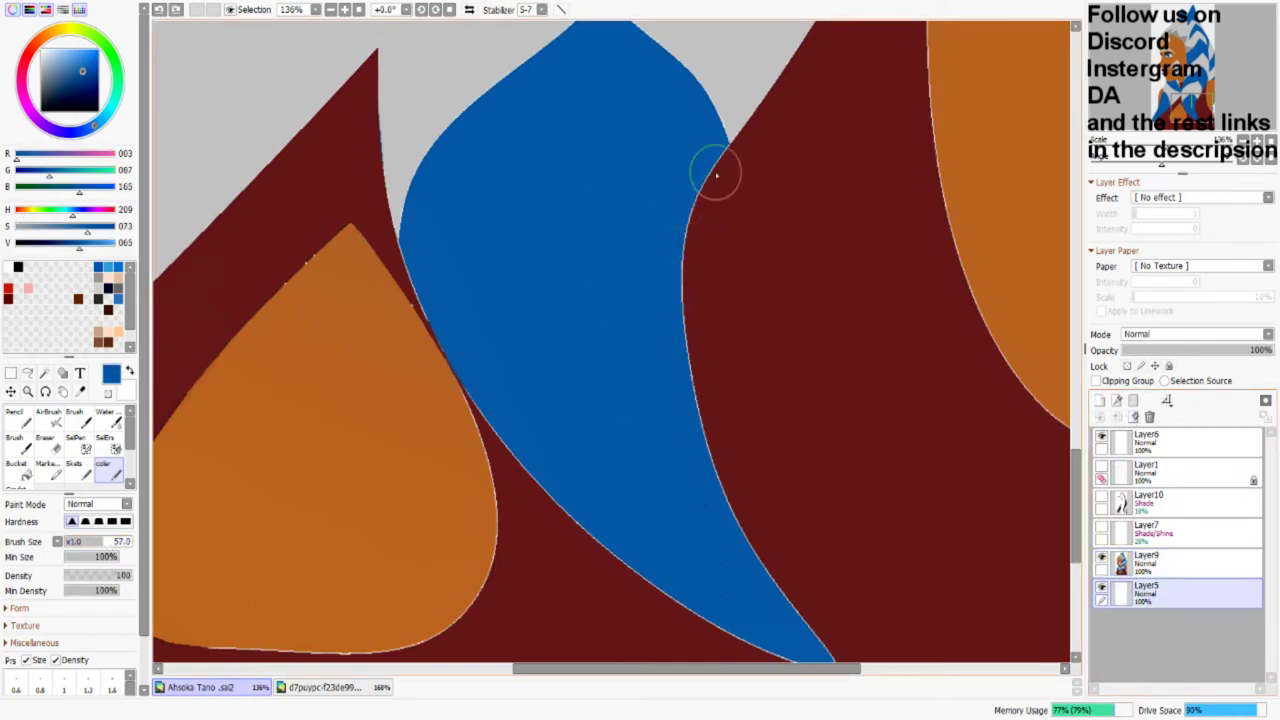
scroll(685, 230, "down", 3)
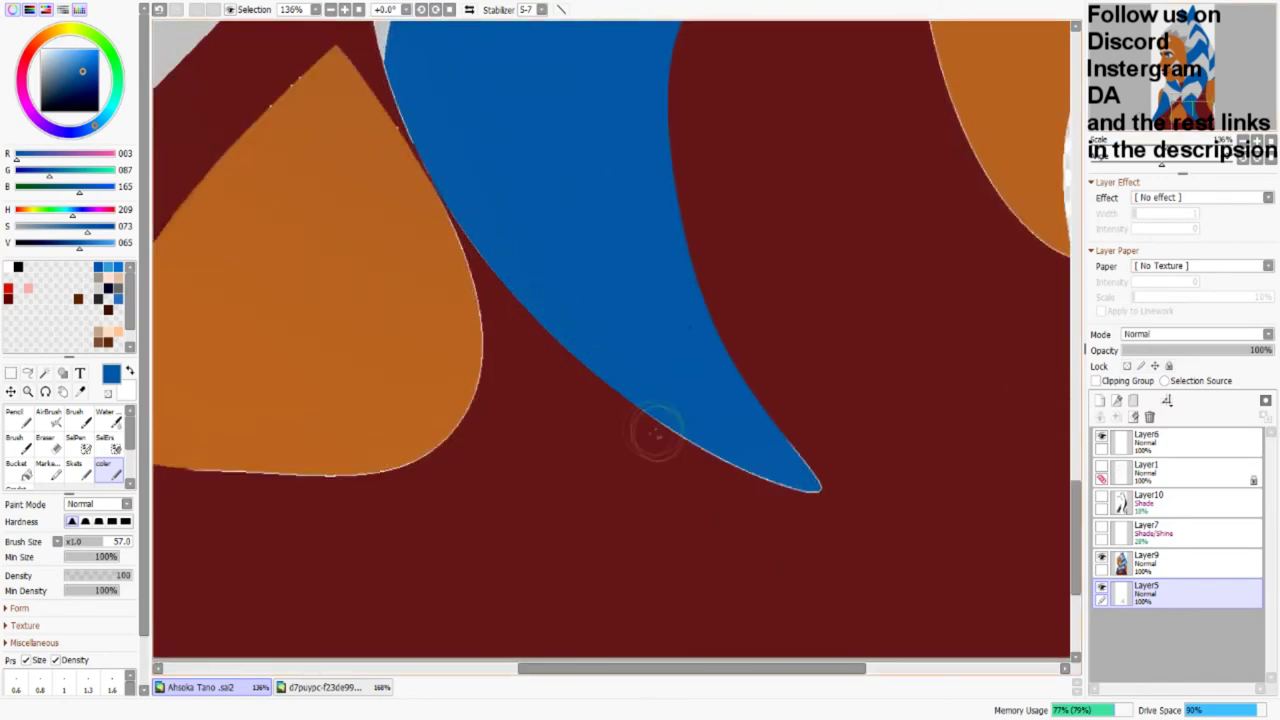
scroll(738, 383, "up", 5)
scroll(600, 414, "up", 4)
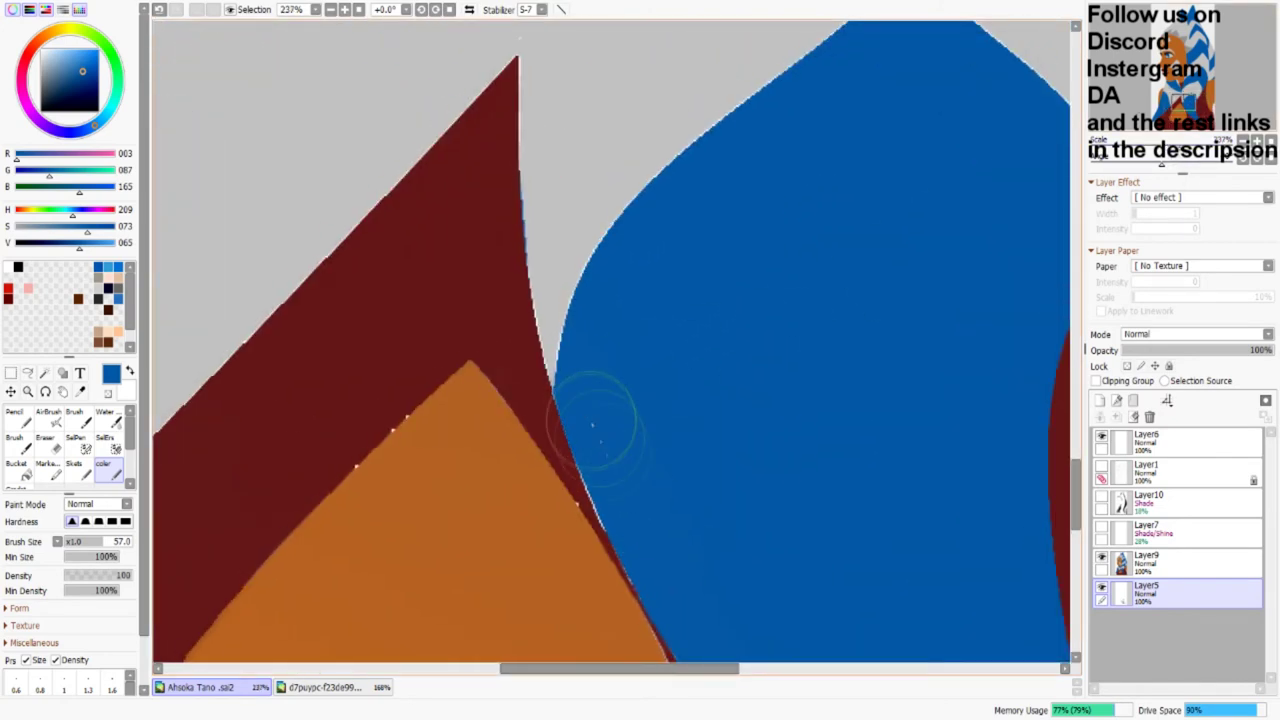
scroll(714, 286, "up", 3)
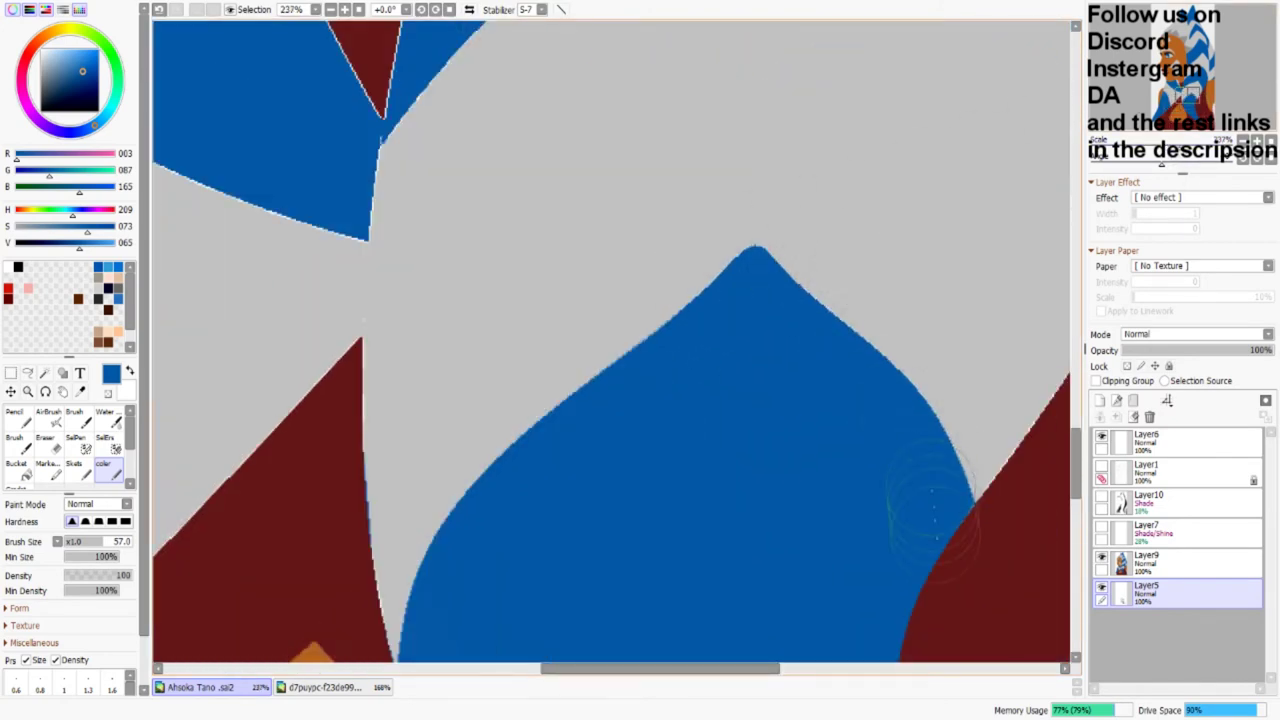
Step: Sample the dress's dark red and fill the gaps along its edges beside the front head-tail and the shoulder on Layer5
scroll(737, 437, "right", 5)
left_click(737, 437, "alt")
scroll(820, 271, "up", 5)
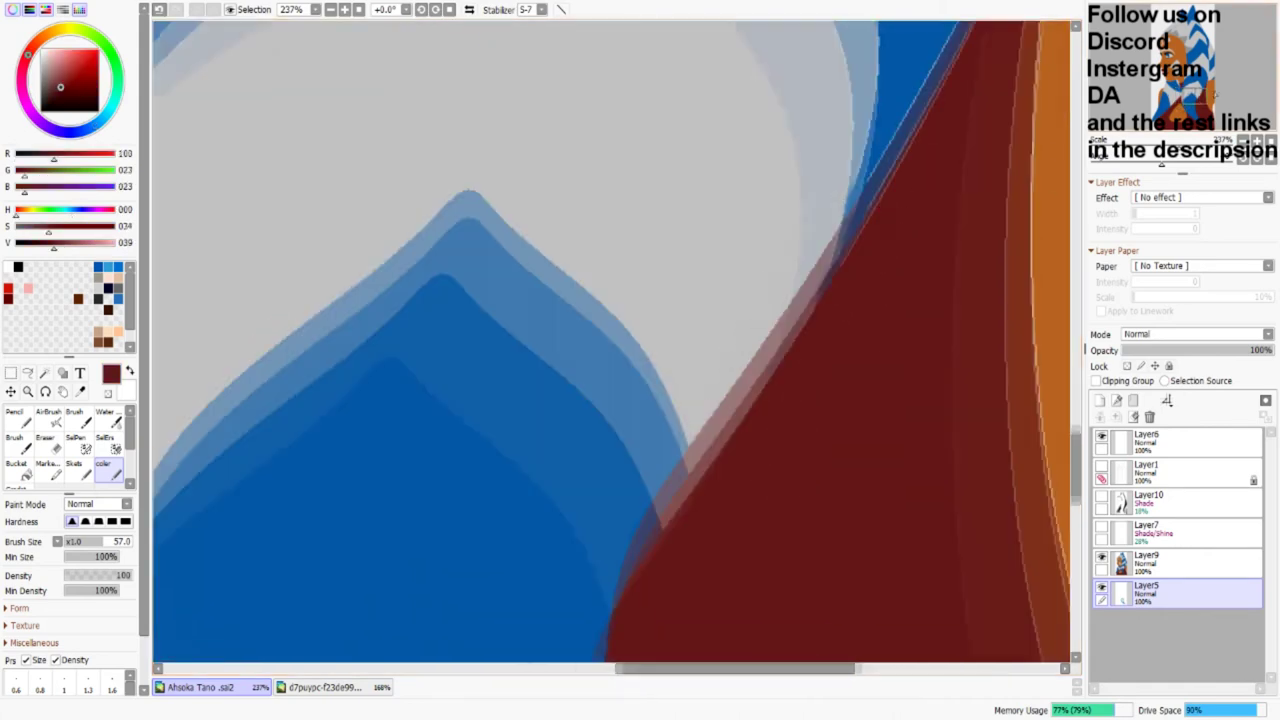
mouse_move(878, 86)
left_mouse_down()
mouse_move(880, 150)
mouse_move(760, 440)
mouse_move(665, 610)
left_mouse_up()
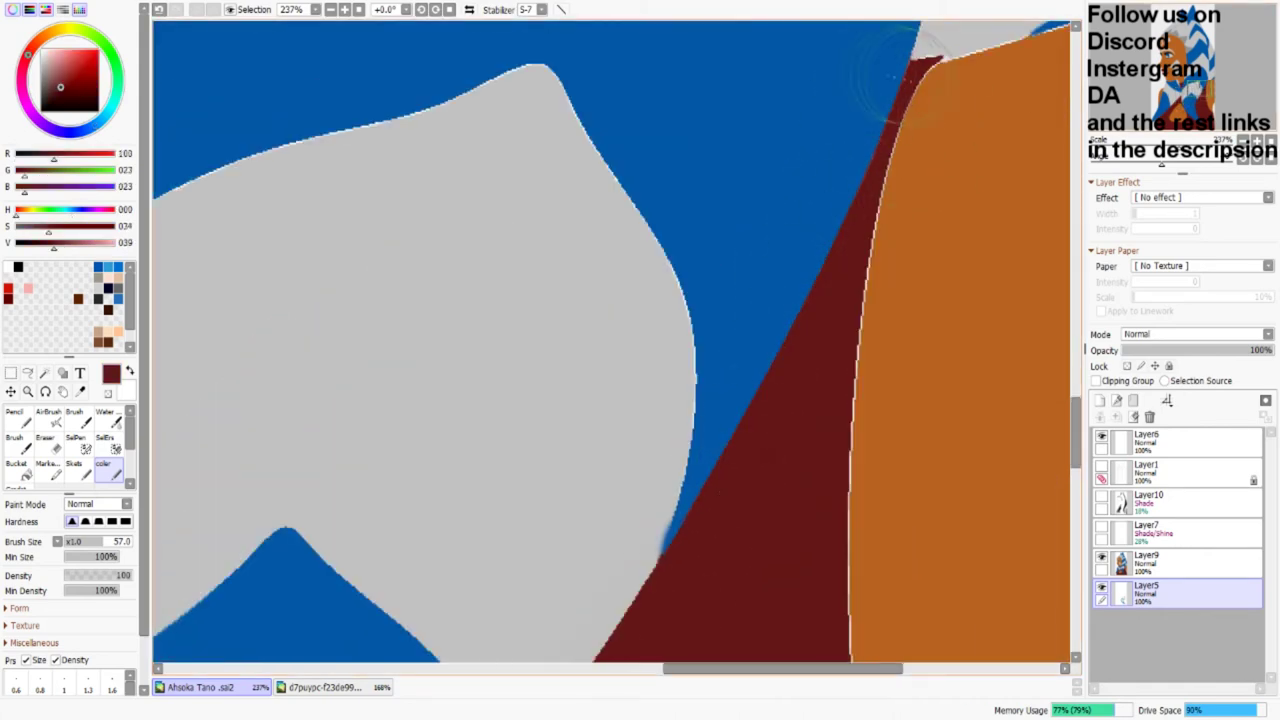
scroll(877, 100, "up", 4)
scroll(877, 100, "right", 3)
mouse_move(780, 252)
left_mouse_down()
mouse_move(735, 360)
mouse_move(695, 650)
left_mouse_up()
scroll(760, 490, "down", 3)
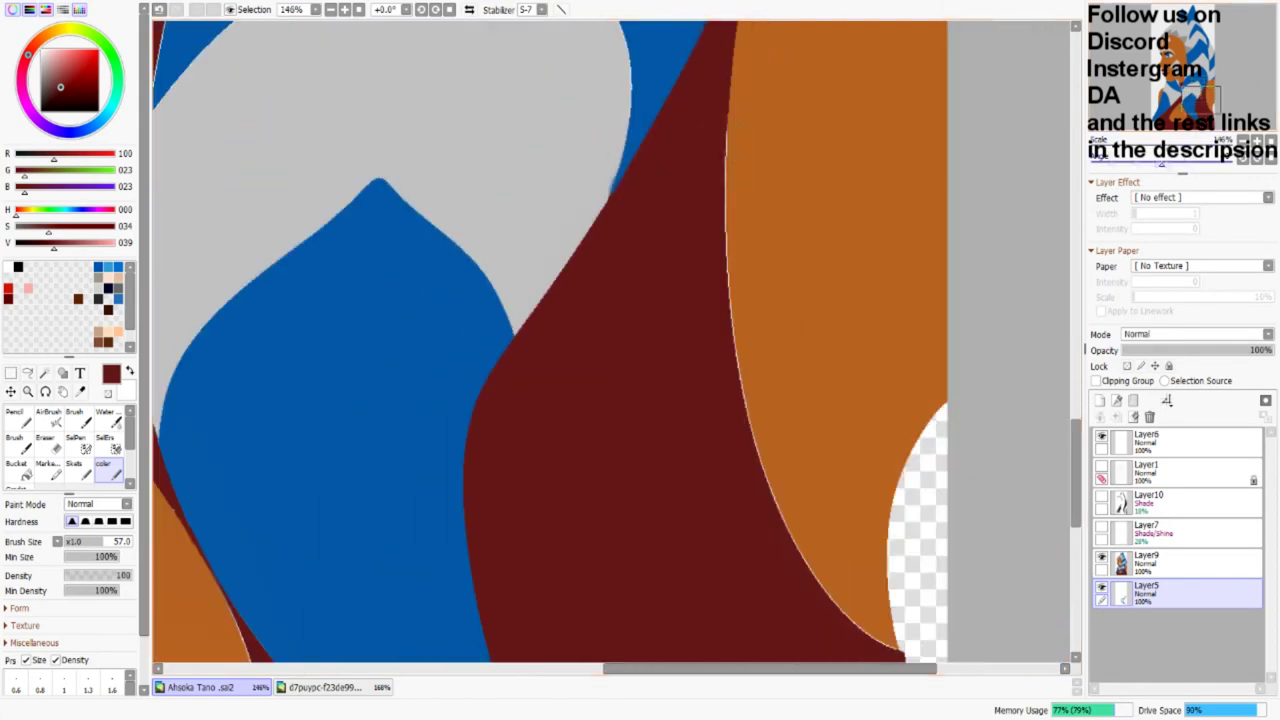
left_click_drag(760, 490, 888, 655)
Step: Fill the gaps around the edge of the teardrop chest opening with dark red on Layer5
scroll(820, 600, "down", 4)
scroll(735, 232, "left", 4)
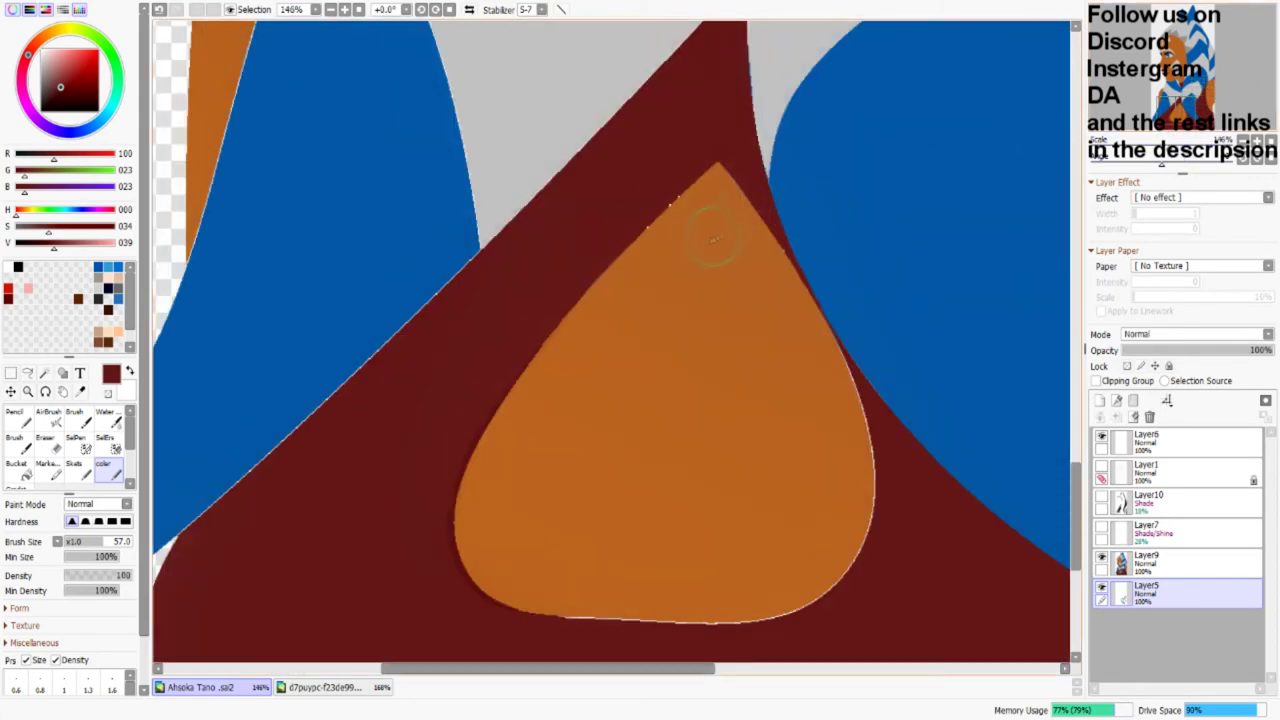
mouse_move(828, 392)
left_mouse_down()
mouse_move(830, 600)
mouse_move(560, 618)
left_mouse_up()
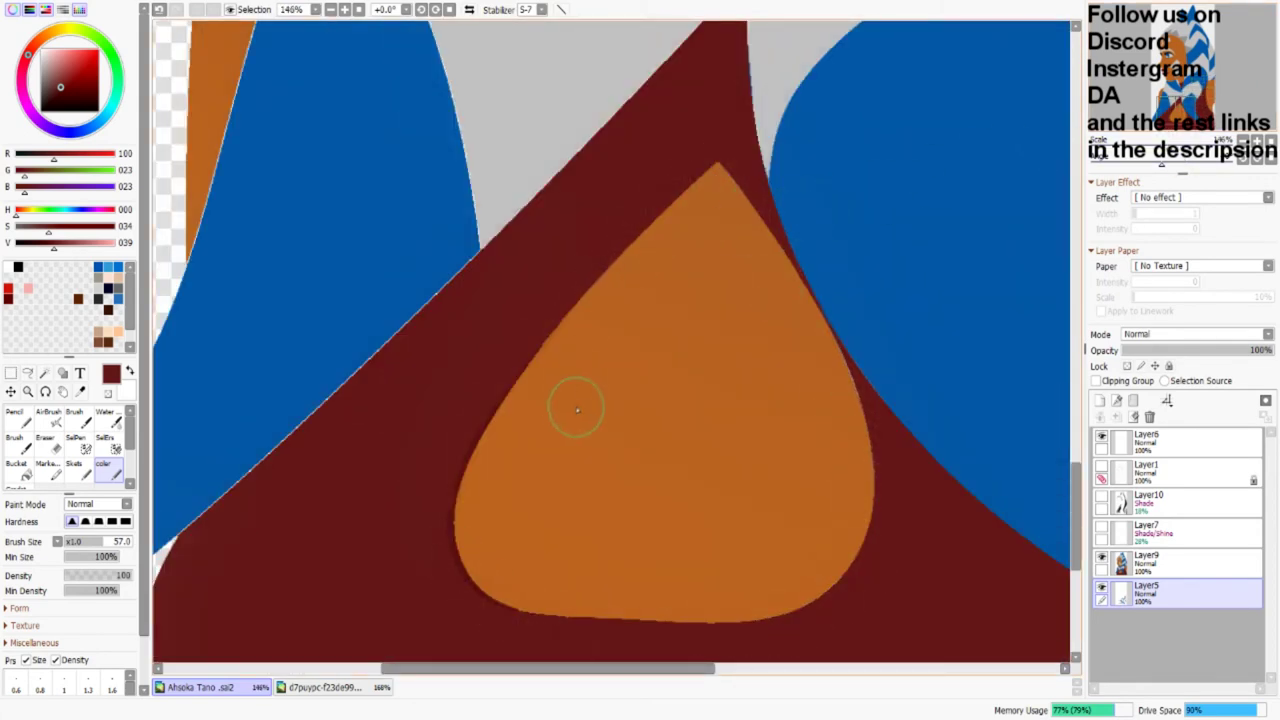
Step: Fill the gaps along the dress's diagonal edge against the grey and blue far head-tail with dark red on Layer5
scroll(571, 406, "up", 3)
scroll(571, 406, "left", 3)
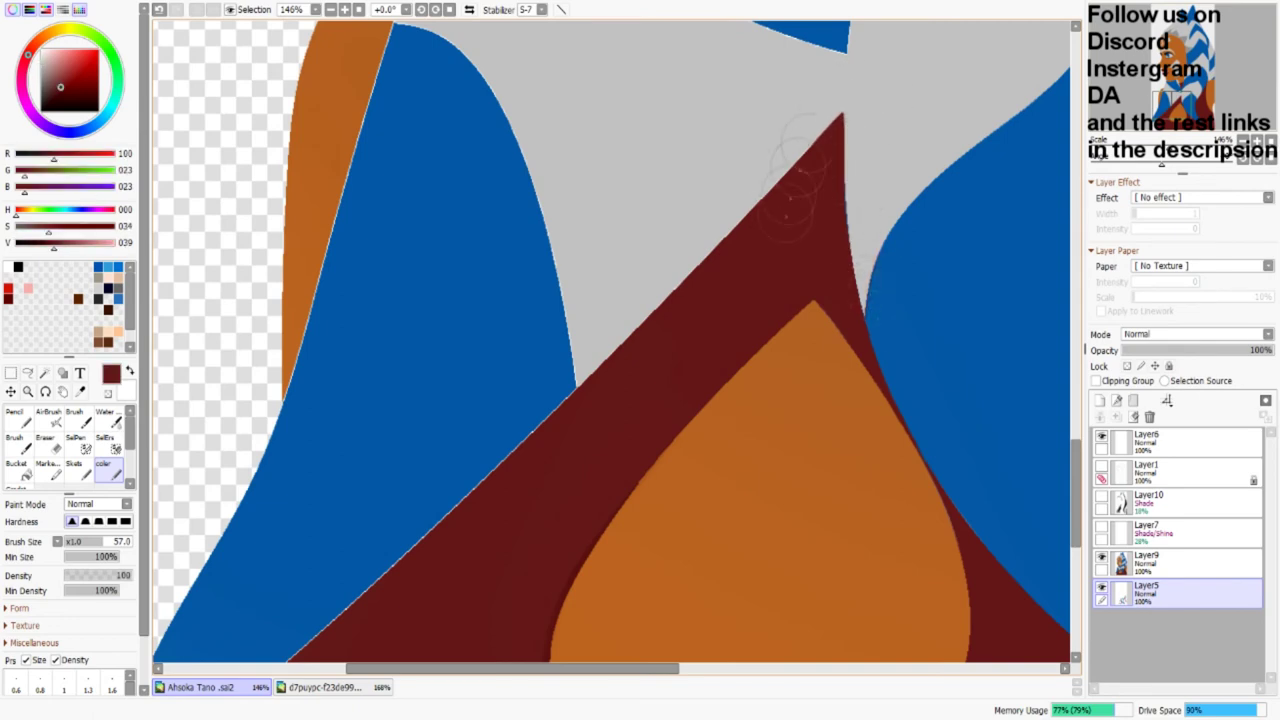
left_click(782, 172, "alt")
left_click(694, 306, "alt")
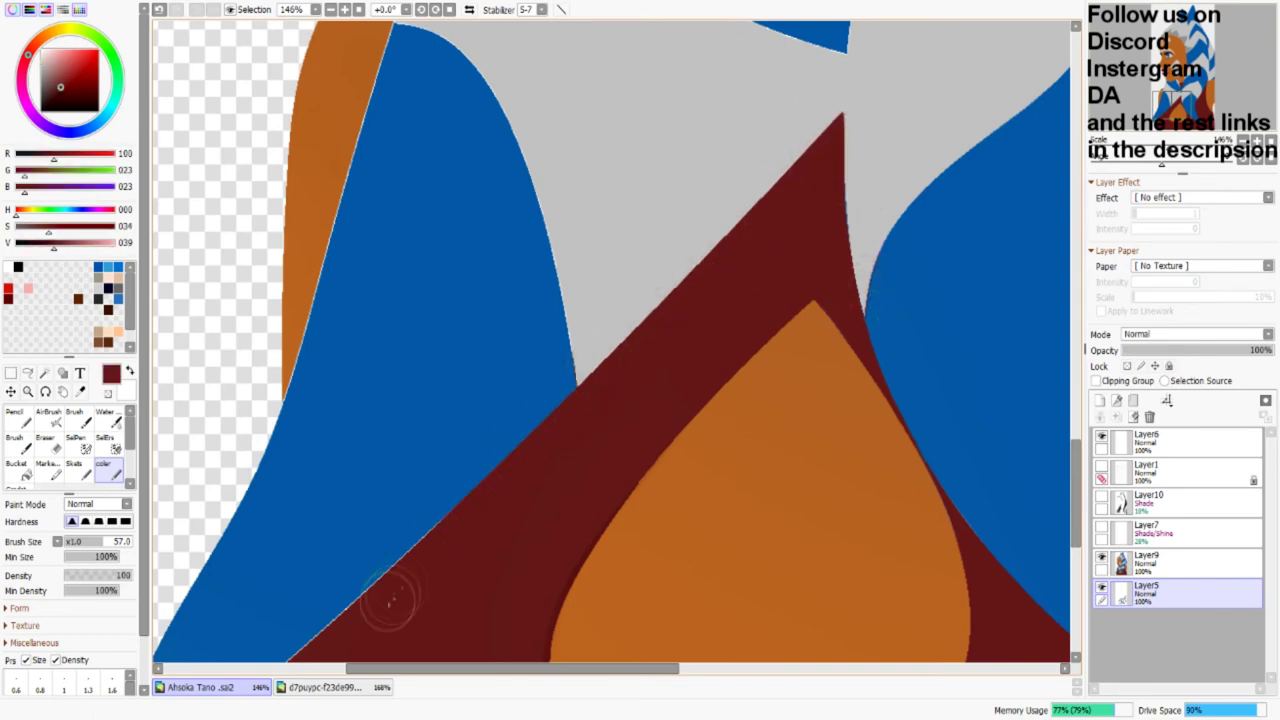
scroll(560, 480, "down", 3)
scroll(560, 480, "left", 3)
scroll(595, 450, "right", 4)
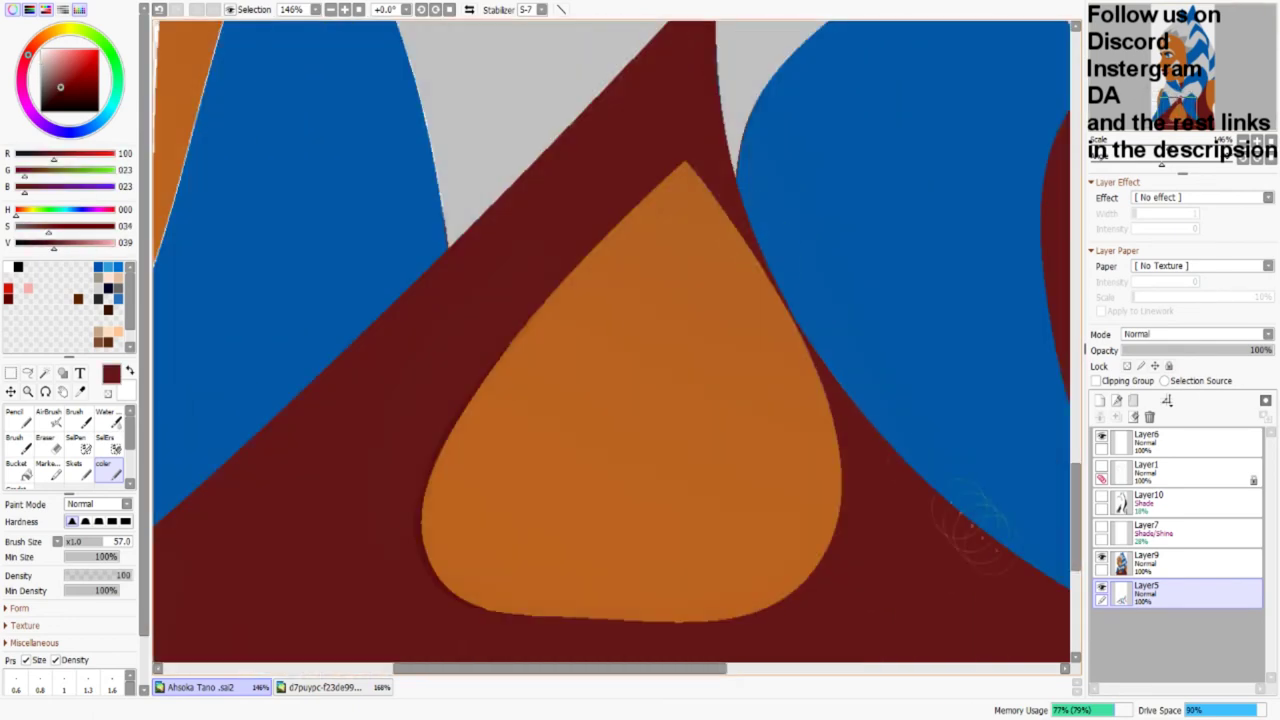
scroll(1030, 128, "right", 3)
scroll(730, 370, "up", 4)
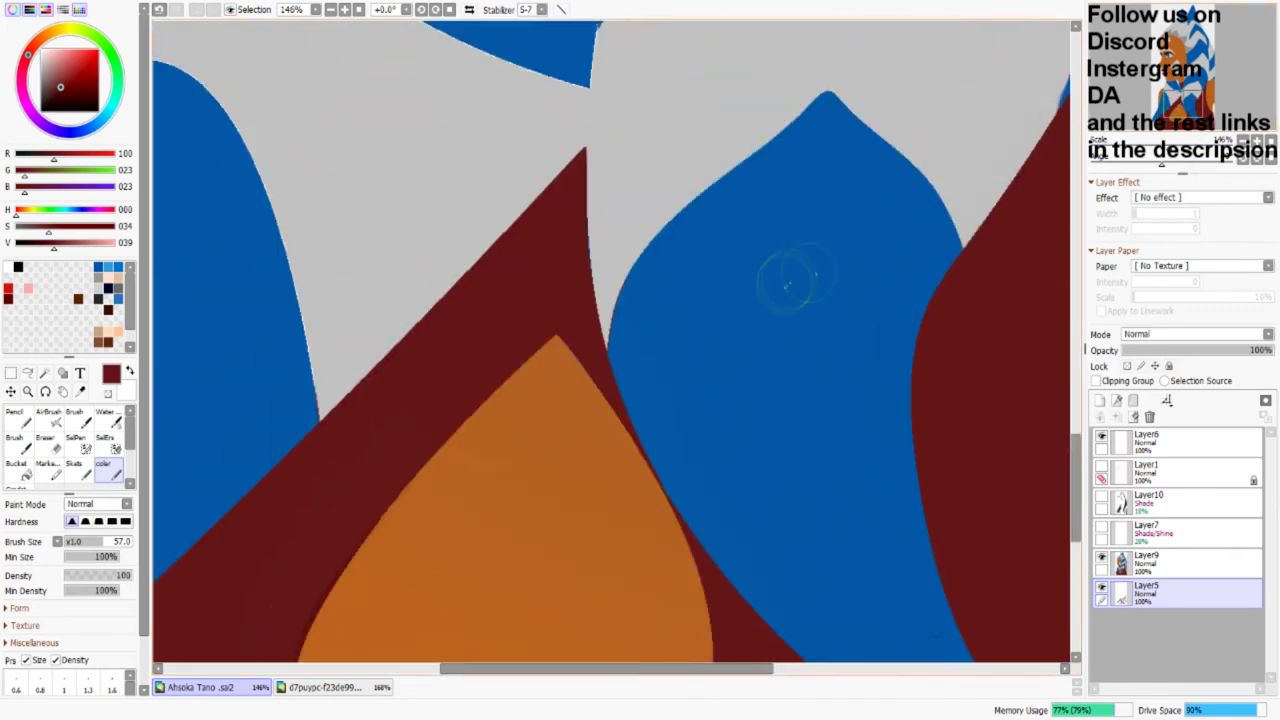
Step: Reduce the brush size to 10 and touch up the edges of the dress's pointed tip on Layer5 with sampled surrounding colors
left_click(680, 186, "alt")
key("bracketleft")
key("bracketleft")
key("bracketleft")
key("bracketleft")
key("bracketleft")
key("bracketleft")
key("bracketleft")
key("bracketleft")
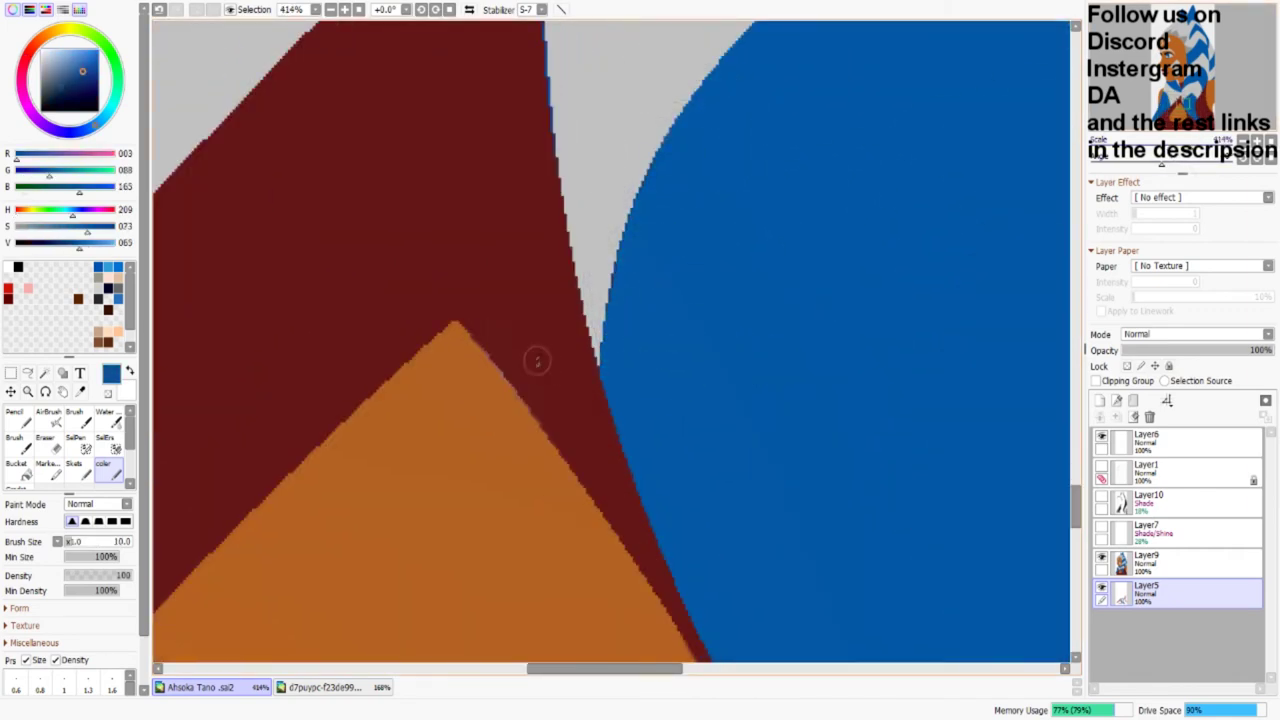
left_click(536, 360, "alt")
scroll(600, 300, "up", 5)
scroll(638, 222, "down", 3)
scroll(638, 222, "left", 1)
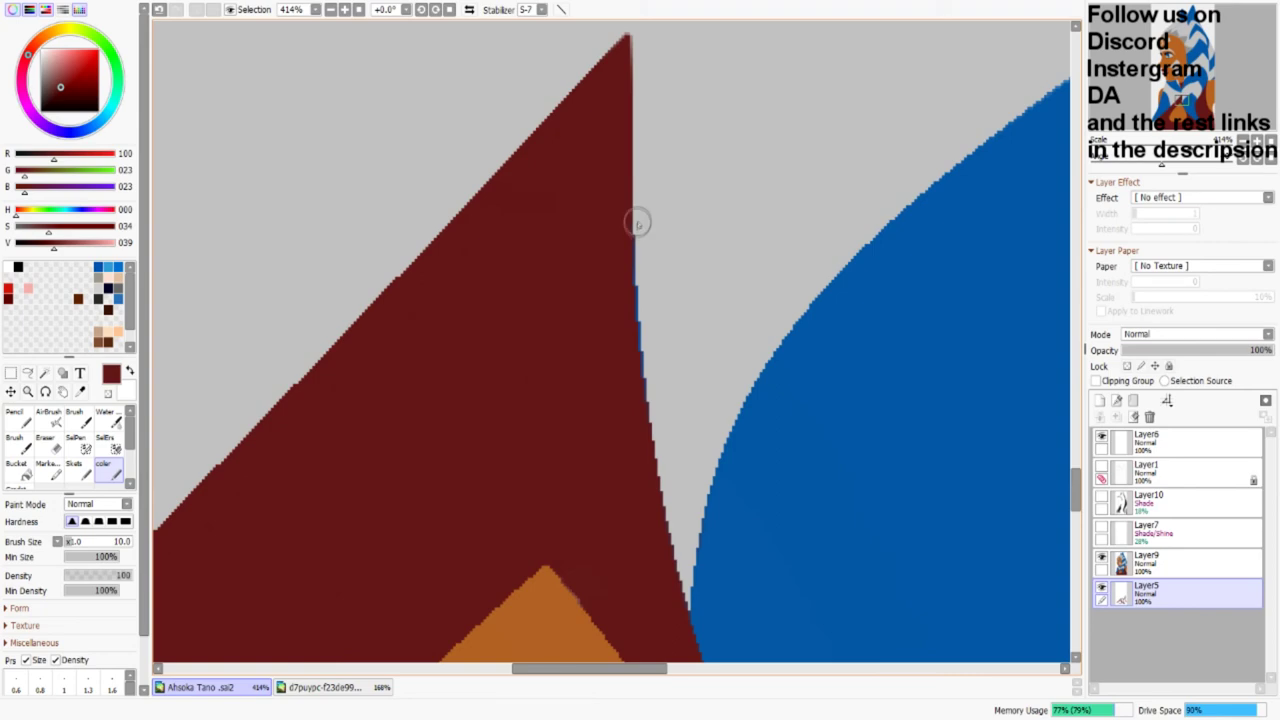
left_click(661, 294, "alt")
left_click_drag(630, 212, 650, 430)
scroll(610, 340, "down", 4)
Step: Fill the gaps along the blue head-tail stripes below and behind the collar with sampled blue, enlarging the brush to 74
left_click(470, 520, "alt")
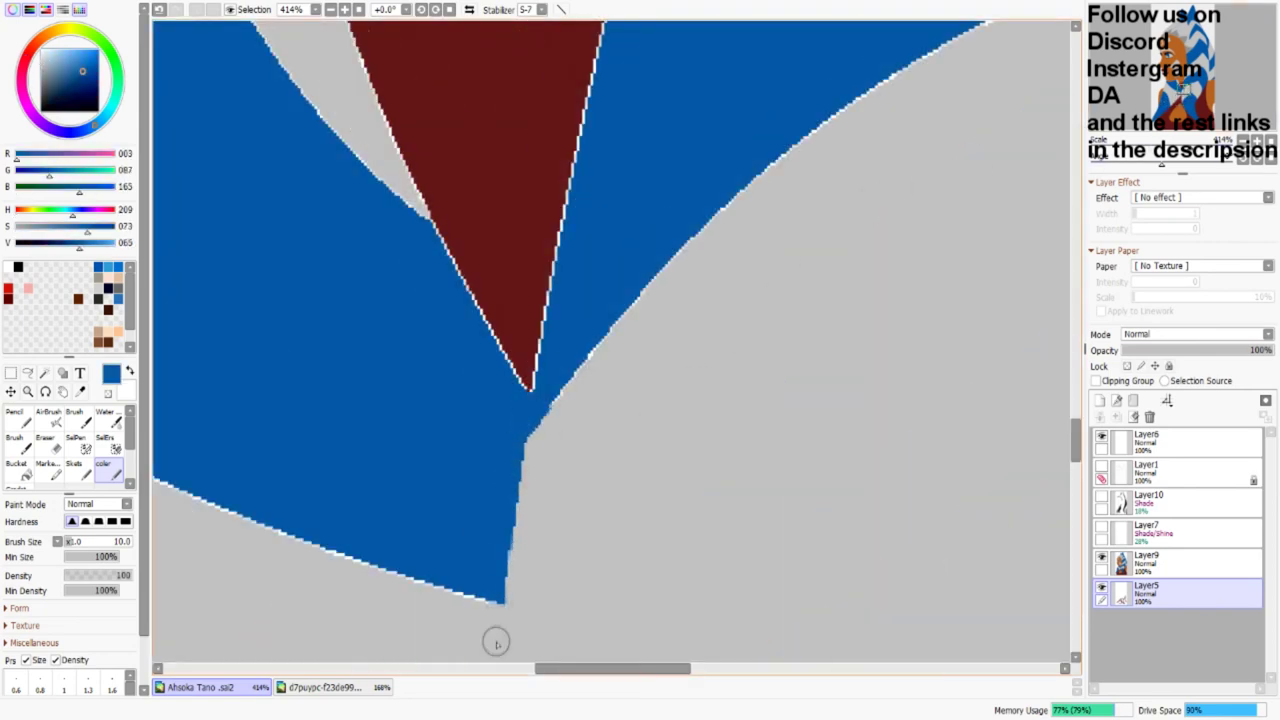
scroll(610, 340, "right", 2)
scroll(610, 340, "up", 1)
left_click_drag(471, 380, 900, 300)
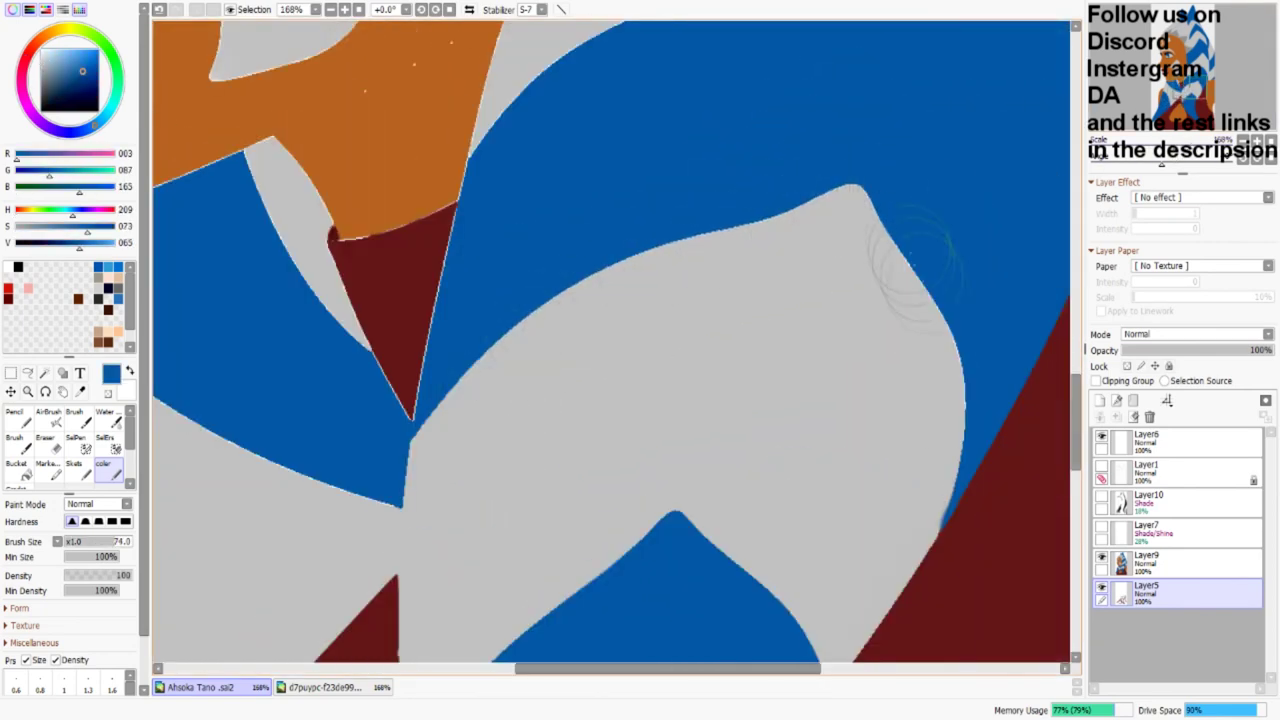
Step: Fill the gaps around the dark red collar triangle on Layer5 with dark red, and sample the light grey beside it
scroll(610, 340, "left", 3)
left_click(712, 240, "alt")
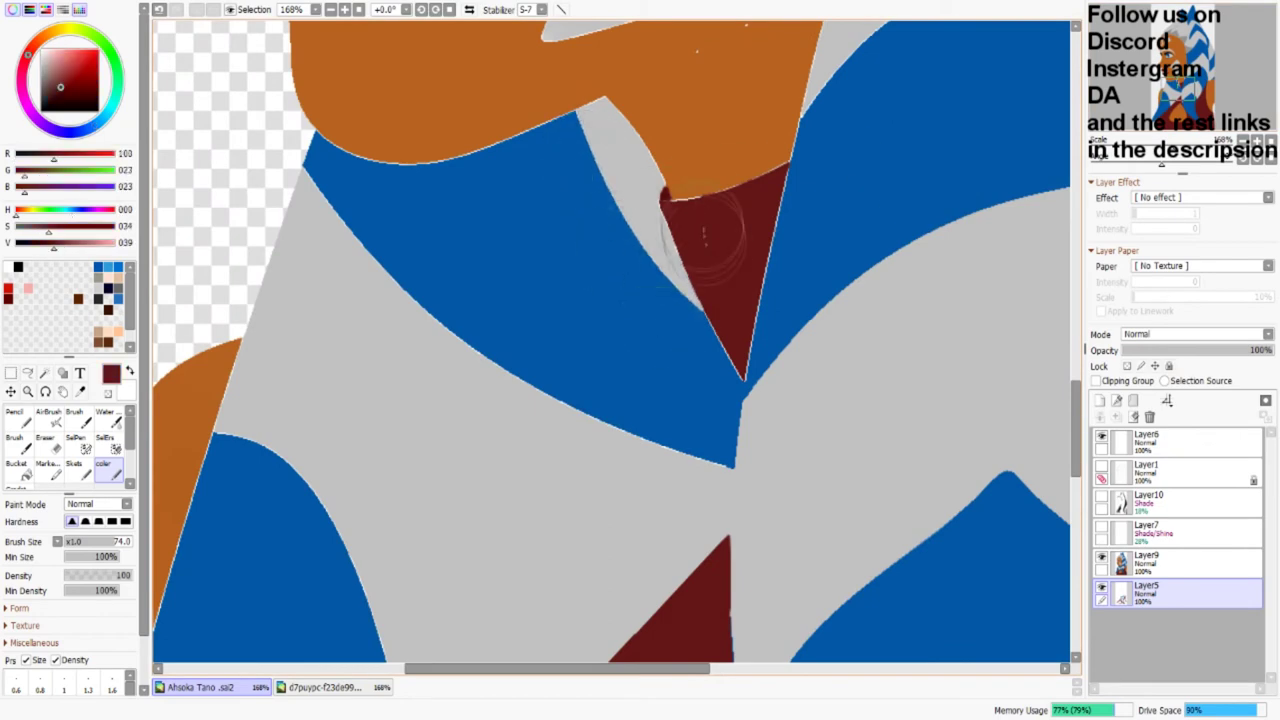
left_click(808, 373, "alt")
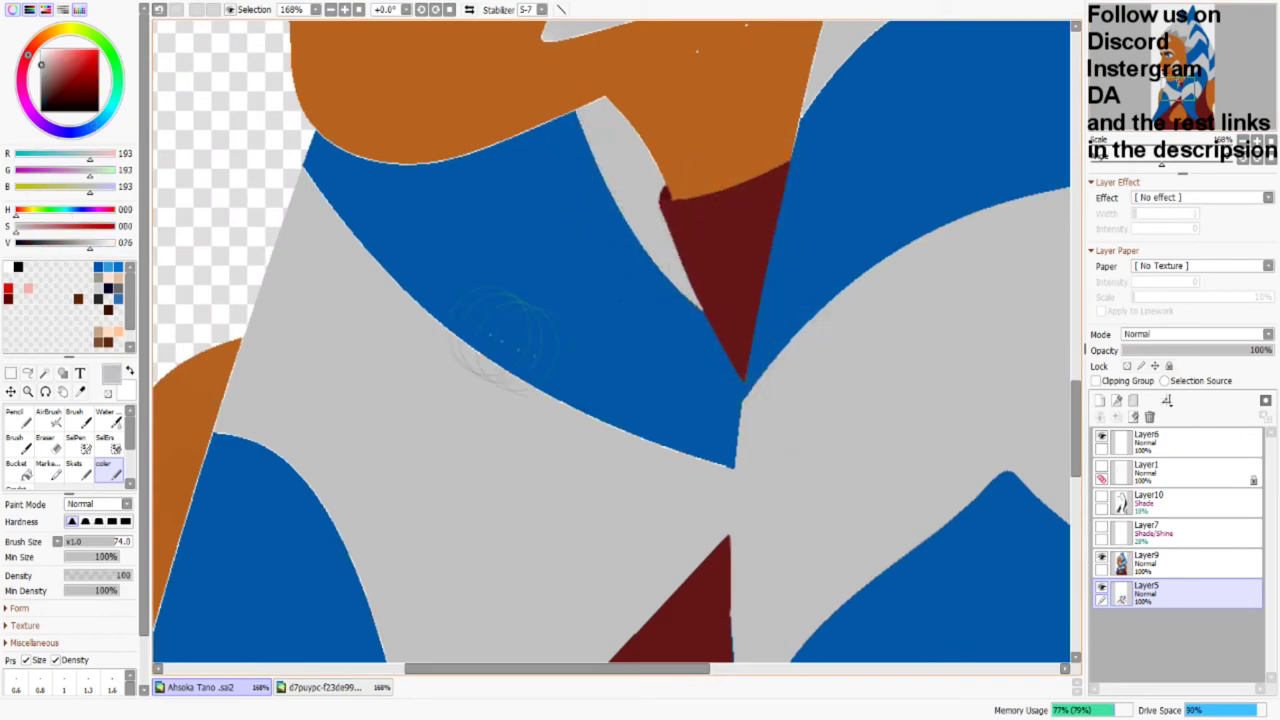
Step: Fill the gaps along the front head-tail's blue stripes on Layer5 with sampled blue
left_click(495, 300, "alt")
scroll(771, 528, "down", 3)
scroll(771, 528, "left", 2)
left_click_drag(660, 245, 705, 480)
scroll(677, 371, "down", 3)
scroll(677, 371, "left", 2)
Step: Reduce the brush size to 25 and fill the gap between the orange arm and the lower blue stripe with blue
key("bracketleft")
key("bracketleft")
key("bracketleft")
key("bracketleft")
key("bracketleft")
key("bracketleft")
key("bracketleft")
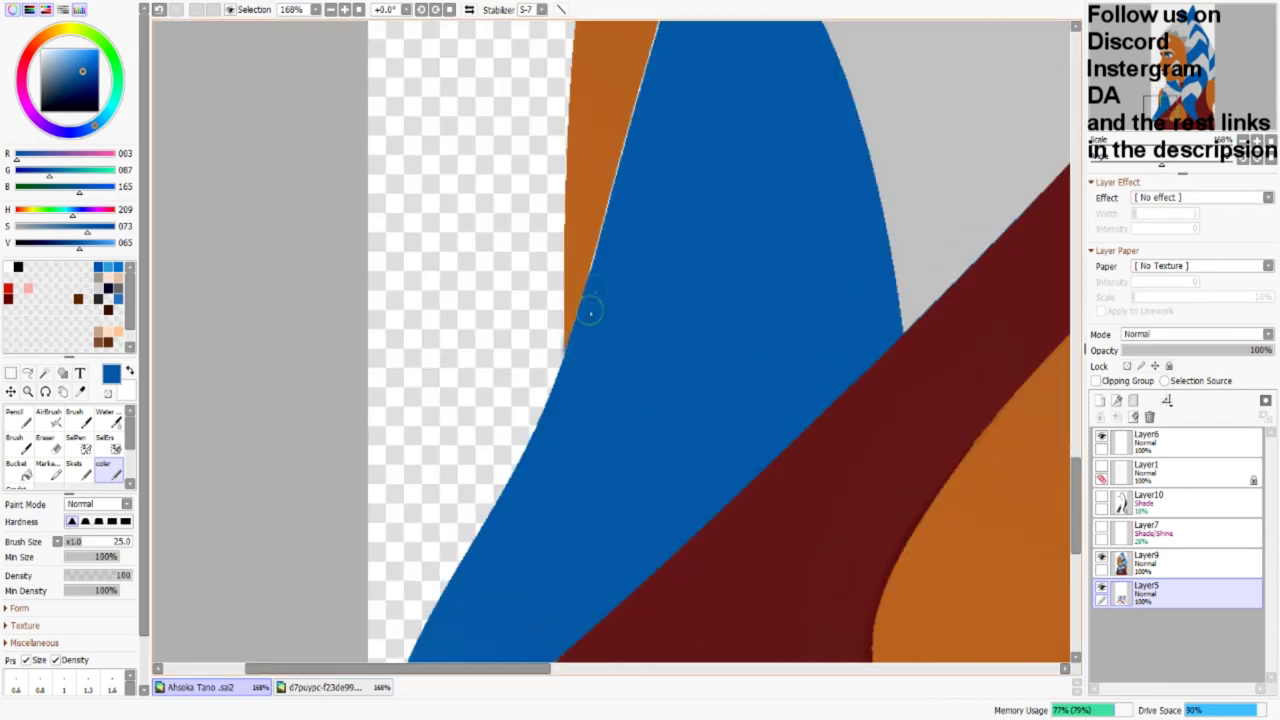
scroll(600, 230, "up", 4)
scroll(600, 230, "right", 1)
Step: Fill the gaps where the front head-tail's light grey and blue stripes meet the orange arm, using the sampled grey and blue
left_click(668, 110, "alt")
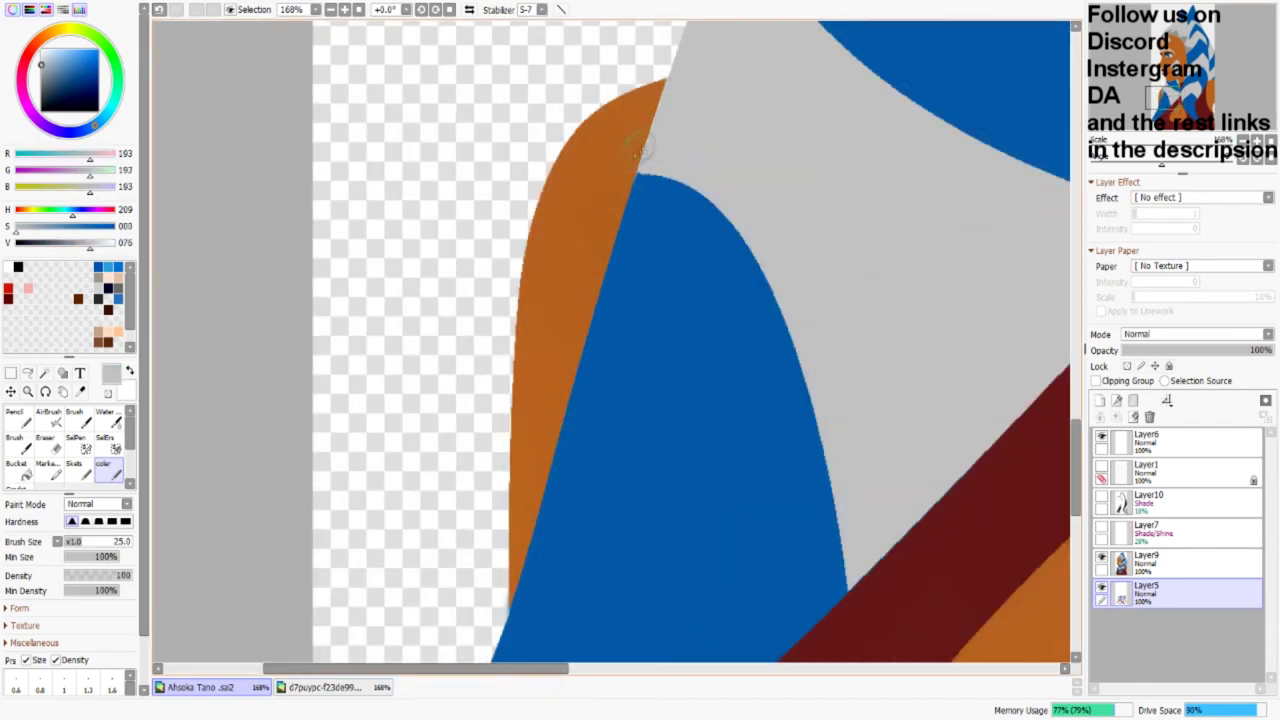
scroll(629, 165, "up", 3)
left_click(585, 345, "alt")
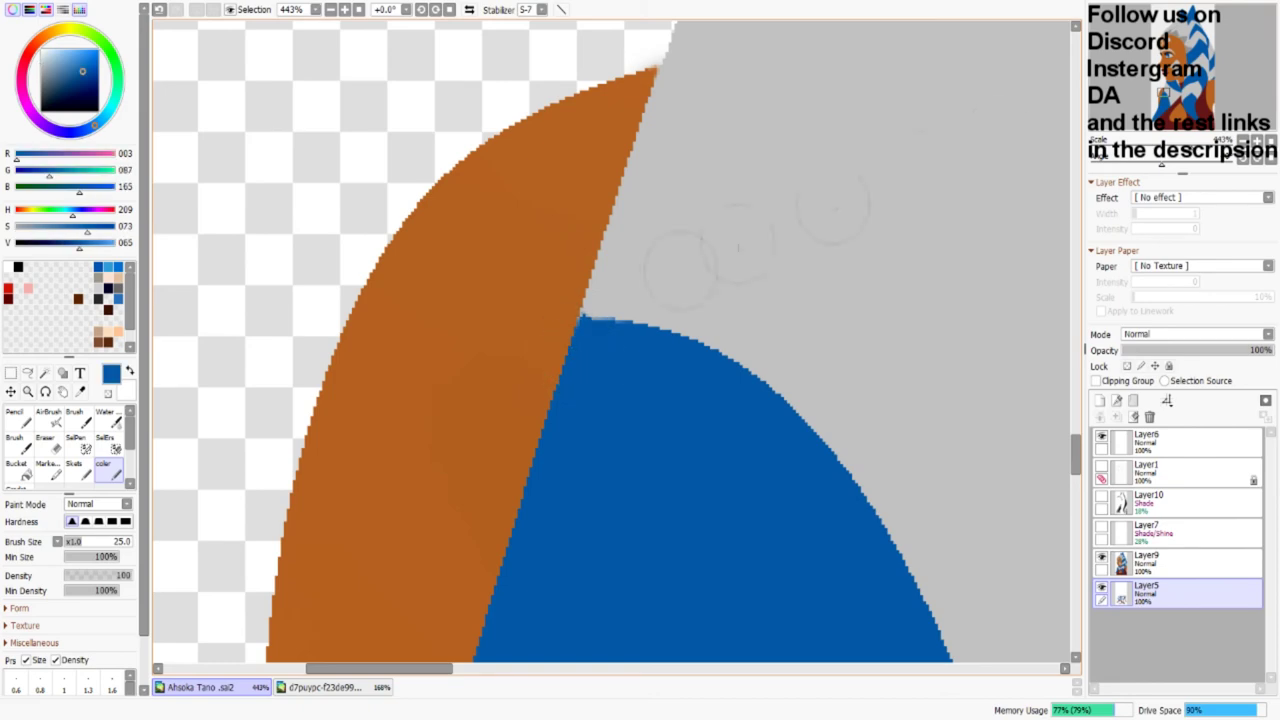
scroll(585, 345, "up", 2)
scroll(678, 245, "down", 2)
left_click_drag(300, 124, 316, 168)
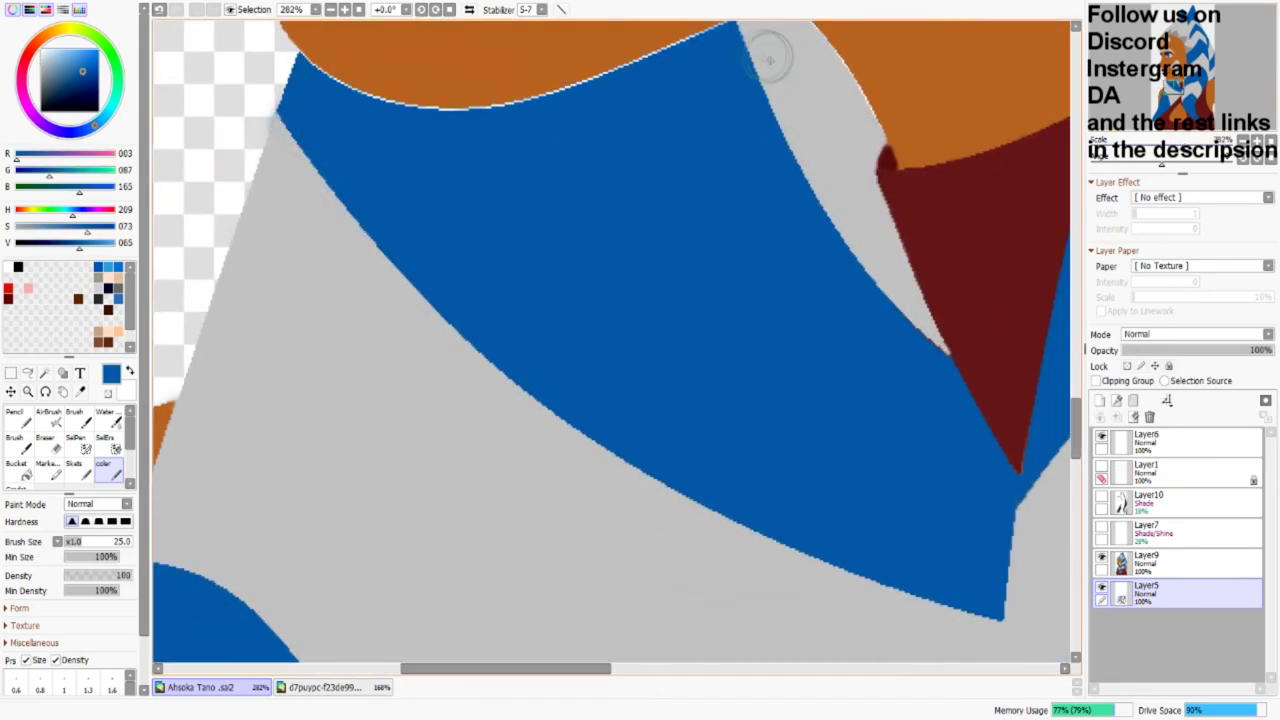
Step: Sample the skin's orange and fill the gaps along the jawline and neck on Layer5
left_click(940, 258, "alt")
left_click_drag(940, 265, 880, 530)
left_click(960, 180, "alt")
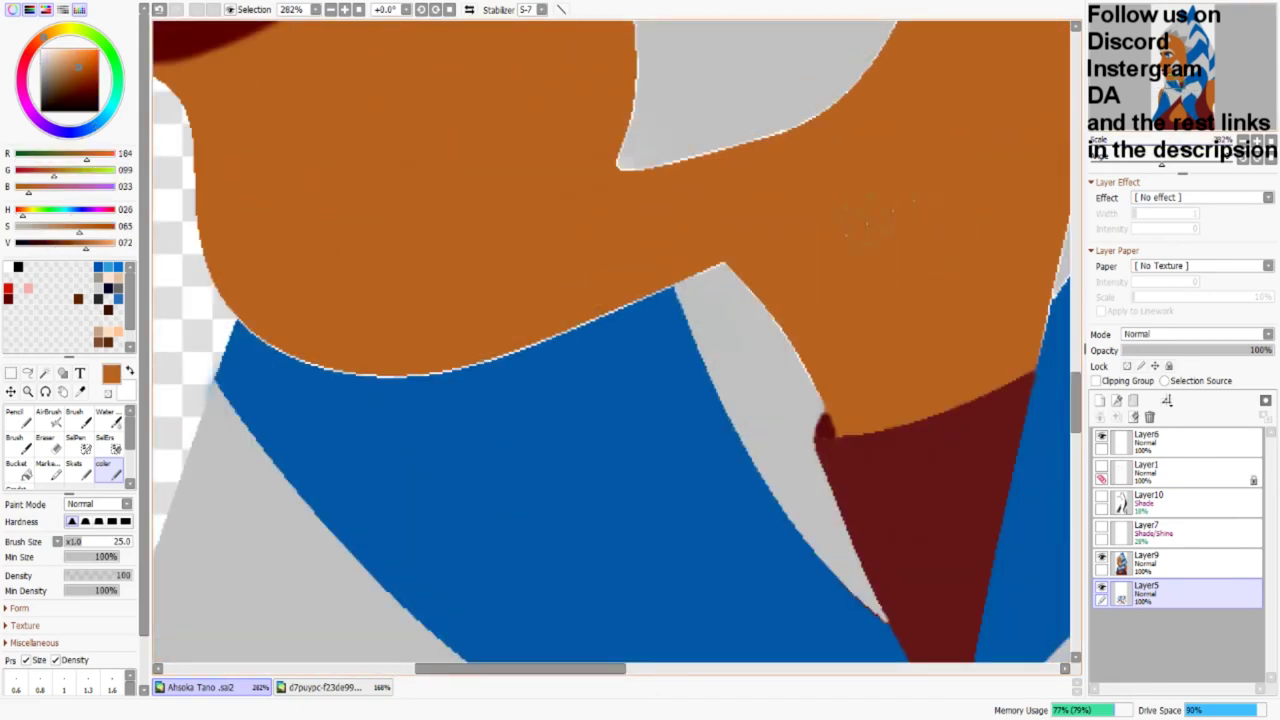
mouse_move(250, 325)
left_mouse_down()
mouse_move(257, 349)
mouse_move(716, 270)
left_mouse_up()
mouse_move(1060, 345)
left_mouse_down()
mouse_move(720, 470)
mouse_move(1040, 175)
left_mouse_up()
Step: Fill the gaps where the far head-tail's stripes meet the neck and the orange shoulder with sampled blue, light grey and orange
left_click(758, 473, "alt")
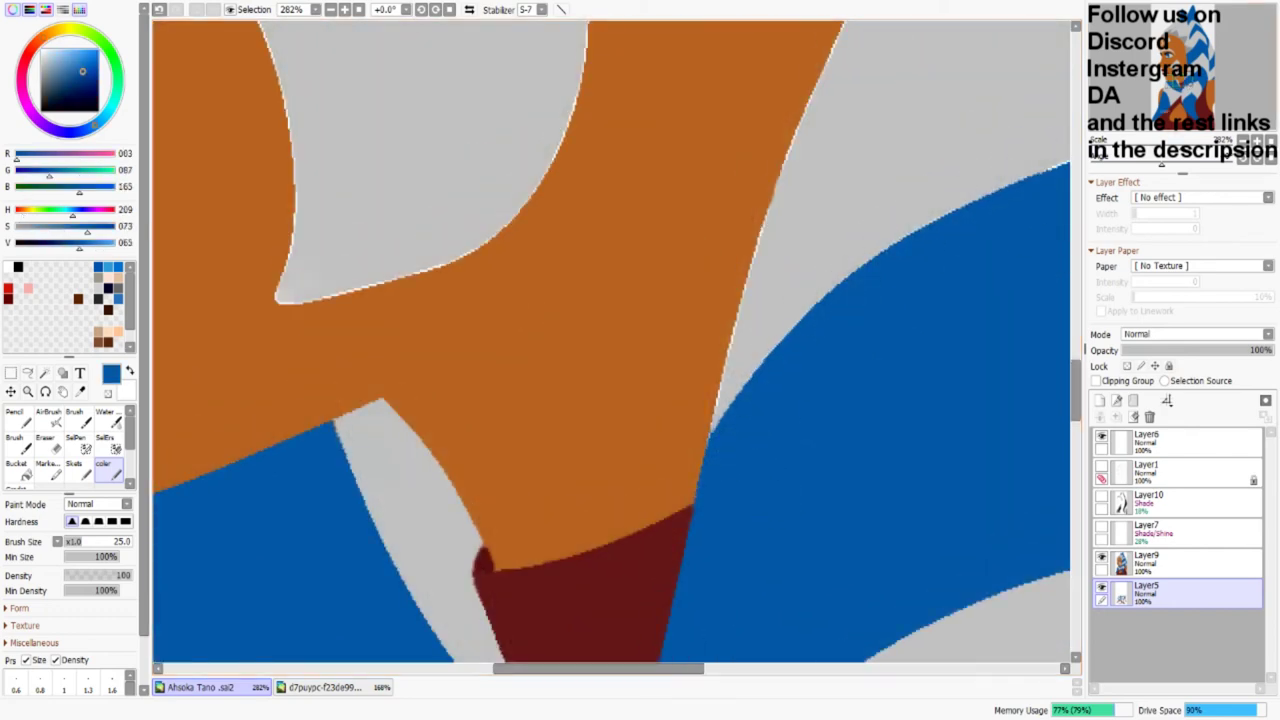
scroll(1040, 175, "down", 2)
mouse_move(515, 378)
left_mouse_down()
mouse_move(614, 329)
mouse_move(956, 51)
mouse_move(1010, 510)
mouse_move(724, 497)
left_mouse_up()
left_click(724, 497, "alt")
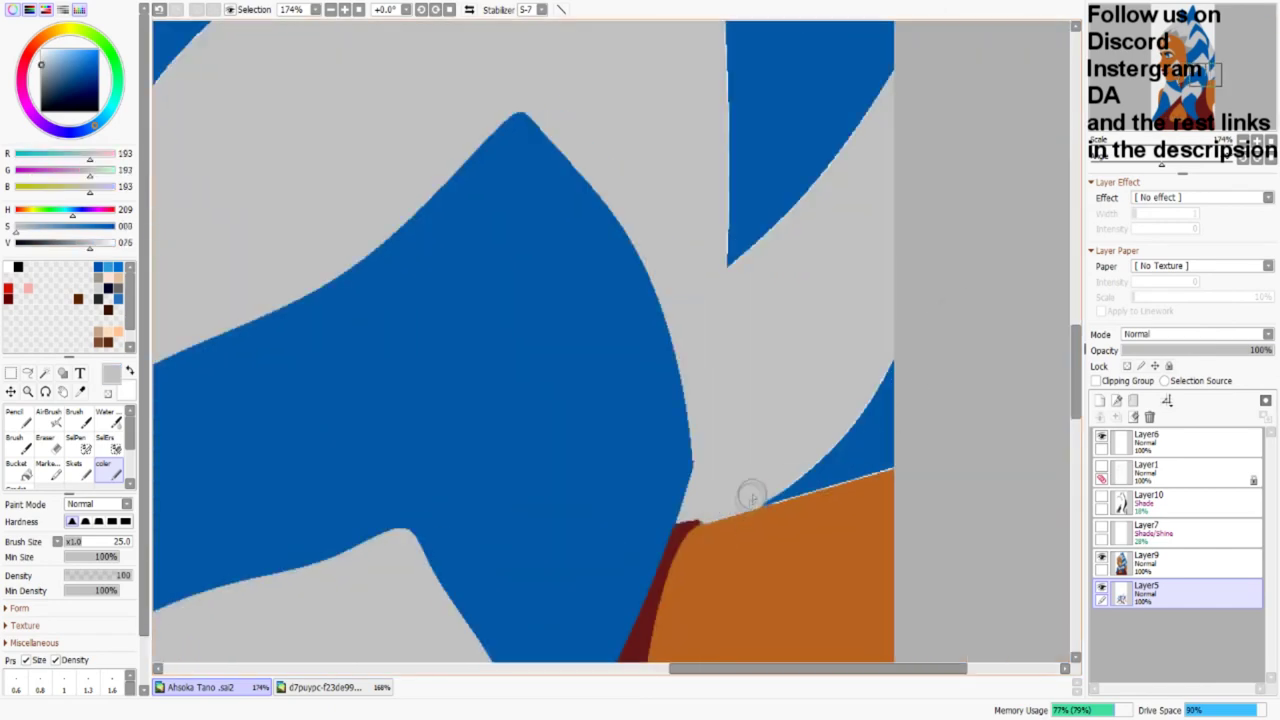
left_click(868, 486, "alt")
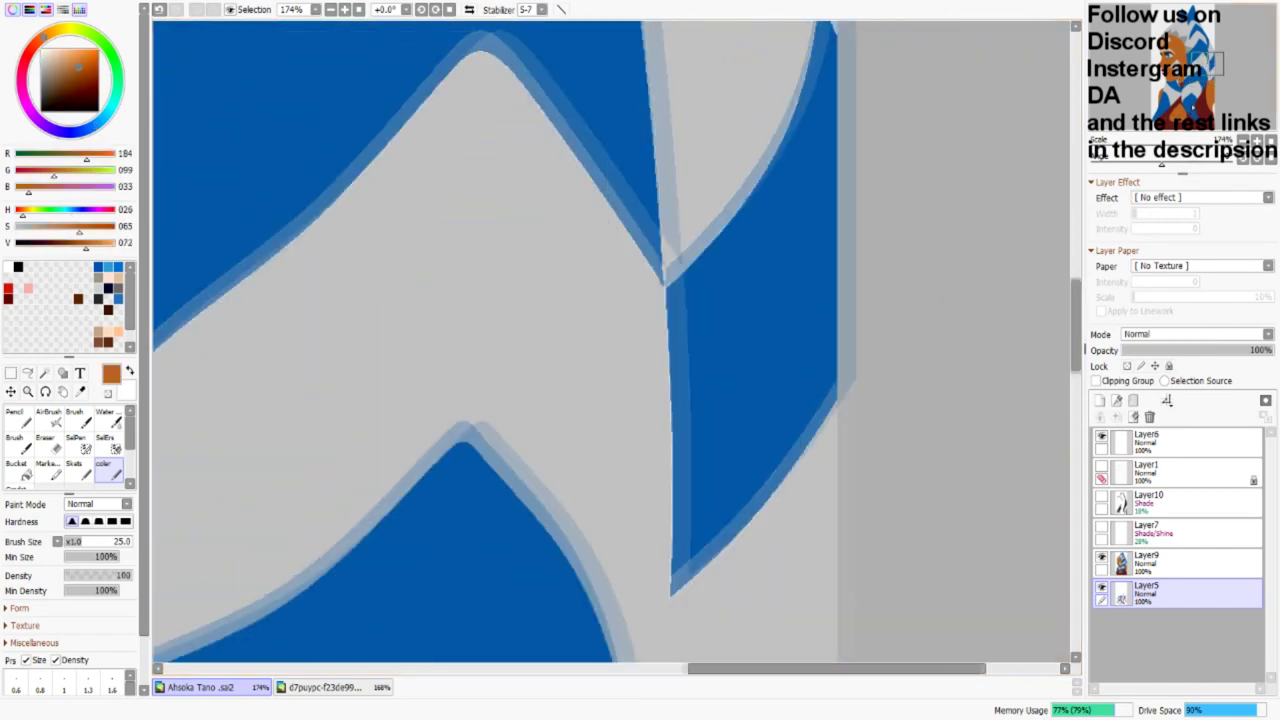
Step: Fill the gaps along the seam between the far and back head-tails on Layer5 with sampled blue
left_click(686, 329, "alt")
left_click_drag(665, 285, 673, 600)
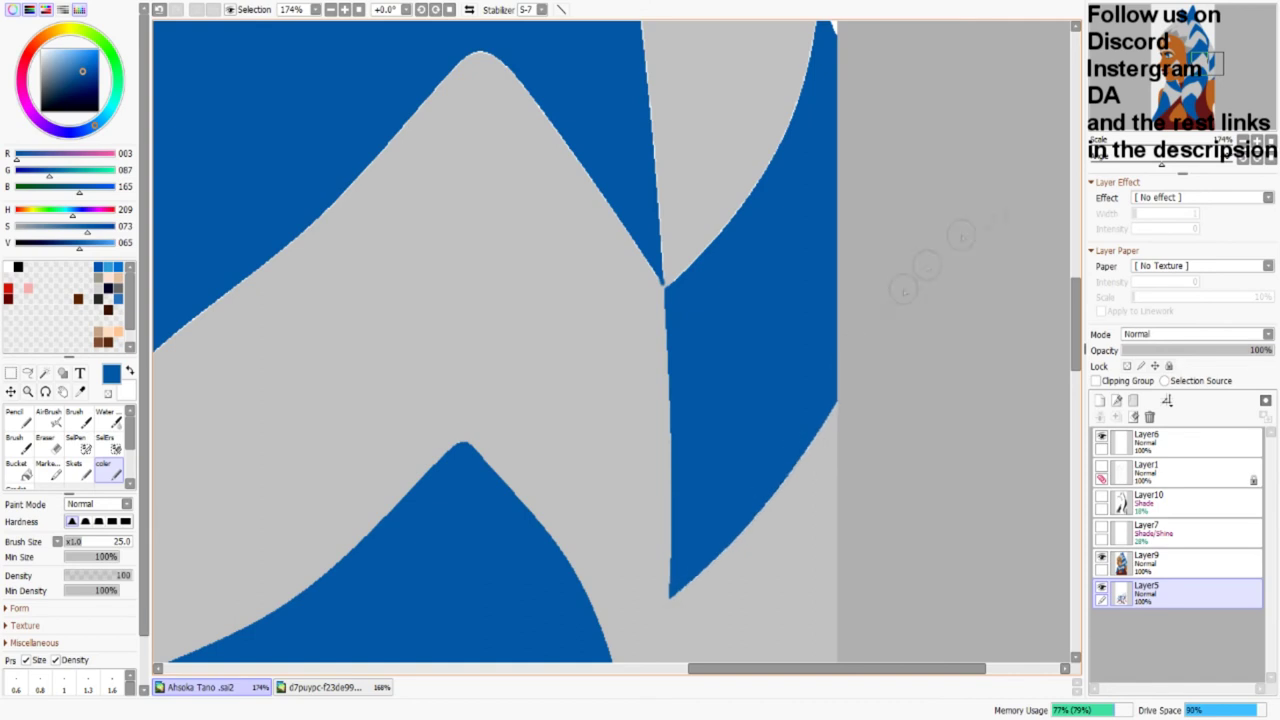
scroll(800, 280, "up", 5)
left_click_drag(662, 536, 646, 289)
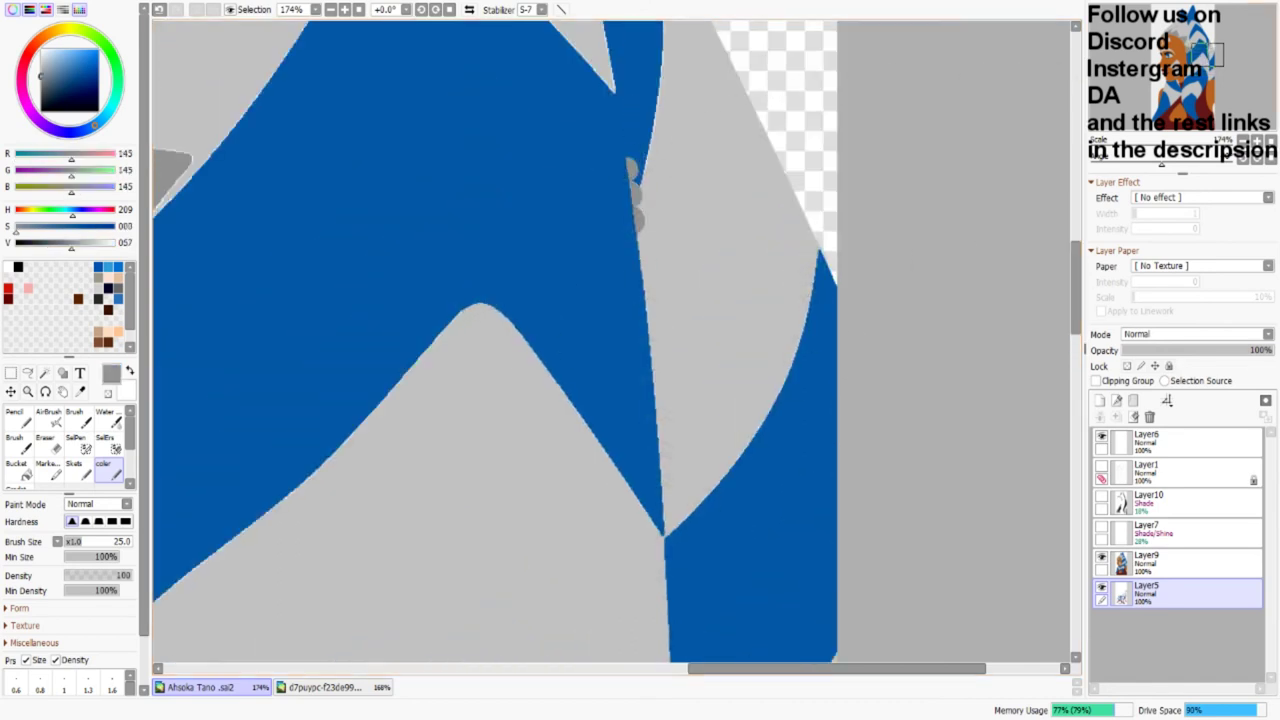
Step: Fill the gap between the side of the face and the blue head-tail stripe with sampled blue and orange
left_click_drag(230, 462, 515, 342)
left_click_drag(357, 595, 670, 282)
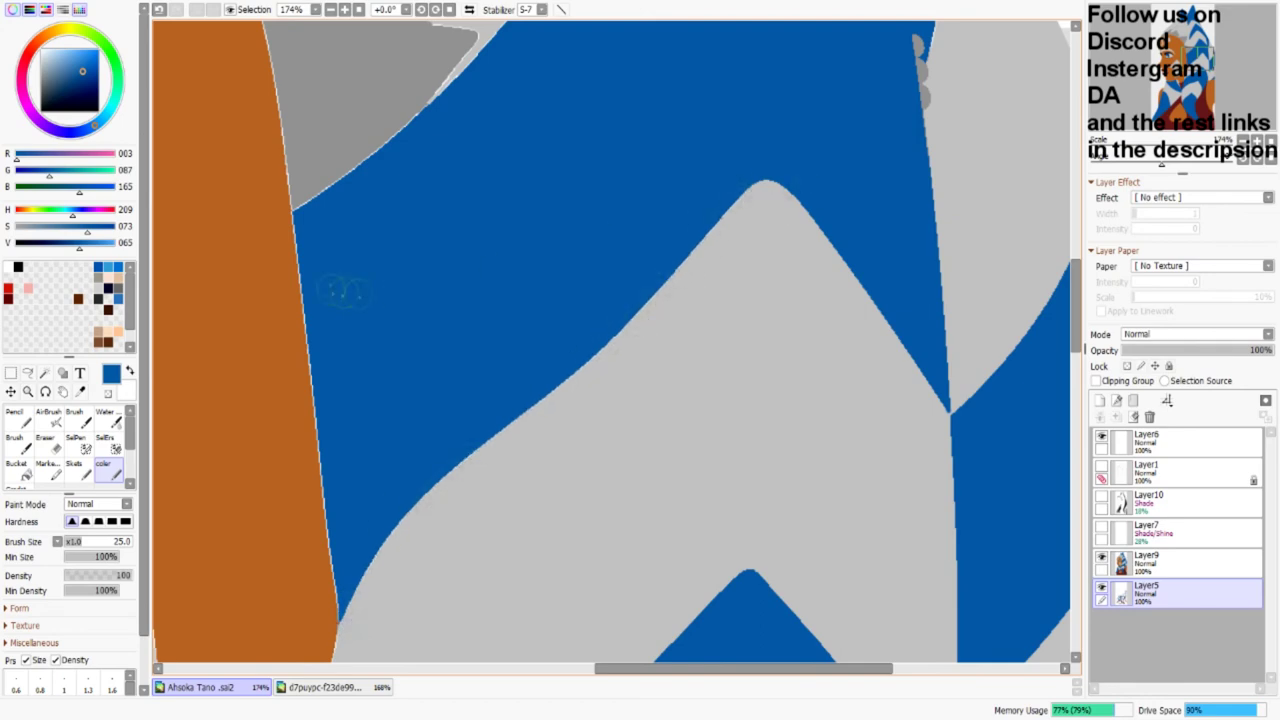
left_click(262, 270, "alt")
scroll(789, 242, "down", 2)
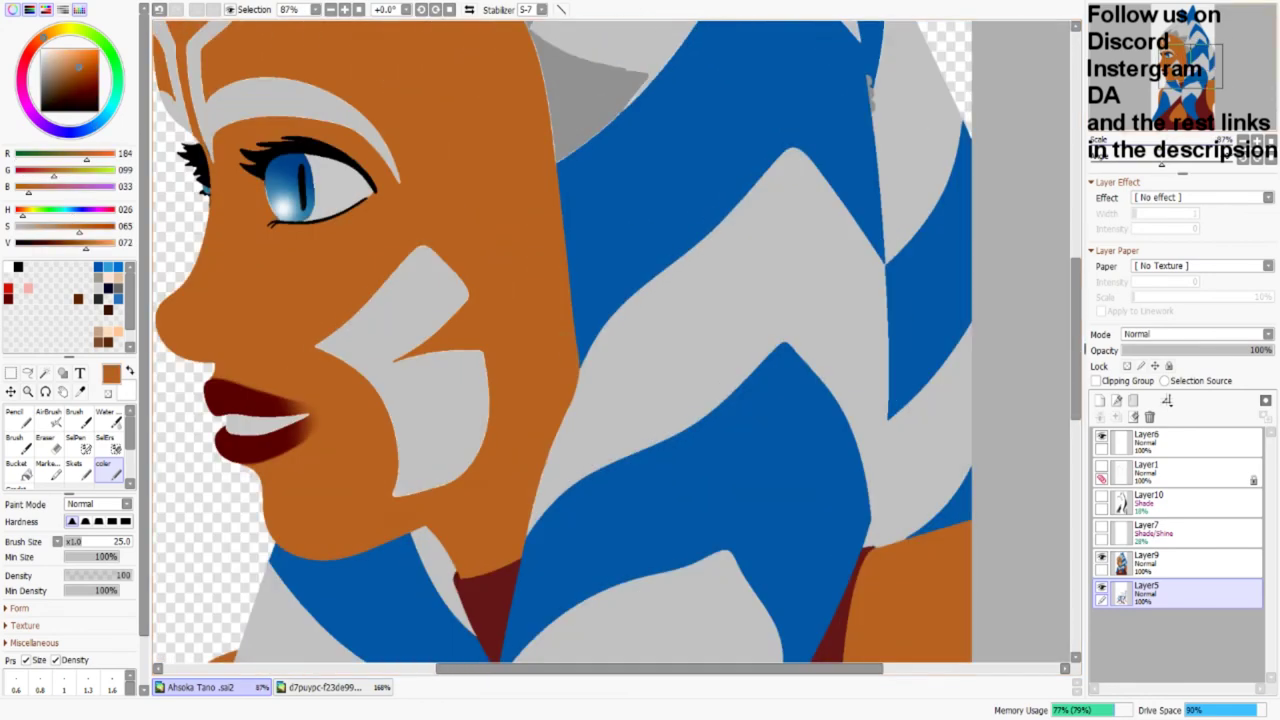
left_click_drag(555, 147, 640, 467)
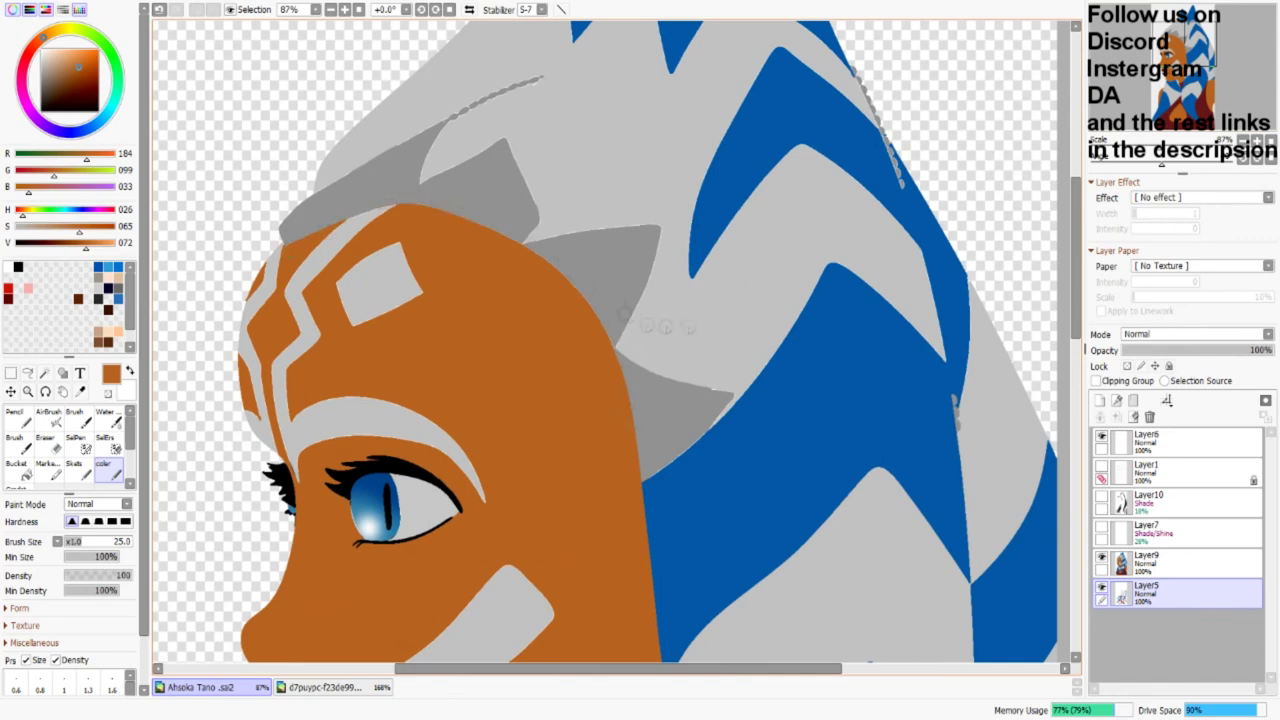
Step: Fill the gaps around the headpiece's lowest spike on Layer5 with blue and the sampled dark grey
scroll(660, 326, "up", 3)
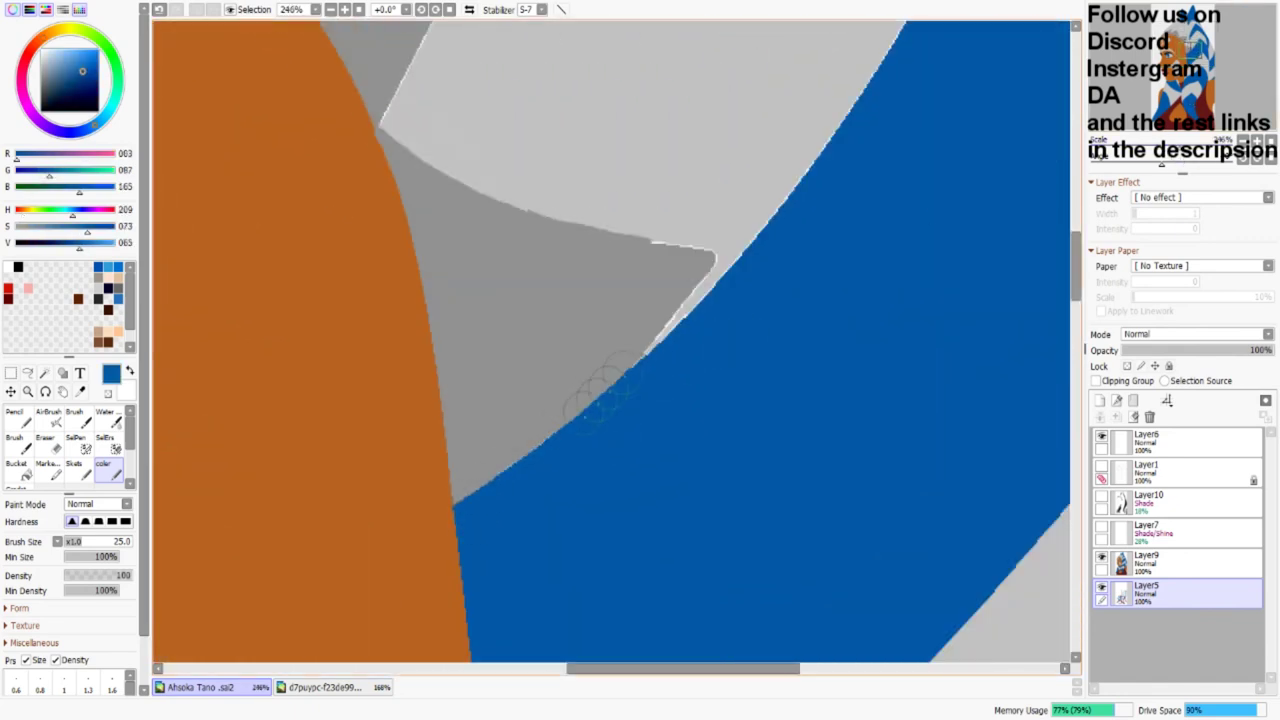
left_click(640, 280, "alt")
left_click_drag(968, 163, 913, 363)
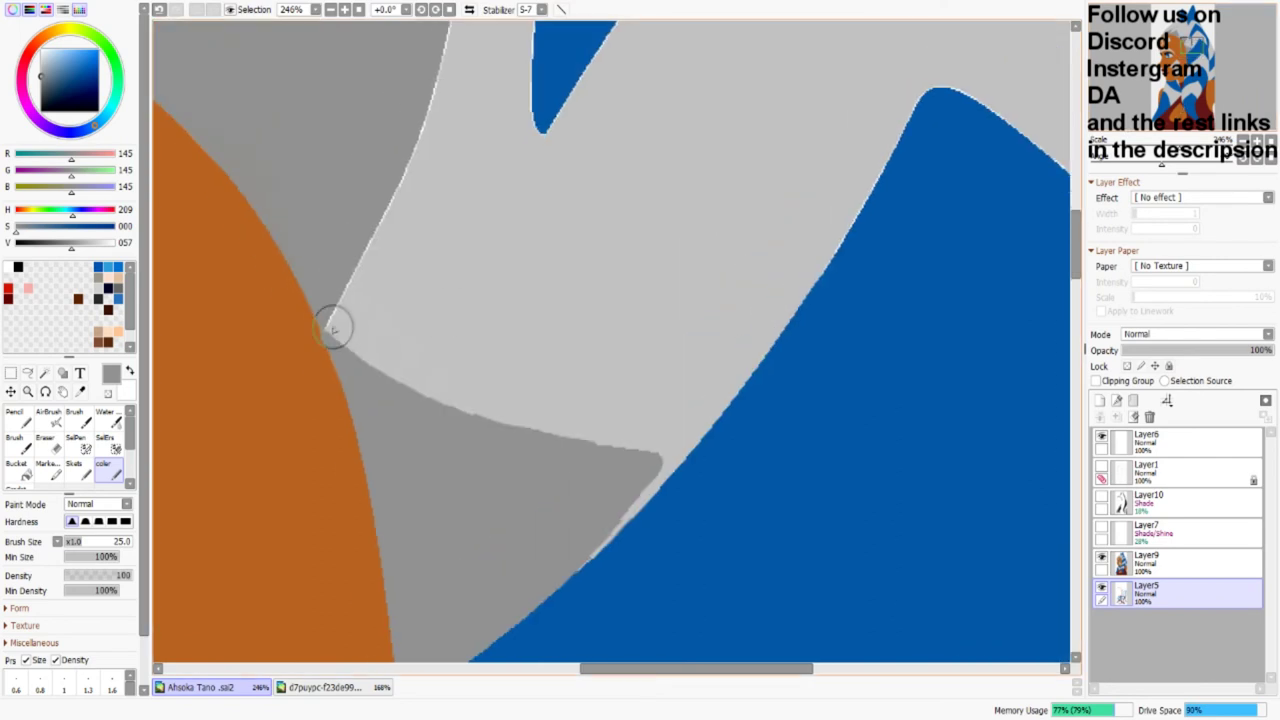
Step: Sample the blue and fill the gaps along the edges of the upper head-tail stripes beside the headpiece
left_click(893, 348, "alt")
left_click_drag(943, 63, 403, 90)
mouse_move(480, 165)
left_mouse_down()
mouse_move(729, 409)
mouse_move(630, 60)
left_mouse_up()
Step: Reduce the brush size to 7 and fill the gaps along the back head-tail's curved edge and neighbouring blue stripes on Layer5
left_click(1101, 466)
left_click(828, 310, "alt")
key("bracketleft")
key("bracketleft")
key("bracketleft")
key("bracketleft")
key("bracketleft")
key("bracketleft")
key("bracketleft")
key("bracketleft")
left_click(1101, 466)
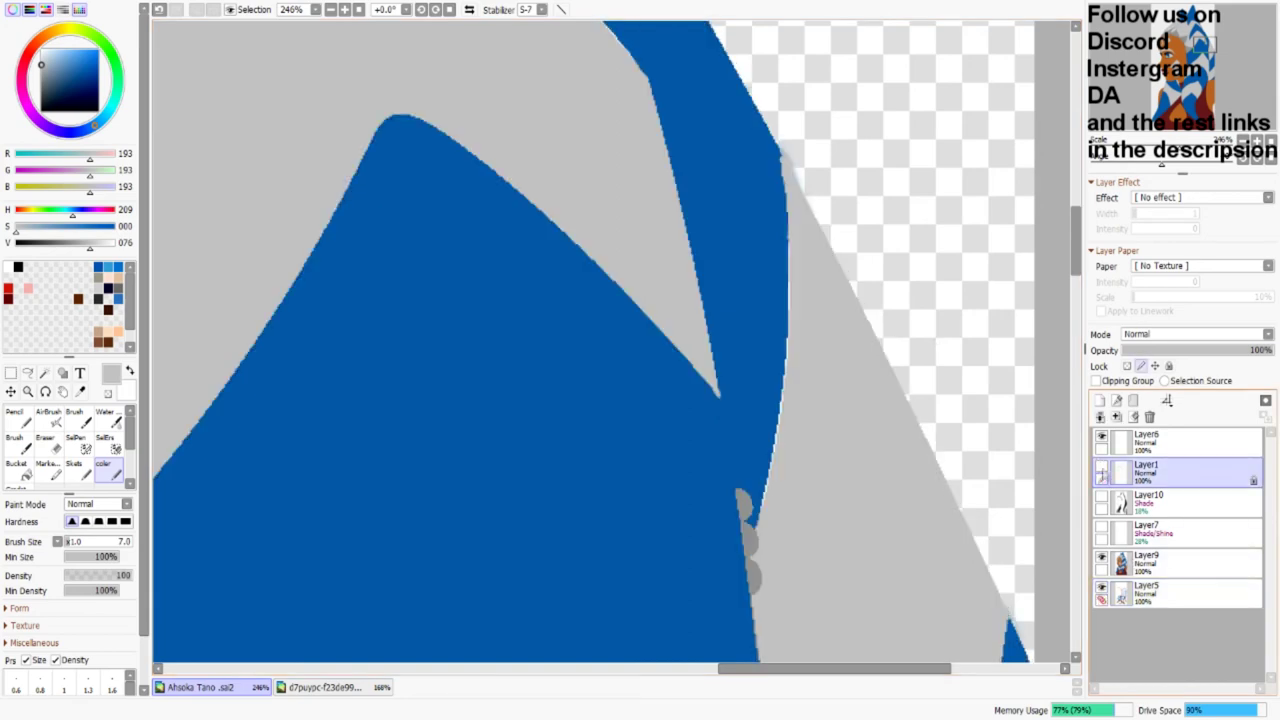
left_click(765, 165, "alt")
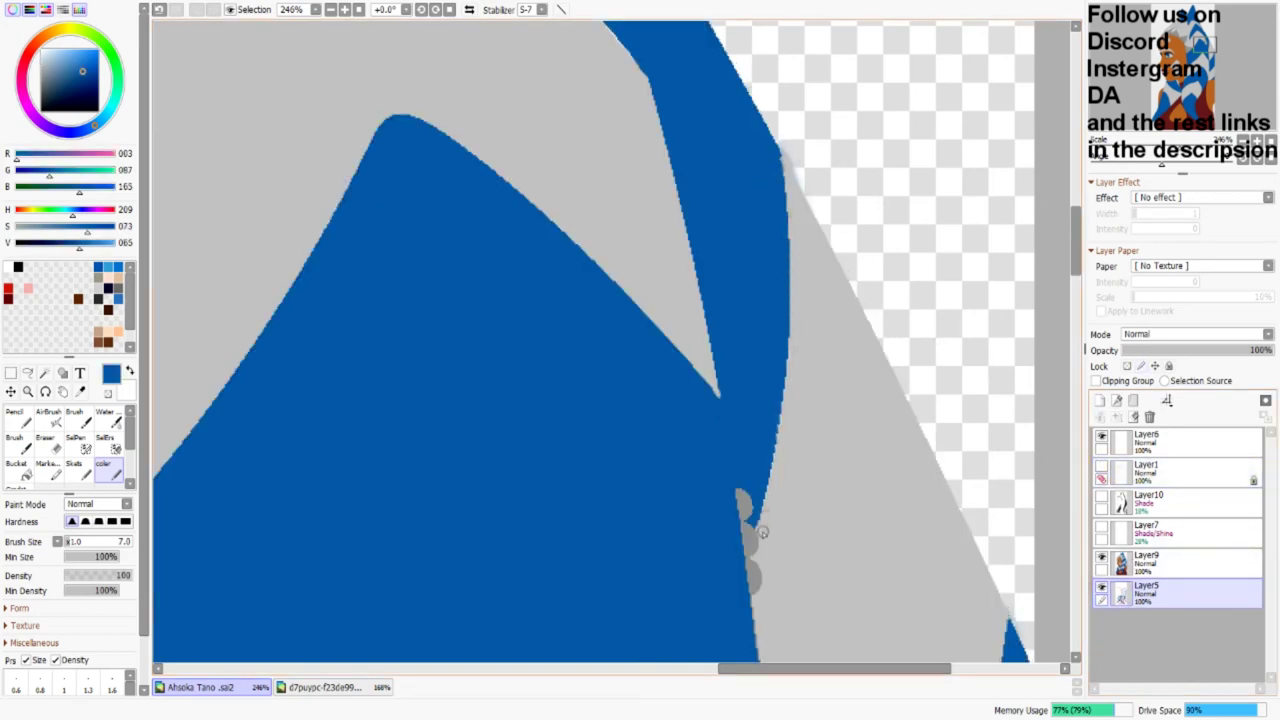
left_click_drag(515, 100, 750, 345)
mouse_move(250, 650)
left_mouse_down()
mouse_move(265, 550)
mouse_move(600, 114)
left_mouse_up()
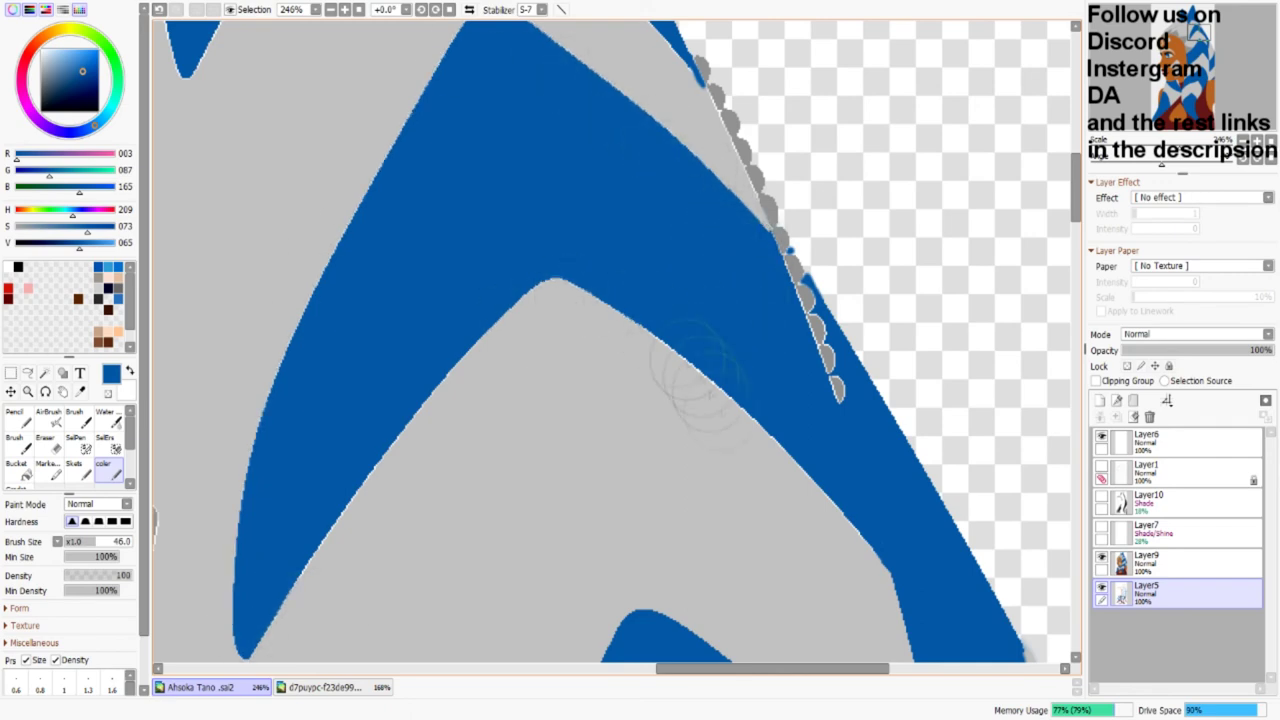
Step: Fill the gaps along the bead strand on the back edge of the montral with sampled dark grey at brush size 12
scroll(650, 325, "up", 3)
left_click(790, 360, "alt")
mouse_move(790, 360)
left_mouse_down()
mouse_move(815, 460)
mouse_move(895, 620)
left_mouse_up()
left_click_drag(670, 110, 757, 291)
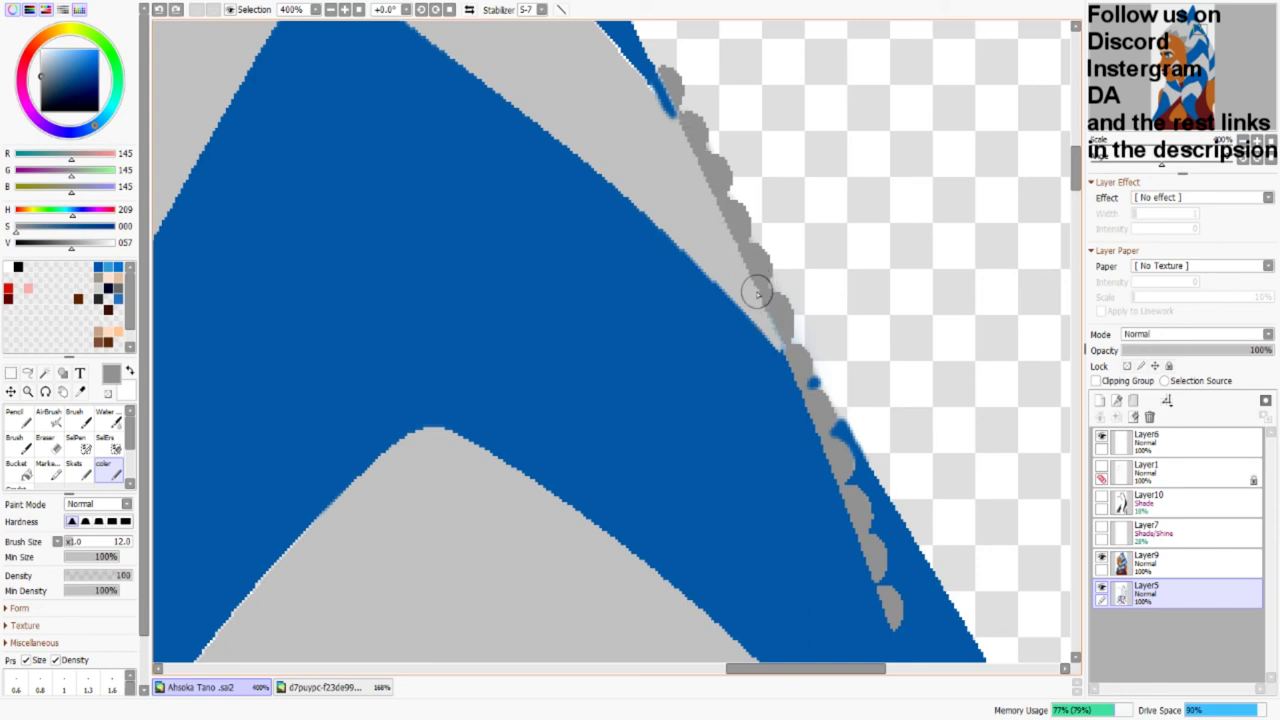
Step: Sample the blue and fill the gaps along the montral's outer edge and its upper zigzag stripes
scroll(730, 253, "up", 5)
left_click(843, 420, "alt")
left_click_drag(843, 420, 975, 605)
mouse_move(215, 470)
left_mouse_down()
mouse_move(245, 403)
mouse_move(426, 218)
mouse_move(622, 302)
mouse_move(858, 475)
mouse_move(812, 412)
left_mouse_up()
scroll(812, 412, "down", 3)
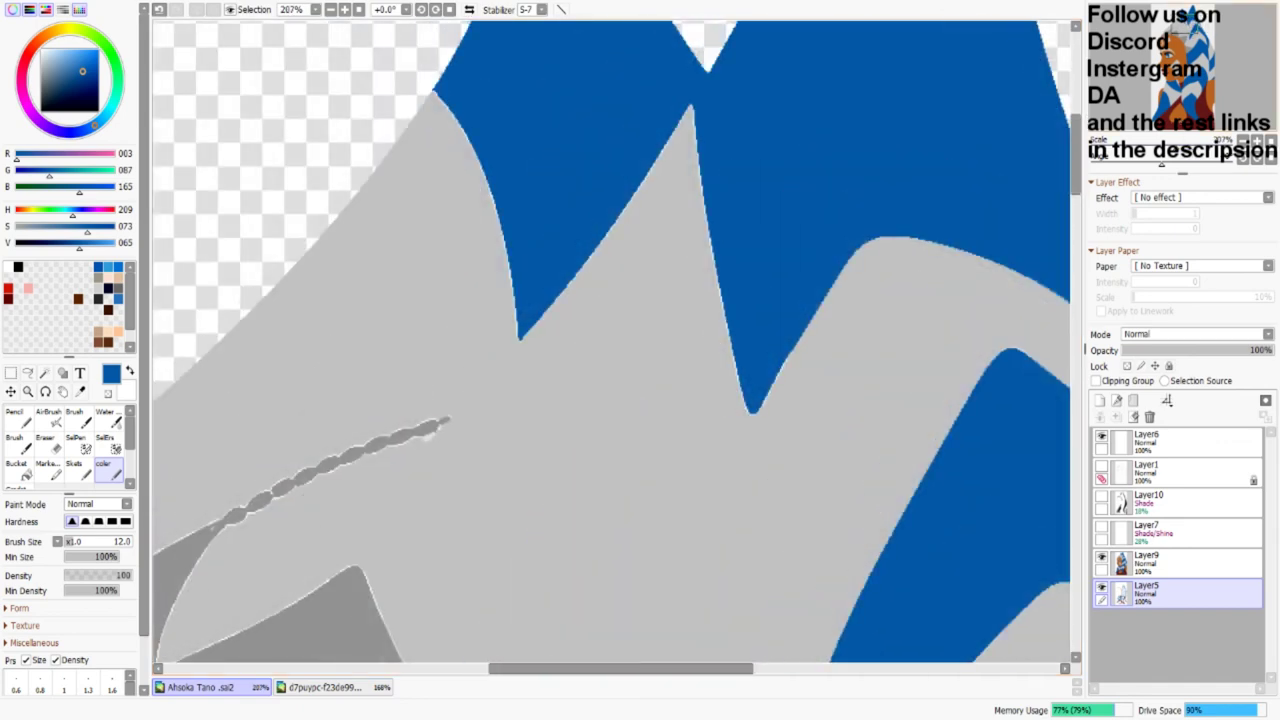
left_click_drag(686, 114, 520, 338)
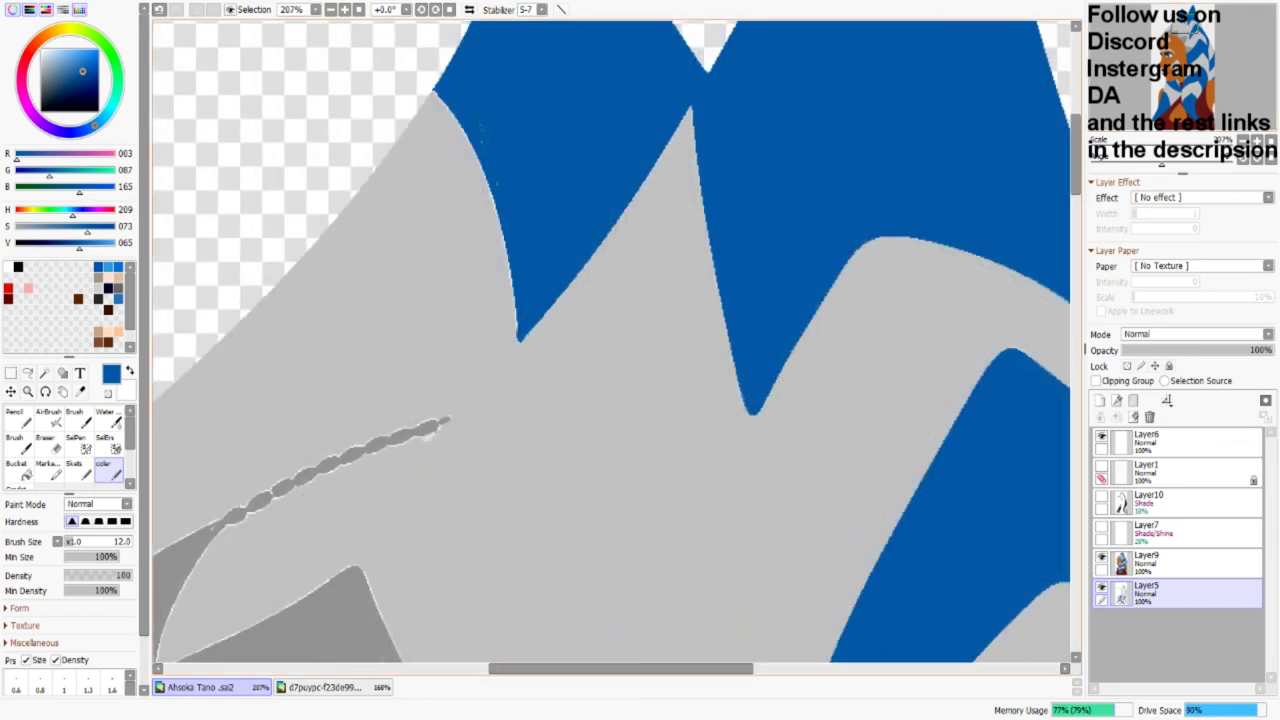
Step: Sample the light grey and fill the gaps around the headpiece's side spikes on Layer5
left_click(500, 396, "alt")
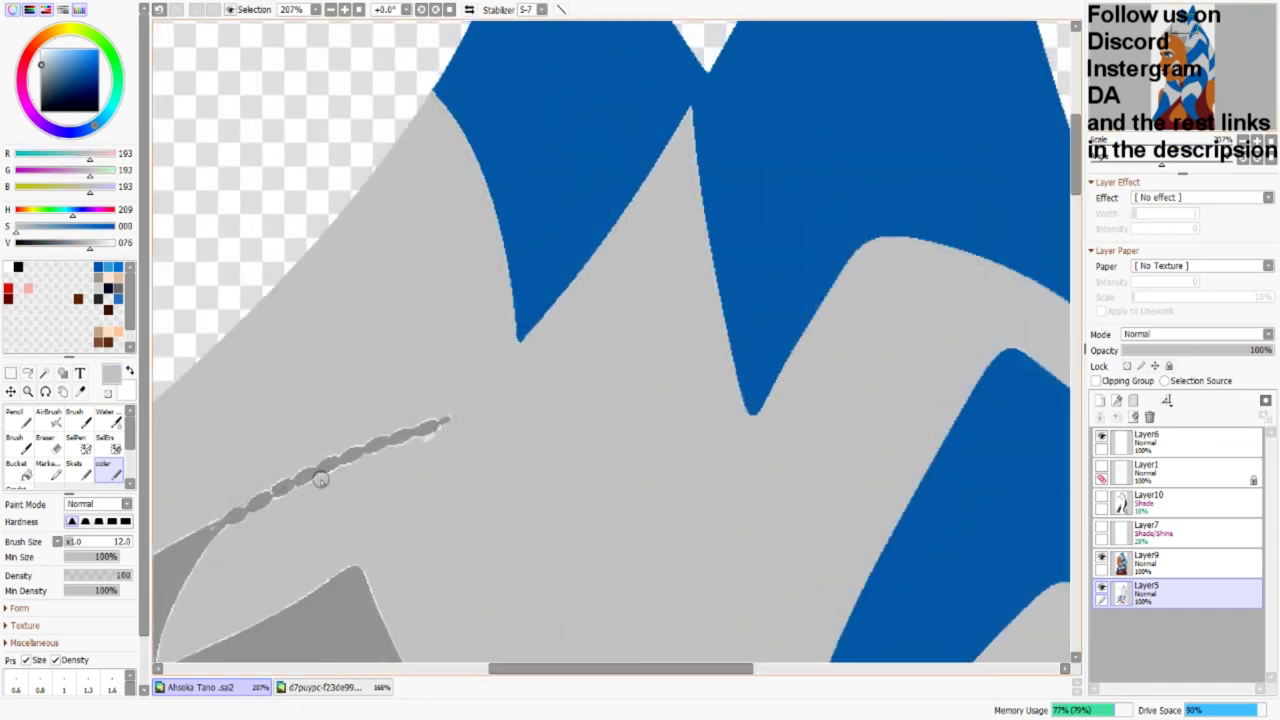
scroll(500, 460, "down", 5)
scroll(500, 460, "left", 4)
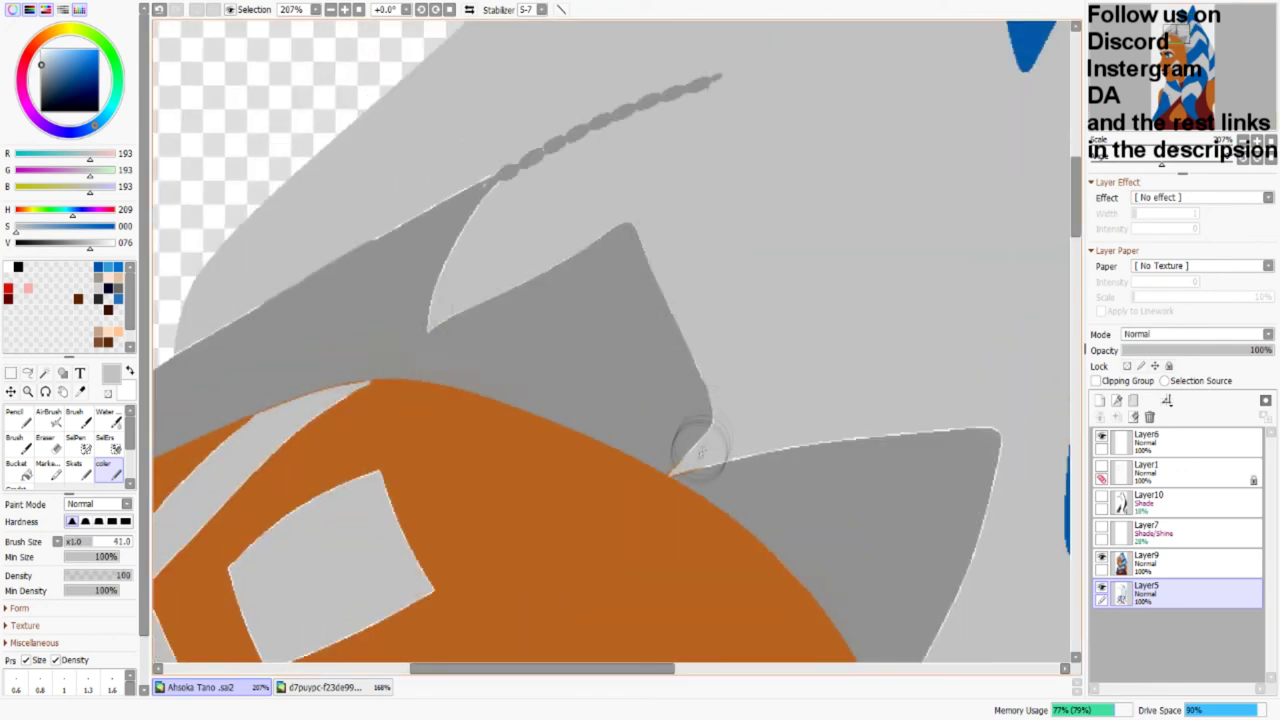
left_click_drag(716, 466, 1010, 440)
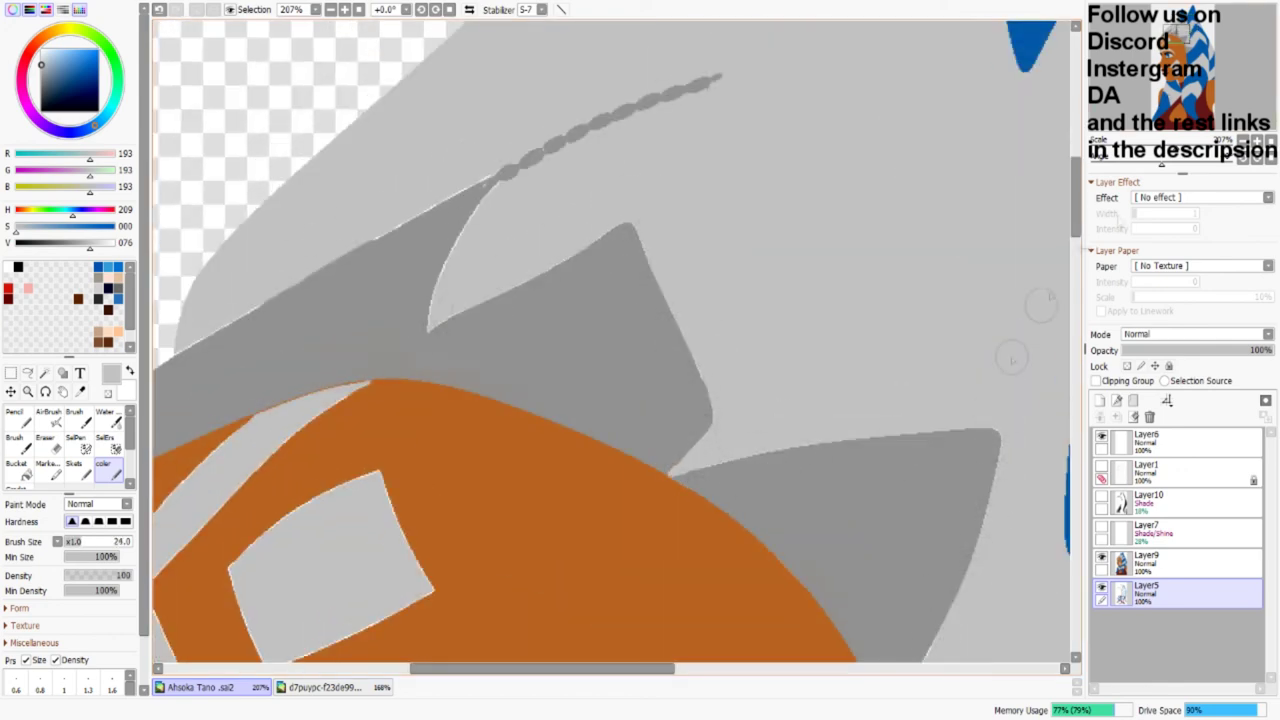
Step: Fill the gaps along the headpiece's front band and forehead bead strand with light grey and sampled dark grey
scroll(705, 240, "down", 3)
scroll(705, 240, "right", 3)
scroll(666, 306, "up", 3)
scroll(666, 306, "left", 3)
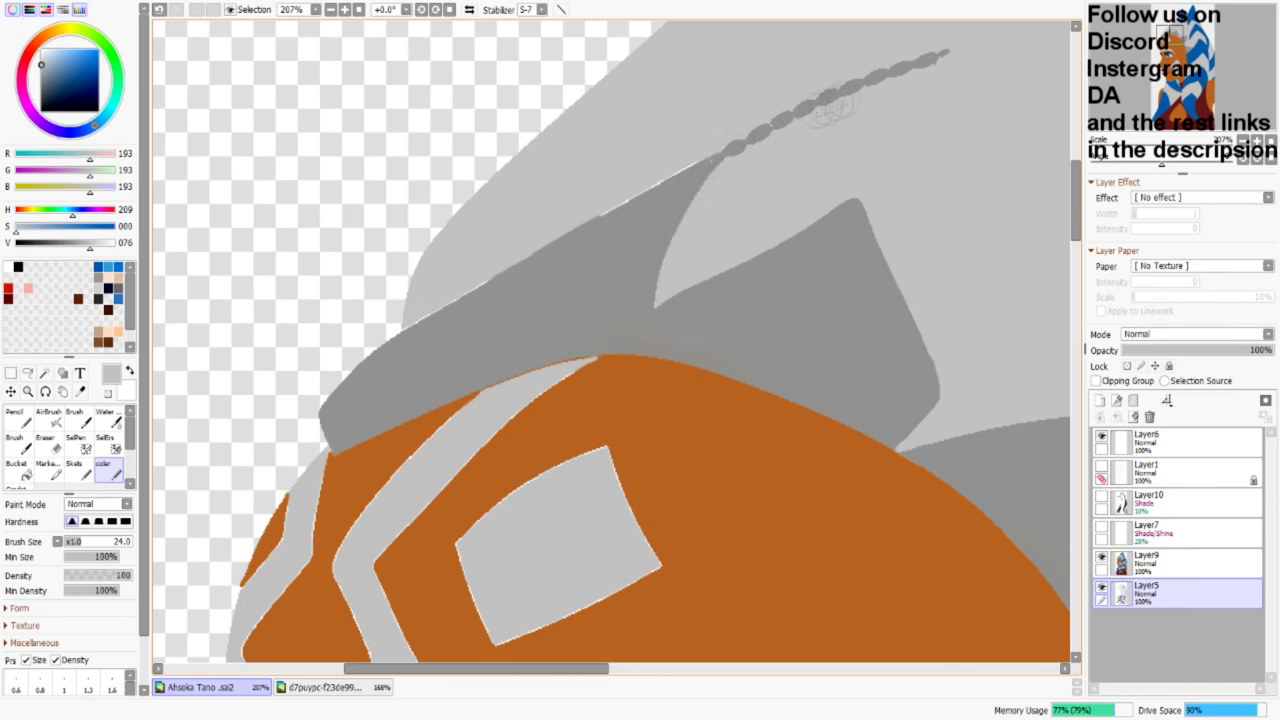
left_click(505, 345, "alt")
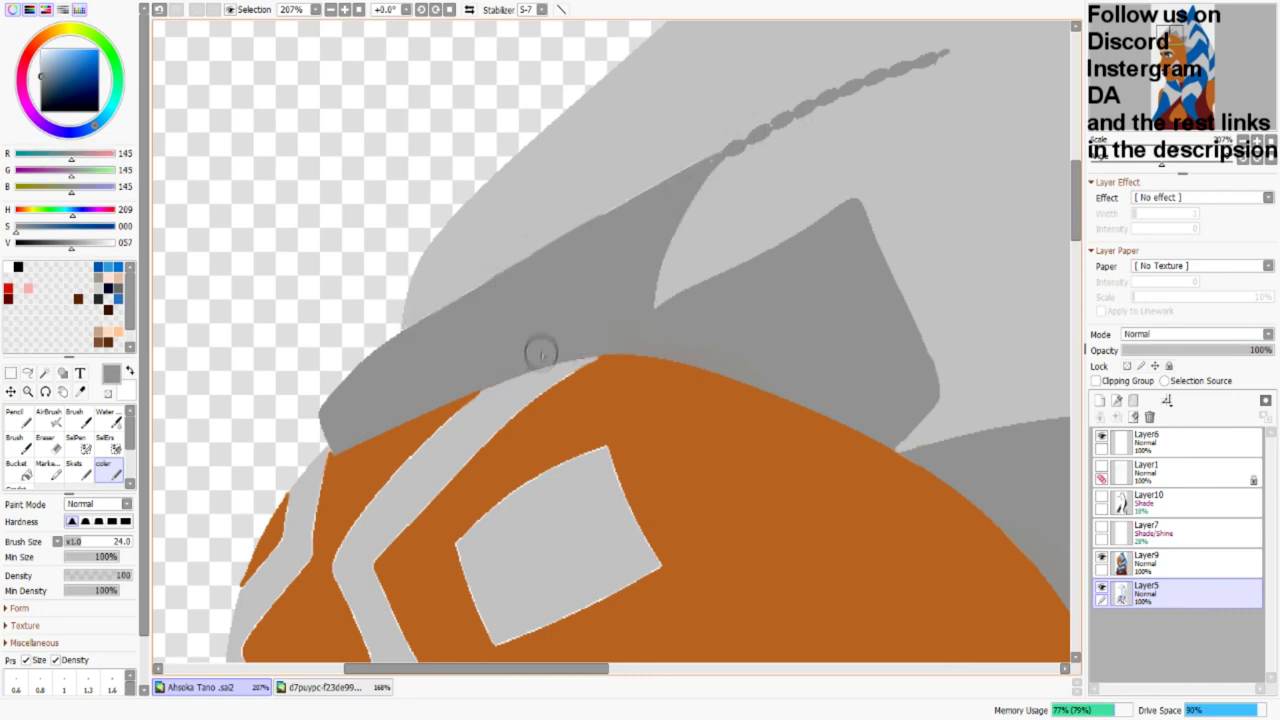
scroll(849, 86, "down", 2)
scroll(849, 86, "left", 3)
Step: Sample the light grey and fill the gaps around the forehead's diamond and zigzag stripes on Layer5 at brush size 24
left_click(669, 429, "alt")
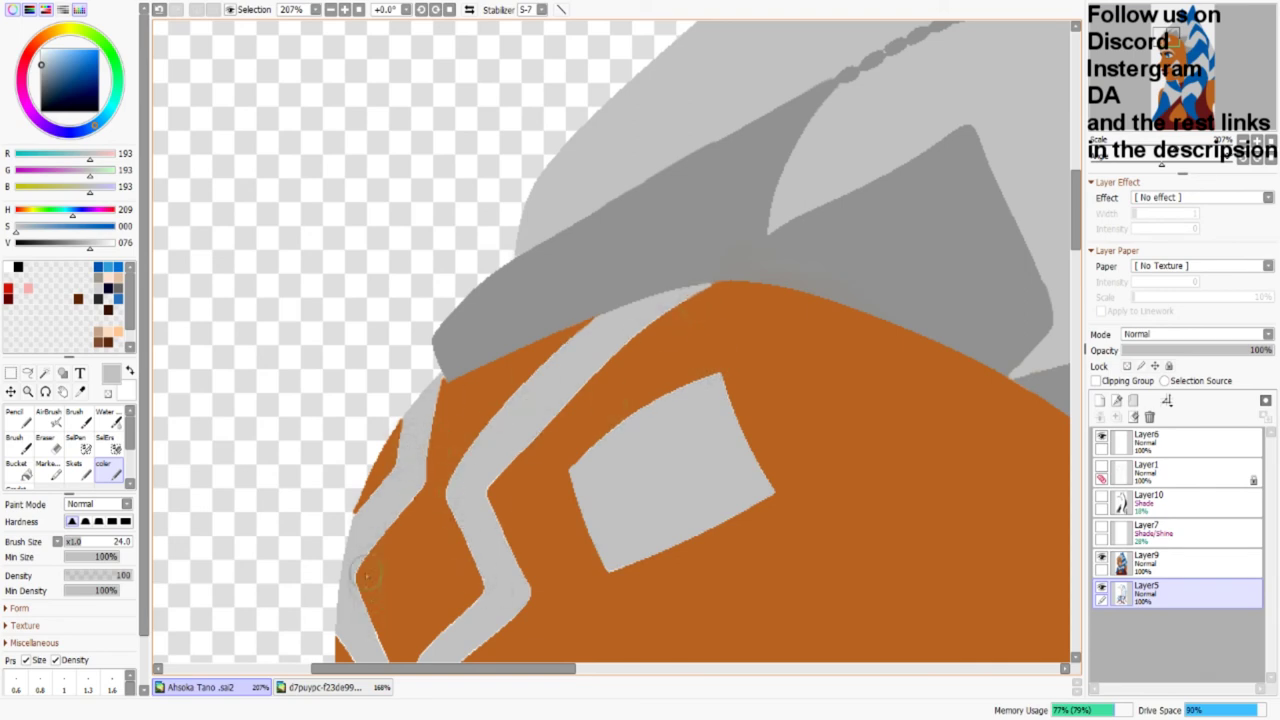
scroll(622, 228, "down", 3)
scroll(622, 228, "left", 2)
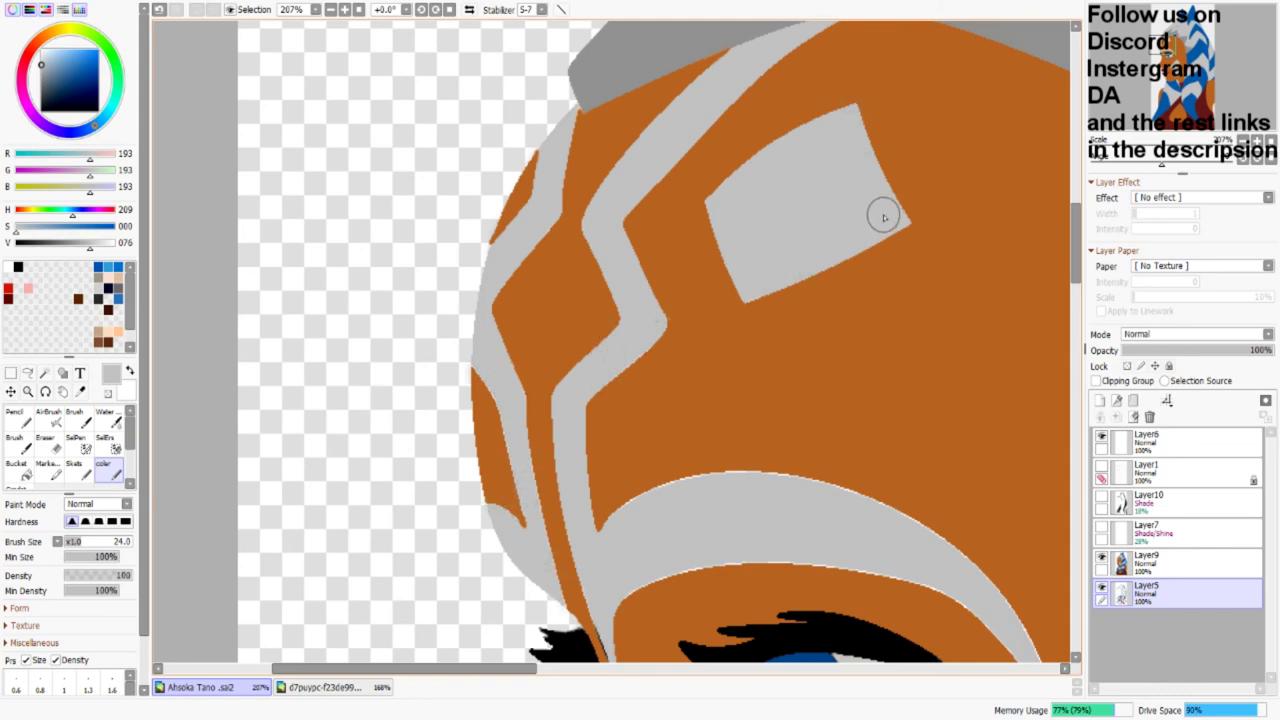
scroll(884, 218, "up", 2)
scroll(700, 250, "down", 3)
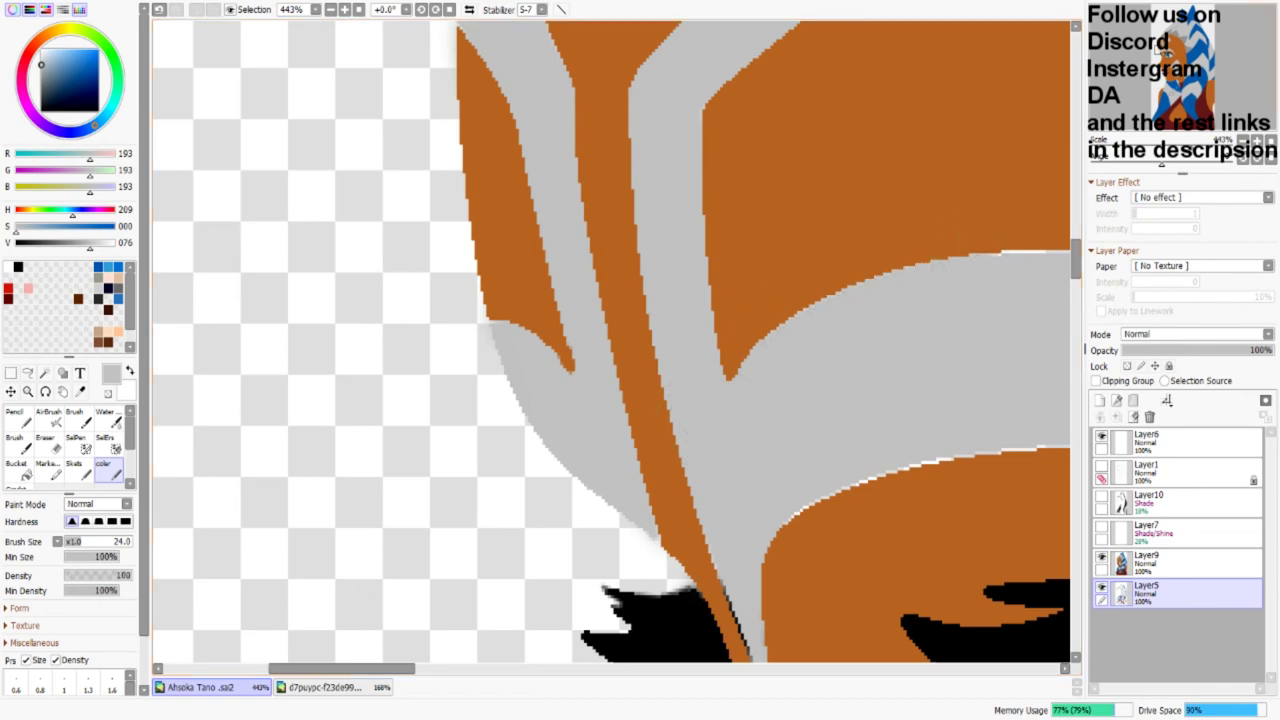
Step: Fill the gaps along both edges of the curved brow marking with light grey, raising the brush size to 43
scroll(600, 200, "up", 2)
left_click_drag(980, 55, 449, 200)
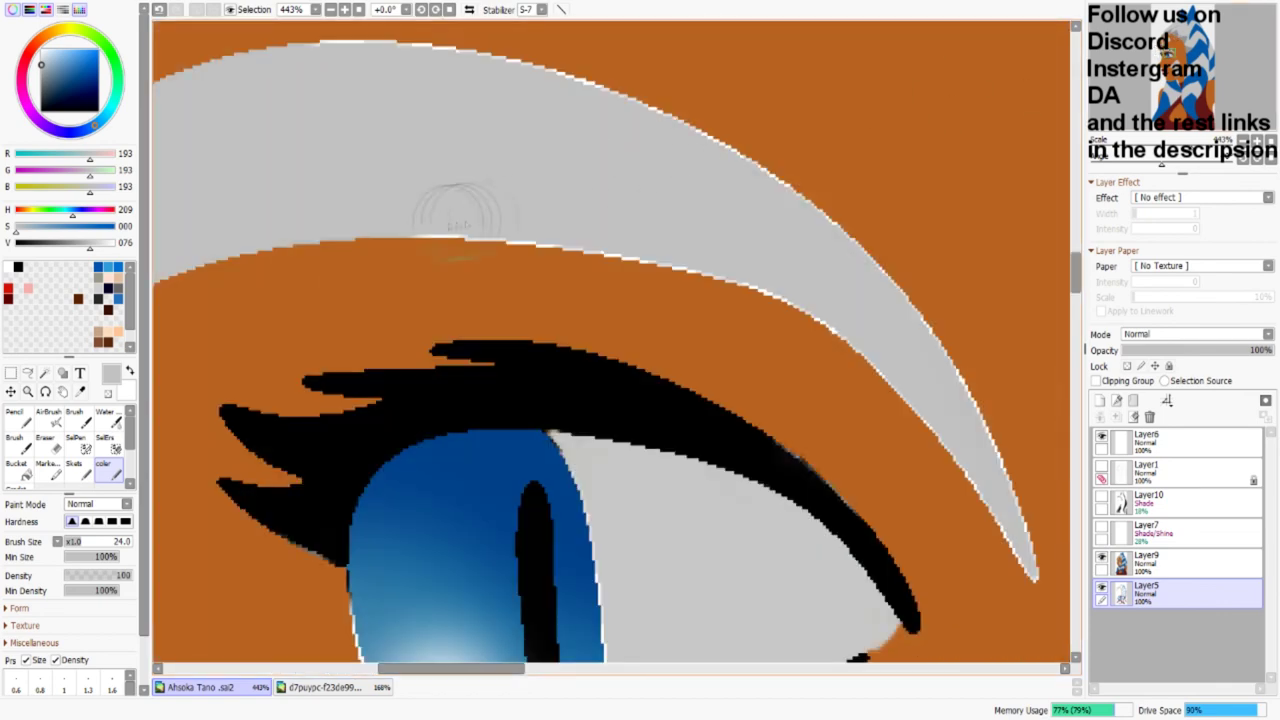
scroll(600, 350, "down", 2)
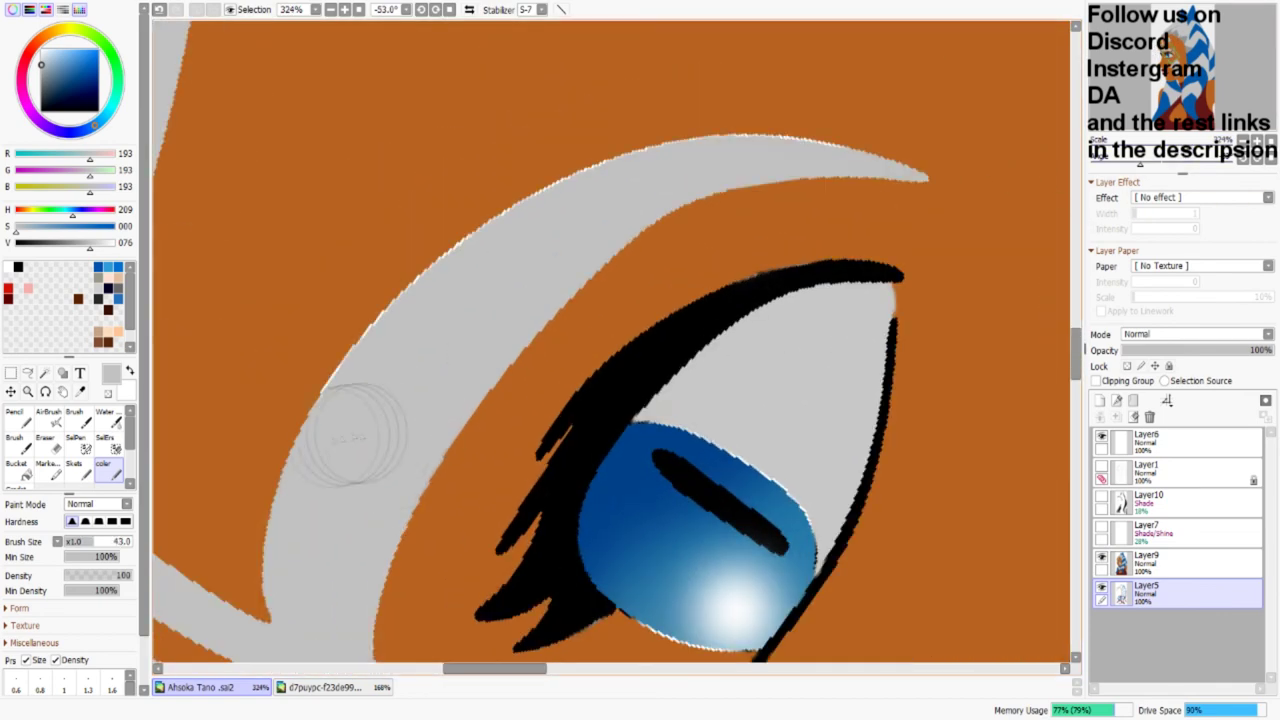
Step: Touch up the skin edge around the eye with sampled orange at brush size 12, and fill the iris edge with sampled eye-white grey at size 30
left_click(716, 281, "alt")
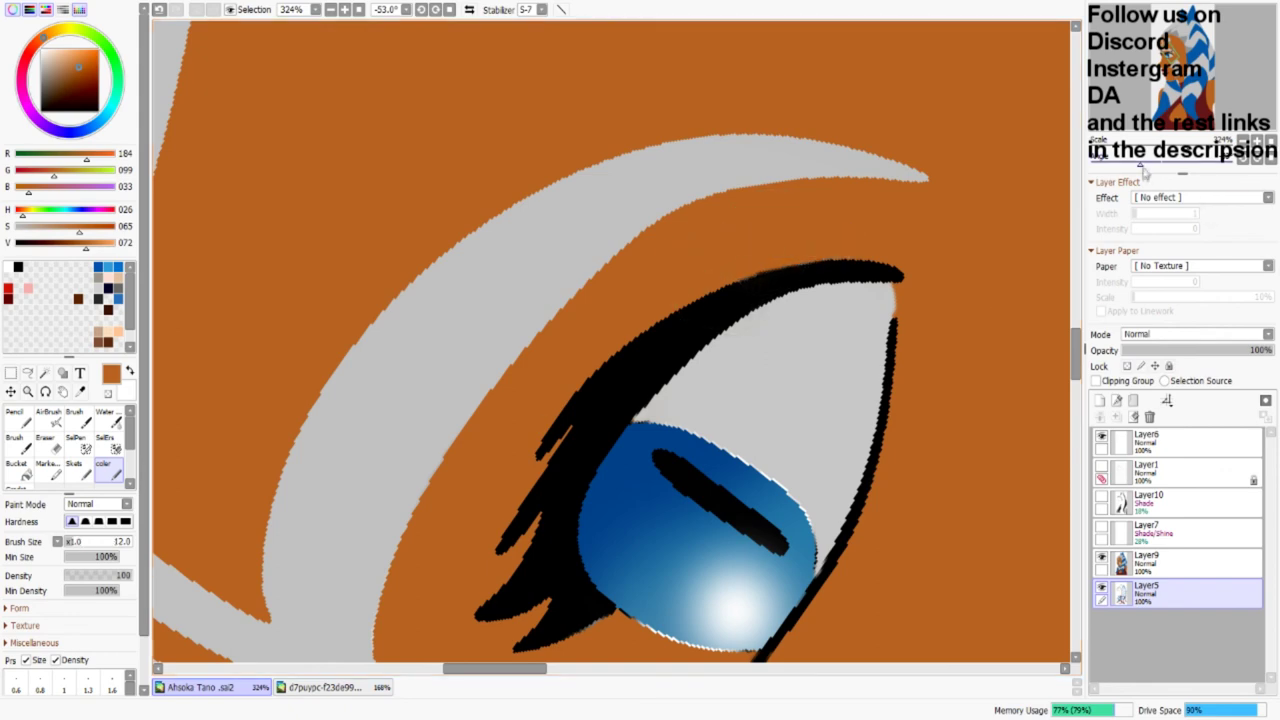
key("End")
key("End")
key("End")
key("End")
key("End")
left_click(928, 310, "alt")
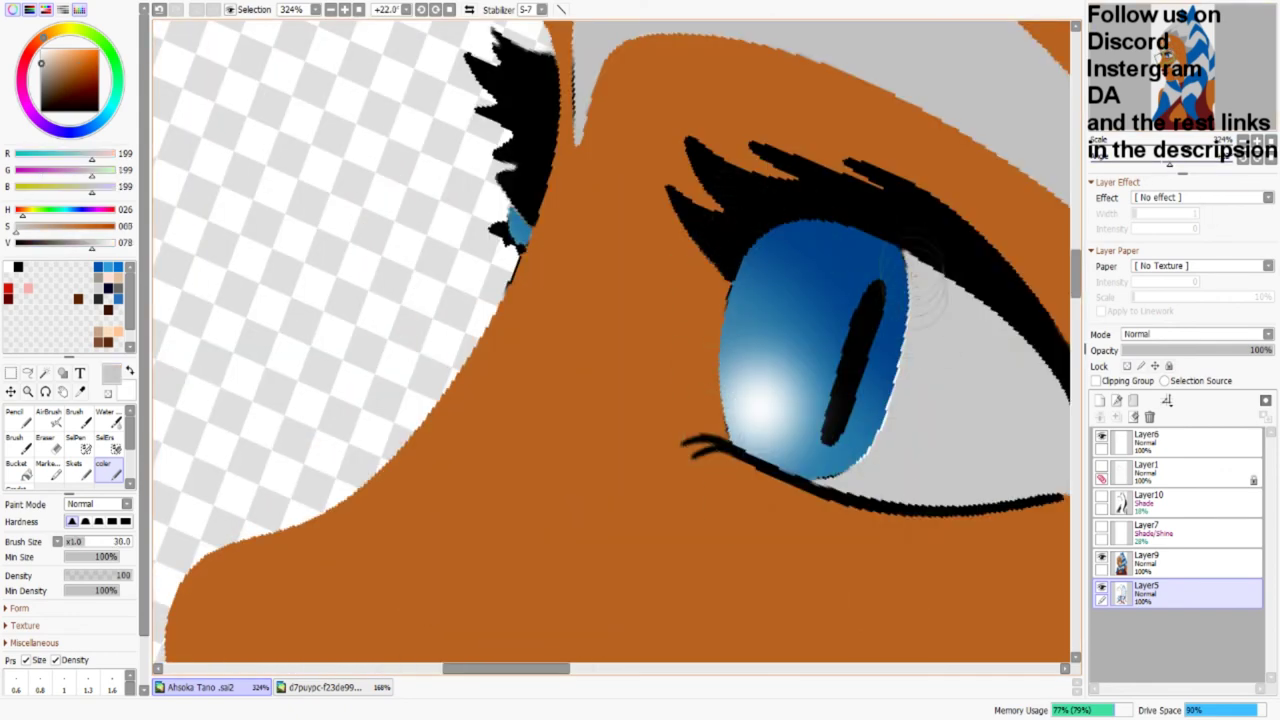
Step: Fill the gaps around the cheek marking with light grey and sampled skin orange at brush size 105, and show Layer1
scroll(900, 400, "down", 5)
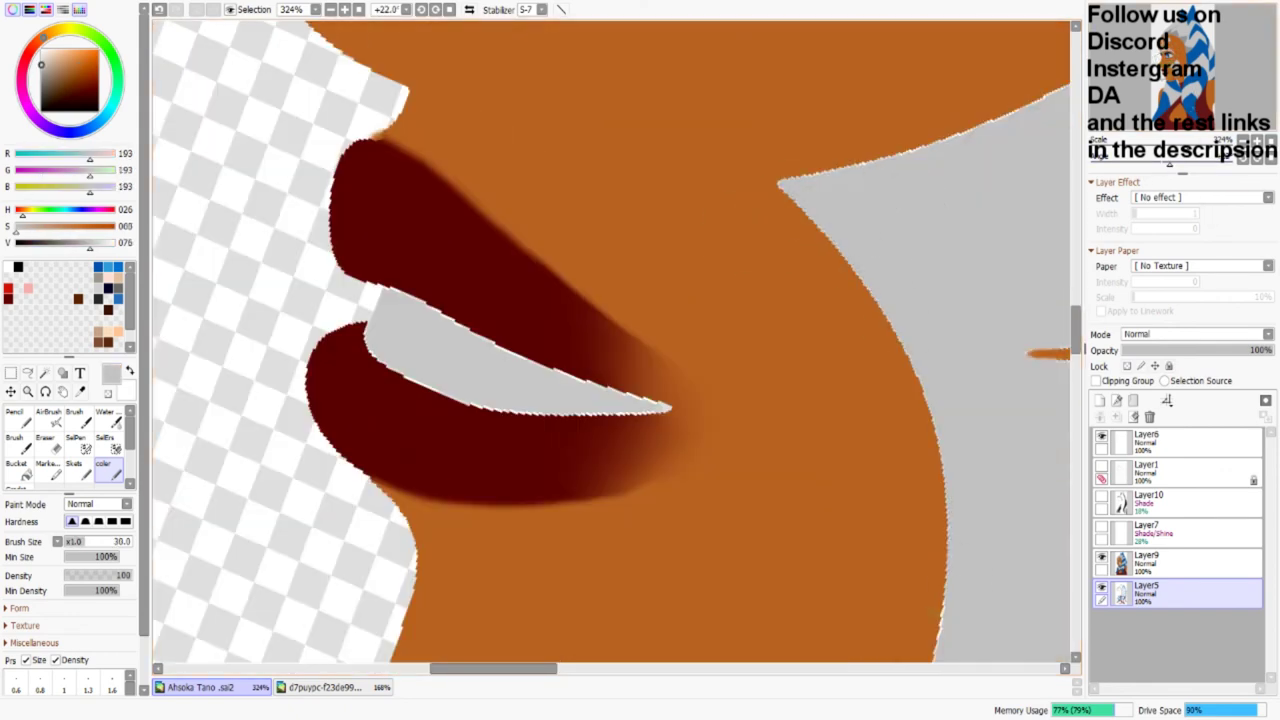
scroll(762, 197, "down", 2)
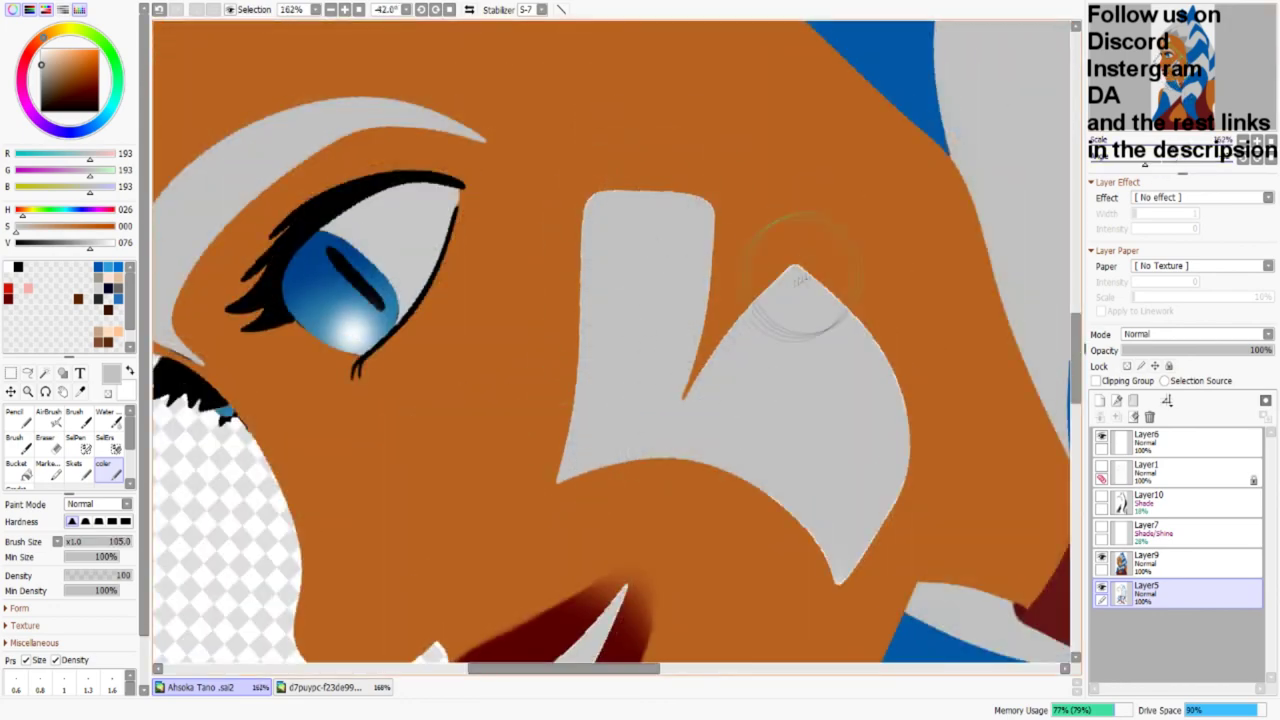
left_click(948, 390, "alt")
key("Home")
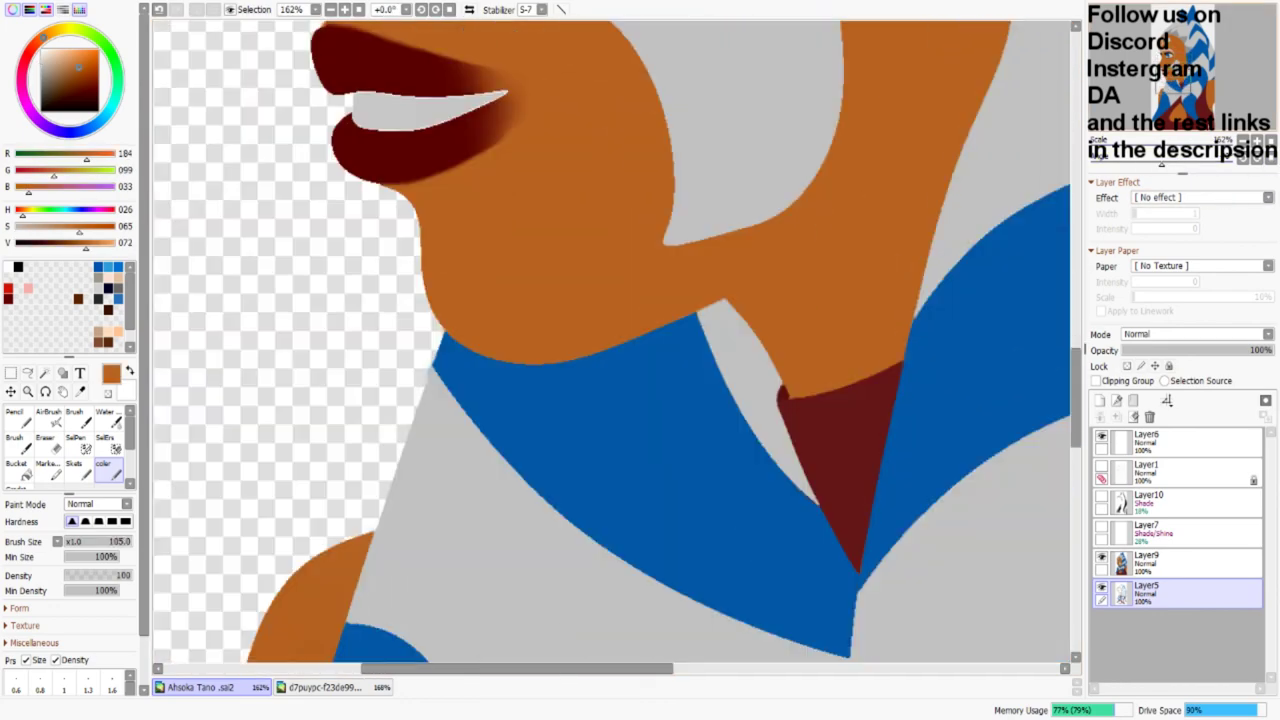
scroll(612, 340, "down", 3)
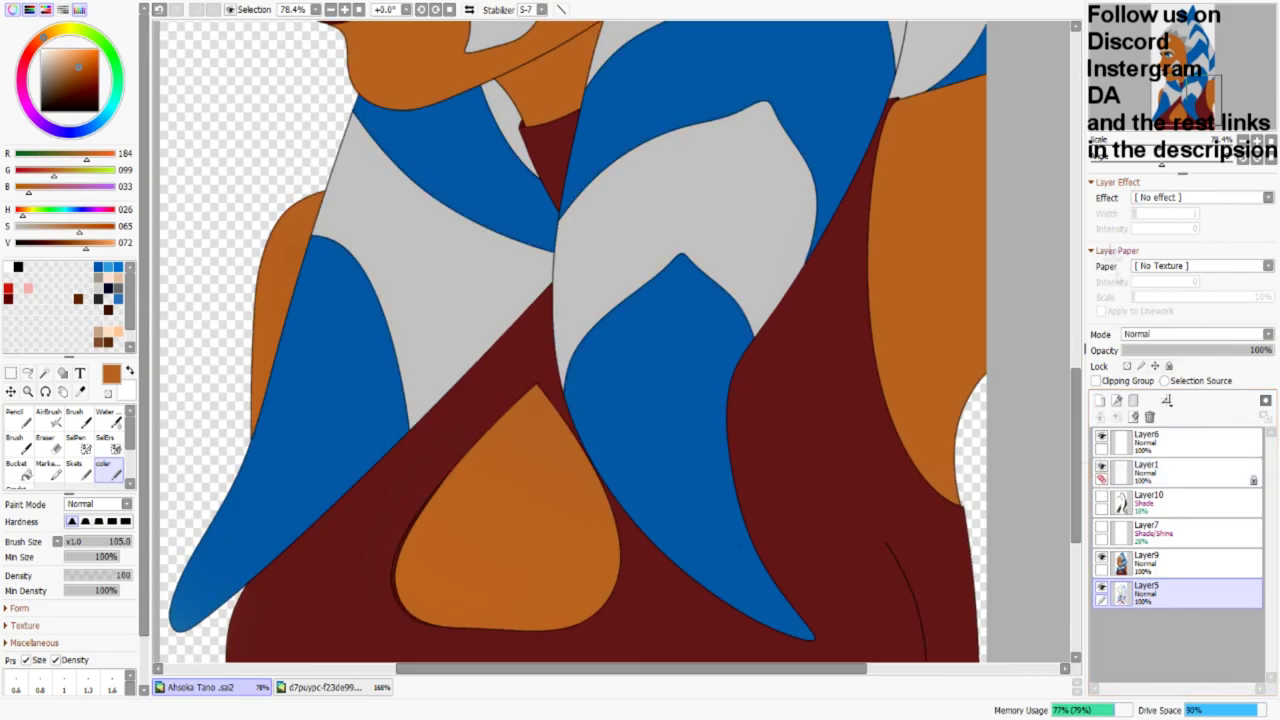